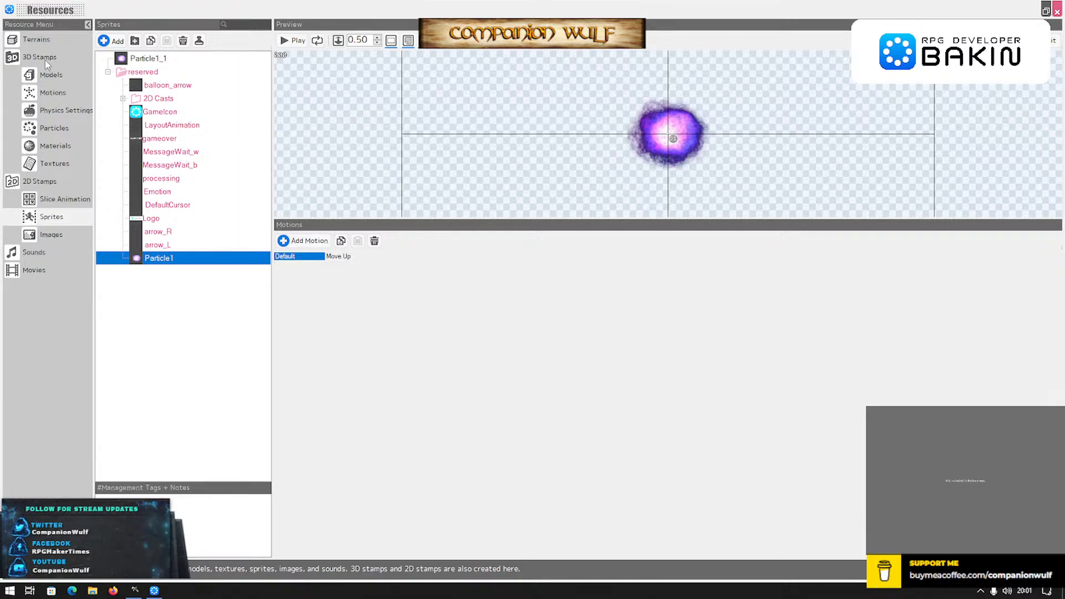
Preview the TU_Tablet - Profile image in the Images resources and open the picker for adding a new image asset.
left_click(48, 58)
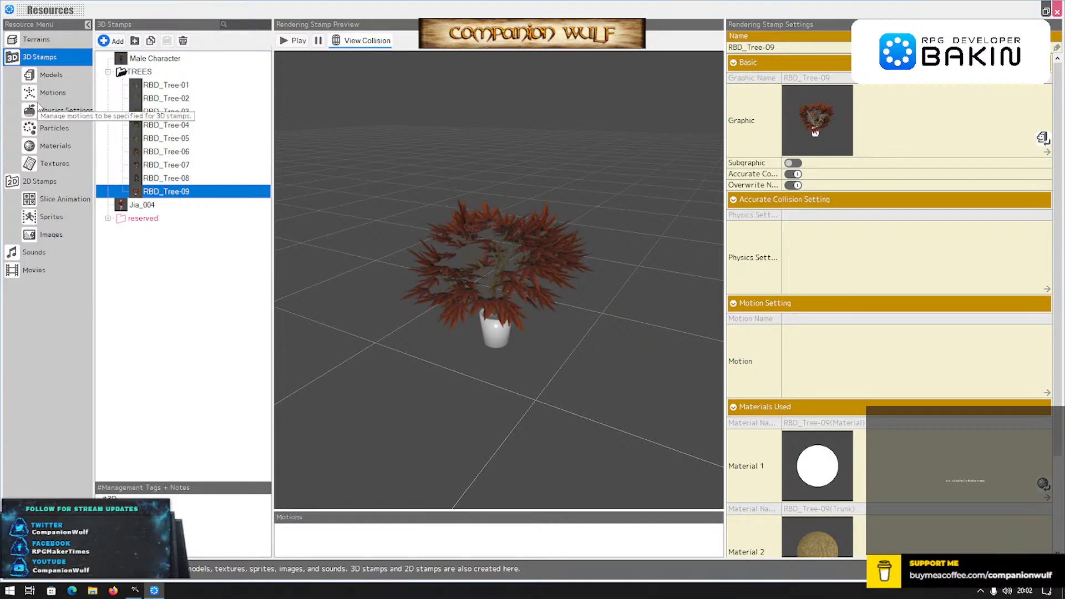
left_click(55, 233)
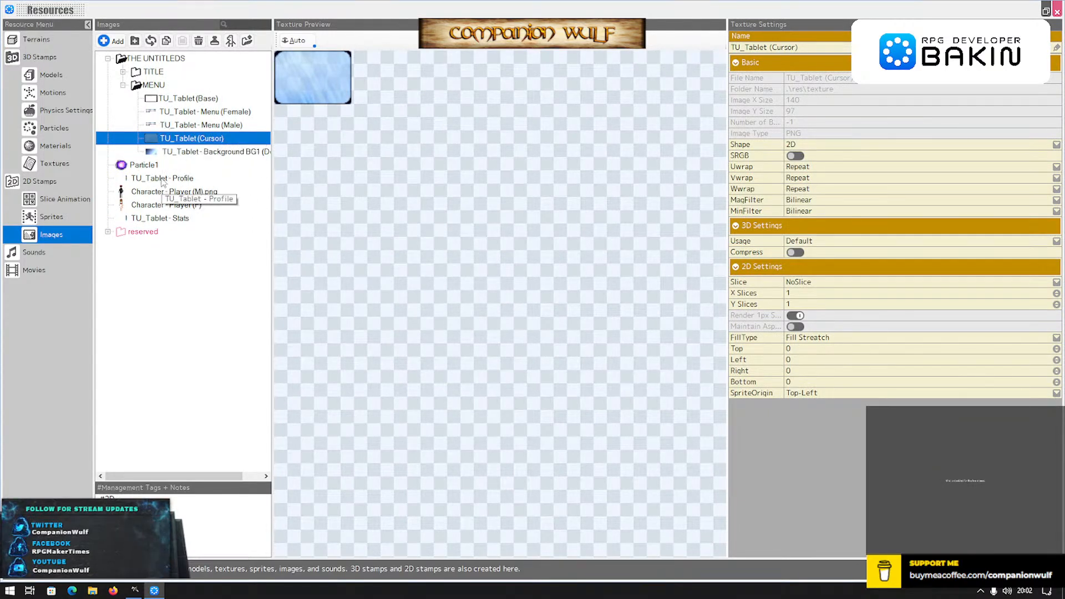
left_click(162, 179)
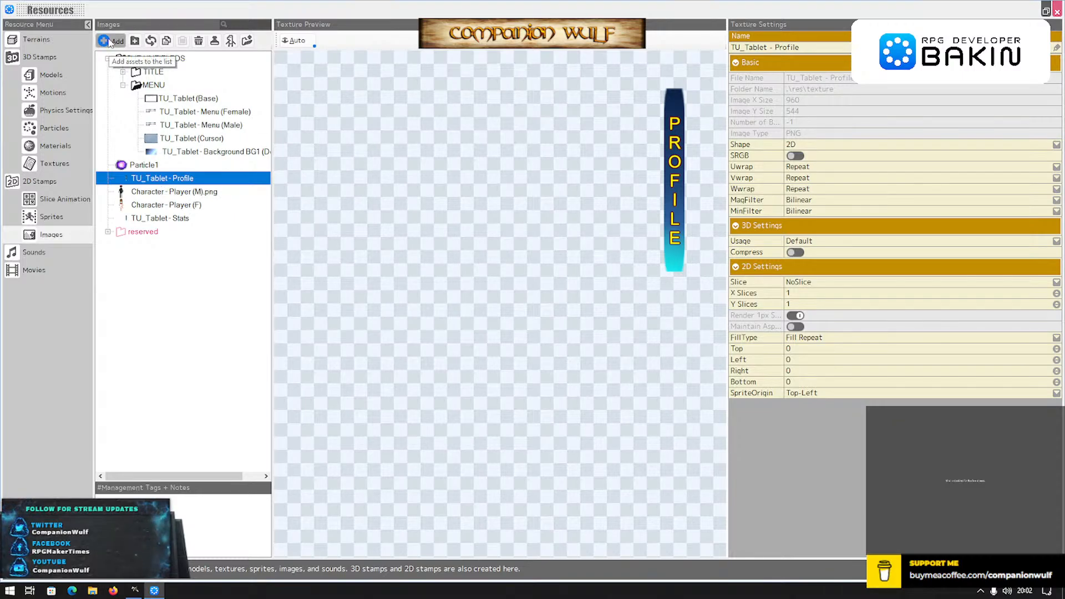
left_click(108, 39)
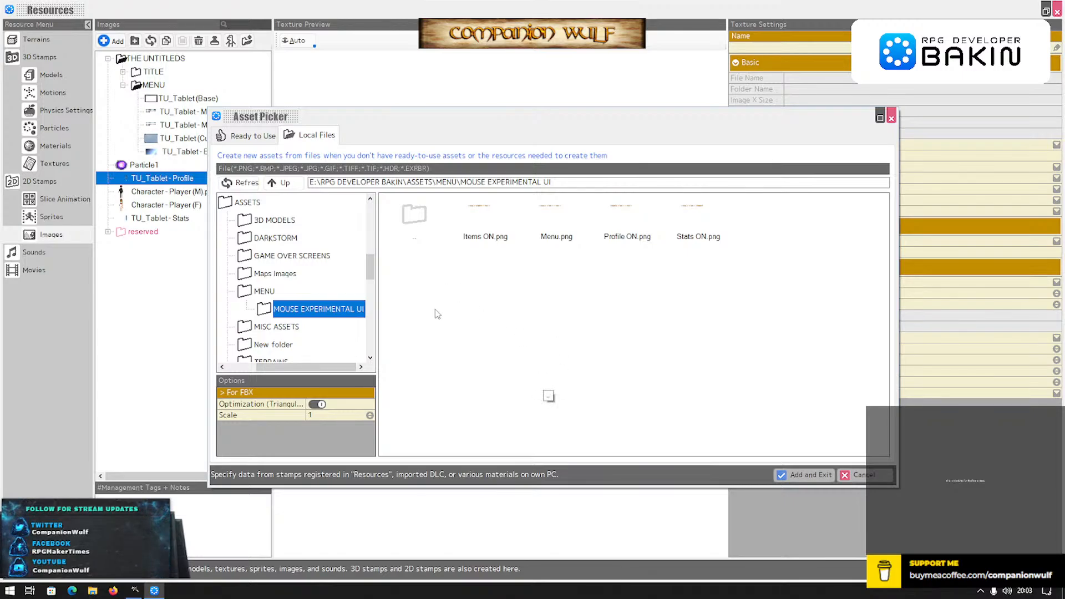
Switch to GIMP and export the image to the MENU folder as TU_Tablet_Profile_Title.png with the offered PNG settings.
left_click(135, 591)
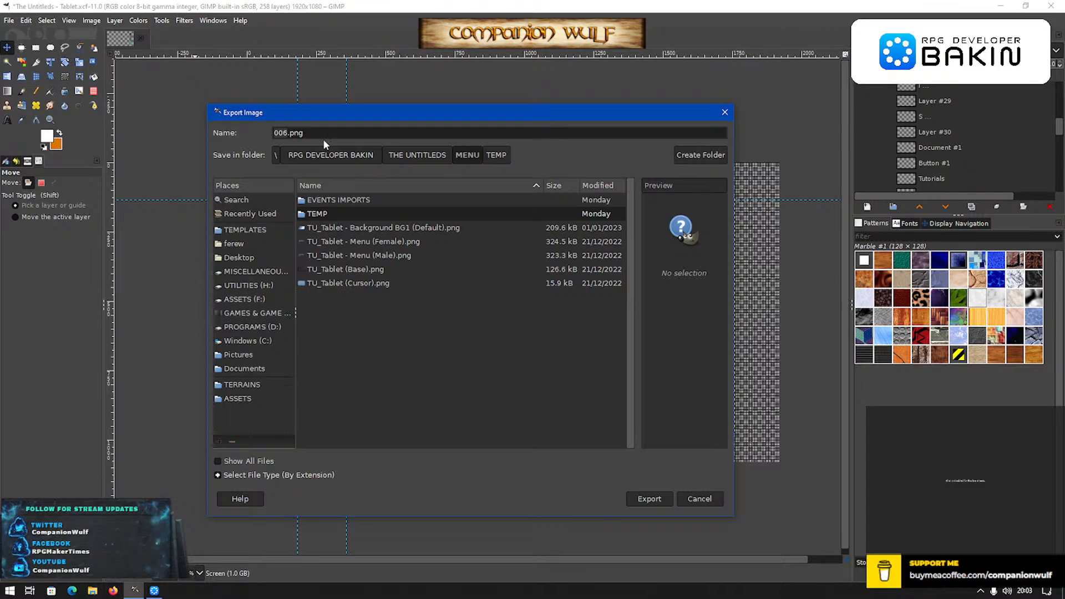
double_click(275, 133)
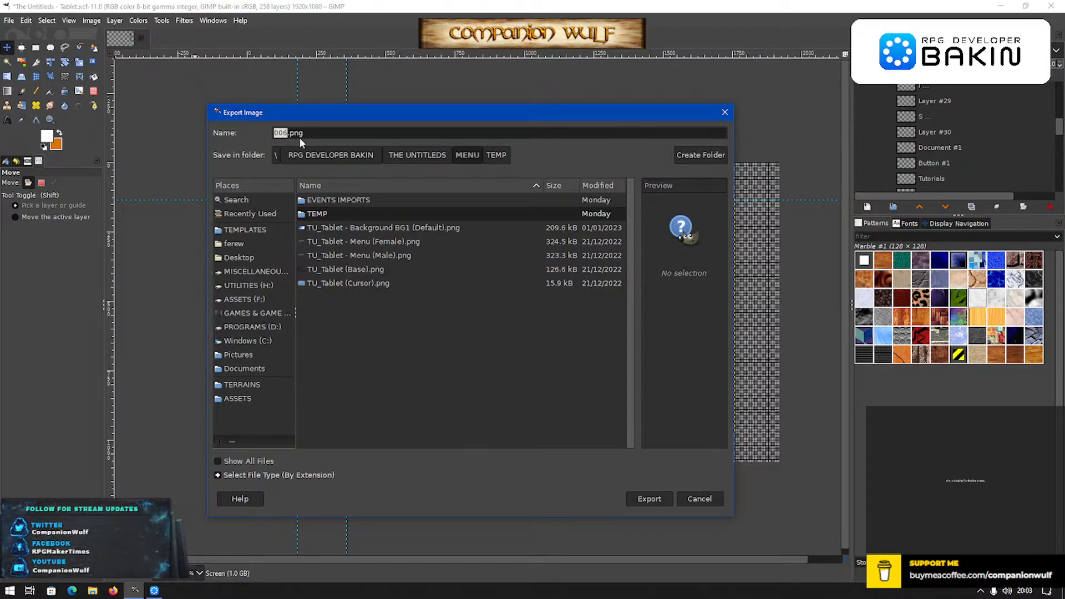
type("T")
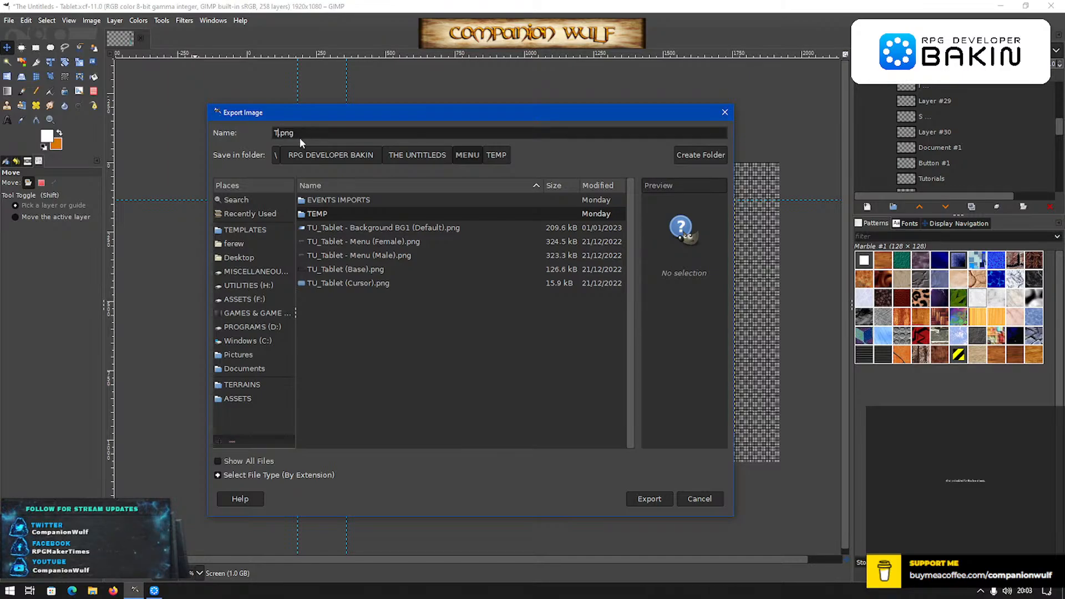
type("U_T")
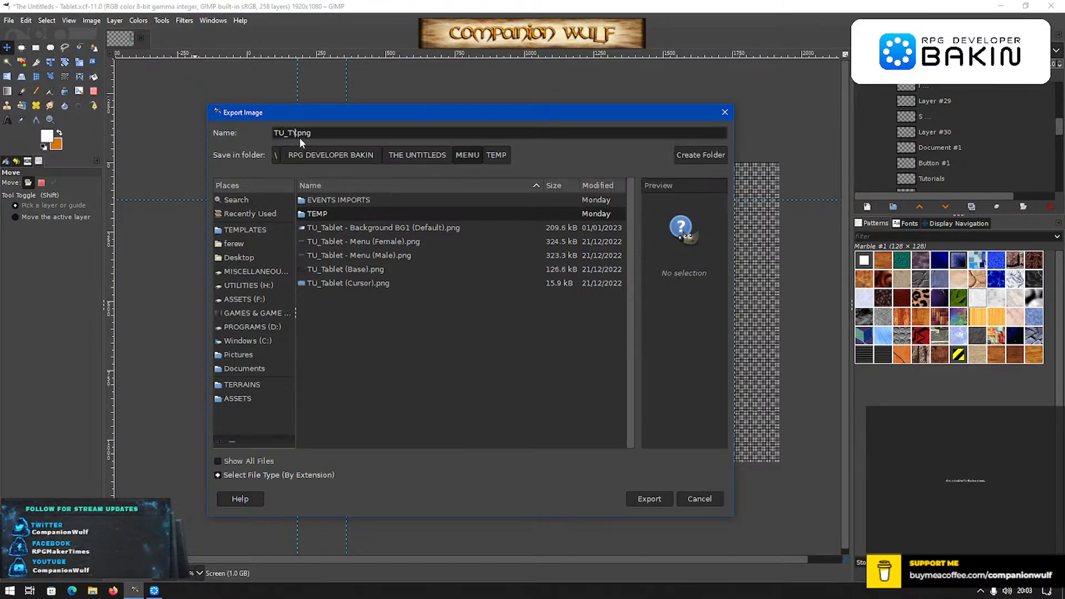
type("ablet_")
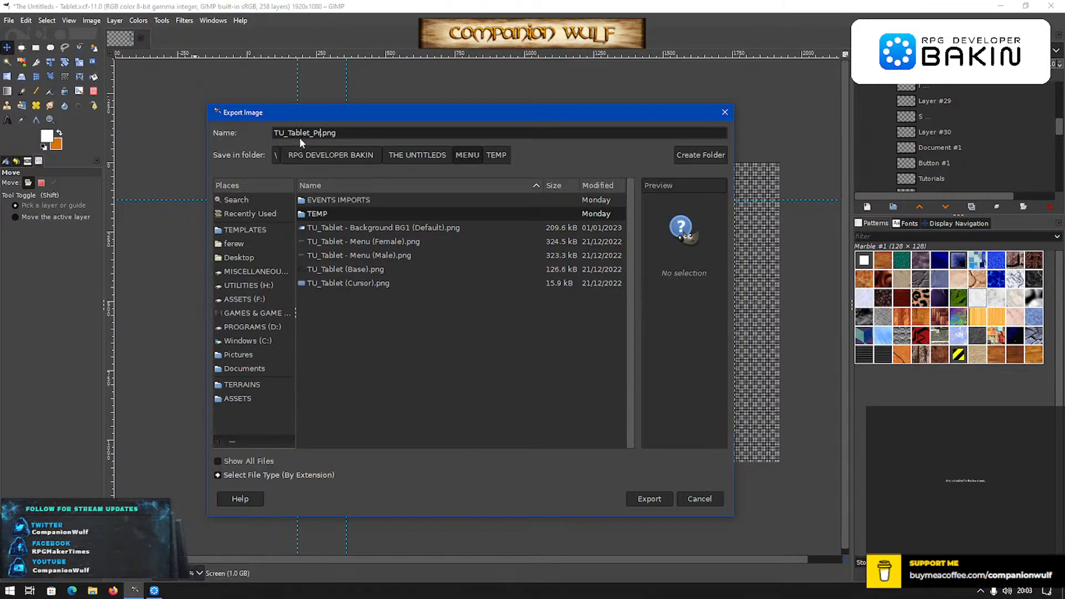
type("Profile_Title")
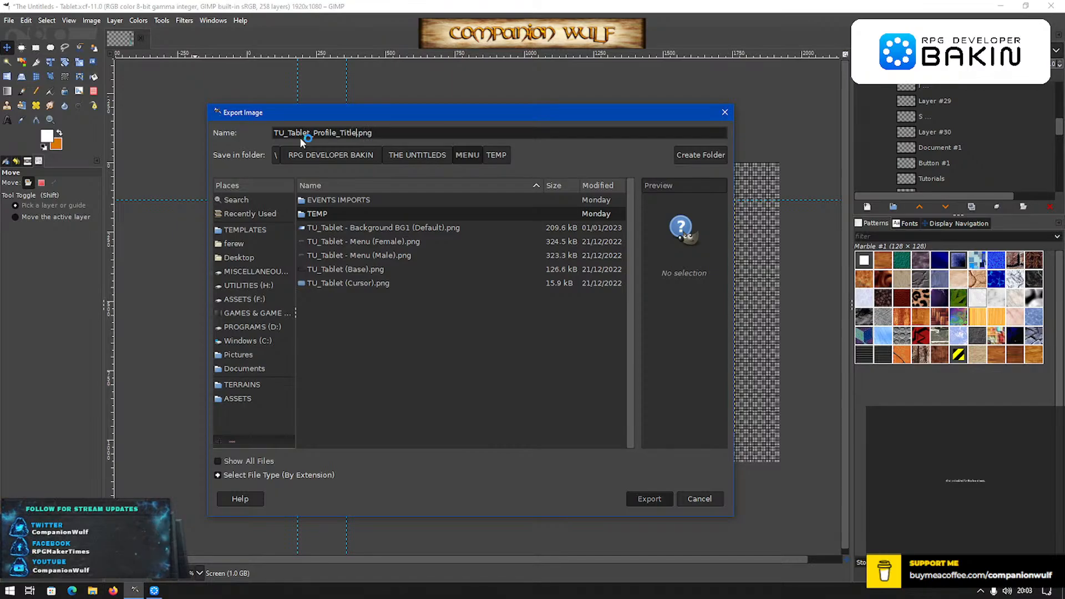
key("Return")
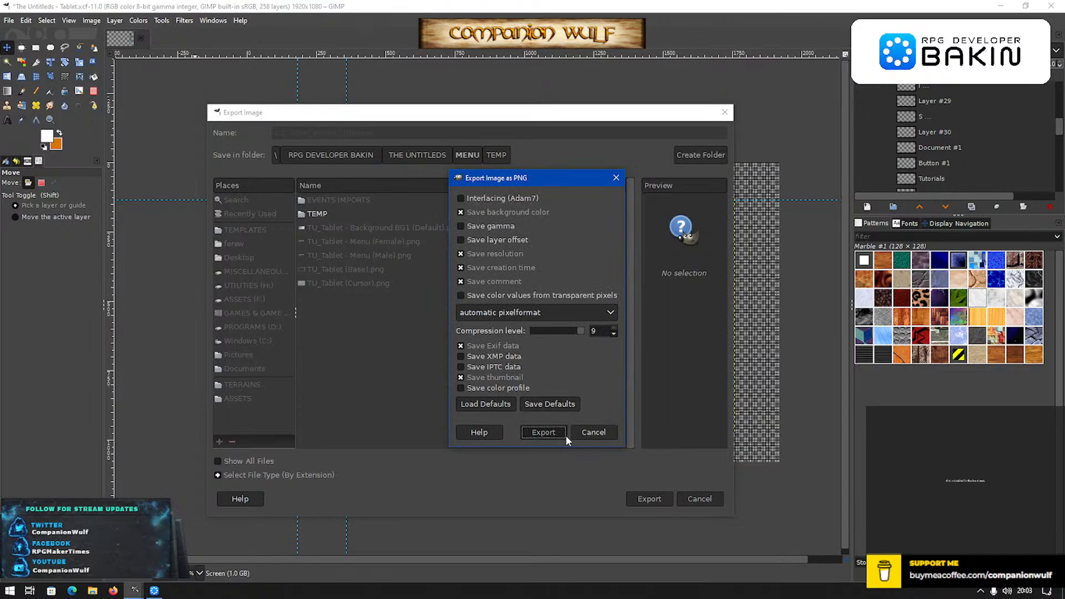
left_click(564, 434)
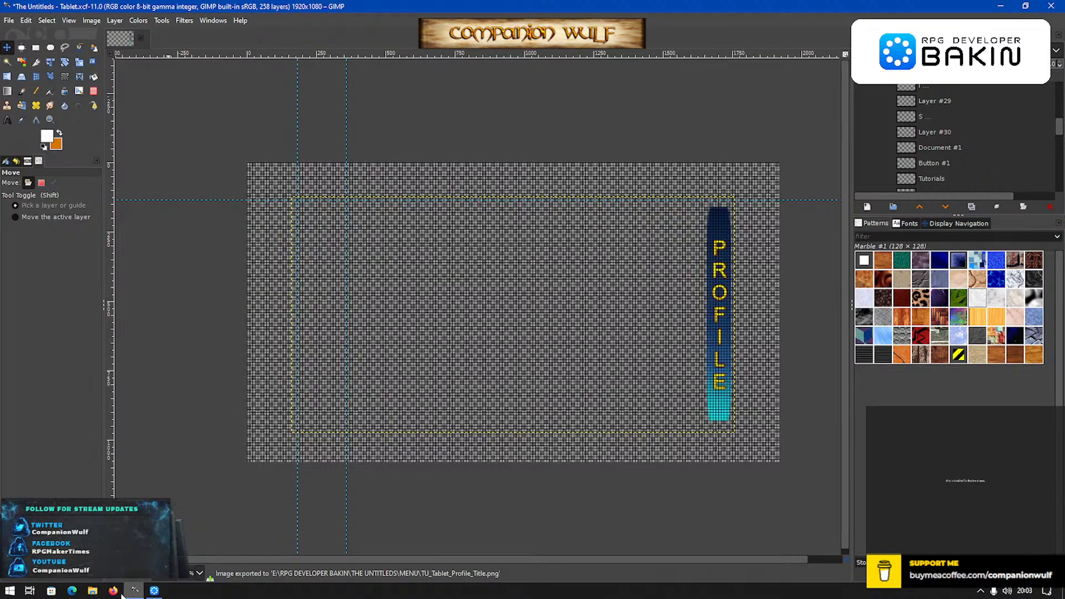
Switch back to RPG Developer Bakin and search the local ASSETS, RDB PROJECTS and PROJECTS folders for the exported title image.
left_click(151, 591)
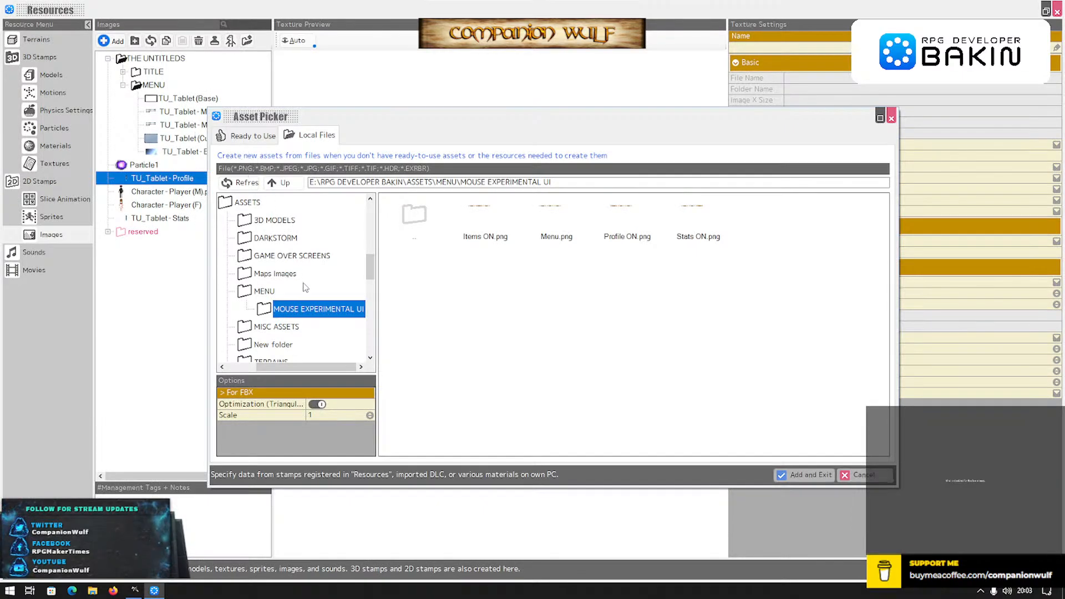
scroll(255, 247, "up", 2)
scroll(256, 247, "up", 1)
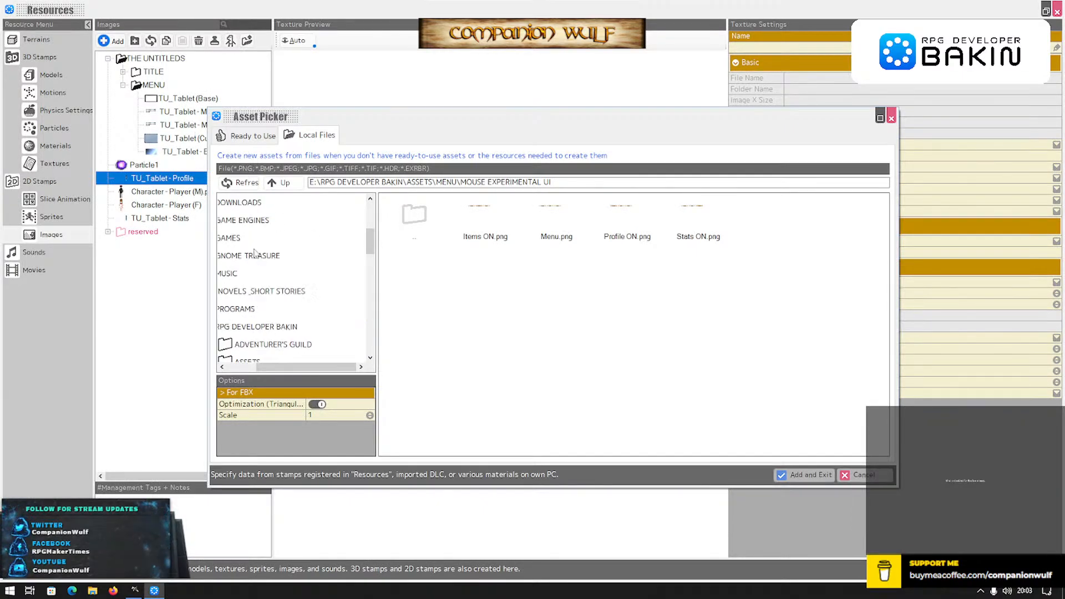
scroll(256, 253, "down", 2)
double_click(230, 261)
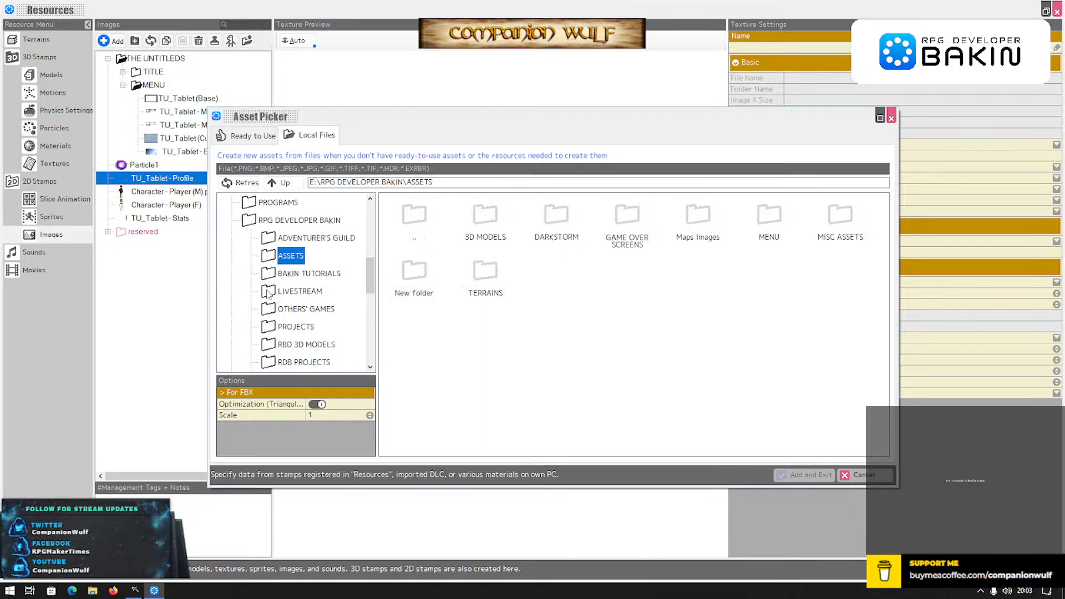
scroll(275, 366, "down", 1)
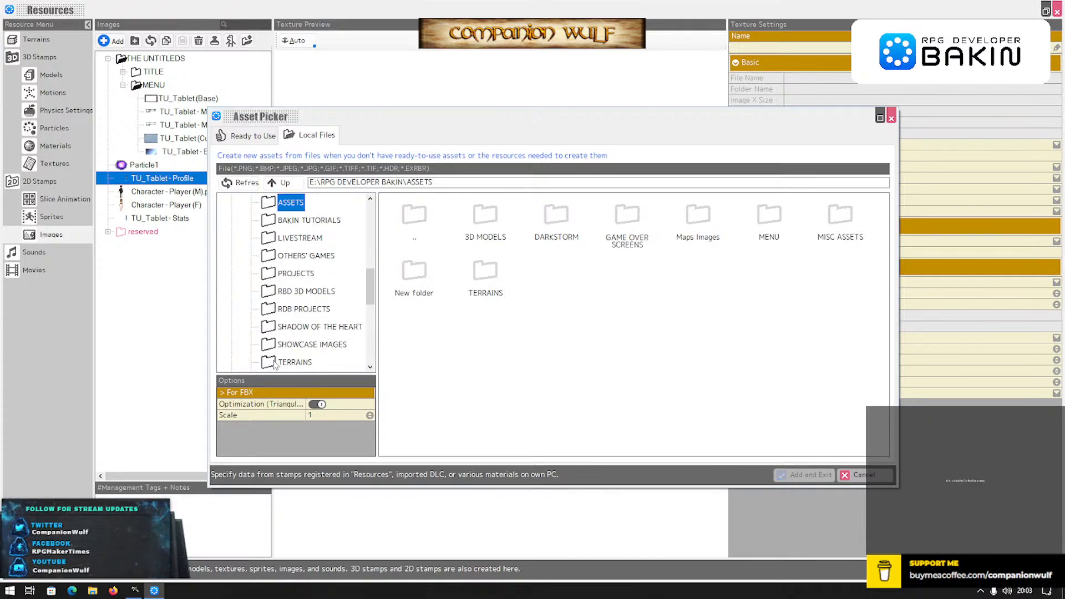
double_click(271, 312)
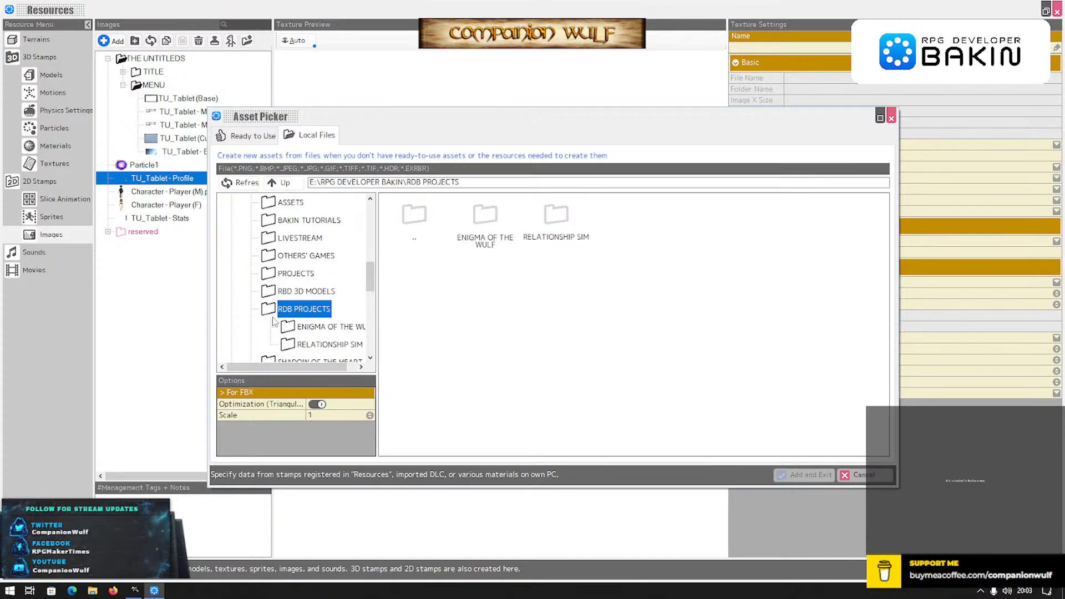
scroll(274, 322, "down", 3)
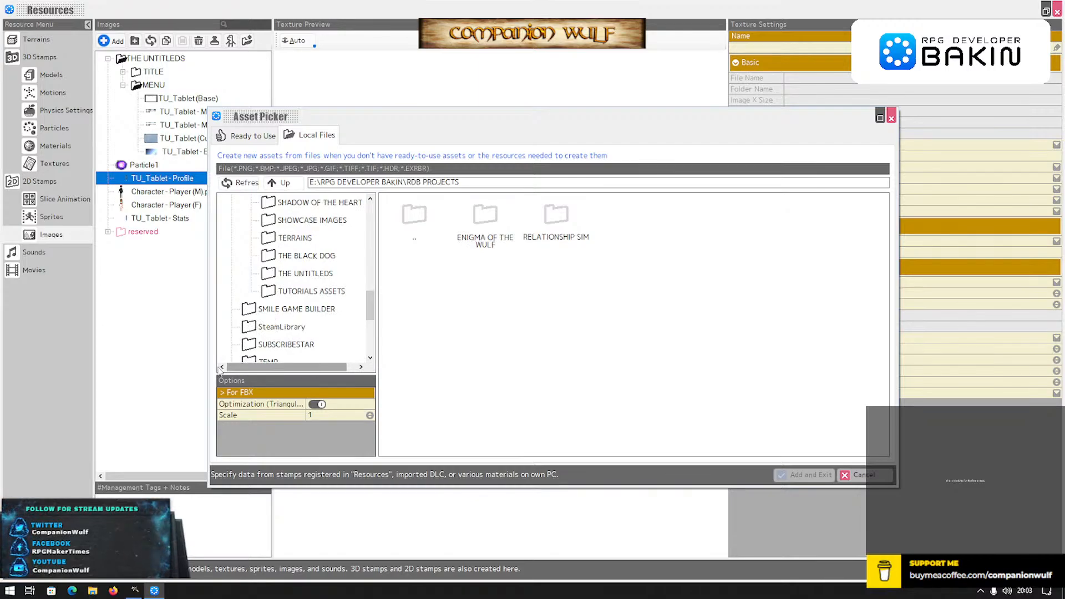
scroll(271, 286, "up", 3)
double_click(274, 273)
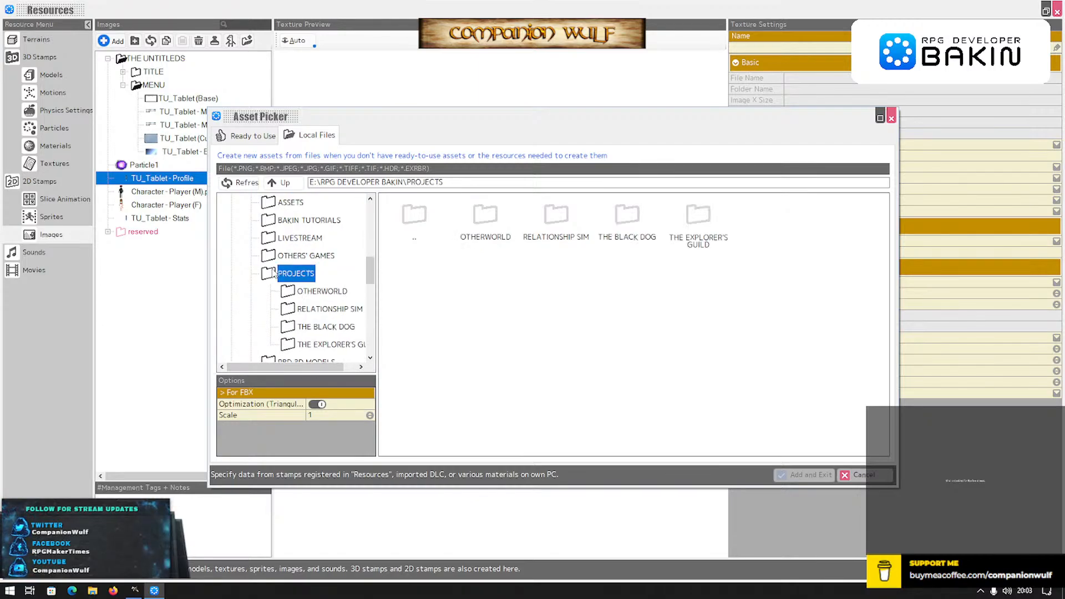
double_click(270, 275)
scroll(269, 310, "down", 1)
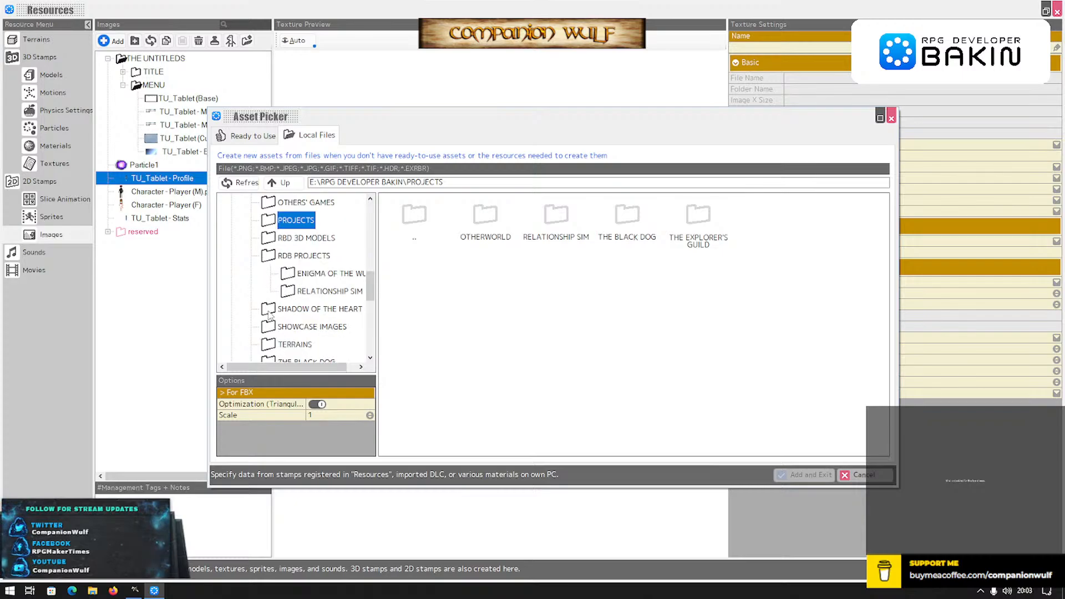
double_click(268, 259)
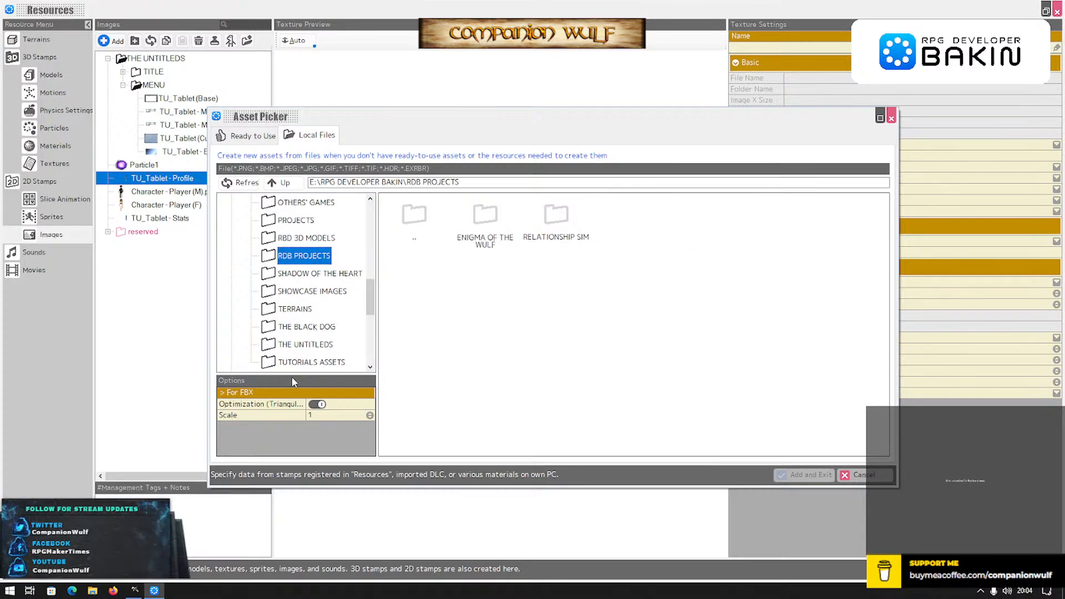
Search the GAMES folder and the ASSETS, LIVESTREAM and RDB PROJECTS subfolders of RPG DEVELOPER BAKIN for the exported title image.
scroll(263, 309, "up", 3)
double_click(263, 275)
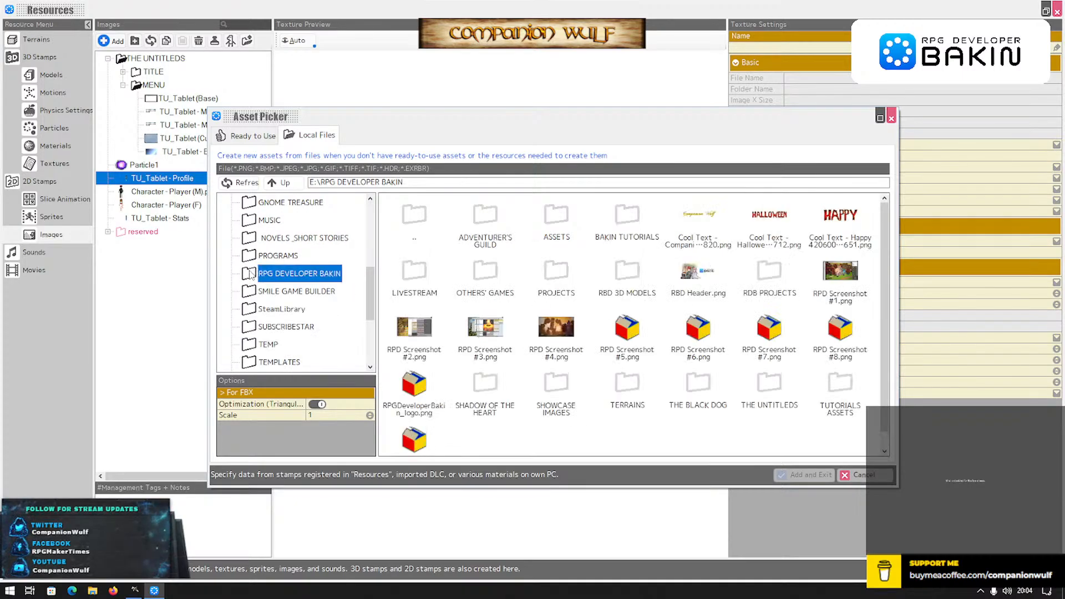
scroll(249, 278, "up", 3)
scroll(248, 277, "down", 2)
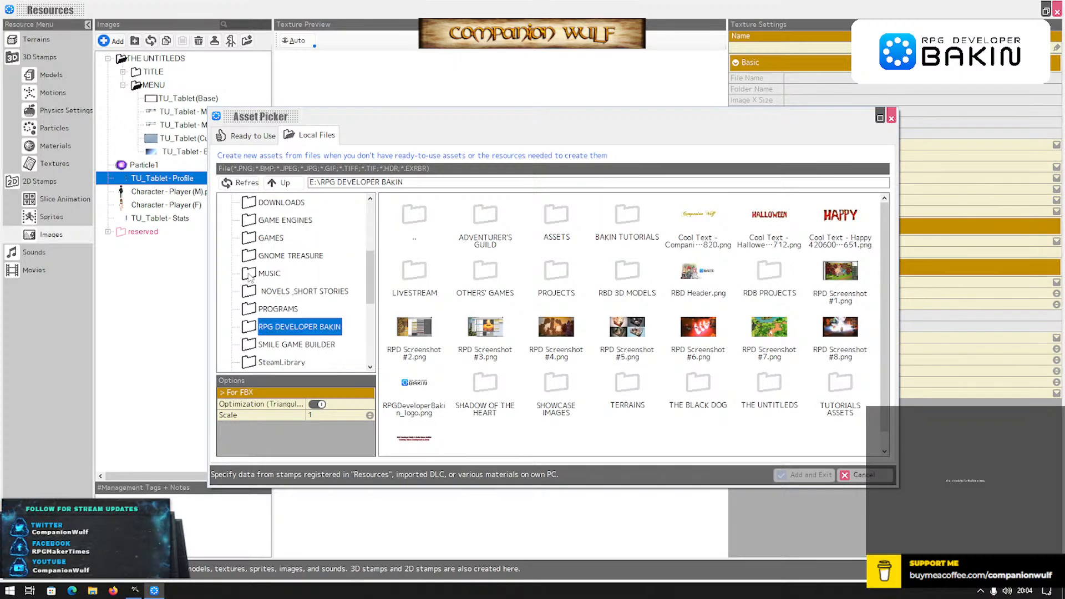
double_click(249, 240)
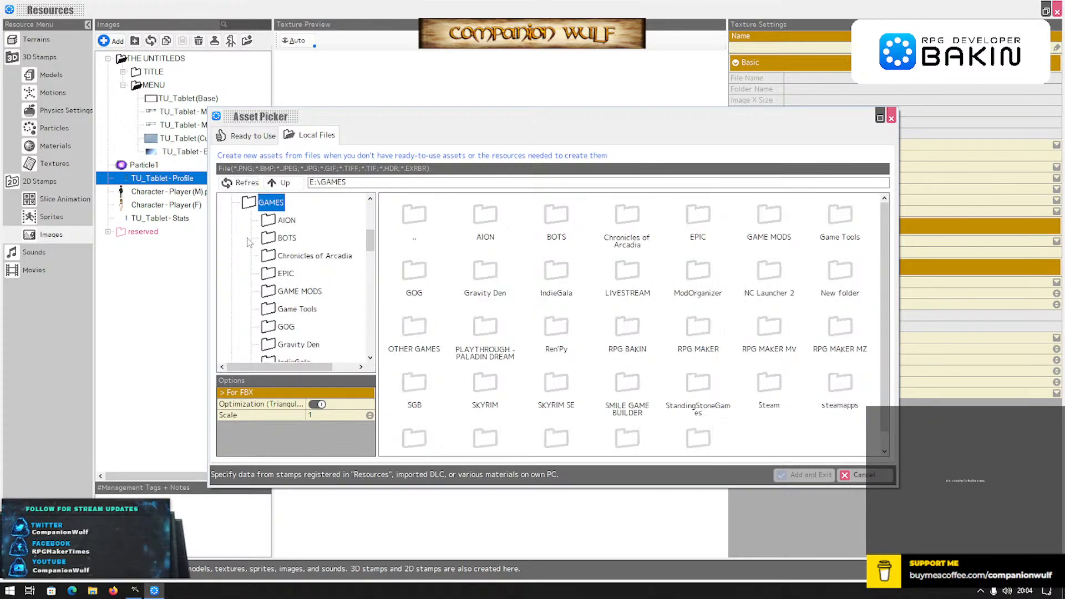
double_click(248, 206)
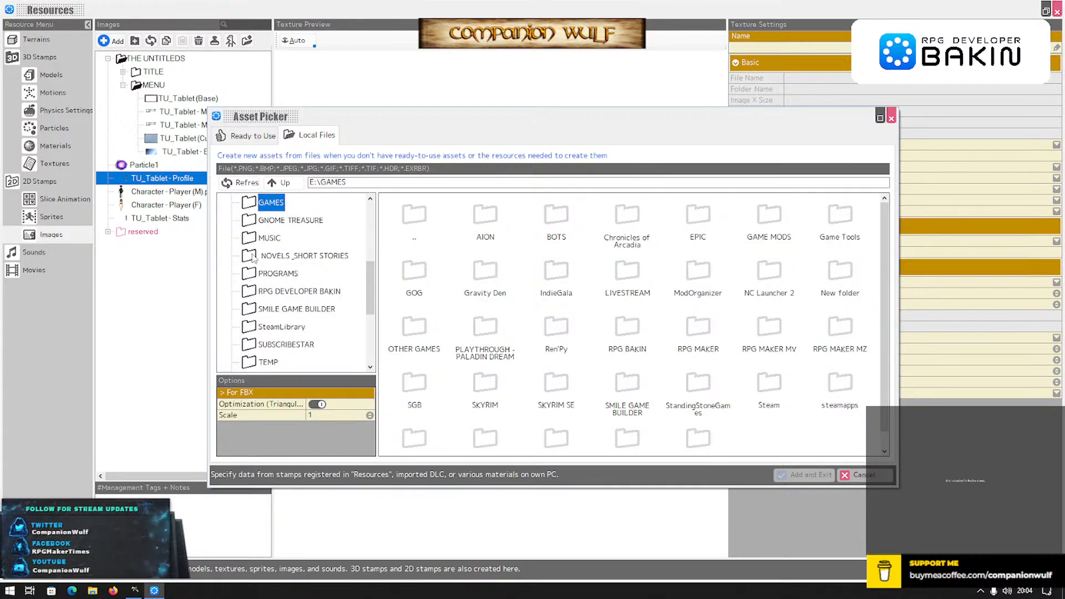
double_click(251, 293)
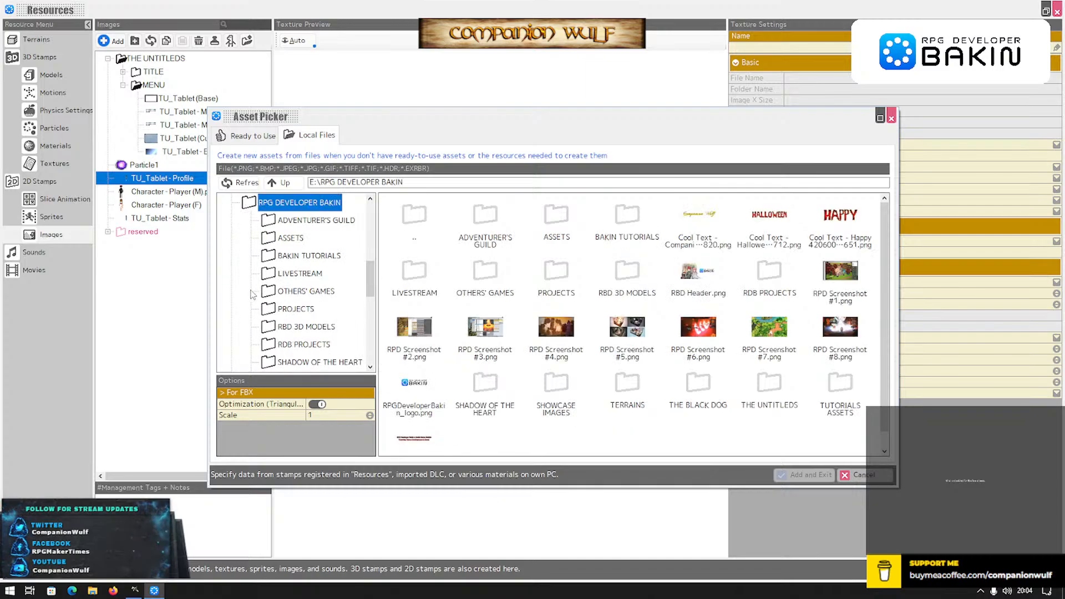
double_click(269, 238)
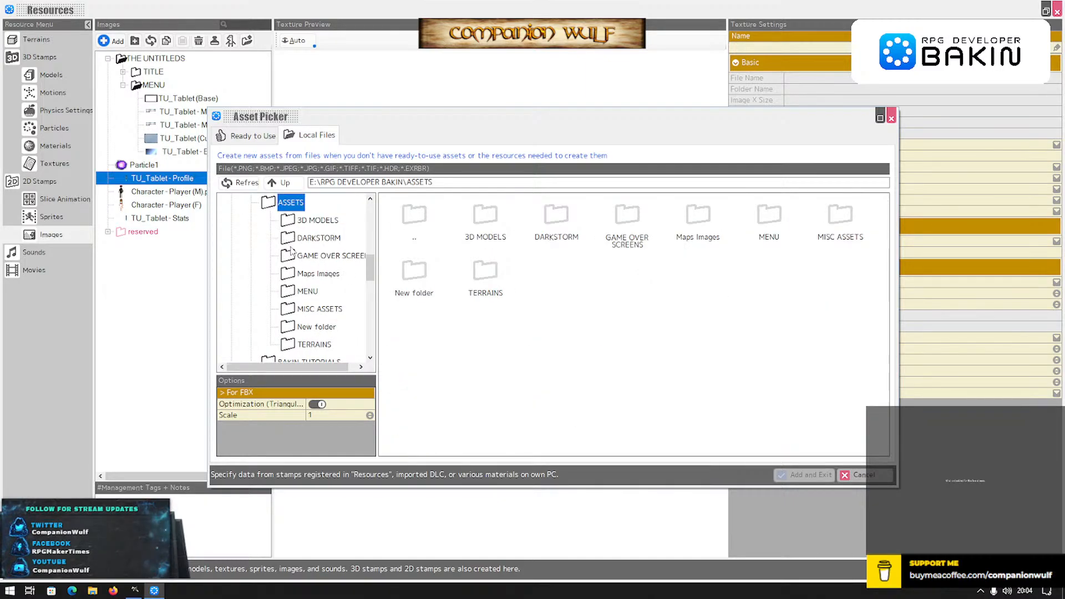
double_click(296, 294)
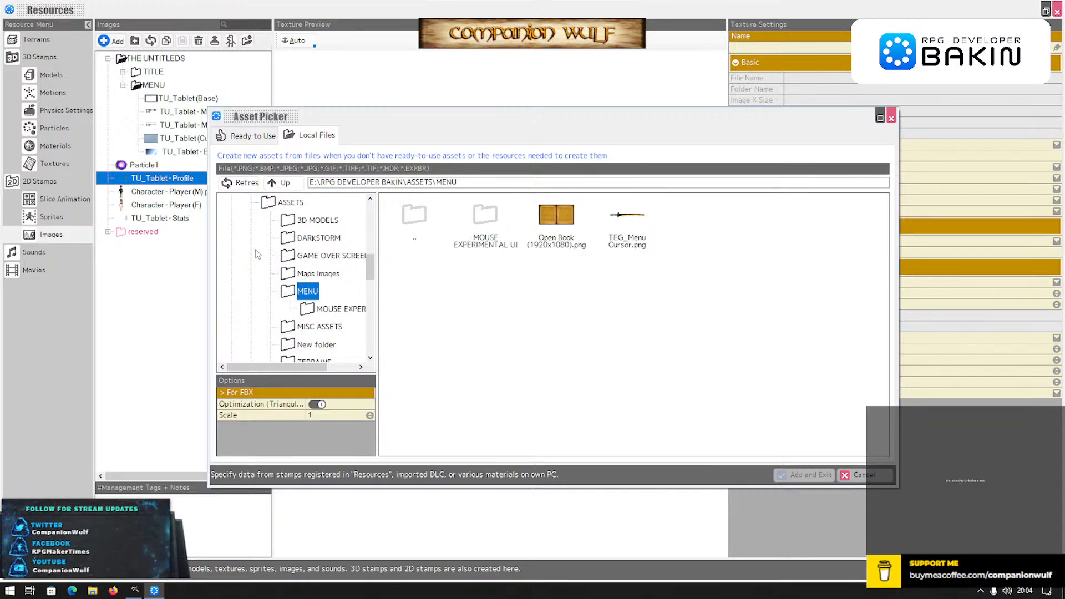
double_click(271, 205)
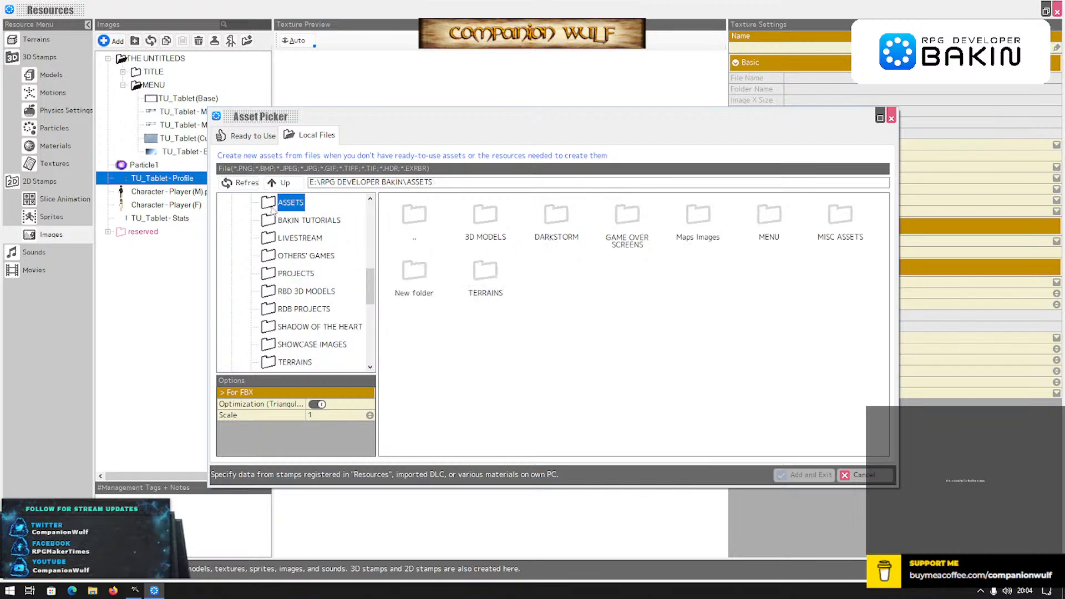
double_click(276, 243)
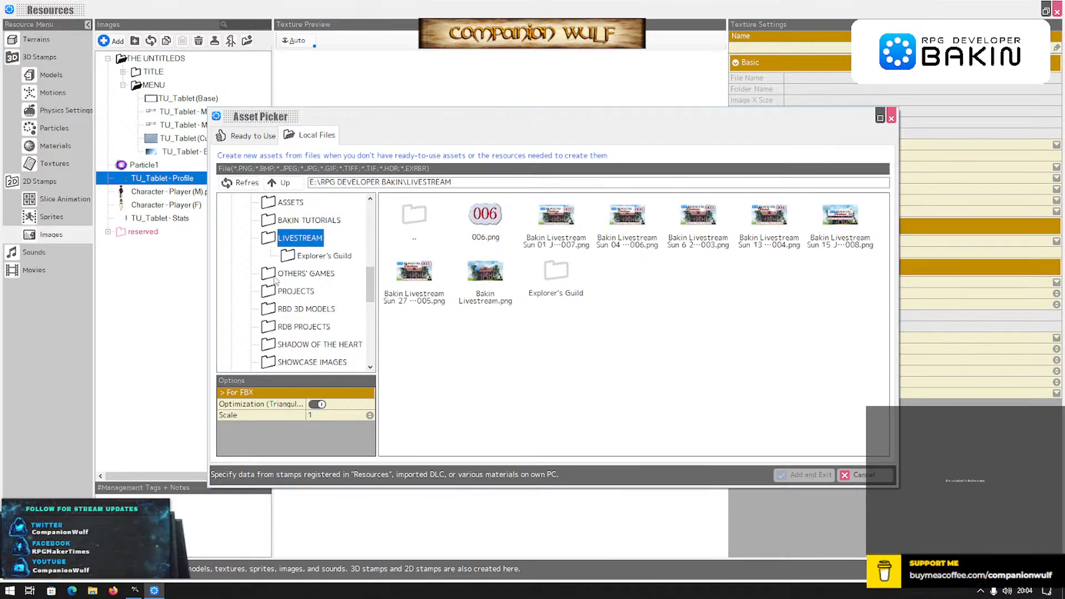
scroll(278, 282, "down", 1)
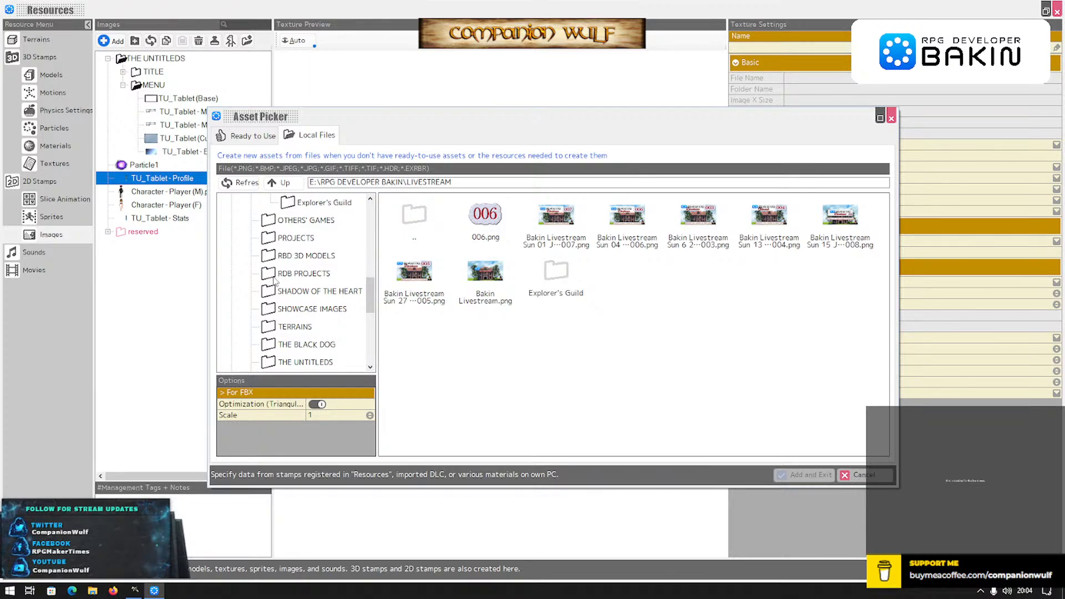
left_click(273, 277)
Add TU_Tablet_Profile_Title.png from the MENU folder inside THE UNTITLEDS as a new image asset.
scroll(273, 278, "down", 2)
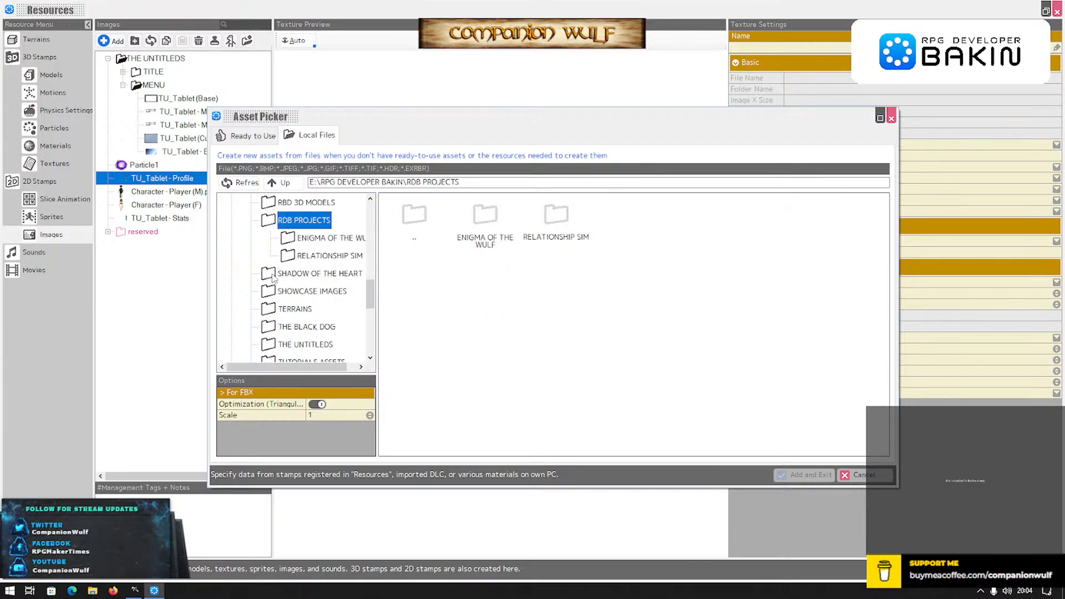
left_click(272, 293)
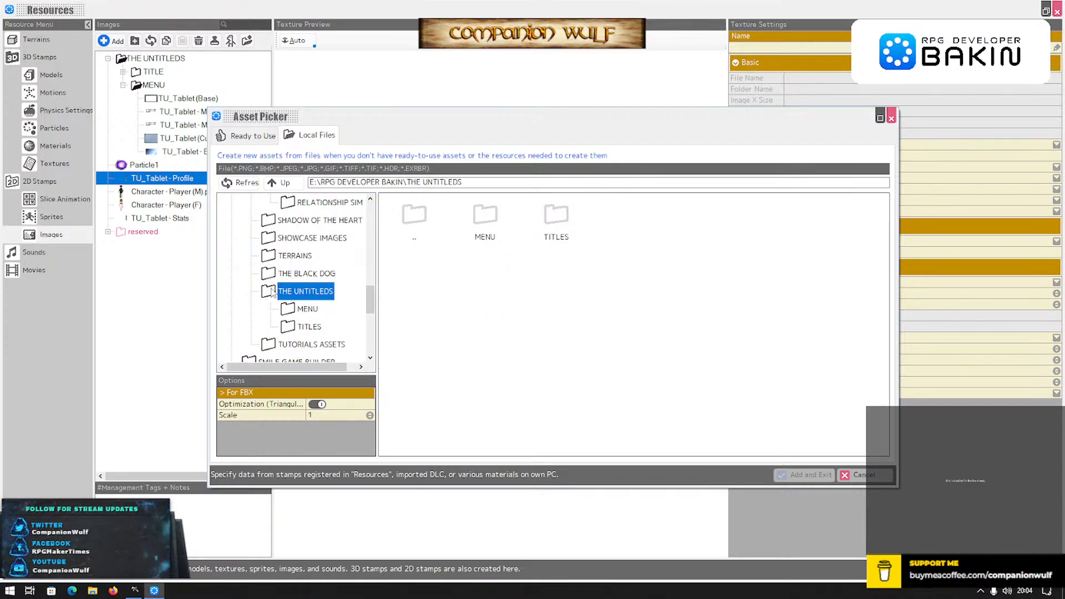
left_click(290, 314)
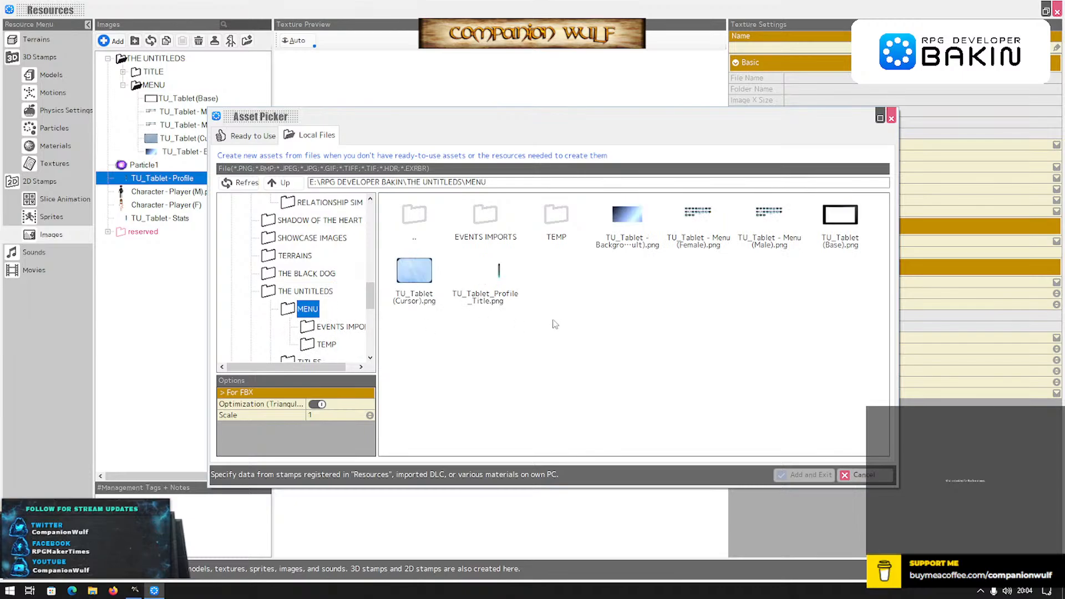
double_click(499, 285)
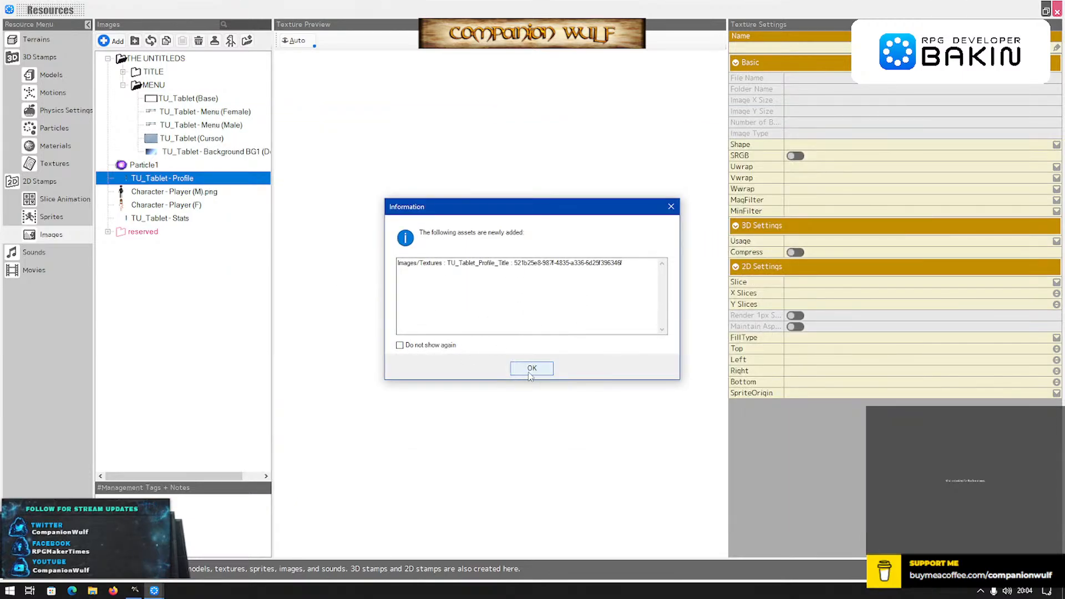
Delete the old TU_Tablet - Profile image resource, send its files to the recycle bin, and return to the map editor.
left_click(533, 371)
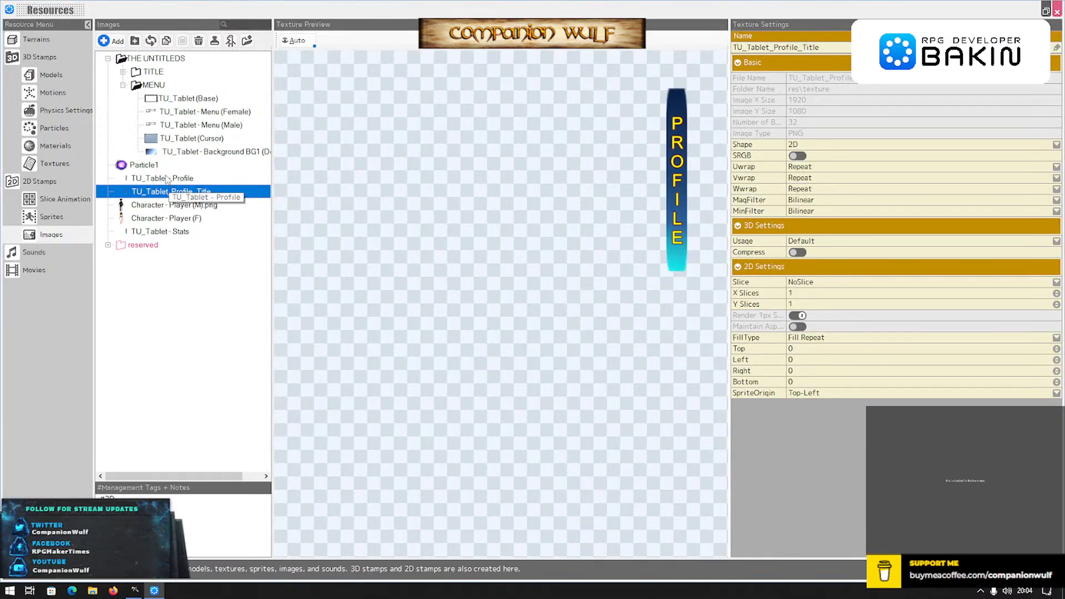
left_click(169, 182)
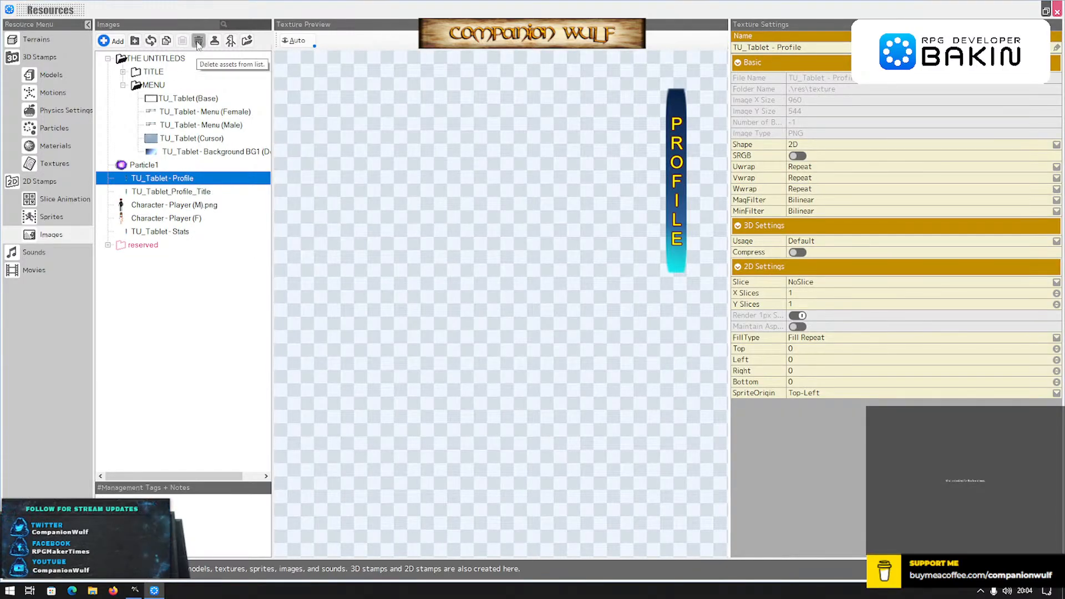
left_click(198, 40)
left_click(516, 368)
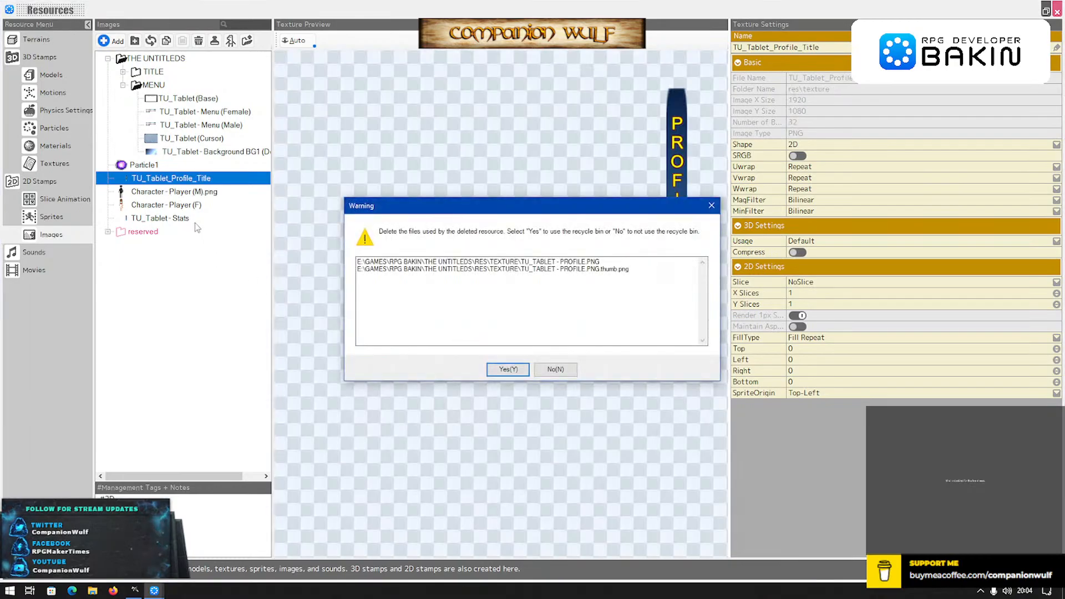
left_click(505, 369)
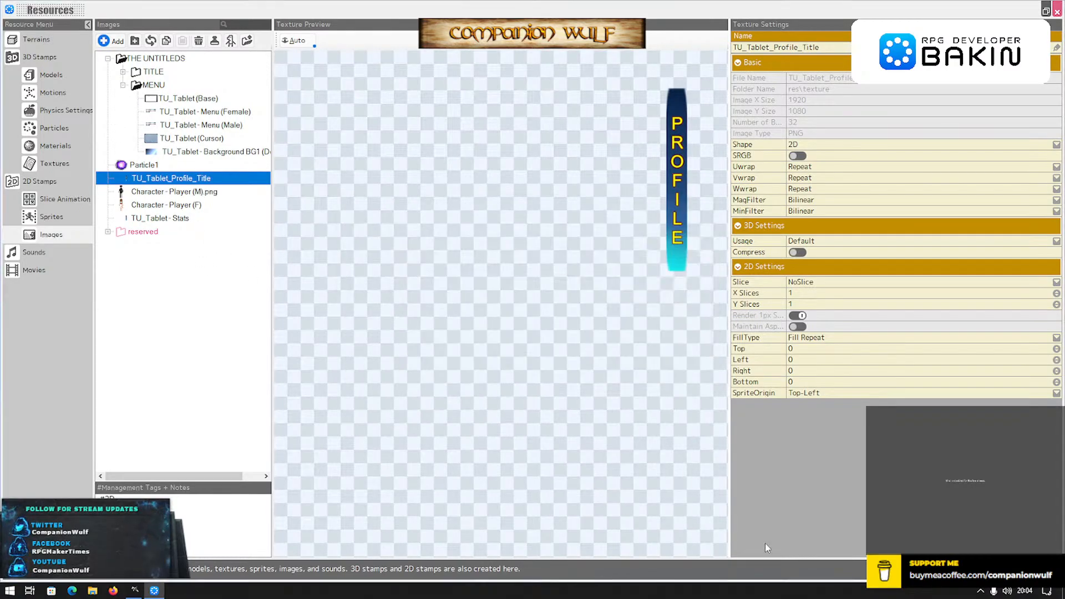
left_click(1056, 11)
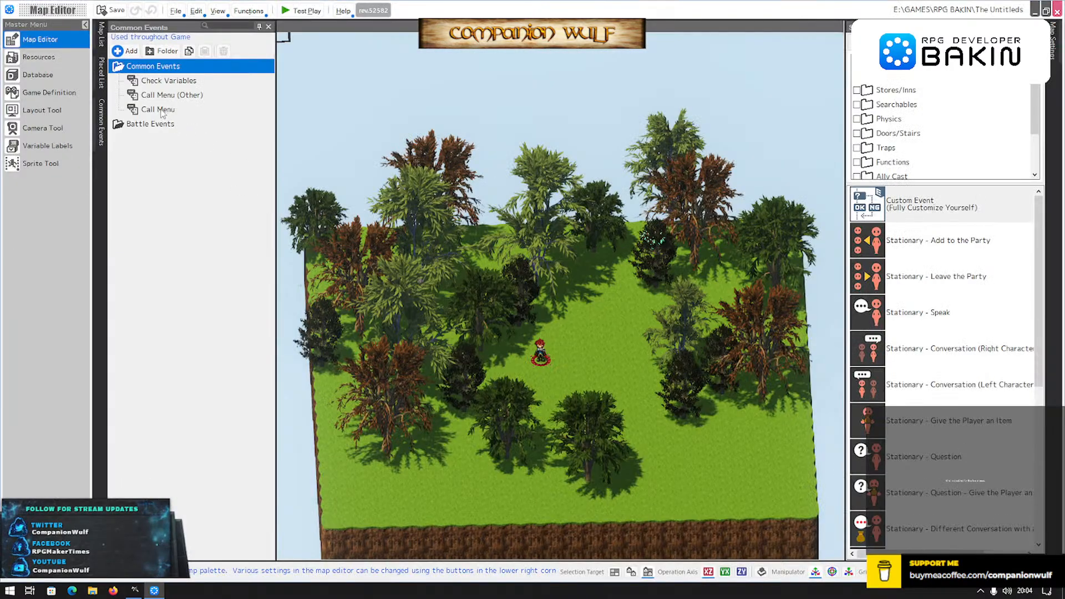
In the Call Menu common event's [1] Profile sheet, assign the TU_Tablet_Profile_Title image to the Image No. 2 display command and save the event.
left_click(133, 111)
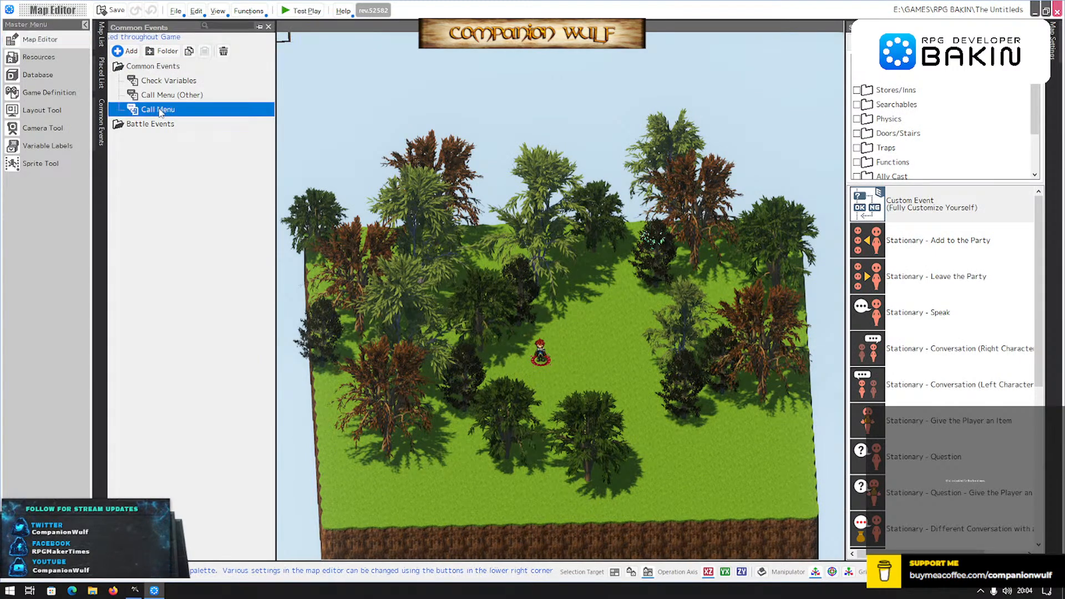
double_click(134, 110)
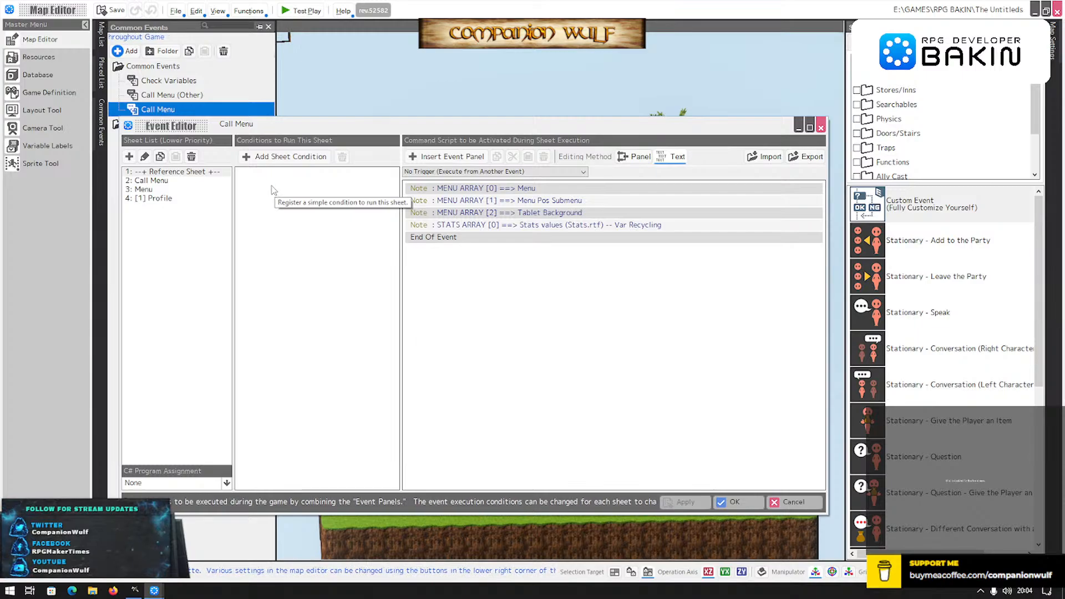
left_click(166, 198)
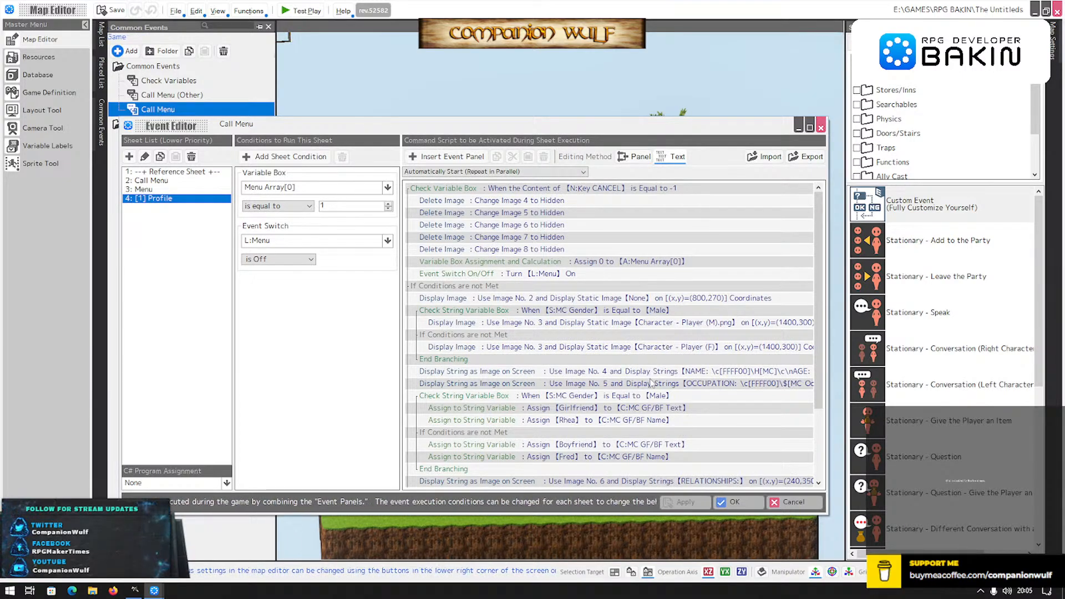
double_click(606, 300)
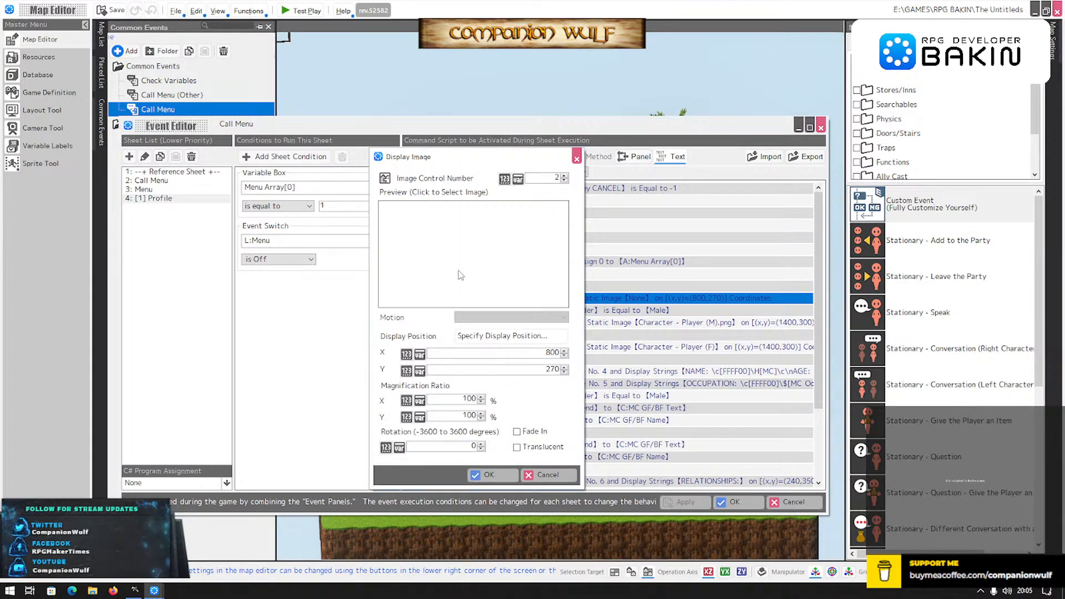
left_click(459, 275)
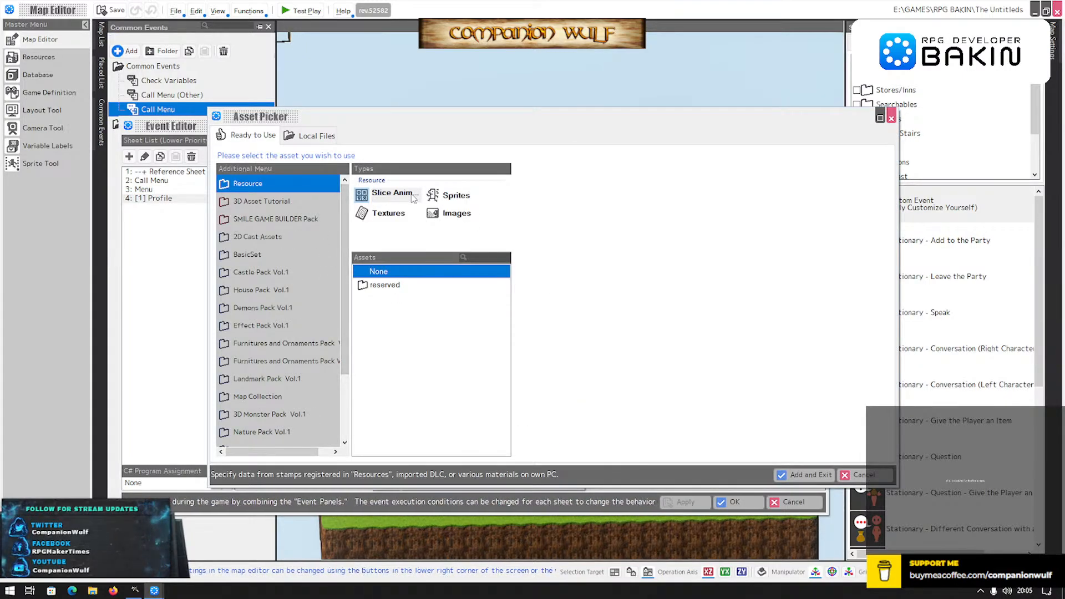
left_click(463, 220)
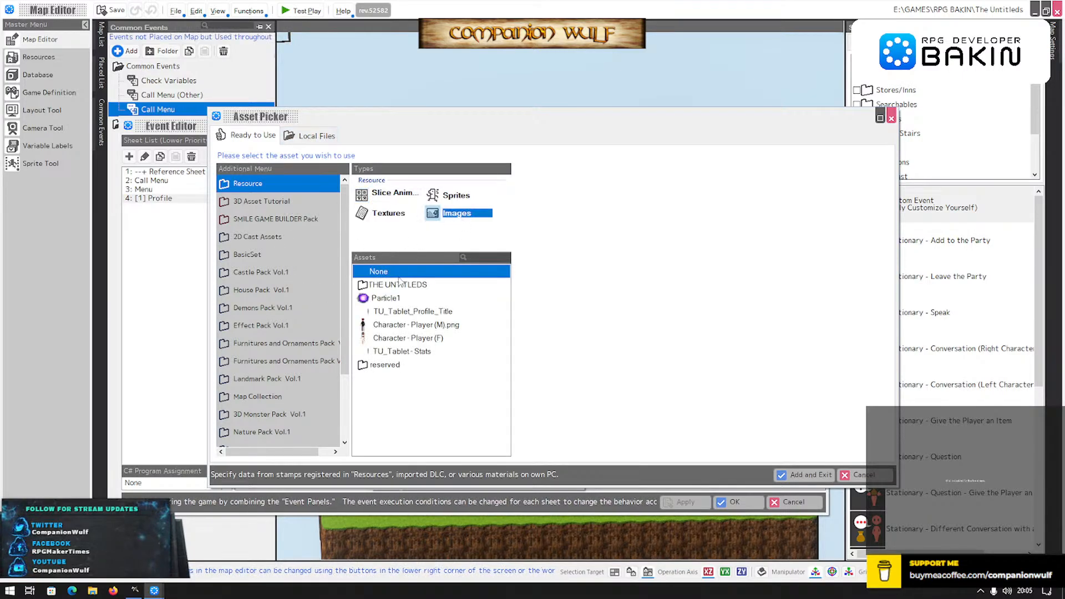
double_click(400, 312)
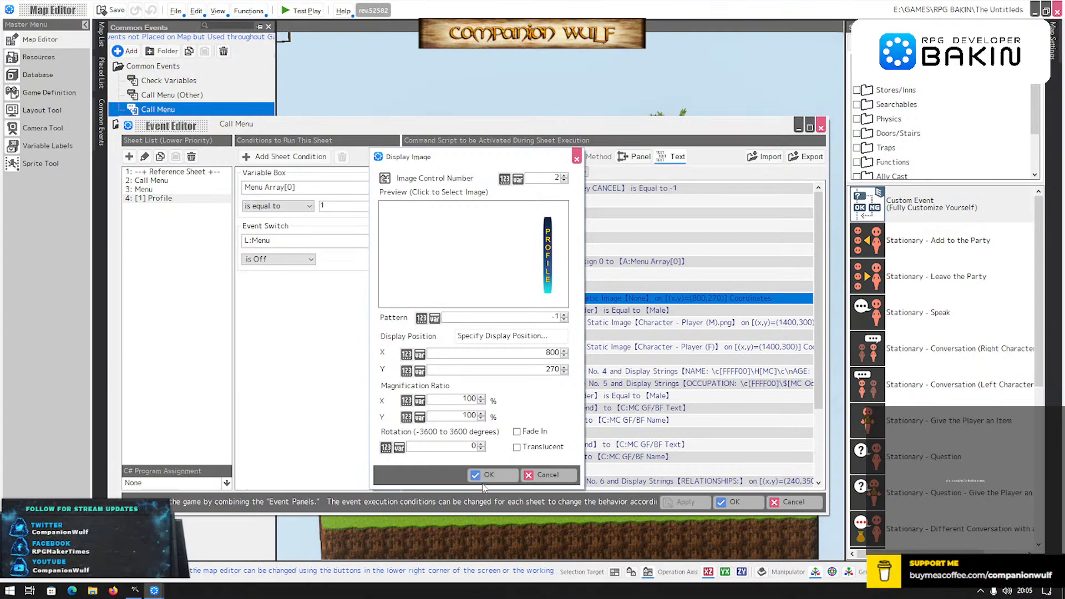
left_click(486, 475)
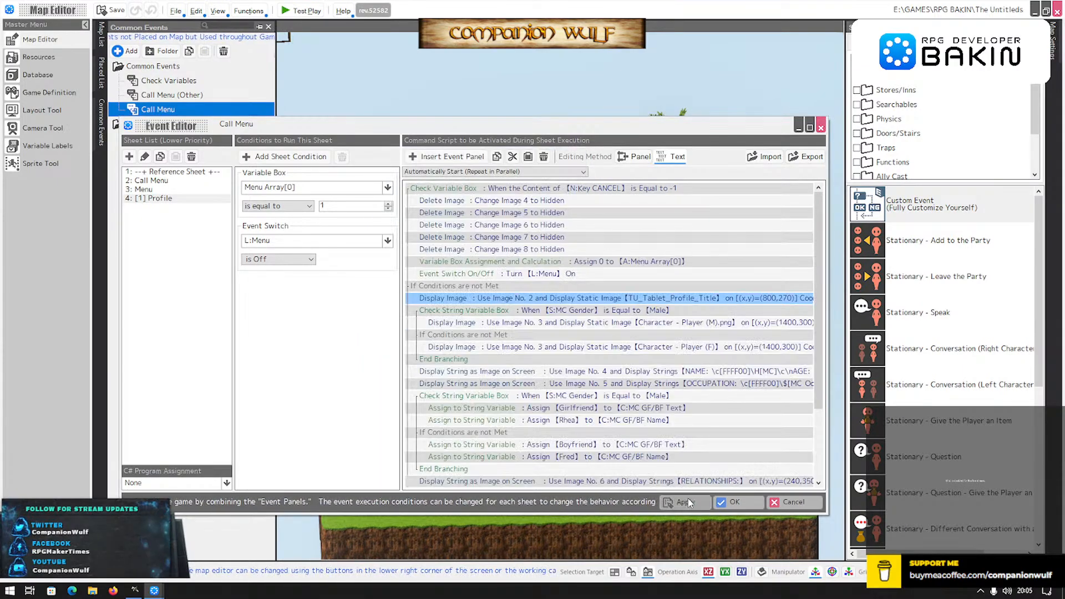
left_click(687, 503)
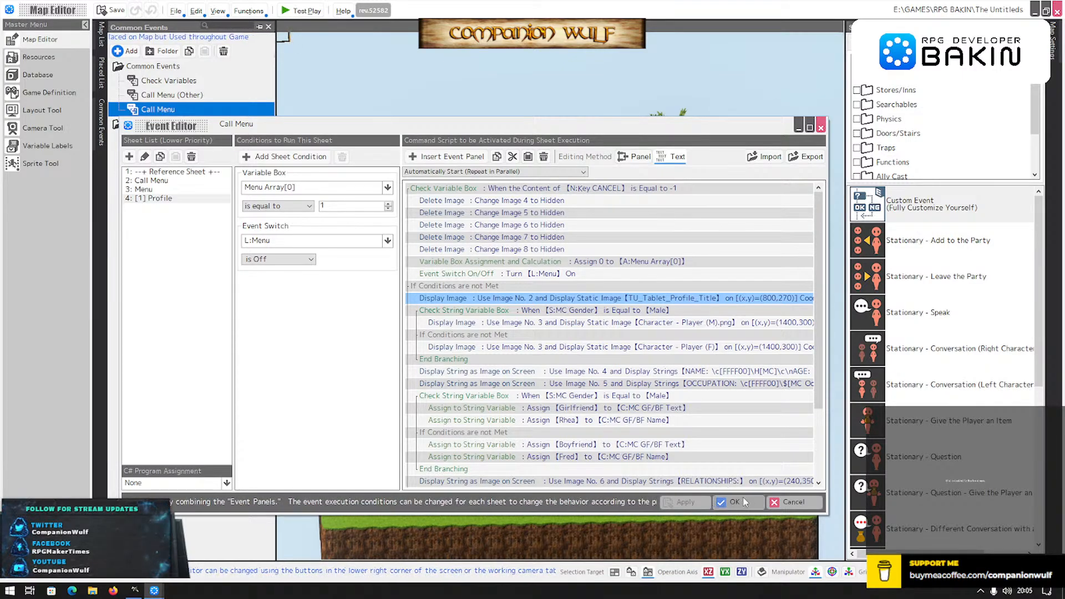
left_click(734, 502)
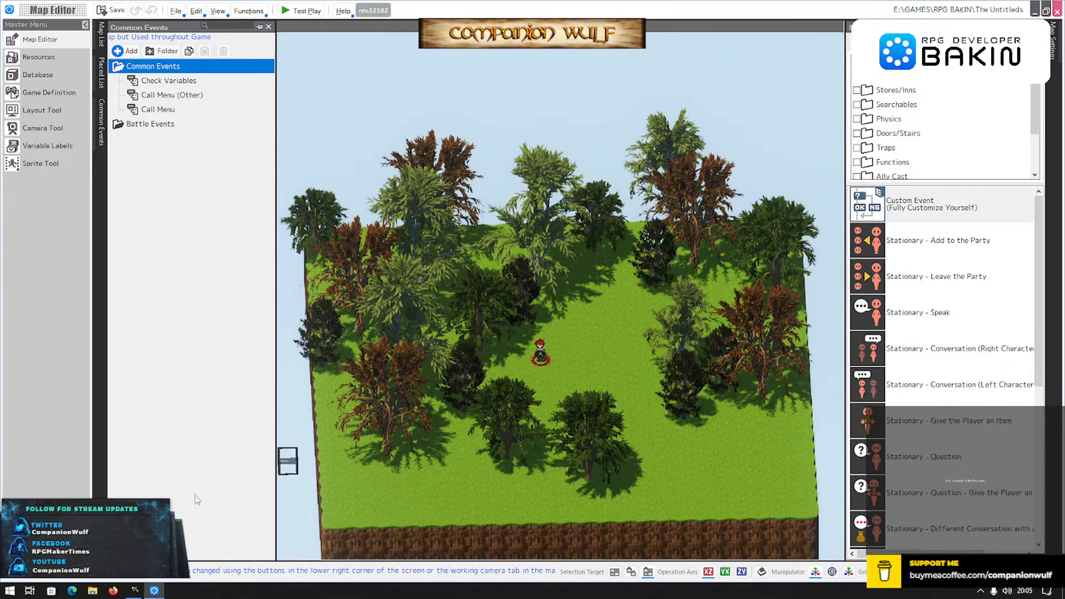
Reopen the Call Menu common event and review the run conditions and commands of its Menu, Call Menu and [1] Profile sheets.
left_click(147, 111)
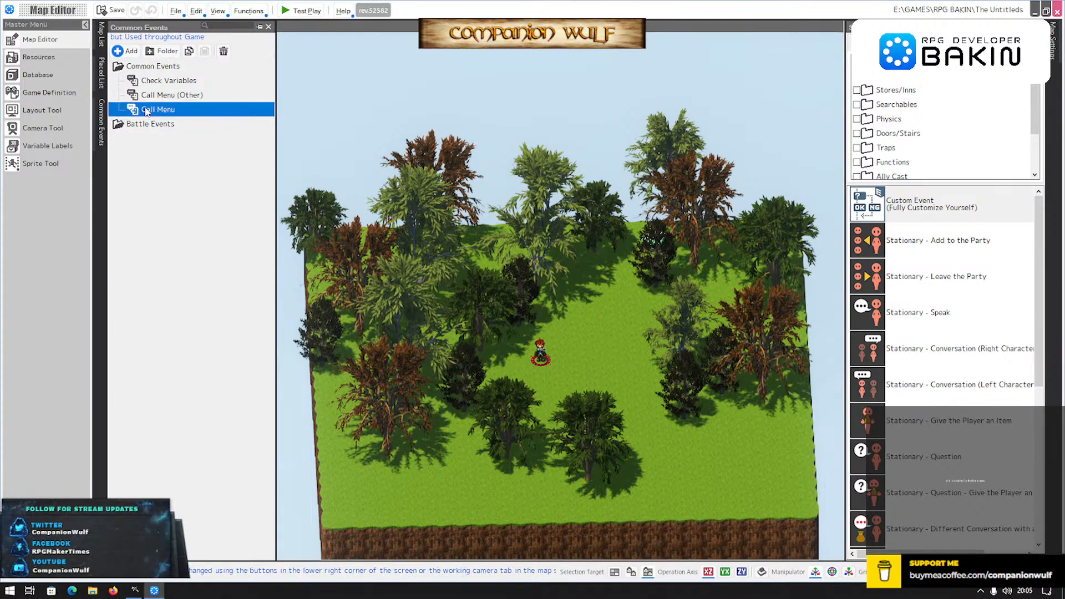
double_click(147, 110)
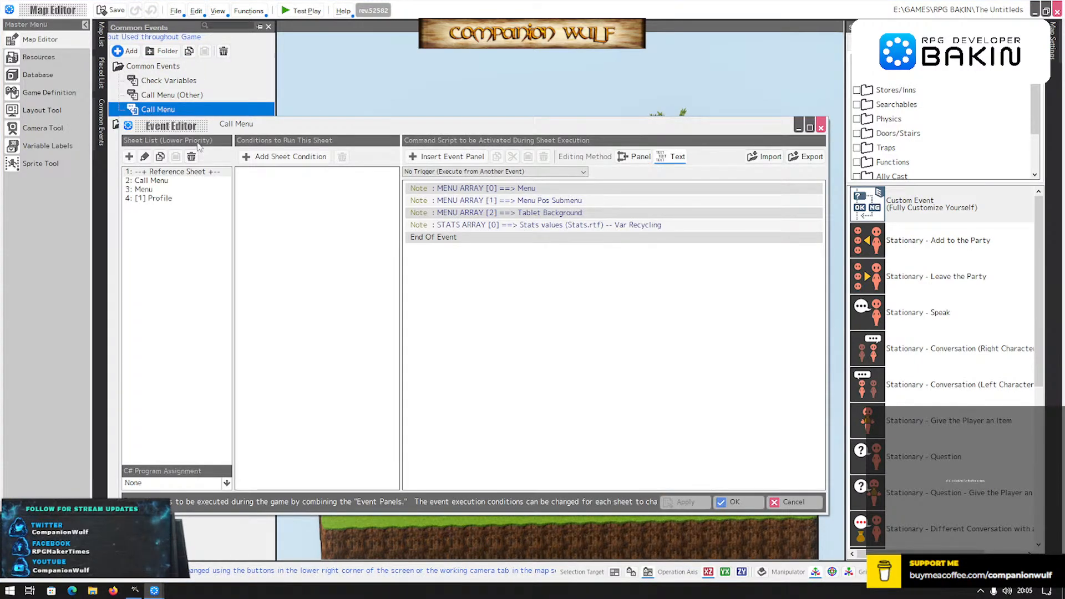
left_click(143, 189)
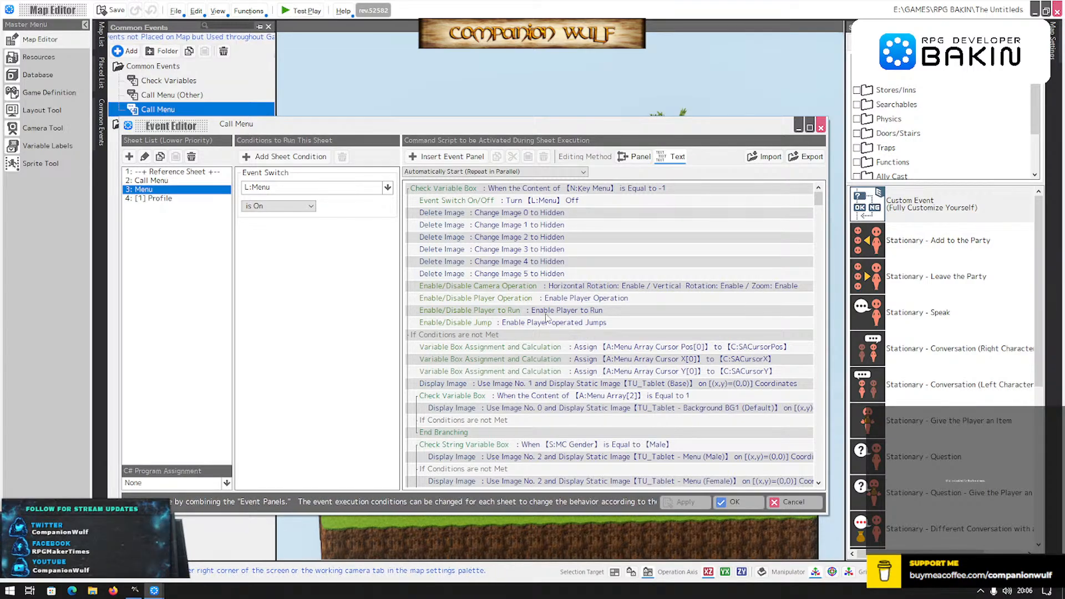
left_click(149, 181)
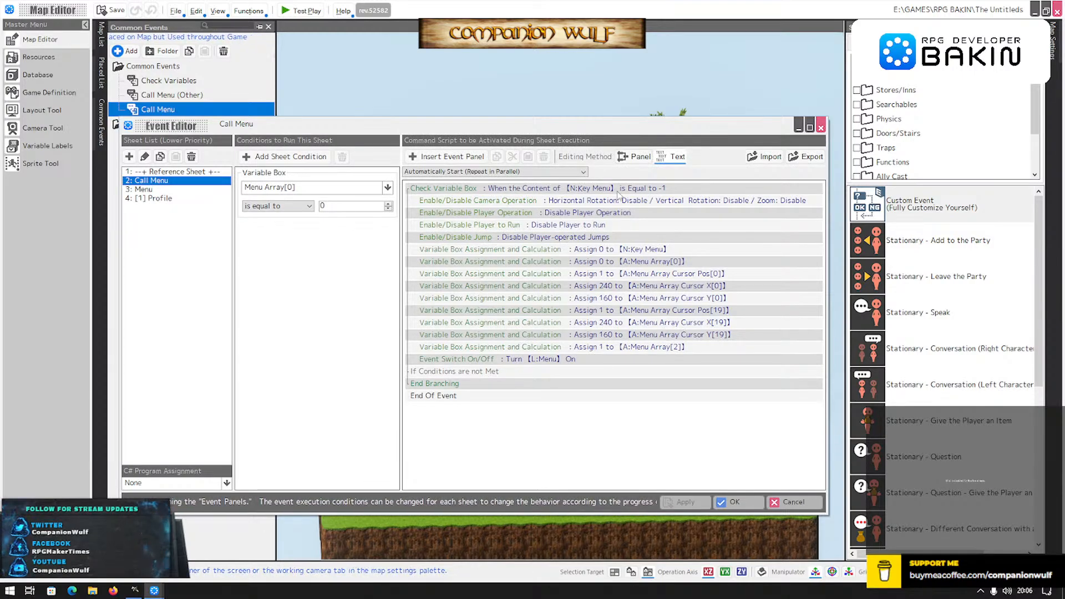
left_click(154, 190)
left_click(173, 199)
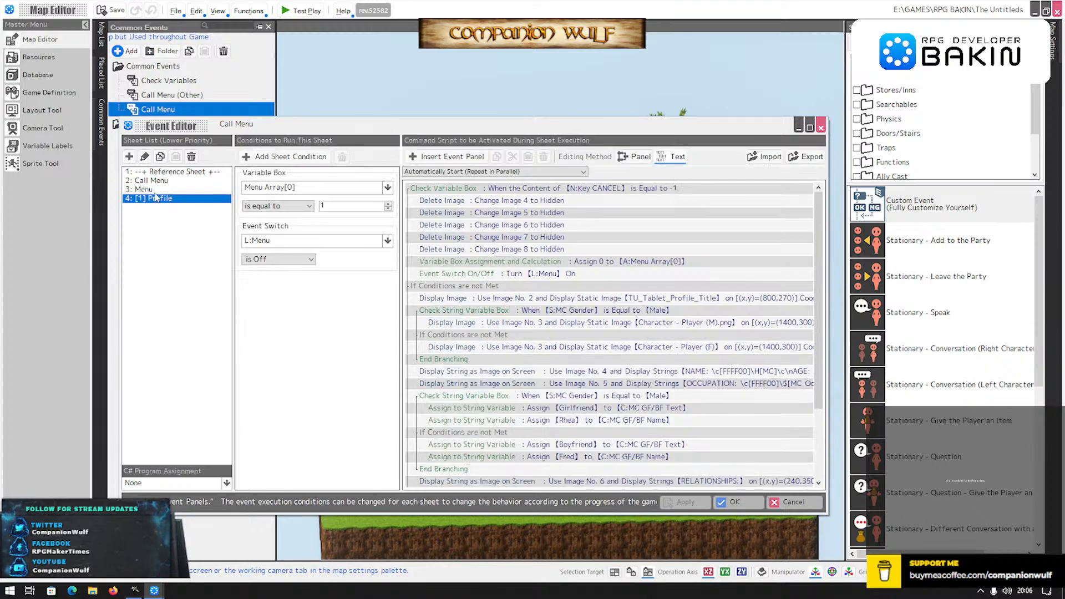
Examine the Menu sheet's image display and PROFILE cursor commands, and read the [1] Profile sheet's script through to its end.
left_click(156, 190)
scroll(517, 318, "down", 1)
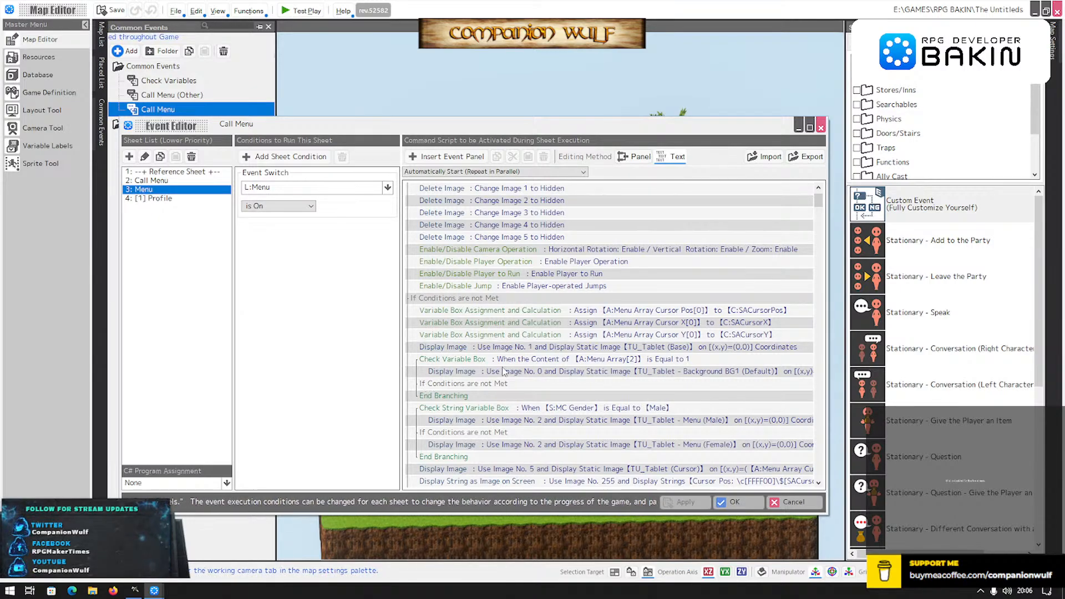
scroll(466, 380, "down", 2)
scroll(503, 371, "up", 3)
scroll(502, 370, "down", 8)
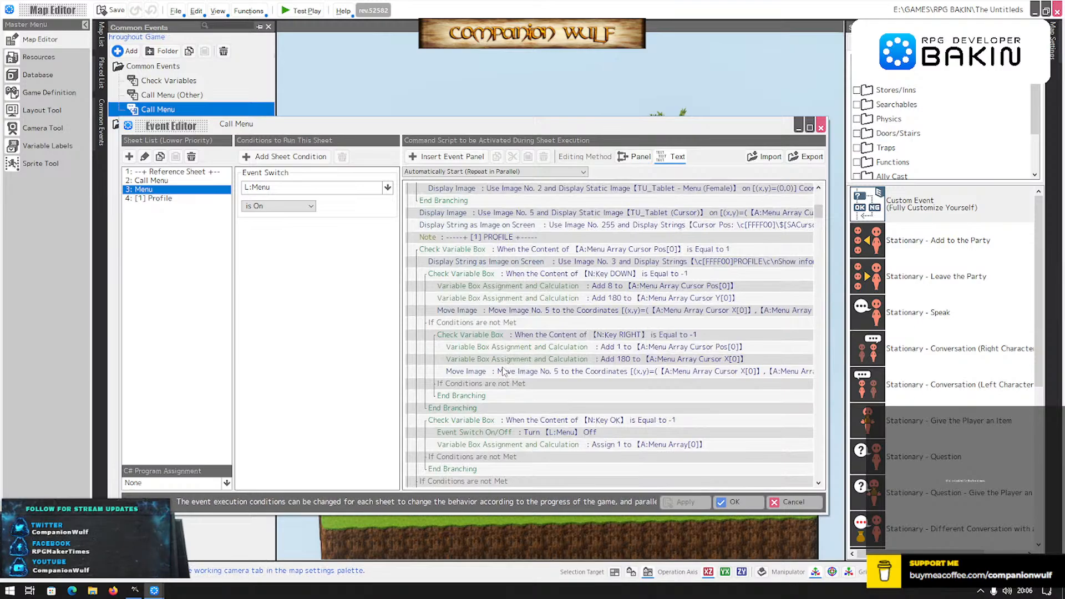
left_click(151, 198)
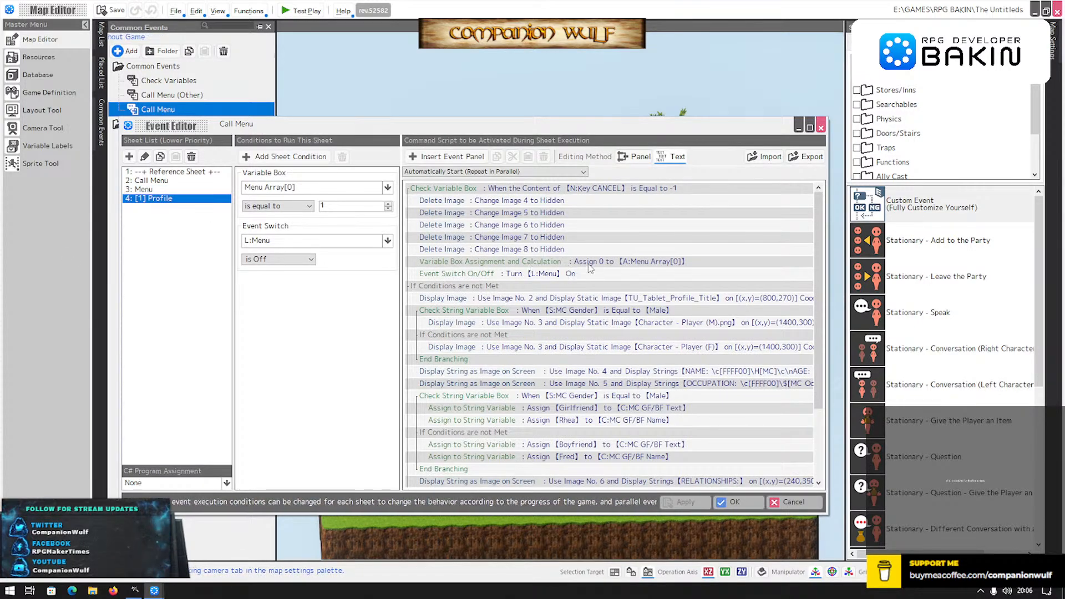
scroll(588, 265, "down", 2)
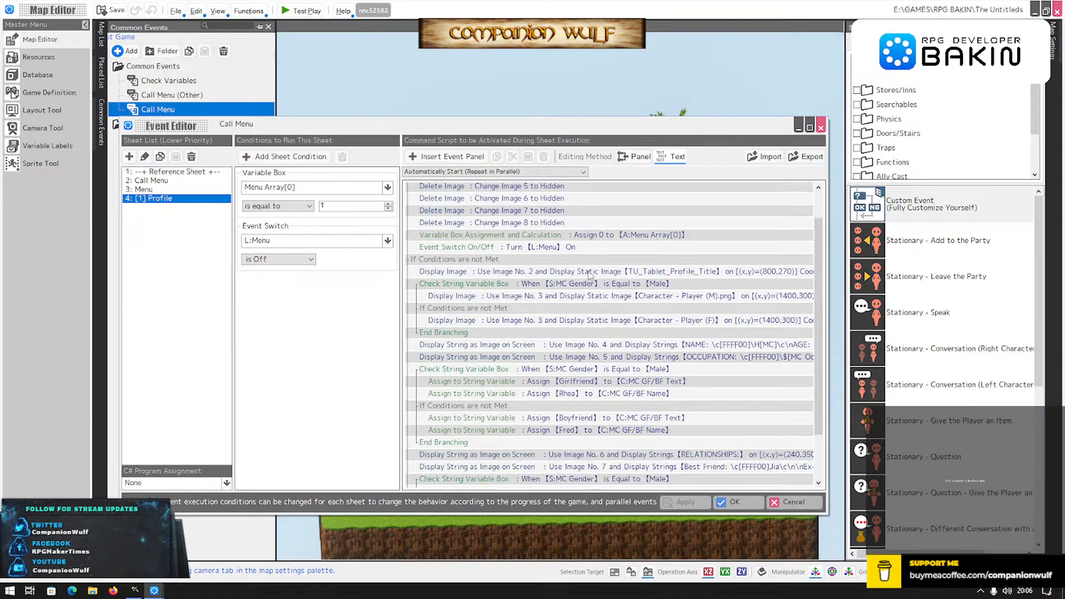
scroll(590, 276, "down", 1)
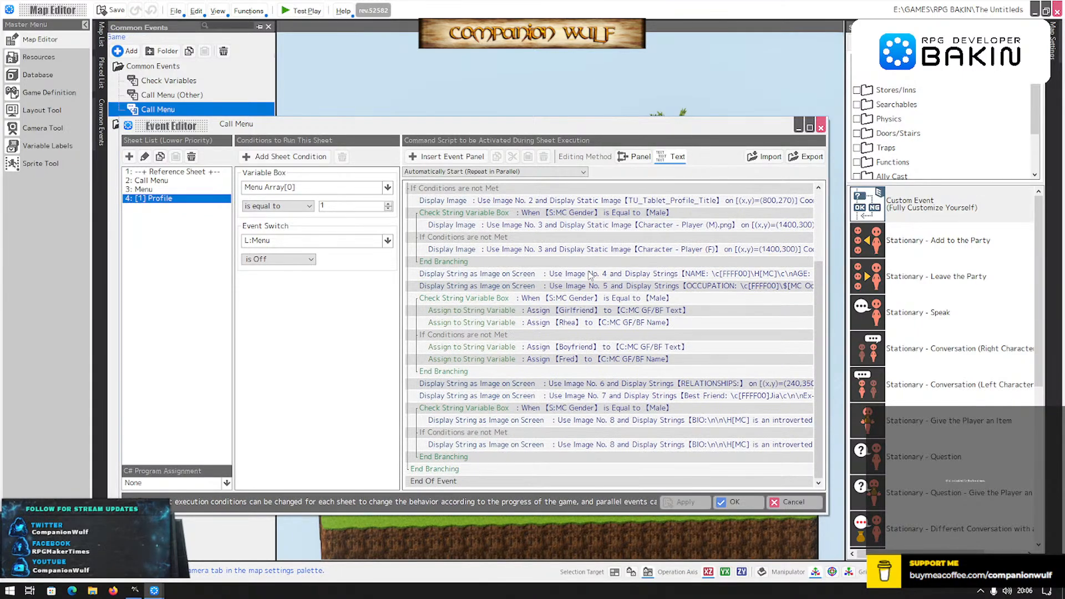
scroll(590, 276, "up", 3)
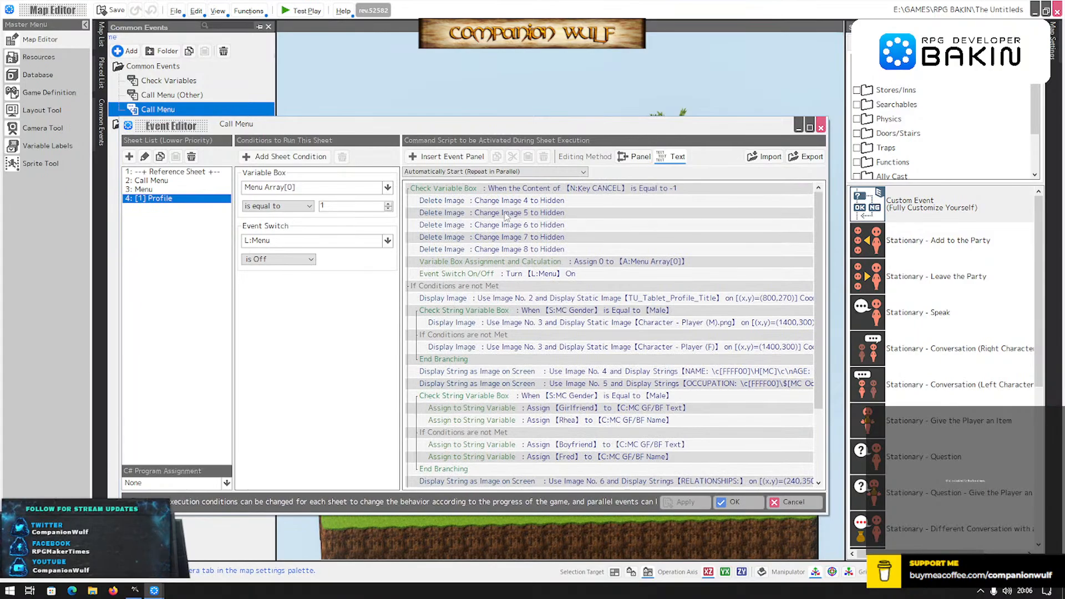
Compare the image hiding and display commands of the Menu, Call Menu and [1] Profile sheets, and close the event editor.
left_click(140, 189)
scroll(496, 267, "up", 4)
scroll(496, 267, "up", 5)
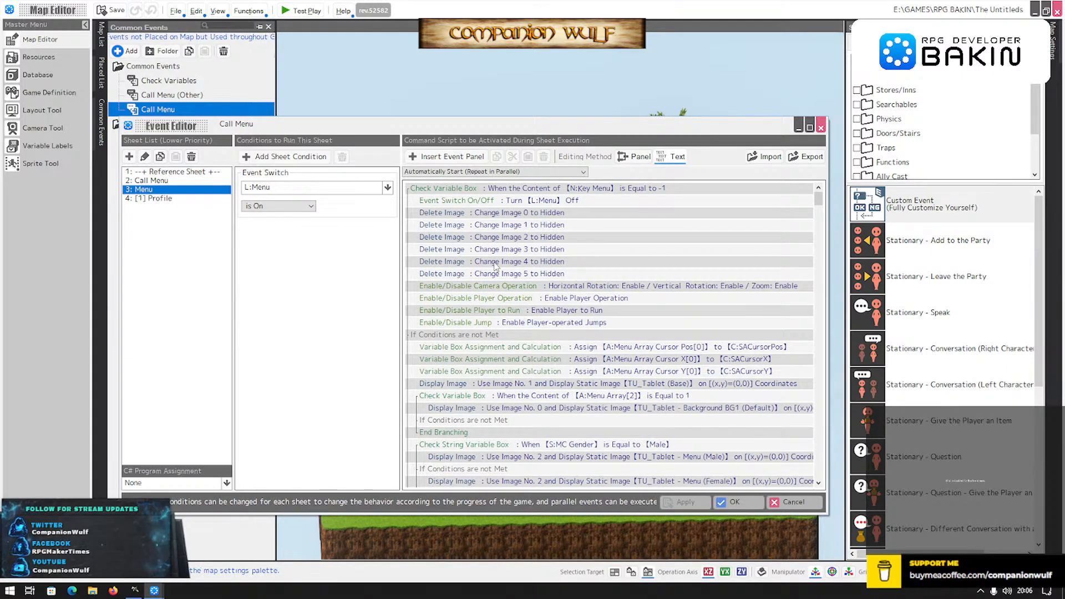
left_click(164, 181)
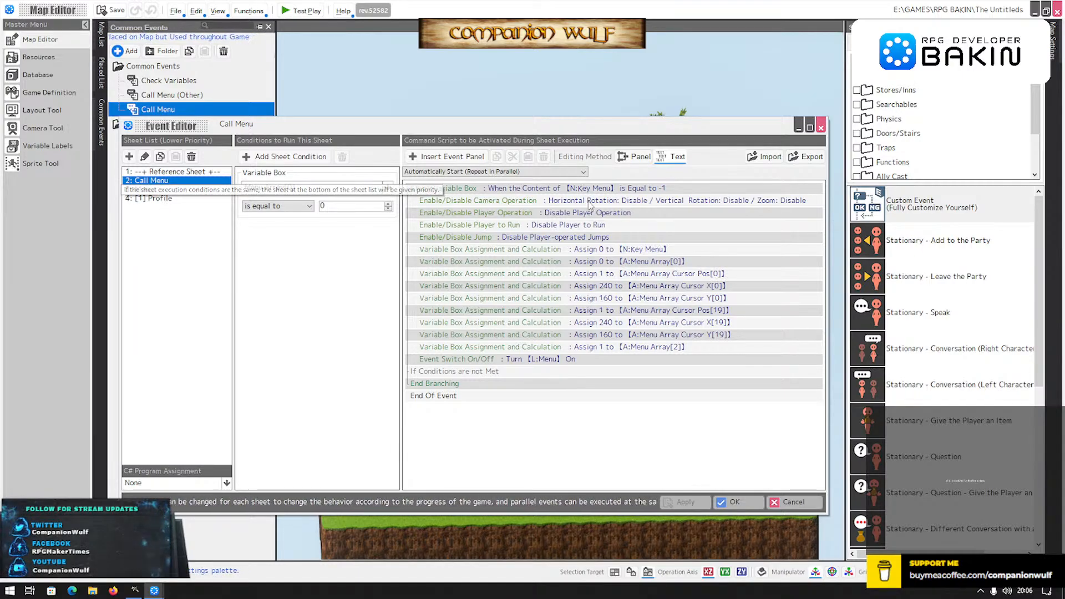
left_click(153, 198)
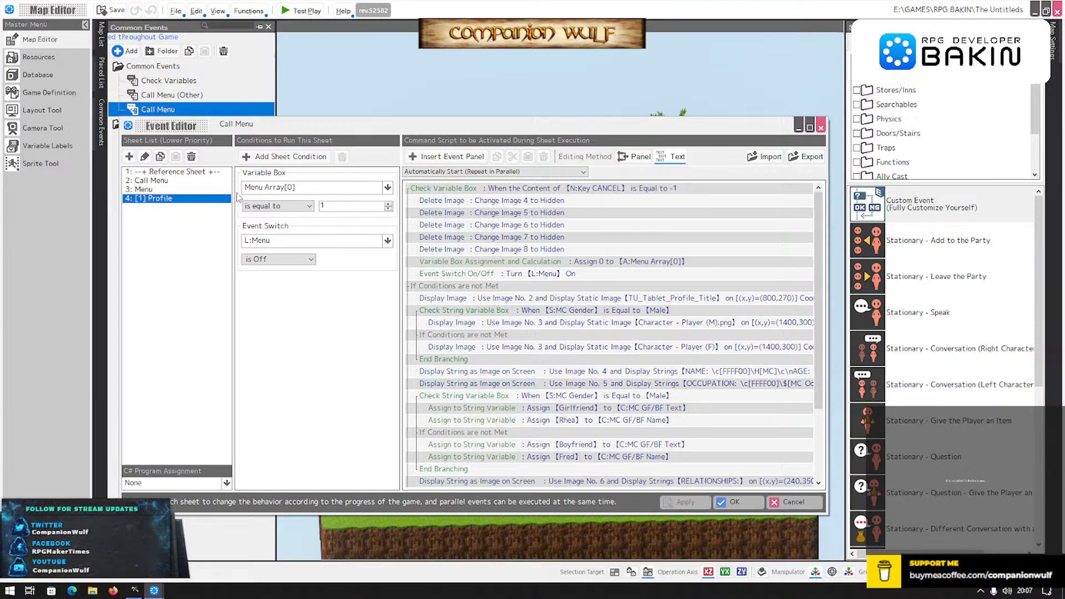
left_click(133, 189)
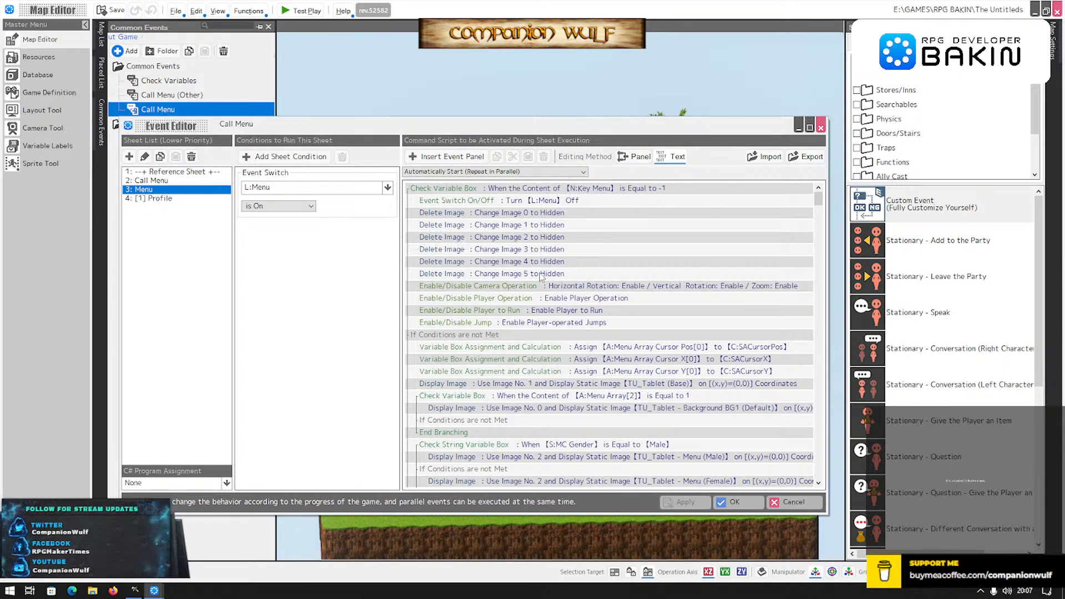
scroll(419, 289, "down", 2)
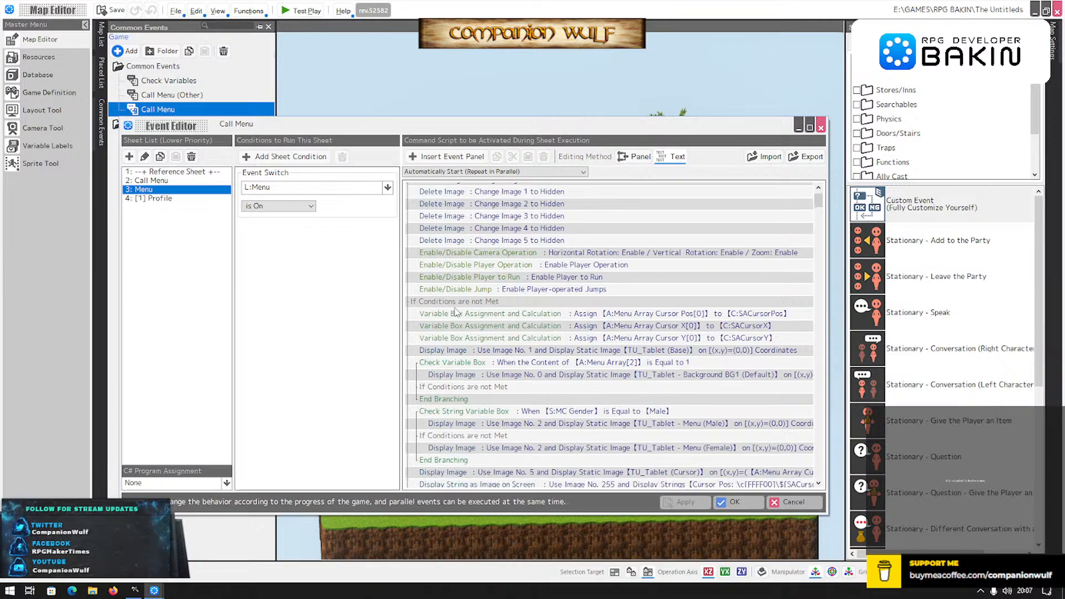
scroll(512, 303, "down", 3)
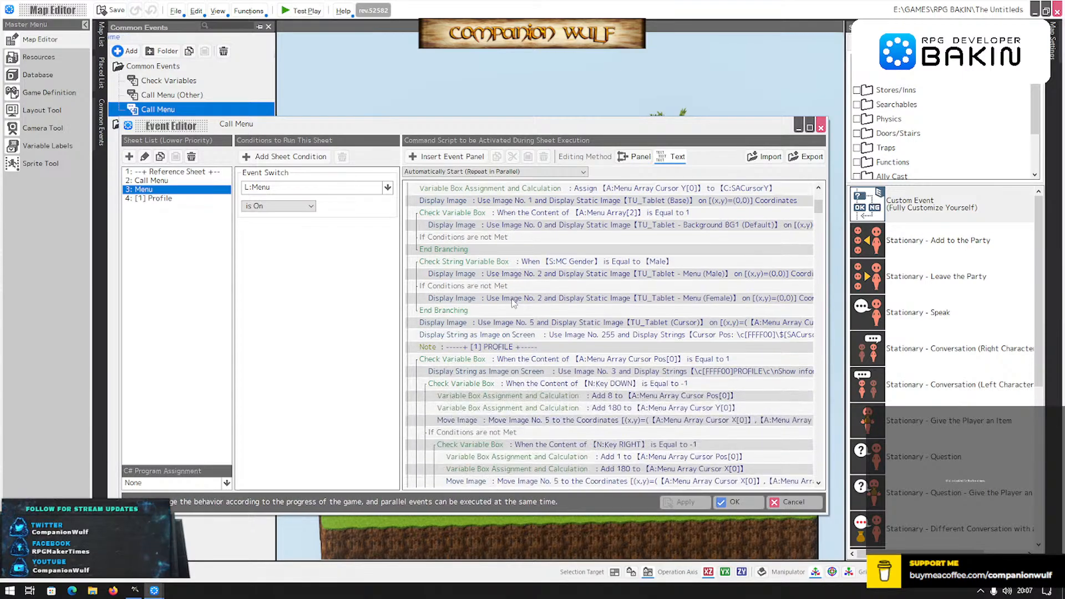
scroll(512, 303, "up", 5)
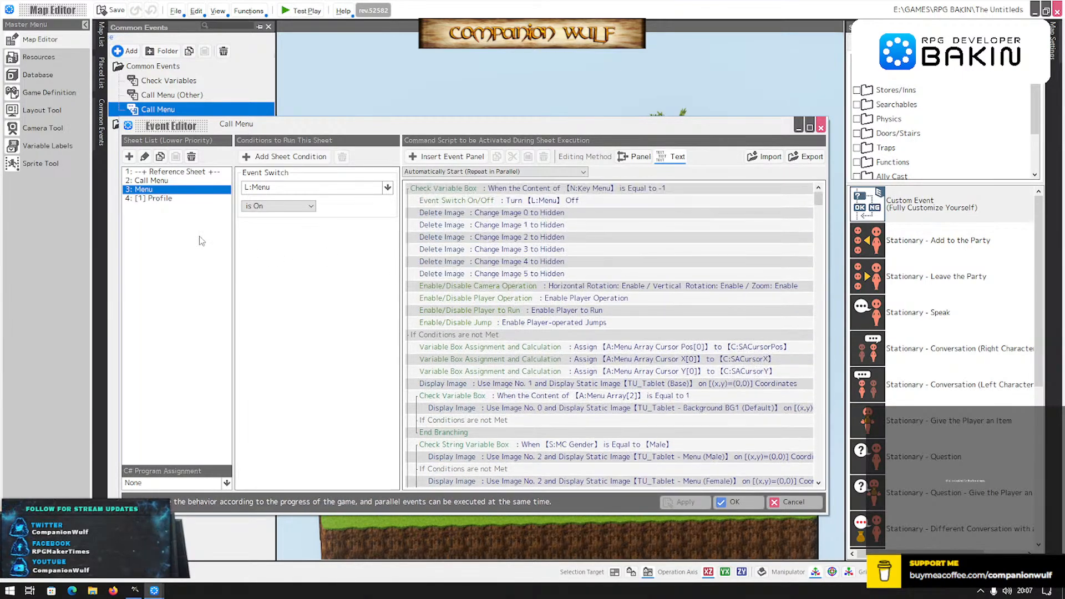
left_click(176, 199)
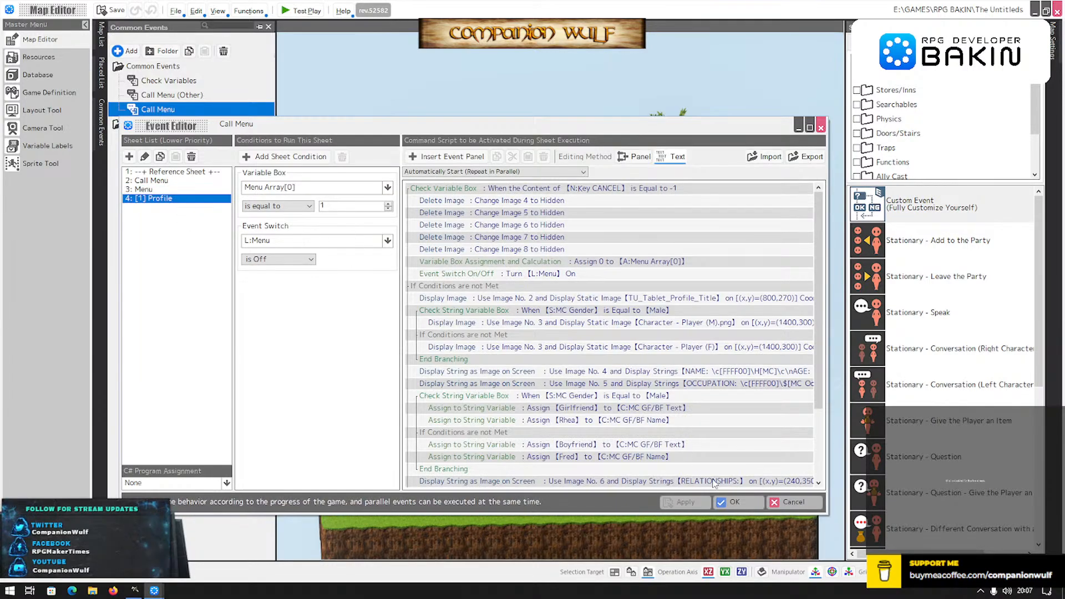
left_click(733, 503)
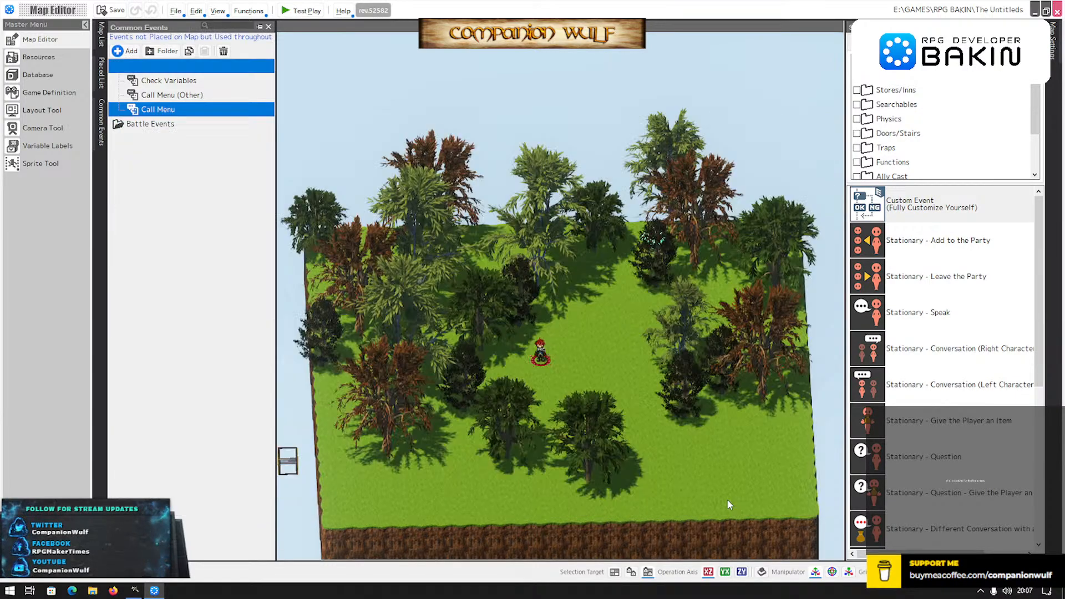
Test play the game, open the tablet menu's Profile page to check its title graphic, and return to the menu.
left_click(299, 10)
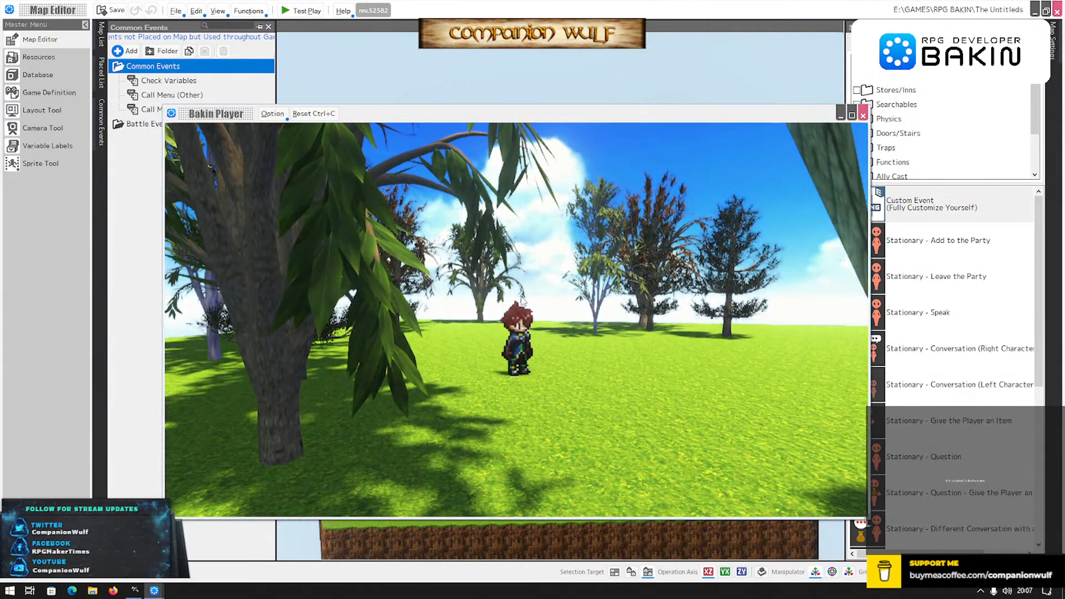
key("Escape")
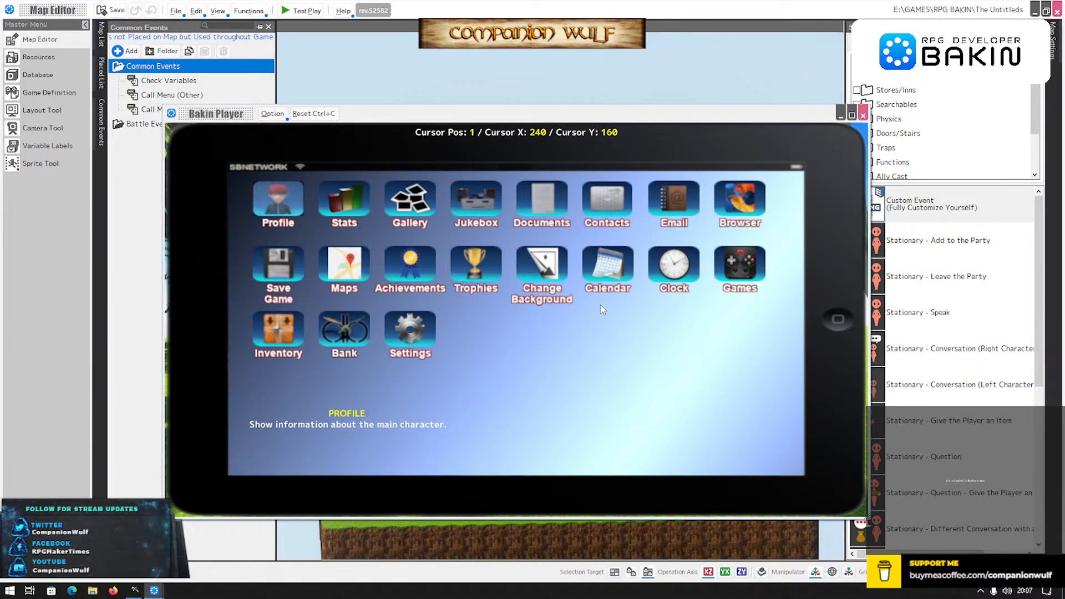
key("Return")
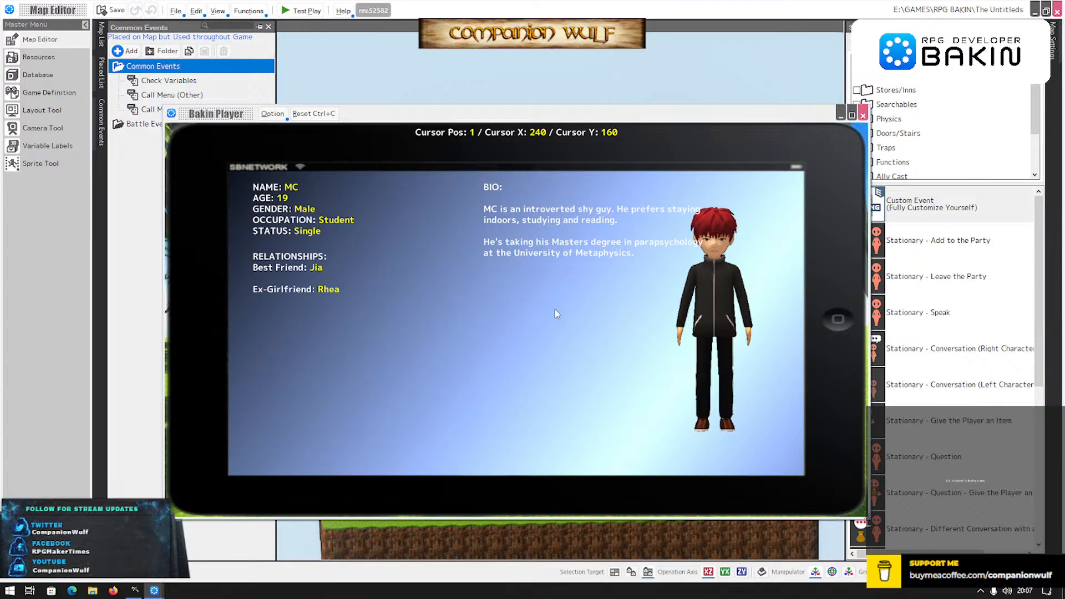
key("Escape")
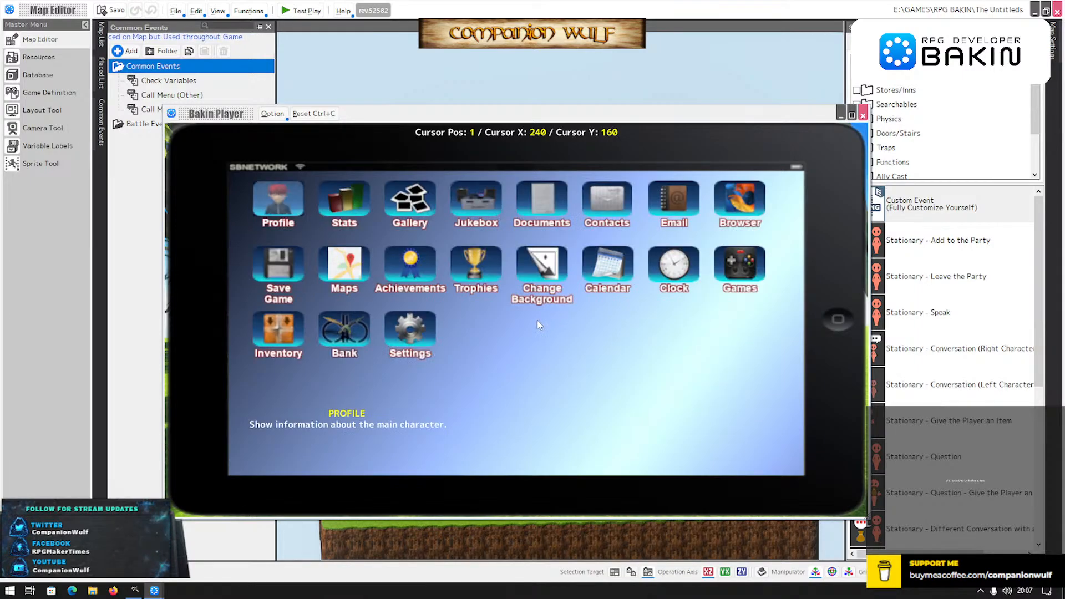
key("Escape")
key("Escape")
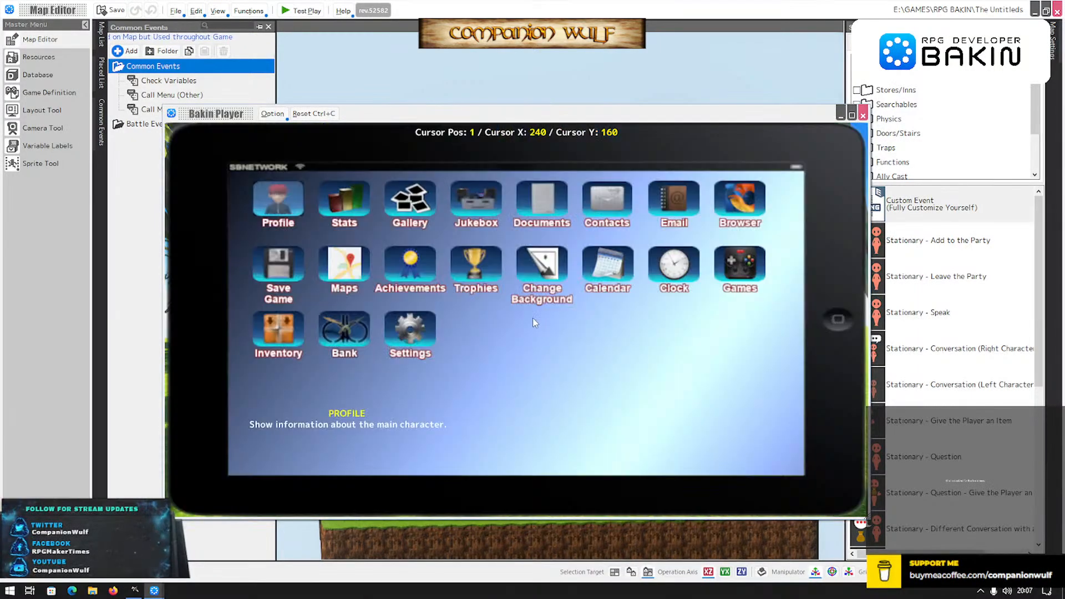
Recheck the Profile page from the tablet menu, leave the menu and end the test play.
key("Right")
key("Left")
key("Return")
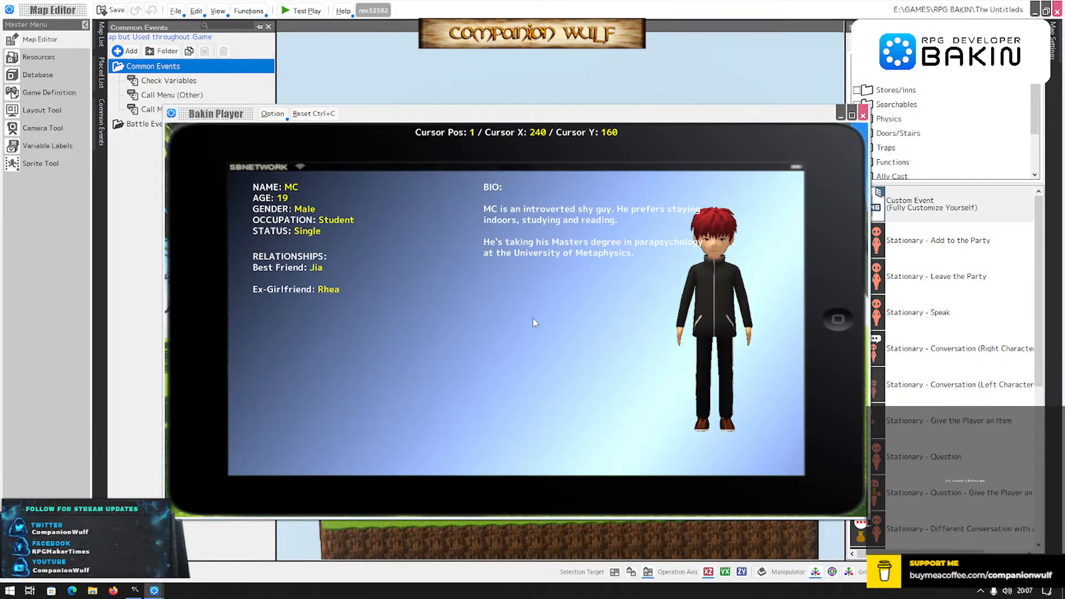
key("Escape")
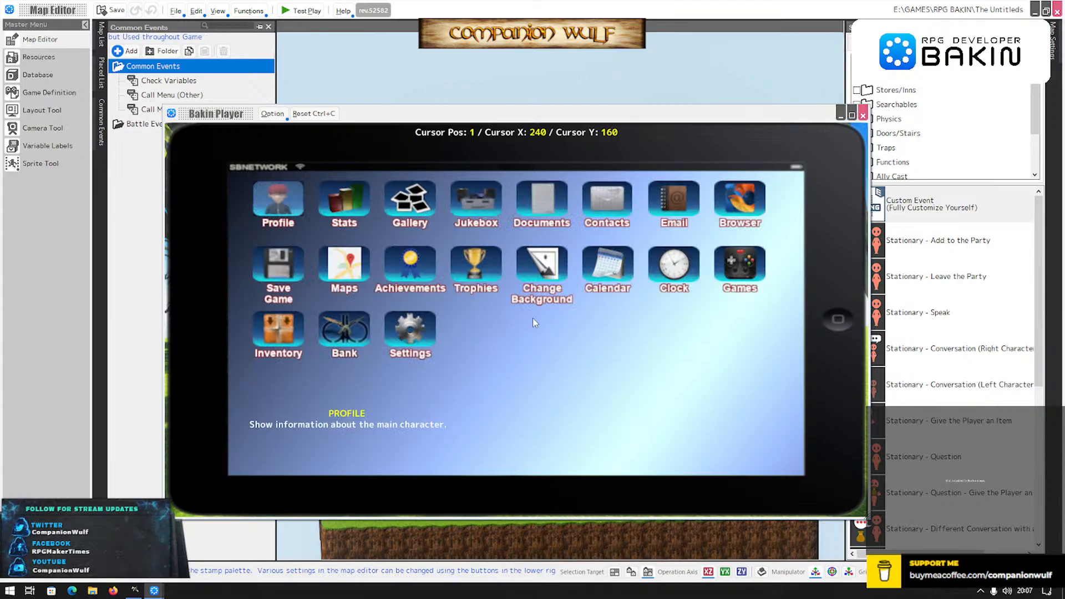
key("Return")
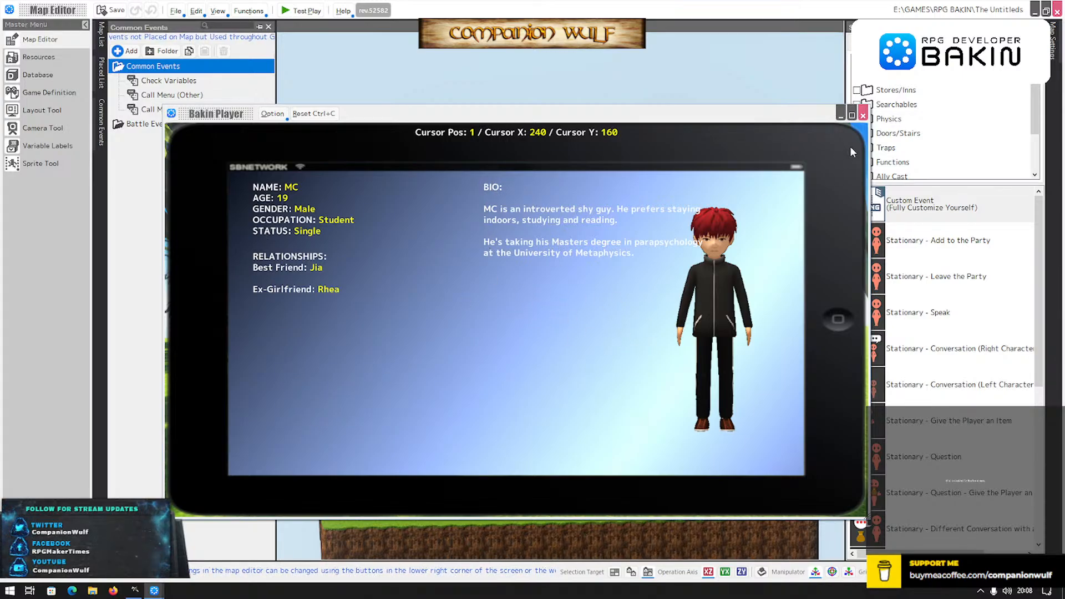
key("Escape")
key("Escape")
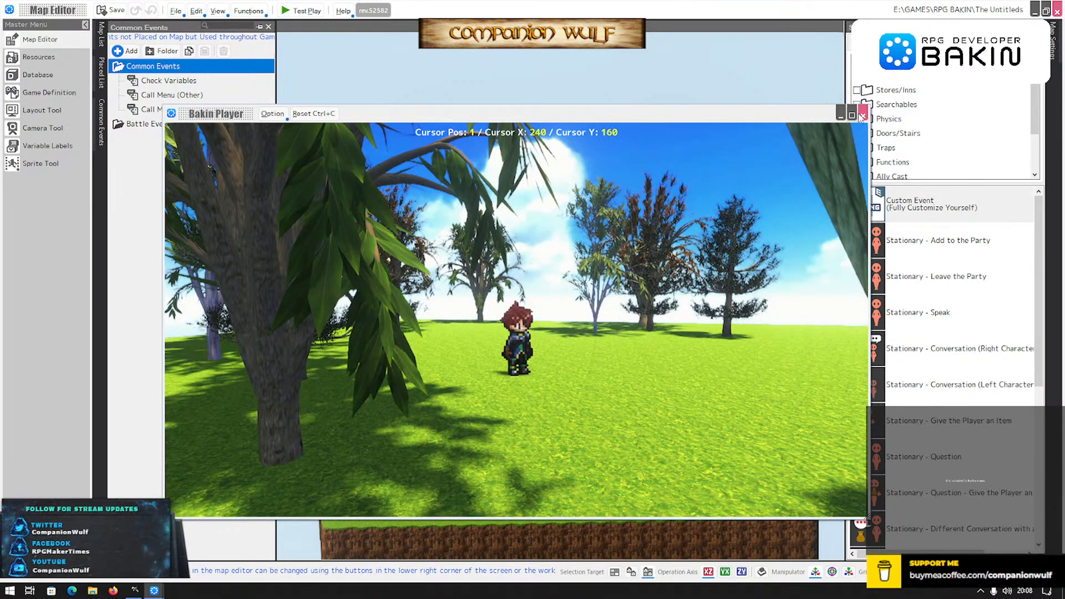
key("alt+F4")
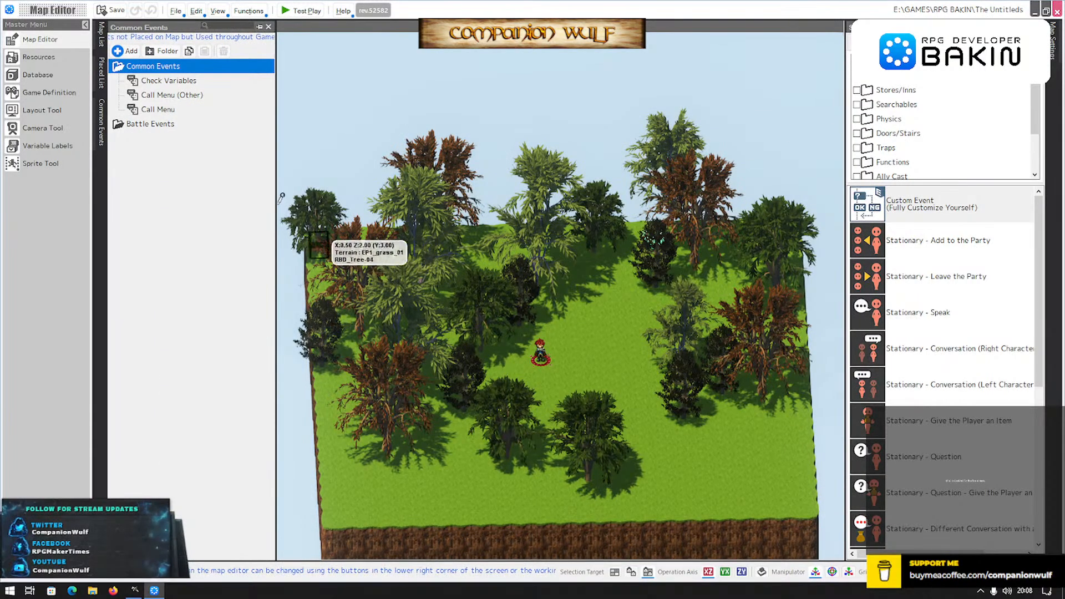
Add a new sheet named "[2] Stats" after the [1] Profile sheet in the Call Menu common event.
left_click(152, 113)
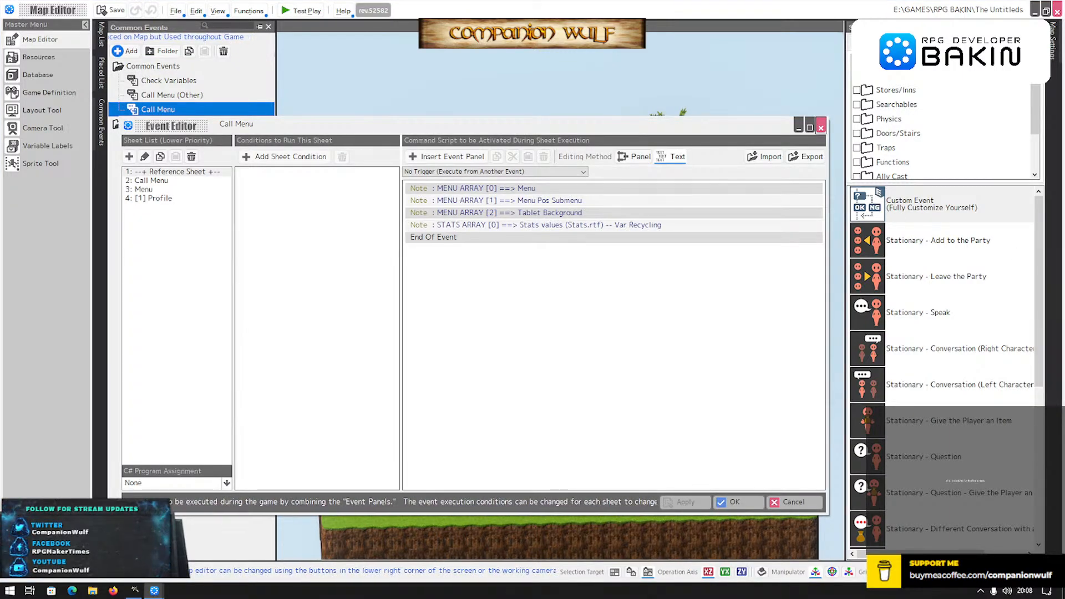
left_click(155, 199)
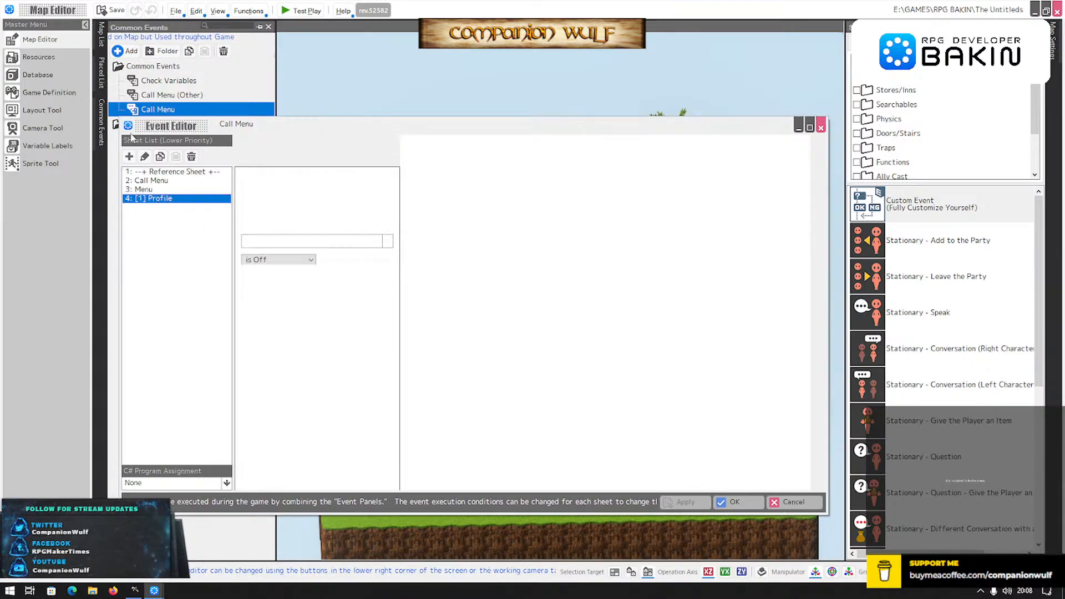
left_click(129, 156)
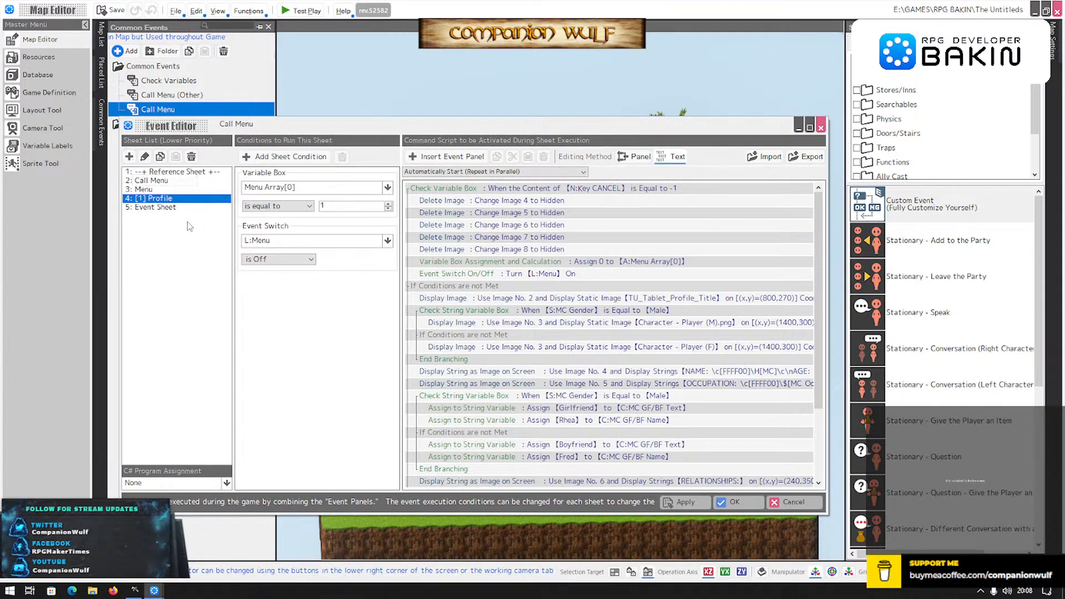
left_click(158, 207)
left_click(162, 210)
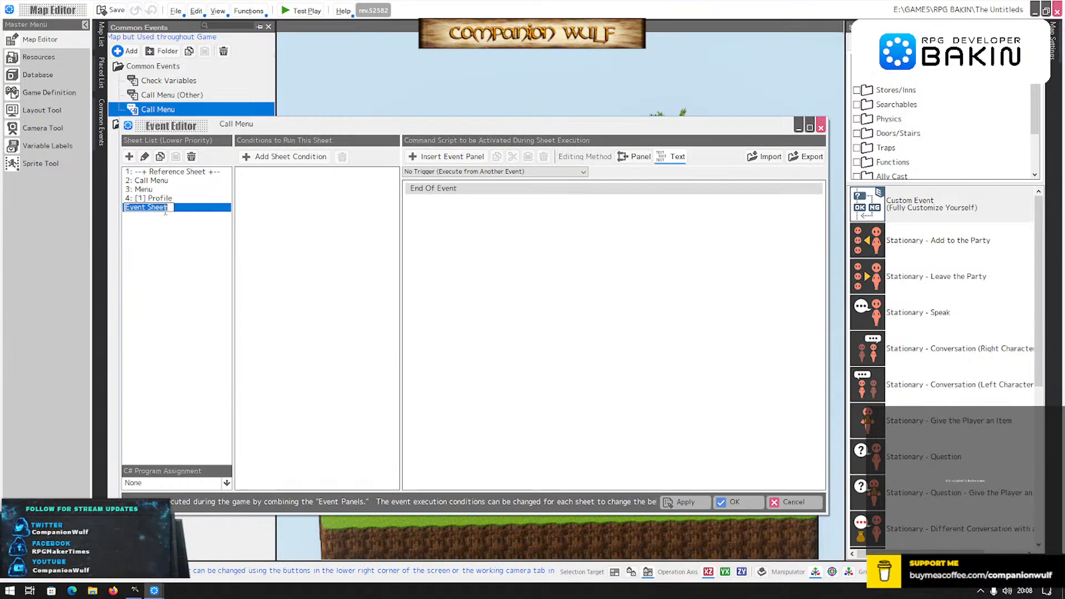
type("[2")
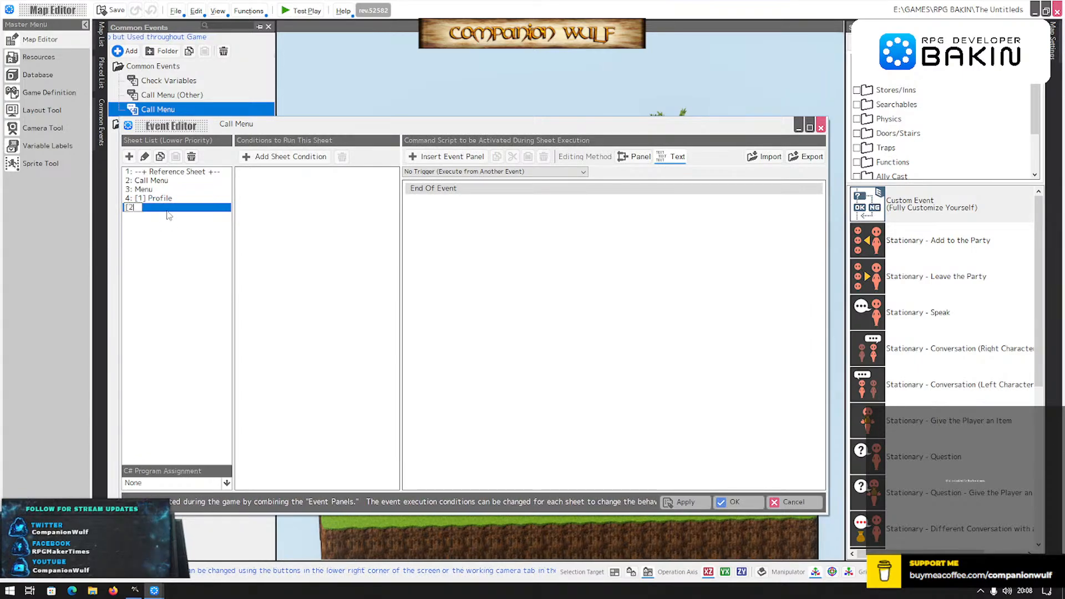
key("Return")
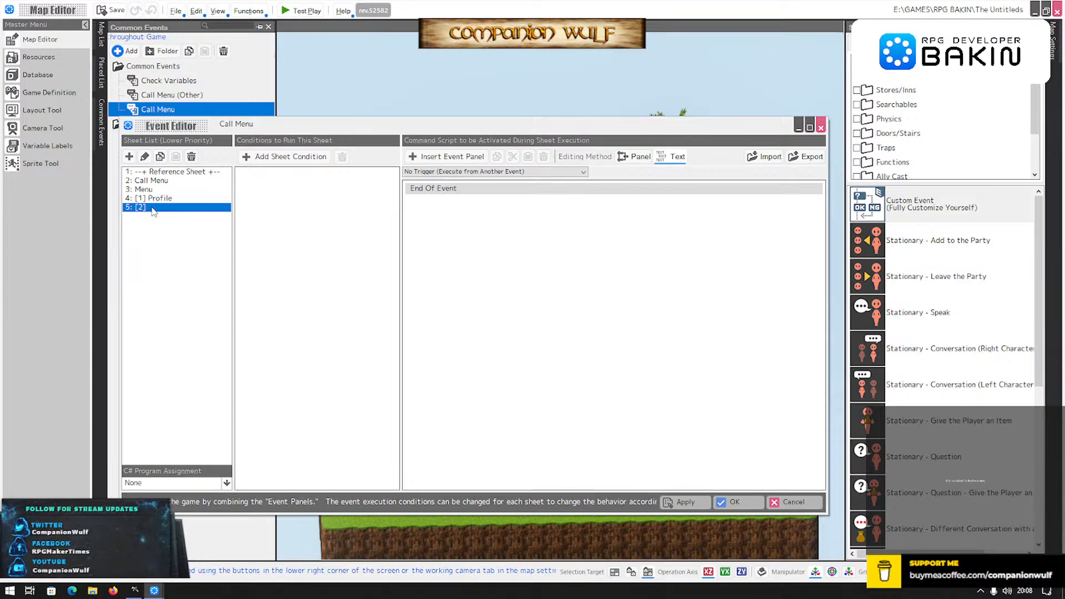
left_click(145, 208)
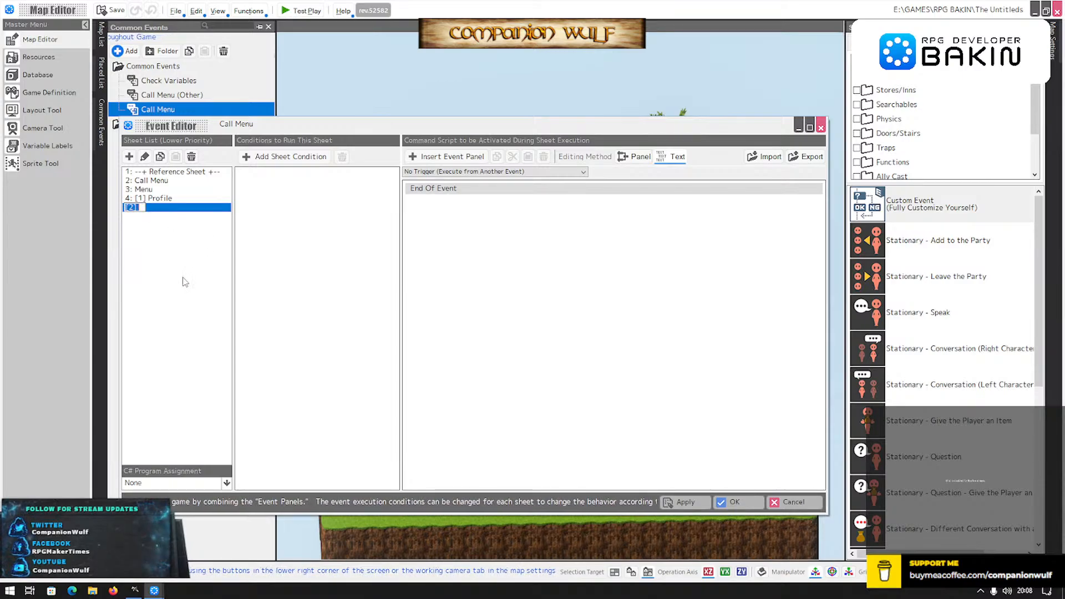
left_click(163, 212)
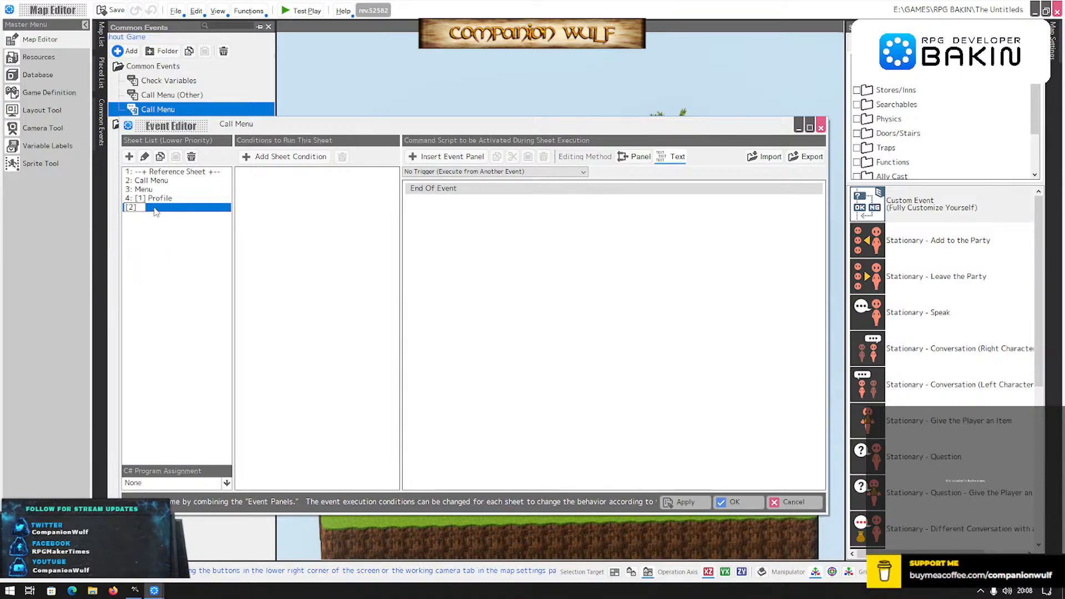
type("Stats")
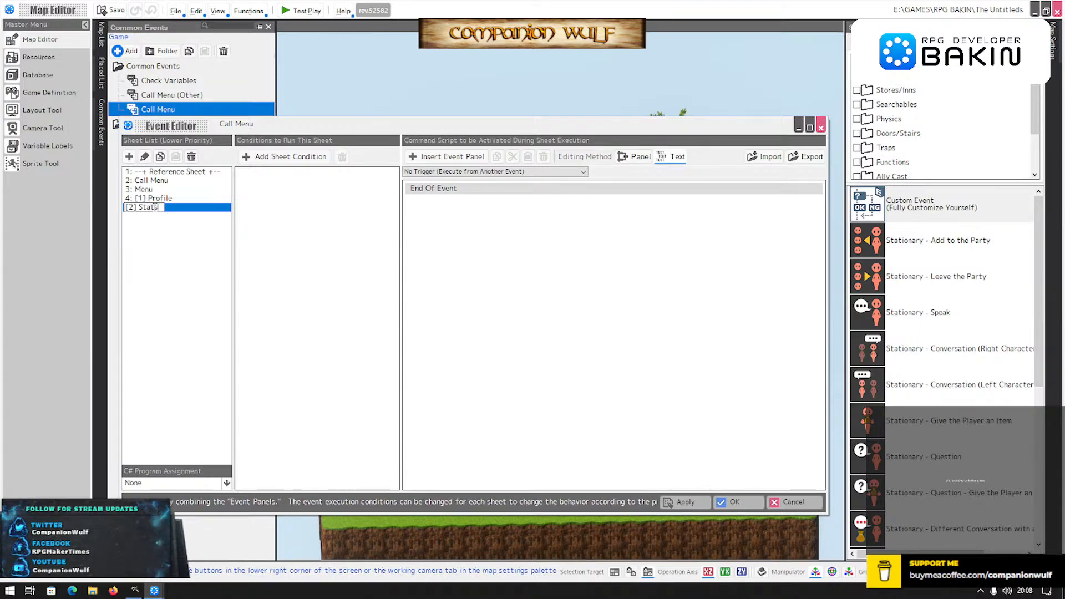
key("Return")
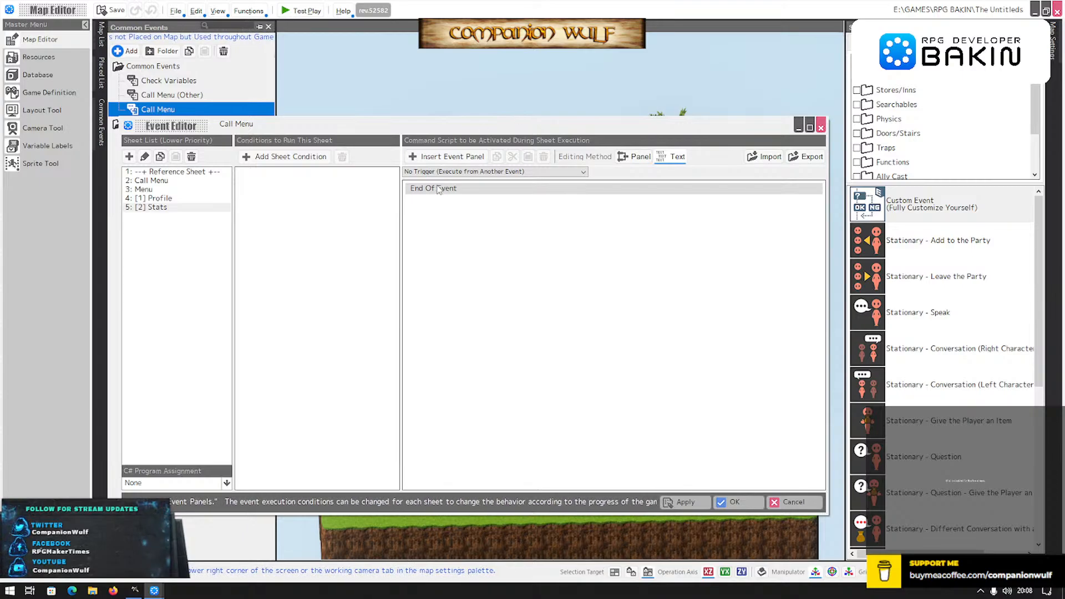
left_click(151, 207)
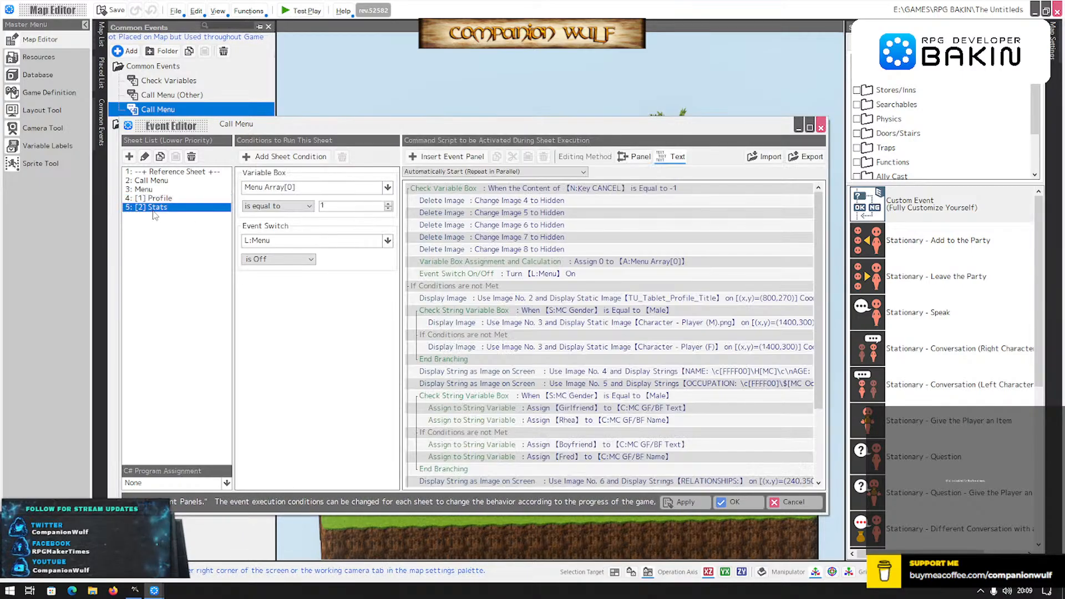
double_click(454, 189)
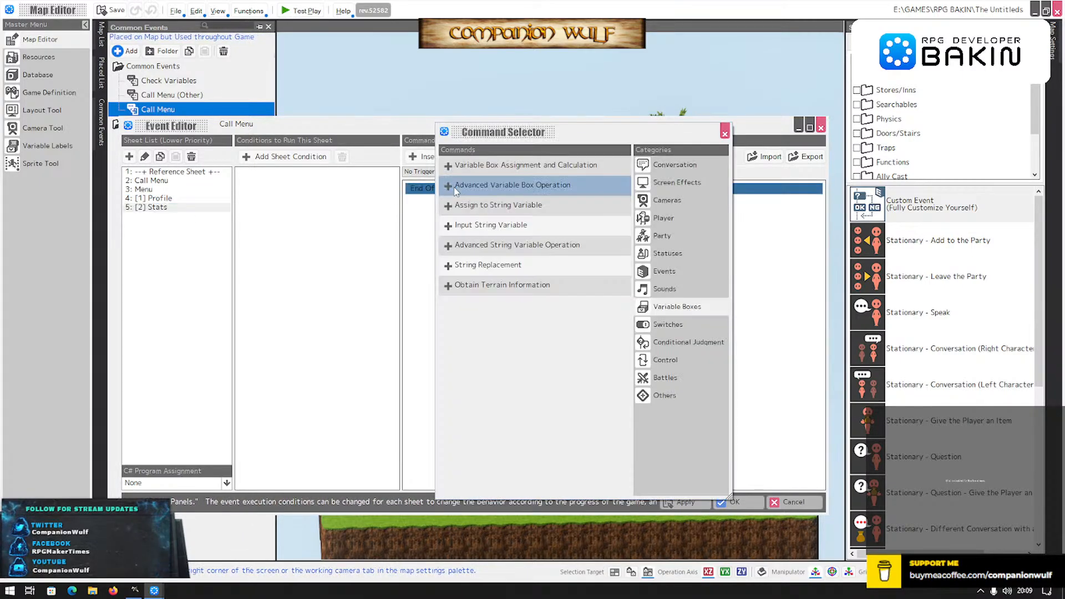
left_click(724, 133)
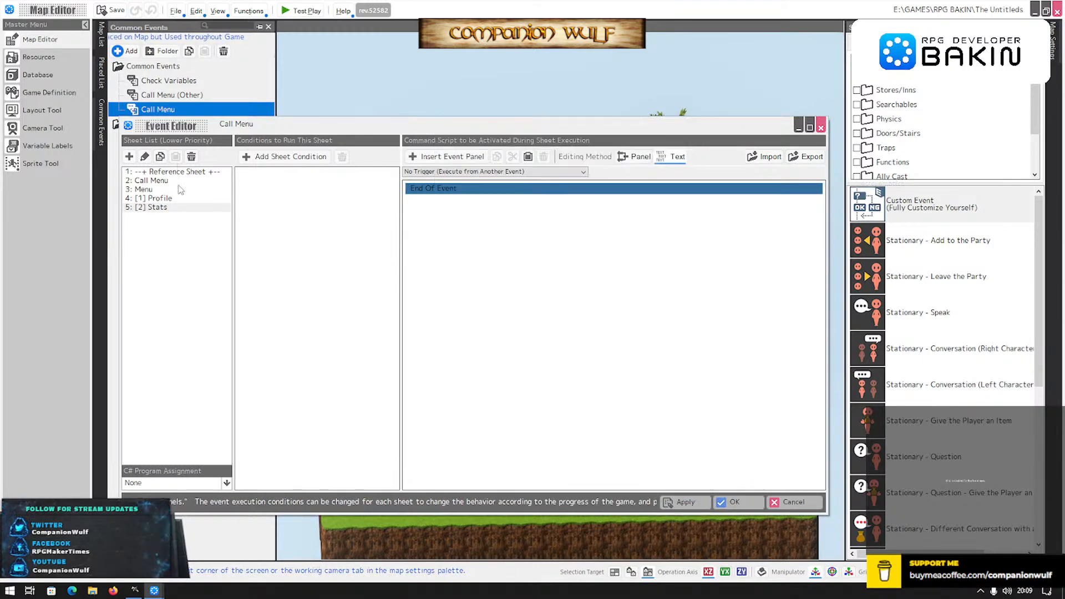
Add a Variable Box condition to the [2] Stats sheet requiring array variable Menu Array[0] to equal 2, modelled on the [1] Profile sheet.
left_click(172, 201)
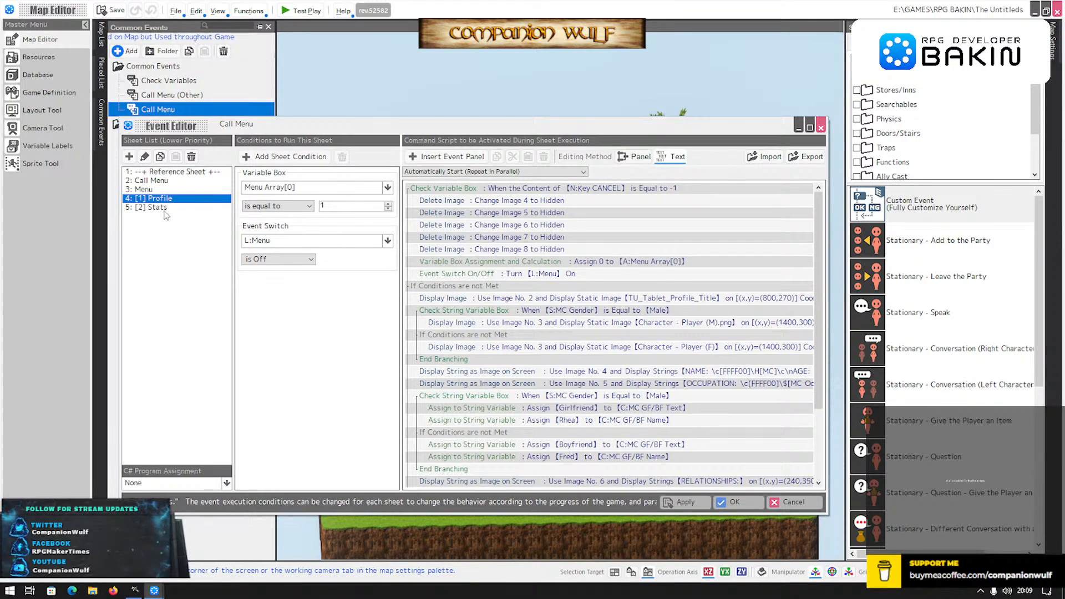
left_click(162, 208)
left_click(224, 200)
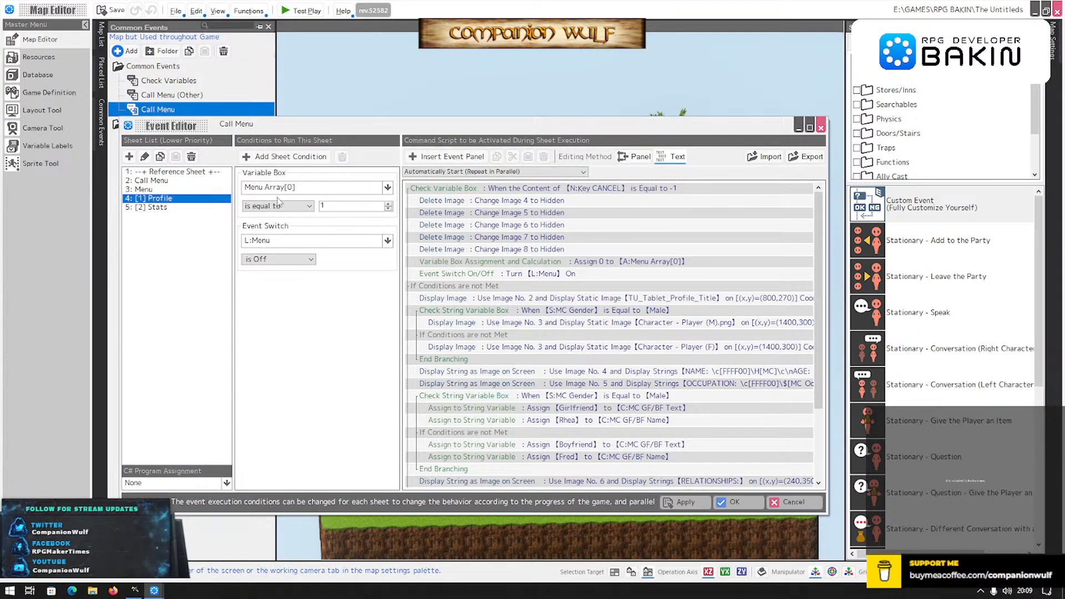
left_click(162, 208)
left_click(284, 156)
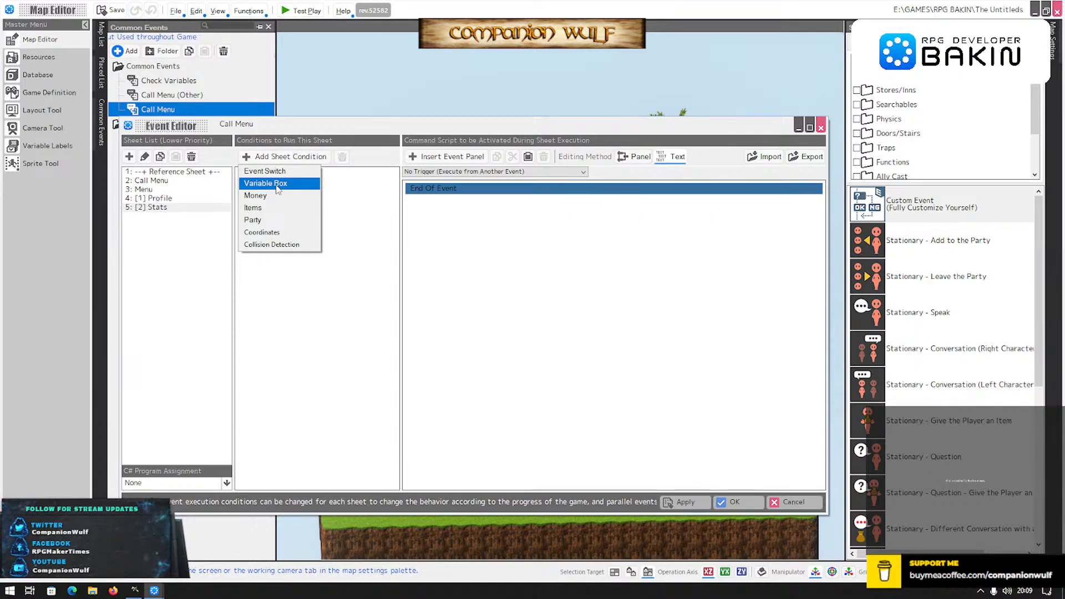
left_click(277, 185)
left_click(151, 200)
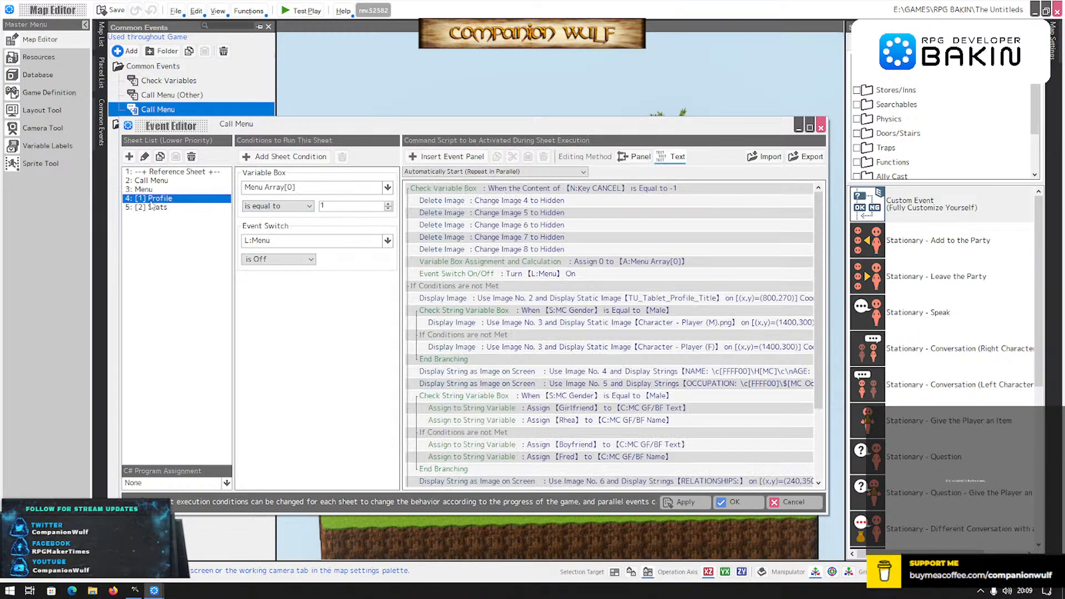
left_click(149, 208)
left_click(387, 188)
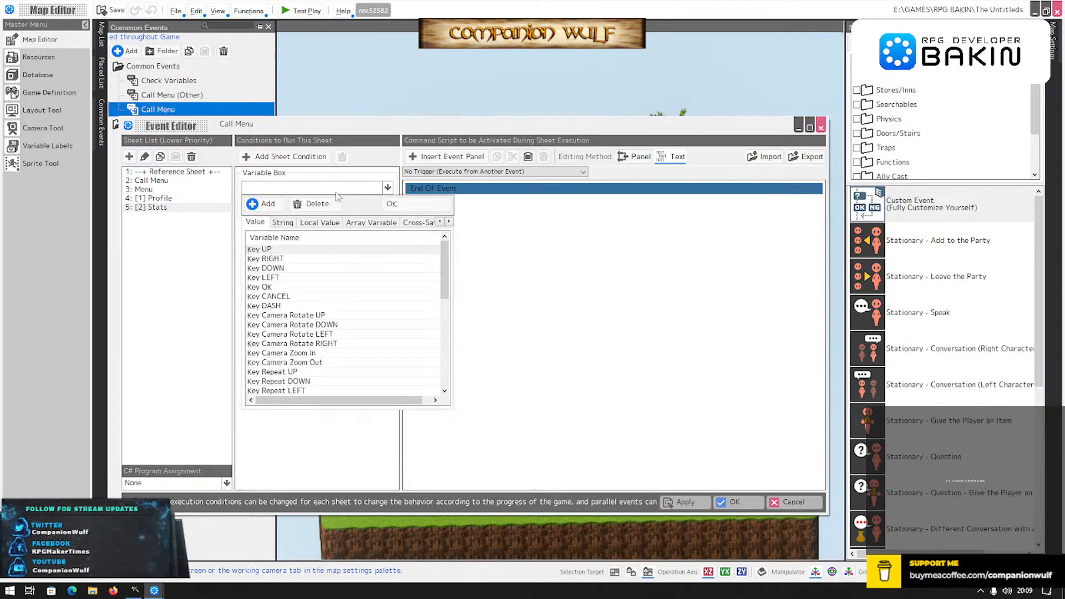
left_click(371, 222)
double_click(341, 266)
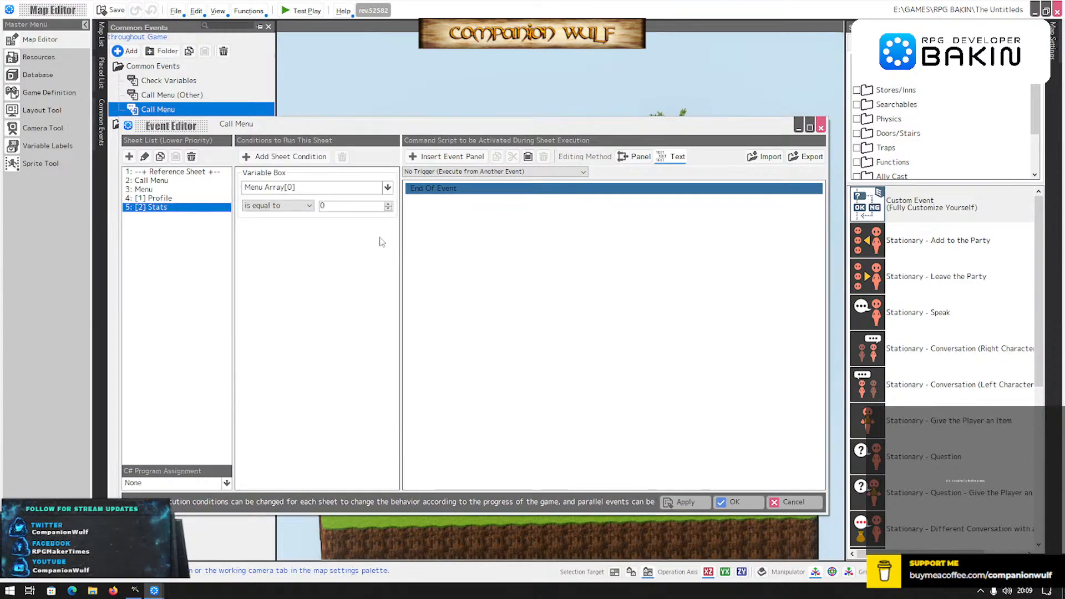
left_click(388, 204)
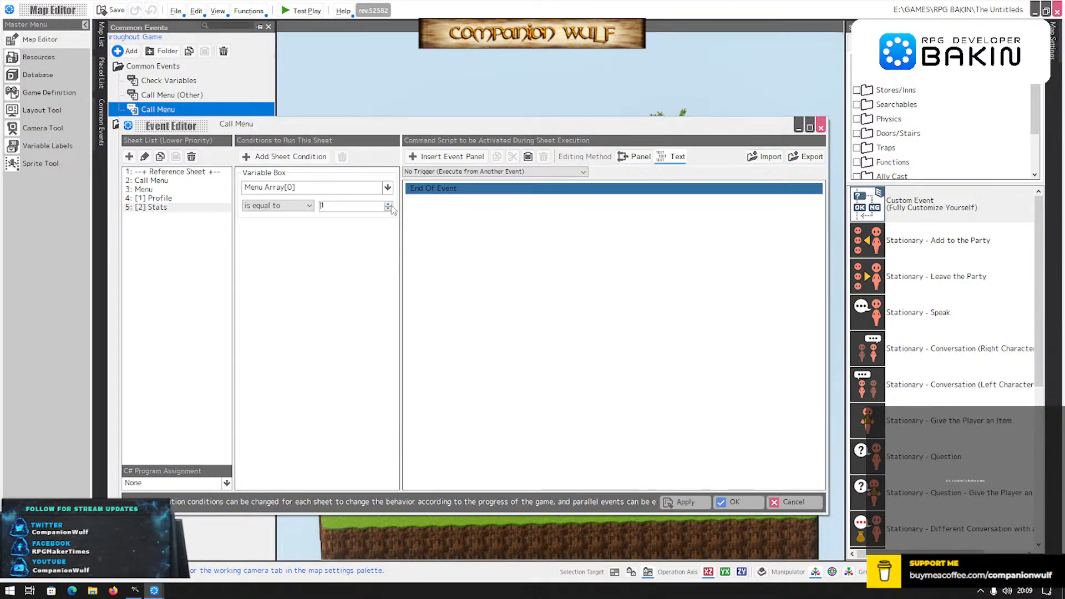
Add an Event Switch condition to the [2] Stats sheet requiring the local variable Menu to be Off.
left_click(286, 157)
left_click(260, 170)
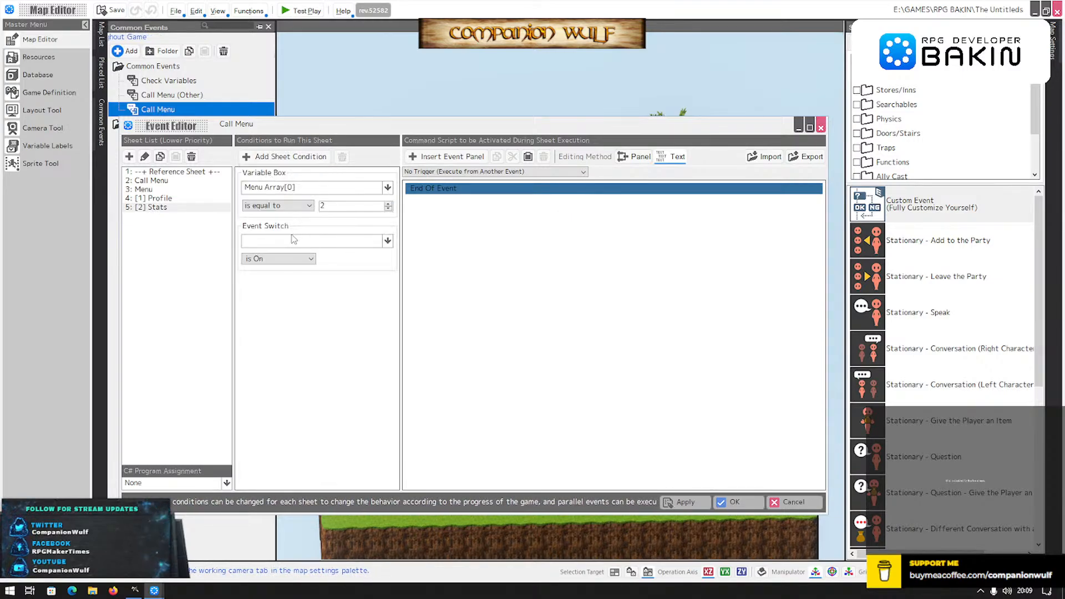
left_click(293, 240)
left_click(284, 275)
left_click(319, 276)
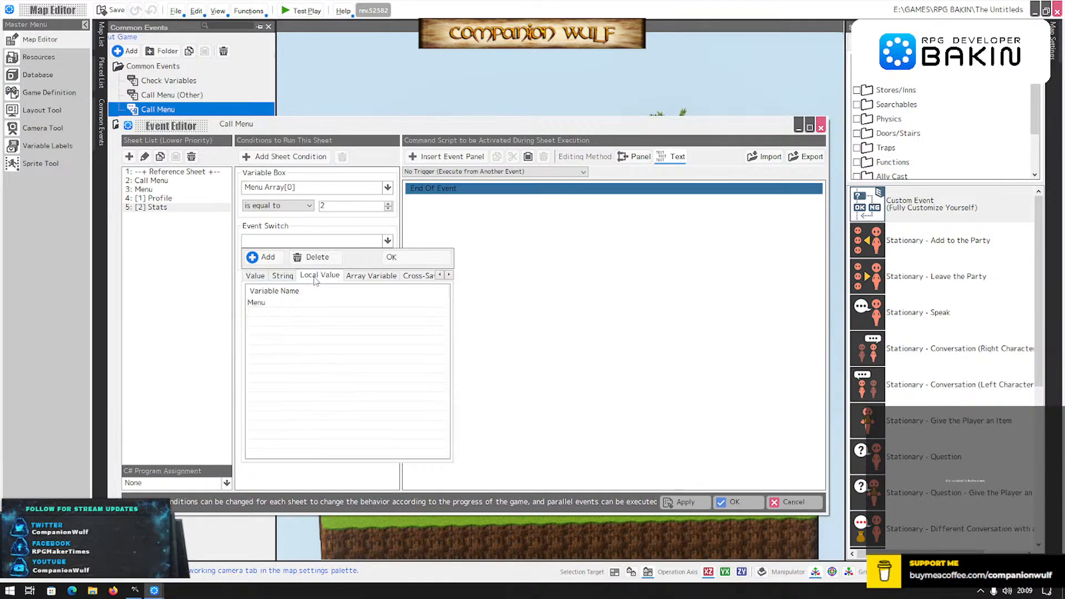
double_click(267, 303)
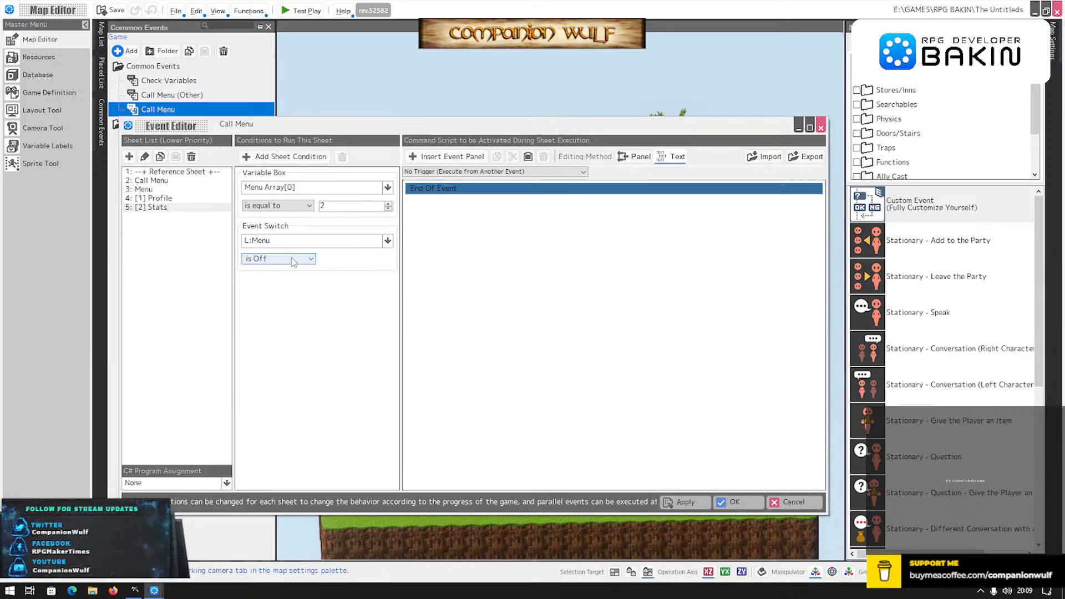
Set the [2] Stats sheet's trigger to Automatically Start (Repeat in Parallel), matching the [1] Profile sheet.
left_click(156, 199)
left_click(156, 207)
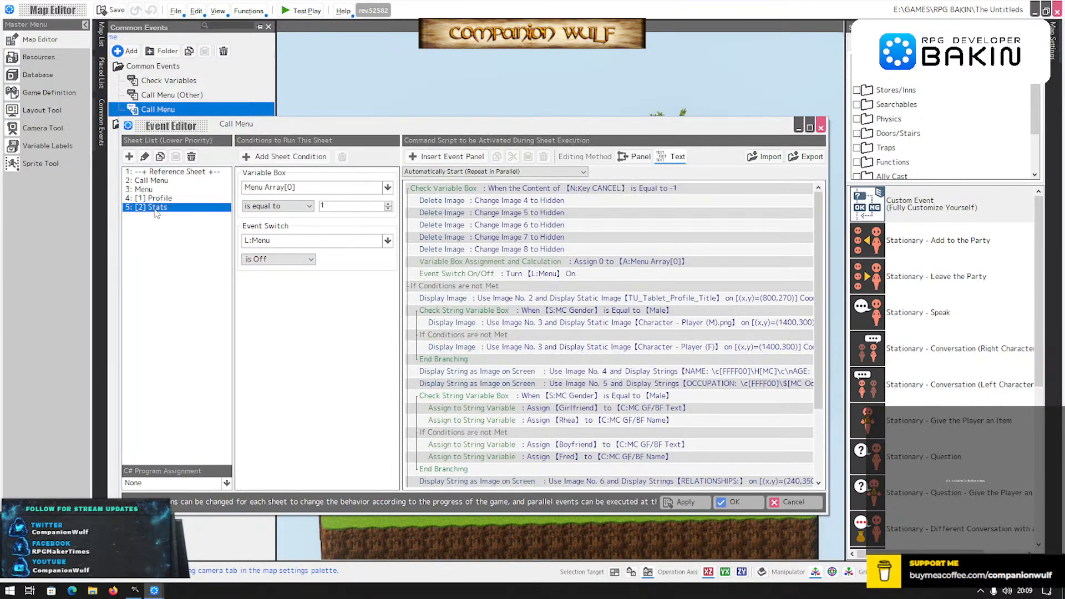
double_click(491, 198)
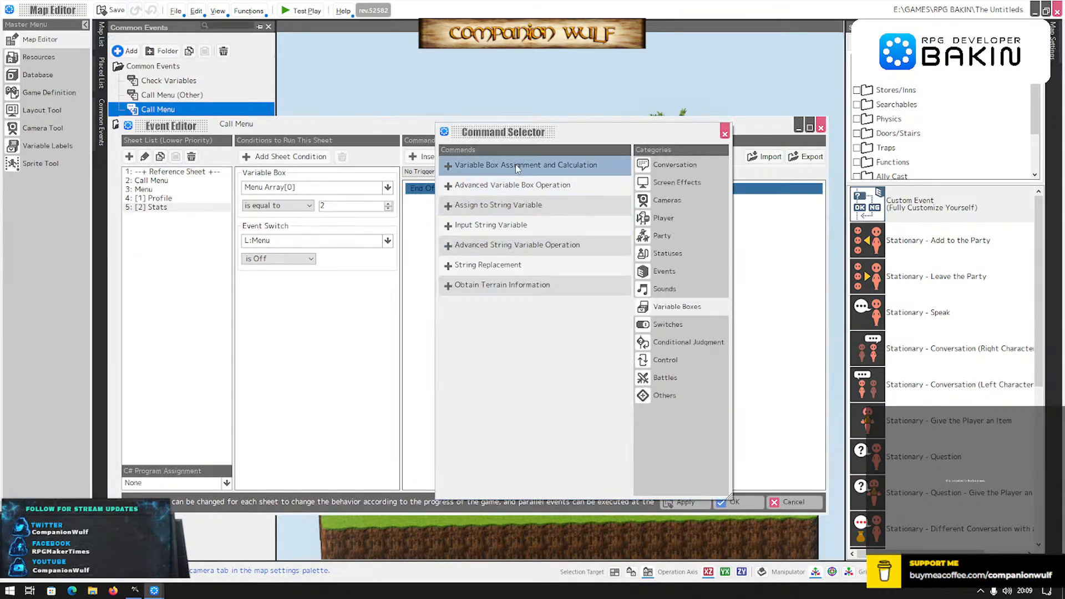
left_click(725, 133)
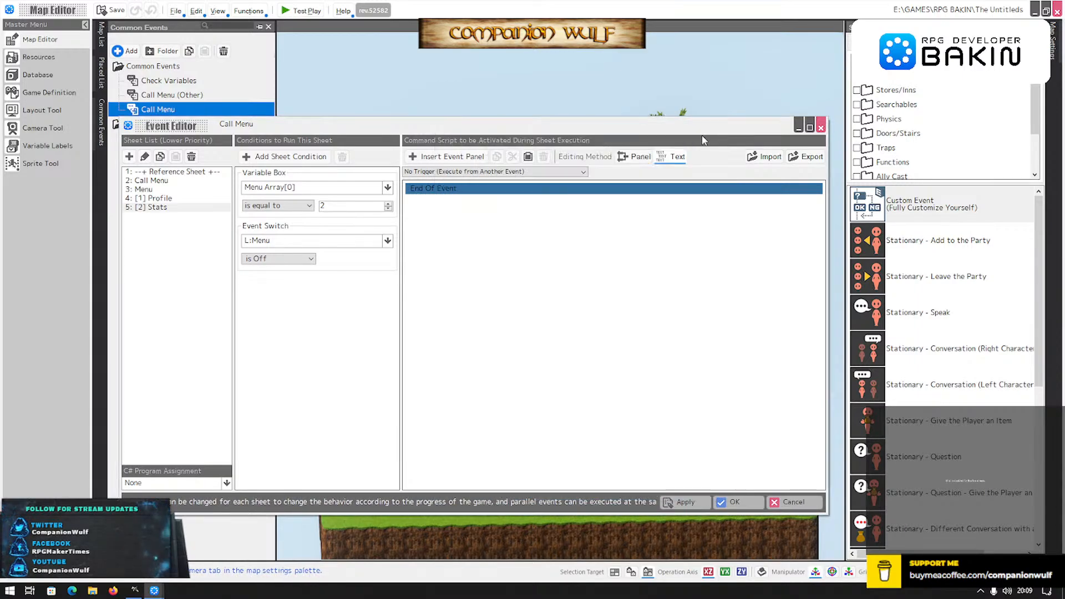
left_click(180, 198)
left_click(145, 208)
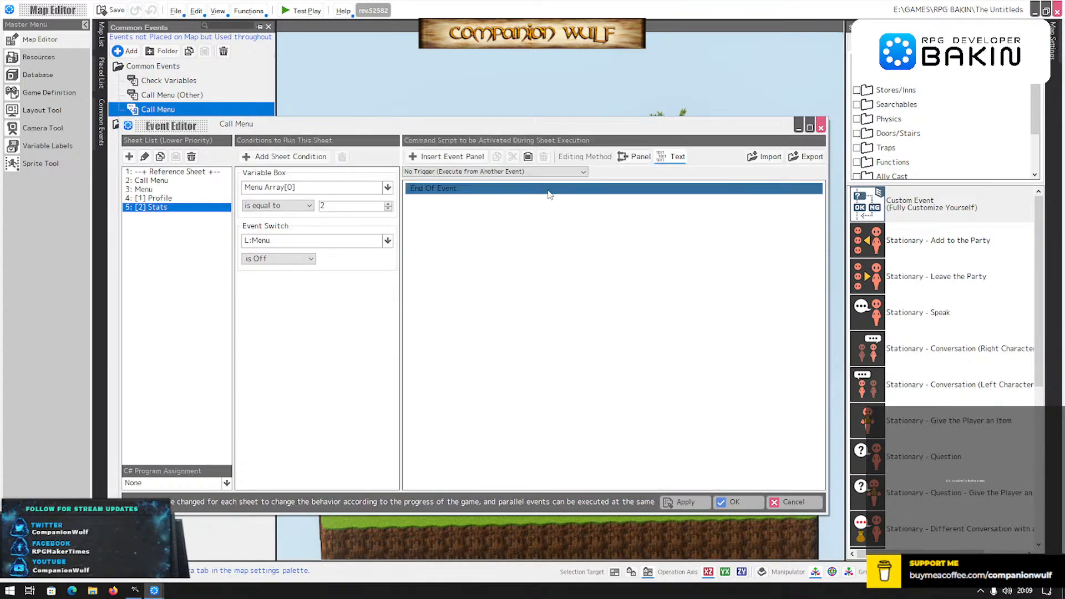
left_click(502, 172)
left_click(464, 203)
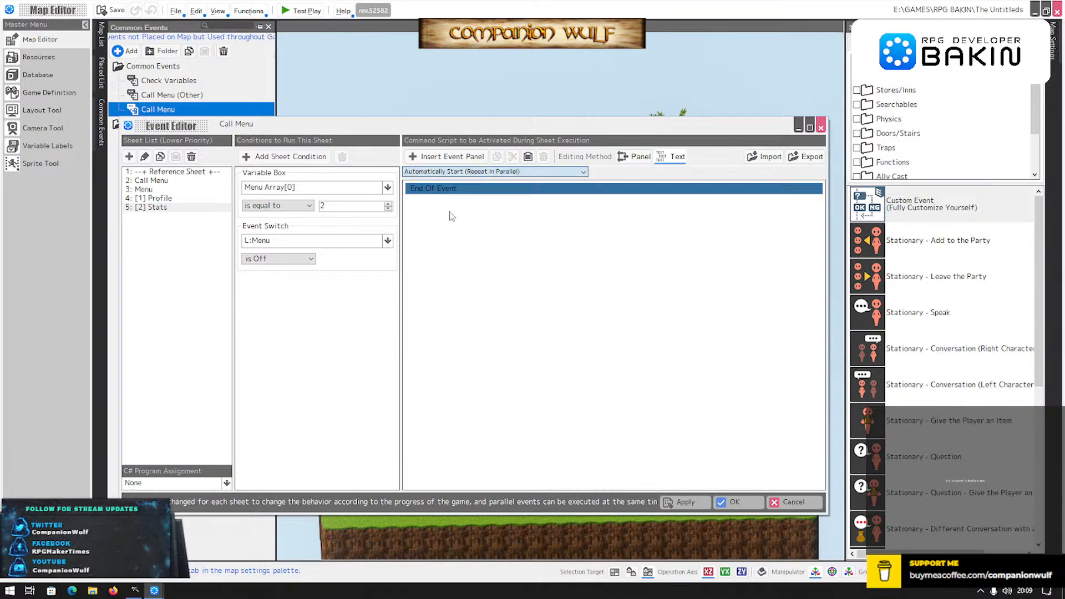
Add a Check Variable Box command to the [2] Stats script testing whether Key CANCEL is equal to -1.
double_click(443, 196)
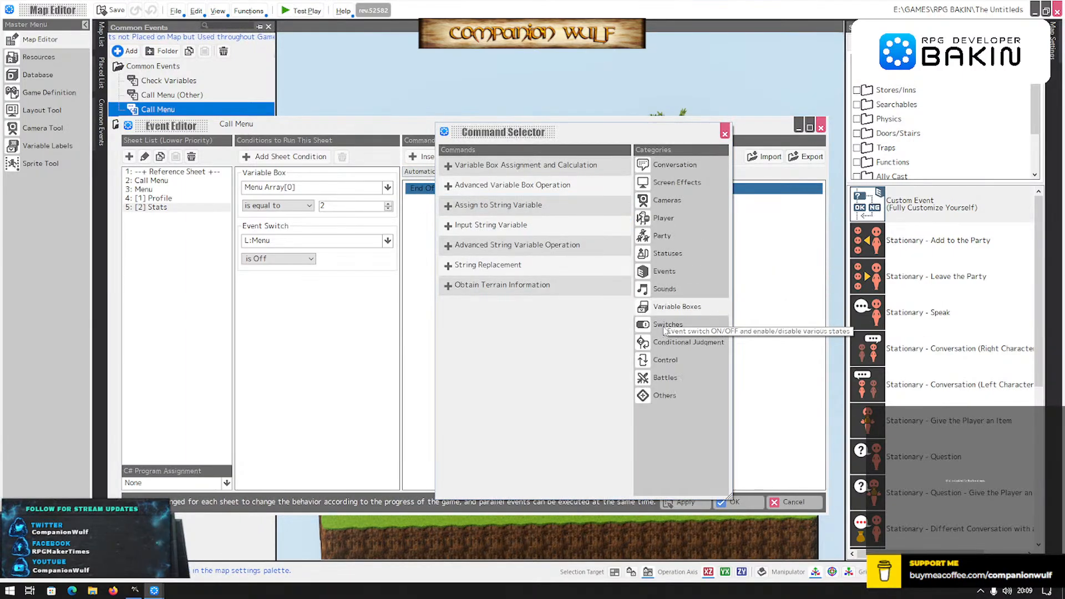
left_click(667, 348)
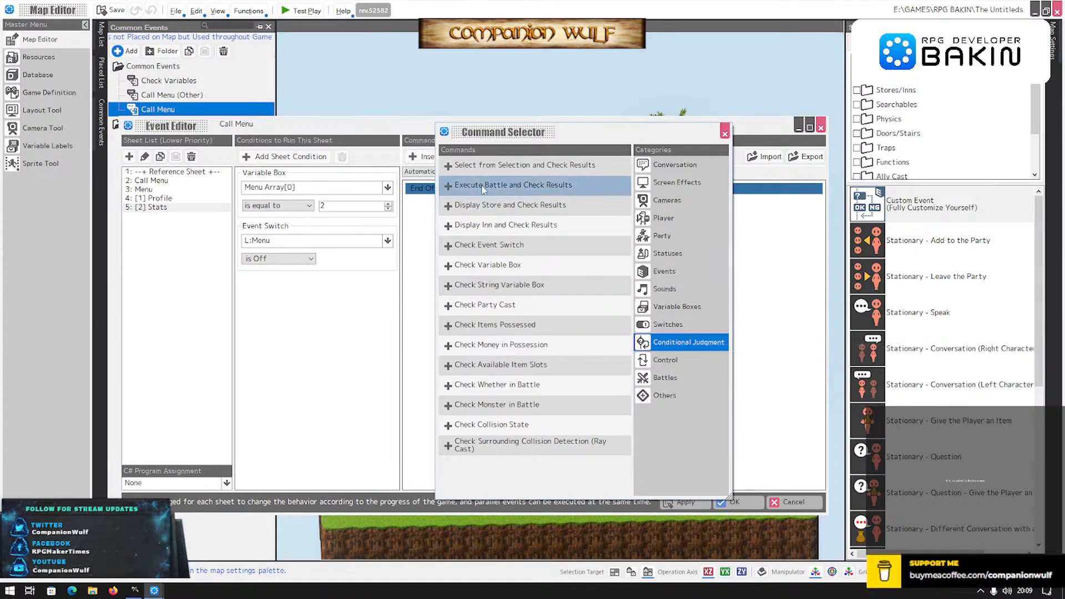
left_click(497, 264)
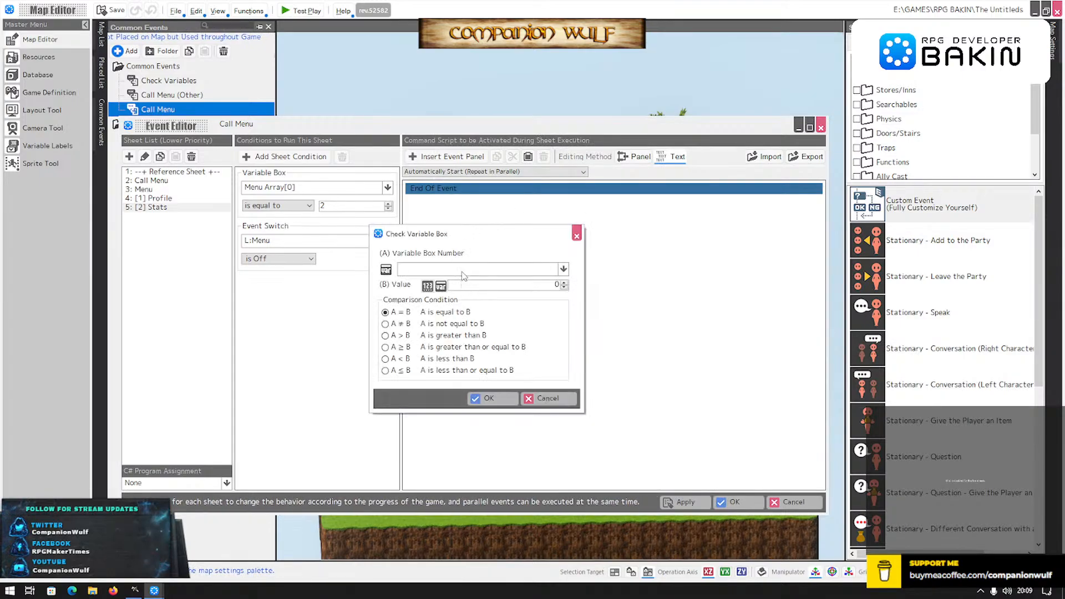
left_click(540, 269)
left_click(447, 377)
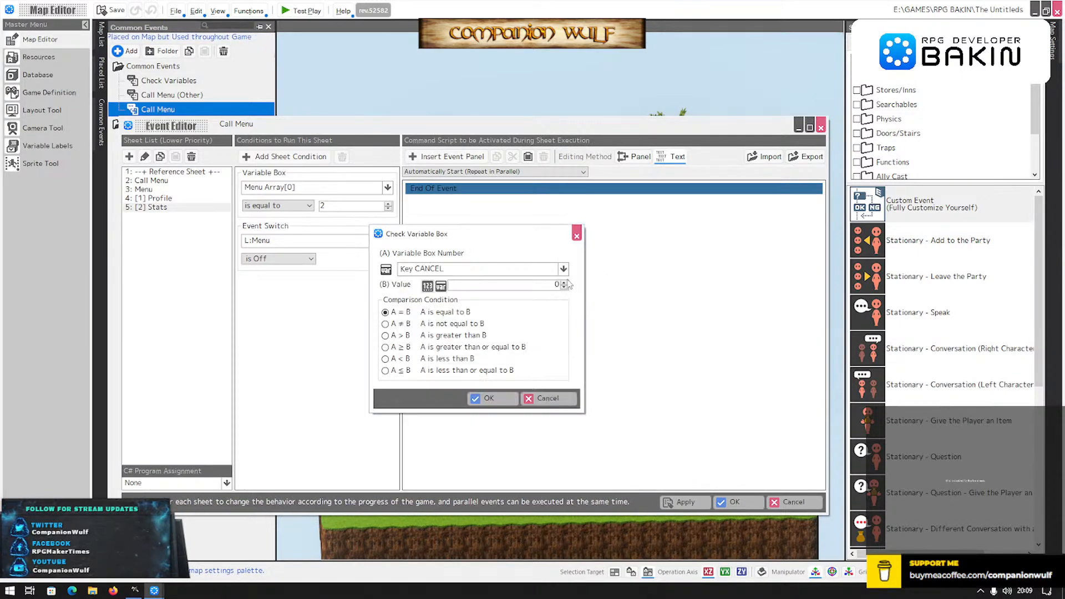
left_click(563, 288)
left_click(490, 398)
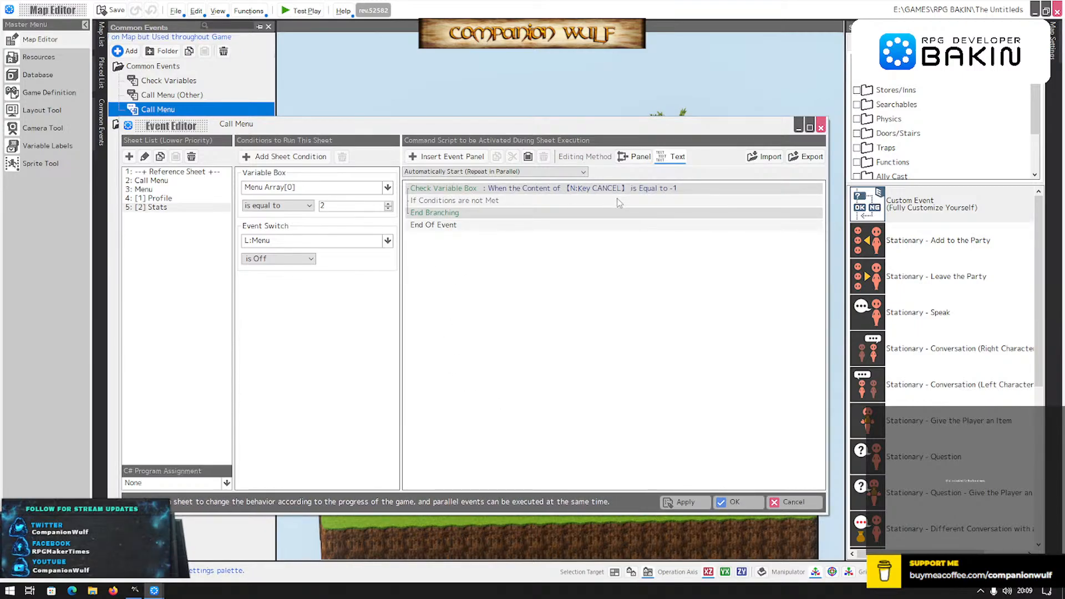
Copy the Menu Array[0] assignment of 0 and the L:Menu On switch from [1] Profile into the [2] Stats sheet's Key CANCEL branch.
left_click(155, 198)
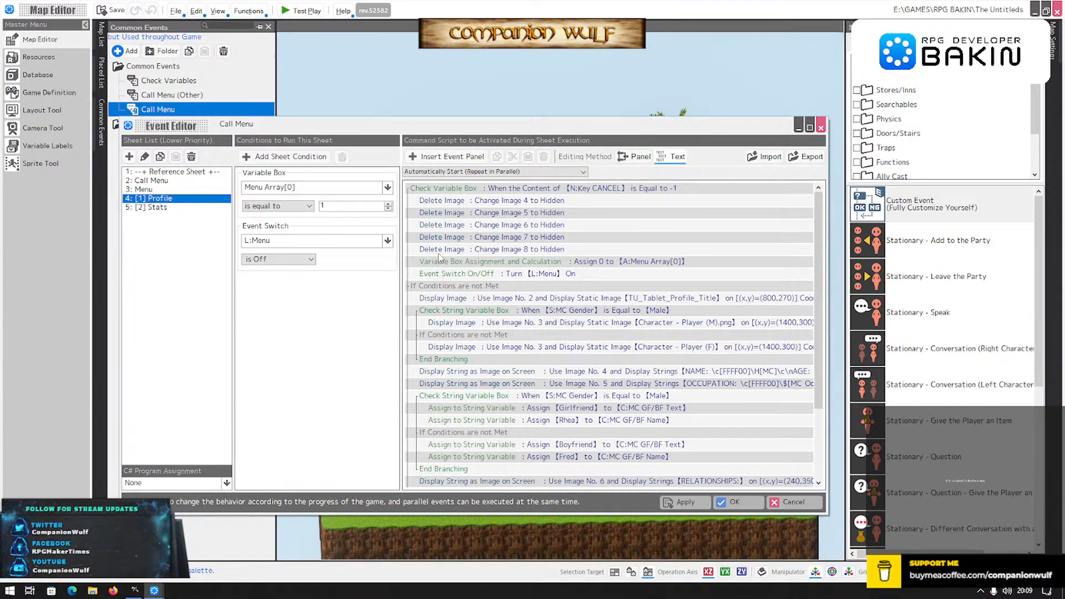
left_click(534, 262)
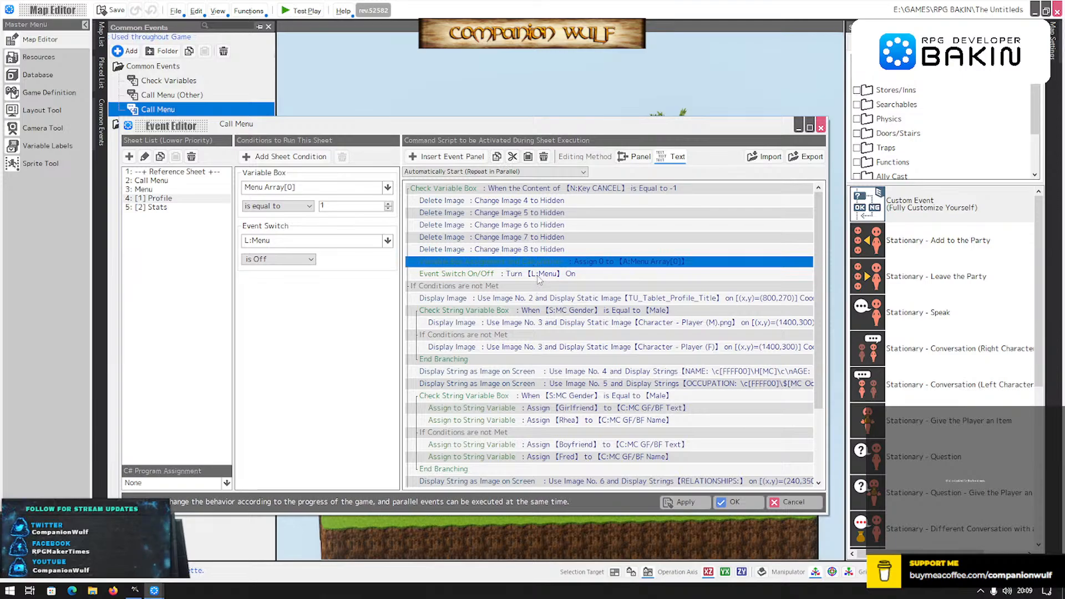
left_click(536, 275, "shift")
left_click(496, 157)
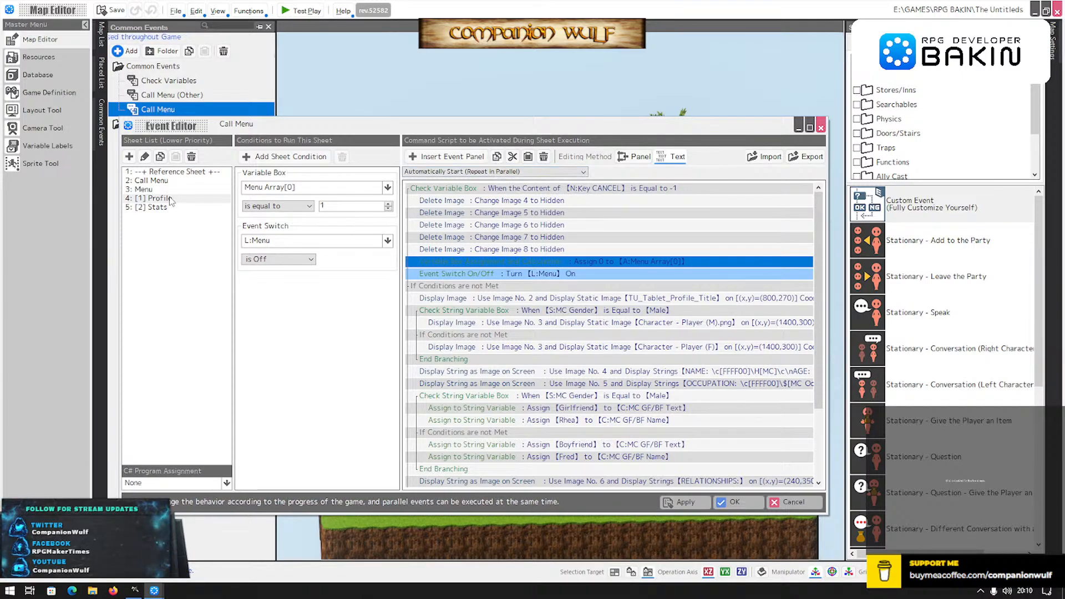
left_click(151, 206)
left_click(482, 199)
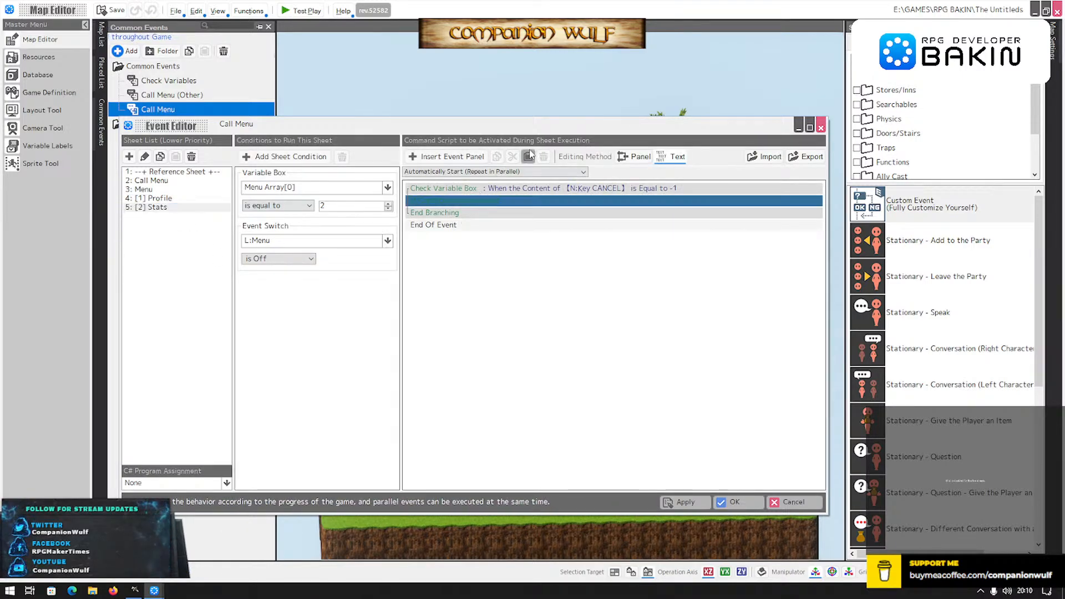
key("ctrl+v")
Open the command selector at the end of the [2] Stats not-met branch and switch to the tablet image in GIMP.
left_click(483, 237)
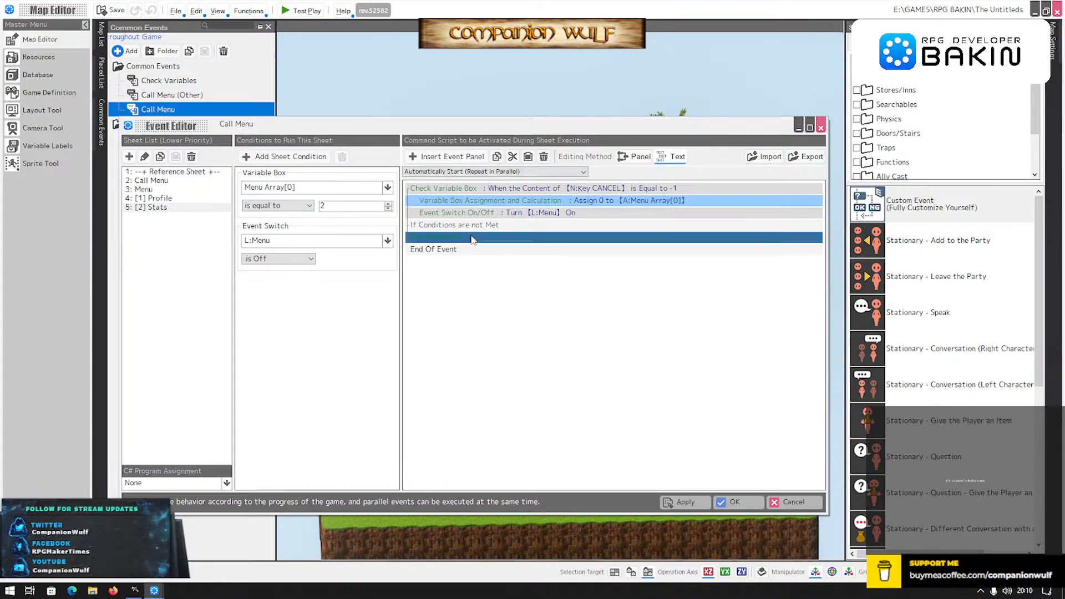
double_click(475, 242)
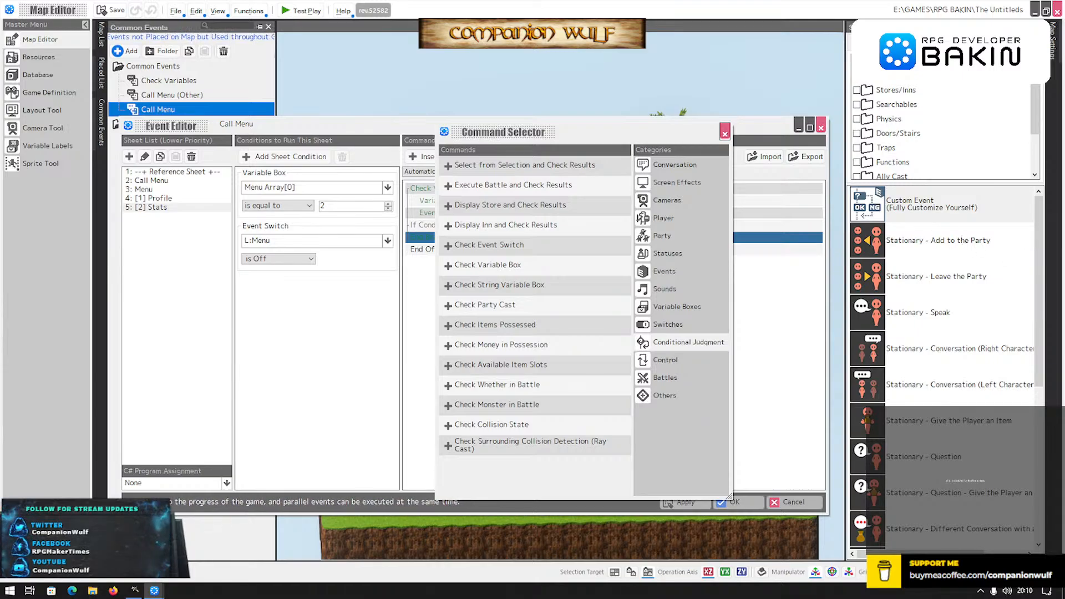
left_click(133, 590)
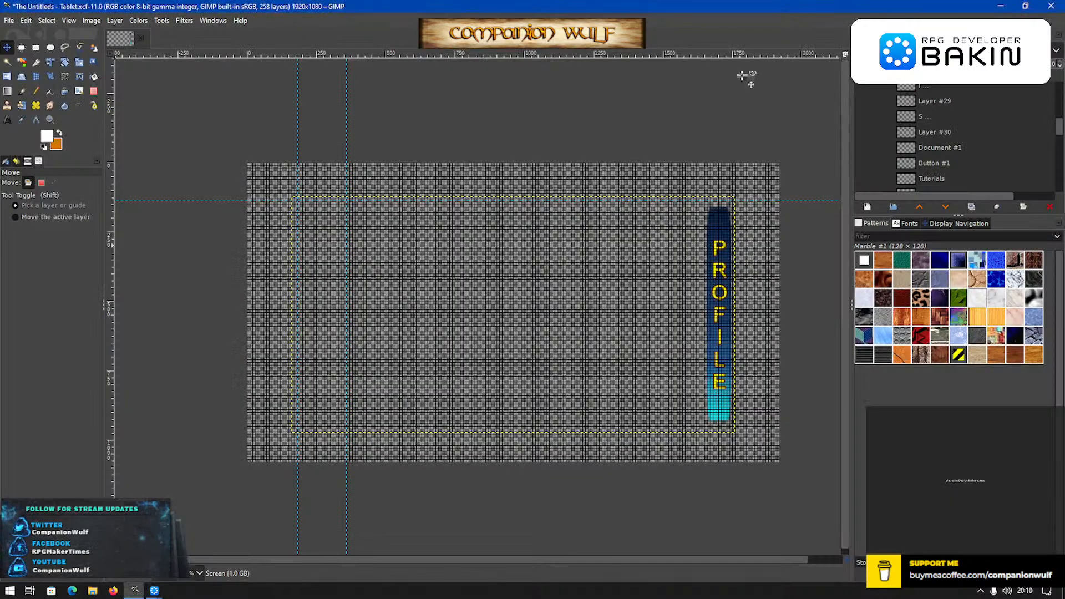
Hide the PROFILE text layer and the Profile Outline layer in the tablet image.
scroll(924, 149, "down", 5)
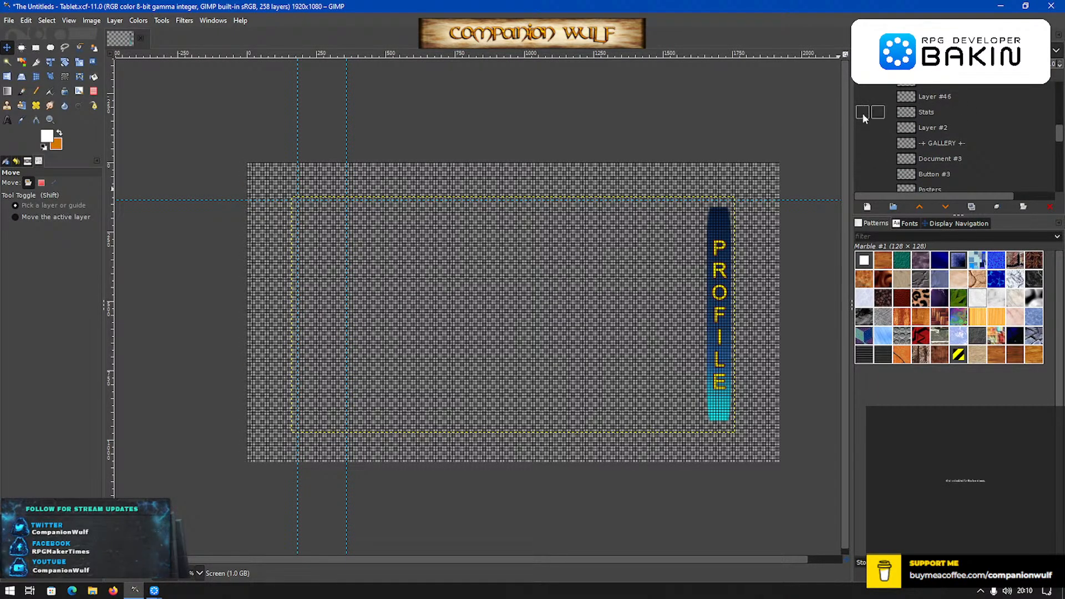
scroll(863, 118, "down", 5)
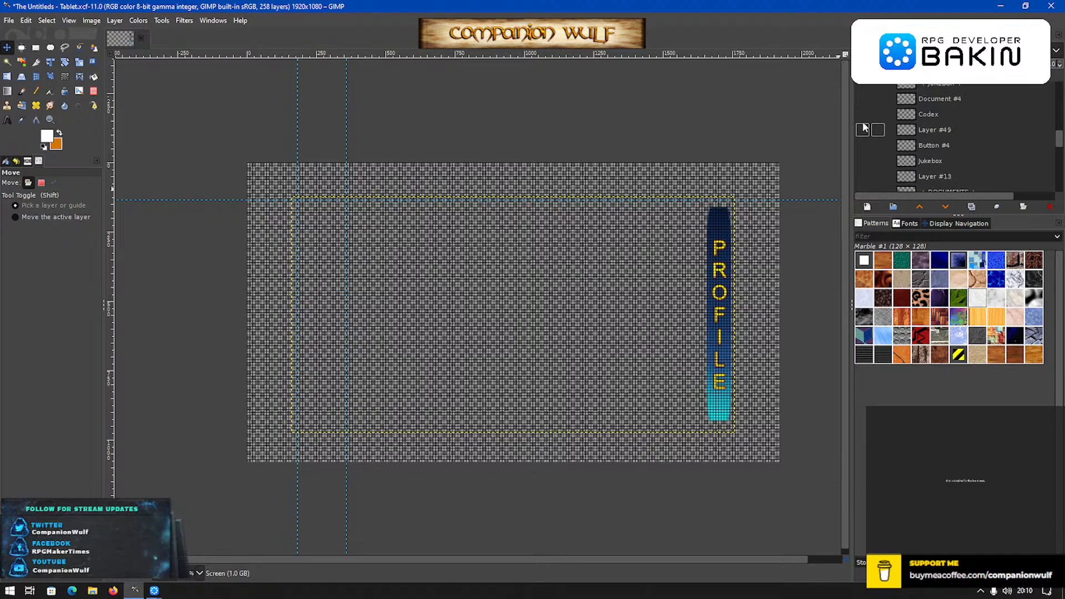
scroll(863, 125, "up", 4)
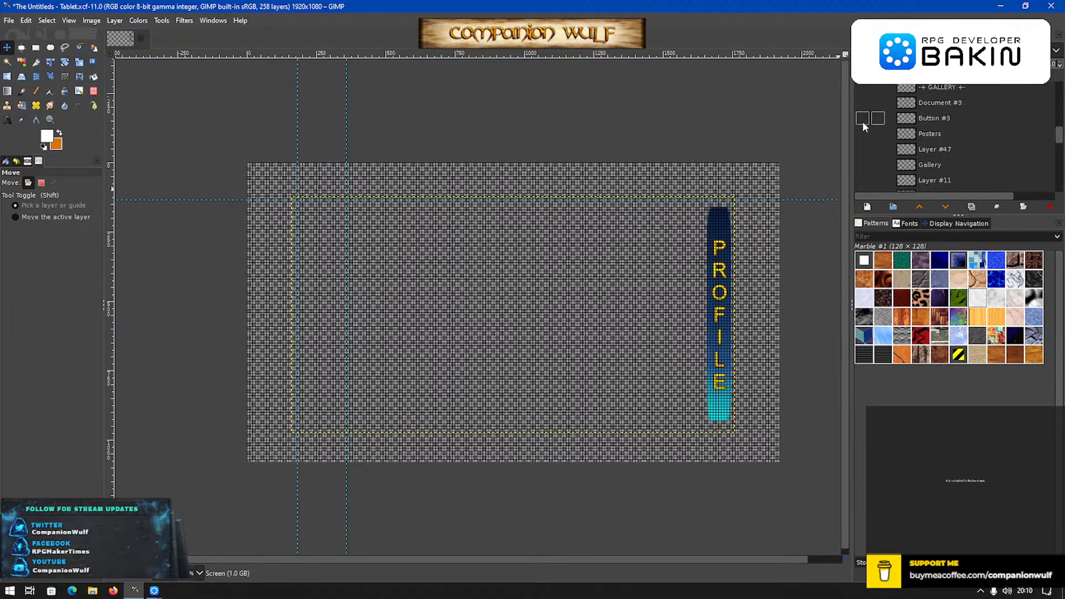
scroll(862, 121, "up", 8)
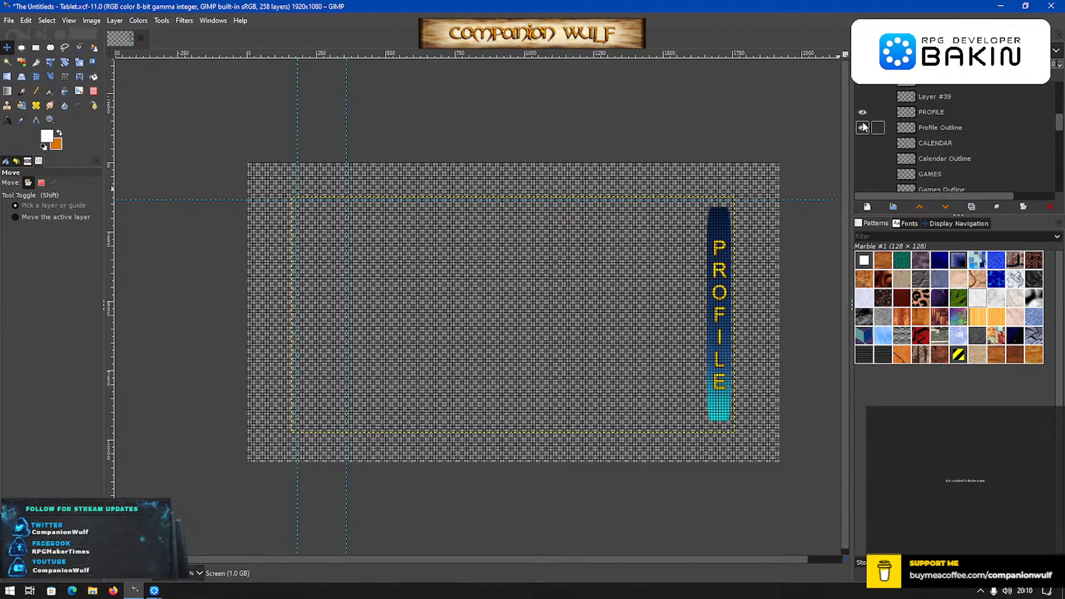
scroll(863, 121, "up", 2)
scroll(862, 121, "down", 2)
left_click(862, 112)
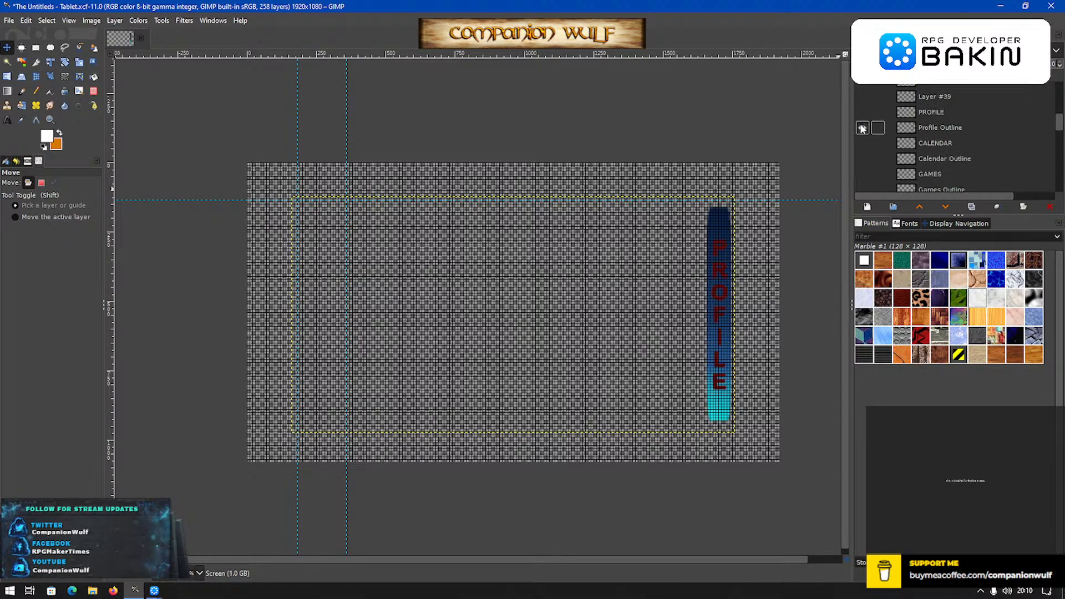
left_click(861, 127)
Search the layer list for the Stats title, previewing and hiding the -+ STATS +-, Button #2 and Document #2 layers.
scroll(860, 125, "up", 5)
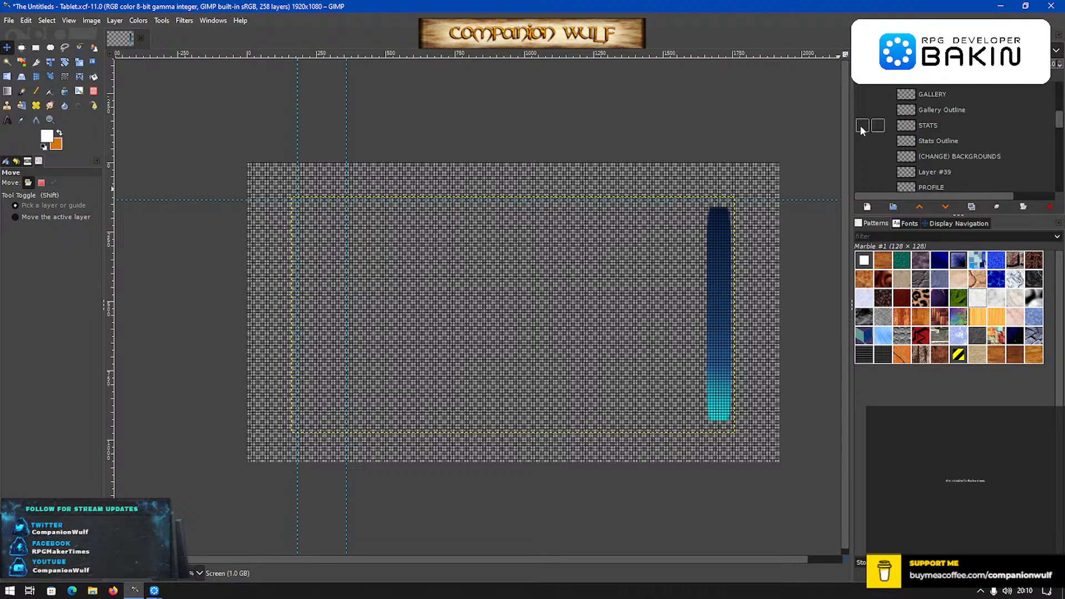
scroll(859, 125, "up", 10)
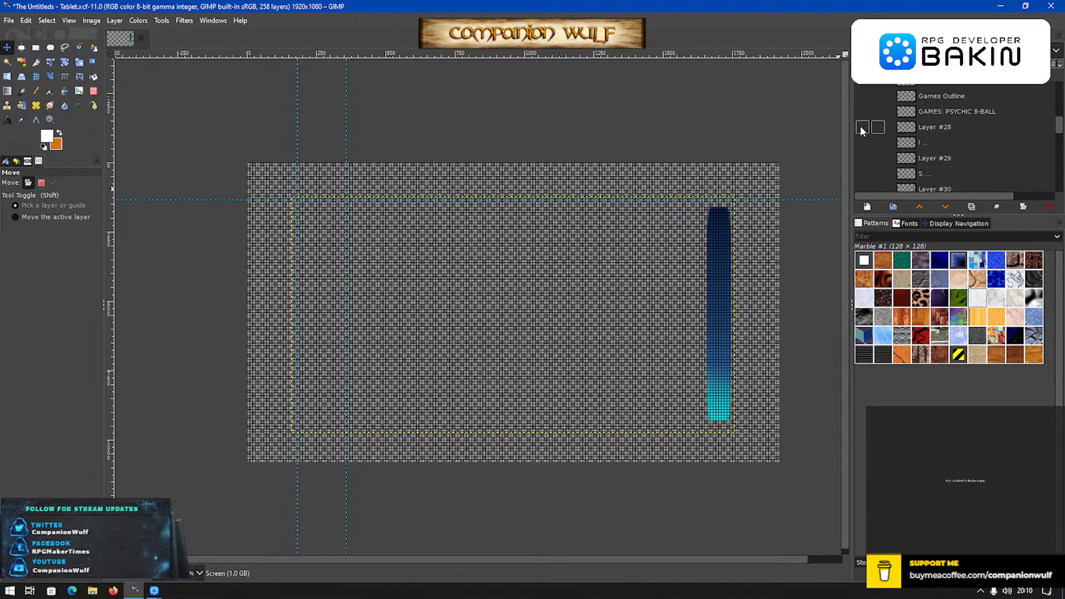
scroll(860, 125, "down", 10)
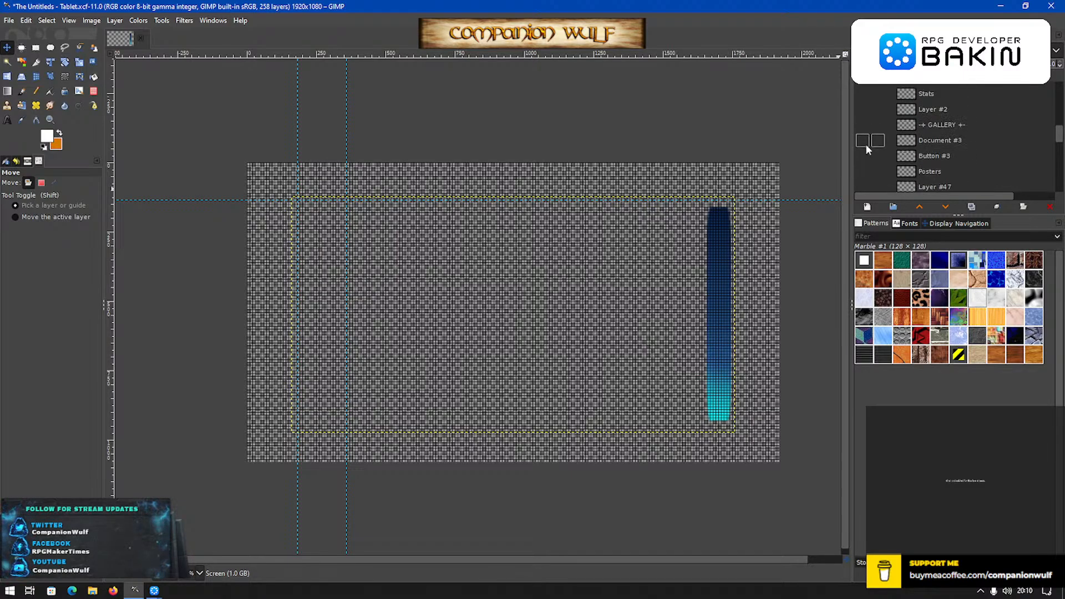
scroll(865, 144, "up", 10)
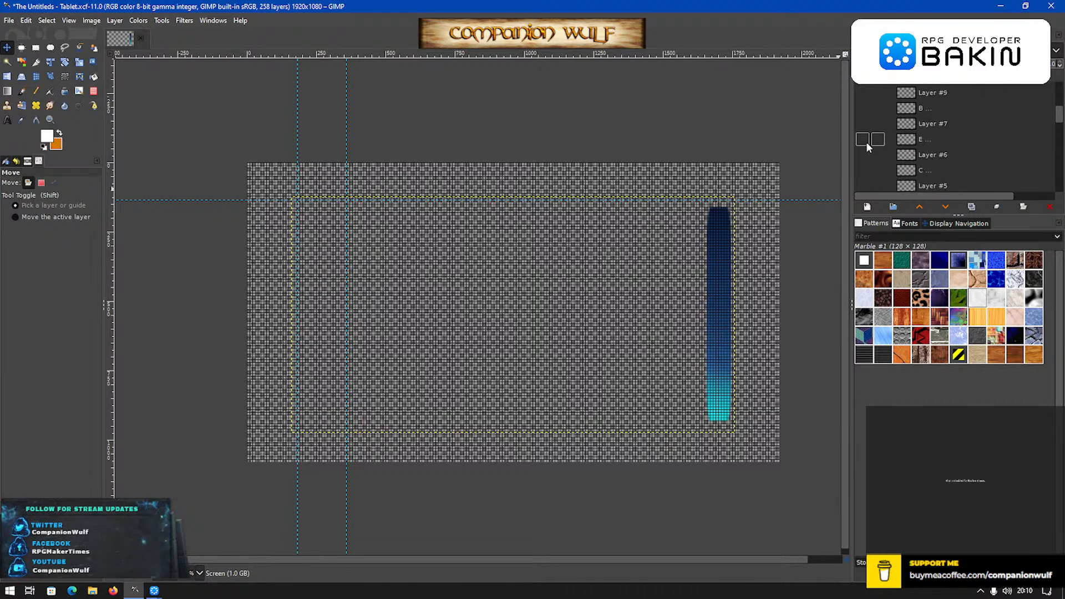
scroll(866, 141, "down", 10)
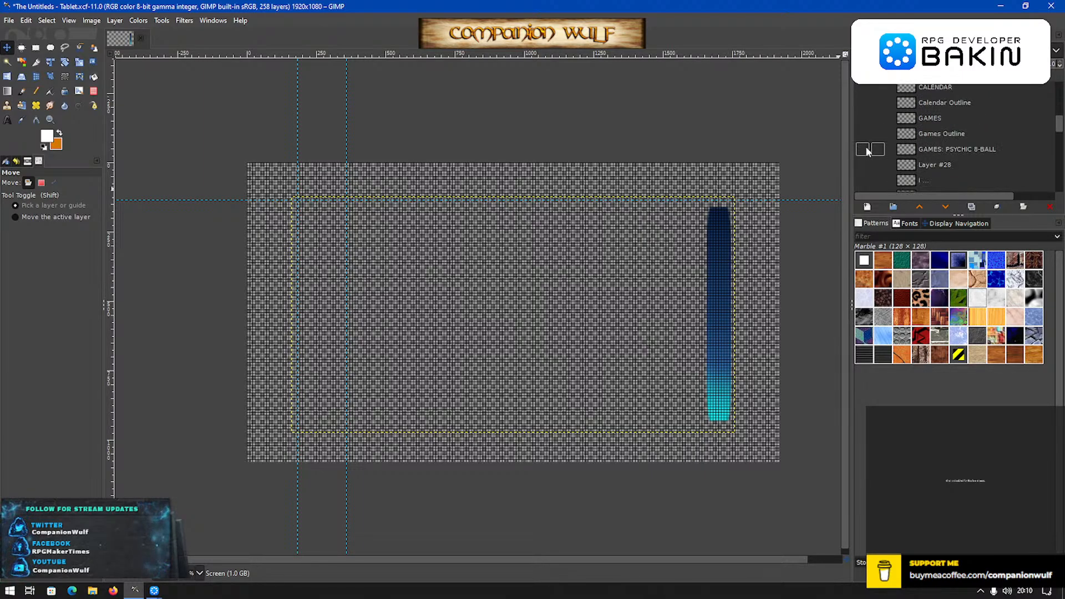
scroll(868, 151, "down", 5)
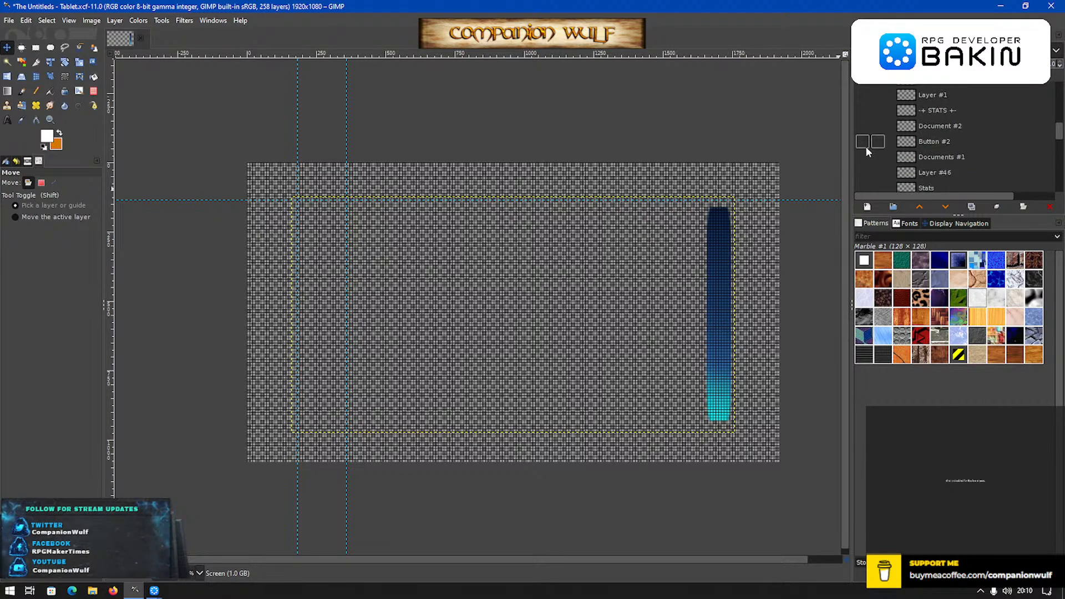
left_click(867, 110)
left_click(864, 111)
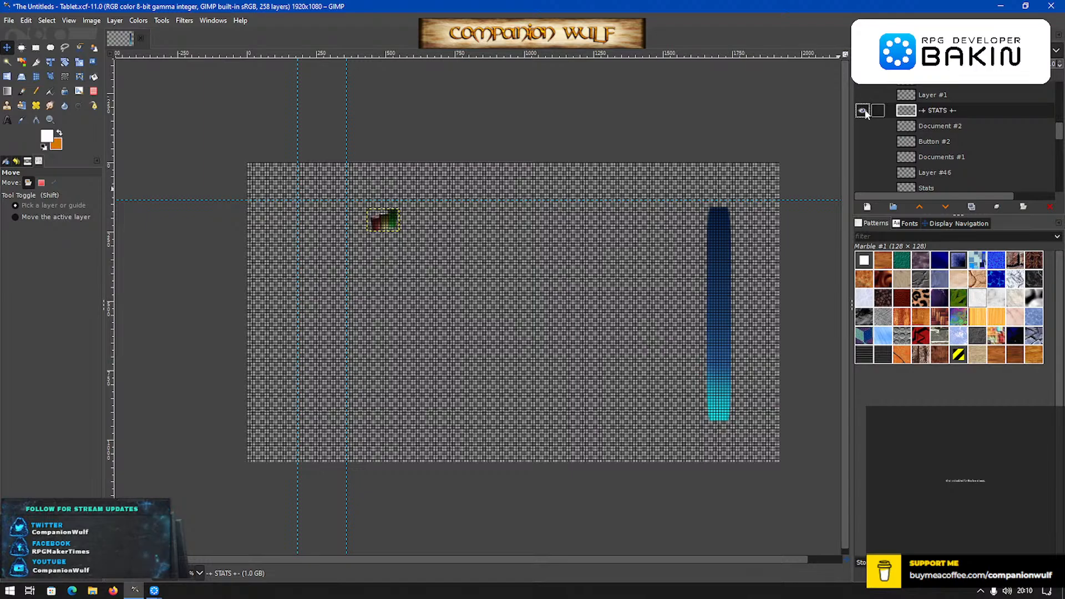
left_click(863, 111)
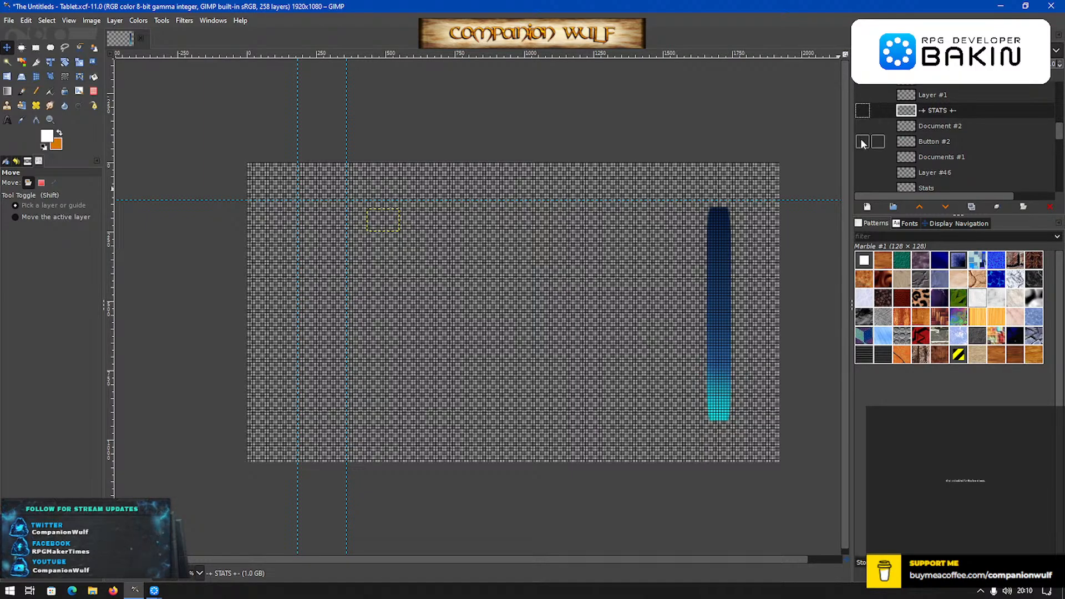
left_click(864, 142)
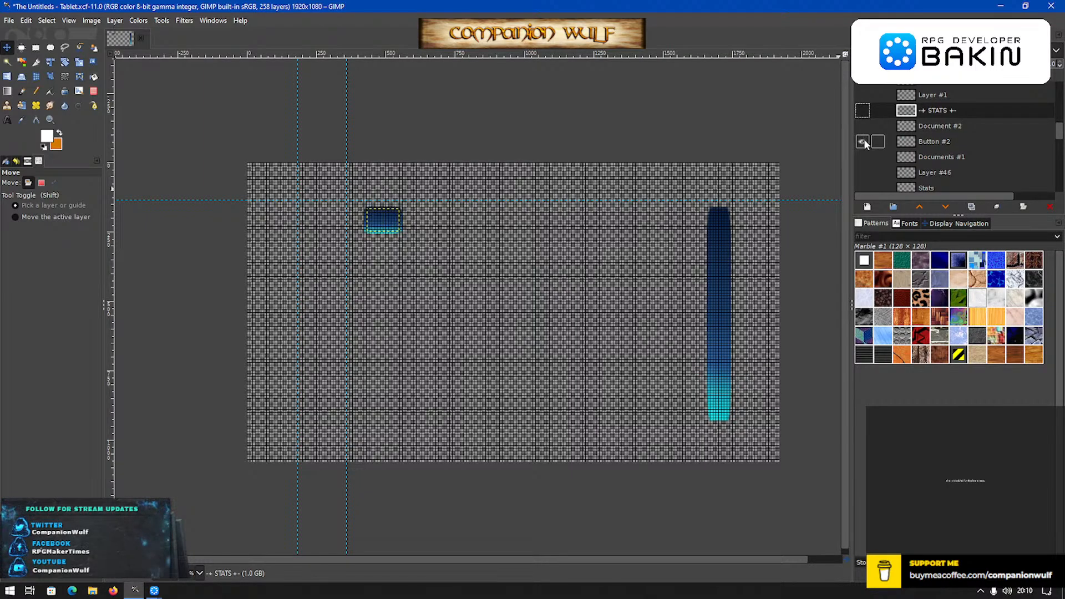
left_click(864, 141)
left_click(862, 126)
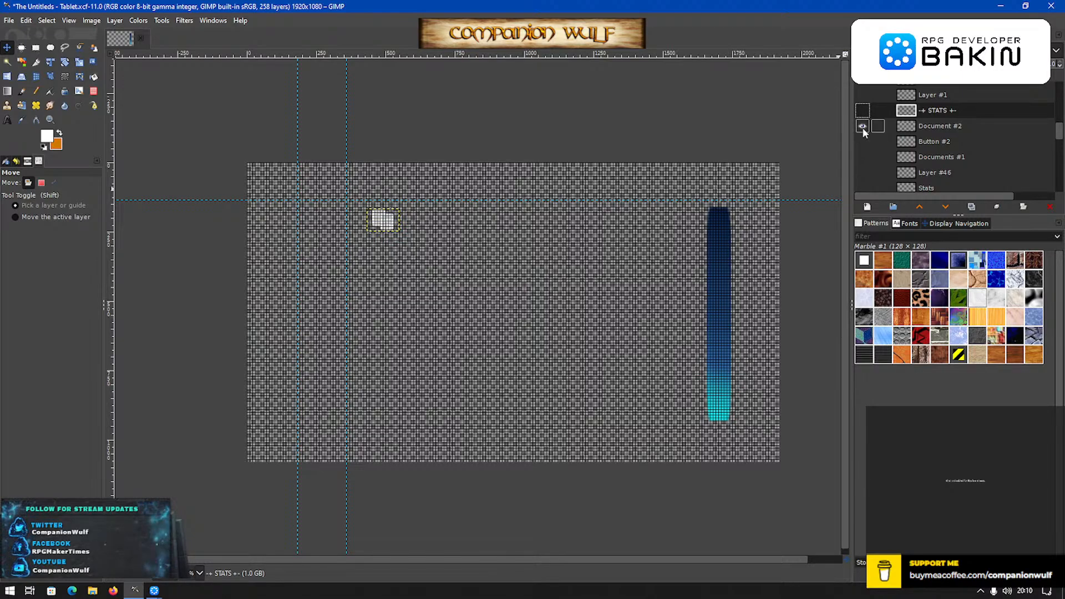
left_click(862, 127)
Search the layers above the Stats button group for the Stats title, briefly previewing Layer #8.
scroll(863, 128, "down", 5)
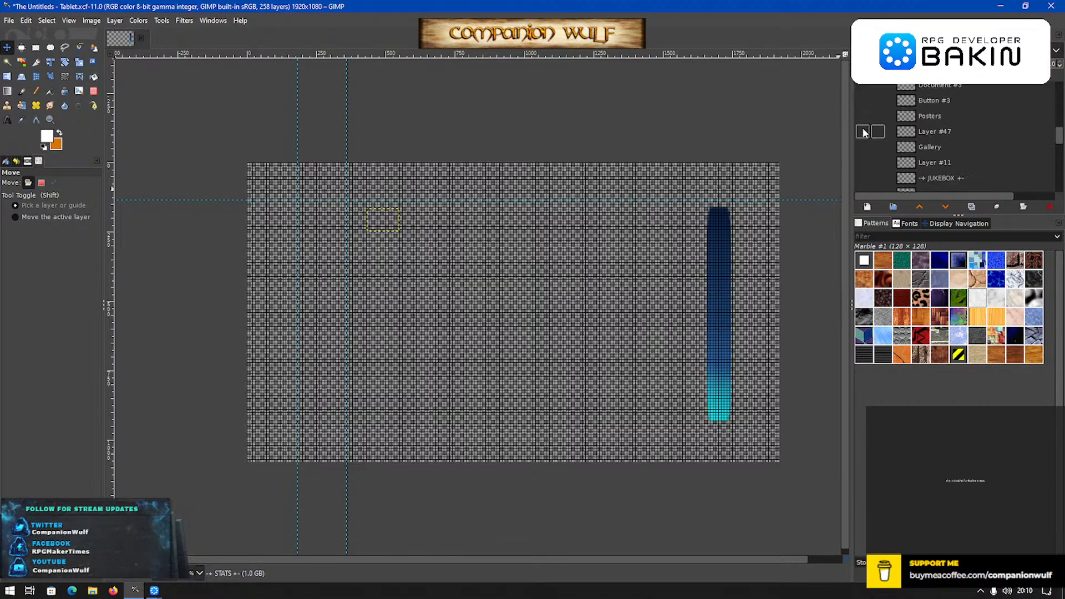
scroll(863, 127, "up", 6)
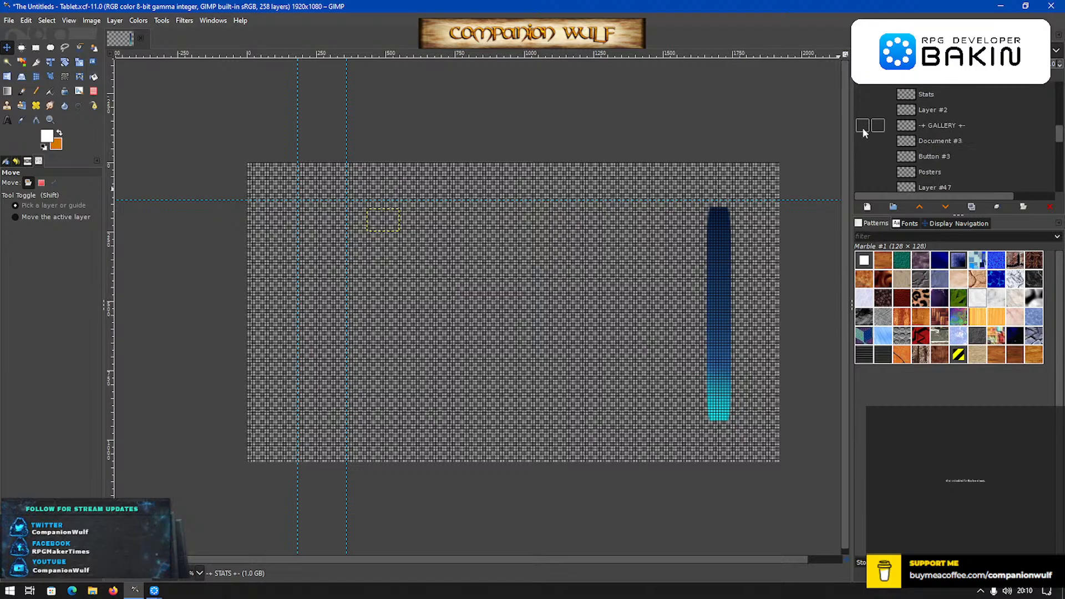
scroll(863, 129, "up", 3)
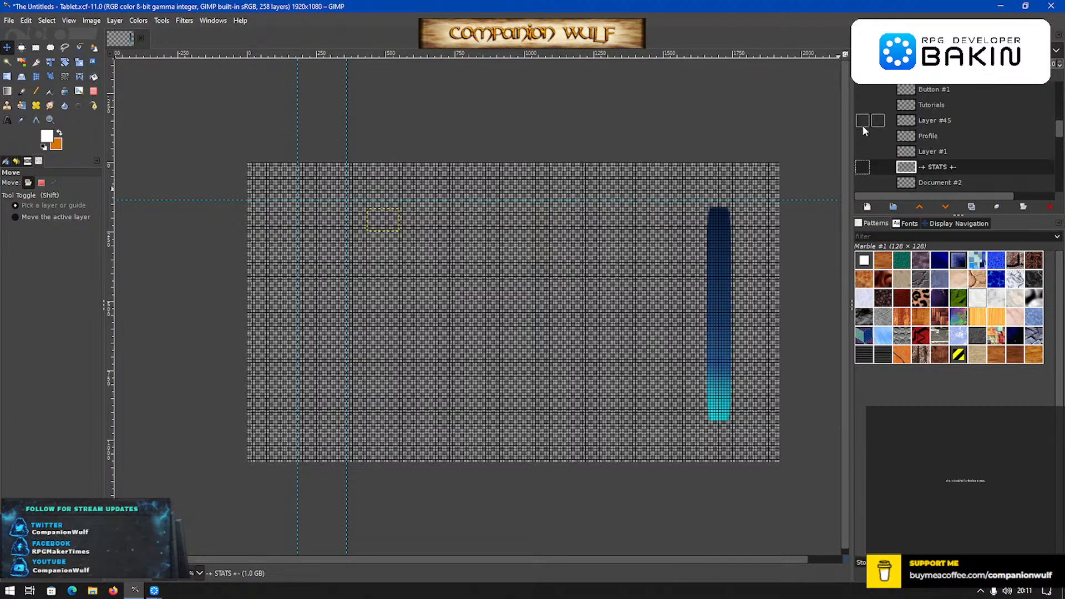
scroll(863, 134, "up", 5)
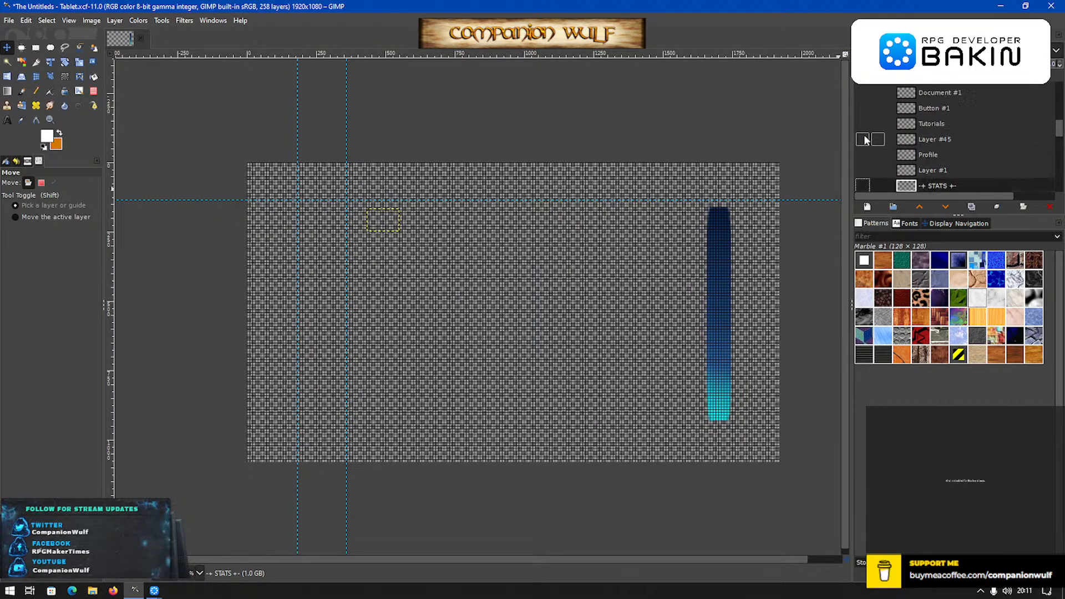
scroll(863, 136, "up", 8)
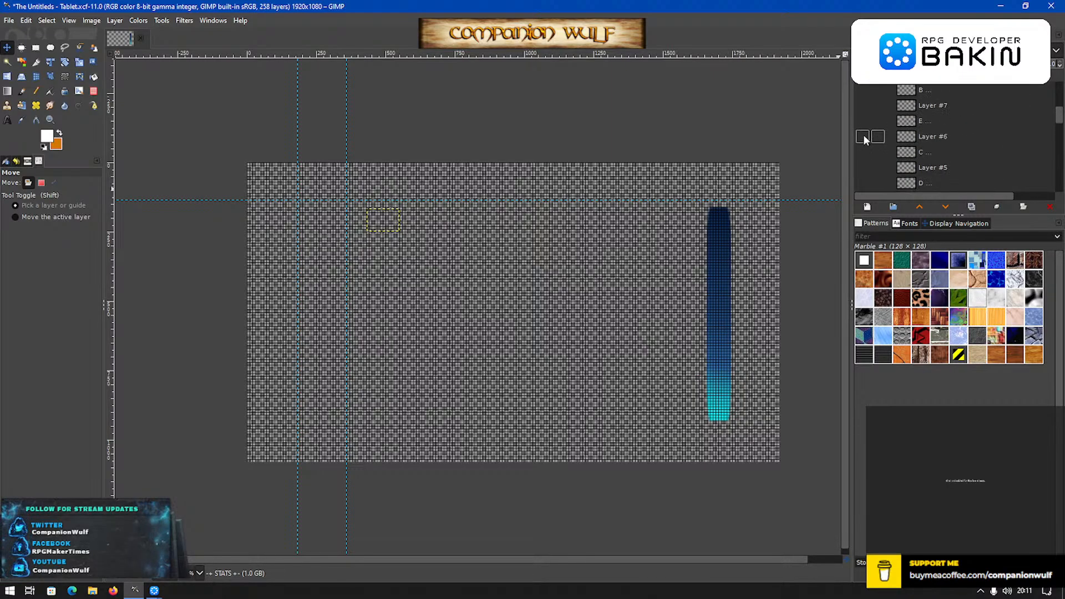
left_click(863, 129)
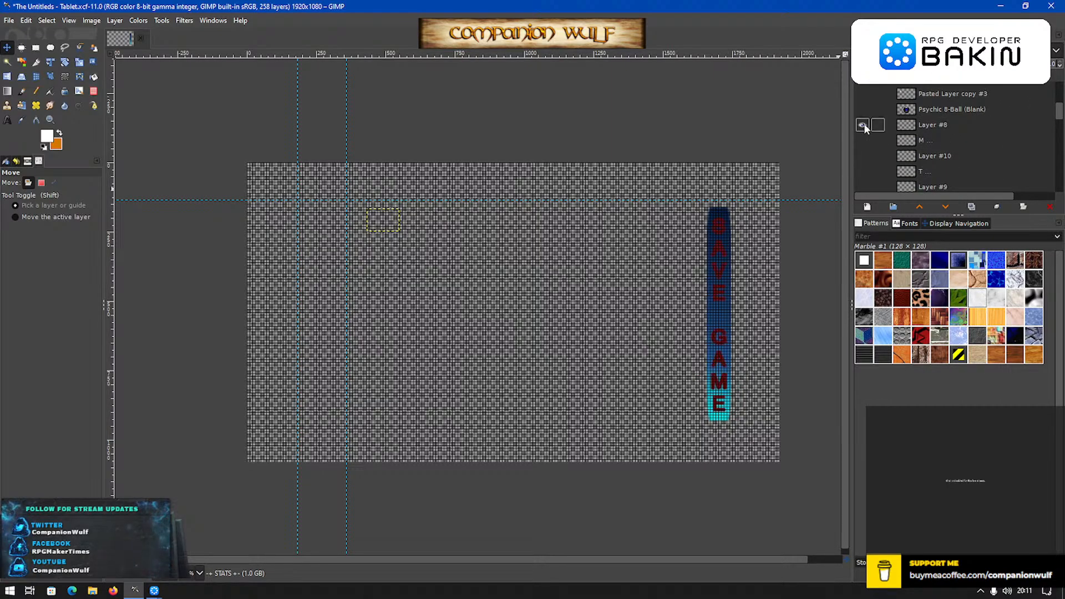
left_click(862, 125)
scroll(863, 126, "up", 3)
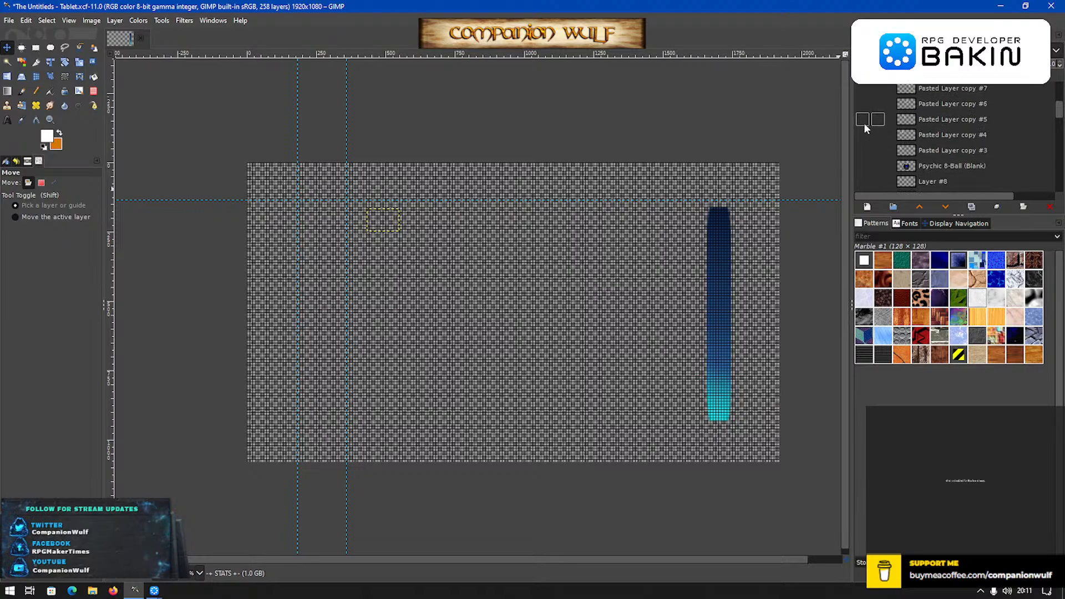
scroll(863, 122, "down", 10)
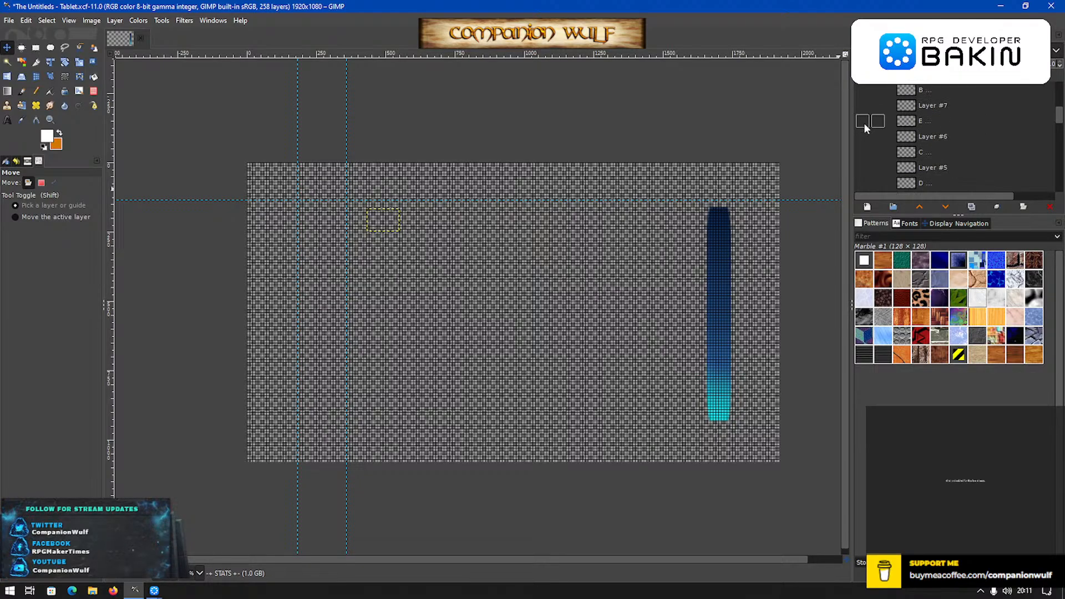
scroll(863, 122, "down", 1)
scroll(863, 124, "up", 1)
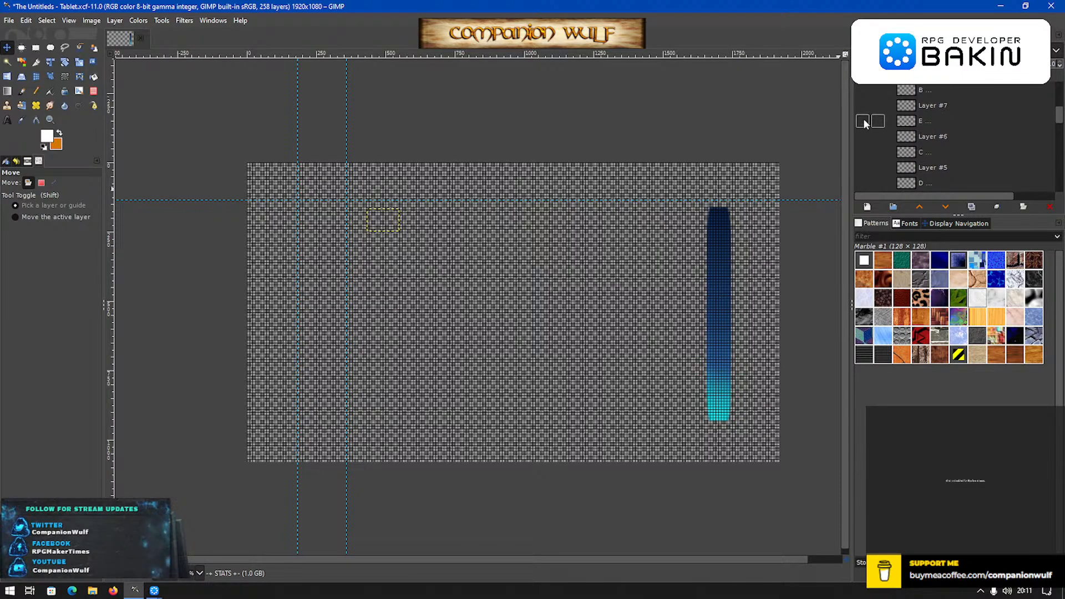
Make the STATS text layer and the Stats Outline layer visible in the tablet image.
scroll(863, 123, "down", 6)
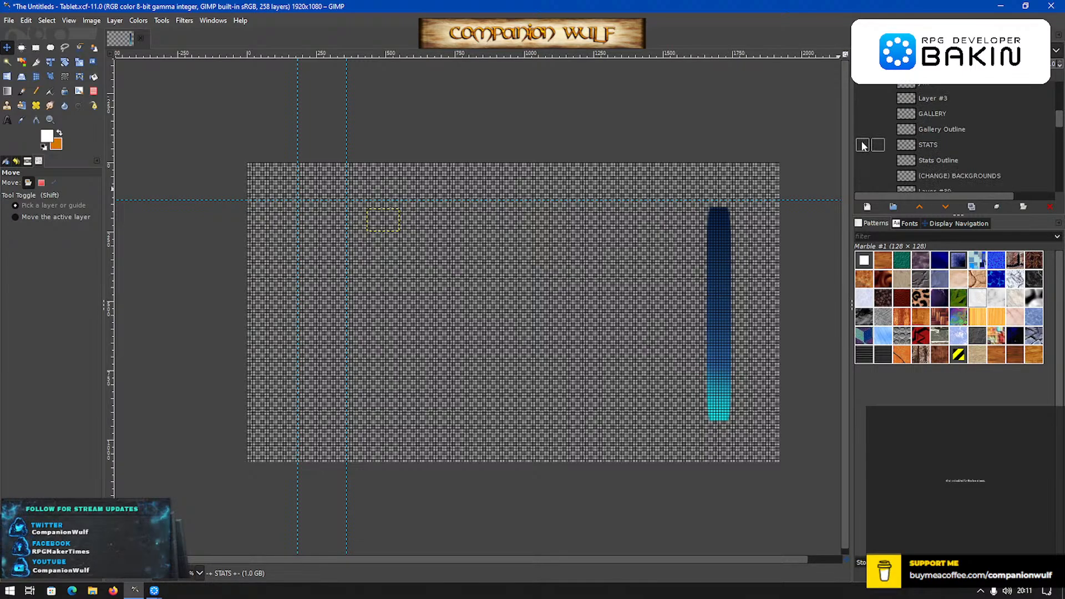
left_click(862, 144)
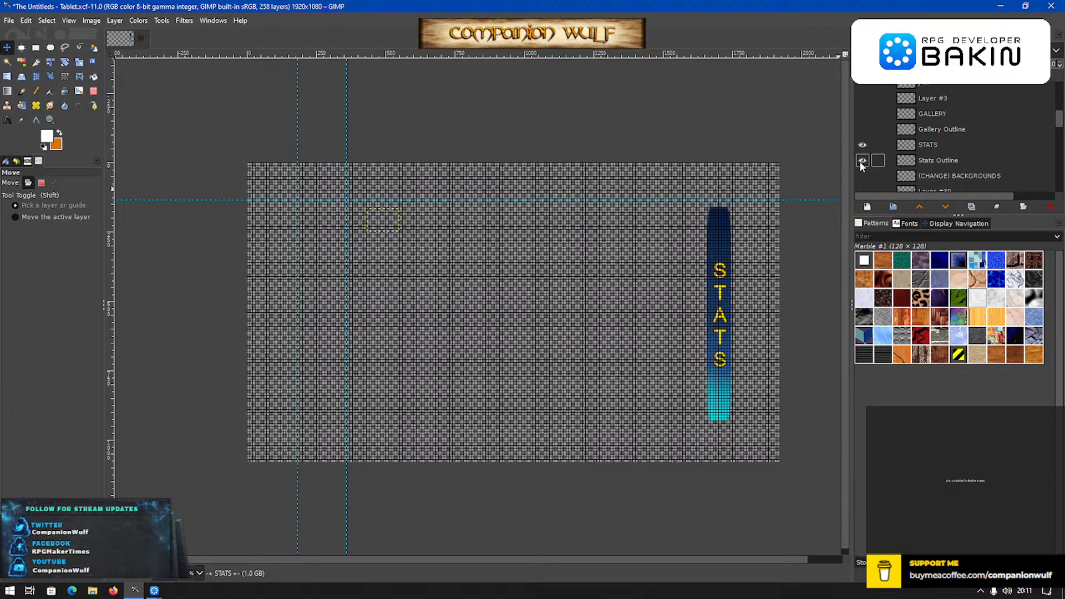
left_click(862, 161)
Export the image as TU_Tablet_Stats_Title.png into the THE UNTITLEDS MENU folder, keeping the default PNG options.
key("shift+ctrl+e")
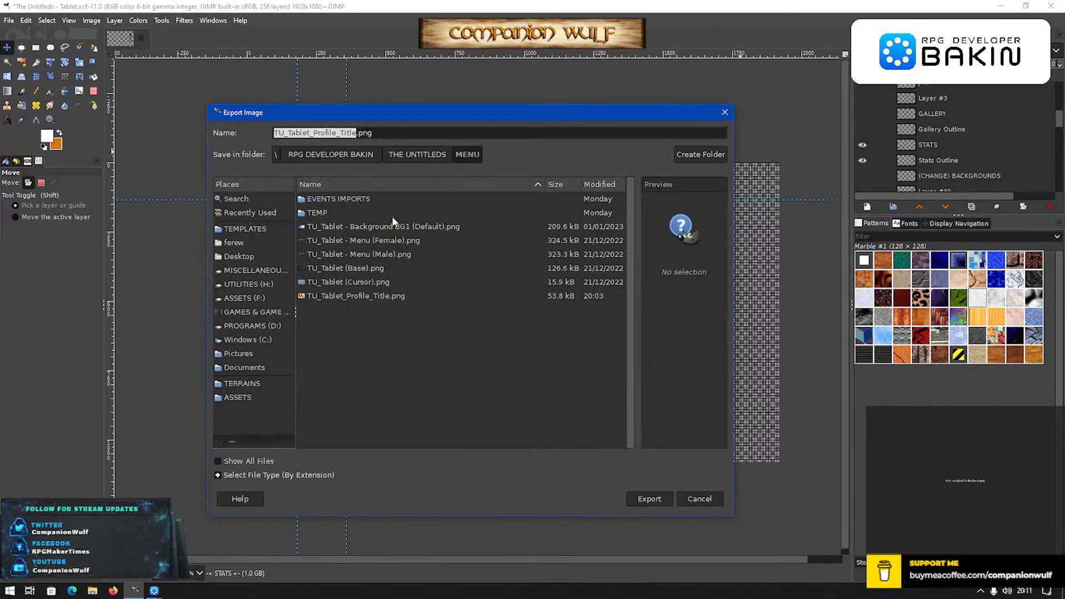
left_click(335, 133)
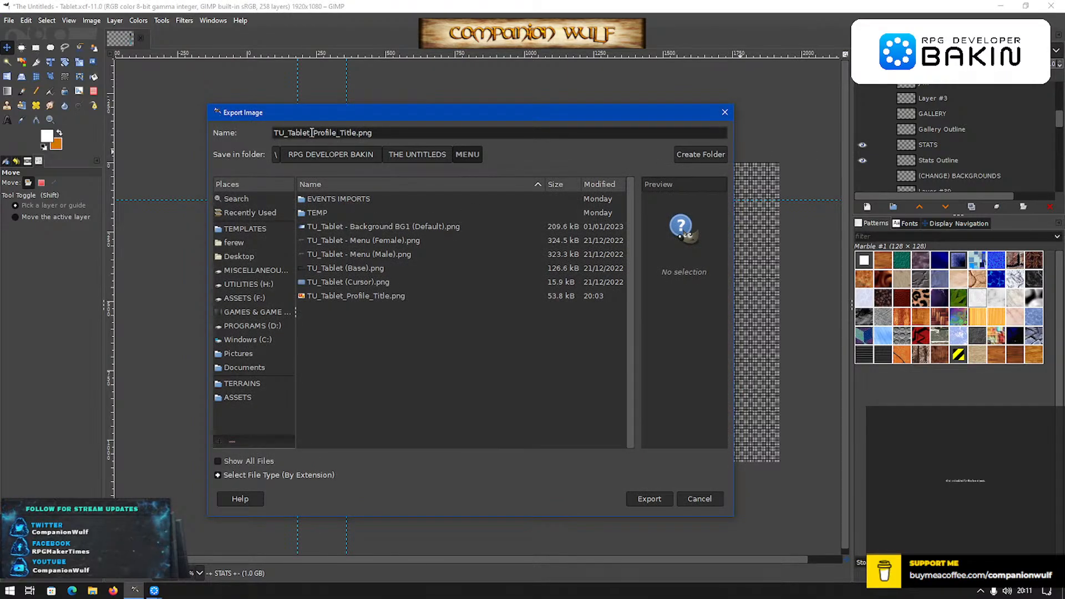
left_click_drag(315, 132, 335, 136)
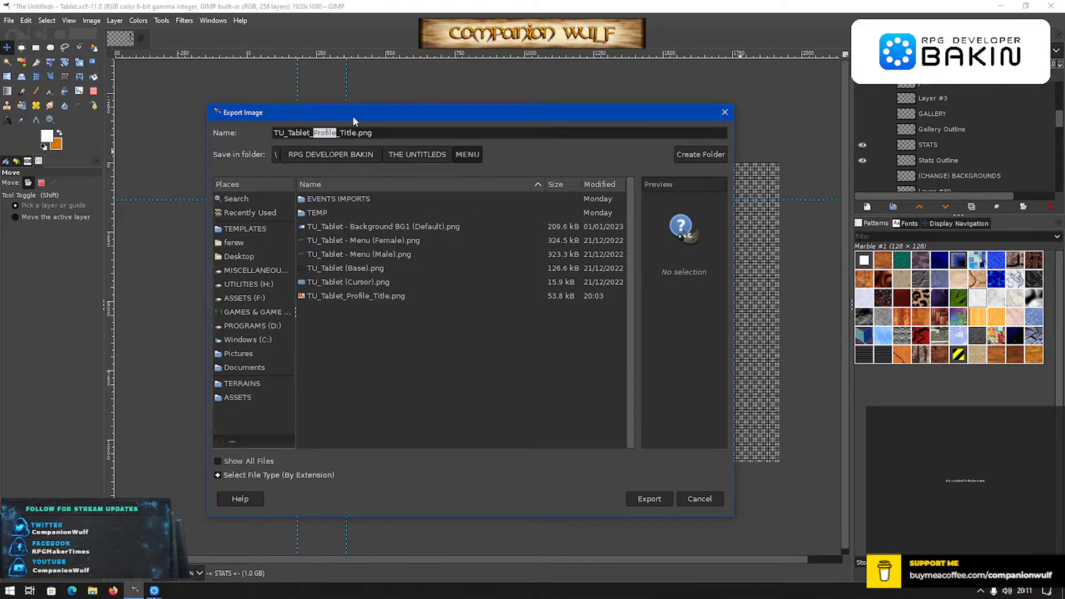
type("Stats")
key("Return")
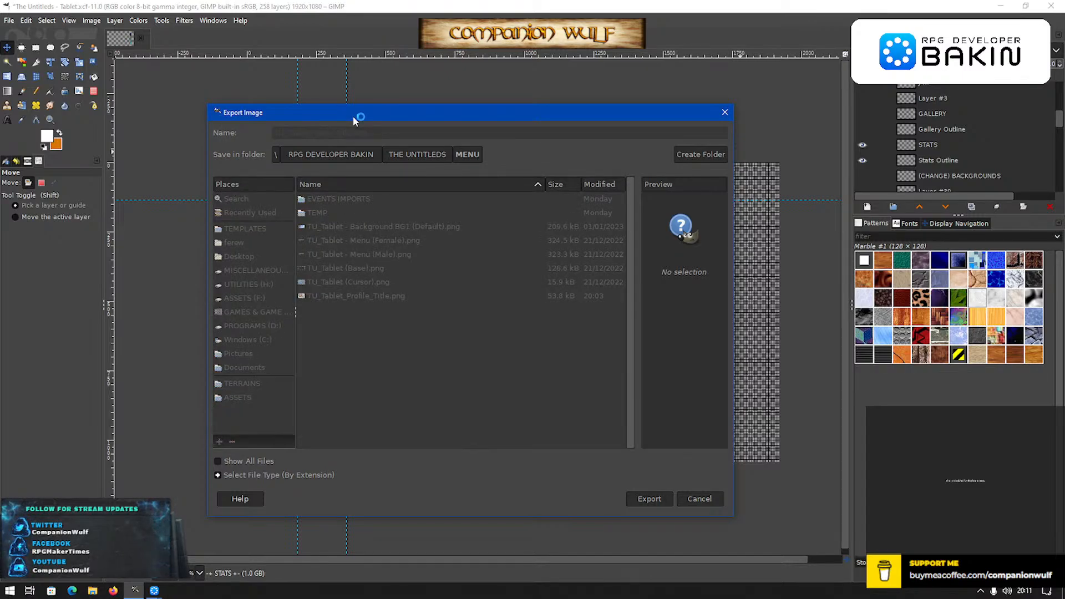
key("Return")
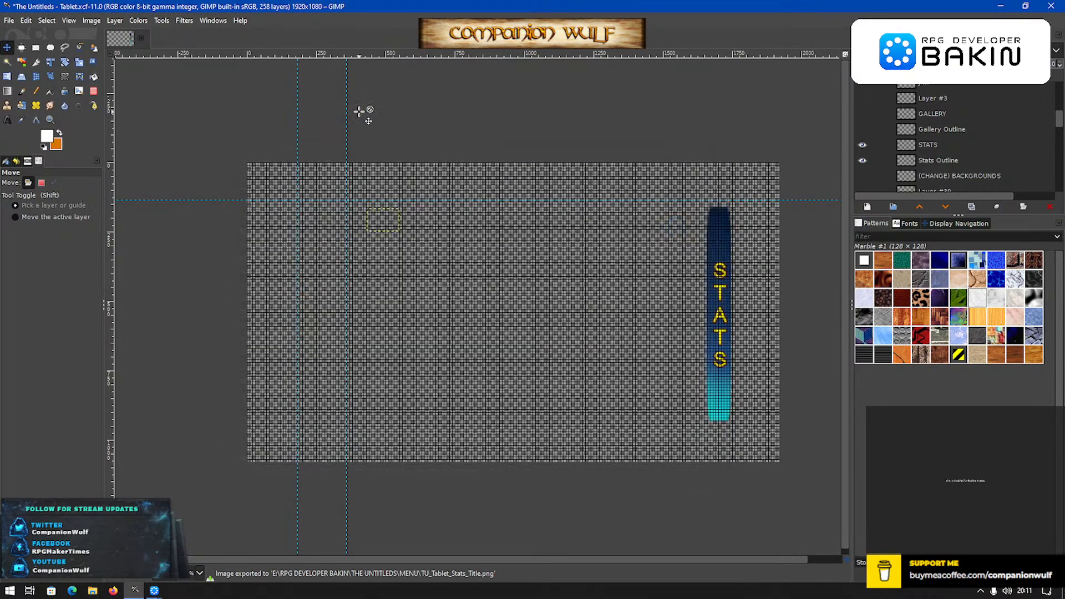
Switch to the Call Menu event in RPG Developer Bakin and dismiss the open command selector.
left_click(154, 590)
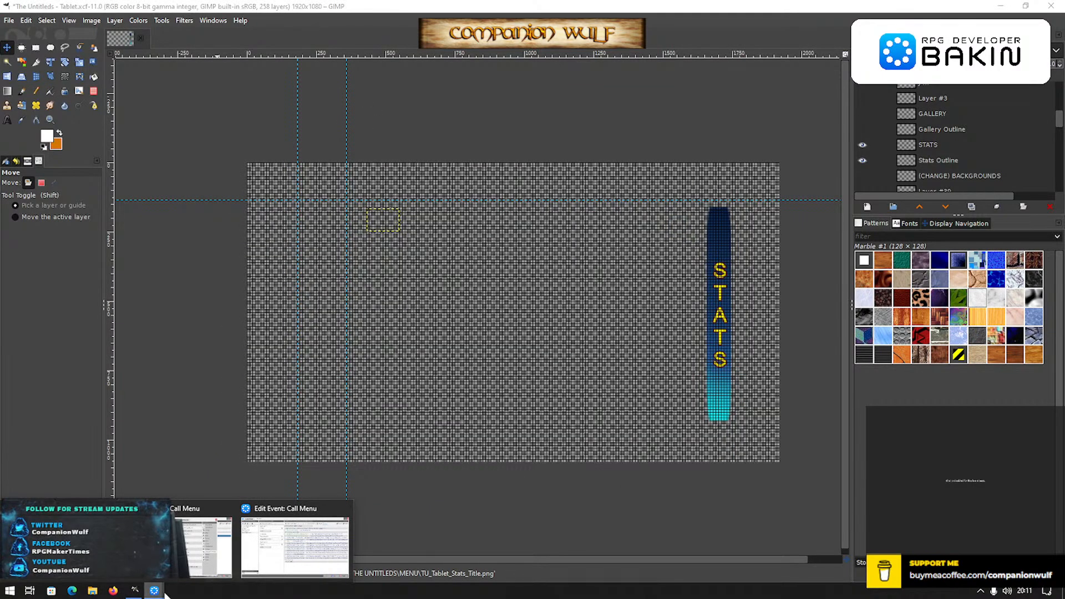
mouse_move(203, 540)
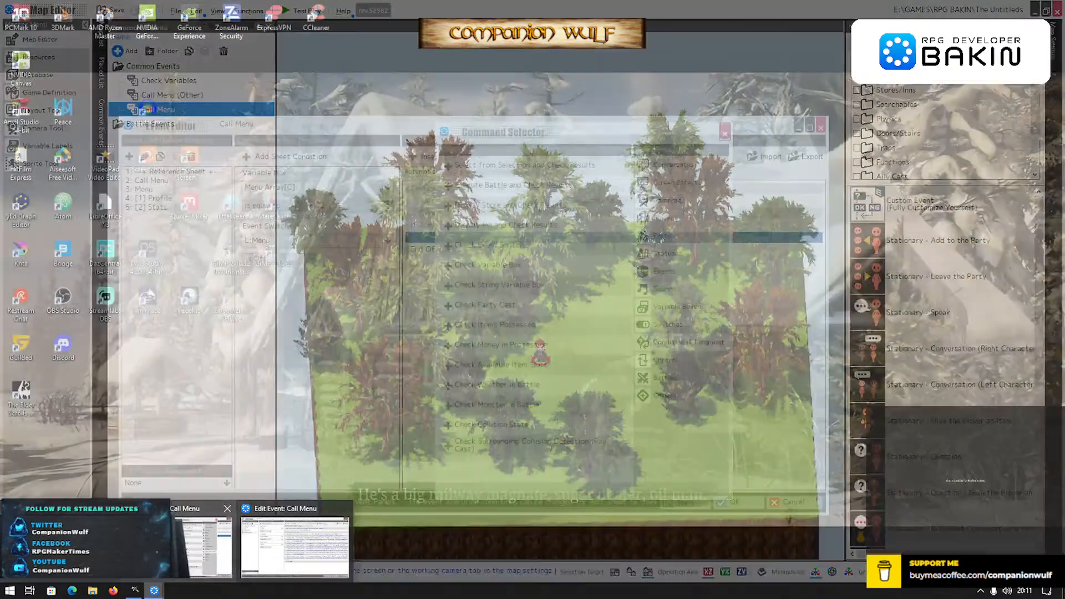
left_click(203, 546)
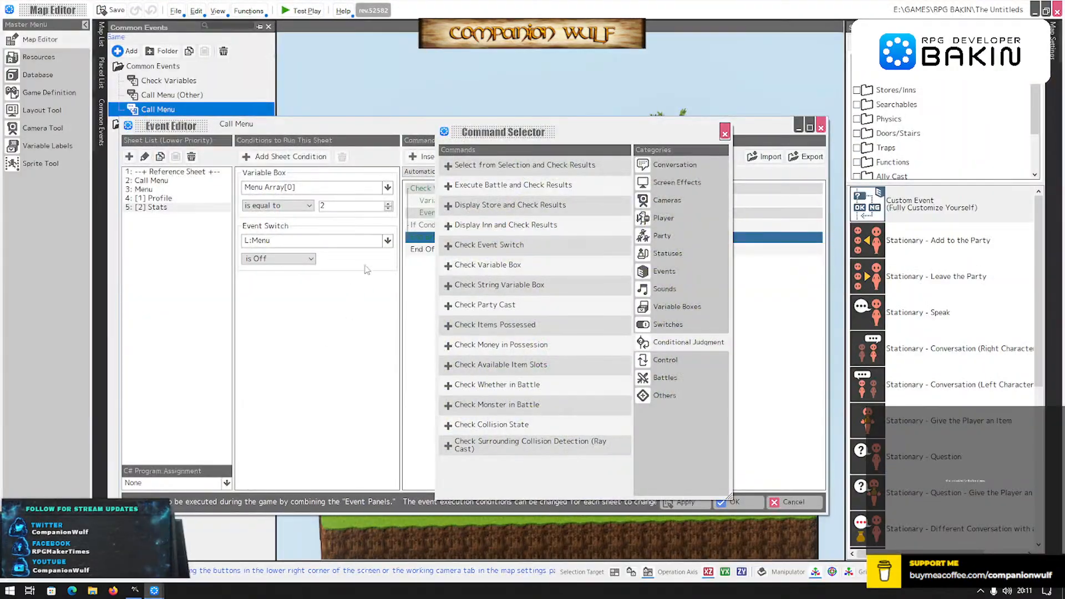
left_click(724, 133)
Copy the TU_Tablet_Profile_Title Display Image command from [1] Profile into the not-met branch of [2] Stats.
left_click(162, 198)
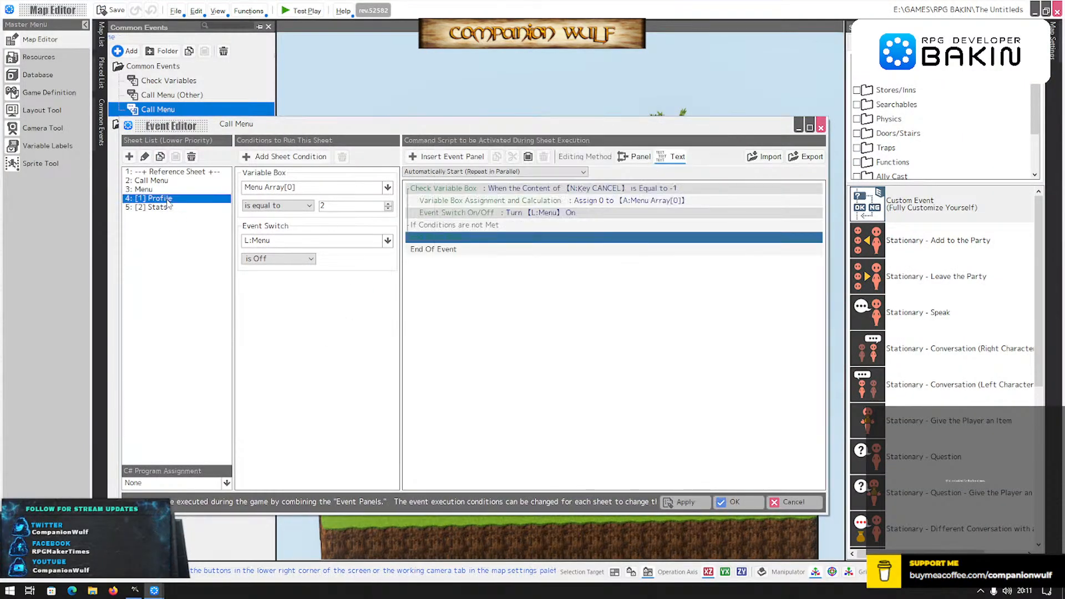
left_click(572, 298)
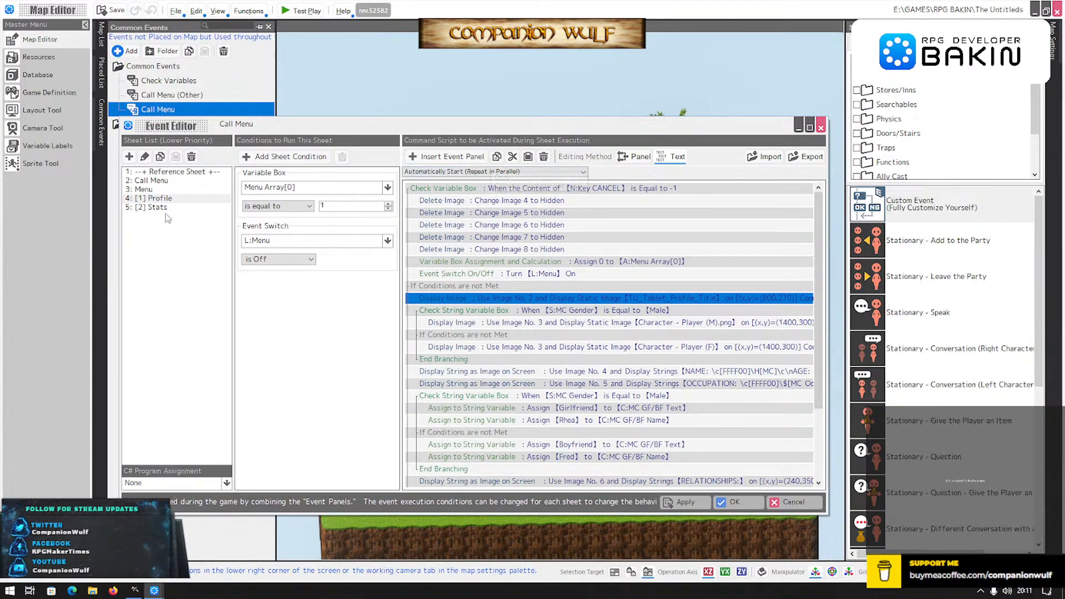
left_click(145, 207)
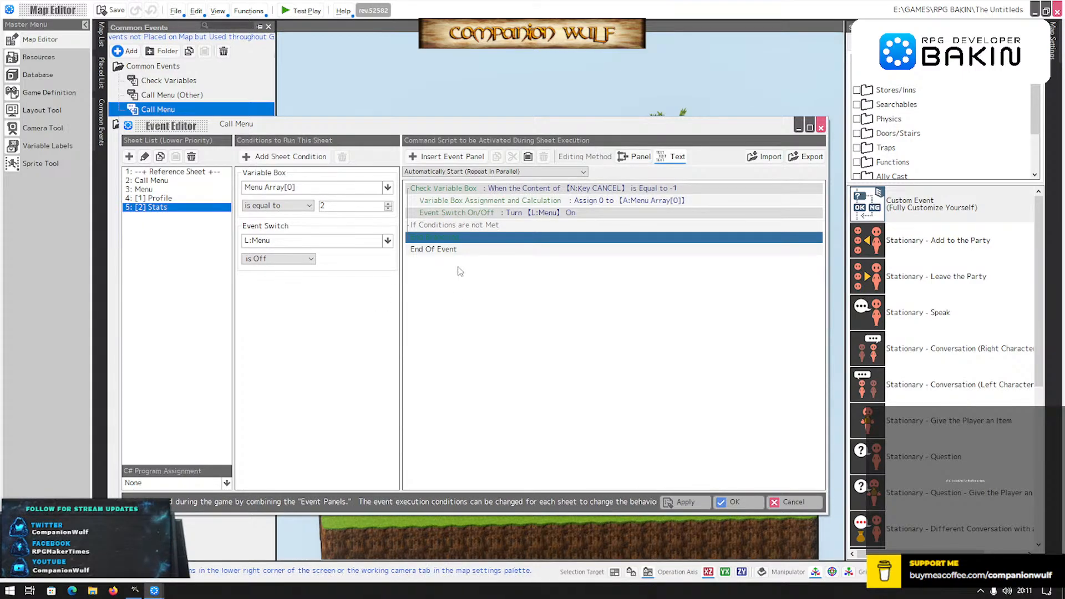
left_click(527, 156)
Replace the profile title in the [2] Stats Display Image command with the local file TU_Tablet_Stats_Title.png and save the event.
double_click(535, 240)
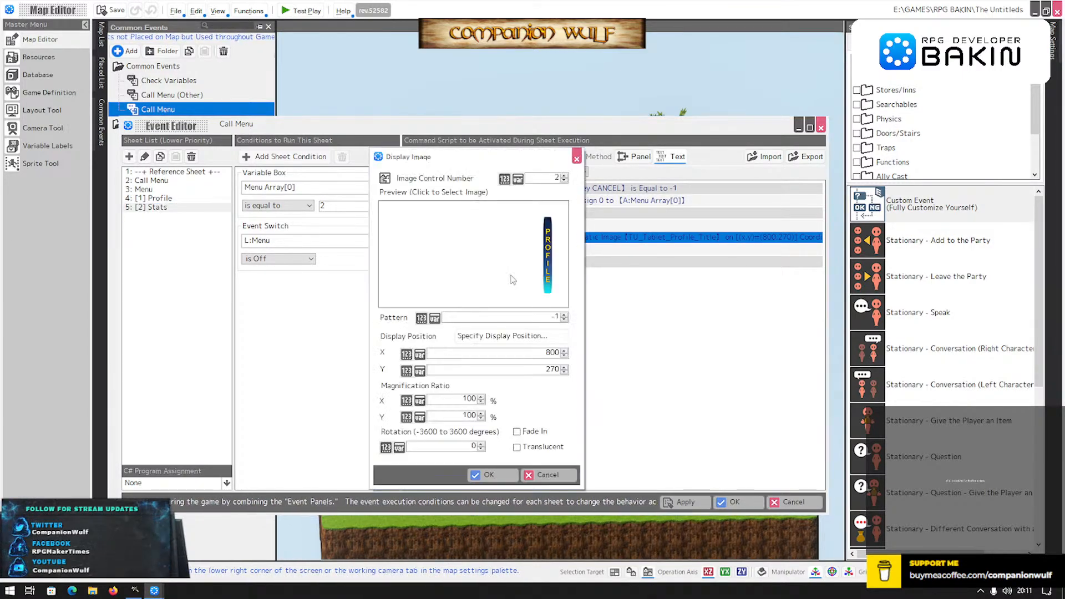
left_click(535, 286)
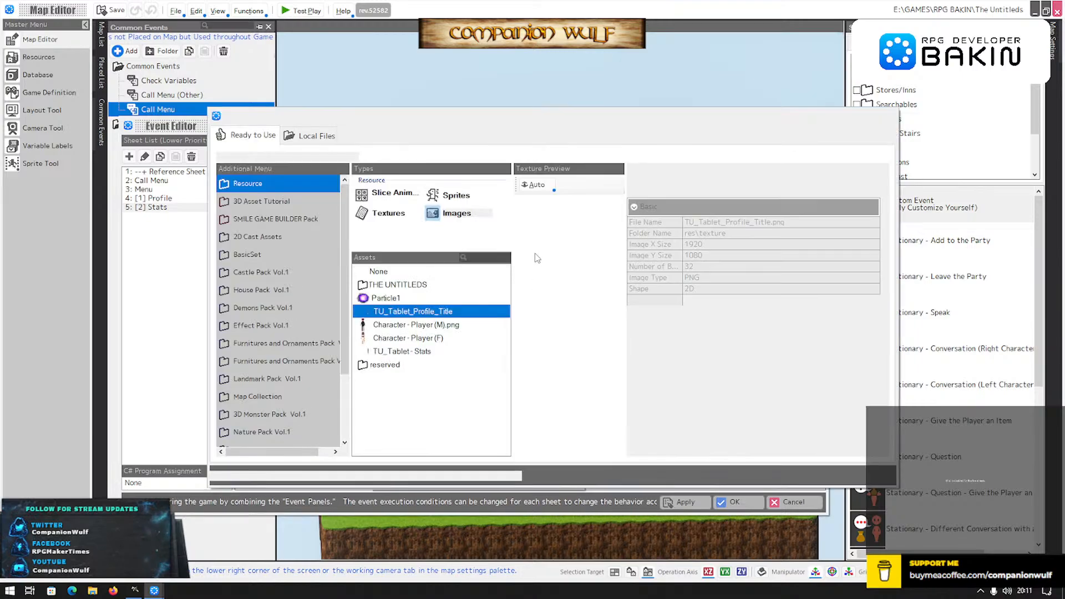
left_click(311, 135)
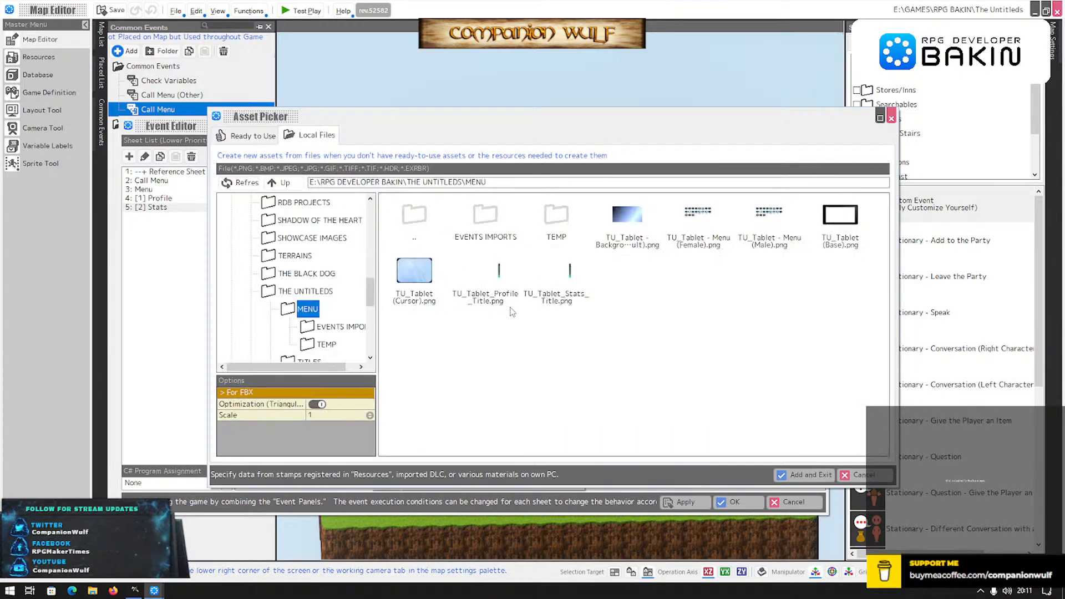
left_click(565, 273)
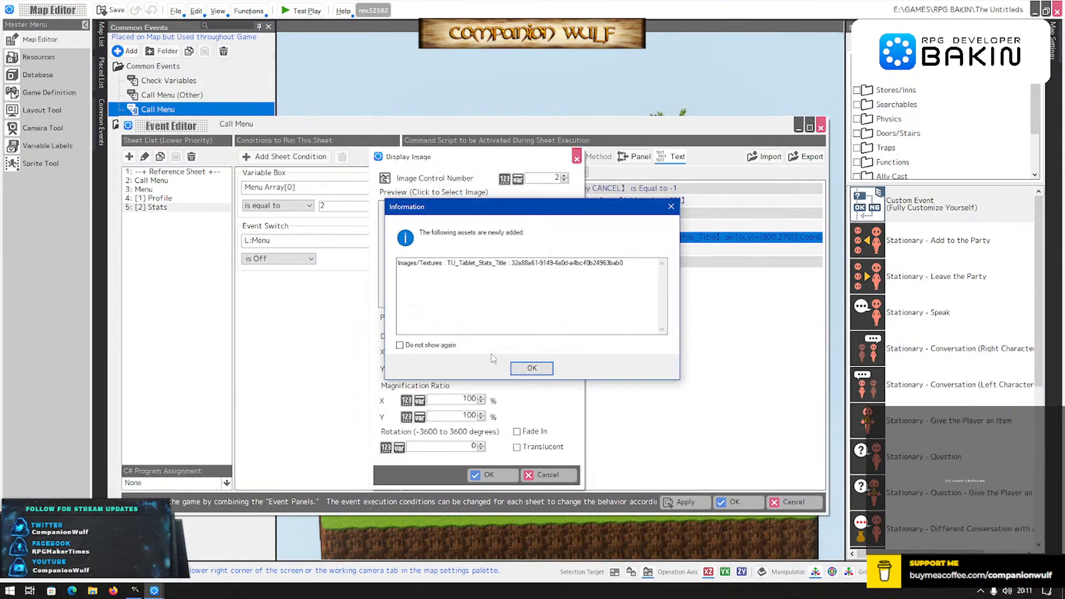
left_click(534, 367)
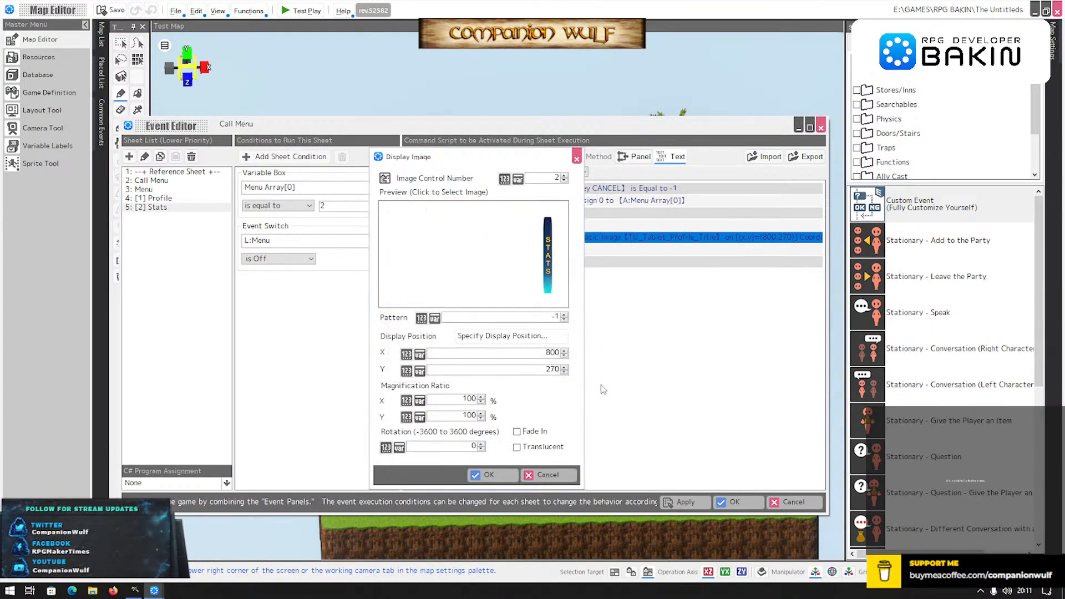
left_click(493, 475)
left_click(730, 501)
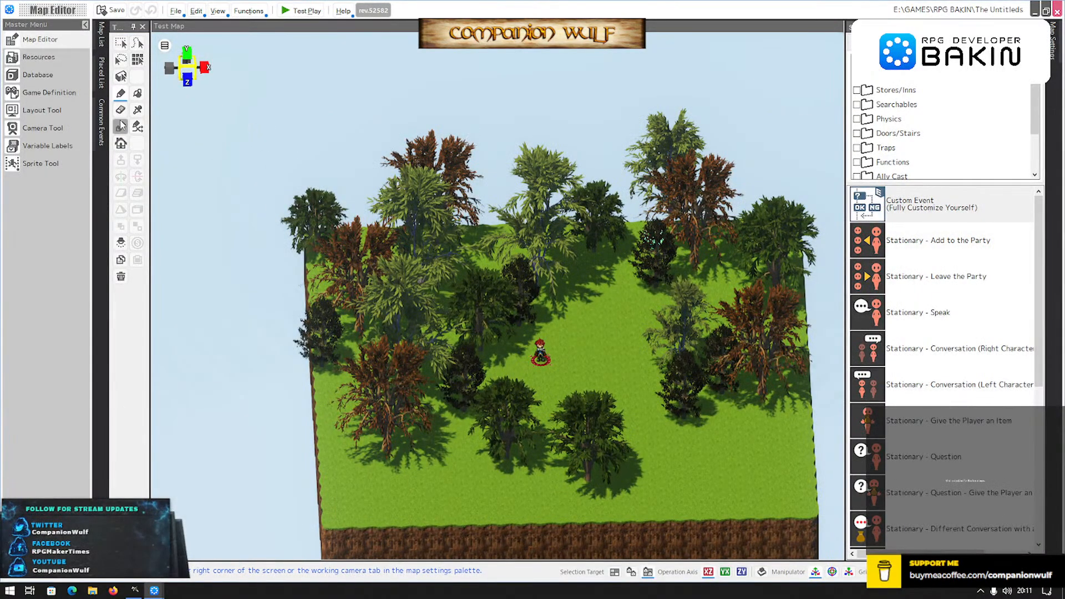
Reopen the Call Menu common event and show the commands of its [2] Stats sheet.
left_click(102, 128)
double_click(155, 109)
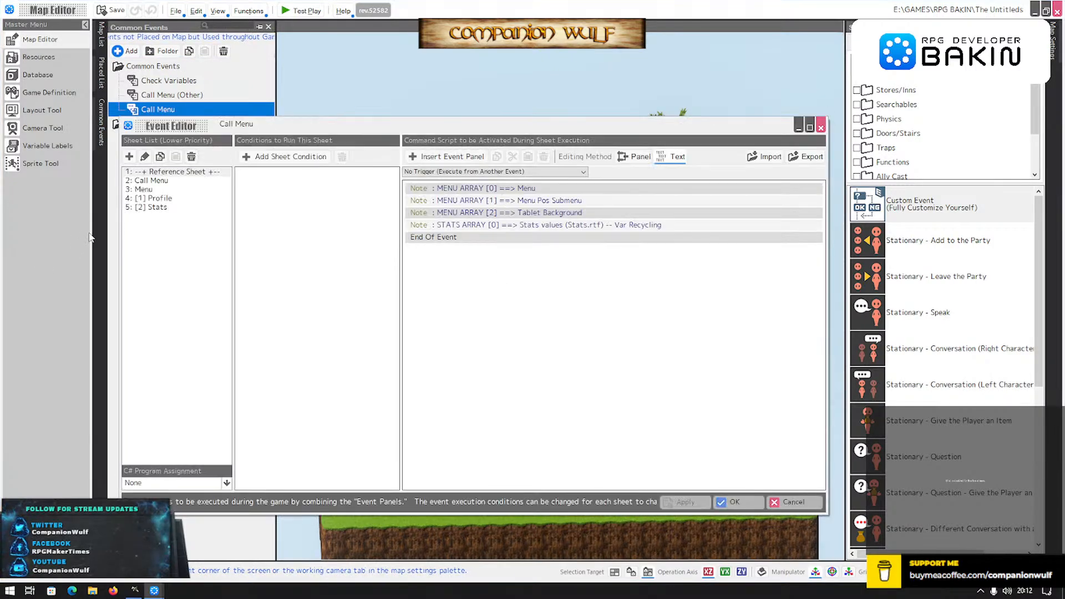
left_click(146, 207)
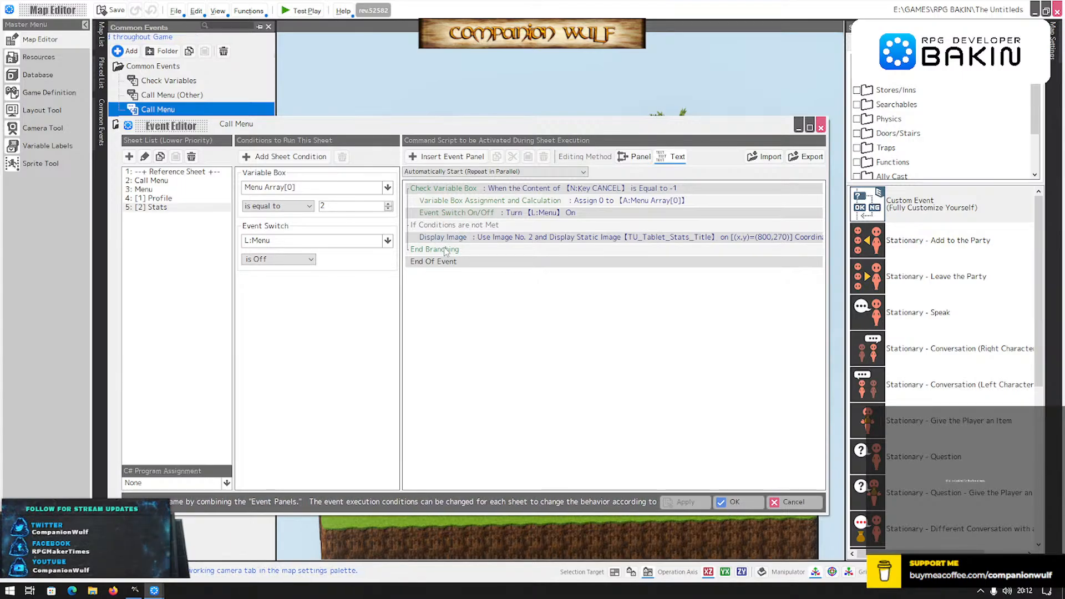
left_click(462, 237)
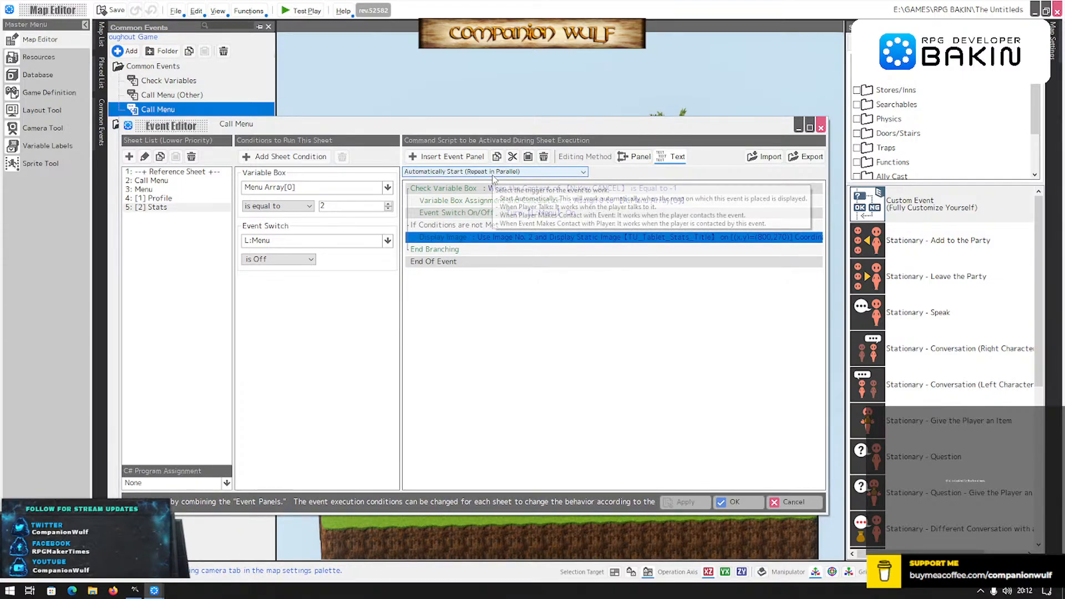
Insert a Note reading "-----[ COLUMN LEFT ]-----" below the Display Image command in the not-met branch.
left_click(469, 248)
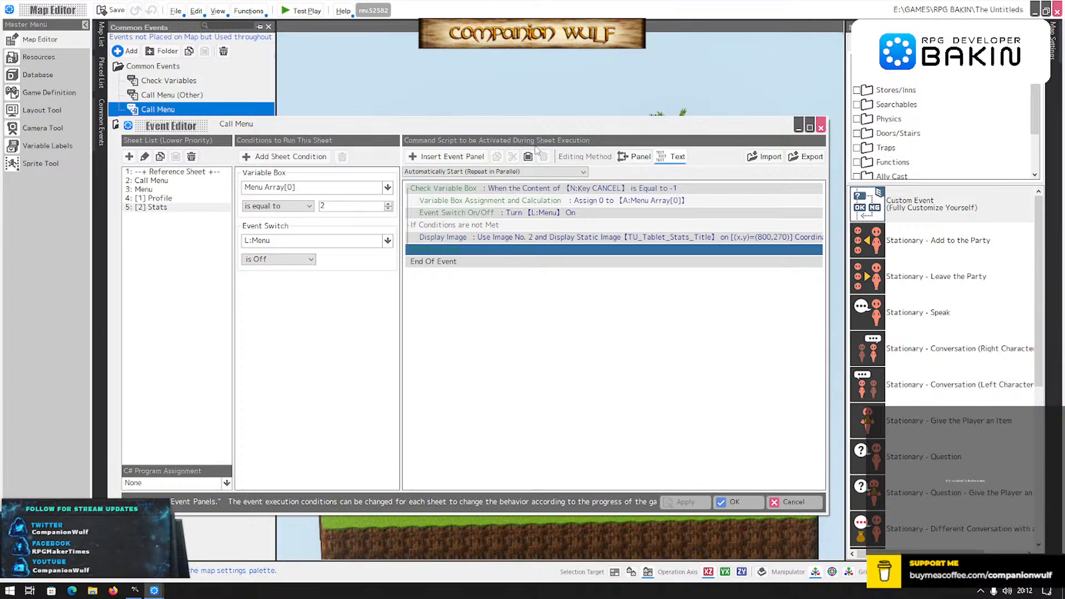
left_click(446, 156)
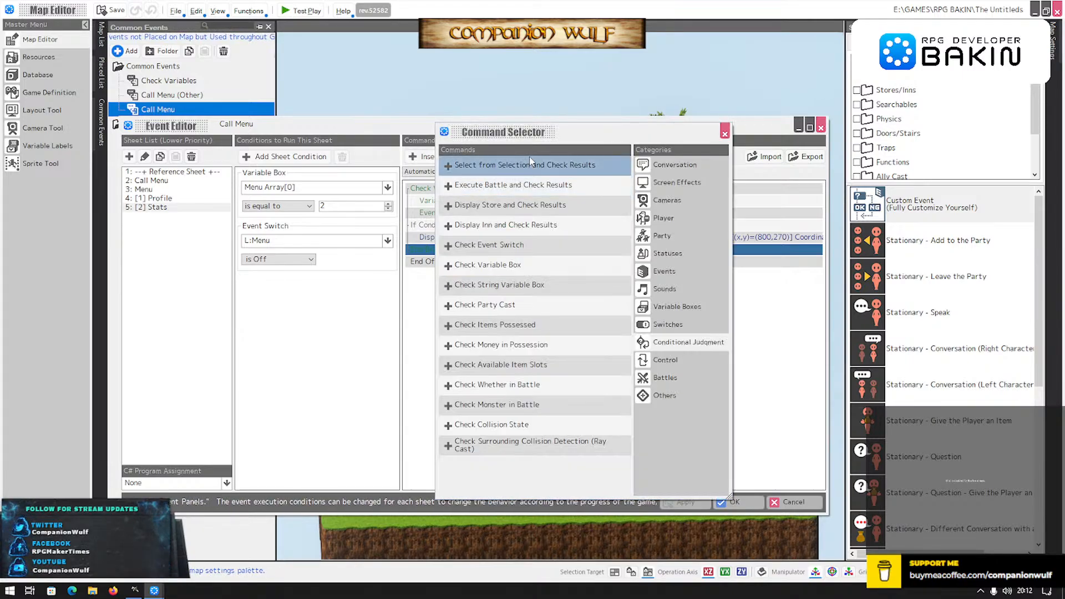
left_click(664, 395)
double_click(458, 165)
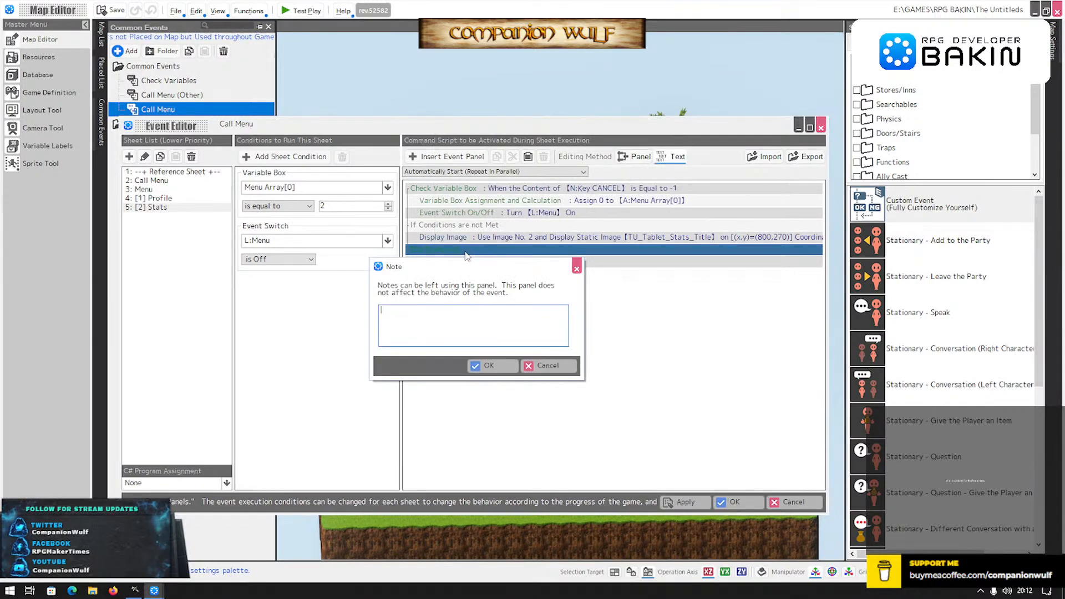
type("---")
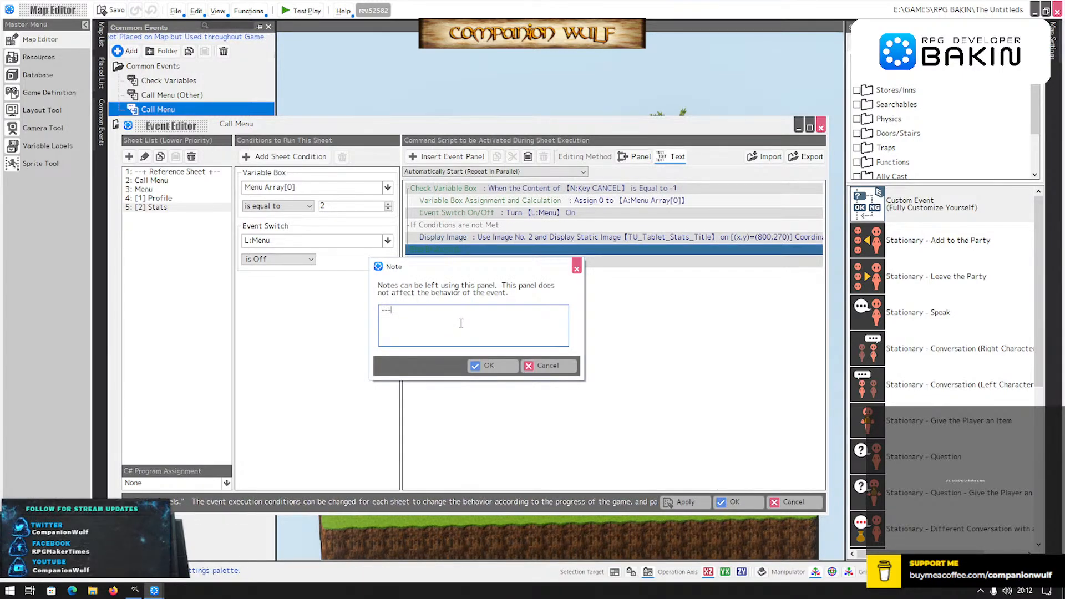
type("--[")
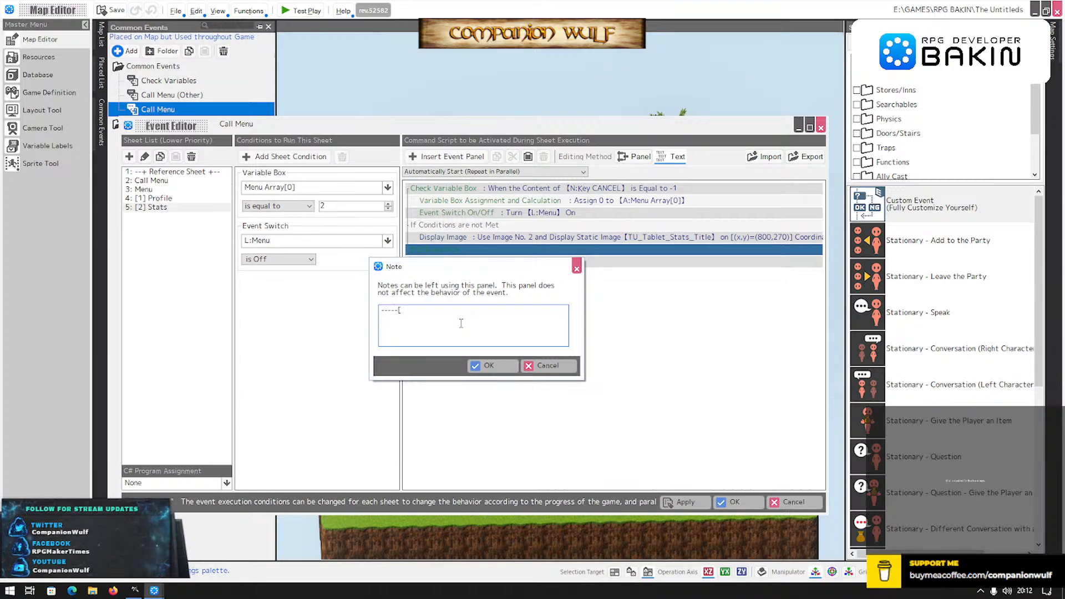
type(" COLUMN LEFT ]-----")
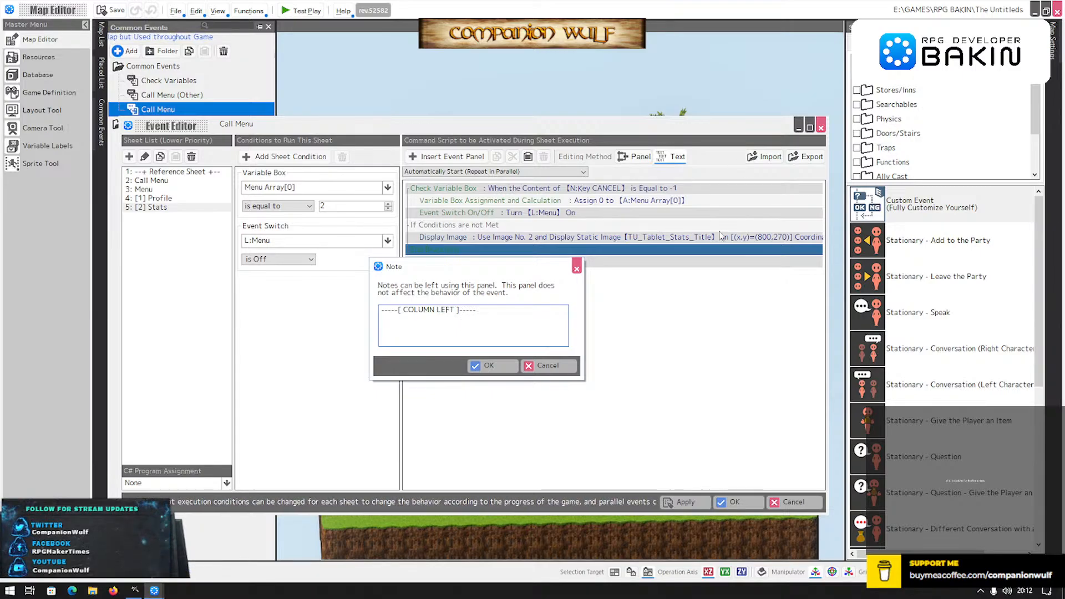
left_click(480, 366)
Duplicate the COLUMN LEFT note below itself and change the copy to "-----[ COLUMN RIGHT ]-----".
left_click(494, 251)
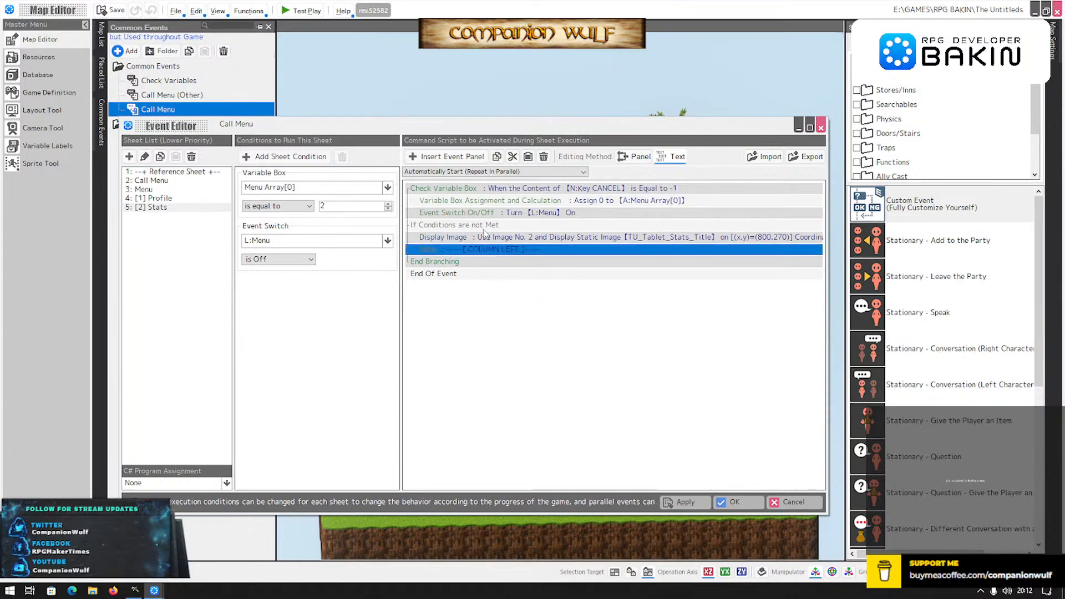
left_click(496, 156)
left_click(528, 156)
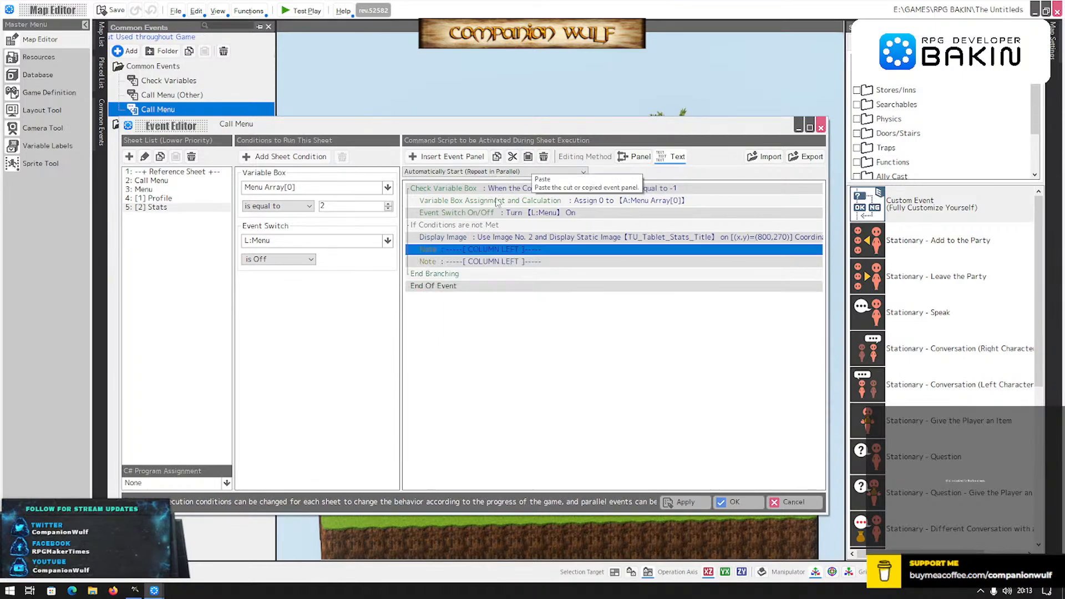
double_click(495, 261)
left_click(437, 309)
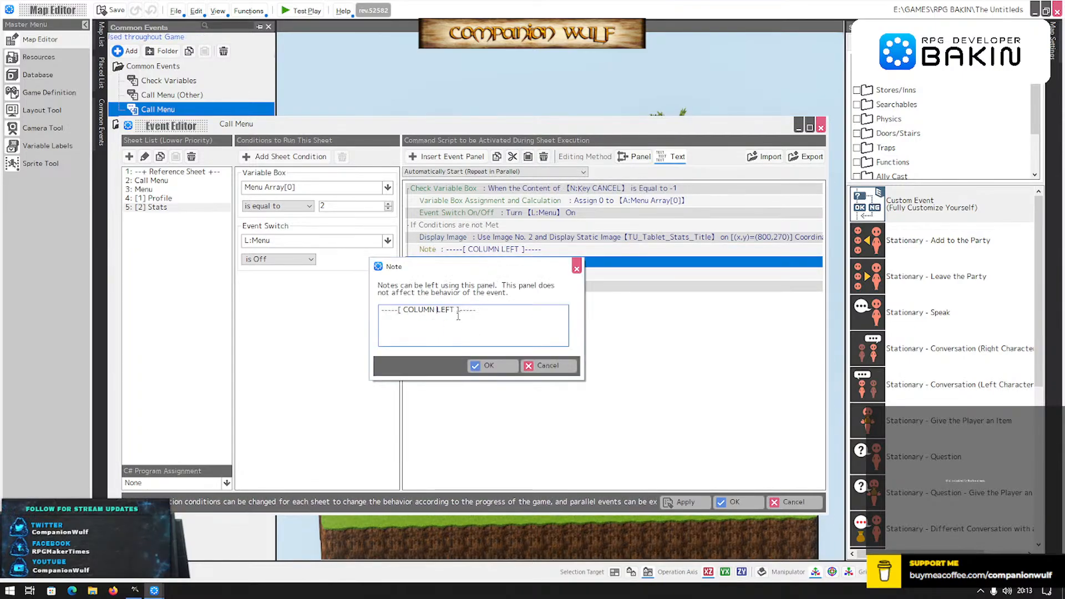
double_click(451, 310)
type("RIGHT")
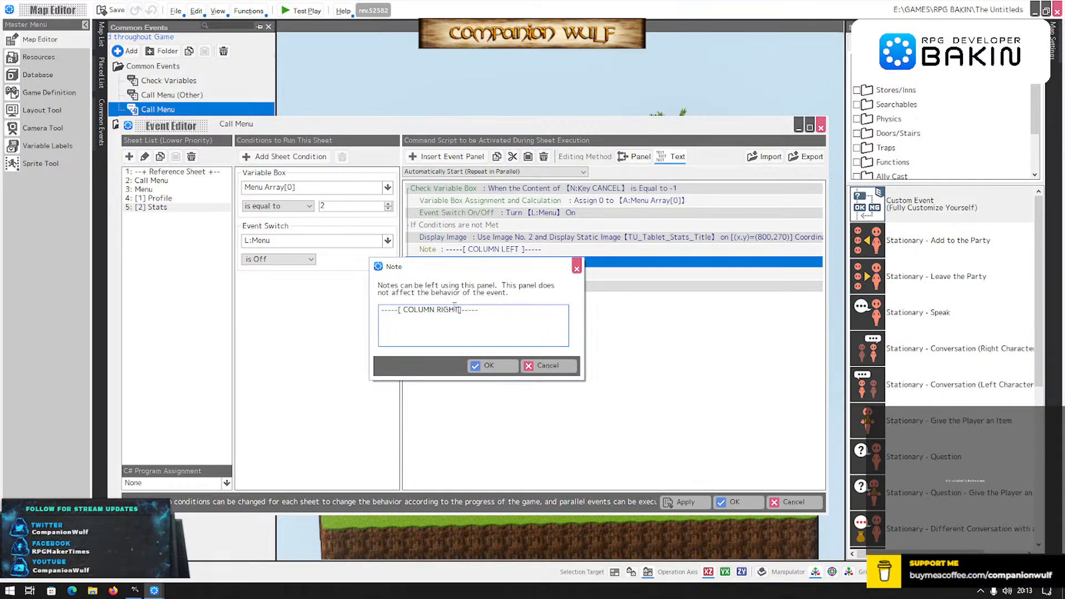
left_click(485, 366)
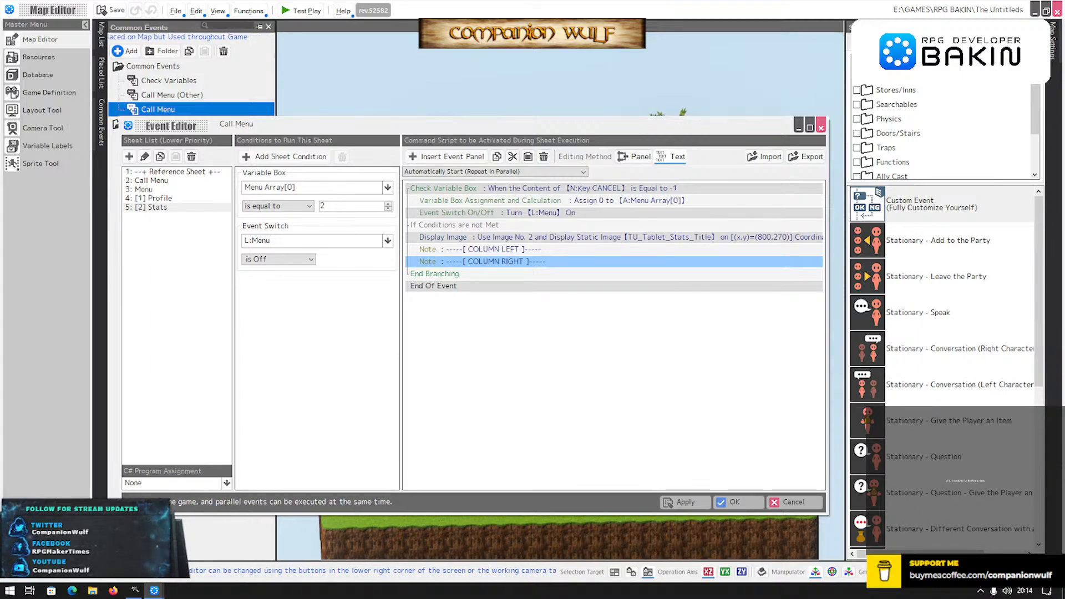
Start a Display String as Image on Screen command above the COLUMN RIGHT note, with Image Control Number 3.
left_click(483, 261)
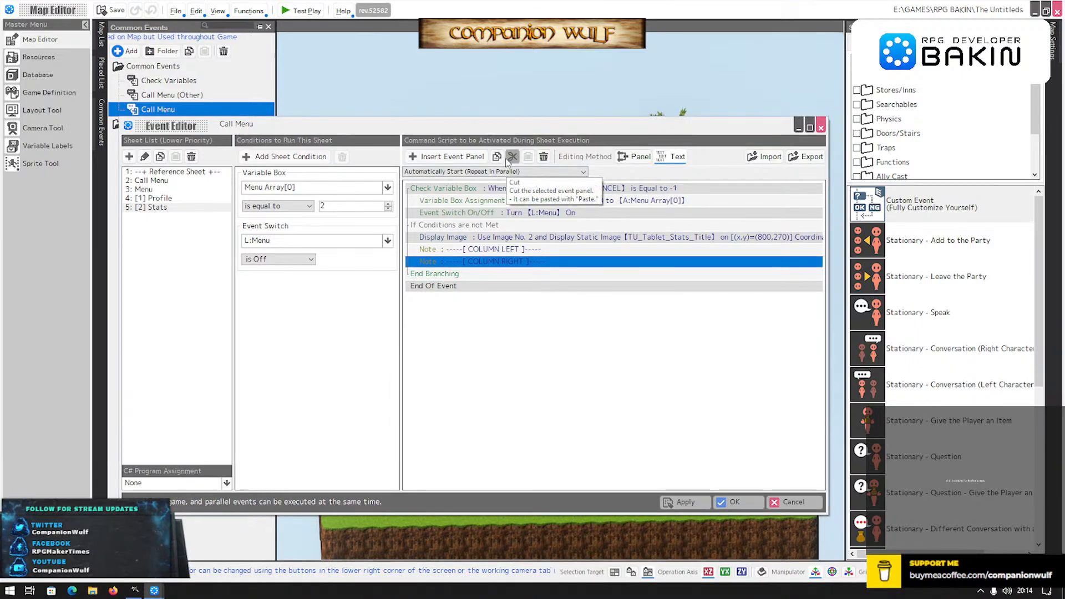
left_click(450, 157)
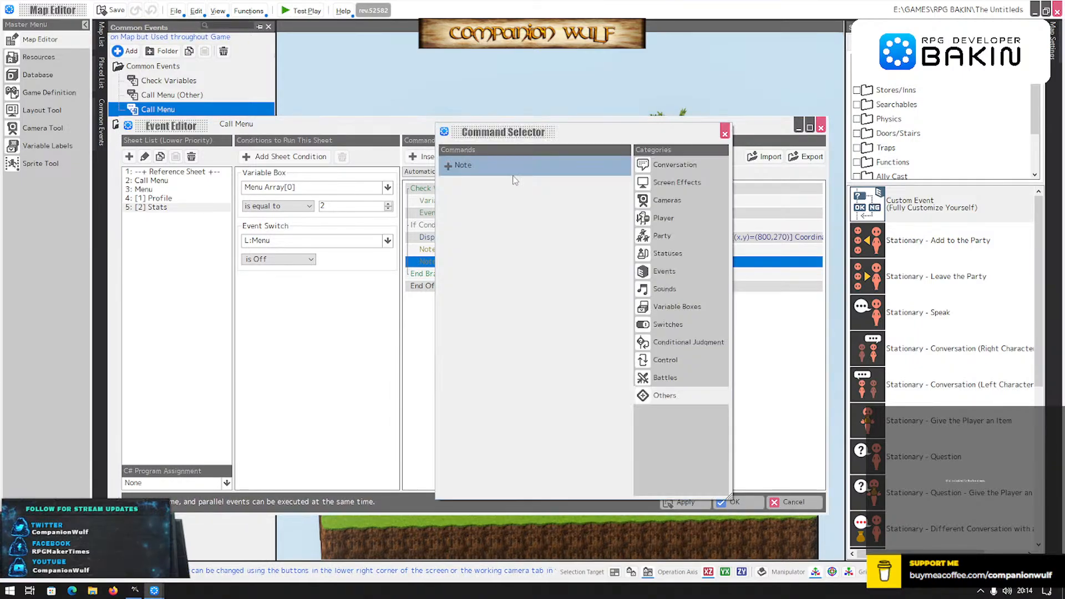
left_click(674, 183)
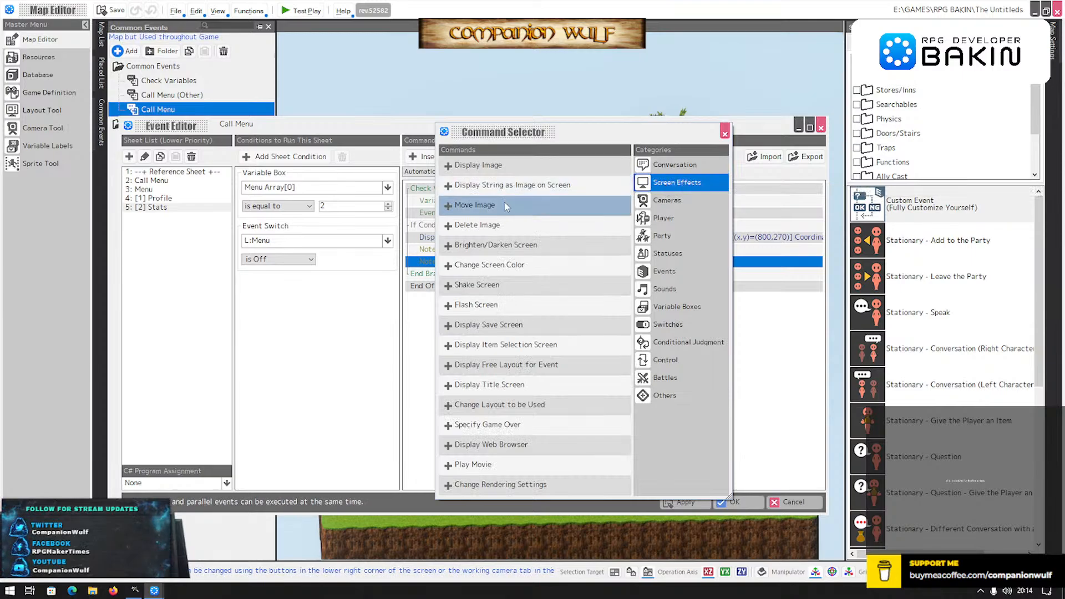
double_click(510, 185)
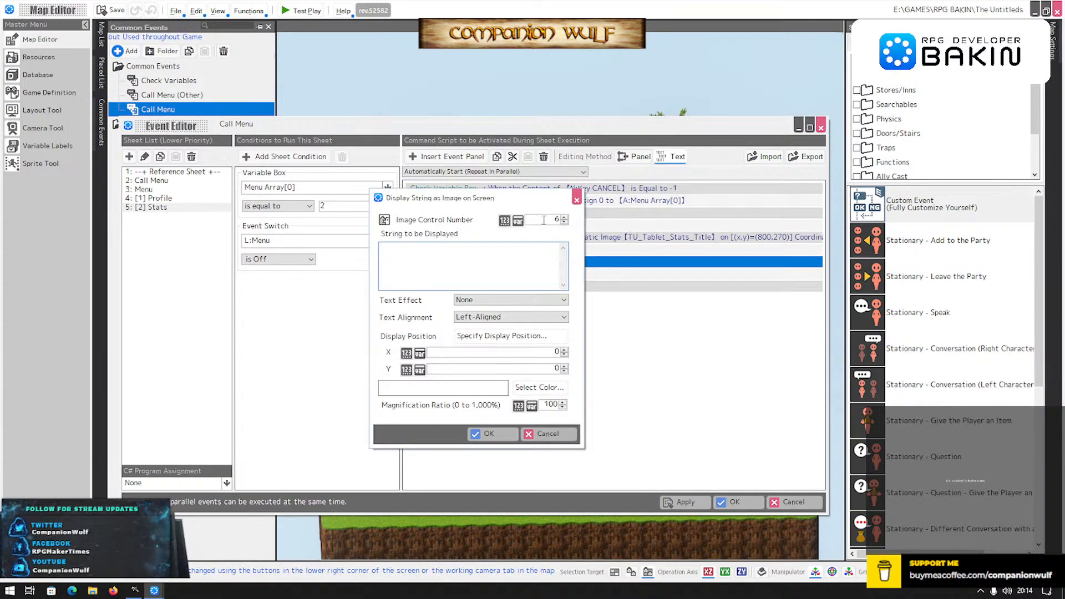
scroll(541, 224, "up", 2)
scroll(541, 224, "down", 1)
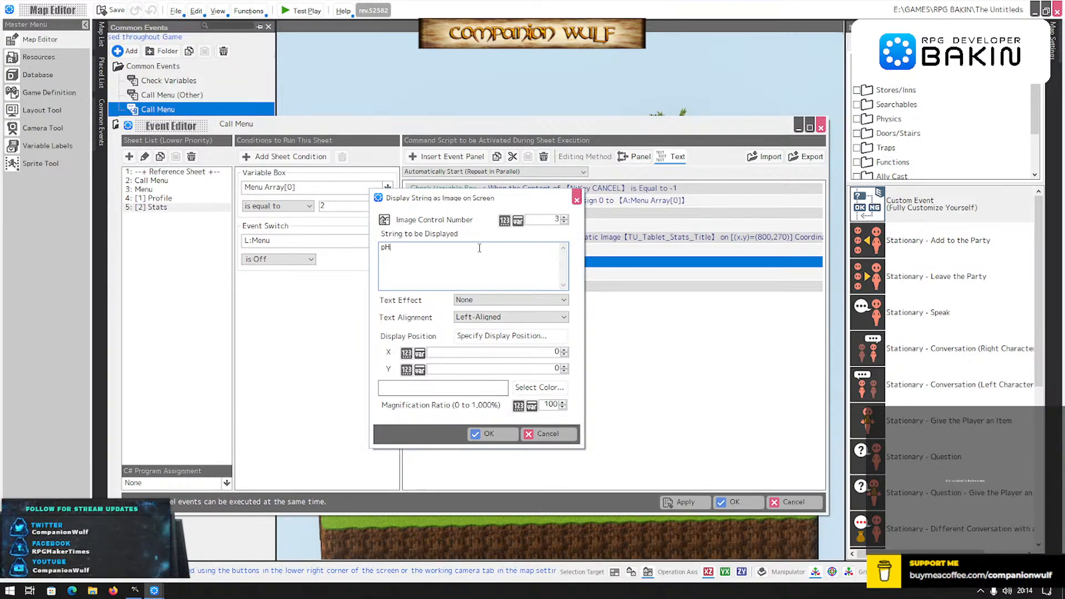
Enter "Photos (Gallery):" and "Jukebox (Songs):" as the first two lines of the string to display.
type("pH")
key("BackSpace")
key("BackSpace")
type("Phi")
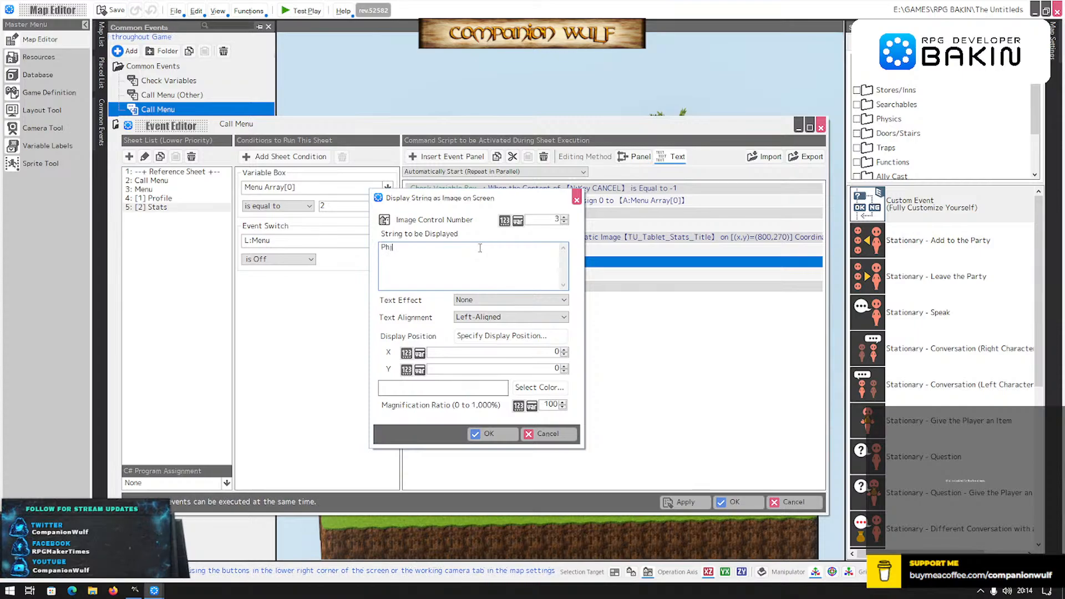
type("otos ")
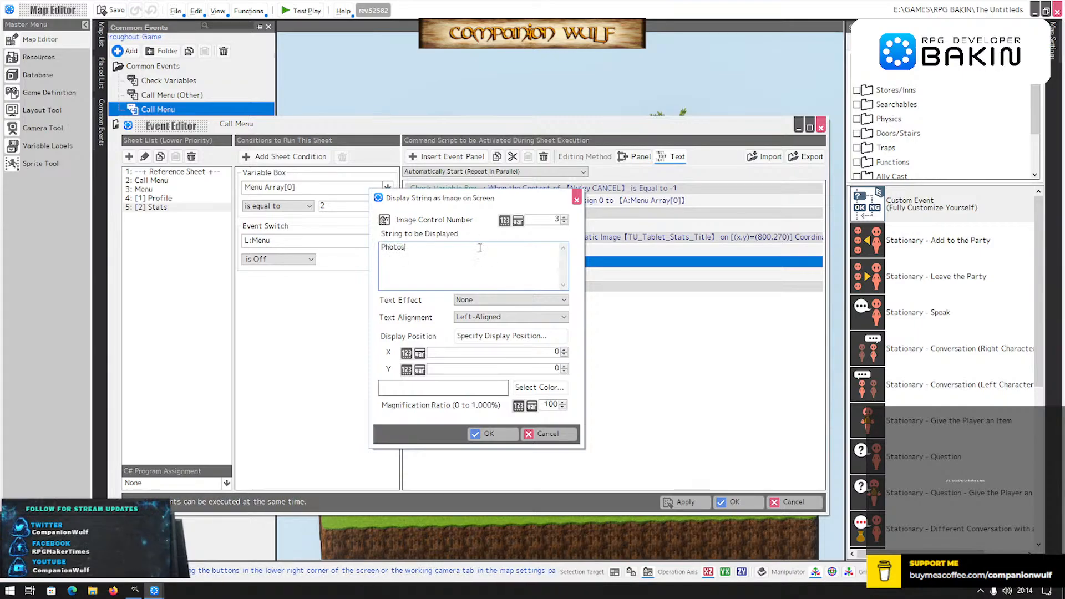
type("(Gallery):")
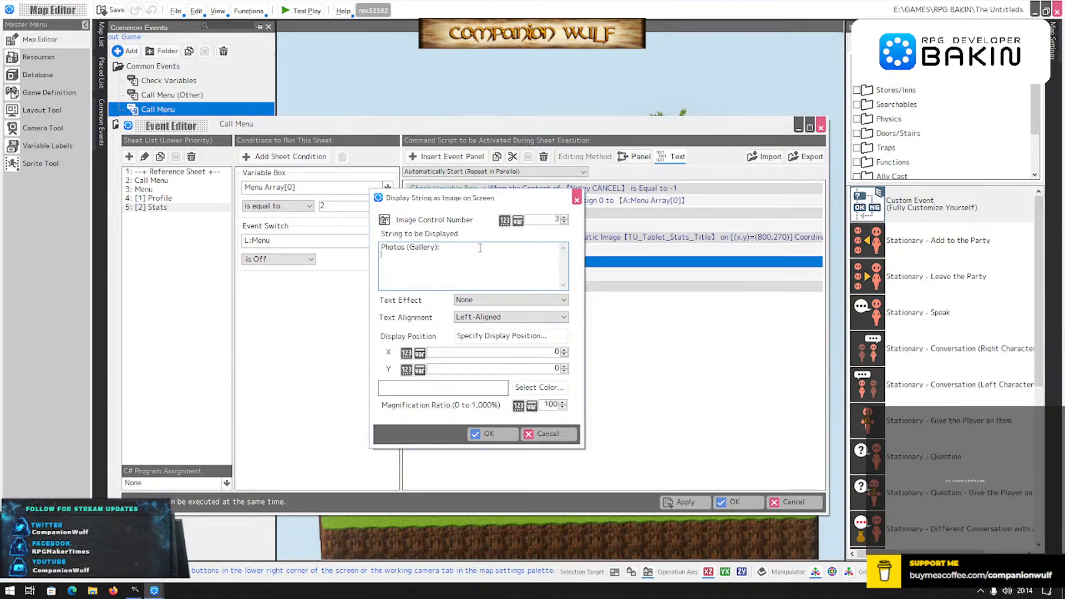
key("BackSpace")
key("BackSpace")
type("So")
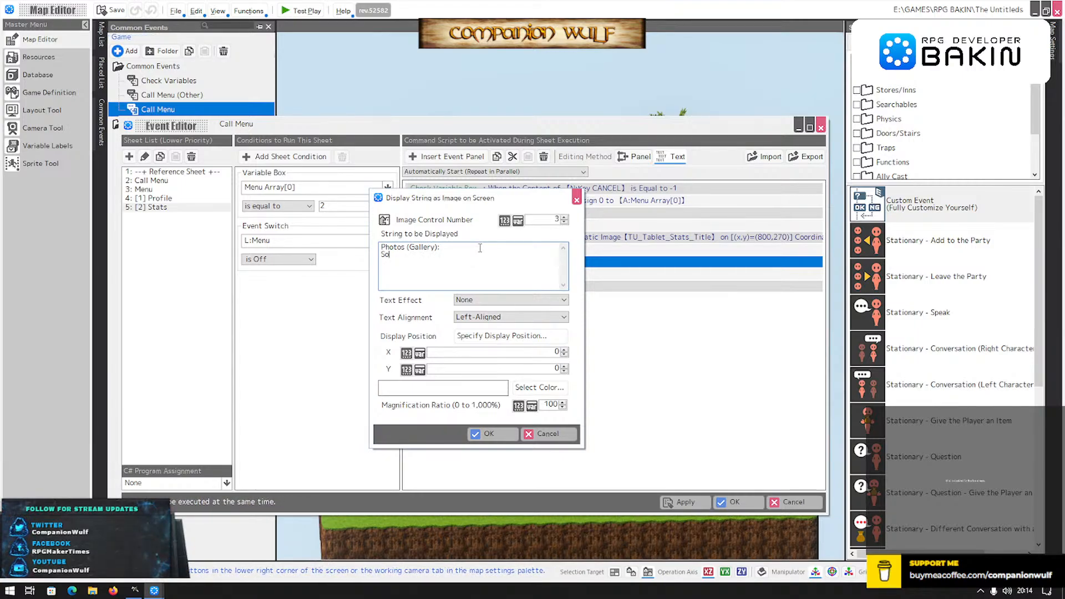
key("BackSpace")
type("Juk")
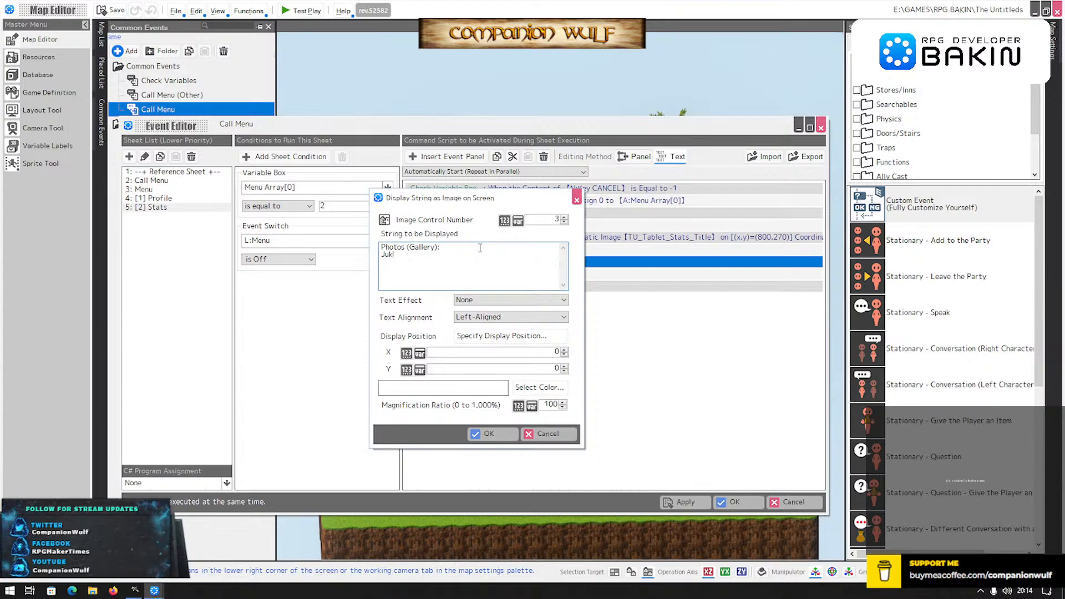
type("ebox (Songs): ")
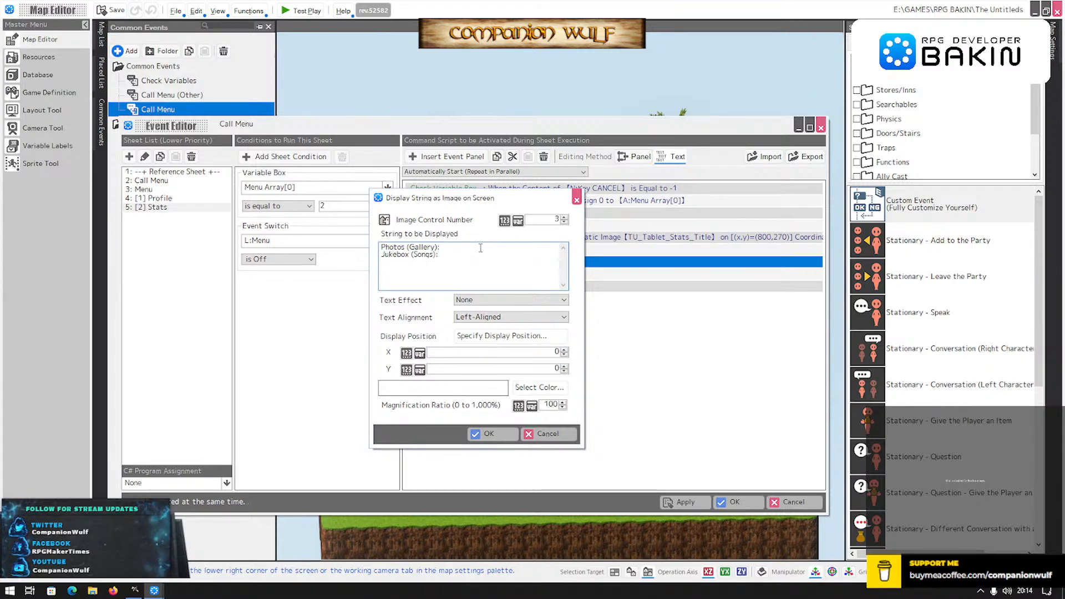
Add the lines "Documents:", "Easter Eggs:", "Places Found:" and "Chapters:" to the string to display.
type("Docum")
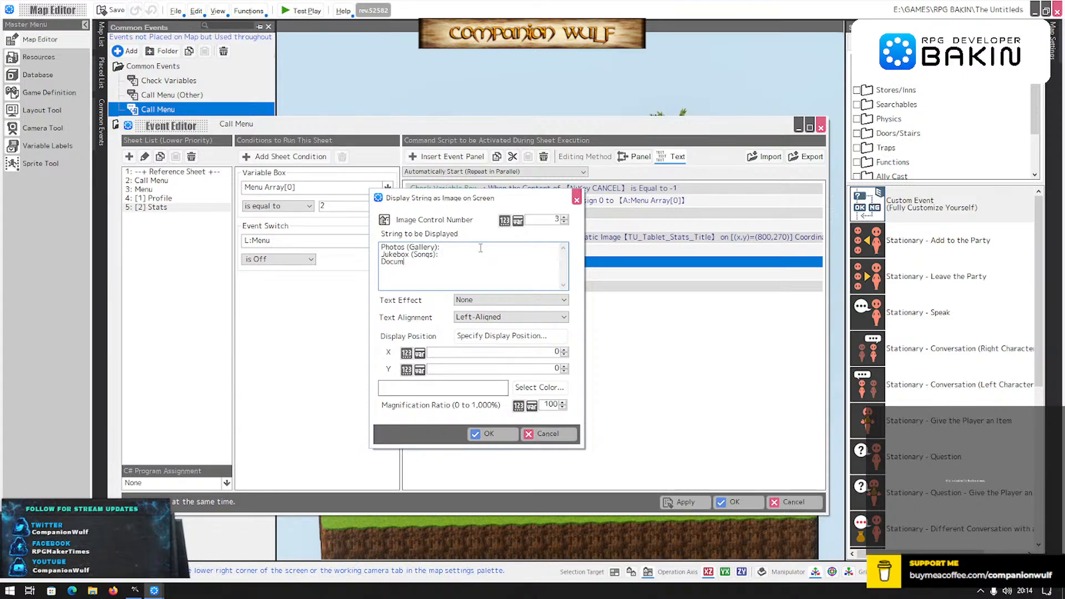
type("ents:")
key("Return")
type("E")
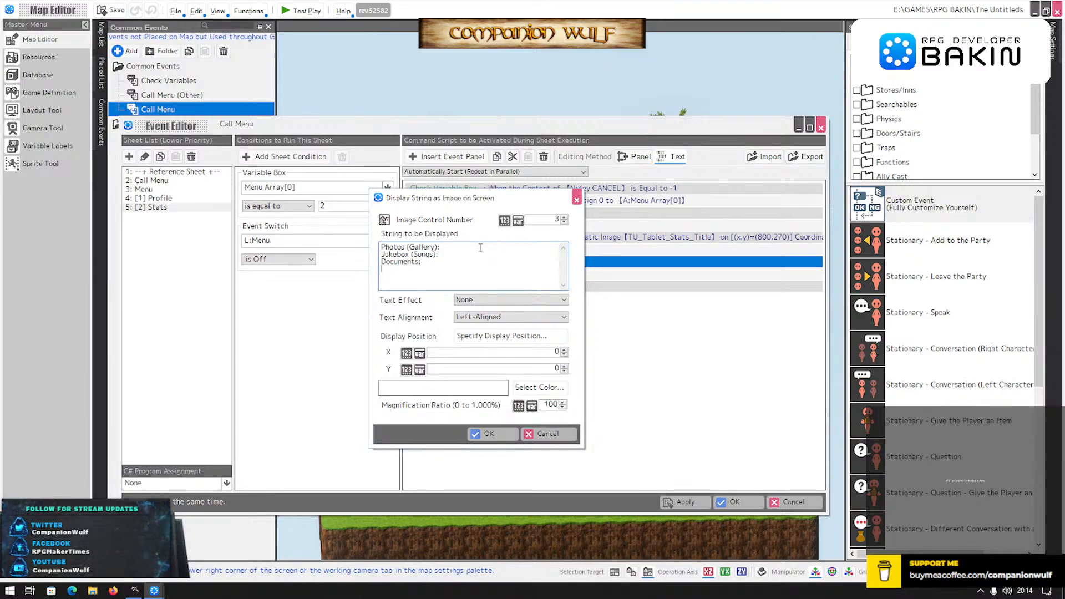
type("aster E")
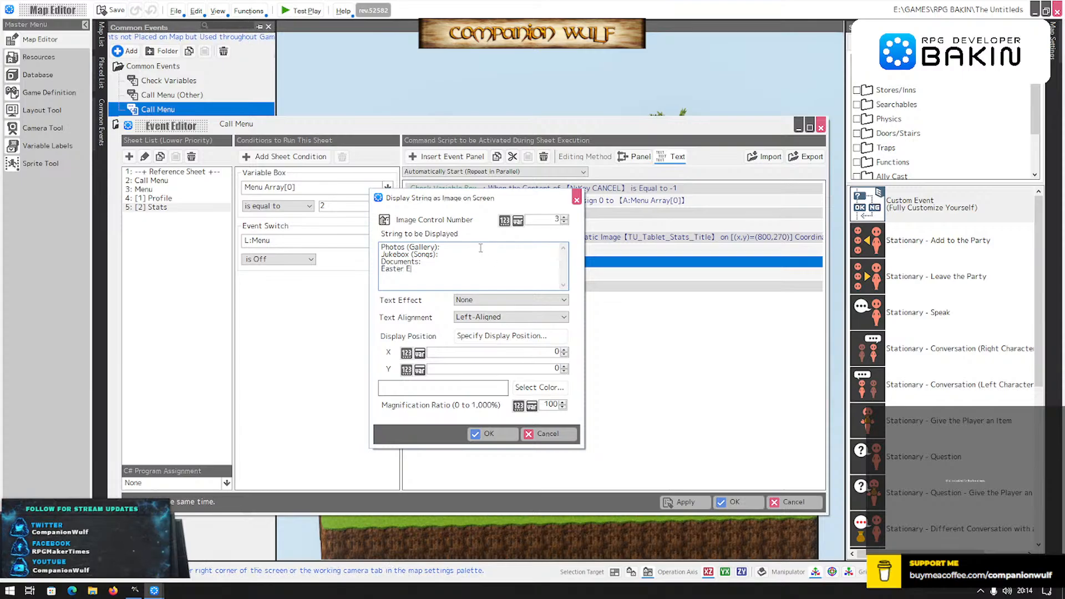
type("ggs:")
key("Return")
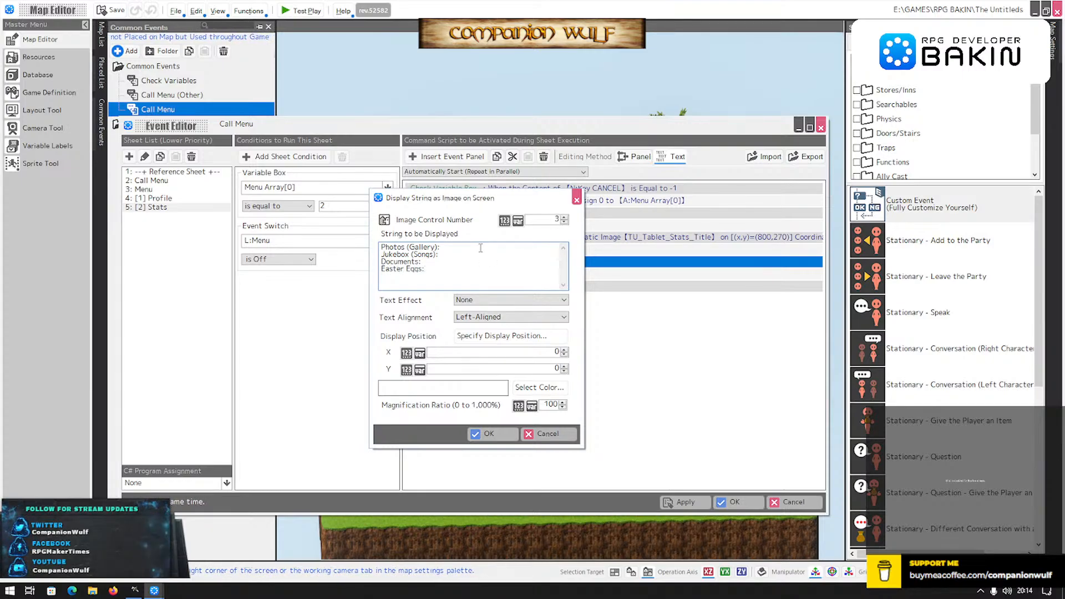
type("Place")
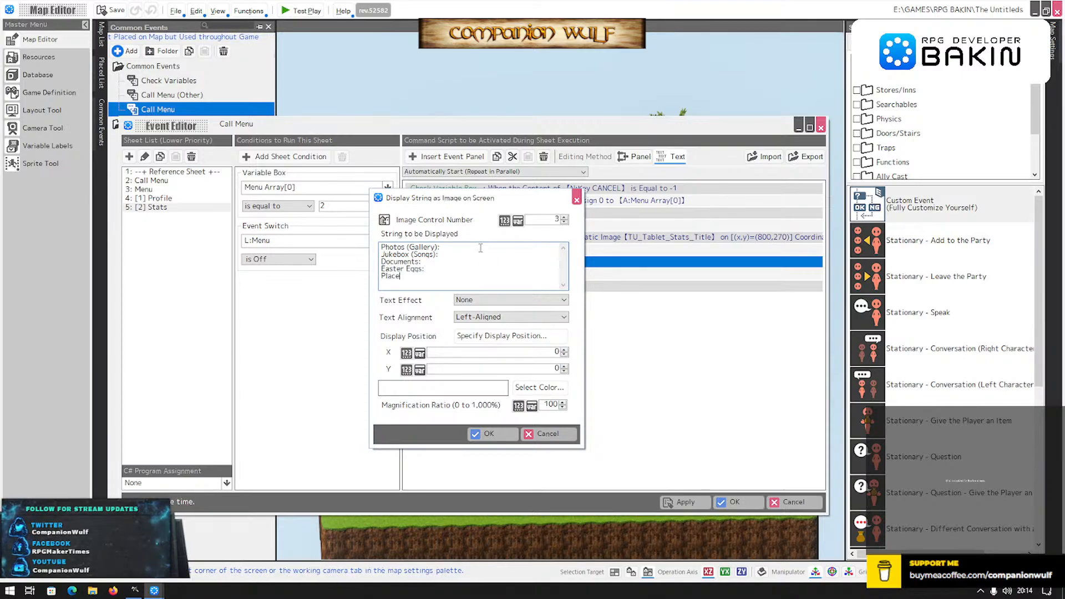
type("s Found: ")
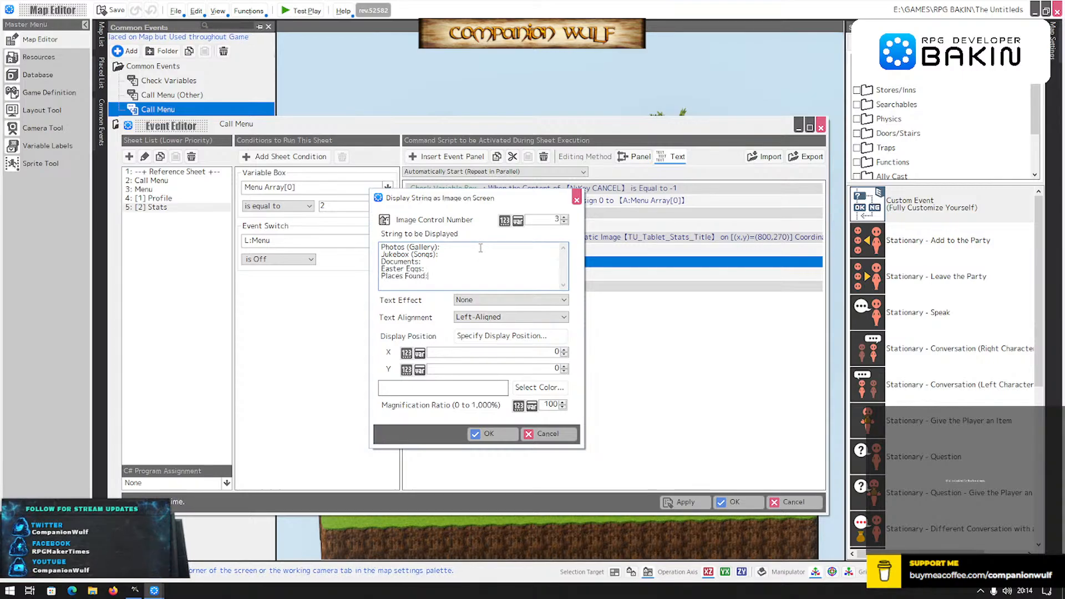
type("Chapters")
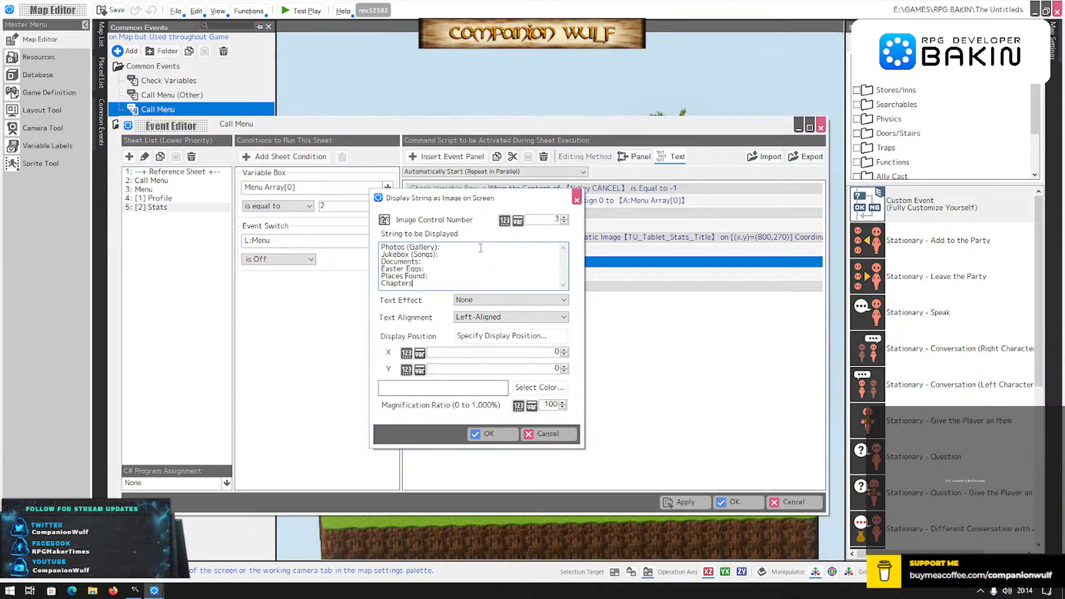
type(":")
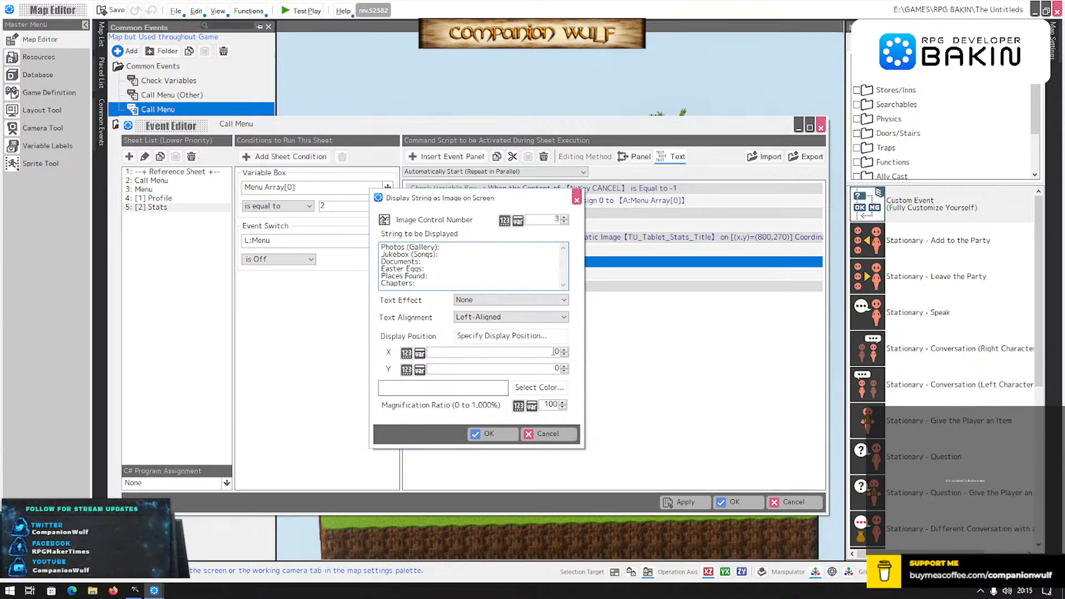
Set the string's display position to X 240 and Y 160, check its placement in the preview, and confirm the command.
left_click(542, 353)
type("240")
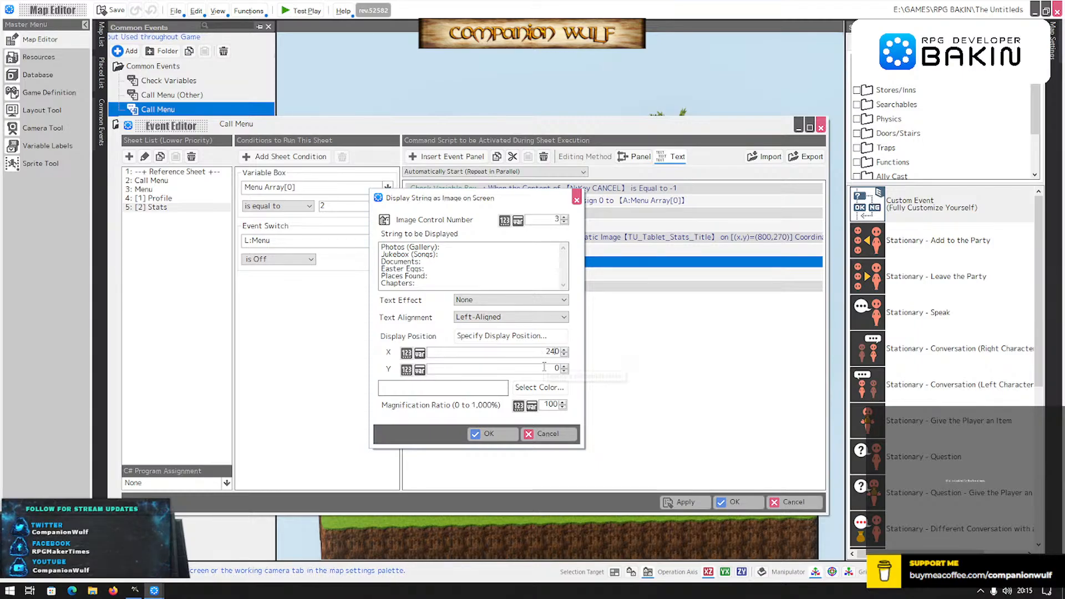
left_click(544, 367)
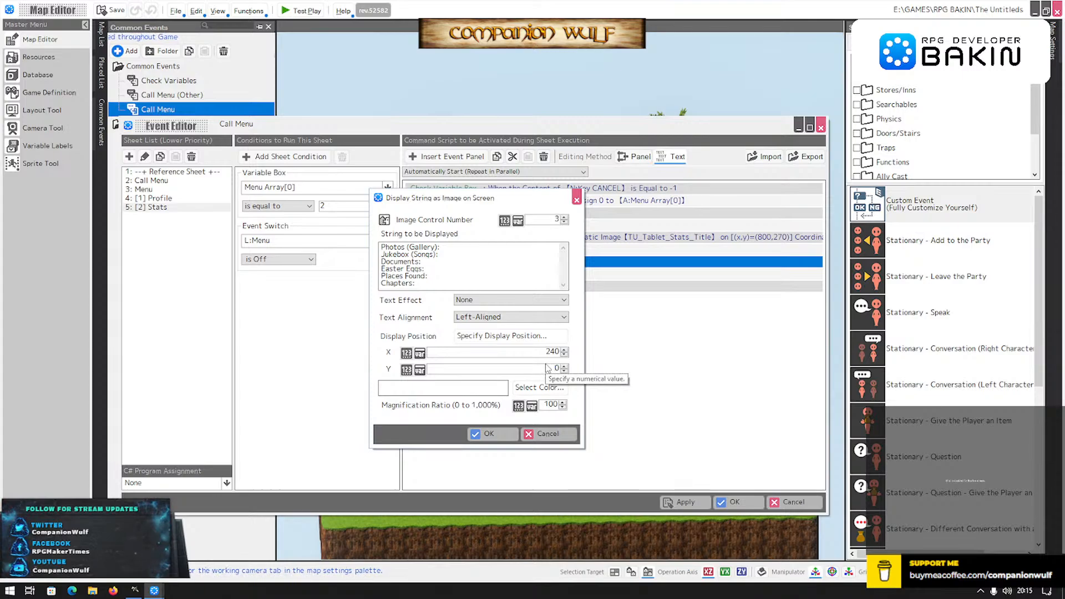
type("1")
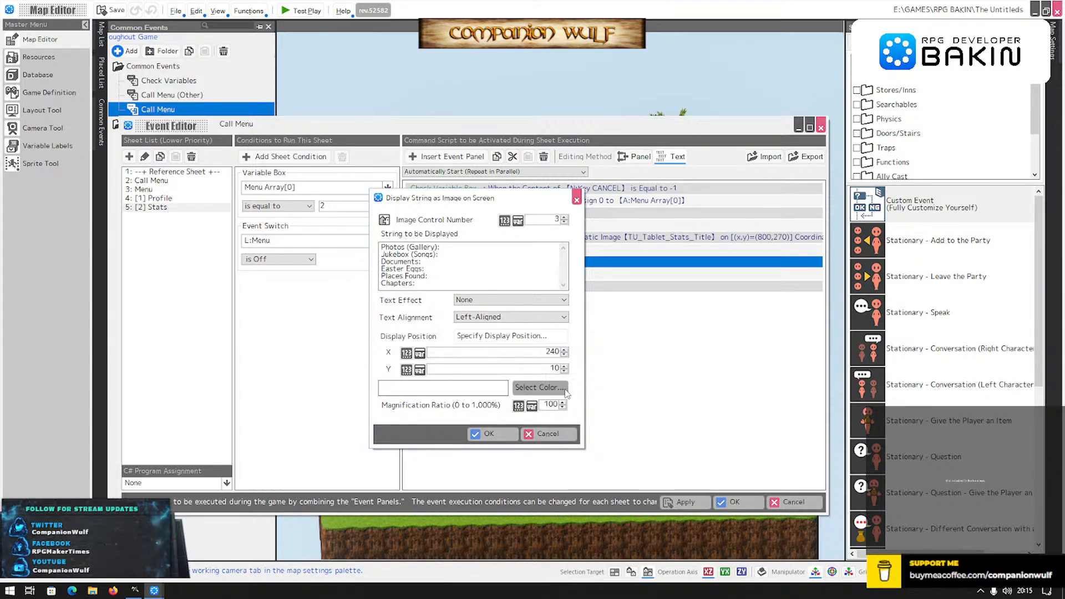
type("6")
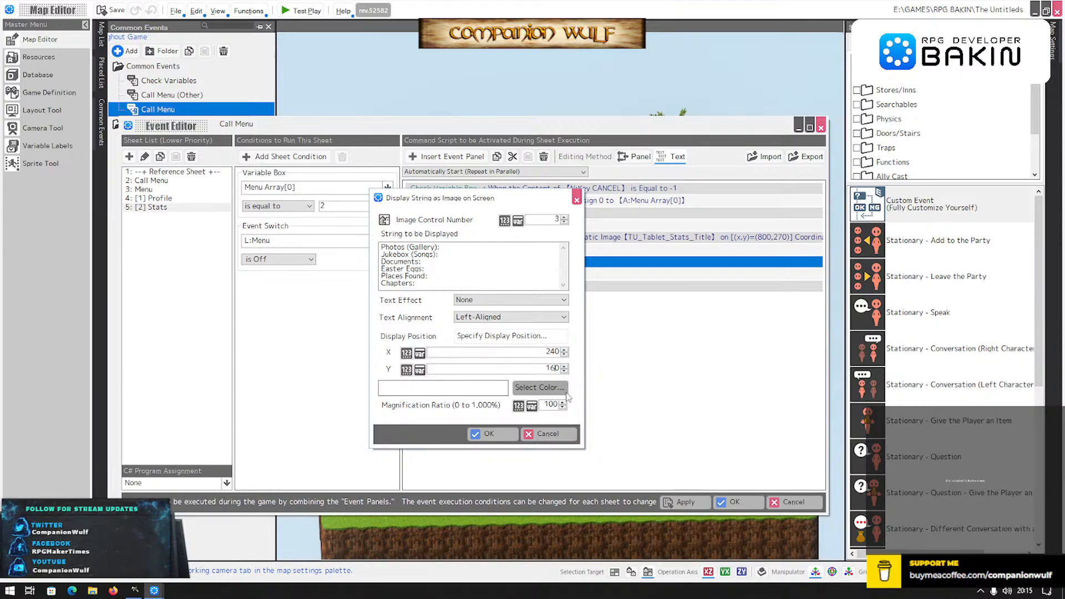
left_click(505, 337)
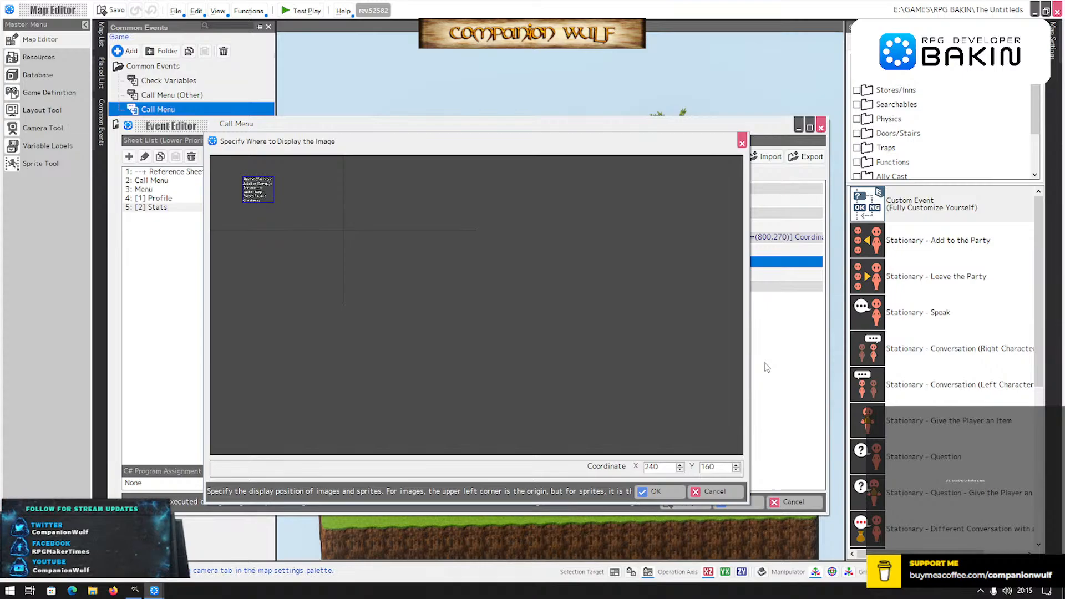
left_click(715, 492)
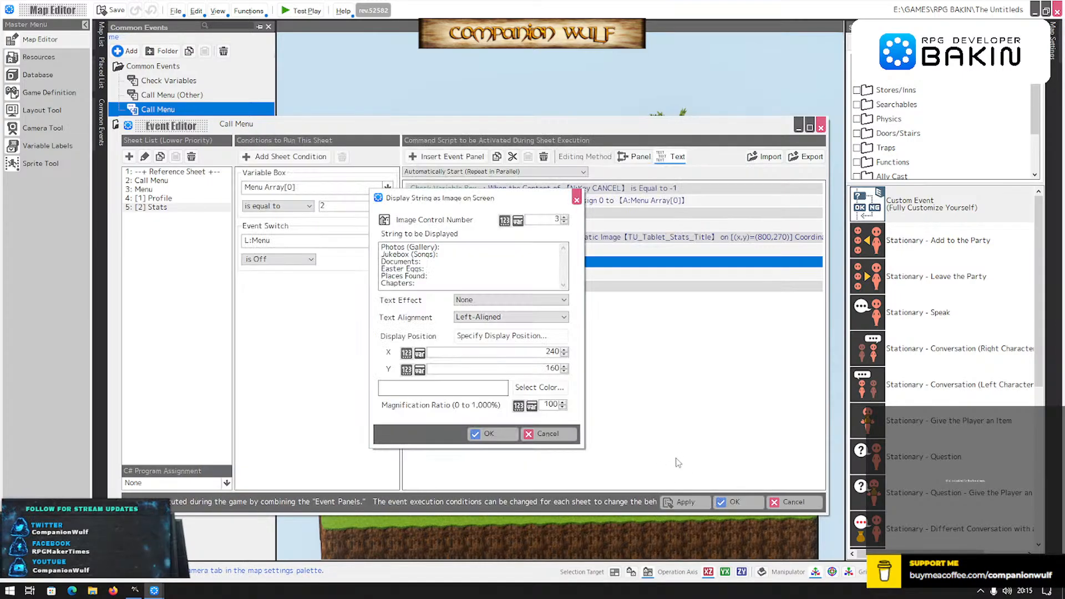
left_click(502, 439)
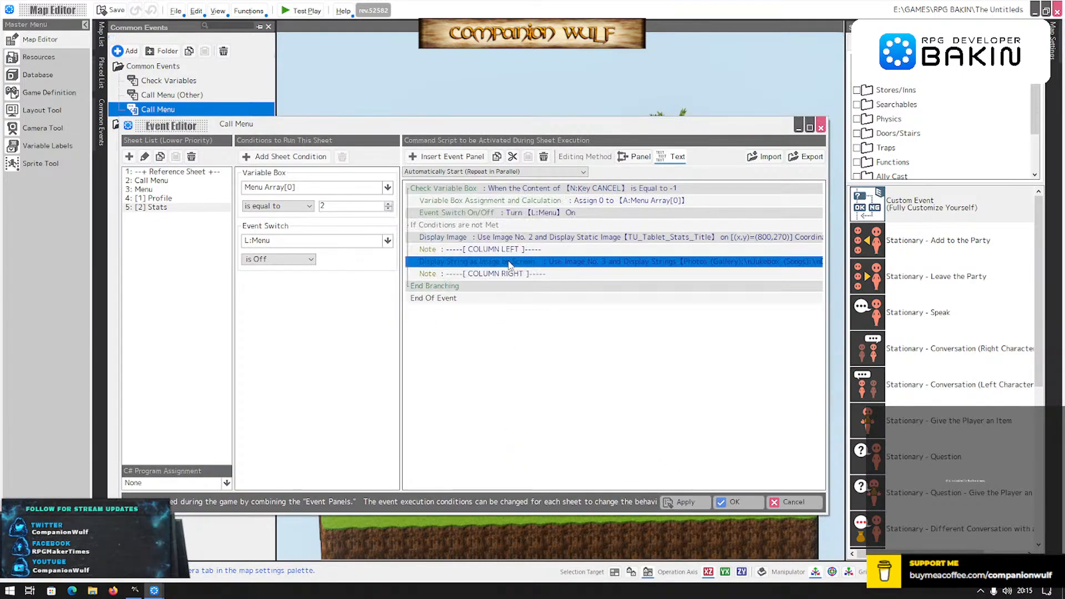
Place a copy of the Display String as Image on Screen command below the COLUMN RIGHT note, inside the not-met branch.
left_click(496, 156)
left_click(486, 298)
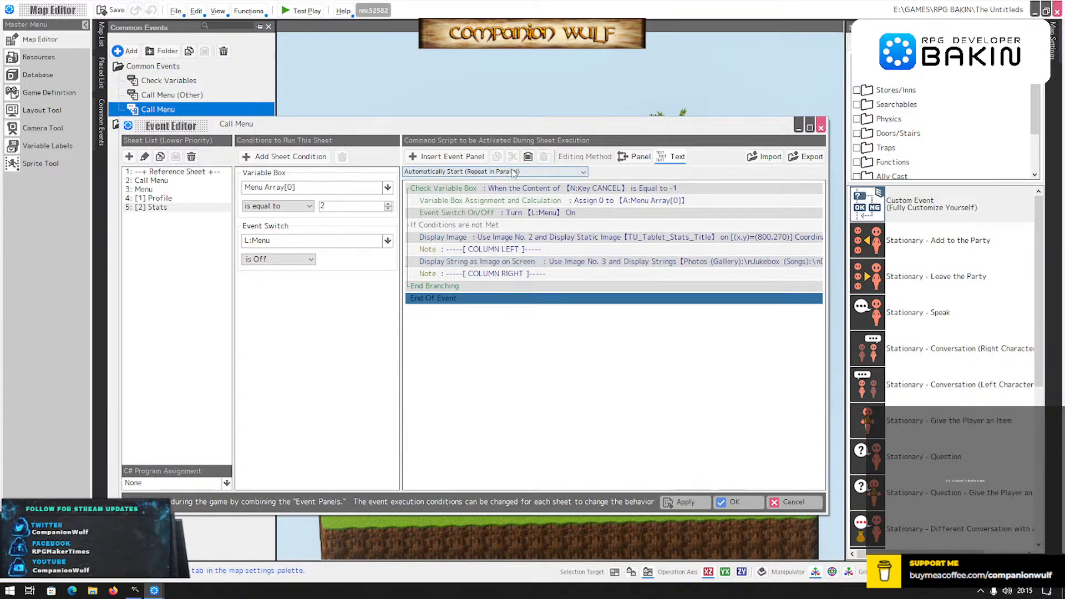
left_click(528, 156)
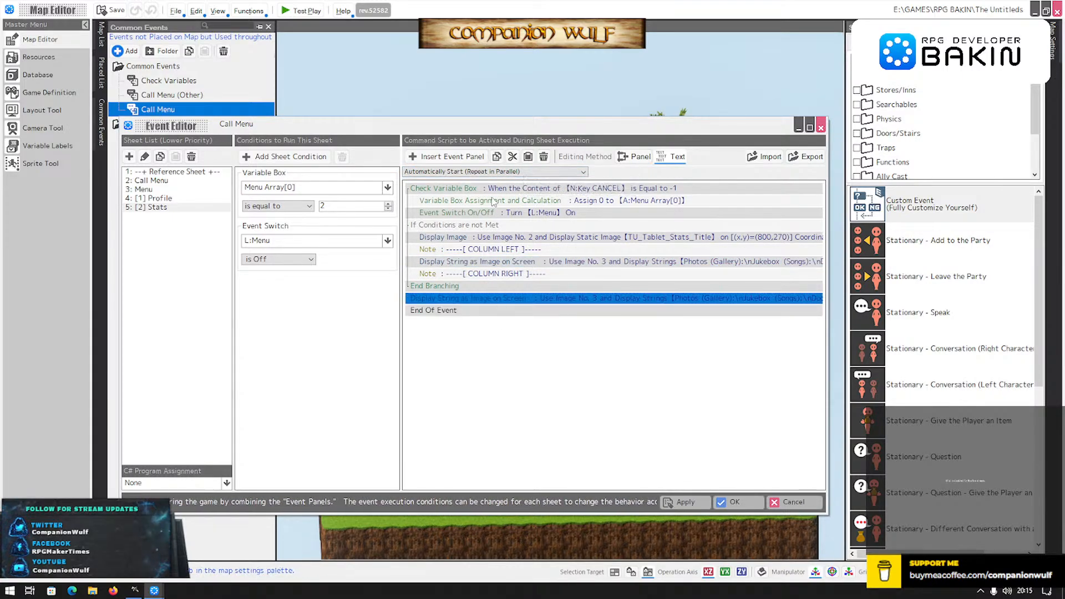
left_click(512, 156)
left_click(487, 285)
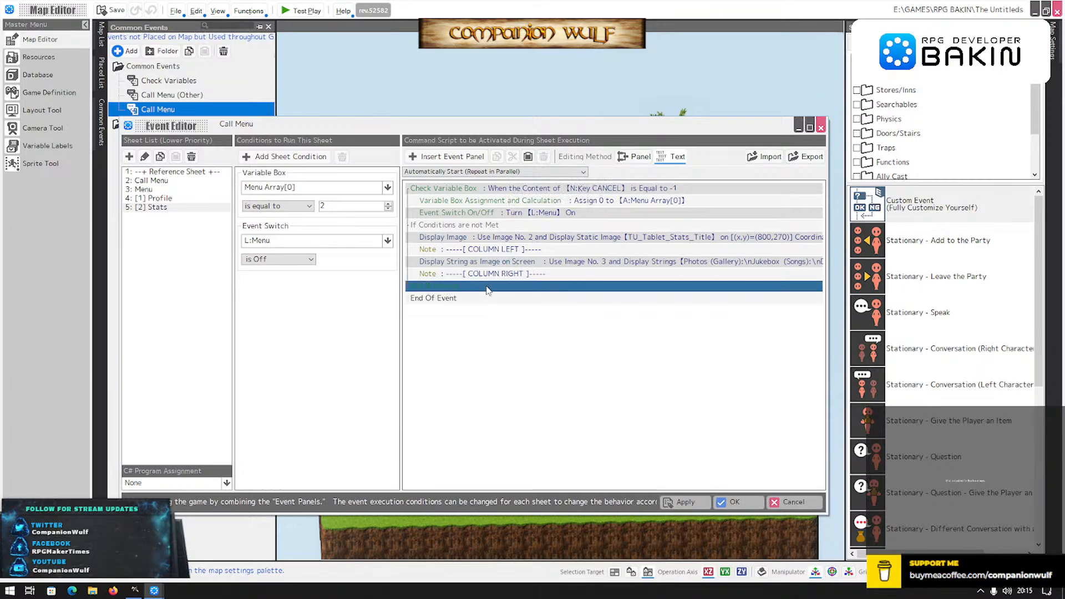
left_click(528, 156)
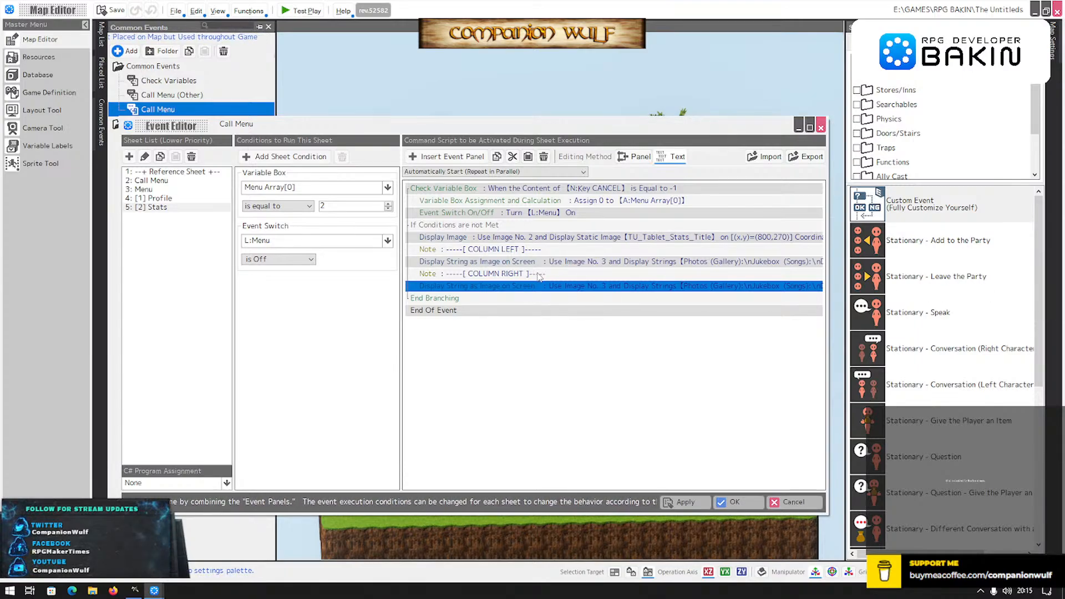
Open the copied display string command for editing and set its Image Control Number to 5.
double_click(552, 287)
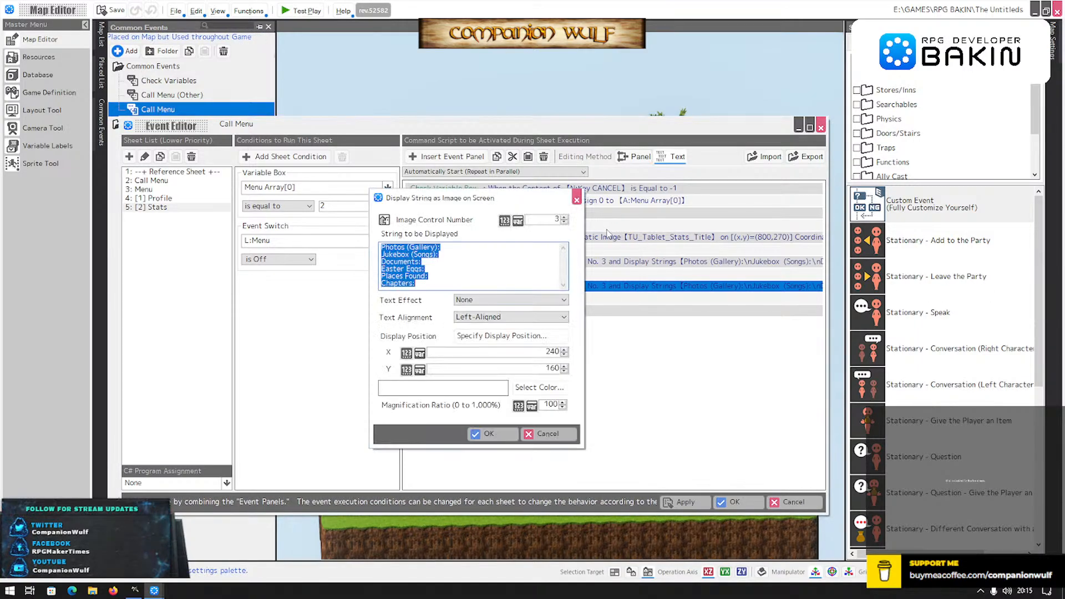
left_click(563, 218)
left_click(563, 217)
Replace the copied string with the lines "Achievements:", "Trophies:", "Secrets:", "Puzzle Pieces:", "Backgrounds:" and "Posters:".
left_click(457, 260)
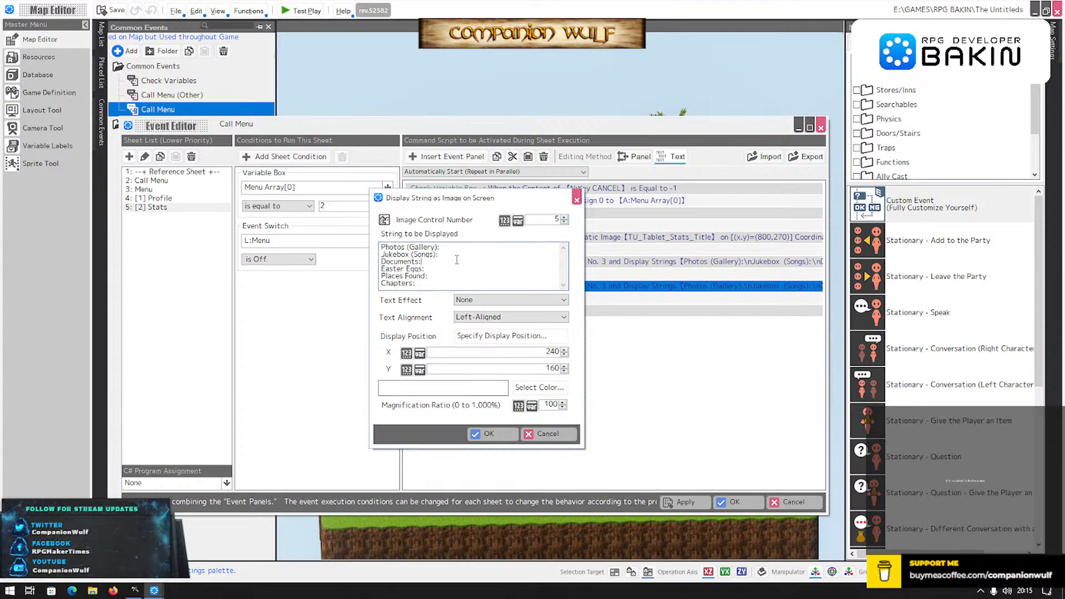
key("ctrl+a")
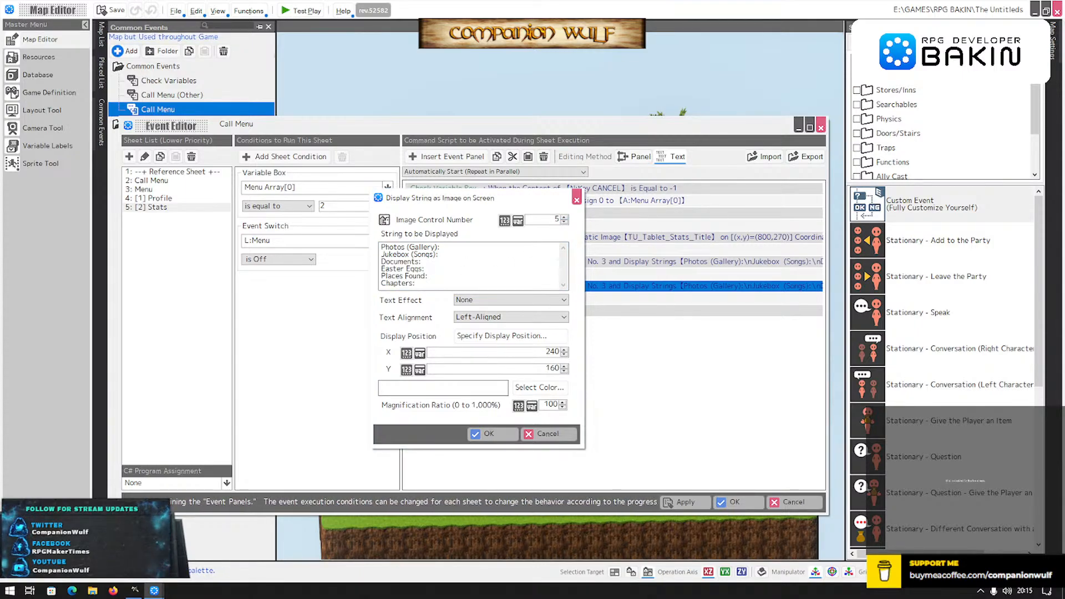
left_click(436, 262)
key("ctrl+a")
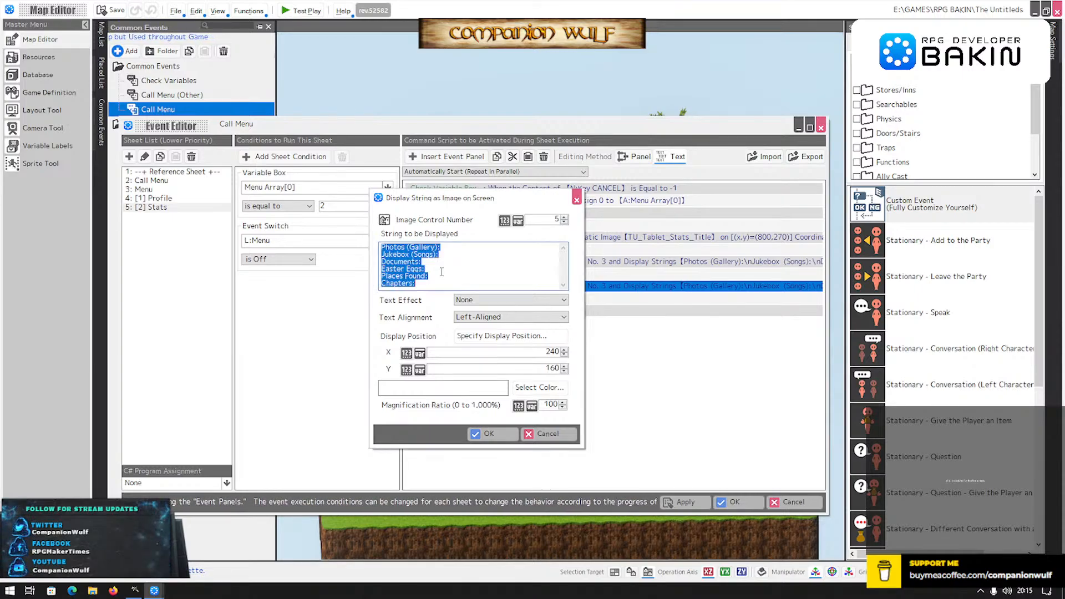
type("Achievem")
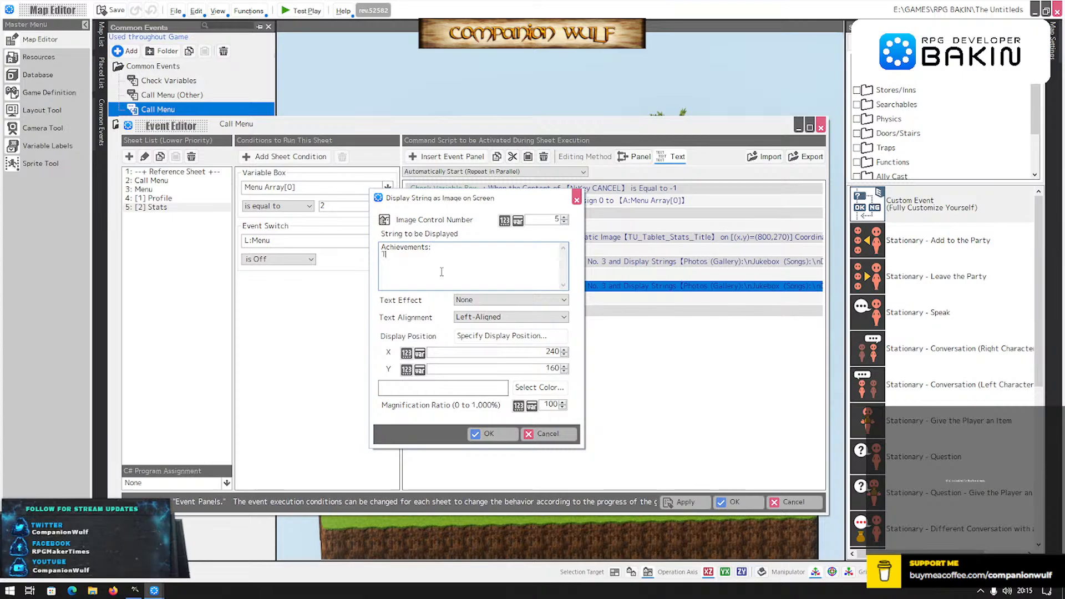
type("ents: Trophies")
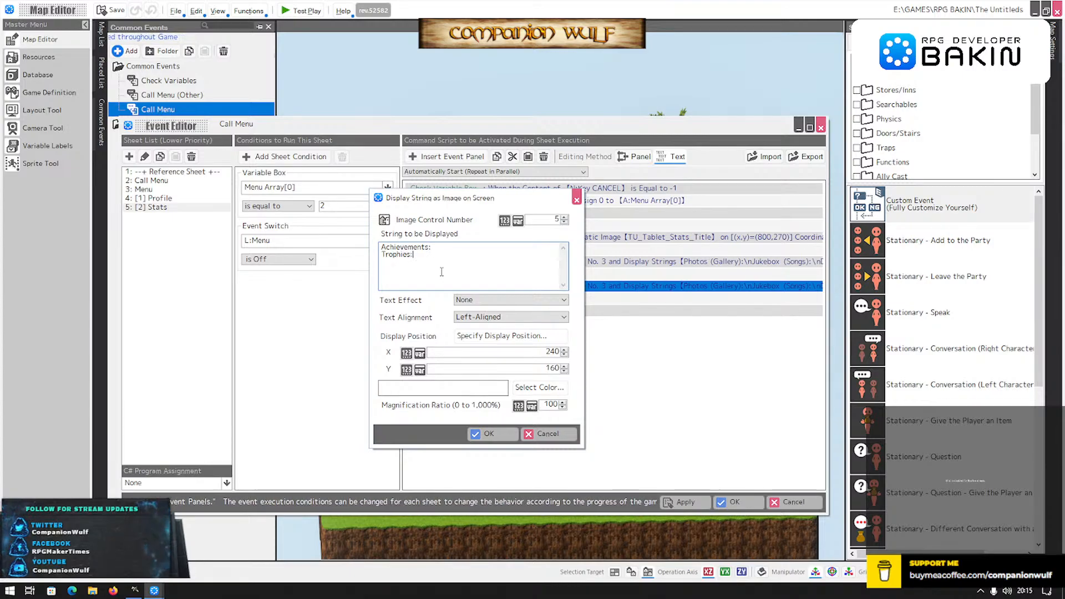
type(": Secret")
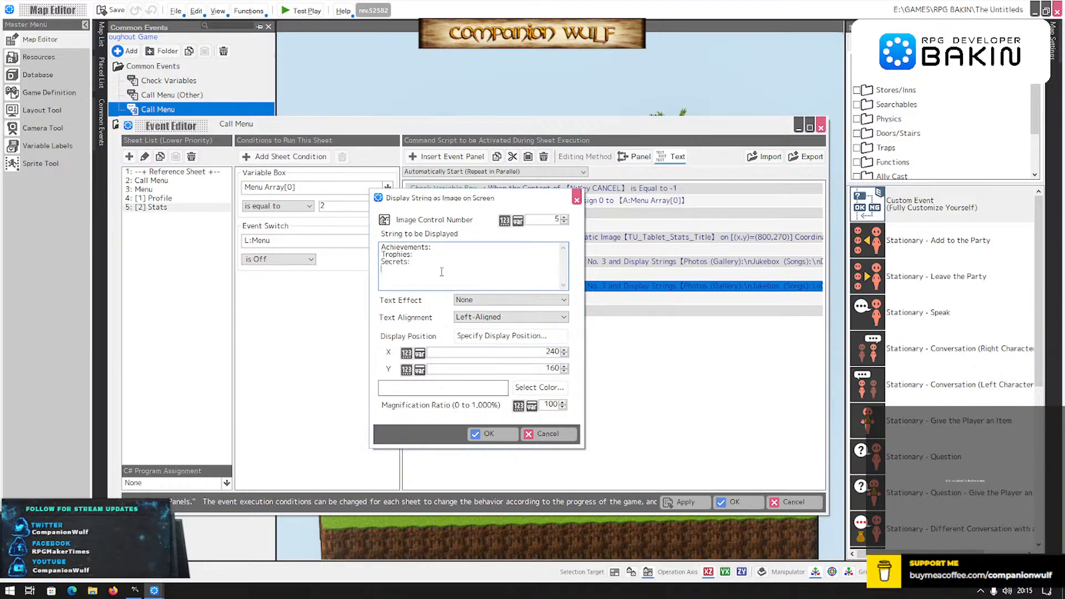
type("s: Puzz")
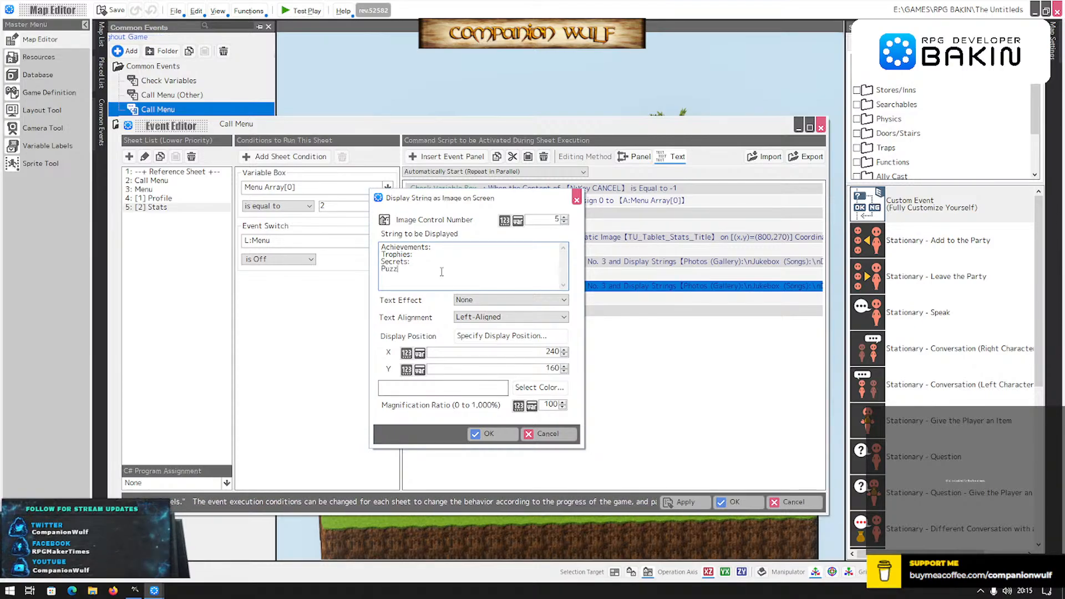
type("le")
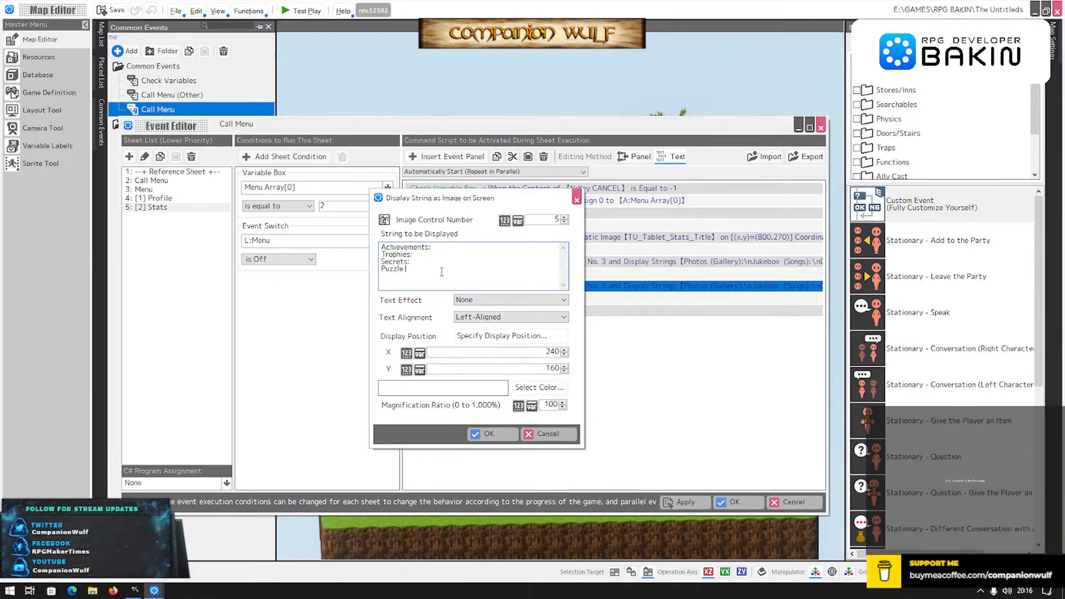
type("Pieces")
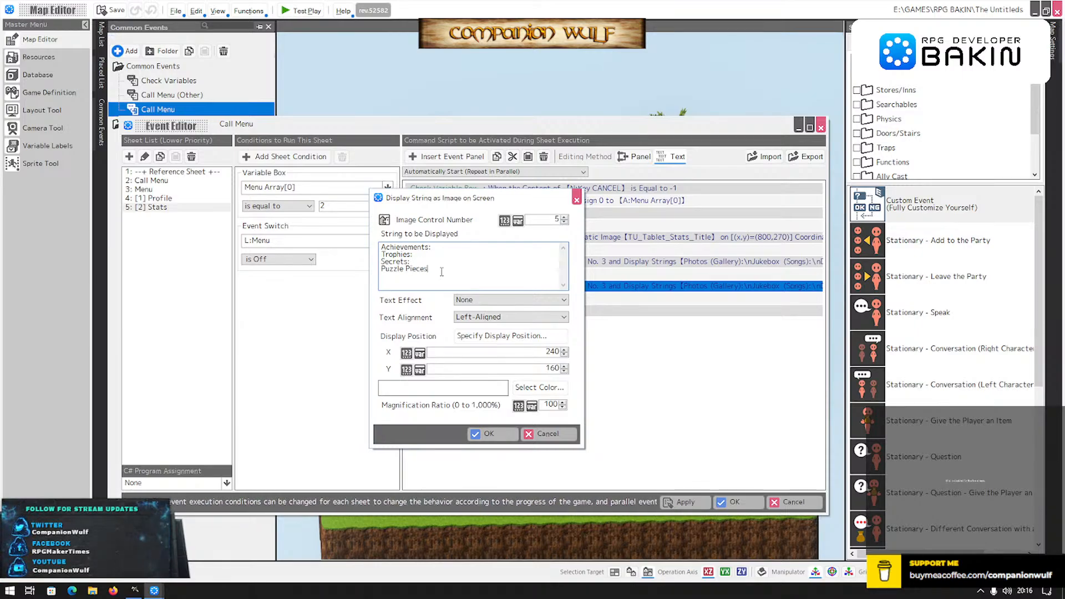
type(":")
key("Return")
type("Ba")
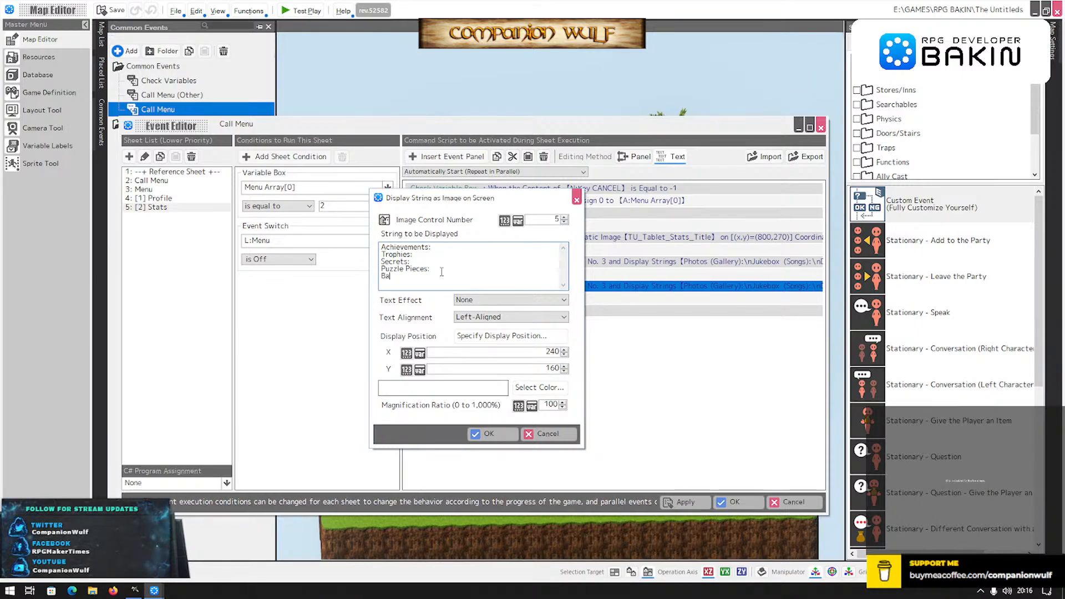
type("ckgrounds:")
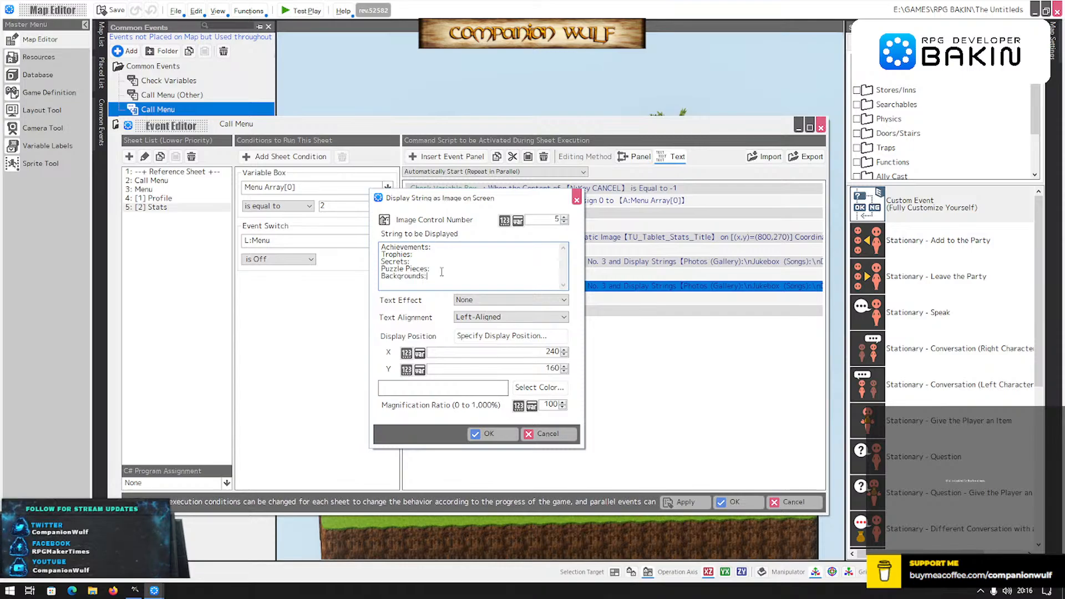
key("Return")
type("Posters:")
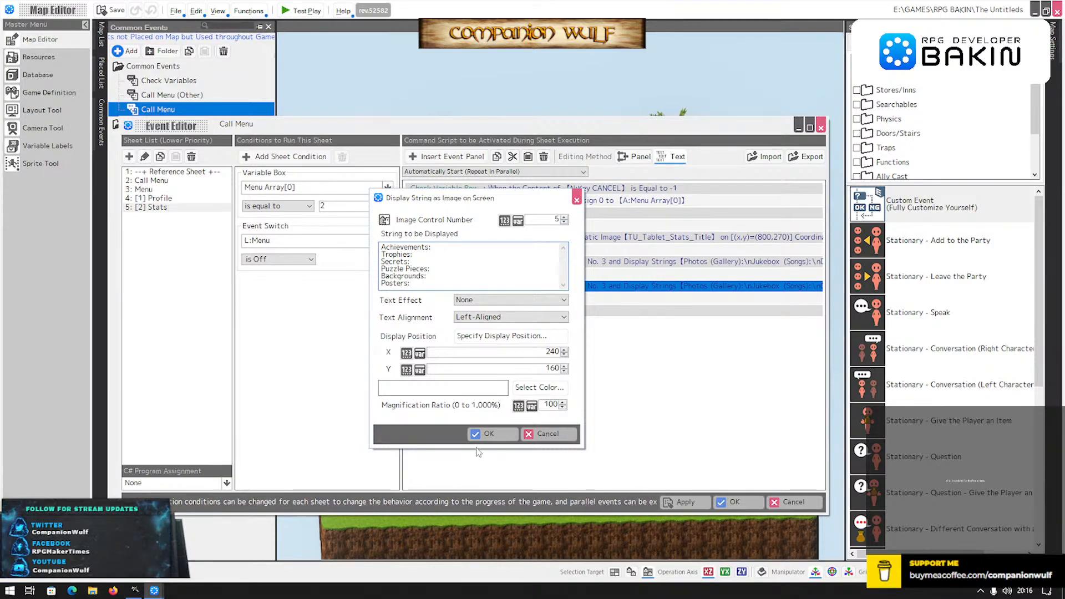
Set the right column label string's display position to X 640, keeping Y 160, and confirm the command.
left_click(510, 336)
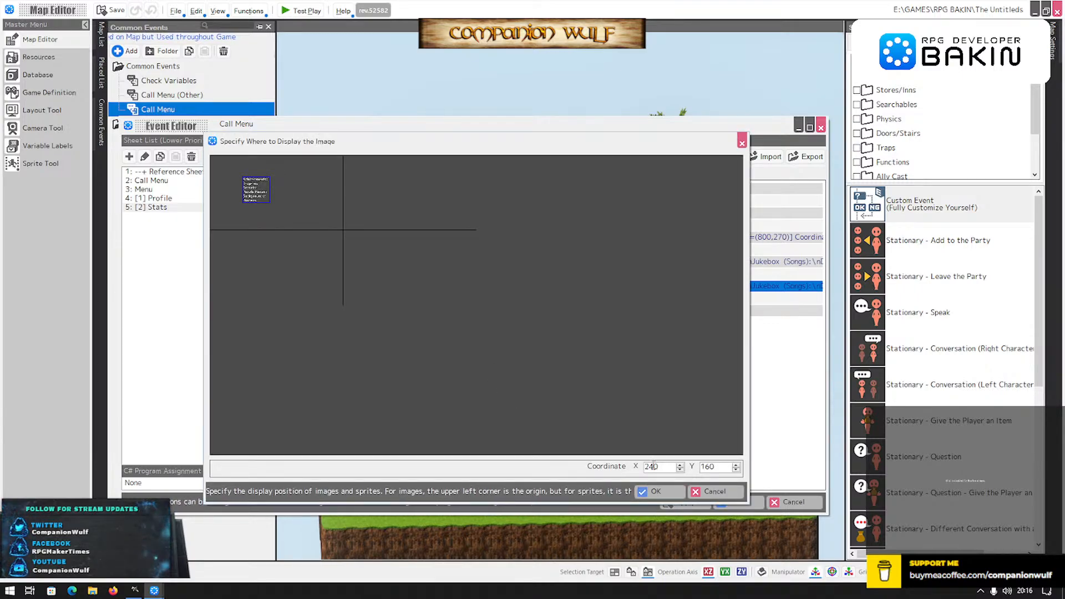
type("5")
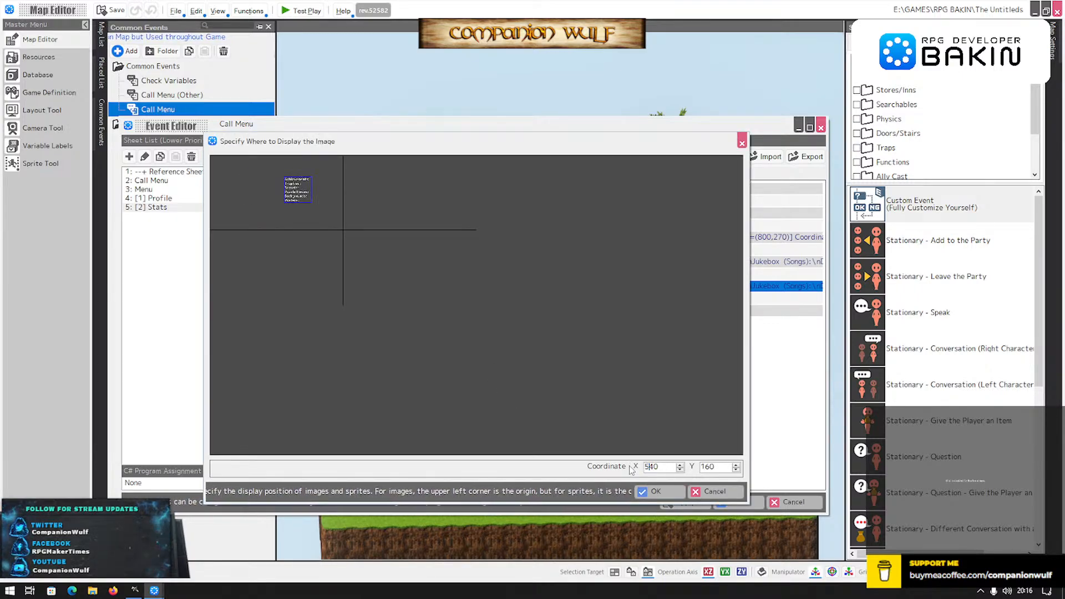
left_click_drag(649, 466, 625, 470)
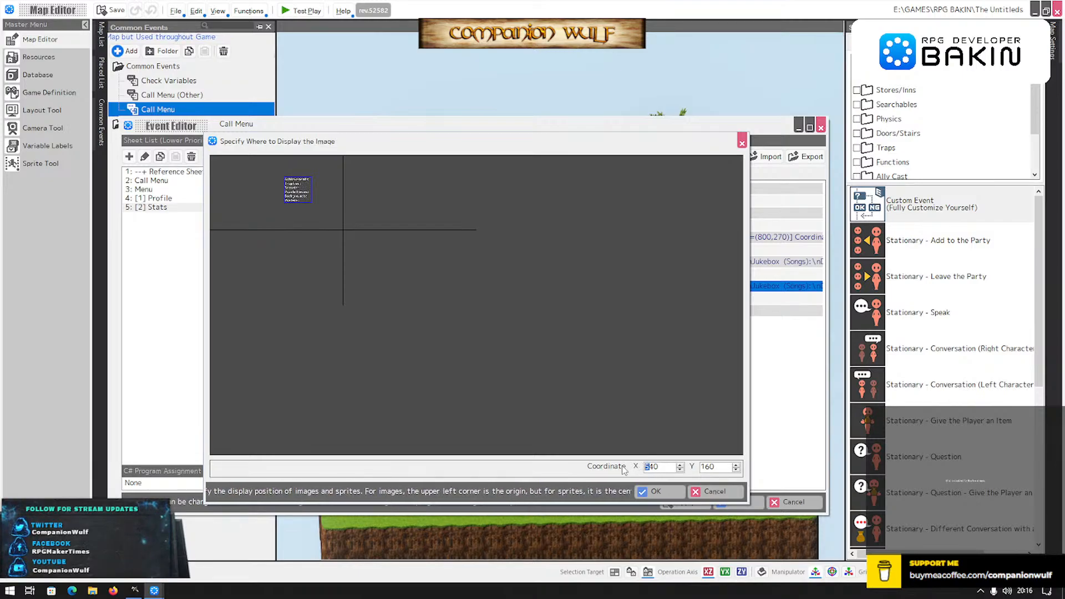
type("6")
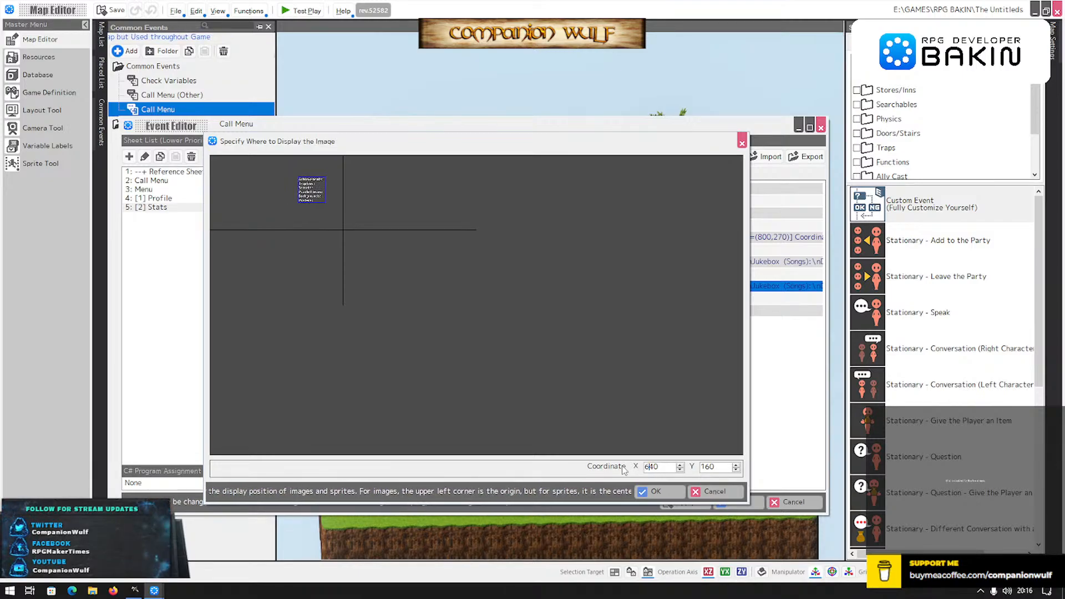
left_click(650, 491)
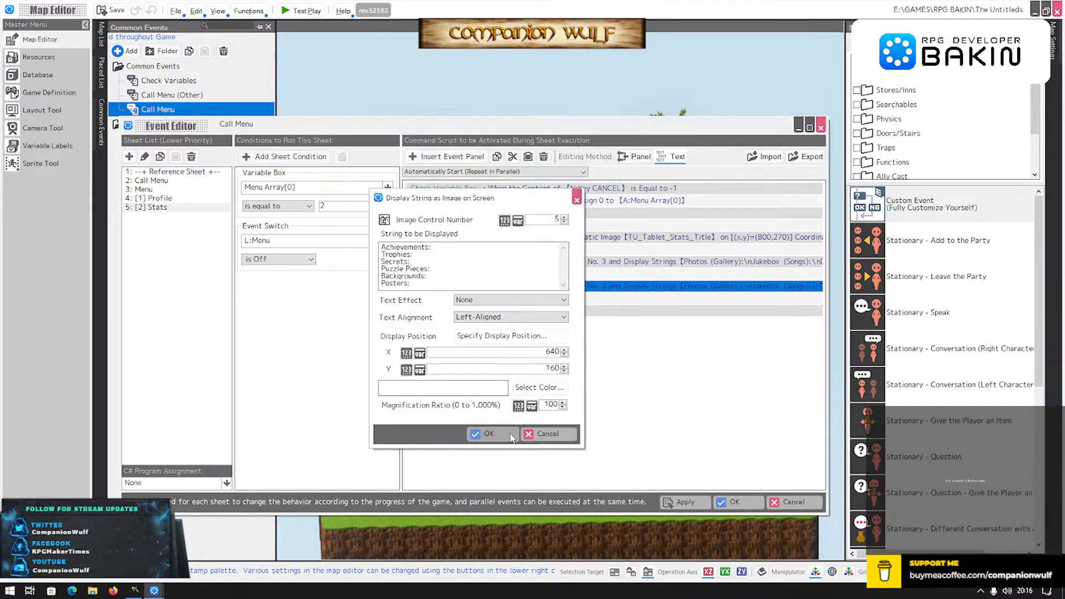
left_click(491, 433)
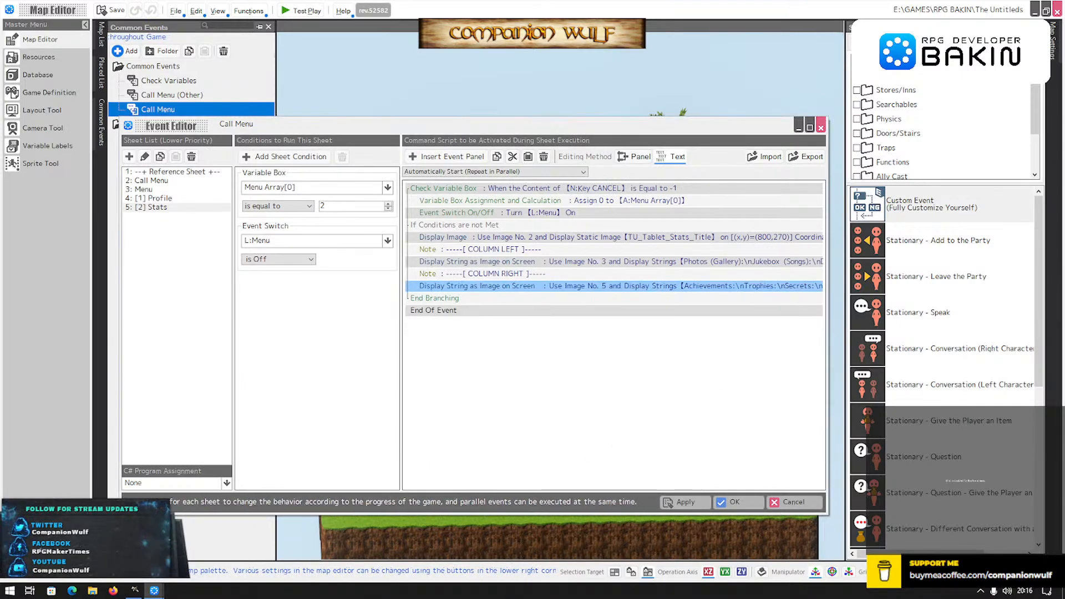
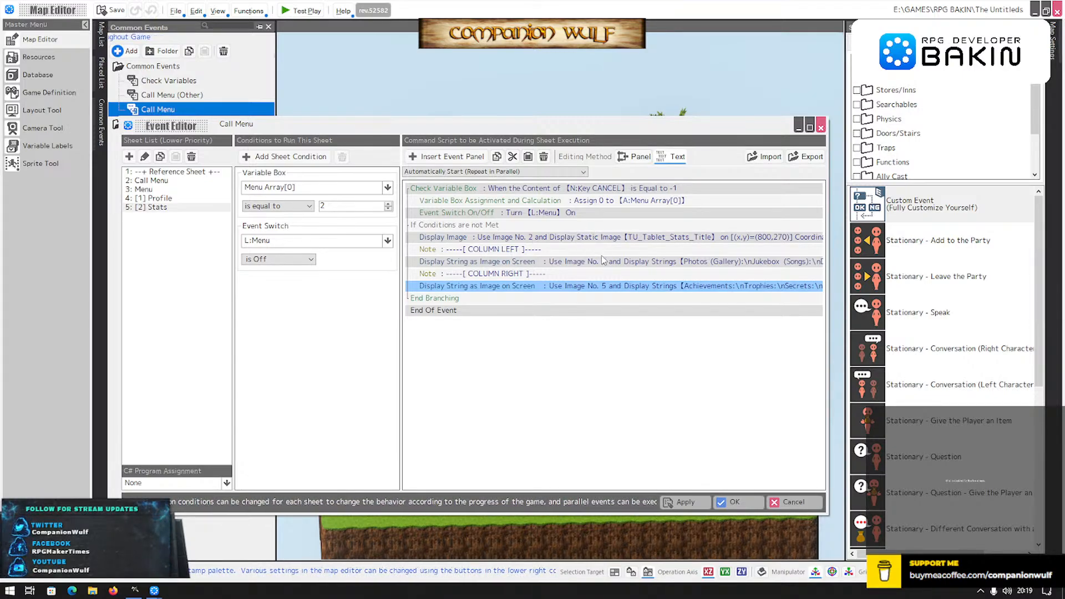
Duplicate the Photos (Gallery) display string command below the COLUMN LEFT note and open the copy for editing.
left_click(512, 263)
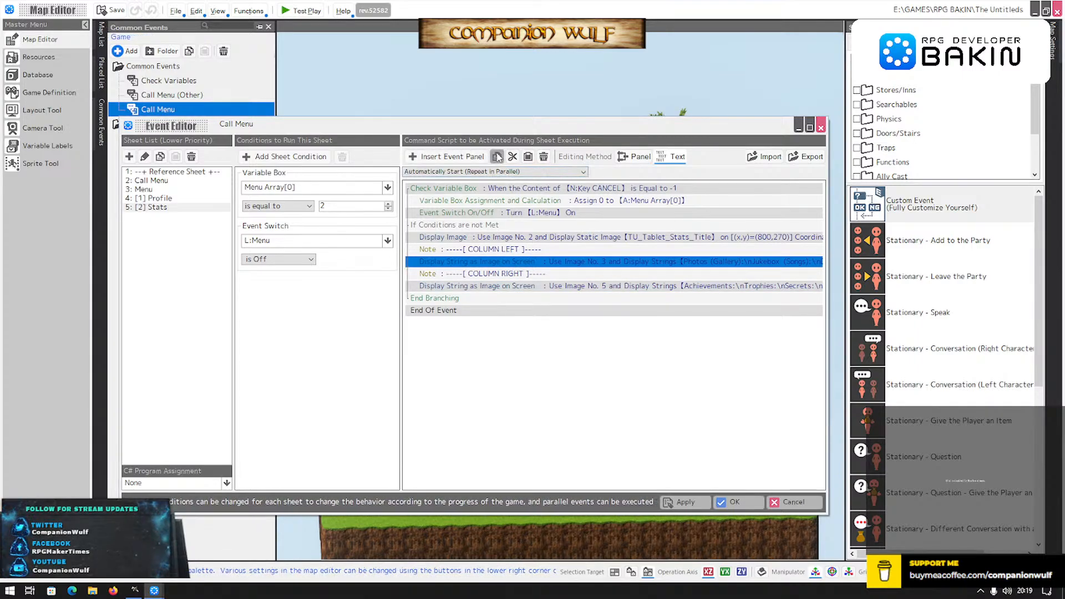
left_click(529, 157)
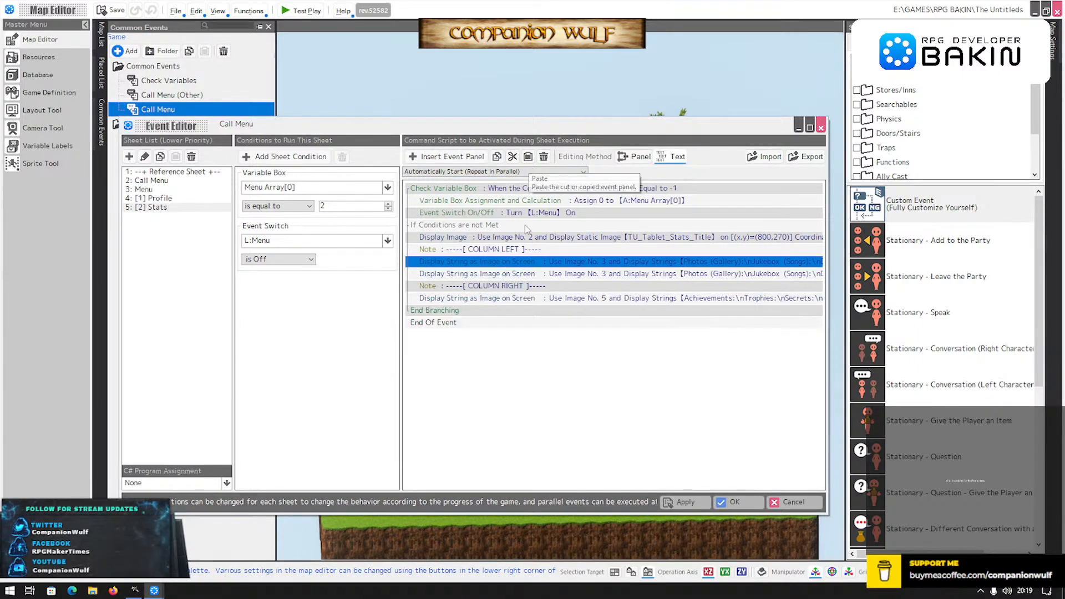
double_click(549, 275)
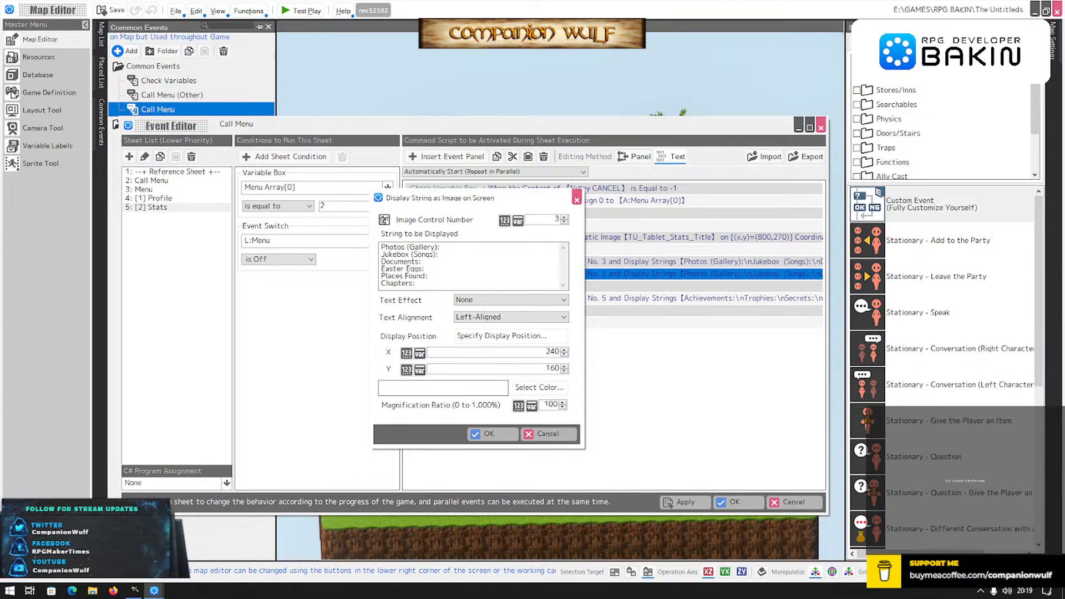
Replace the copied string with lines formatted "\c[FFFF00]\$[#Photos]\c / 12", using #Songs / 15, #Docs / 30, #Eggs / 12, #Places / 15 and #Chapters / 8 for the rest.
left_click(434, 275)
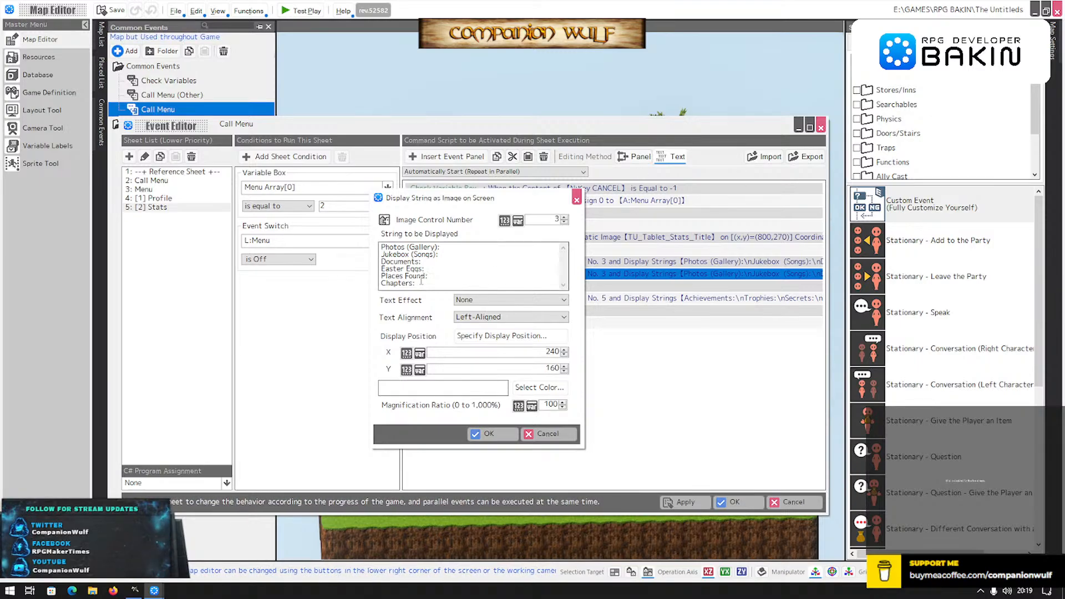
key("ctrl+a")
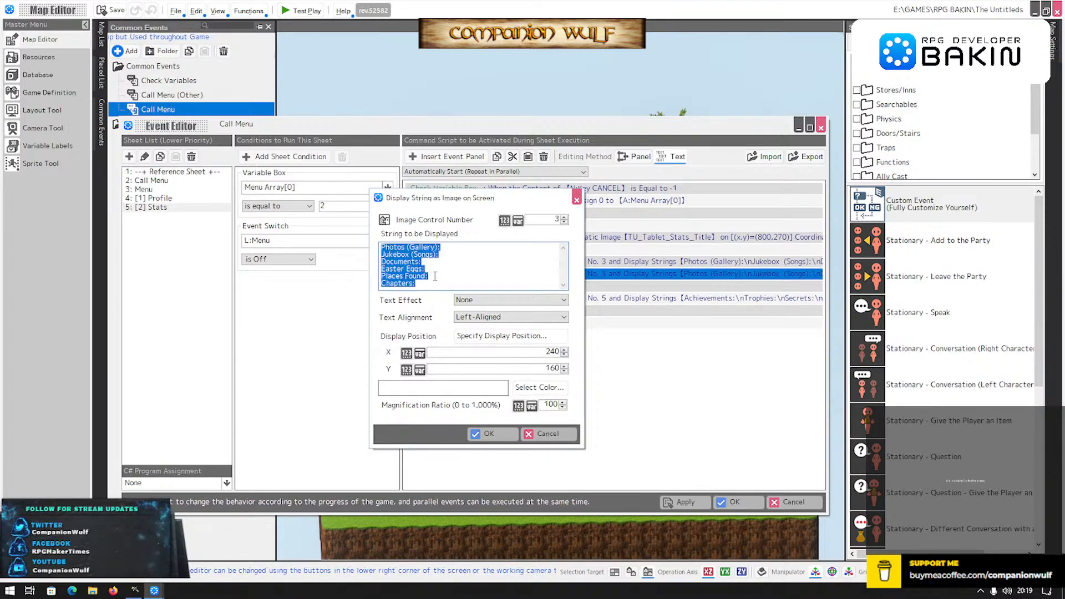
type("\\c[FFFF00]\\$[#Photos]\\c / 12 \\c[FFFF00]\\$[#Songs]\\c / 15 \\c[FFFF00]\\$[#Docs]\\c / 30 \\c[FFFF00]\\$[#Eggs]\\c / 12 \\c[FFFF00]\\$[#Places]\\c / 15 \\c[FFFF00]\\$[#Chapters]\\c / 8")
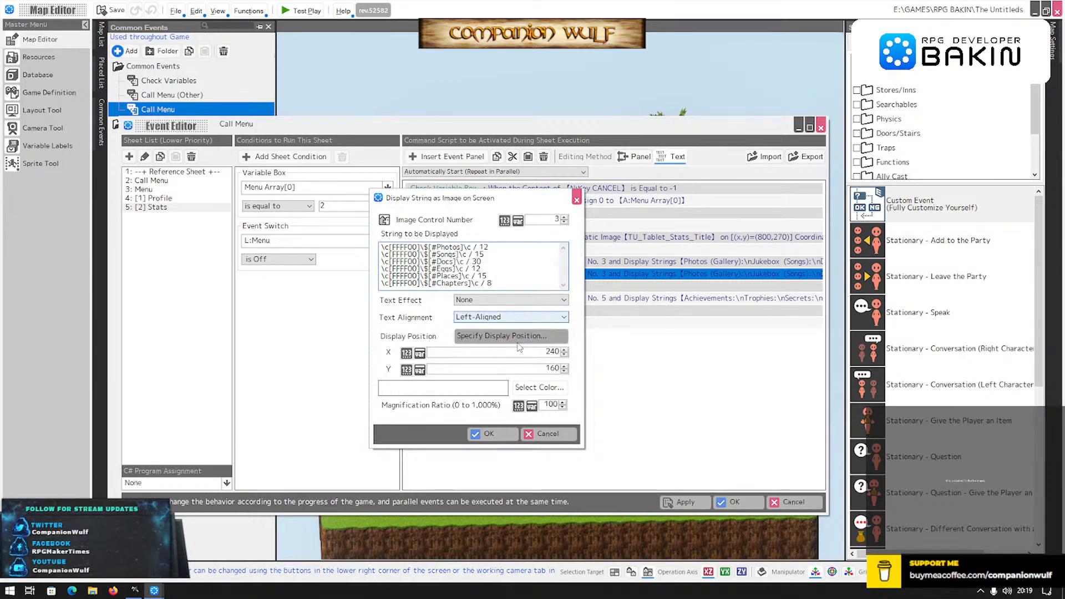
Set the left column counter string's display position to X 476 and confirm the command.
double_click(549, 351)
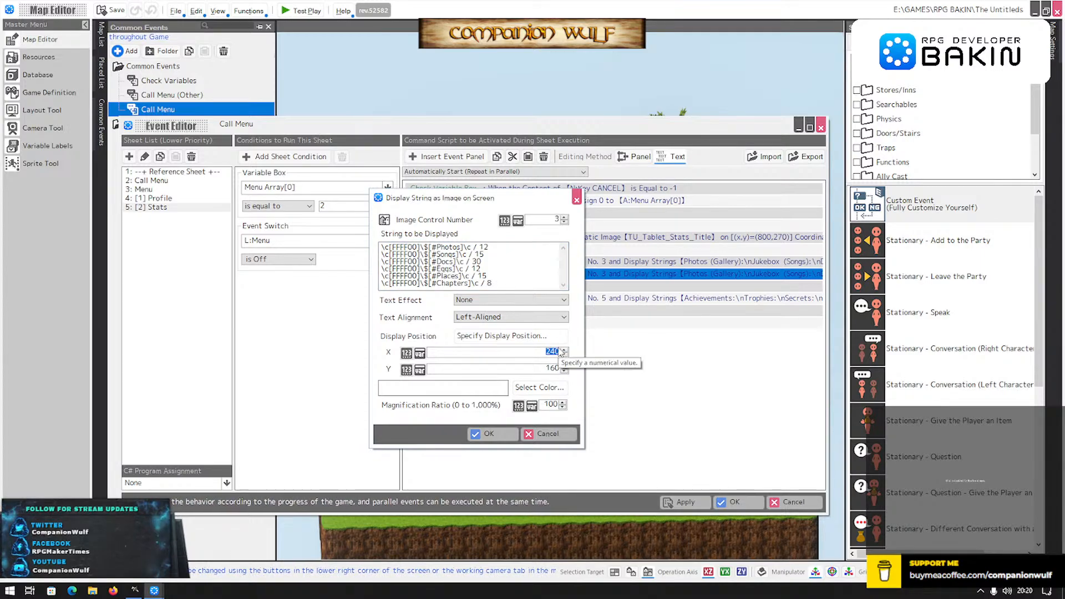
type("476")
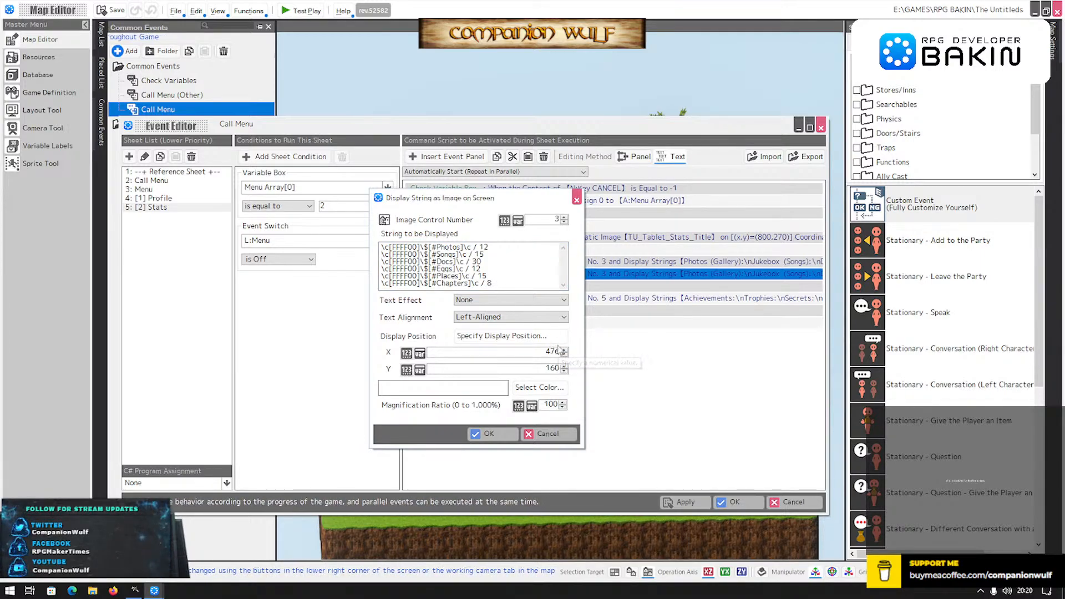
left_click(498, 433)
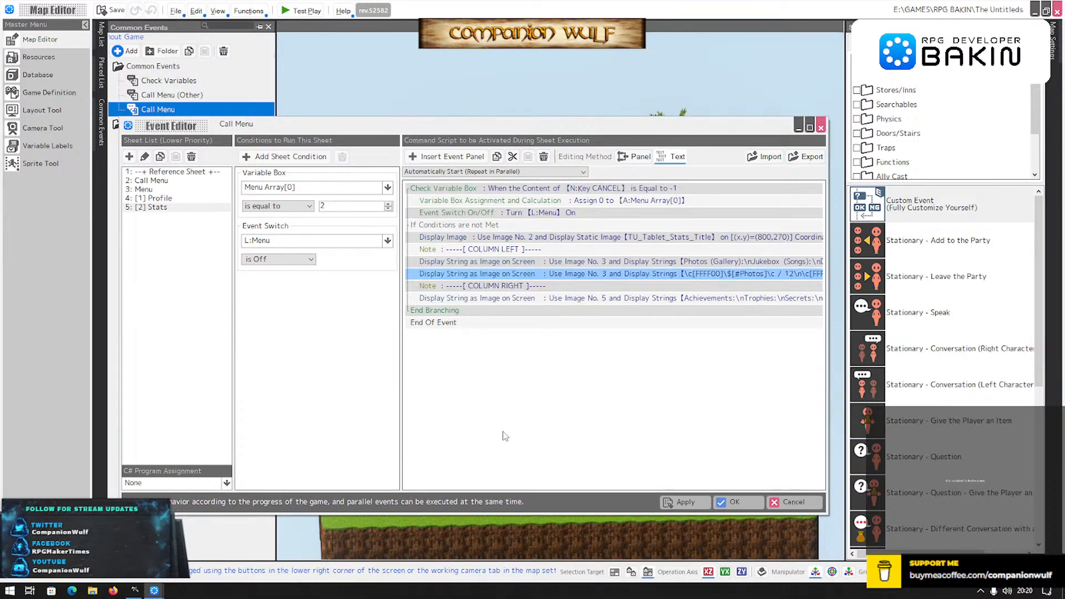
Copy the left column counter string command for reuse and set the original's Image Control Number to 4.
left_click(533, 275)
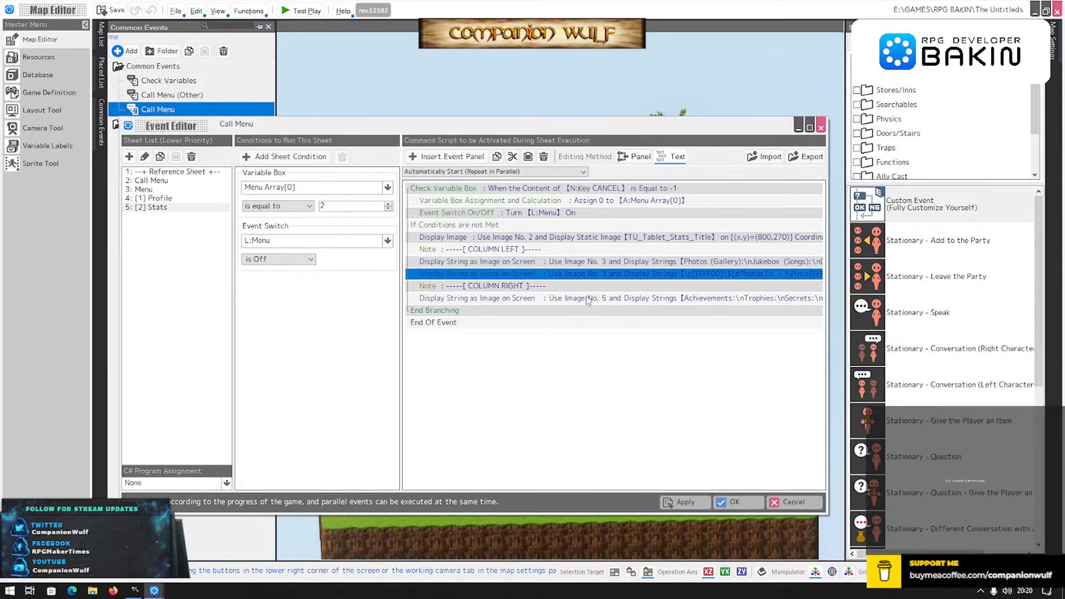
double_click(604, 275)
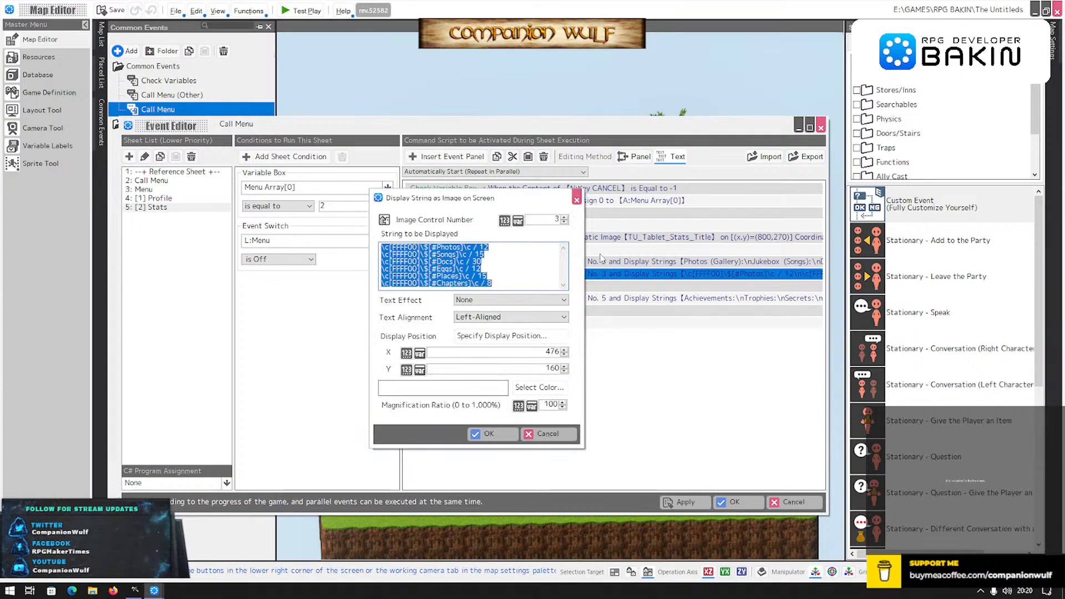
left_click(564, 217)
left_click(488, 433)
Place the copied counter command below the Achievements label string, before End Branching, and set its Image Control Number to 6.
left_click(495, 312)
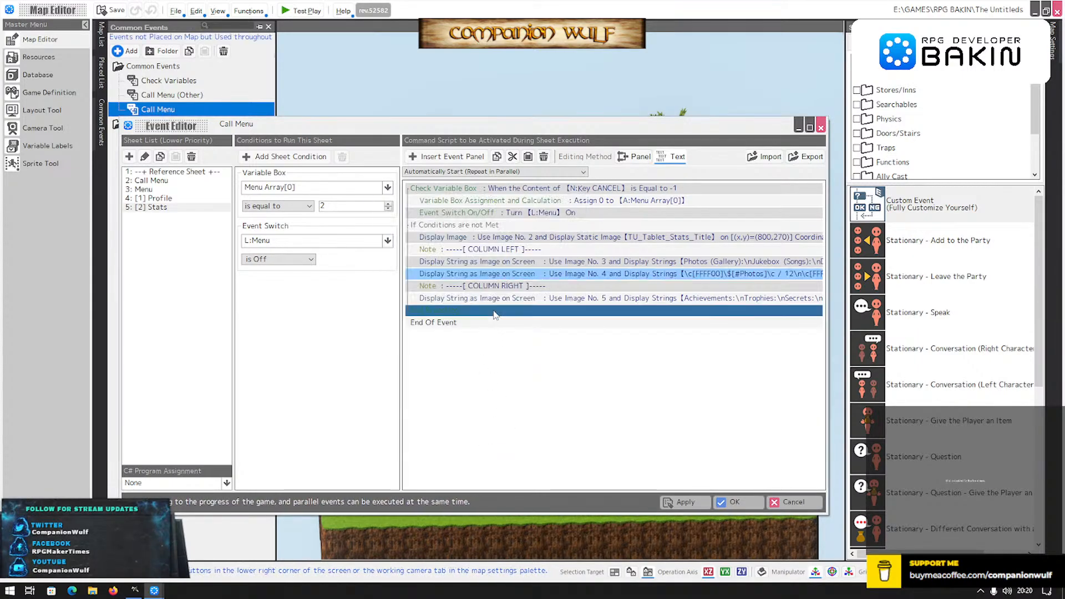
left_click(528, 156)
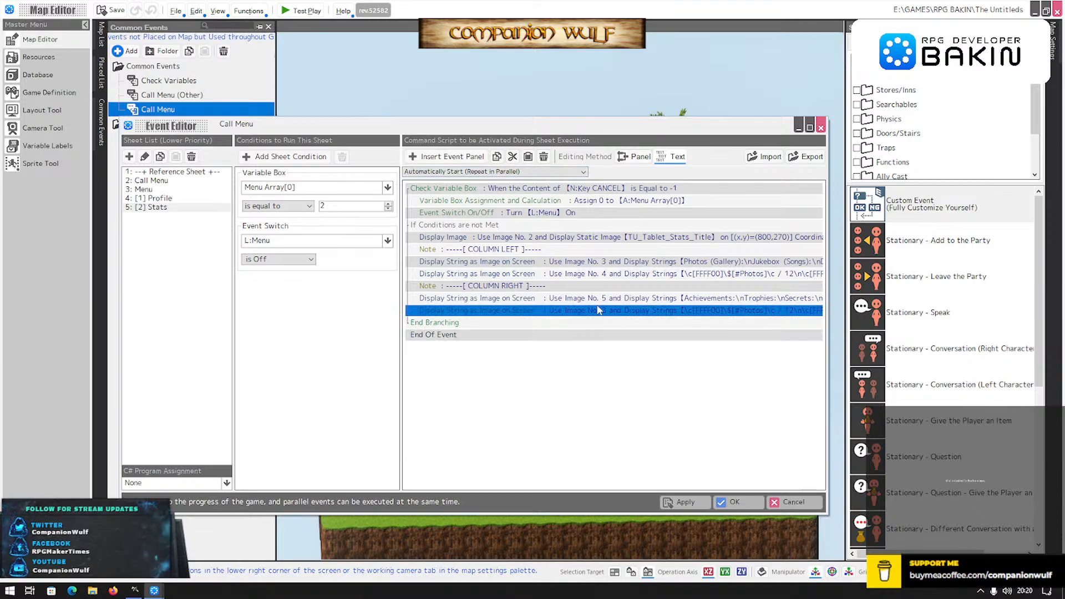
double_click(597, 309)
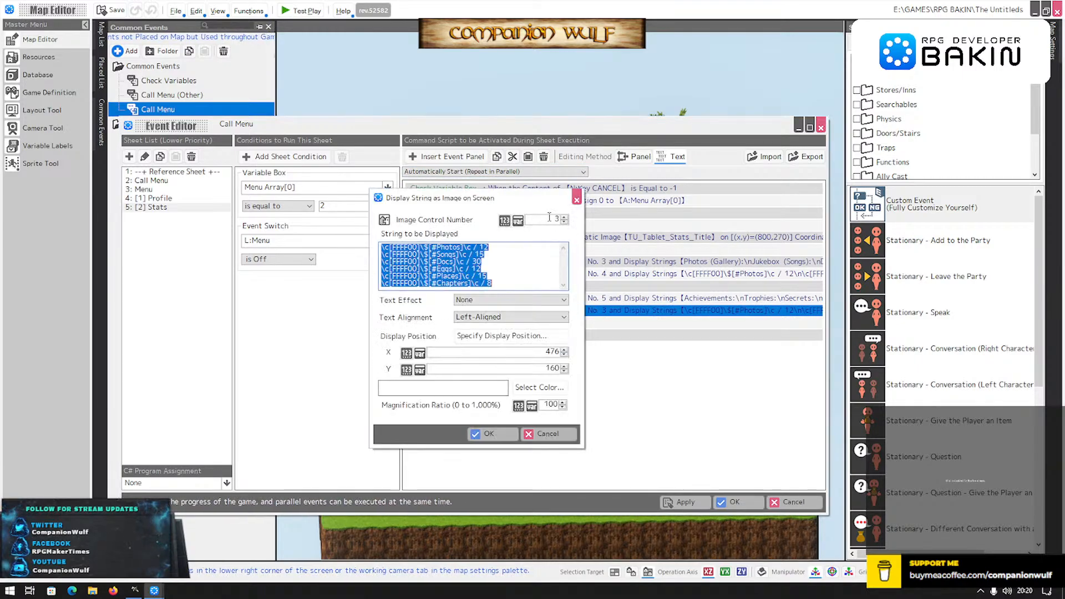
left_click(549, 219)
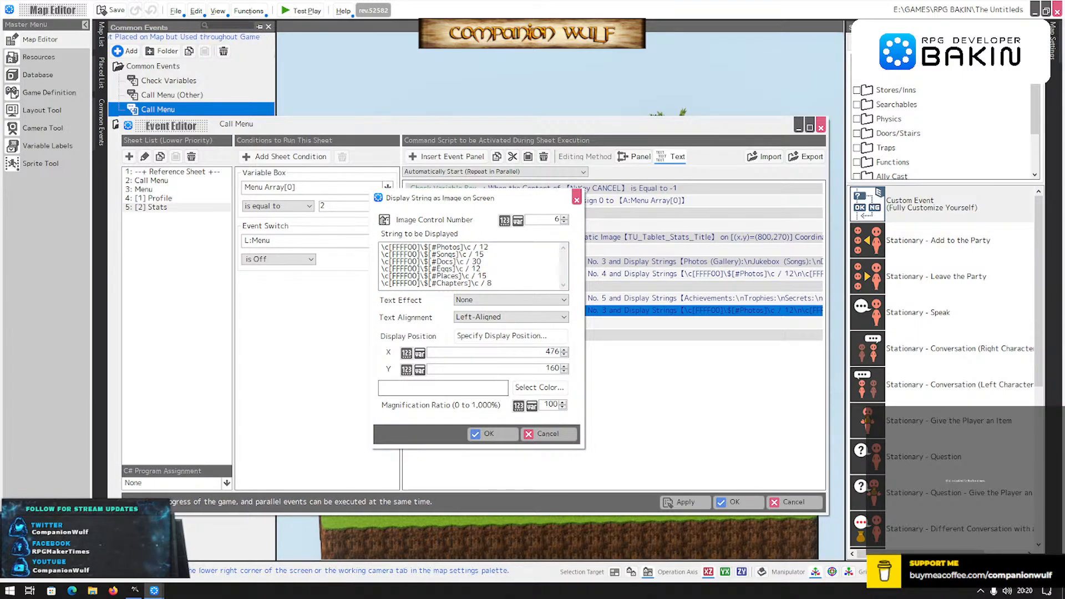
Replace the string with lines formatted "\c[FFFF00]\$[#Achieves]\c / 15", using #Trophy / 15, #Secrets / 12, #Puzzles / 24, #BGs / 10 and #Posters / 12 for the rest.
left_click(510, 283)
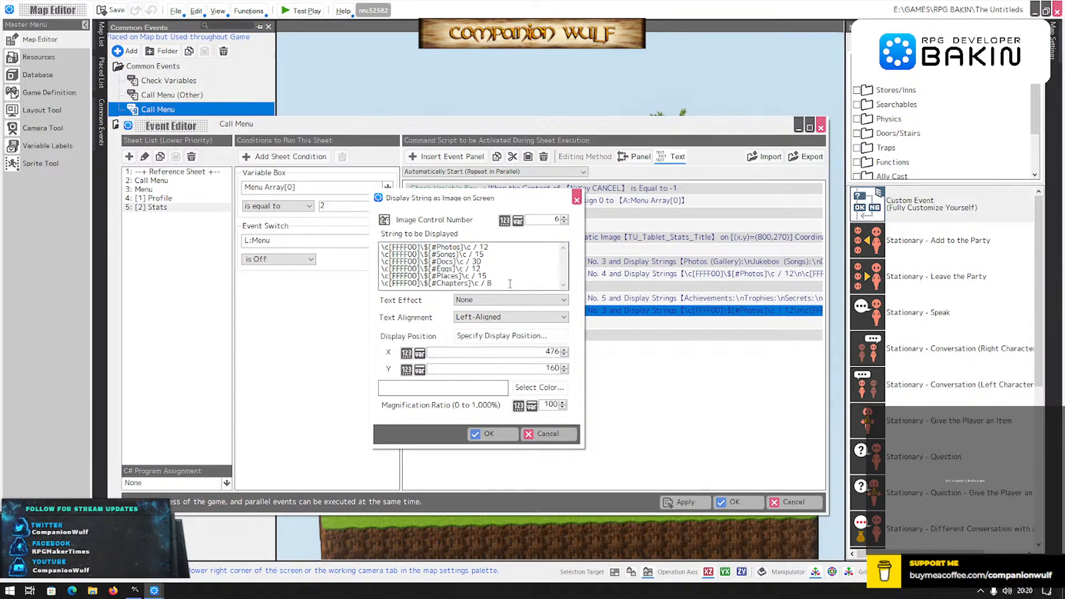
key("ctrl+a")
key("ctrl+v")
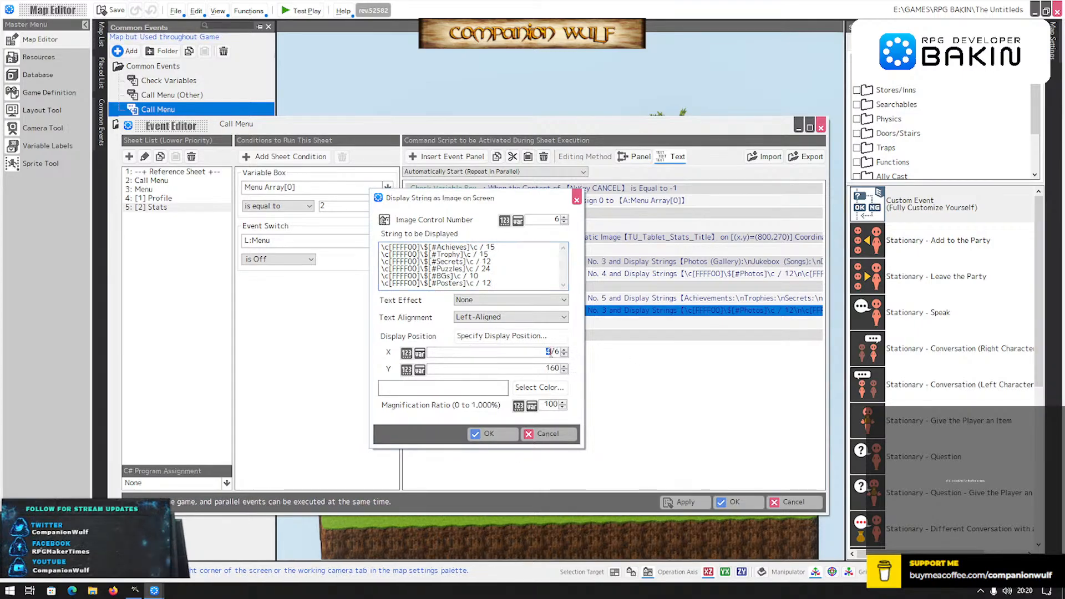
Set the right column counter string's display position to X 976, confirm the command, and apply the event changes.
type("9")
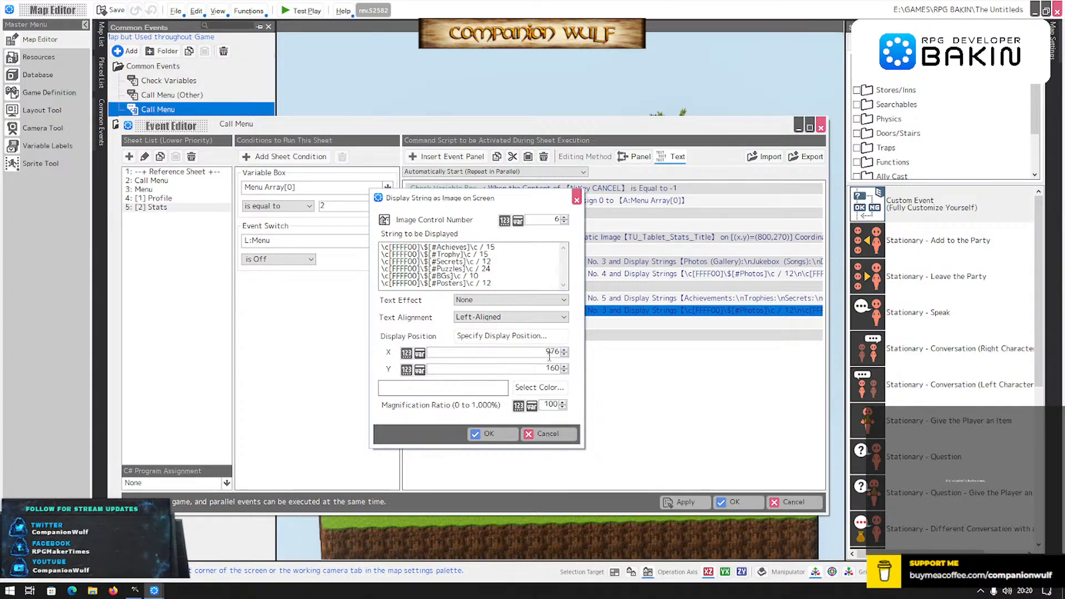
left_click(488, 433)
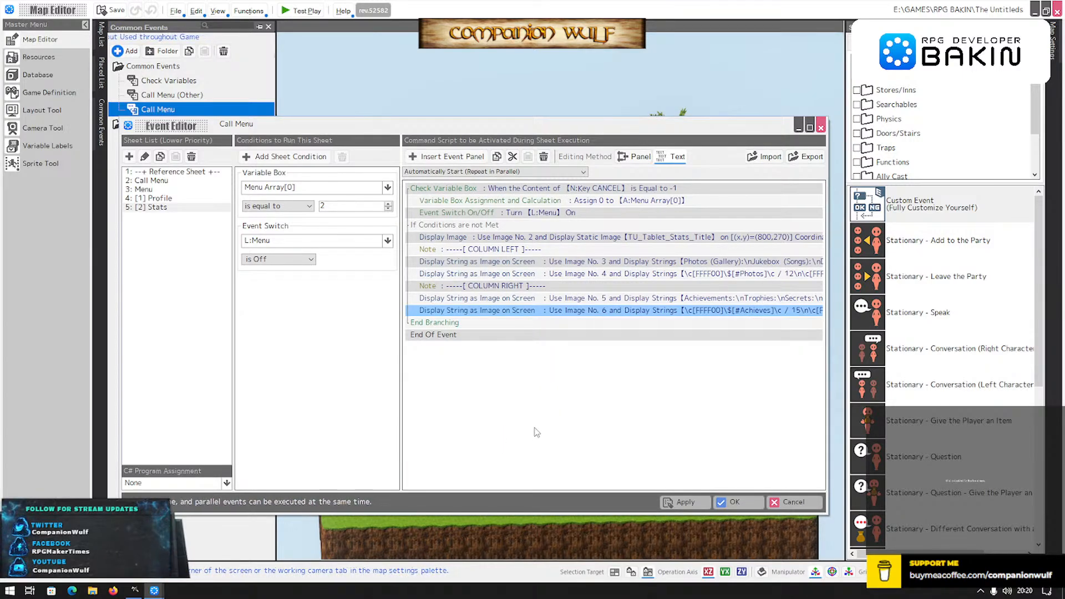
left_click(677, 501)
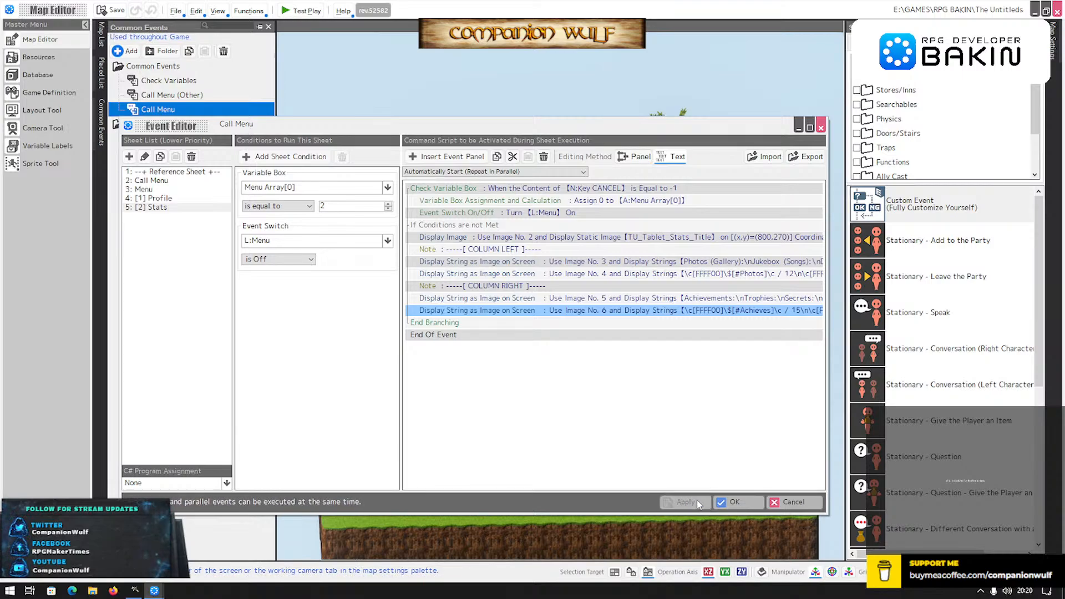
Open the [3] Menu sheet's commands at the Profile section's Key OK check.
left_click(143, 189)
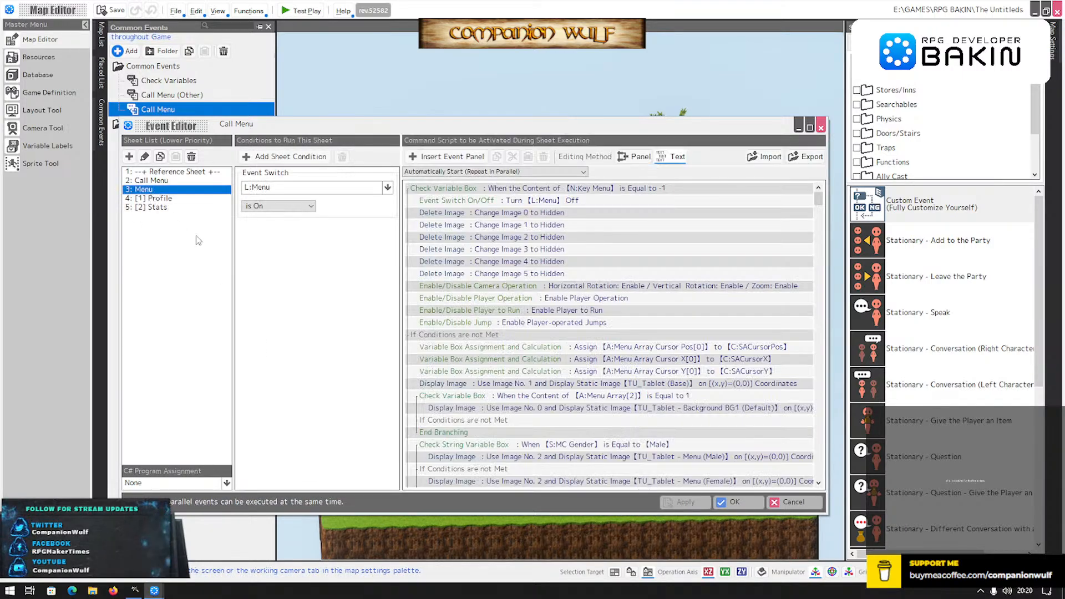
scroll(608, 349, "down", 10)
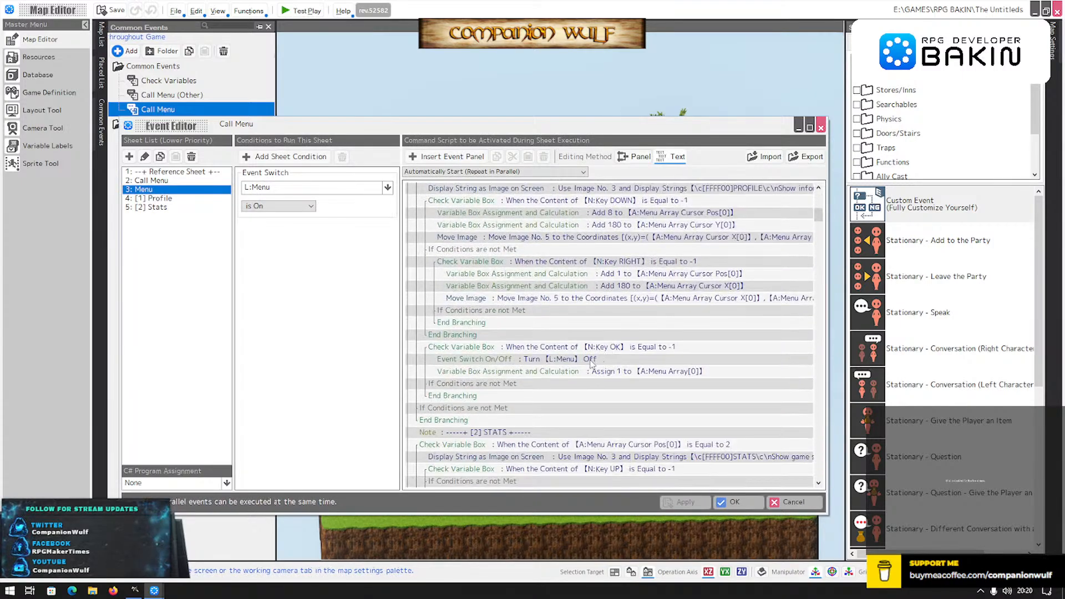
left_click(580, 360)
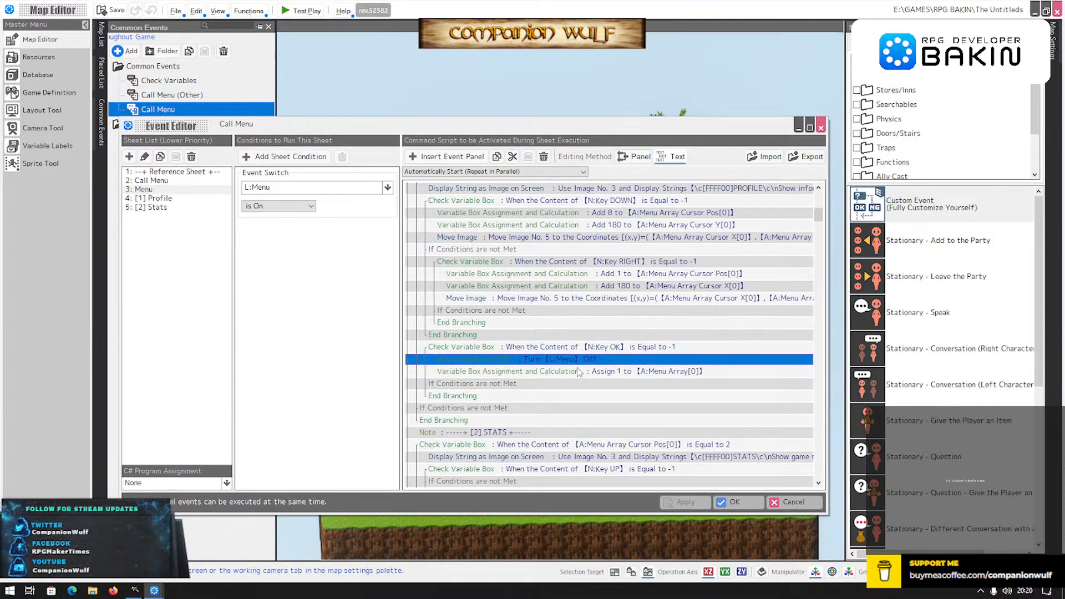
left_click(513, 157)
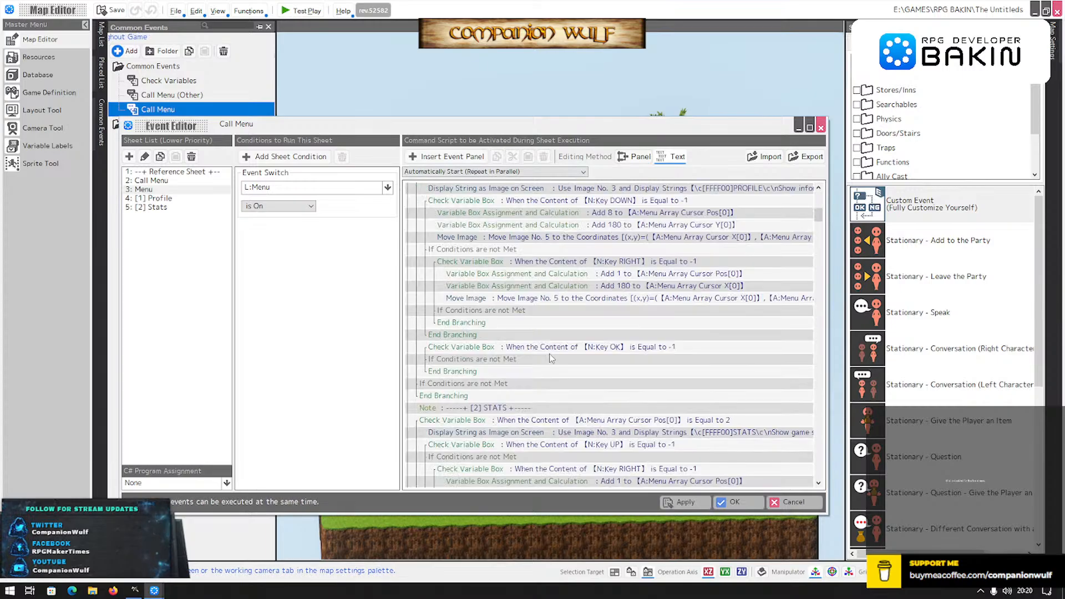
left_click(774, 503)
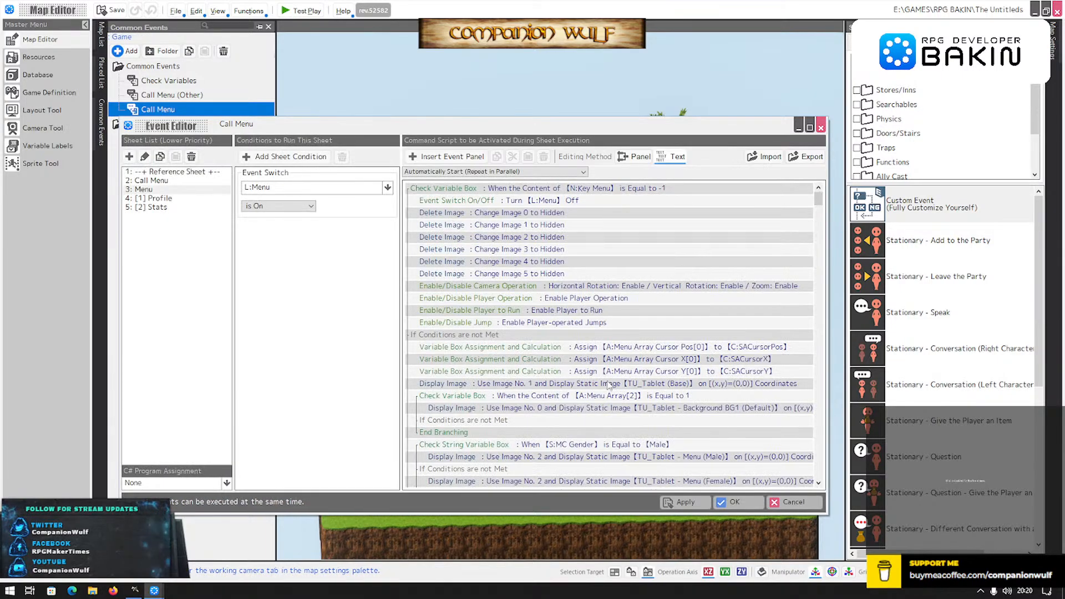
Review the Key OK commands in the Menu sheet's Profile and Stats sections, then accept and close the event.
scroll(607, 392, "down", 10)
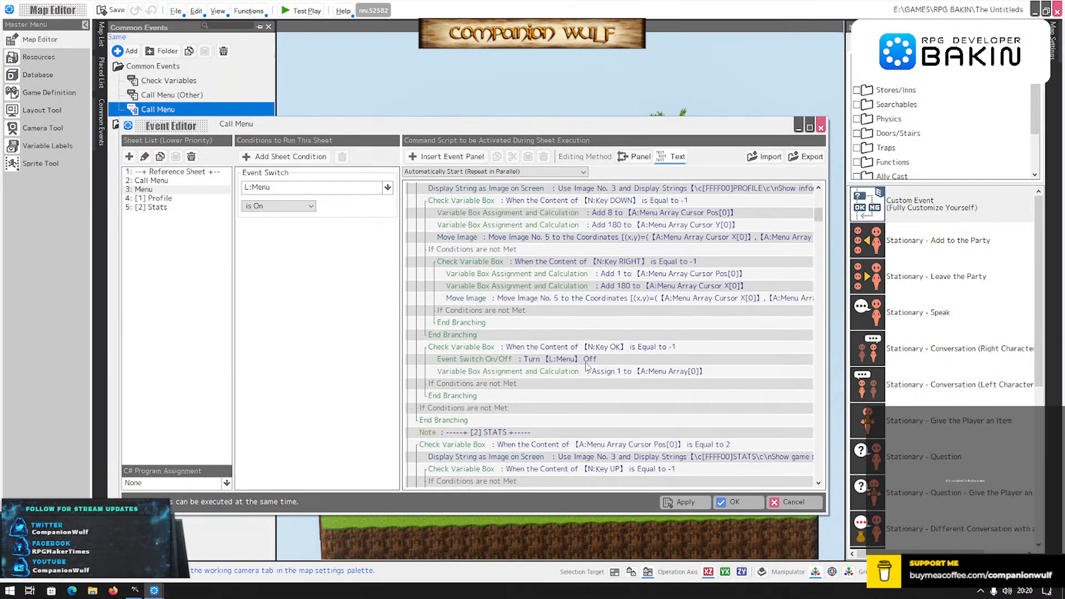
left_click(587, 362)
left_click(587, 371, "shift")
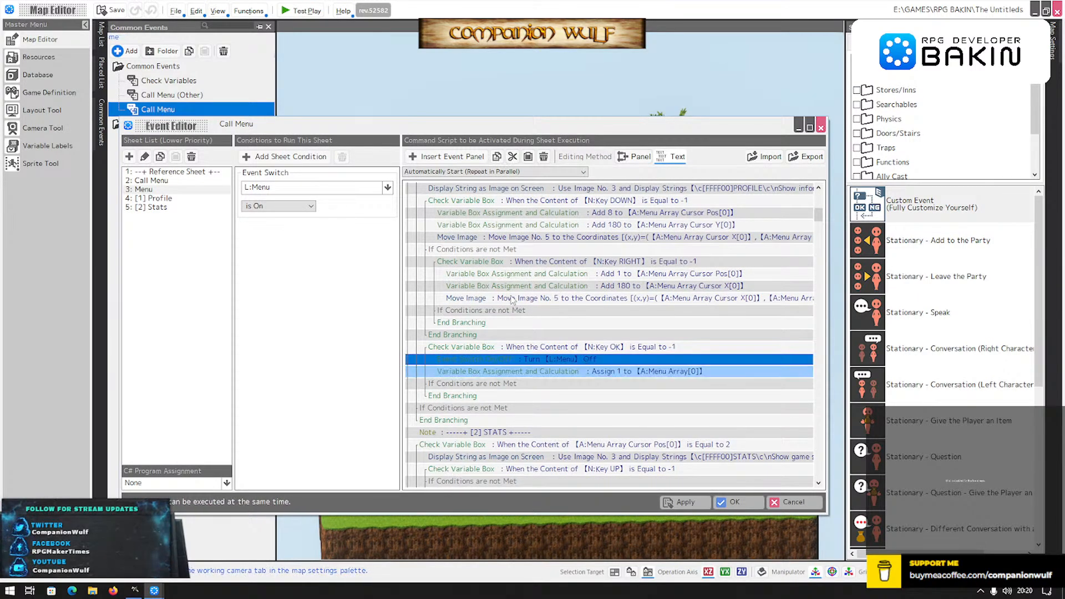
left_click(496, 157)
scroll(615, 402, "down", 10)
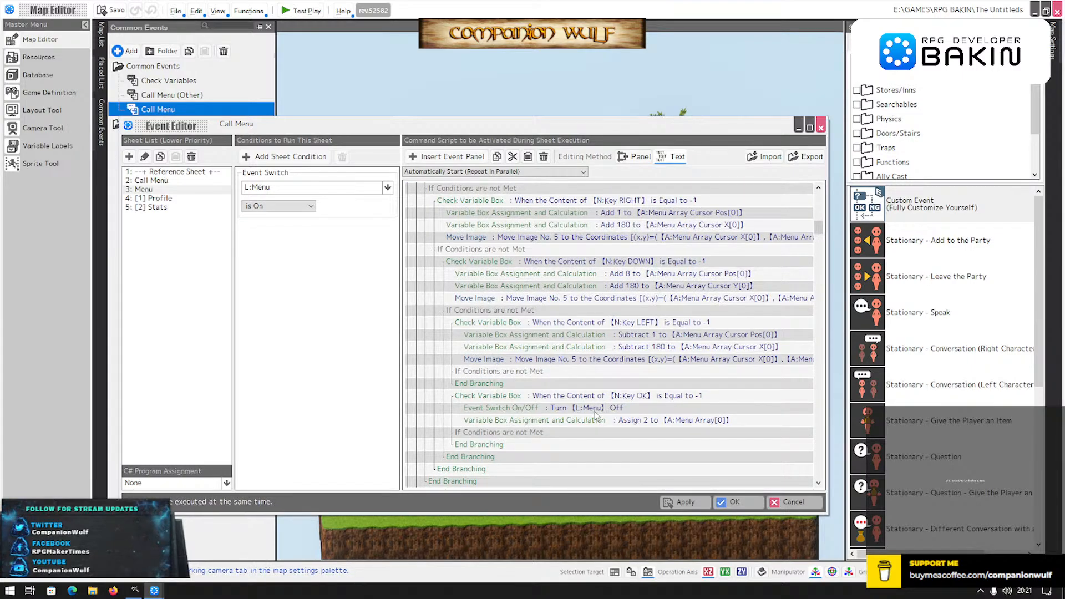
left_click(594, 412)
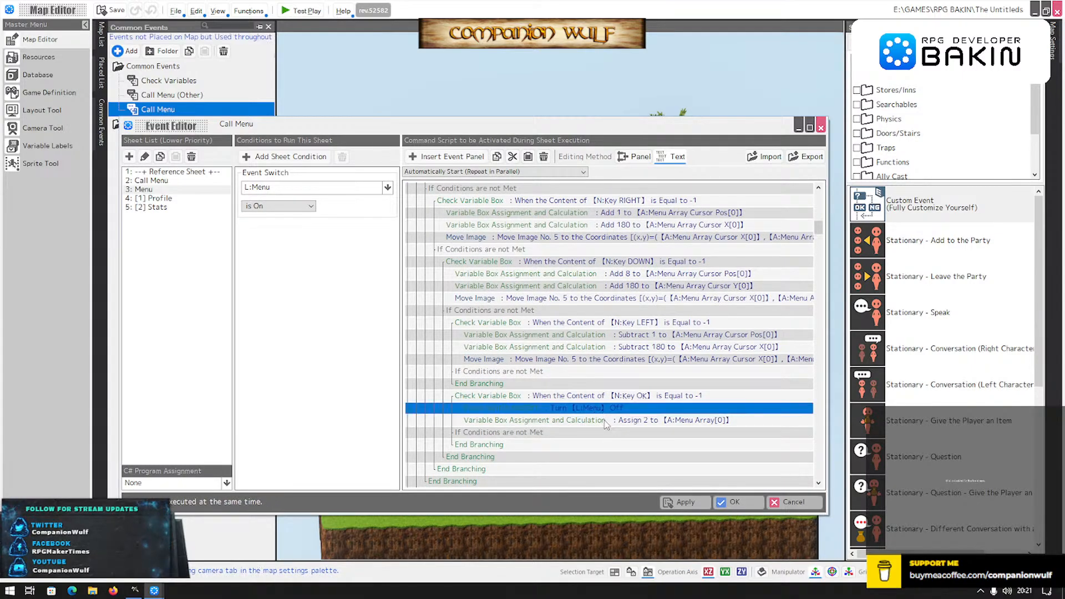
left_click(599, 421)
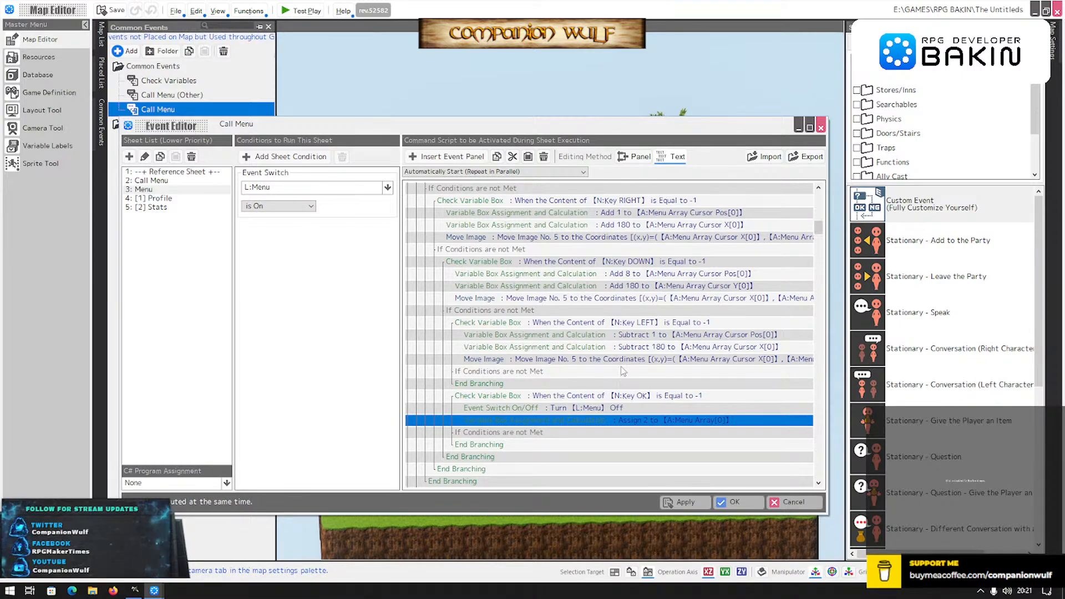
scroll(591, 339, "down", 1)
scroll(590, 340, "up", 5)
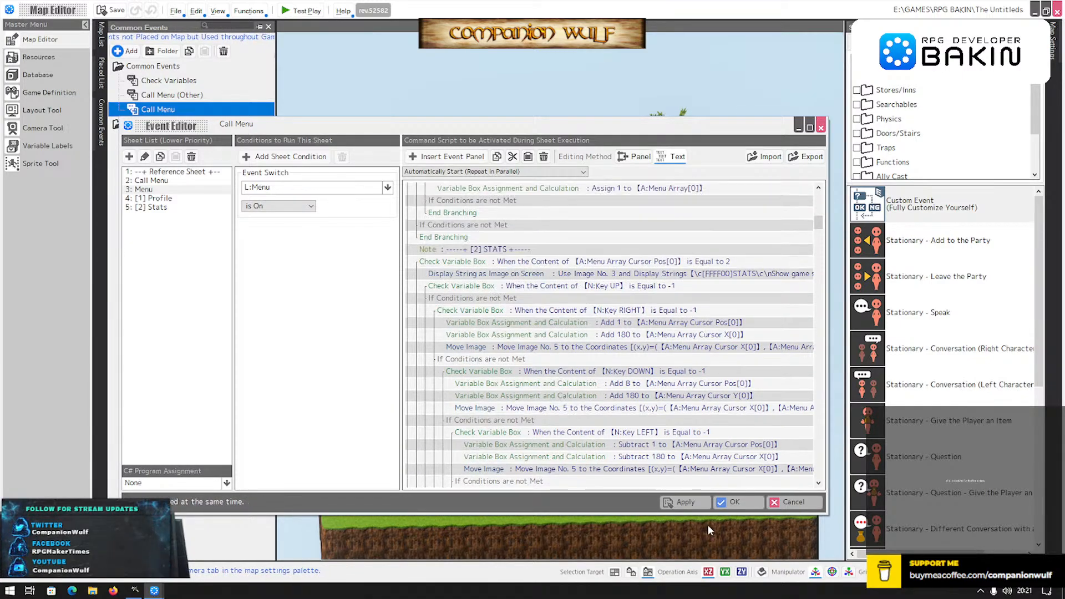
left_click(720, 501)
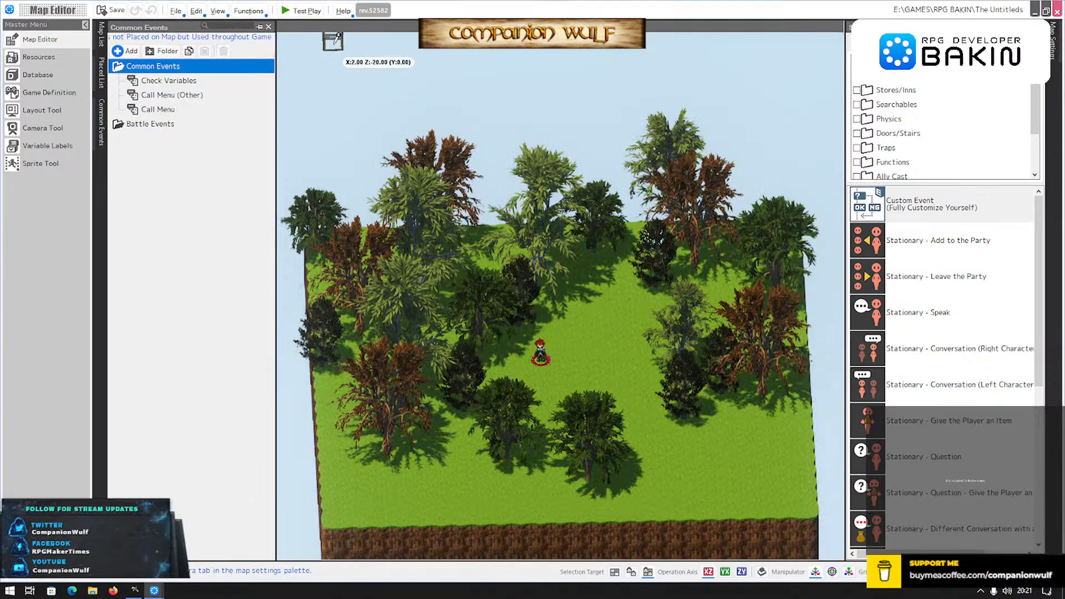
Test play the game, open the tablet menu's Stats page to check its two columns, and end the test.
left_click(306, 11)
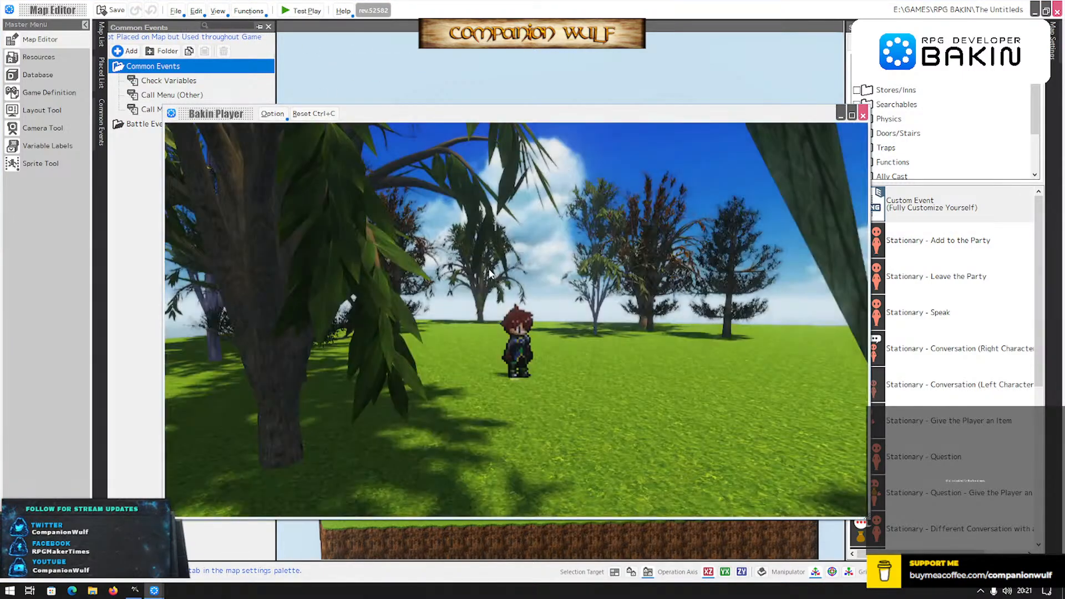
key("Escape")
key("Right")
key("Return")
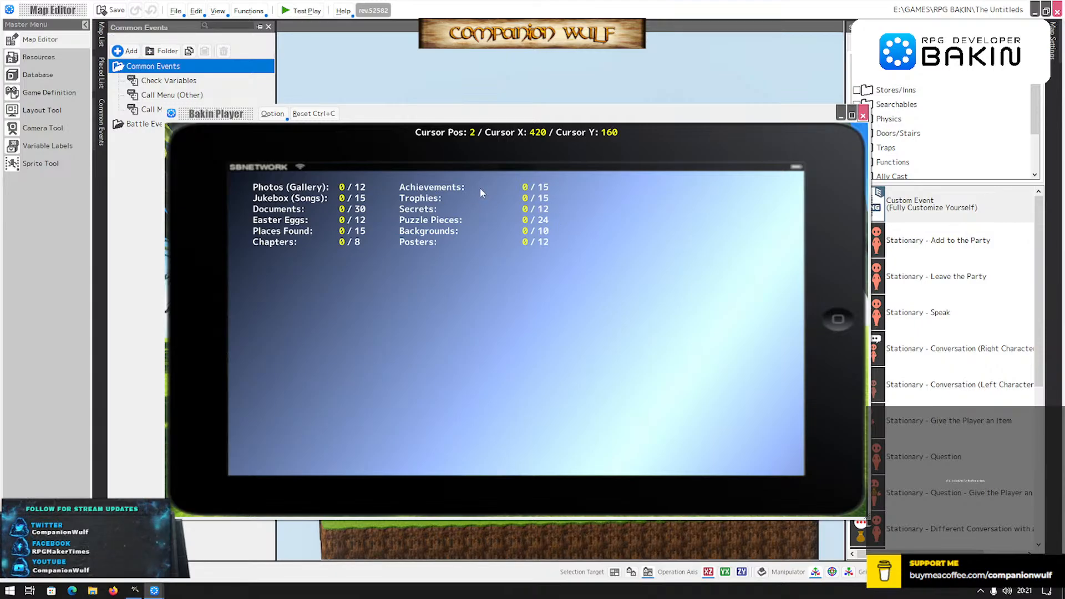
left_click(863, 115)
In Call Menu's [2] Stats sheet, set the Achievements counter string's display position to X 776 and accept the event changes.
left_click(165, 111)
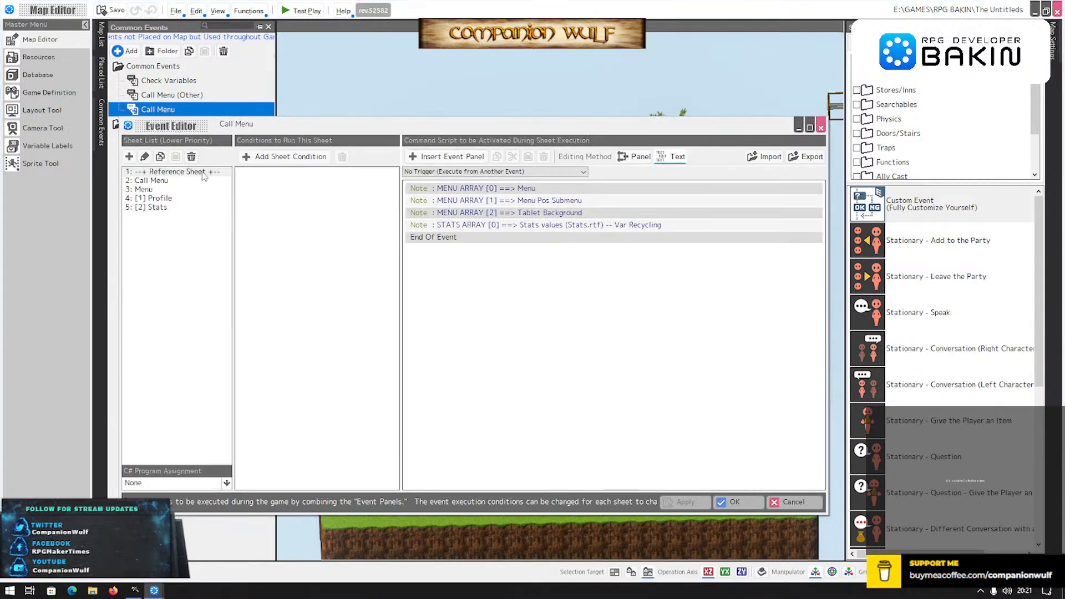
left_click(160, 208)
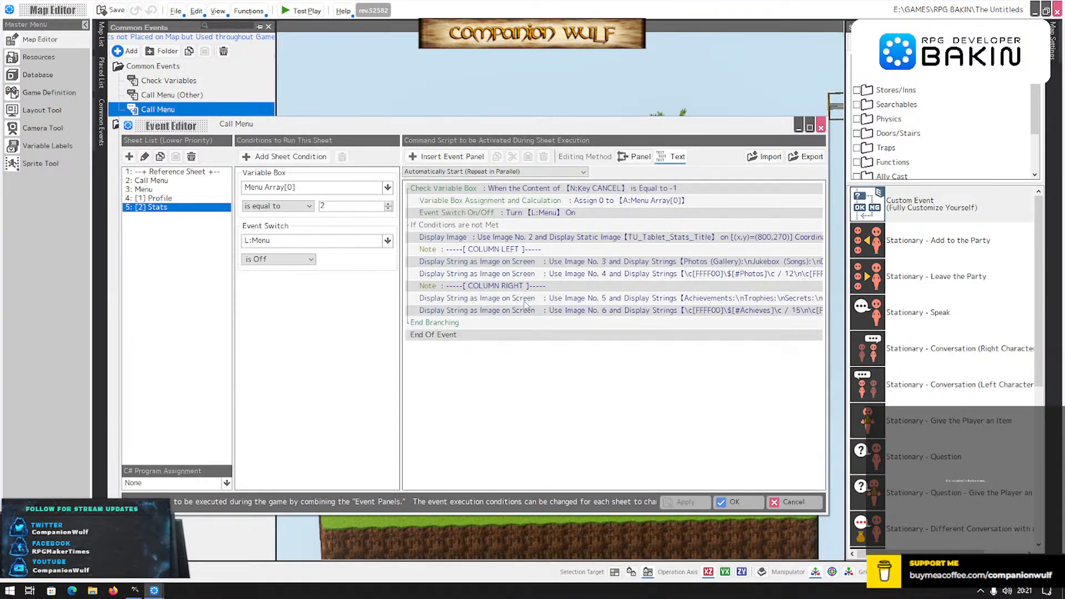
left_click(574, 311)
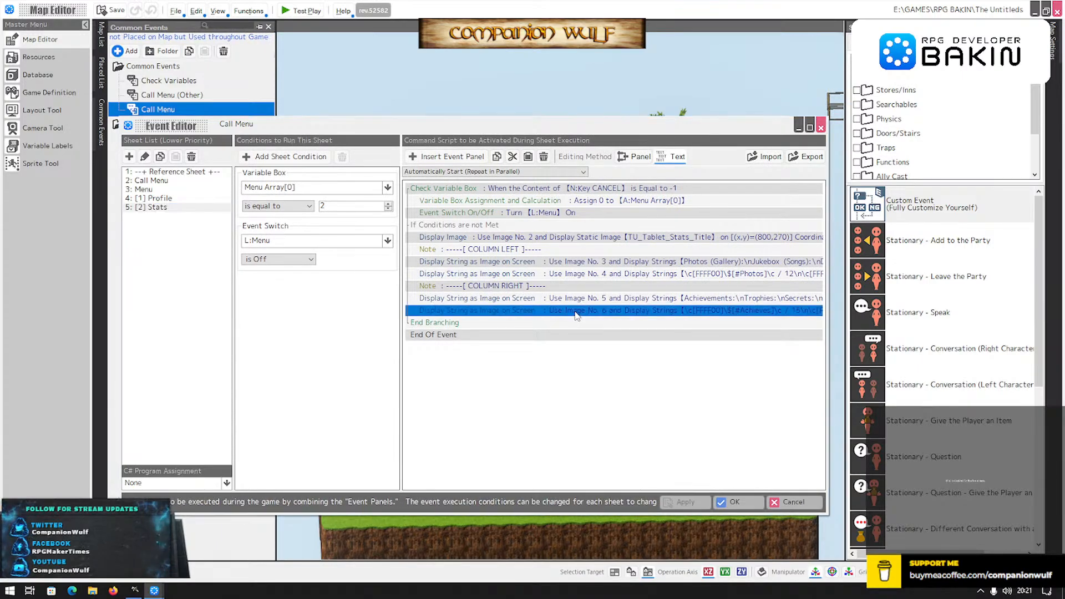
double_click(576, 313)
left_click(549, 351)
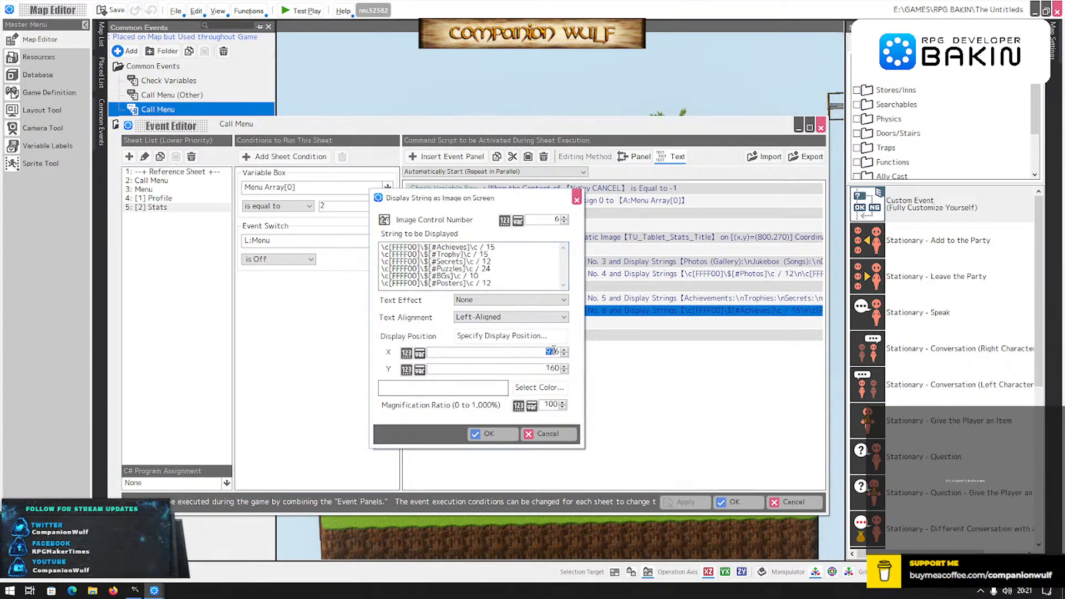
key("BackSpace")
type("7")
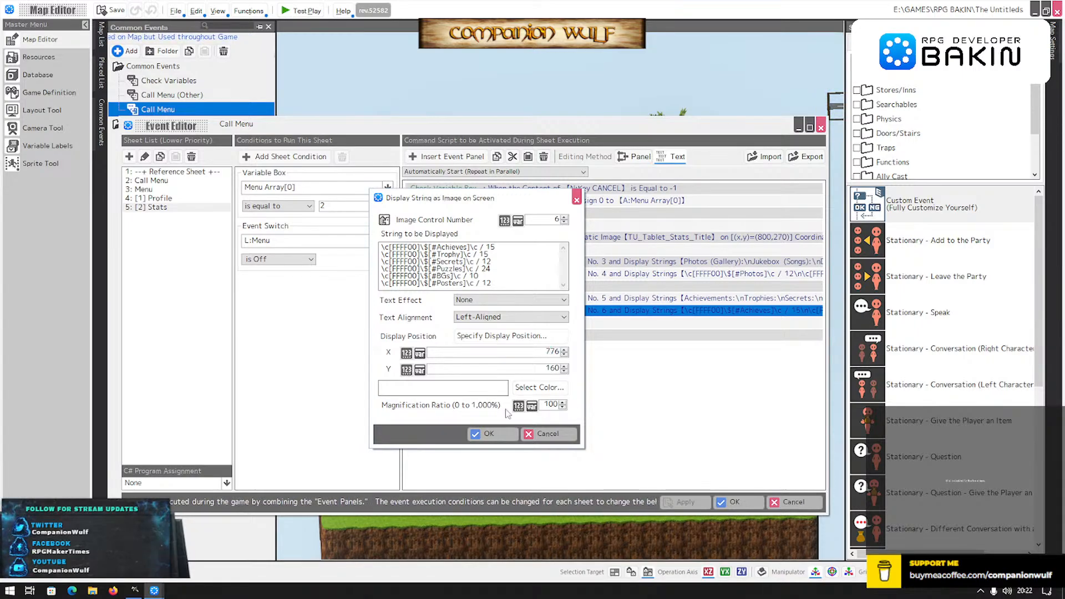
left_click(502, 435)
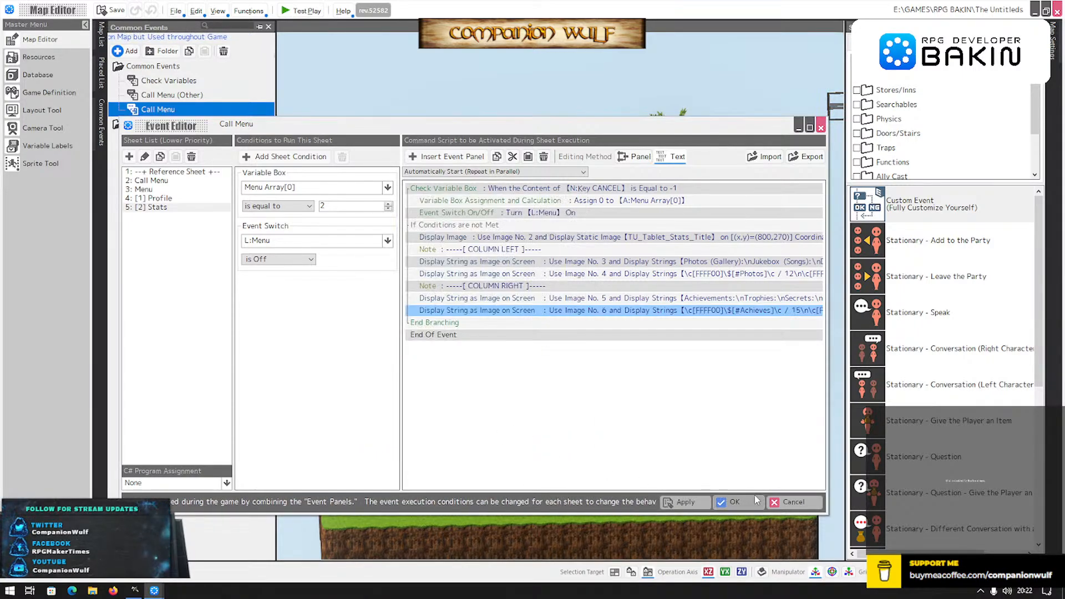
left_click(737, 502)
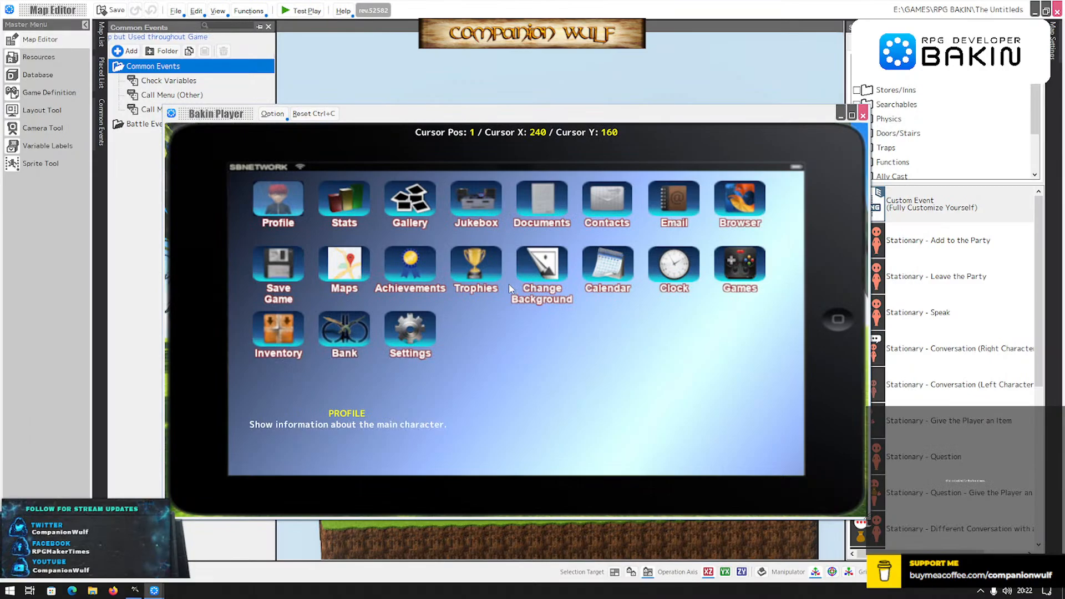
Check the right column counters' spacing on the Stats page in a test play, then close the player.
key("Right")
key("Return")
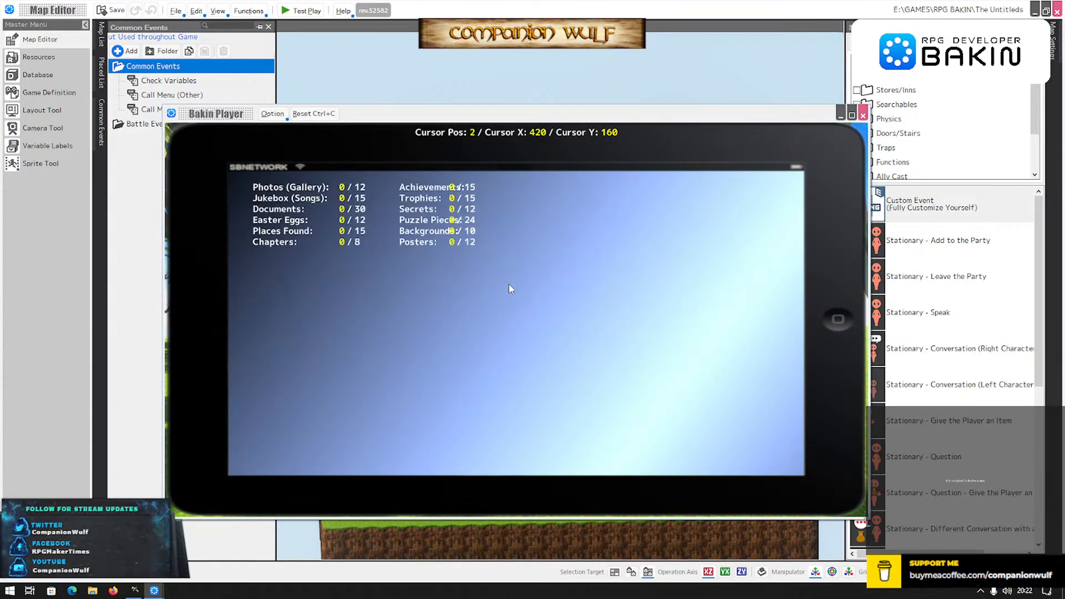
left_click(862, 115)
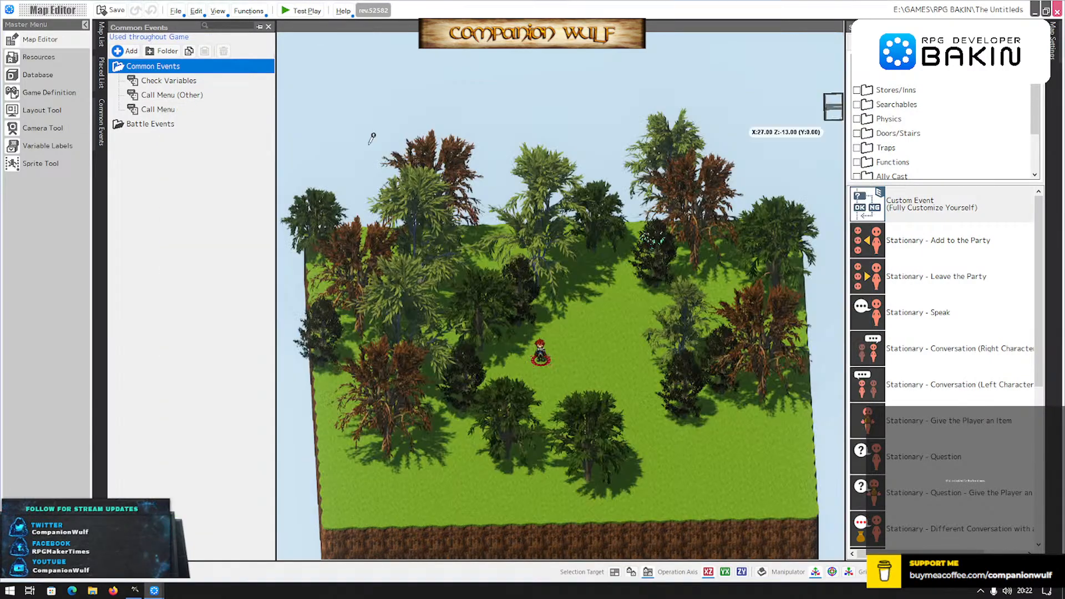
Reopen the Stats sheet's Image No. 6 counter string, set its display position to X 876, and accept the event changes.
left_click(140, 110)
double_click(140, 111)
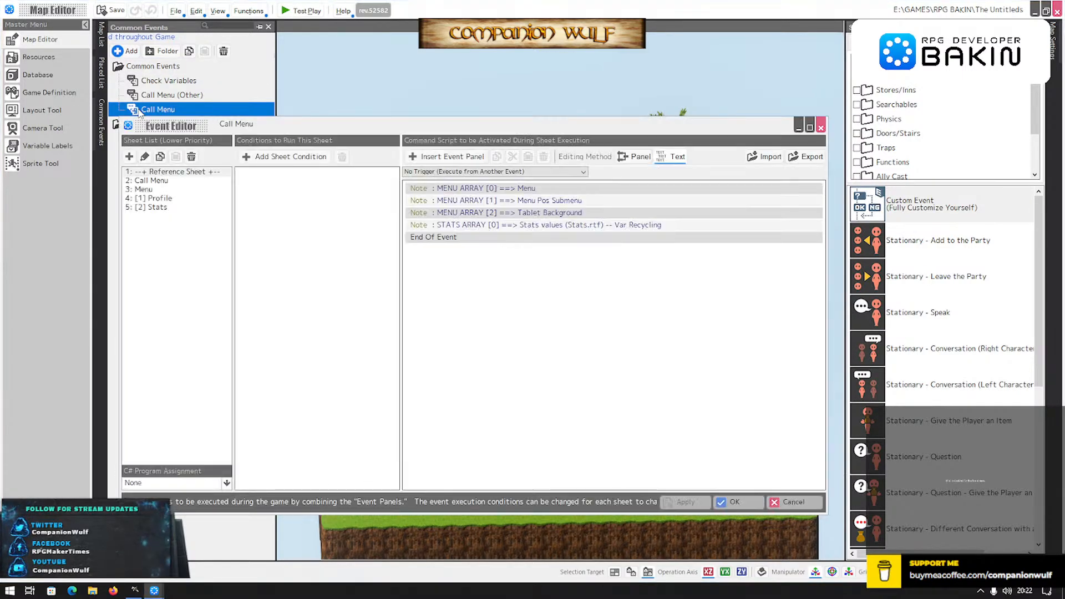
left_click(146, 190)
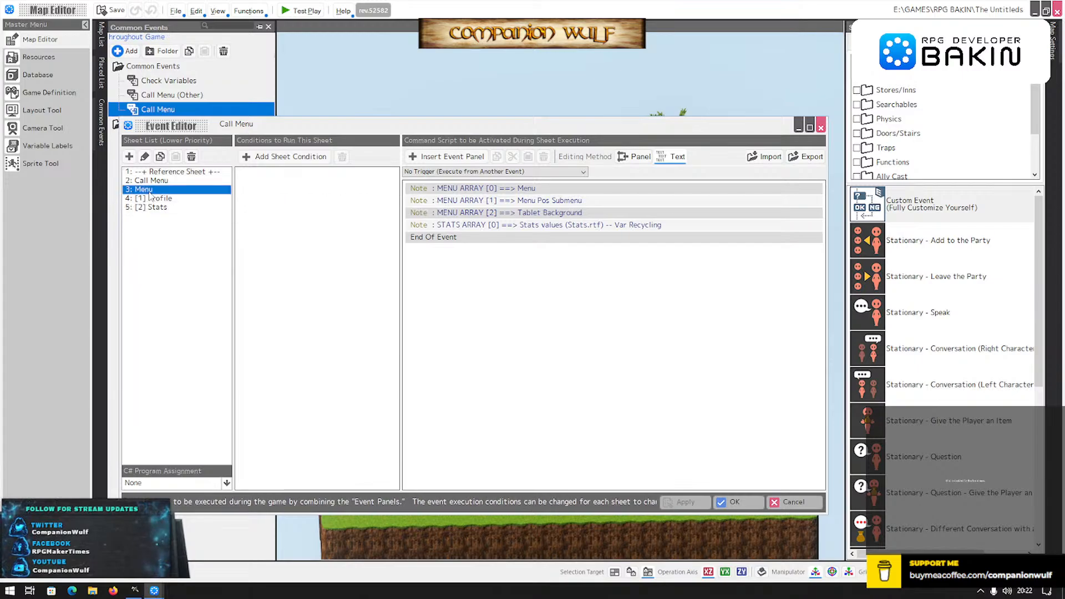
left_click(148, 208)
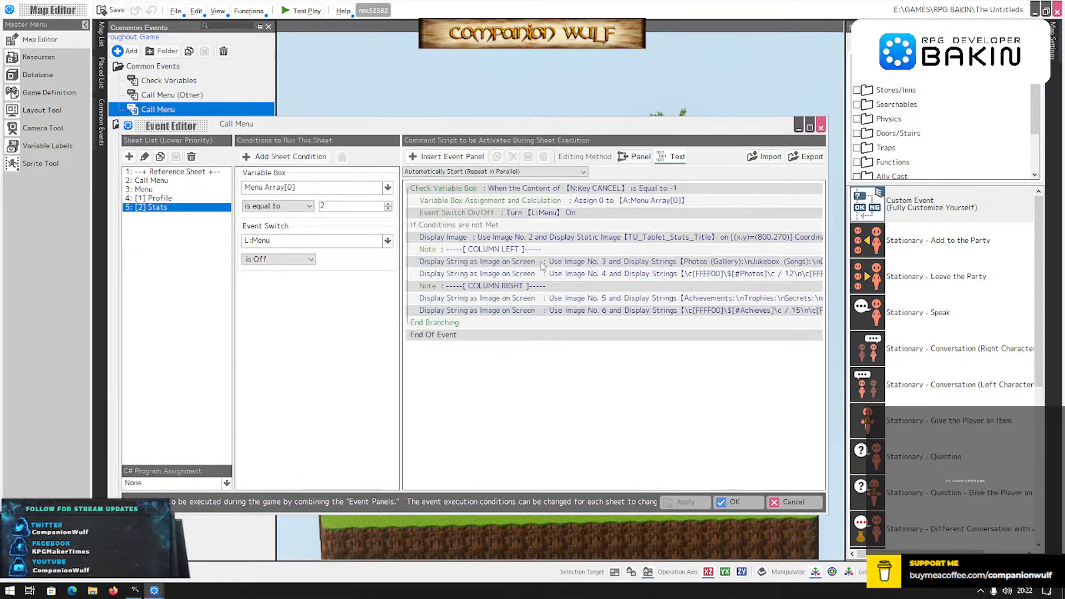
double_click(626, 310)
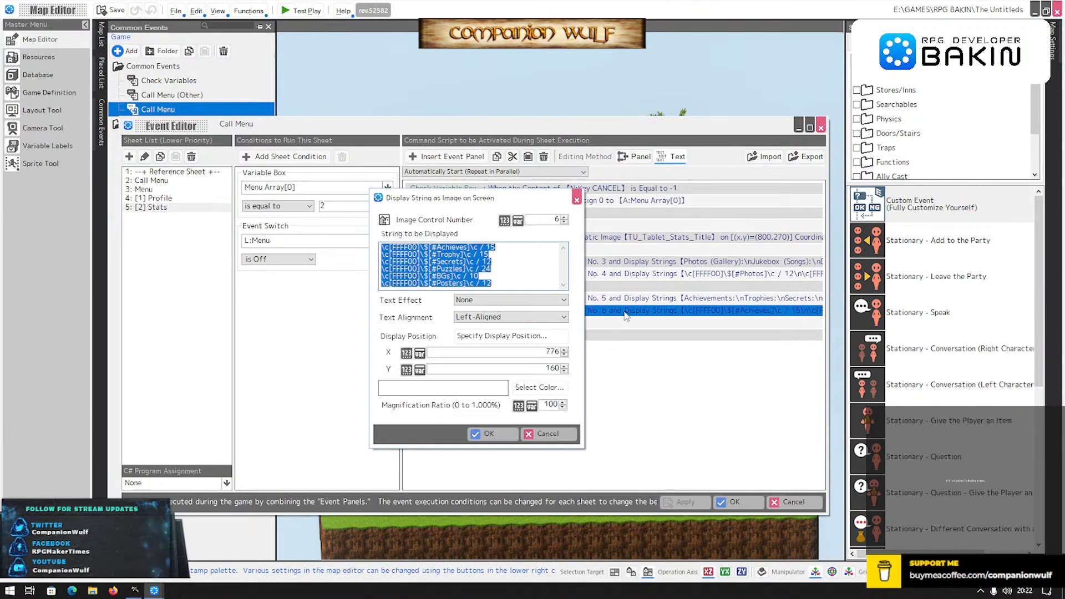
left_click_drag(544, 352, 550, 356)
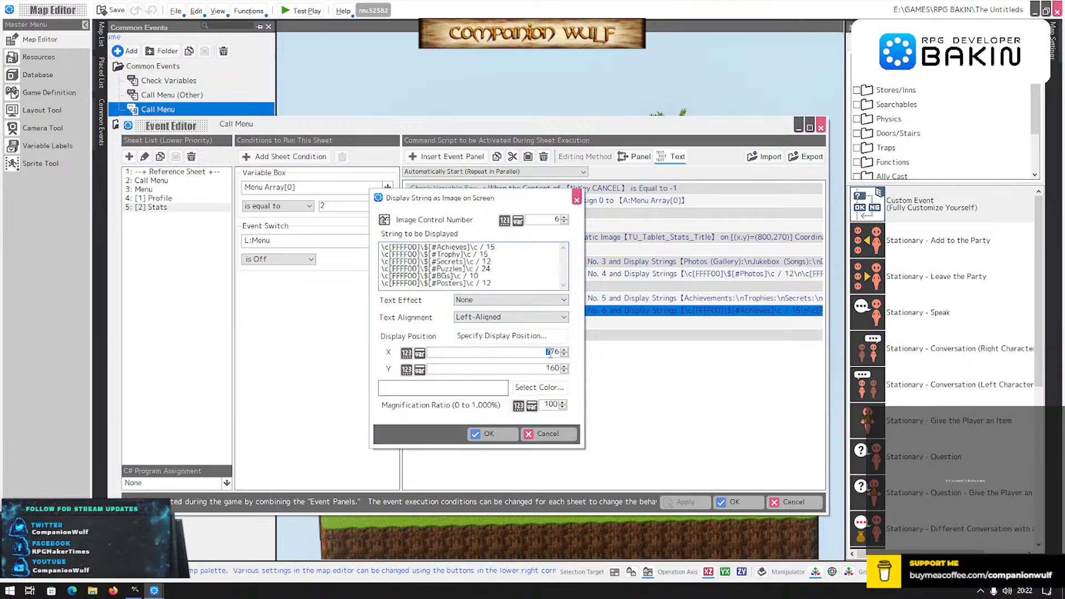
left_click(489, 337)
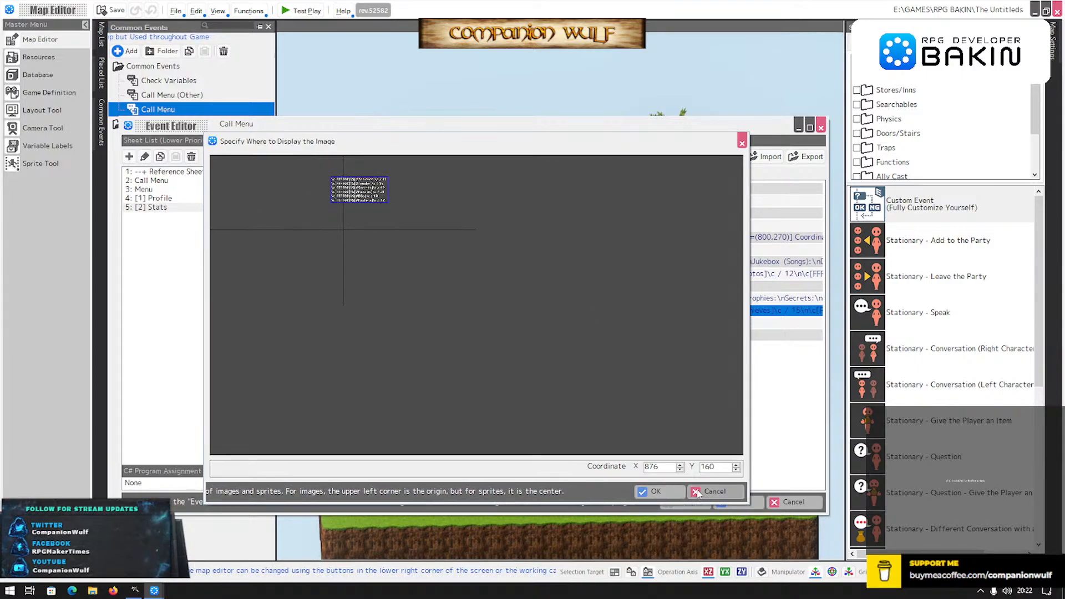
left_click(715, 492)
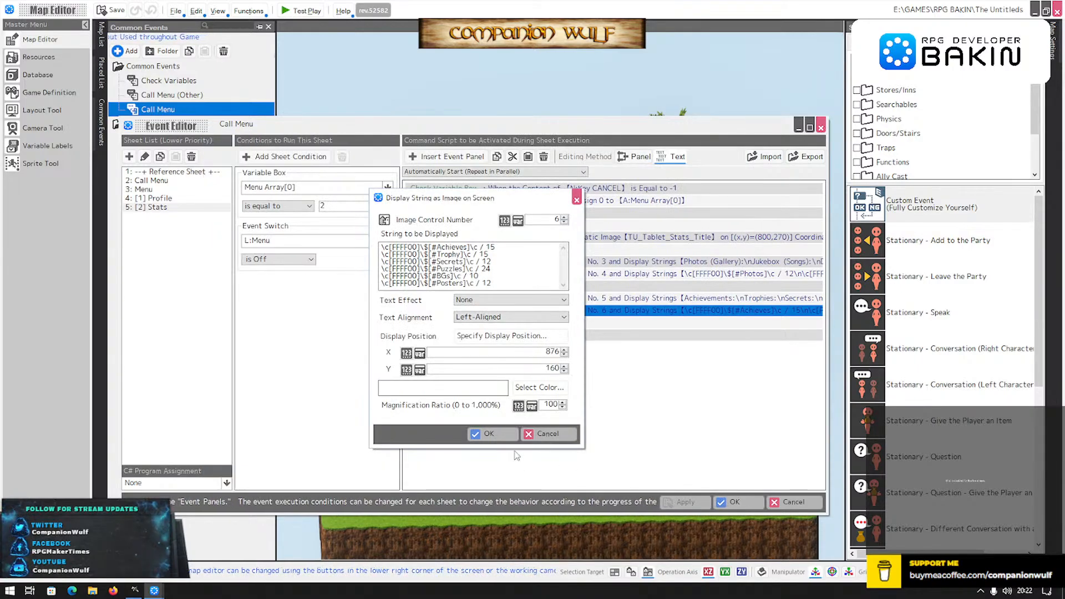
left_click(498, 437)
left_click(734, 502)
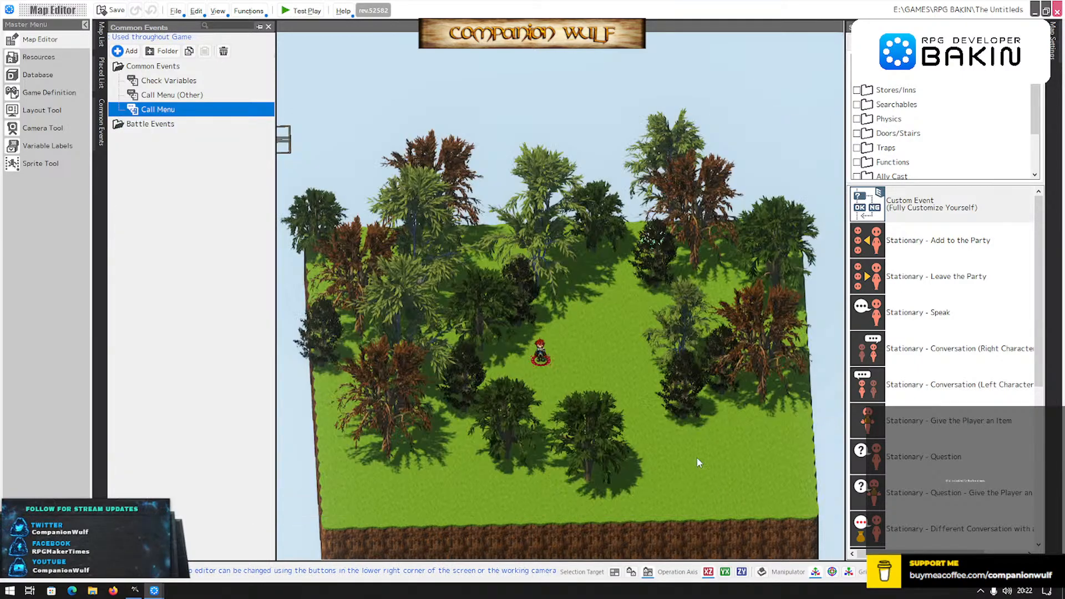
Run another test play, view the counters beside the Achievements labels on the Stats page, and close it.
left_click(309, 14)
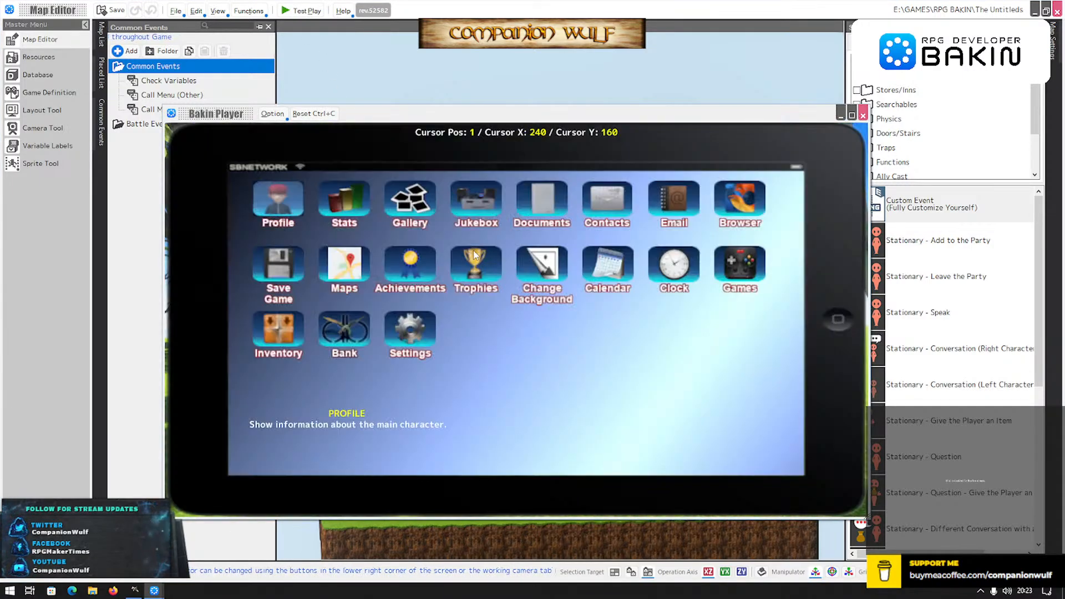
key("Right")
key("Return")
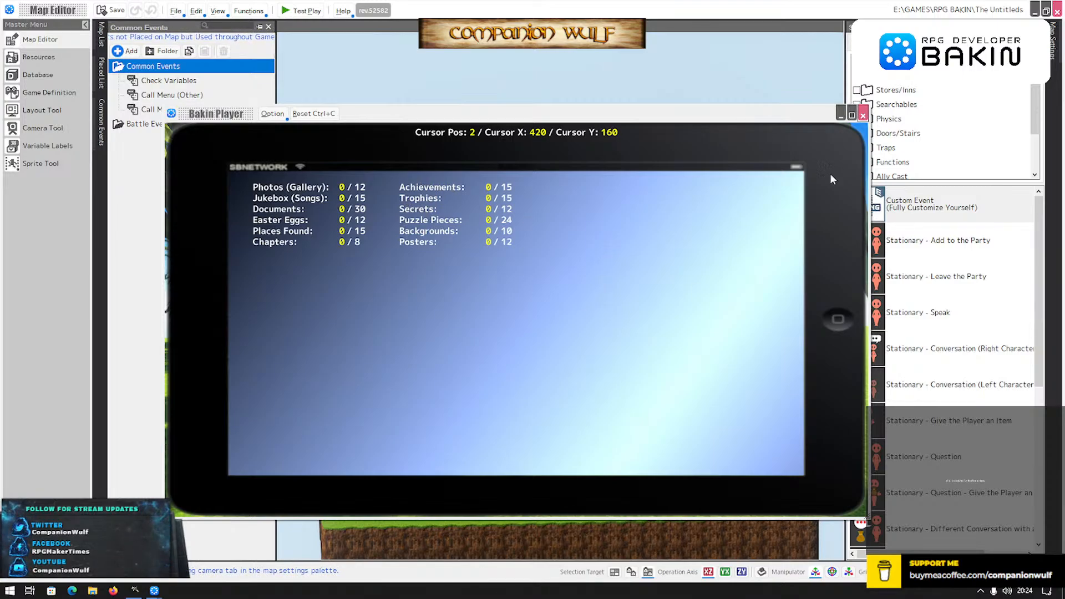
left_click(862, 115)
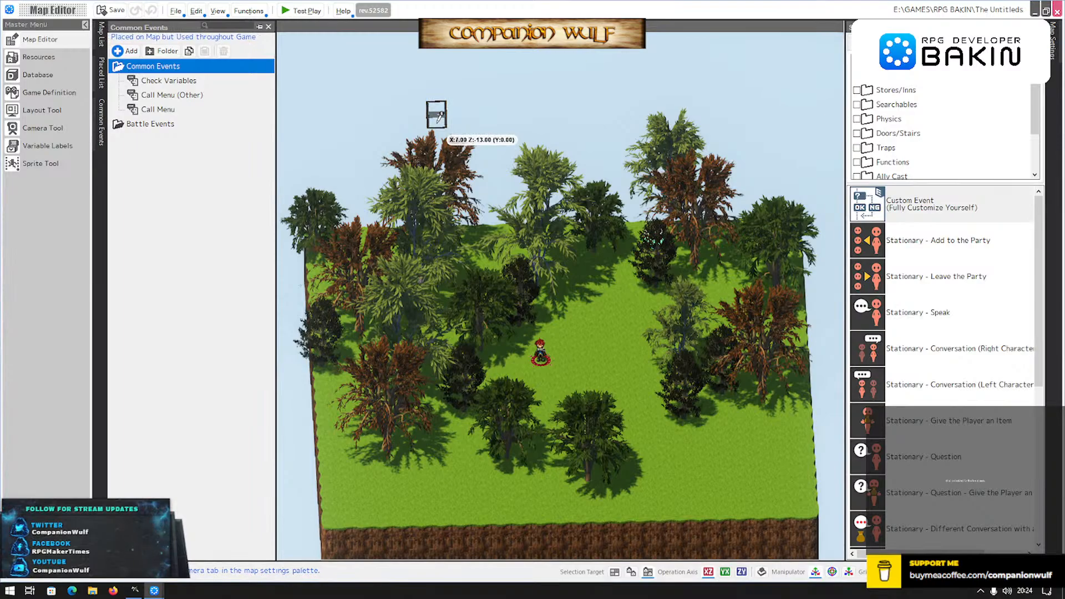
Set the right column counter string's display position to X 866 in Call Menu's [2] Stats sheet and confirm the command.
left_click(162, 111)
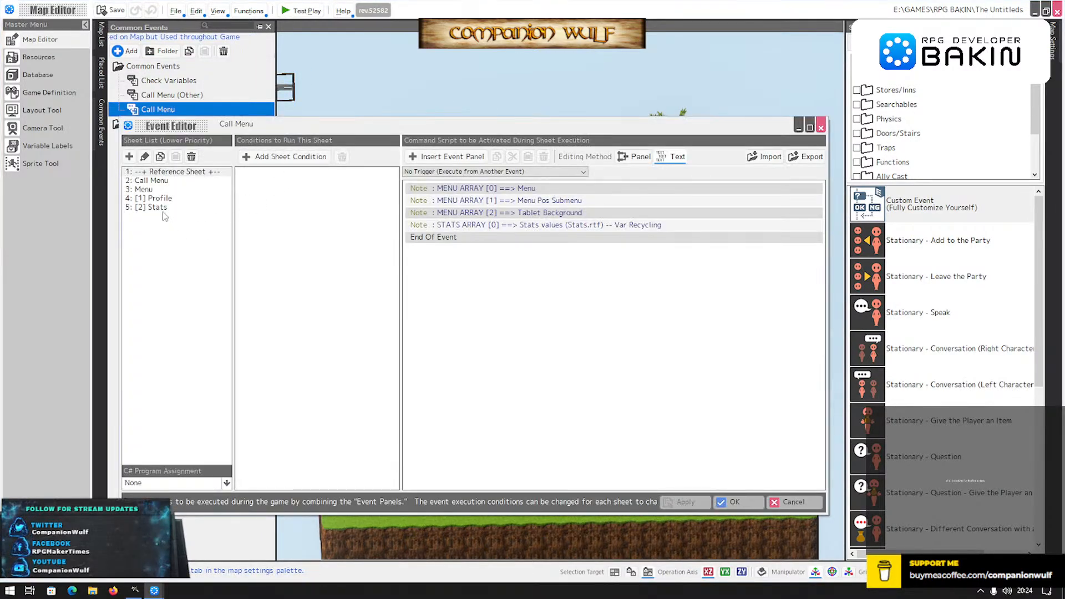
left_click(164, 198)
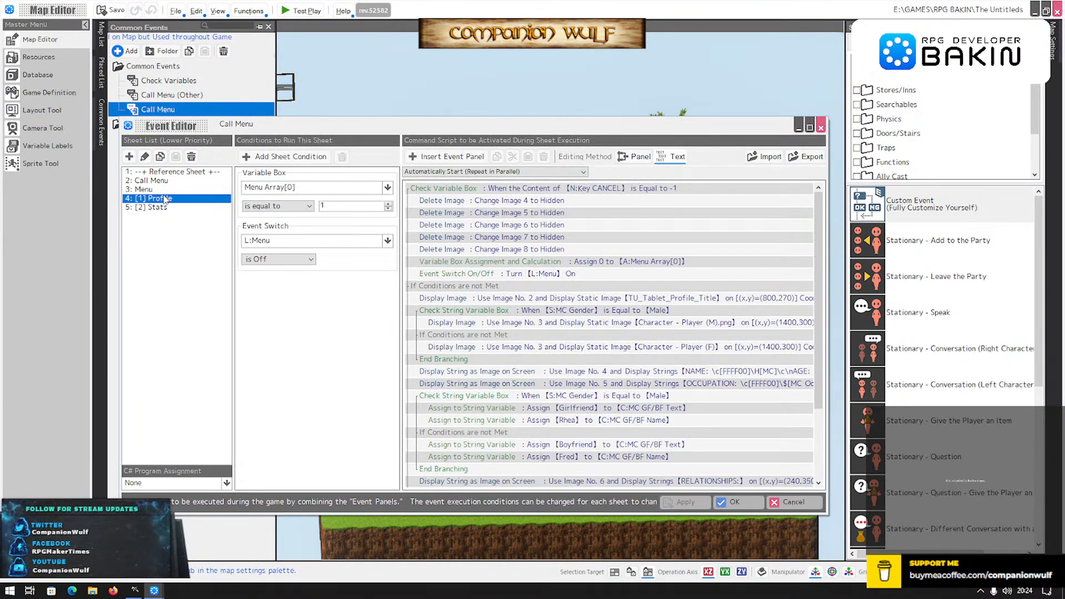
left_click(165, 209)
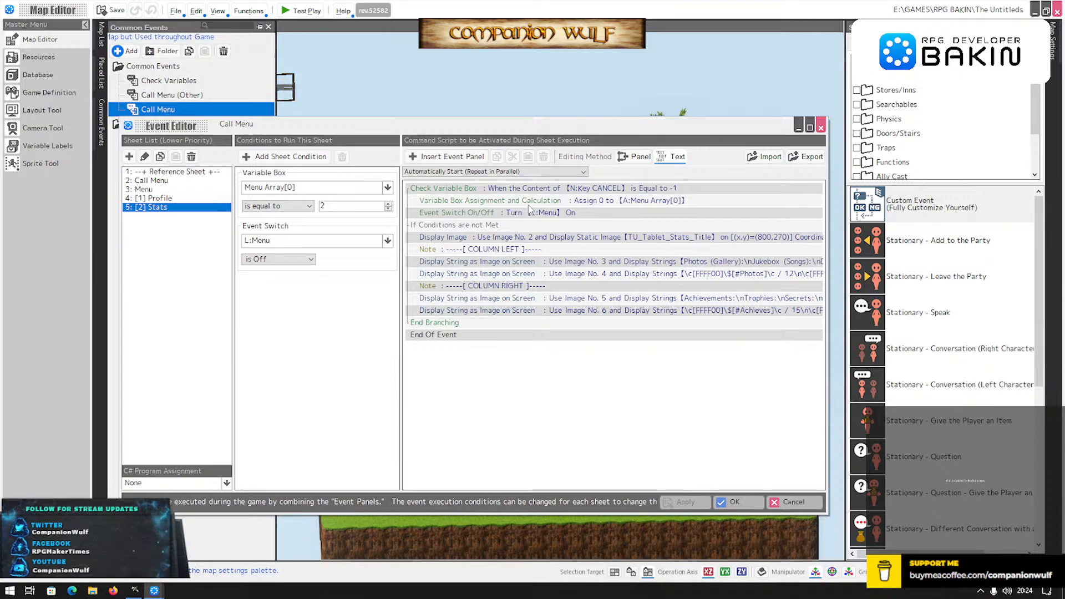
double_click(603, 311)
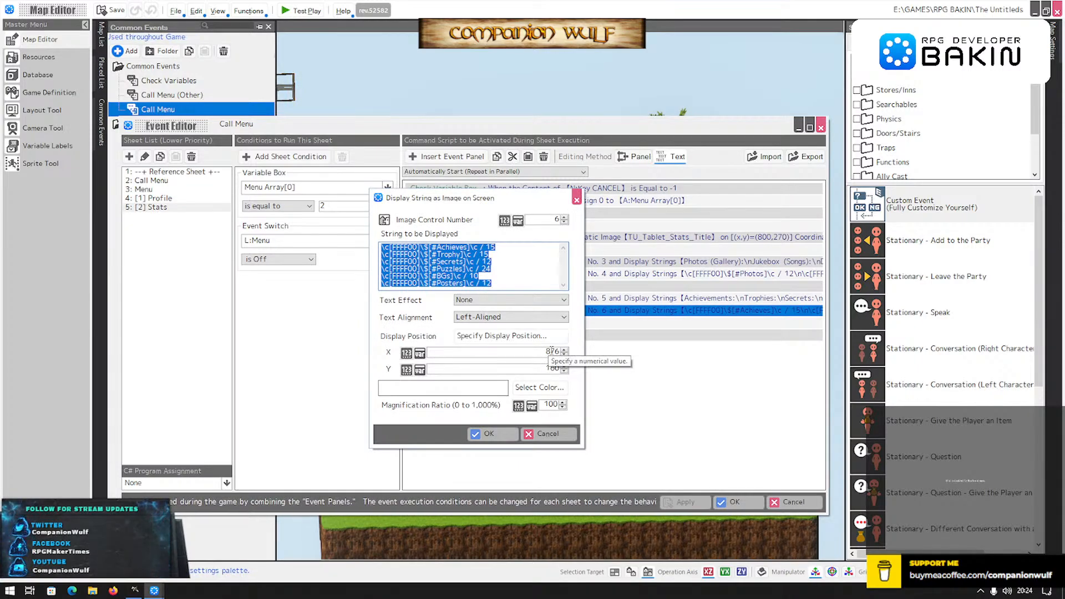
left_click_drag(550, 351, 555, 351)
type("6")
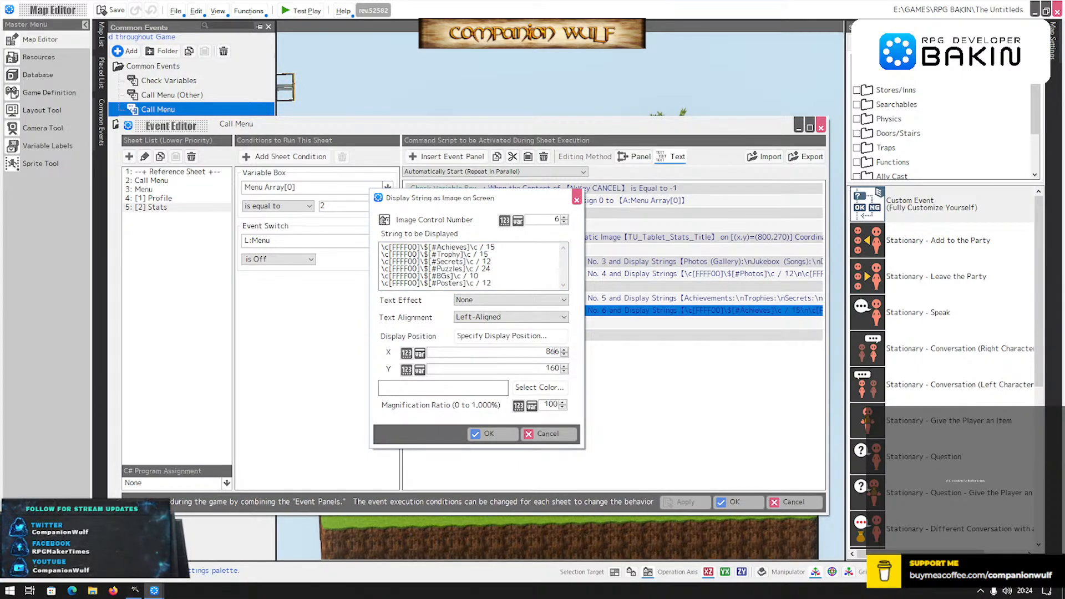
left_click(510, 434)
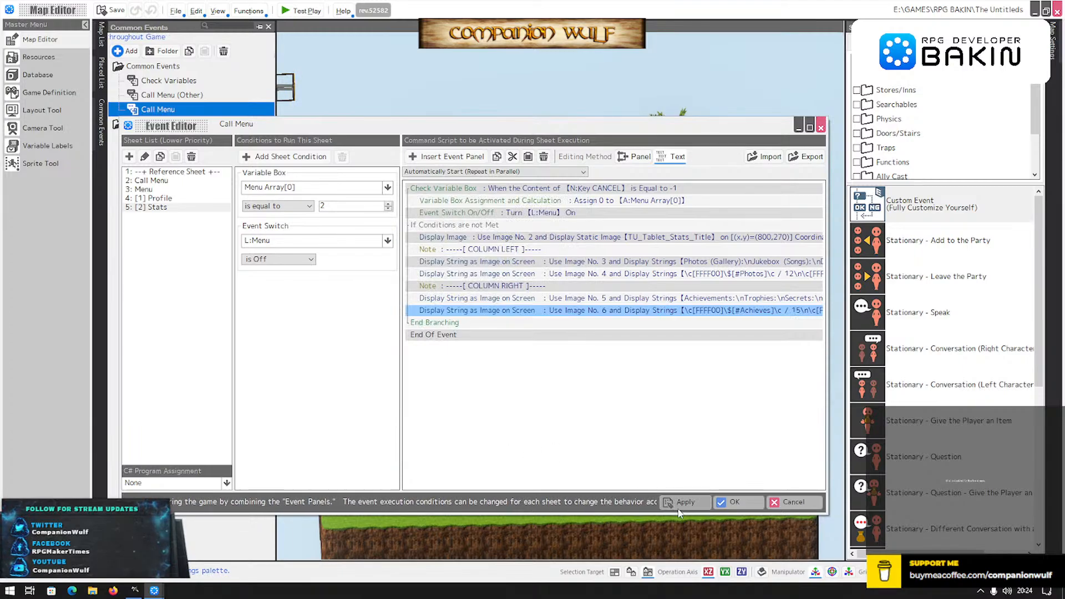
Compare the commands and run conditions of the Menu, [1] Profile and [2] Stats sheets, and accept the Call Menu event.
left_click(157, 191)
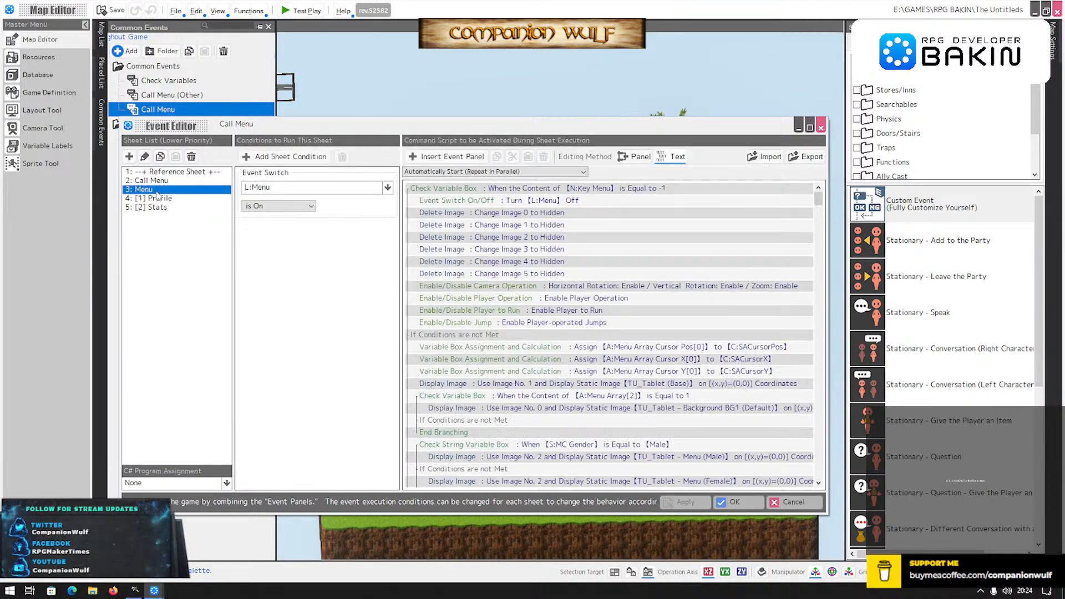
left_click(160, 207)
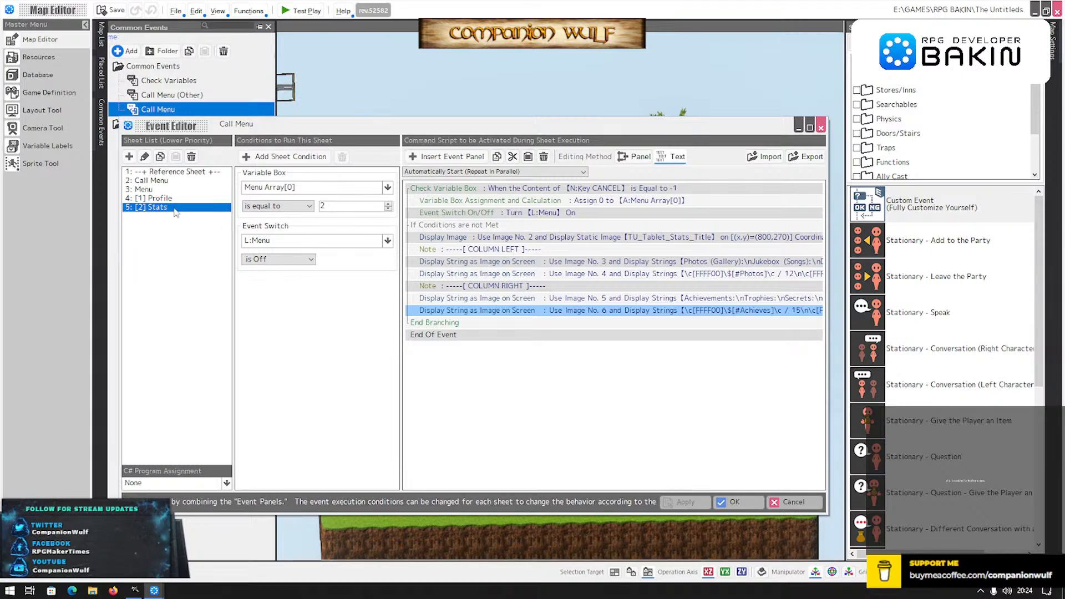
left_click(149, 199)
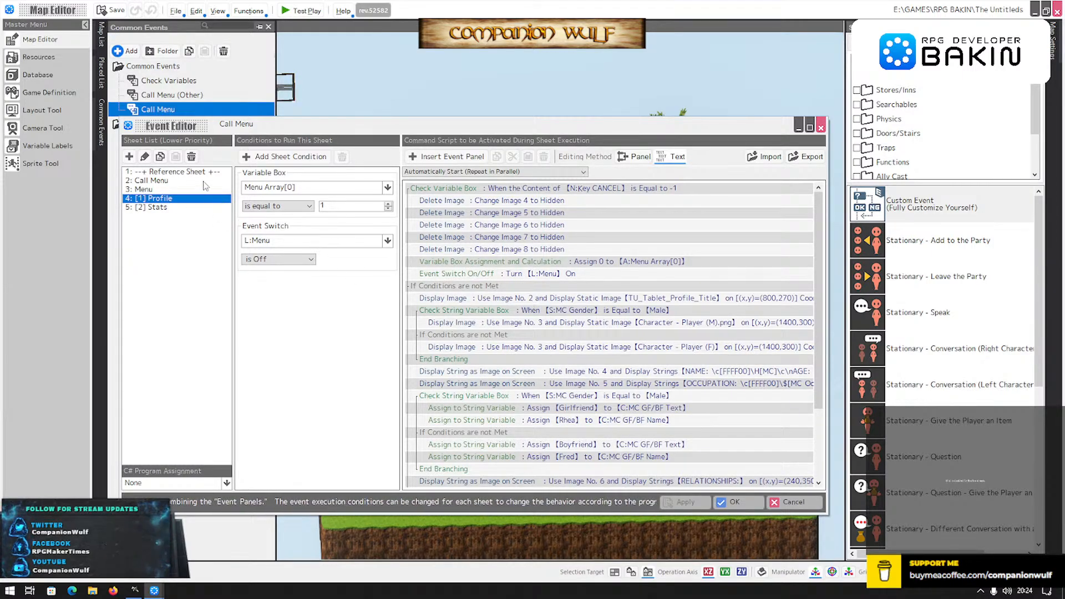
left_click(146, 190)
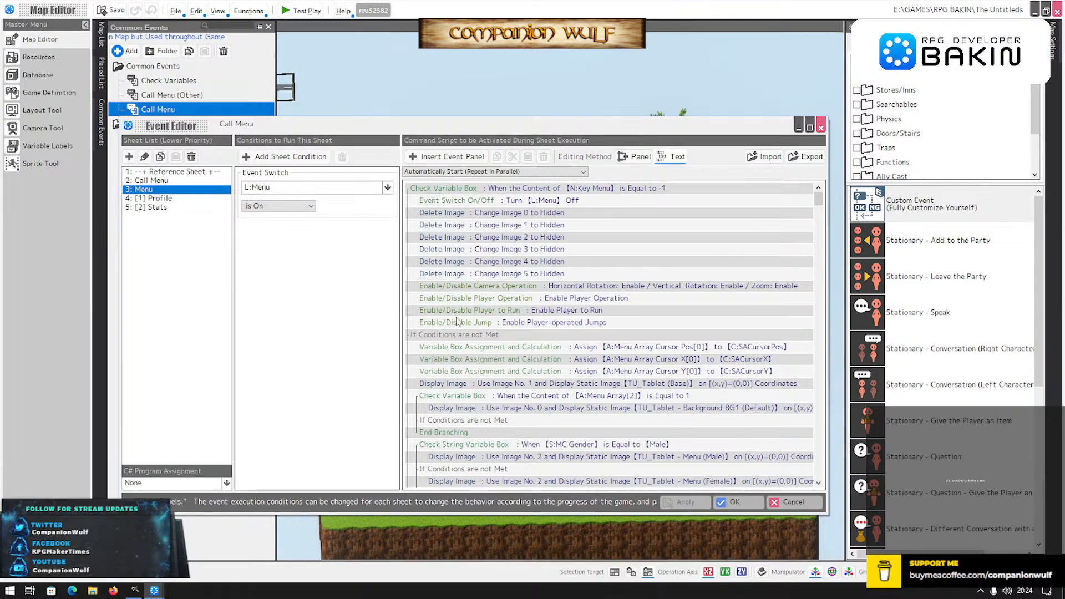
left_click(146, 207)
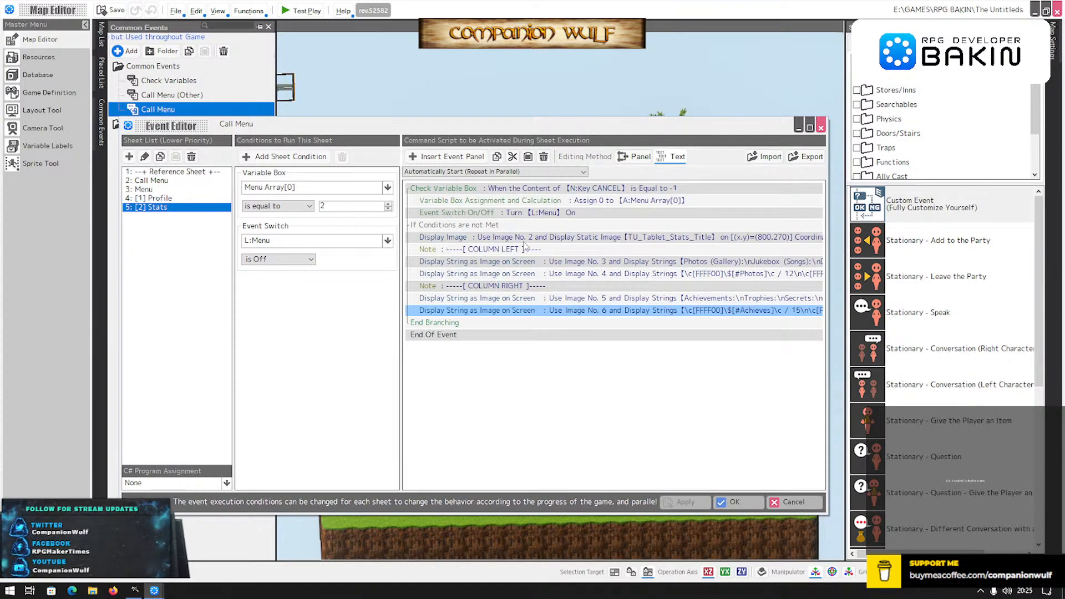
left_click(163, 199)
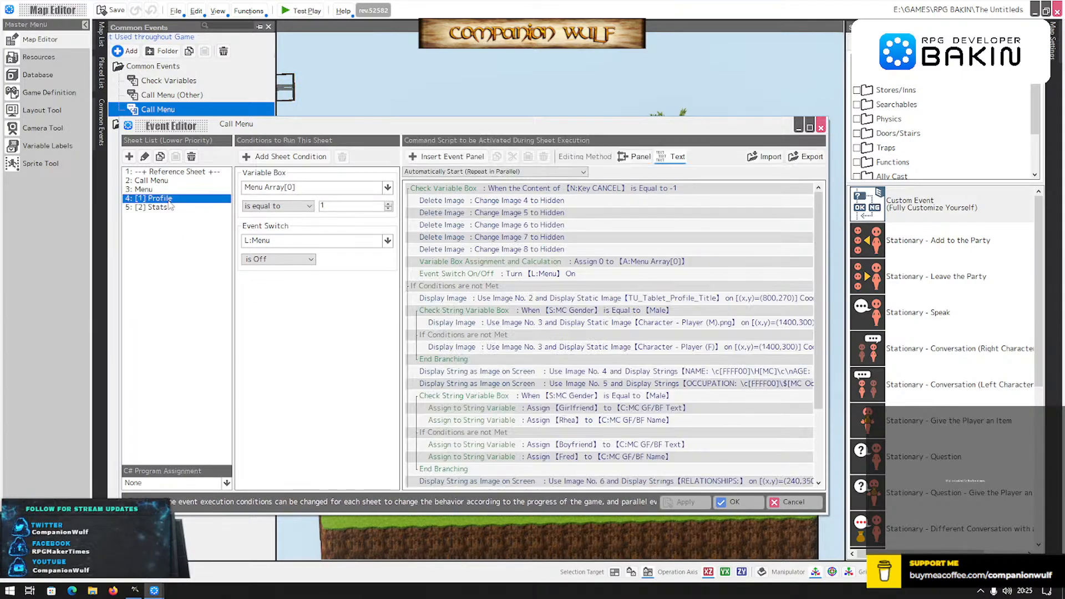
left_click(750, 504)
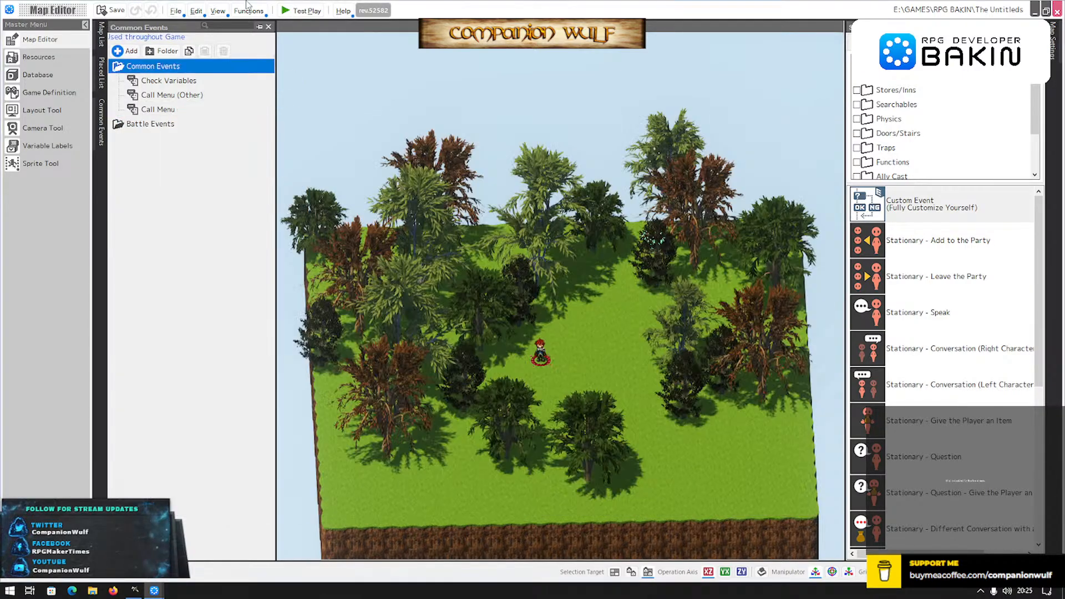
Start a test play, open the tablet menu's Profile page to check its display, and close the player.
left_click(300, 11)
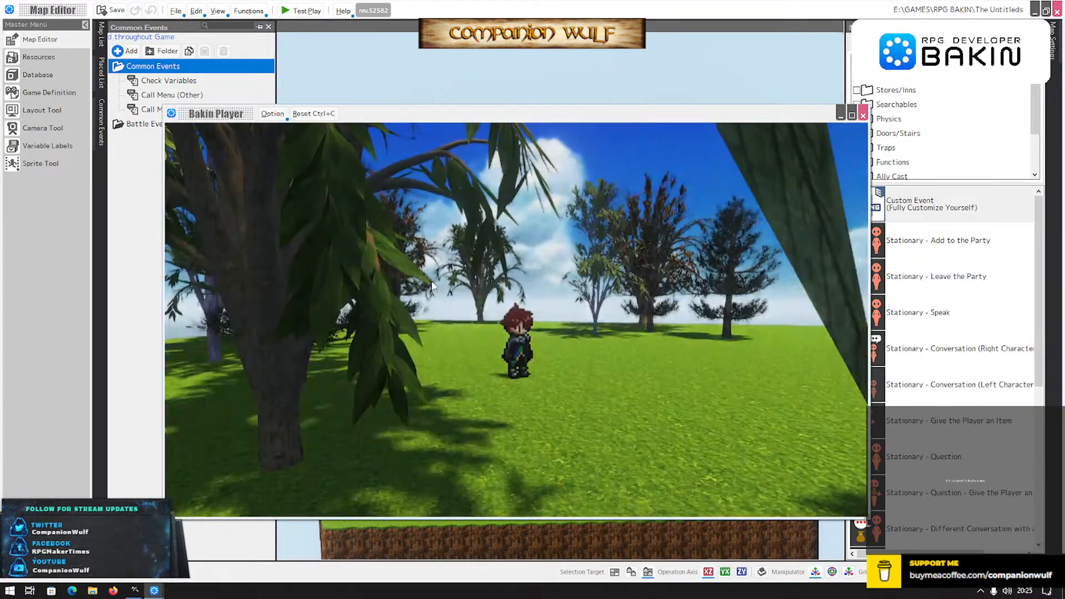
key("Escape")
key("Return")
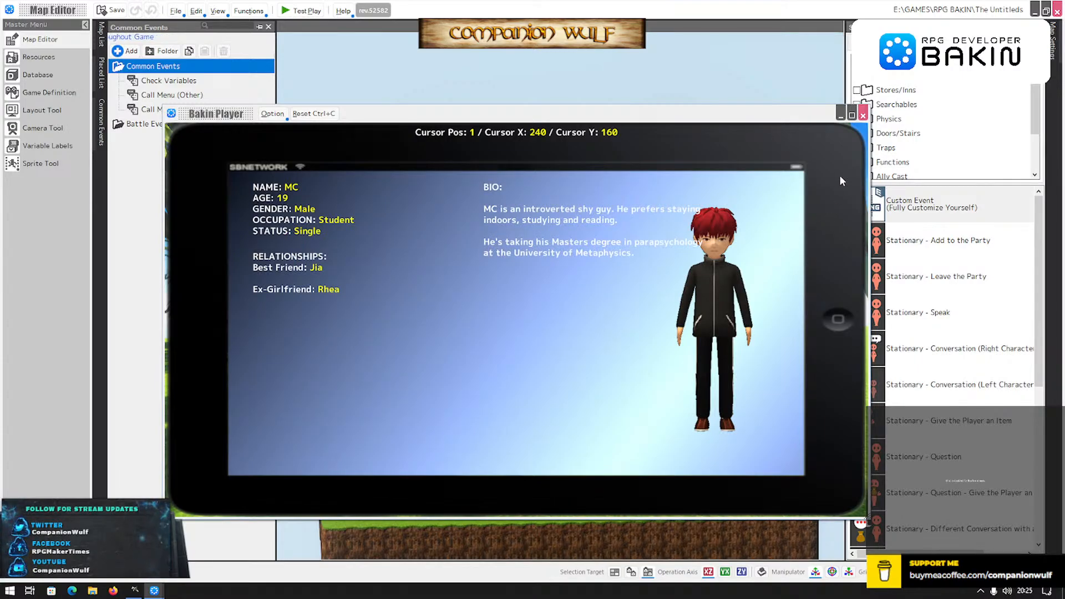
left_click(864, 115)
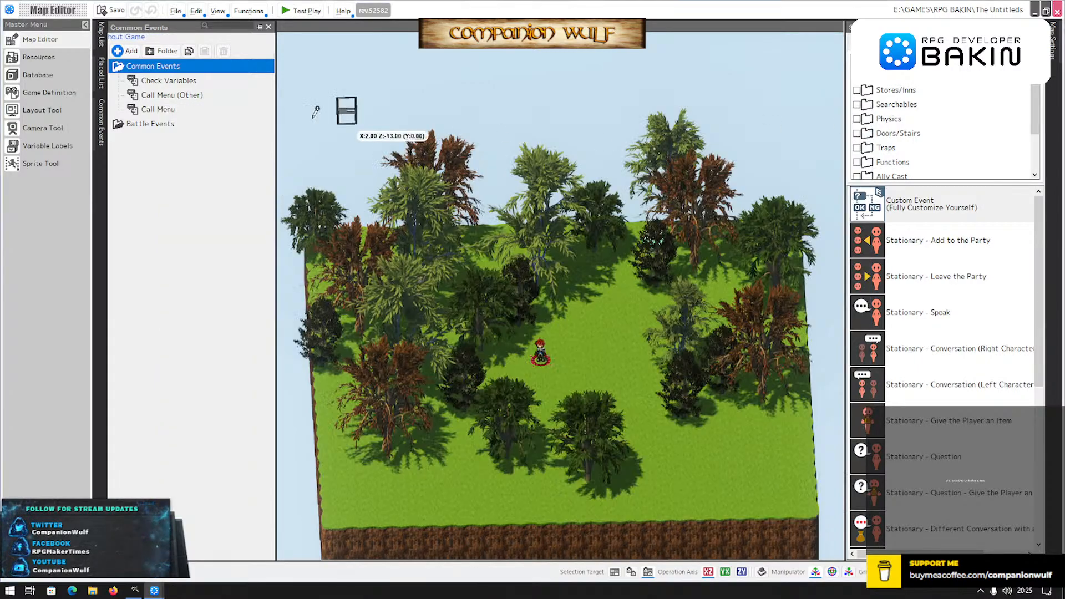
In Call Menu's Menu sheet, insert a variable assignment of 0 to Key CANCEL above the command turning L:Menu off, and accept the event.
left_click(145, 111)
double_click(144, 111)
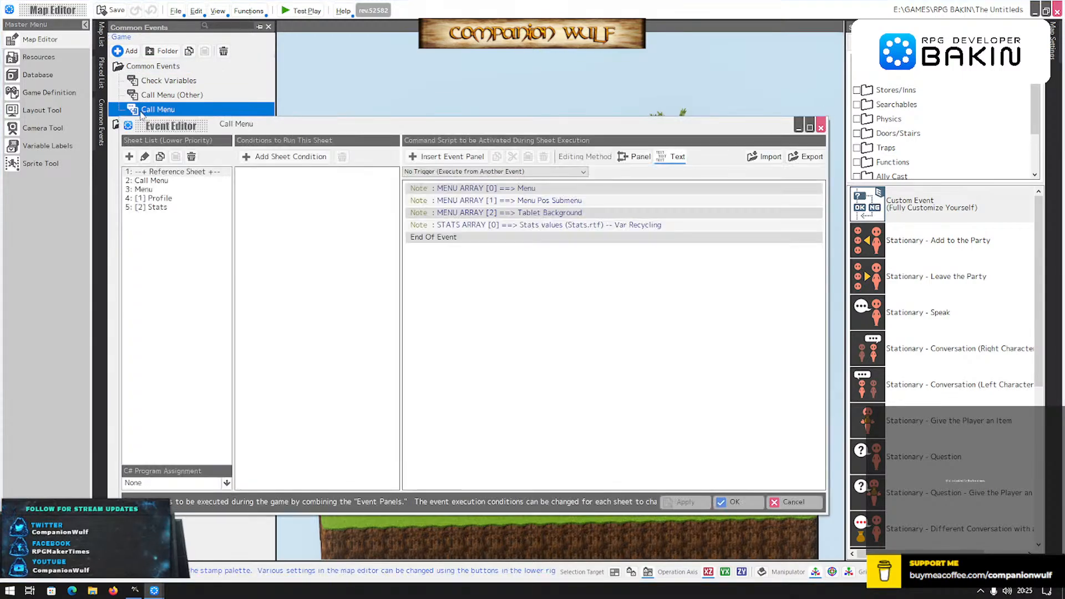
left_click(154, 190)
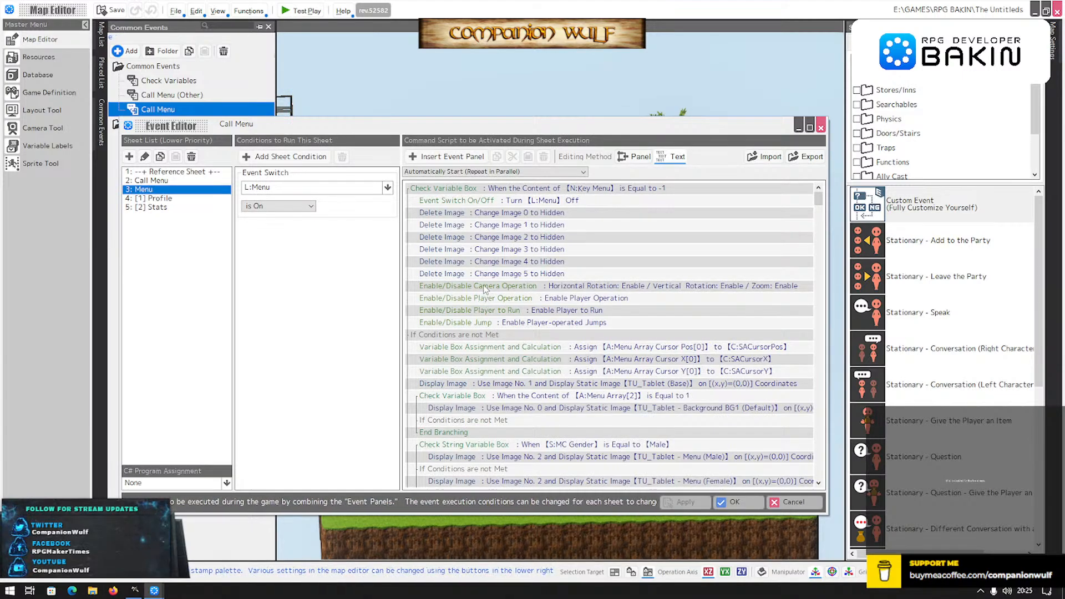
left_click(477, 335)
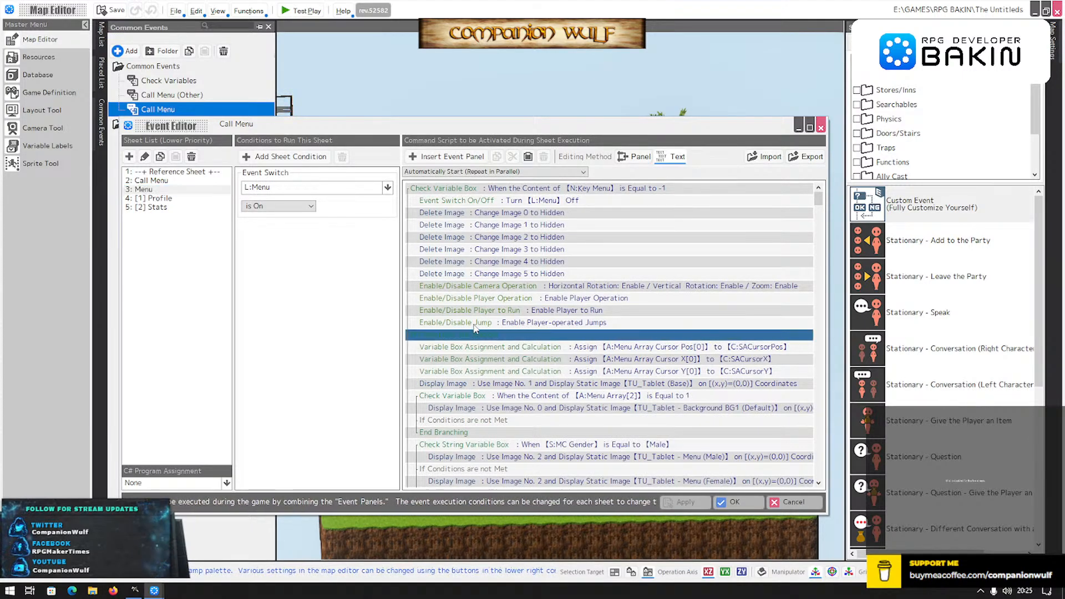
left_click(504, 202)
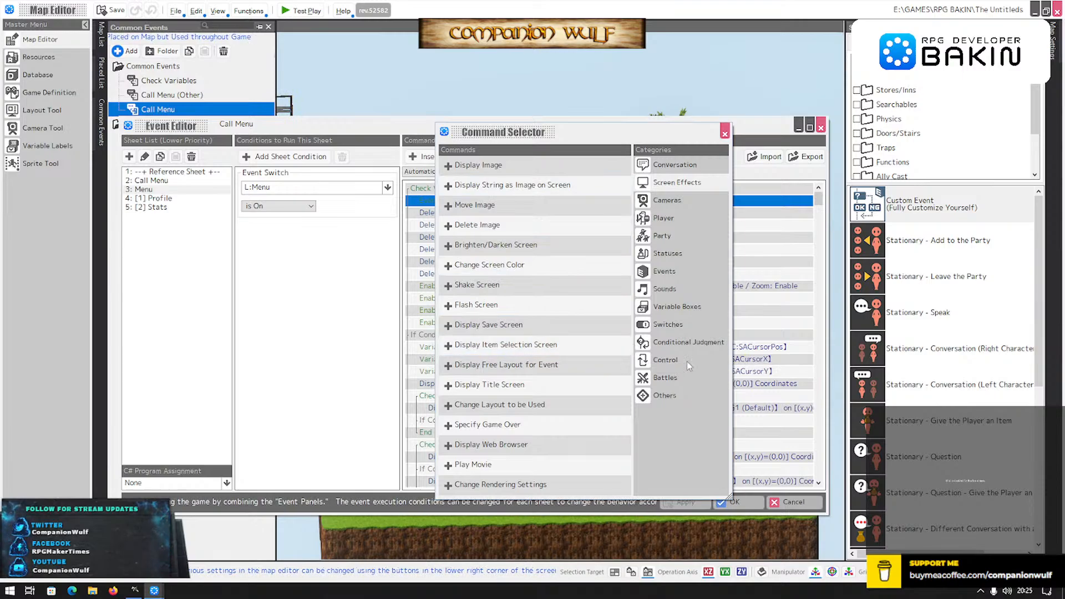
left_click(671, 306)
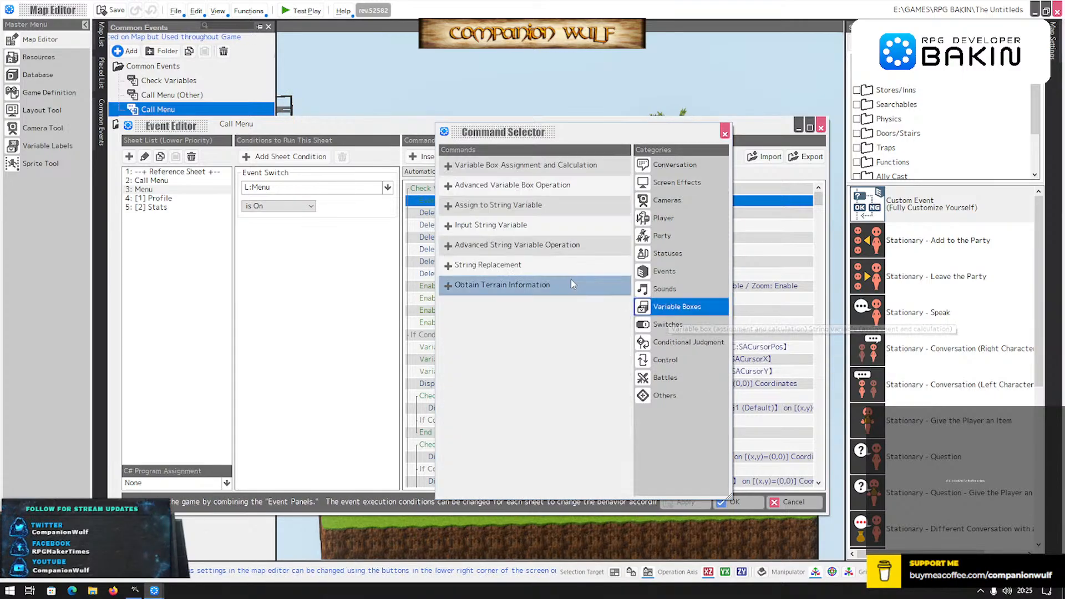
double_click(499, 165)
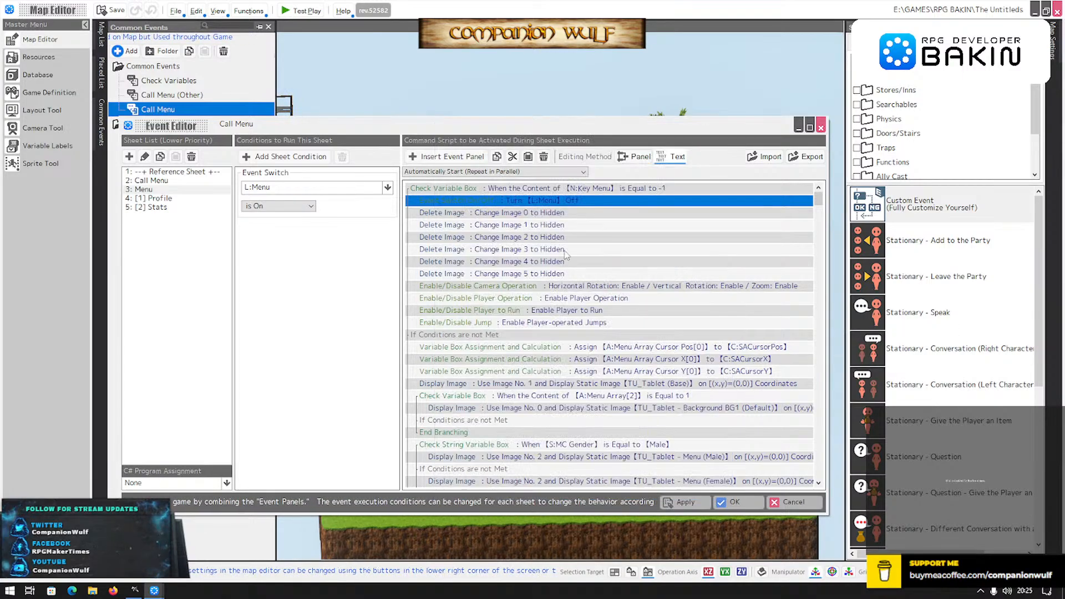
left_click(498, 284)
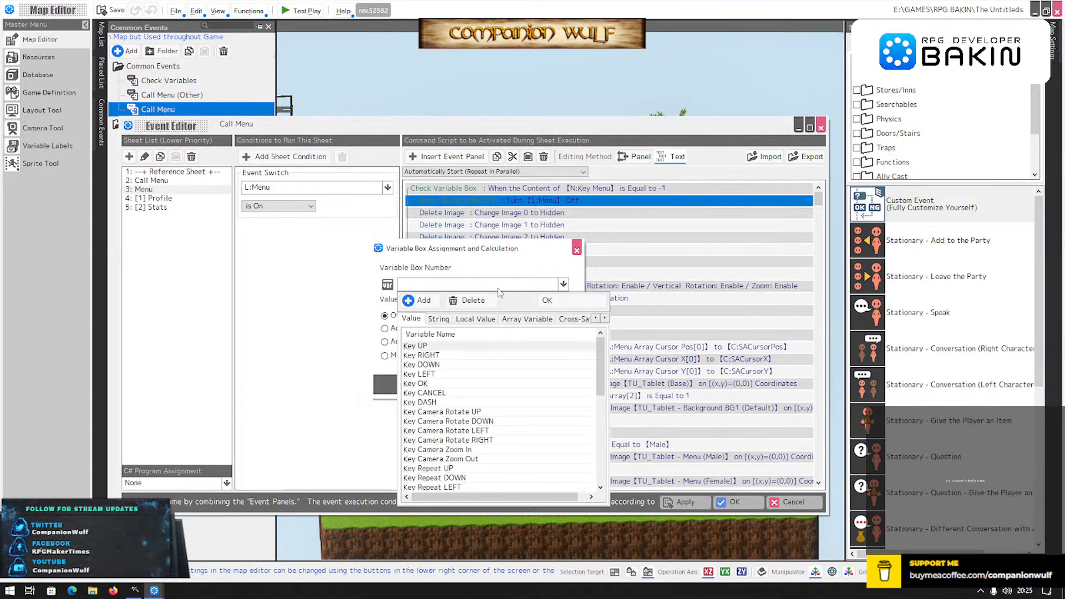
double_click(436, 392)
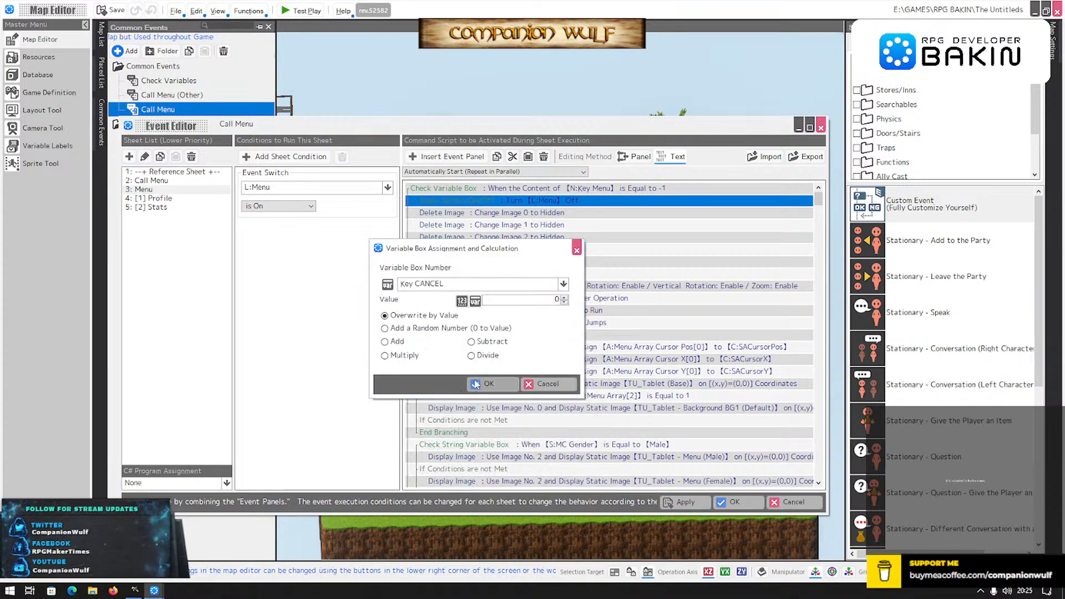
left_click(492, 383)
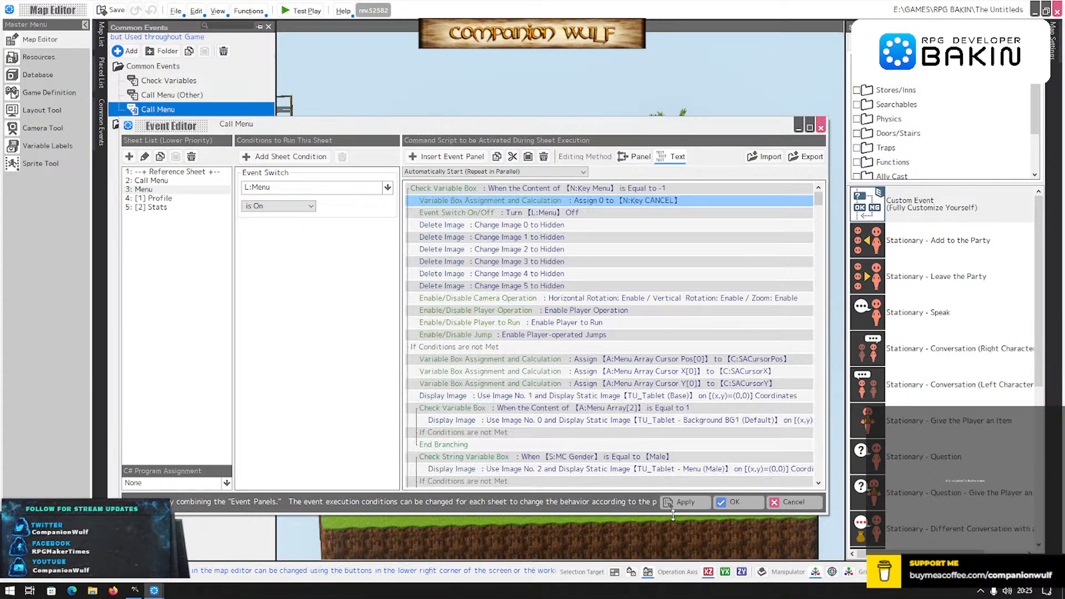
left_click(729, 503)
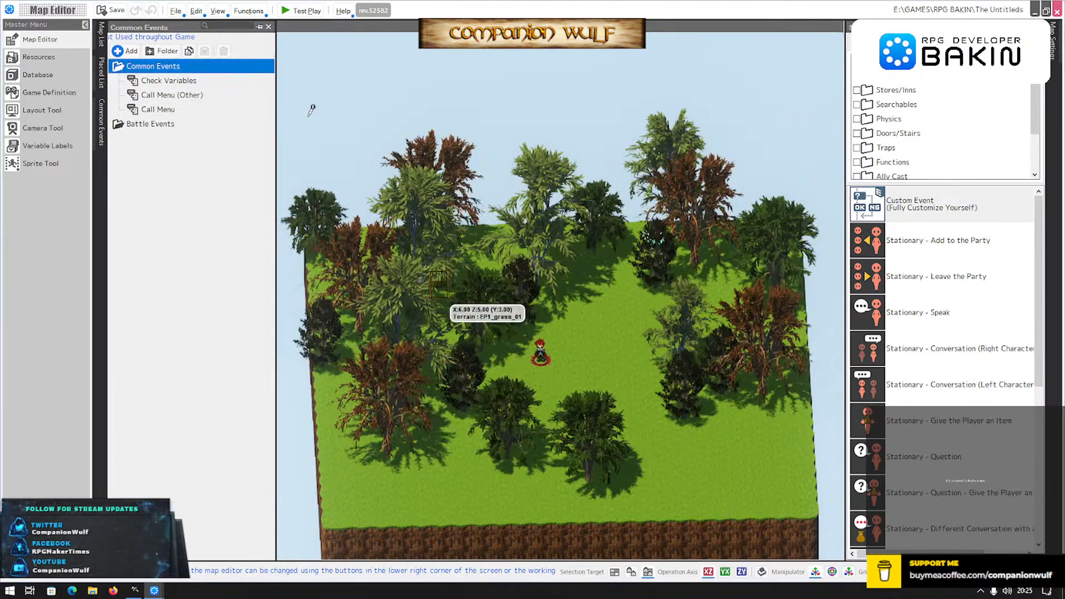
Test play the tablet menu by opening the Profile page, backing out to the icons, and trying to cancel out of the menu.
left_click(296, 11)
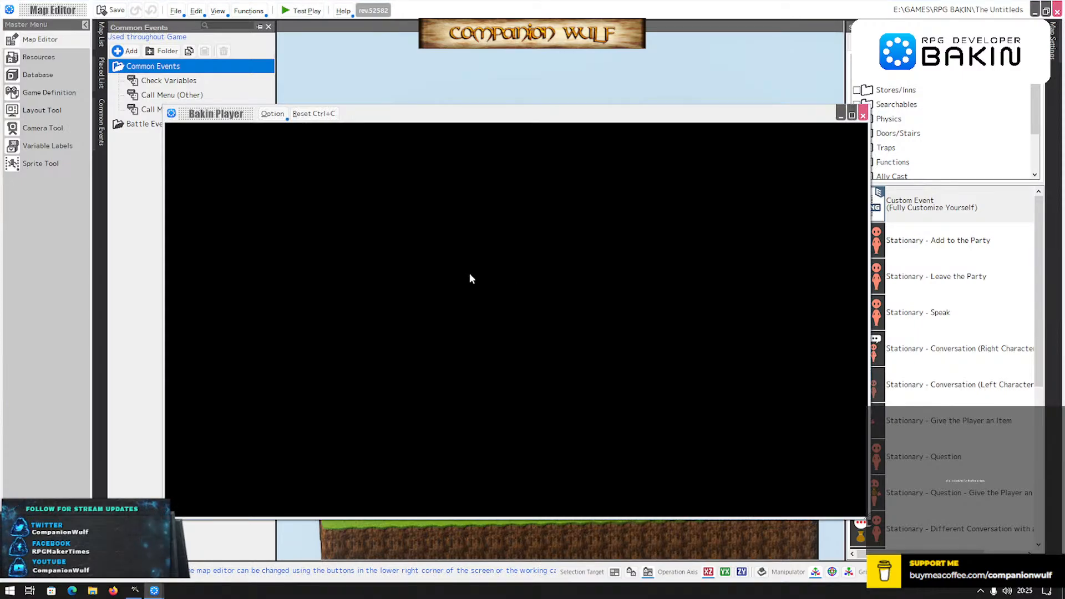
key("Escape")
key("Return")
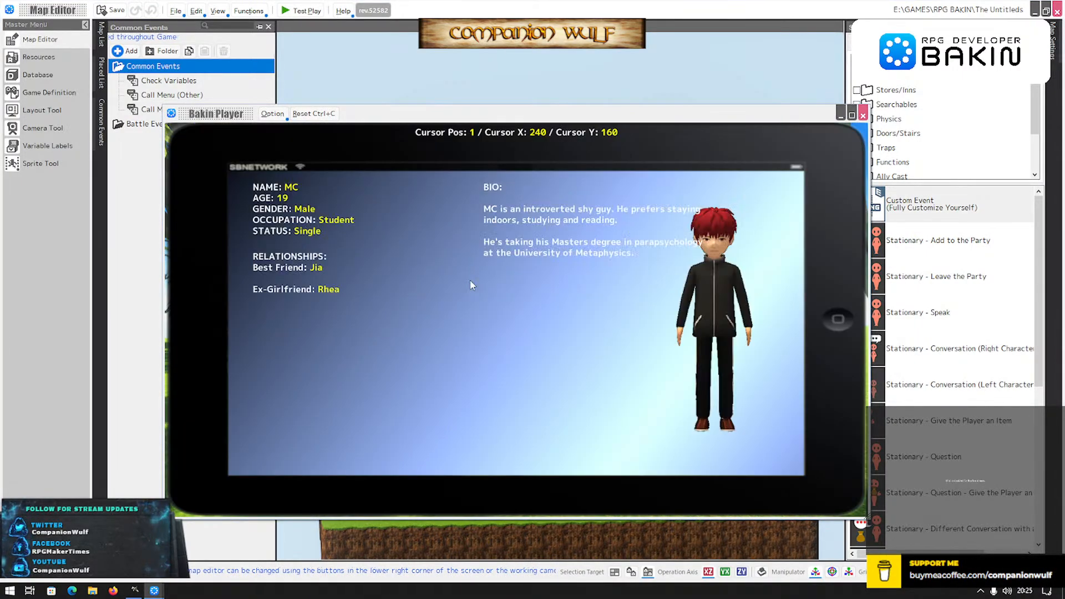
key("Escape")
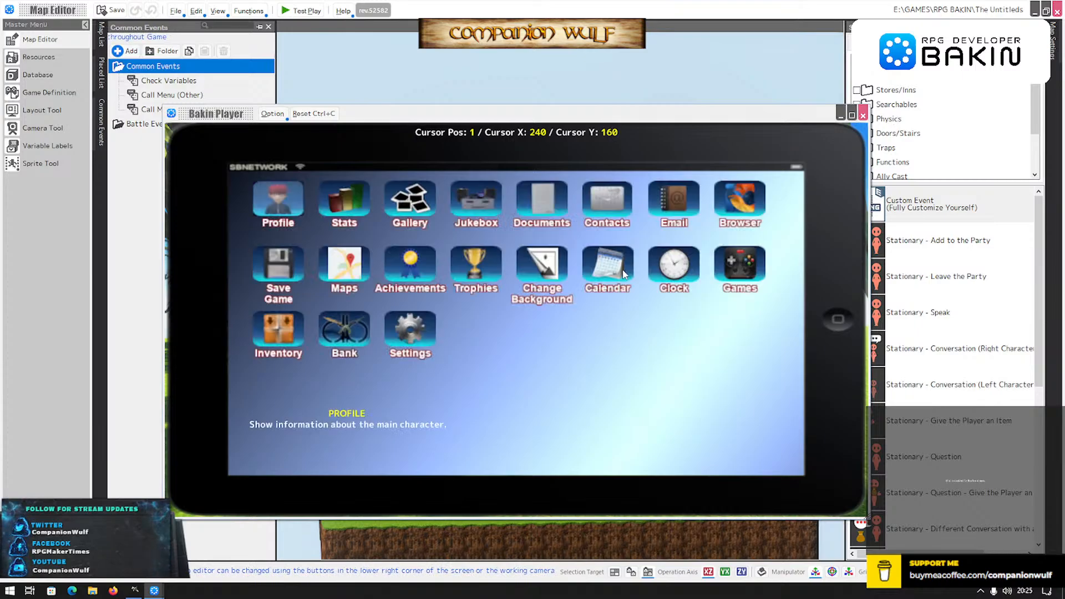
key("Escape")
key("Escape")
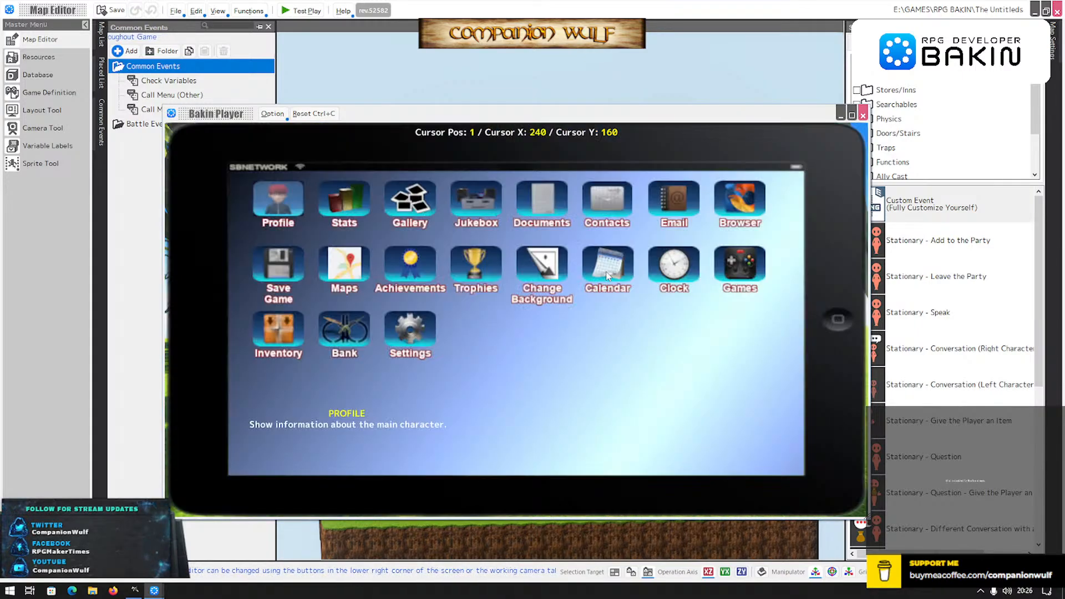
Open the Stats page in the test play, cancel back to the tablet's icon menu, and close the player.
key("Right")
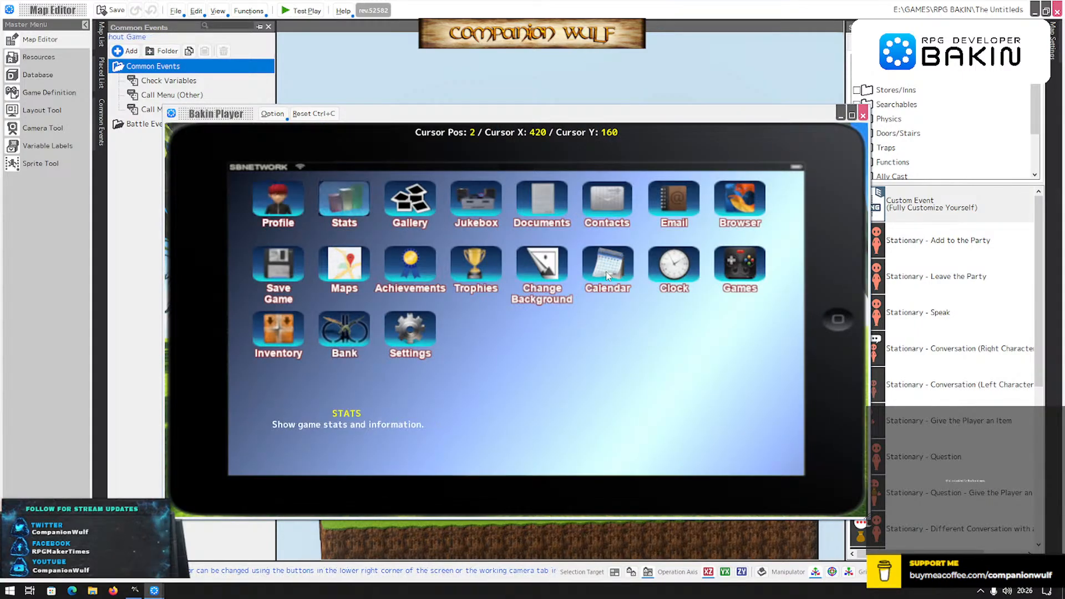
key("Return")
key("Escape")
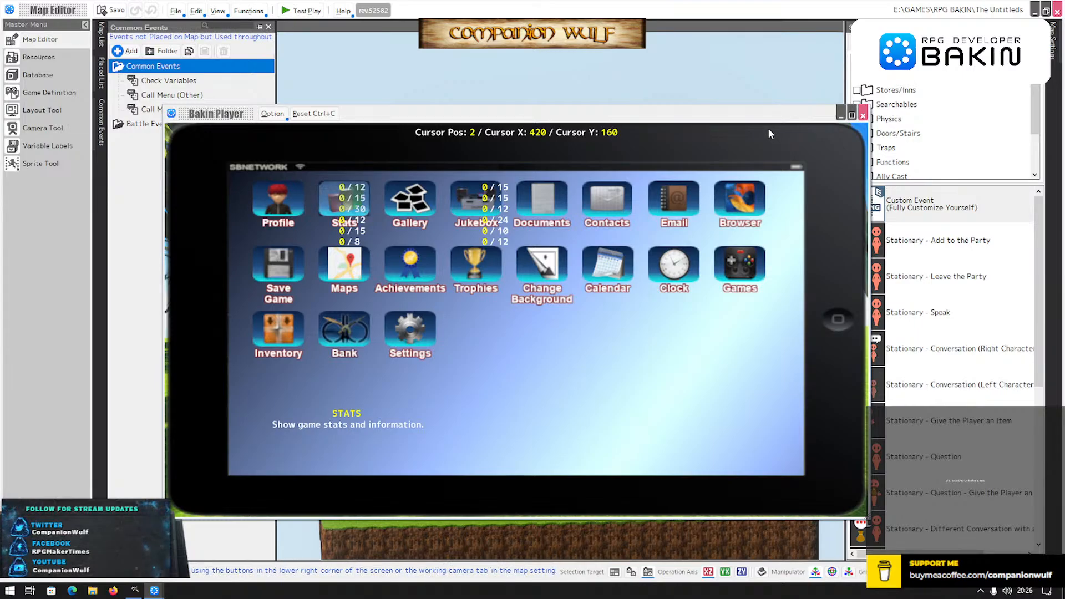
left_click(863, 115)
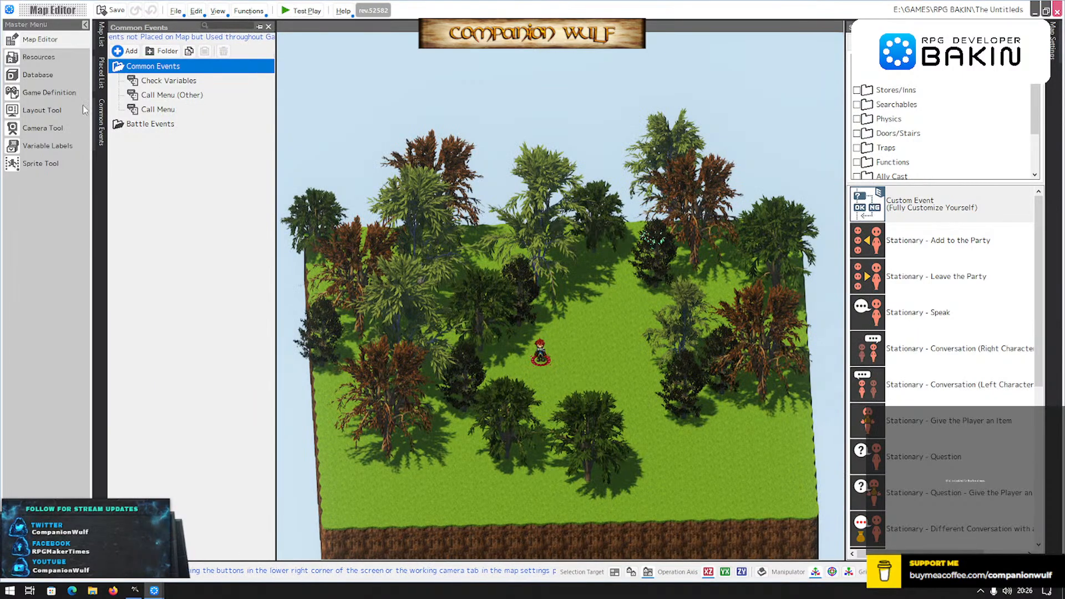
Review Call Menu's Call Menu and [2] Stats sheets, and cut the Key CANCEL assignment from the Menu sheet's Key Menu branch.
left_click(149, 109)
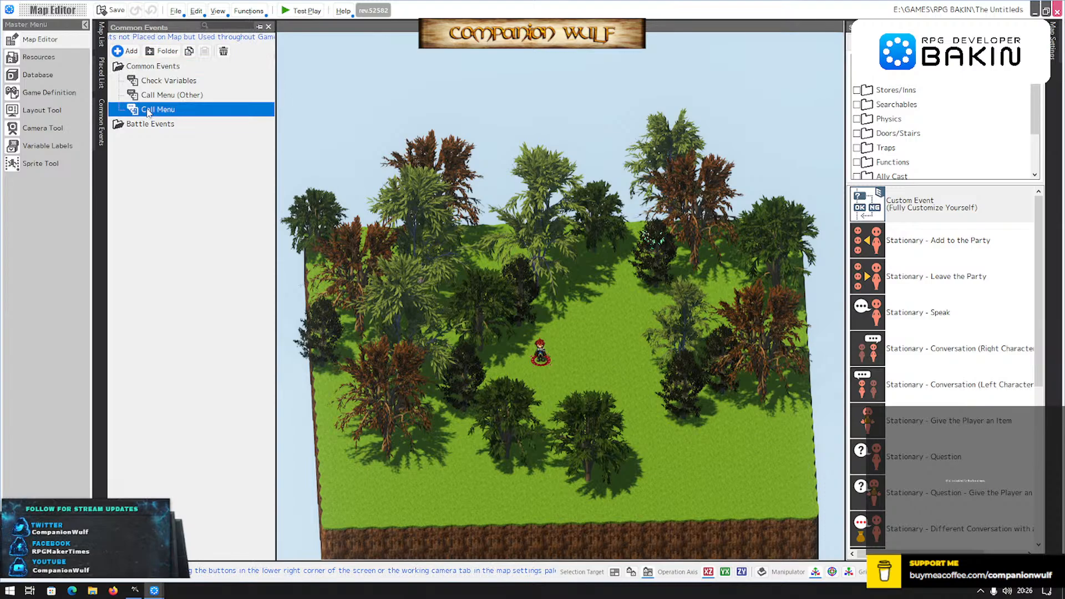
double_click(185, 113)
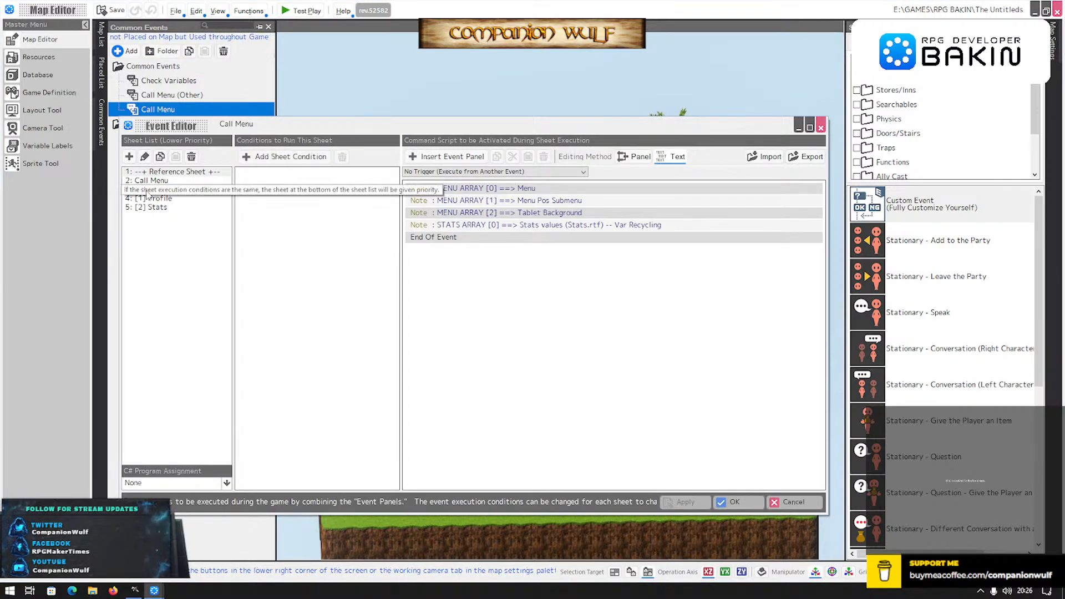
left_click(165, 181)
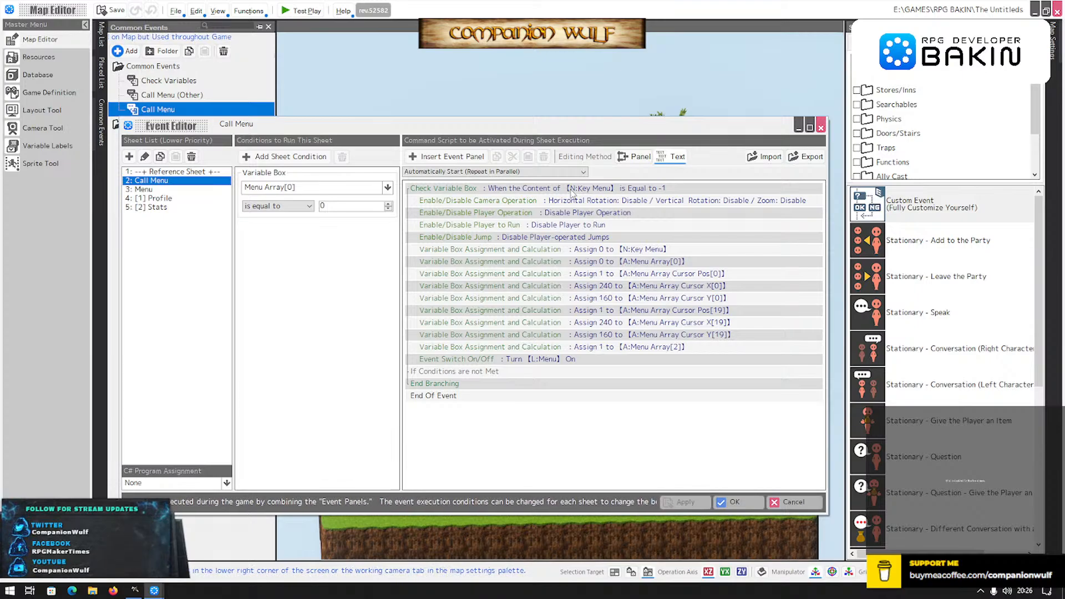
left_click(153, 208)
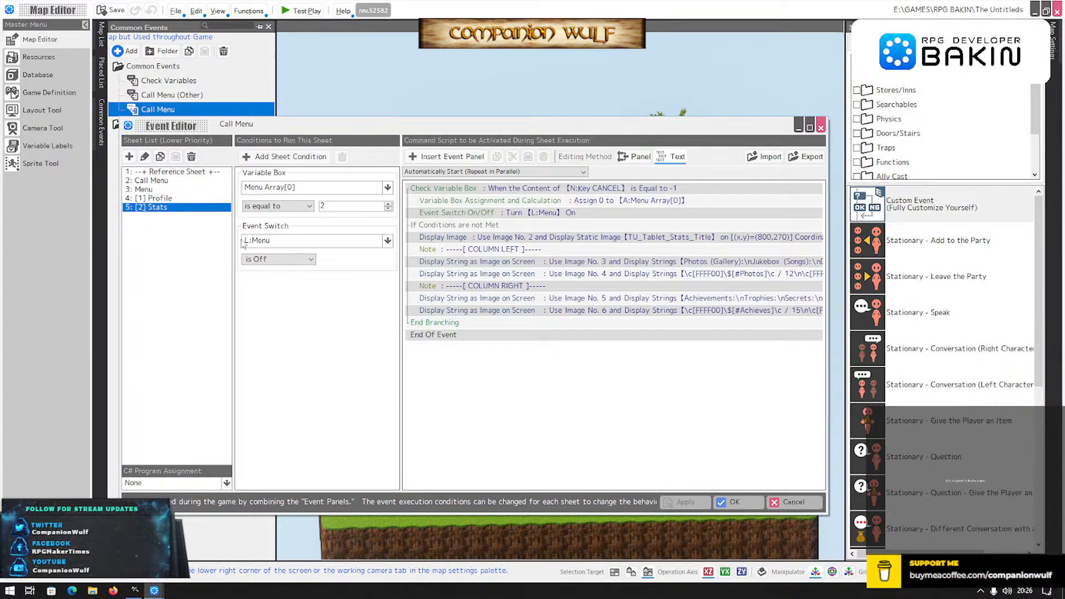
left_click(151, 182)
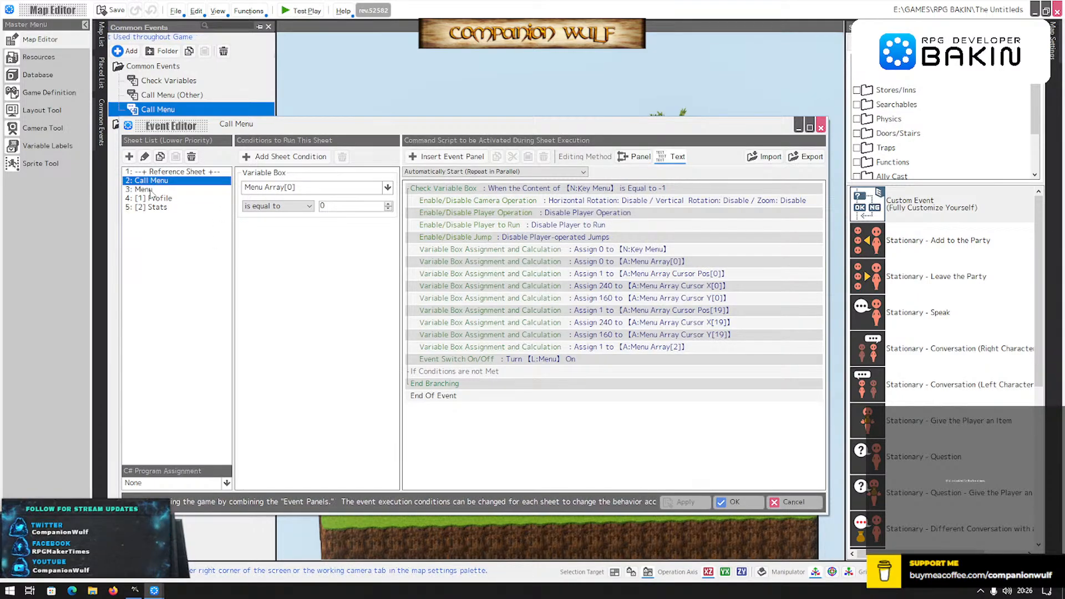
left_click(151, 191)
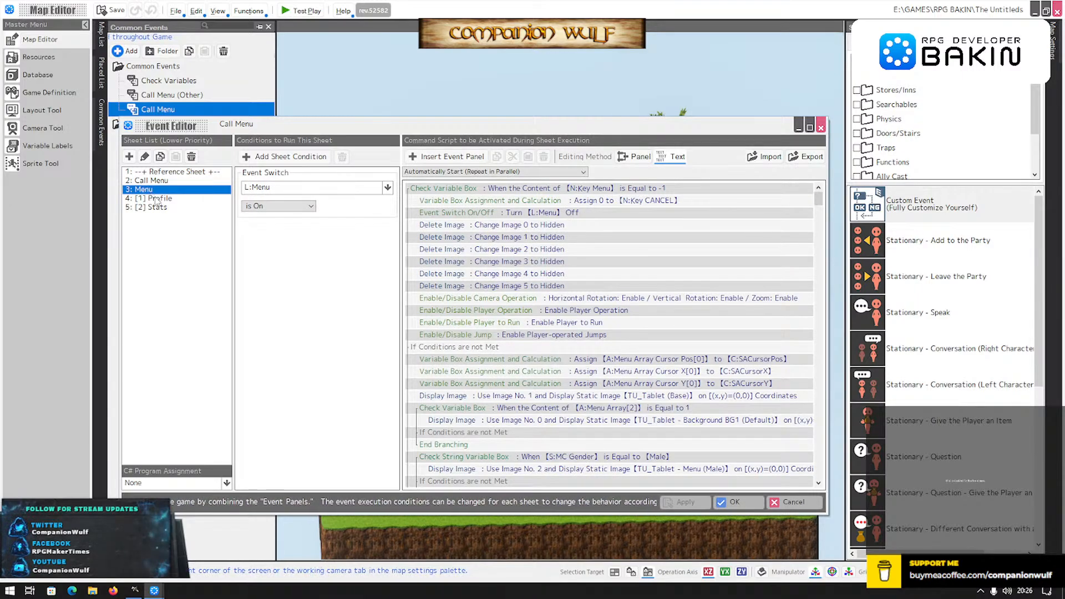
left_click(466, 201)
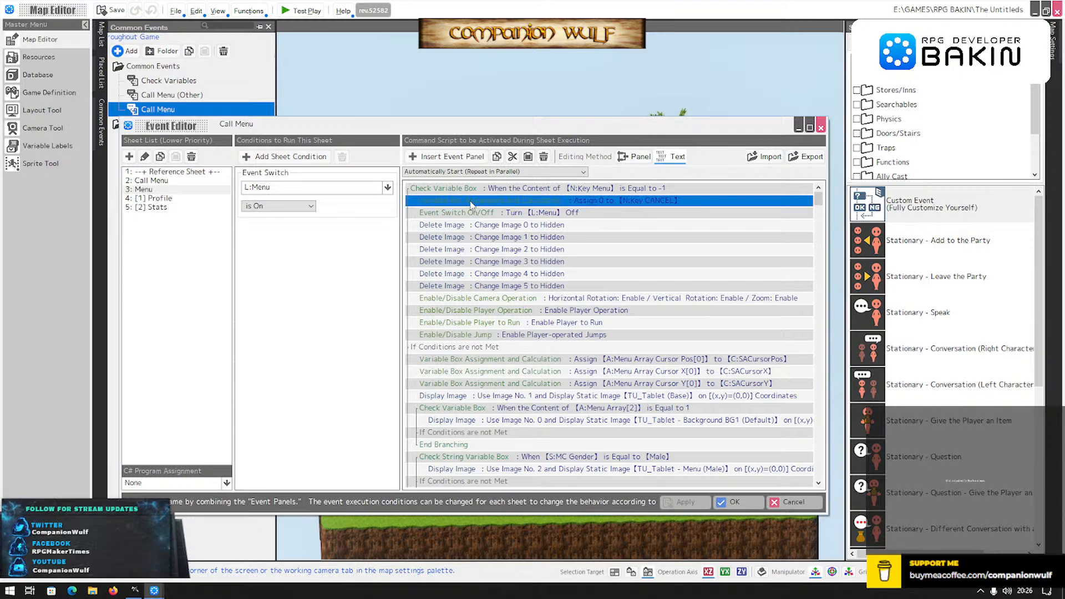
left_click(511, 157)
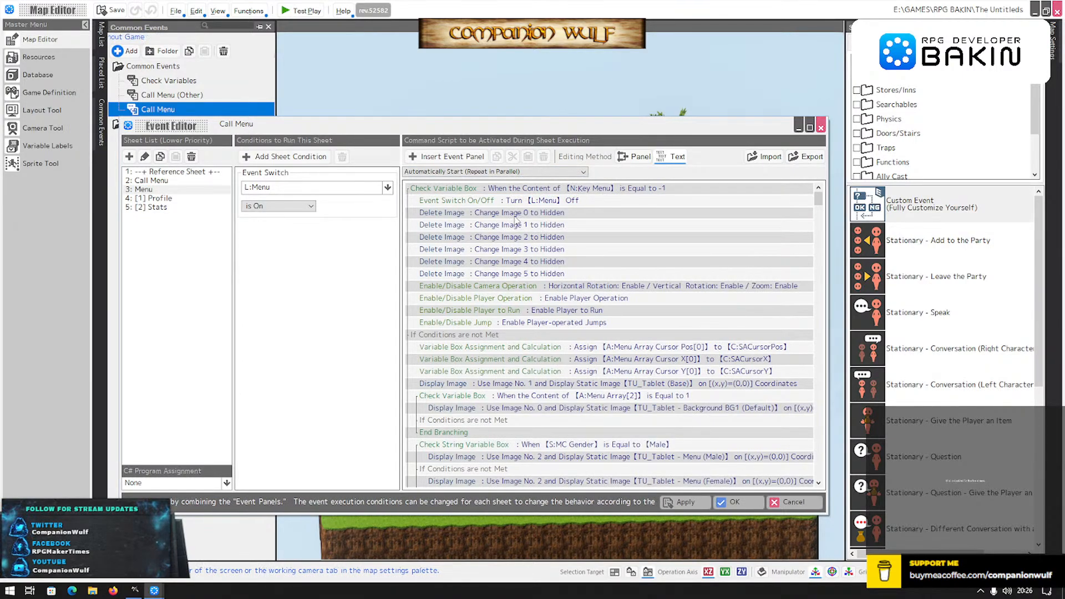
Cut the Delete Image command that hides image 2 from the Menu sheet's Key Menu branch, and accept the event.
left_click(513, 238)
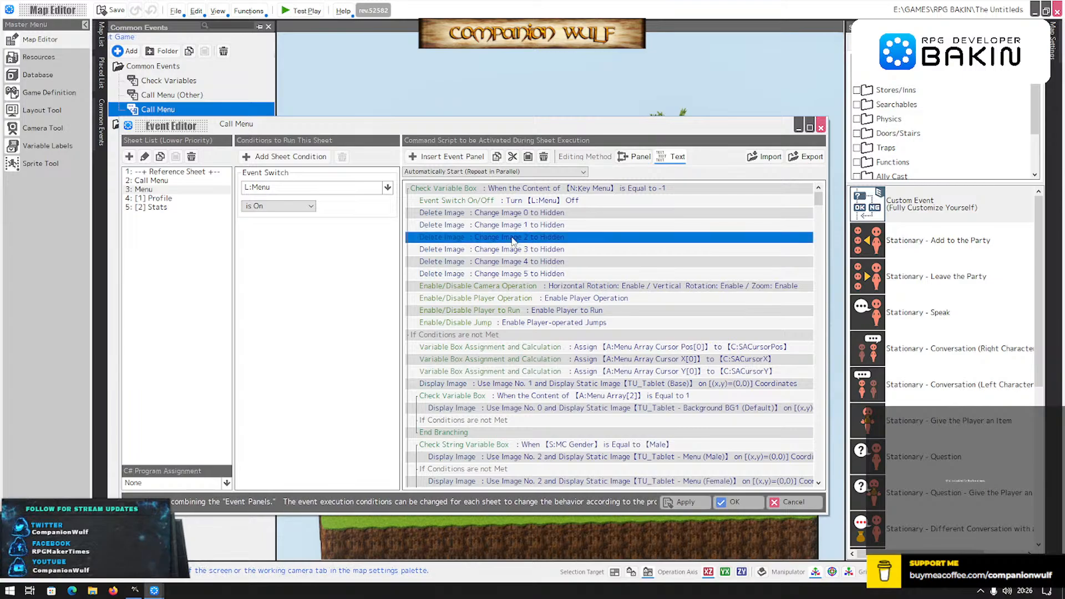
left_click(512, 158)
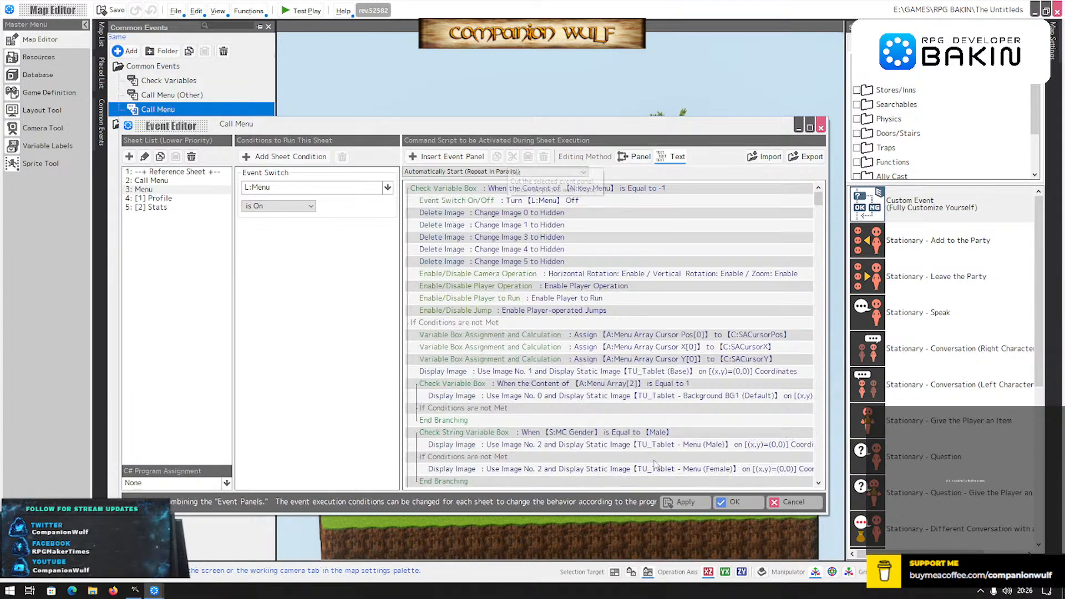
left_click(736, 499)
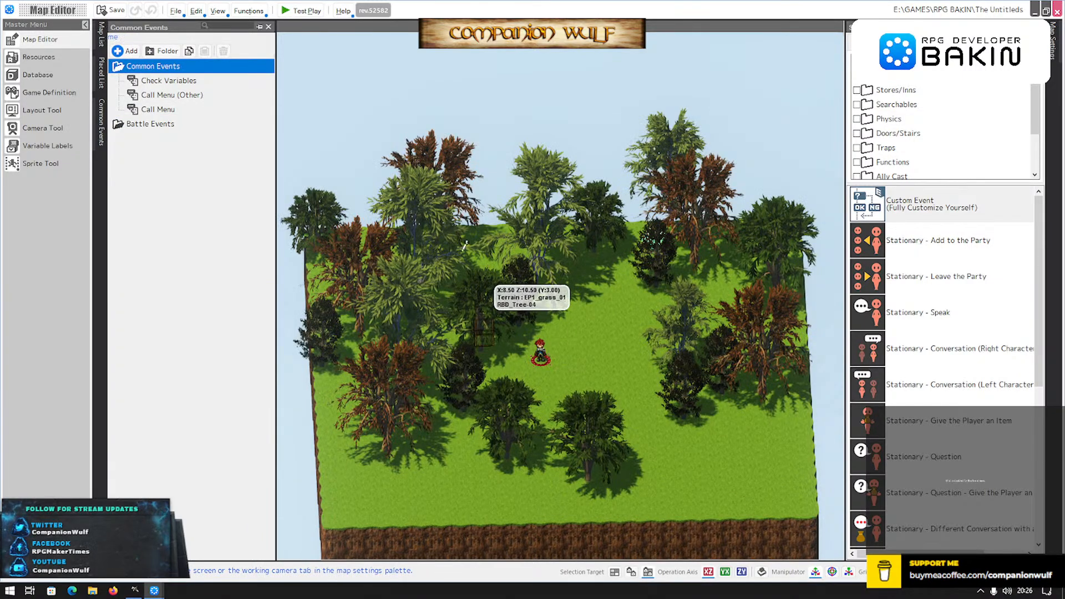
Test play the tablet menu by opening the Profile page, and close the player.
left_click(302, 11)
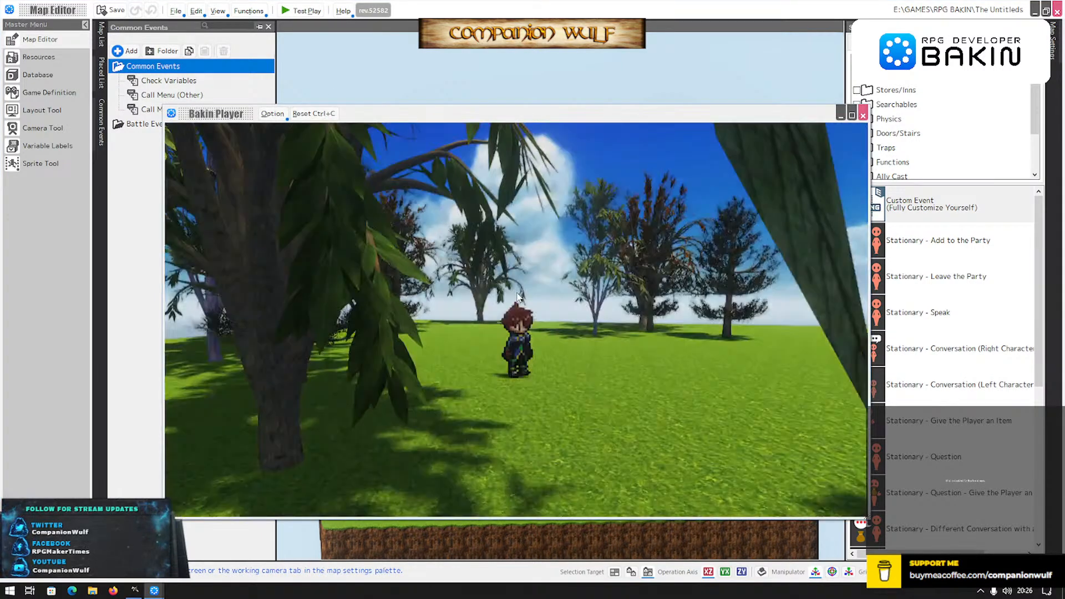
key("Escape")
key("Return")
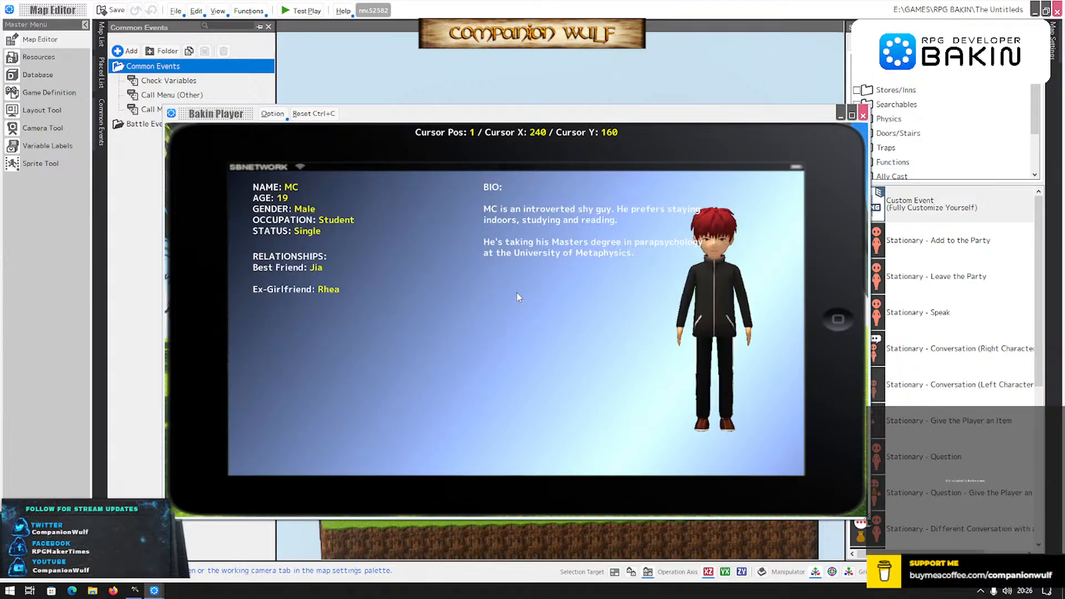
left_click(862, 116)
Reopen the Call Menu event and select the Delete Image command that hides image 3 in the Menu sheet.
left_click(149, 110)
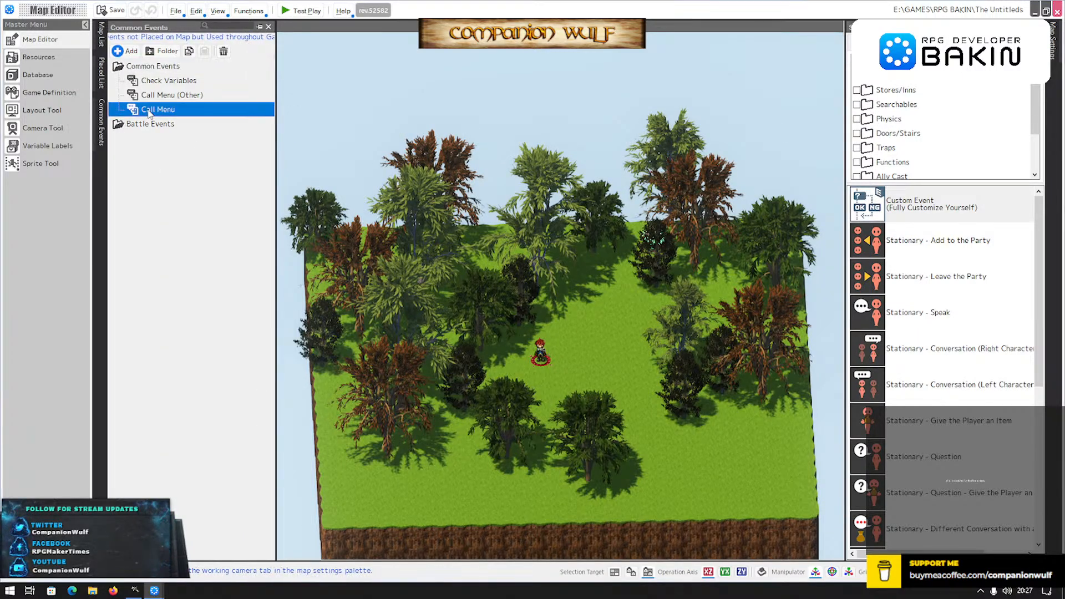
double_click(148, 111)
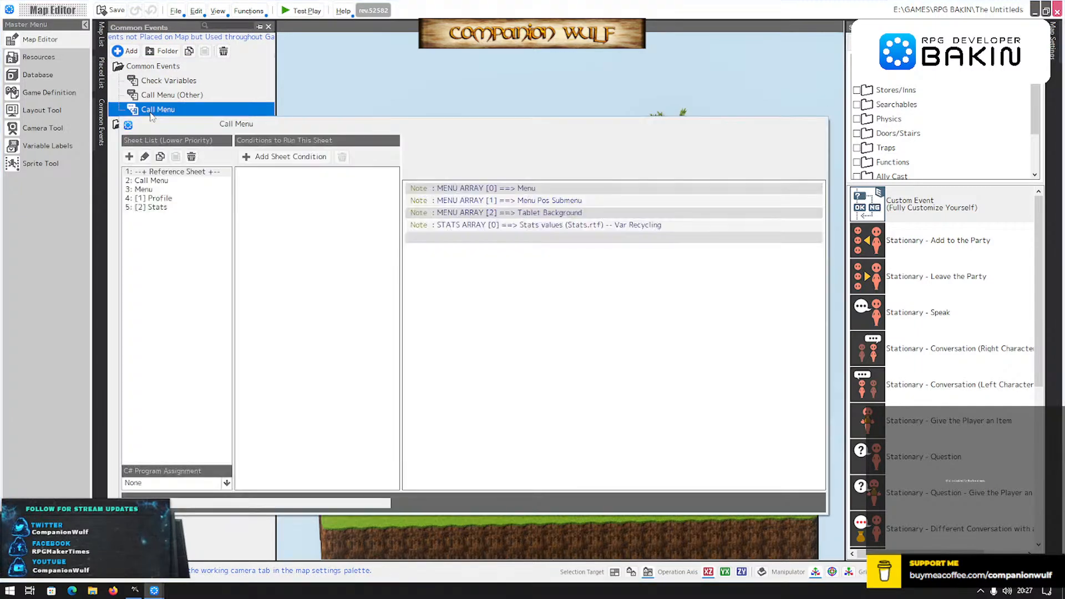
left_click(145, 189)
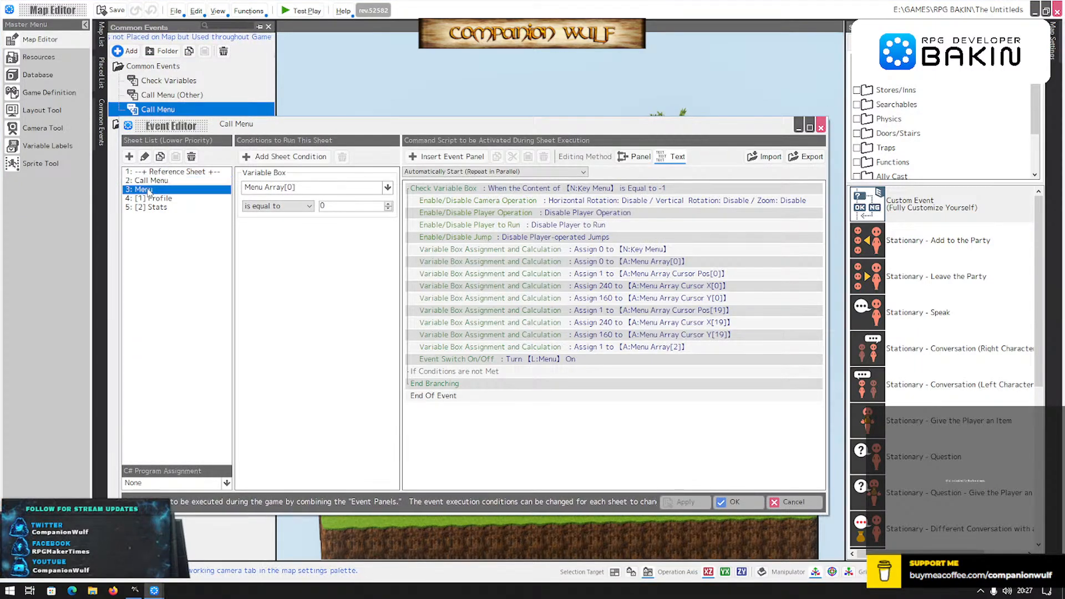
left_click(490, 237)
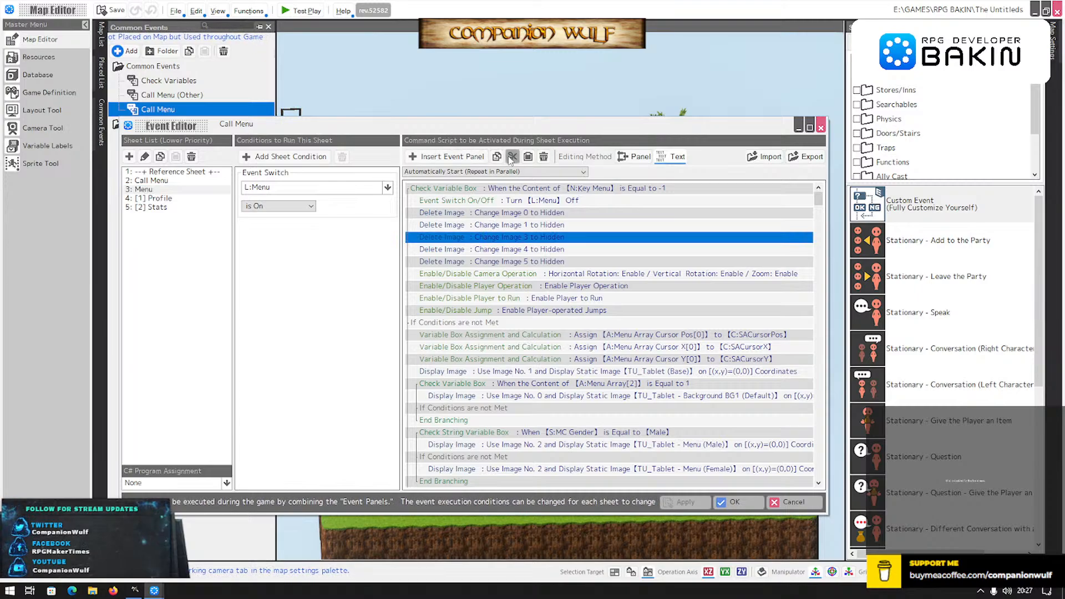
Paste the Delete Image command for image 2 above the one for image 3 in the Menu sheet.
left_click(527, 158)
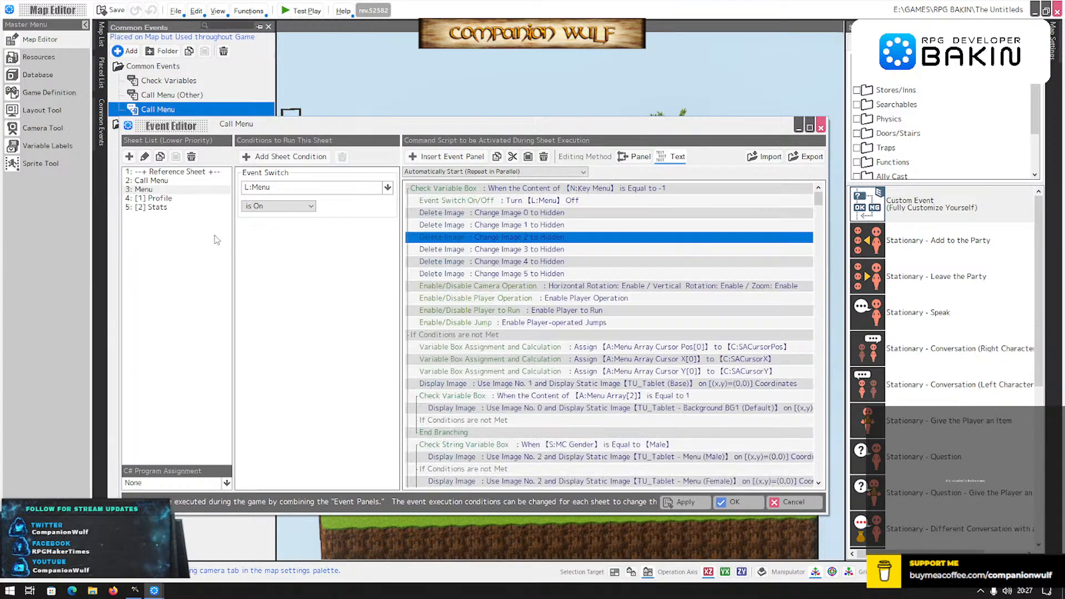
On the Profile sheet, set the display position of the TU_Tablet_Profile_Title image to X 0, Y 0.
left_click(157, 198)
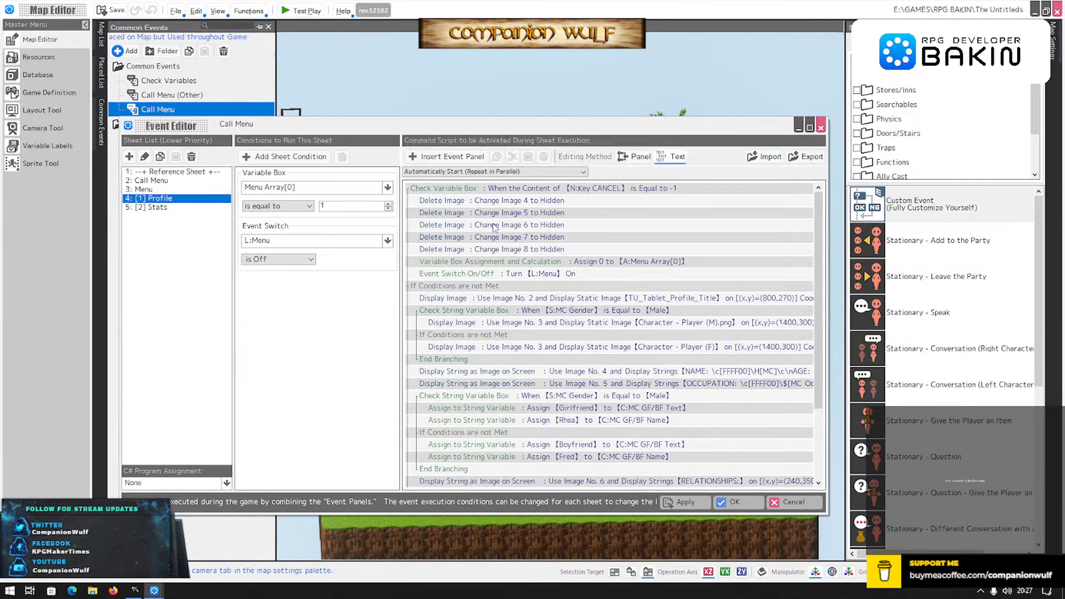
scroll(549, 292, "down", 3)
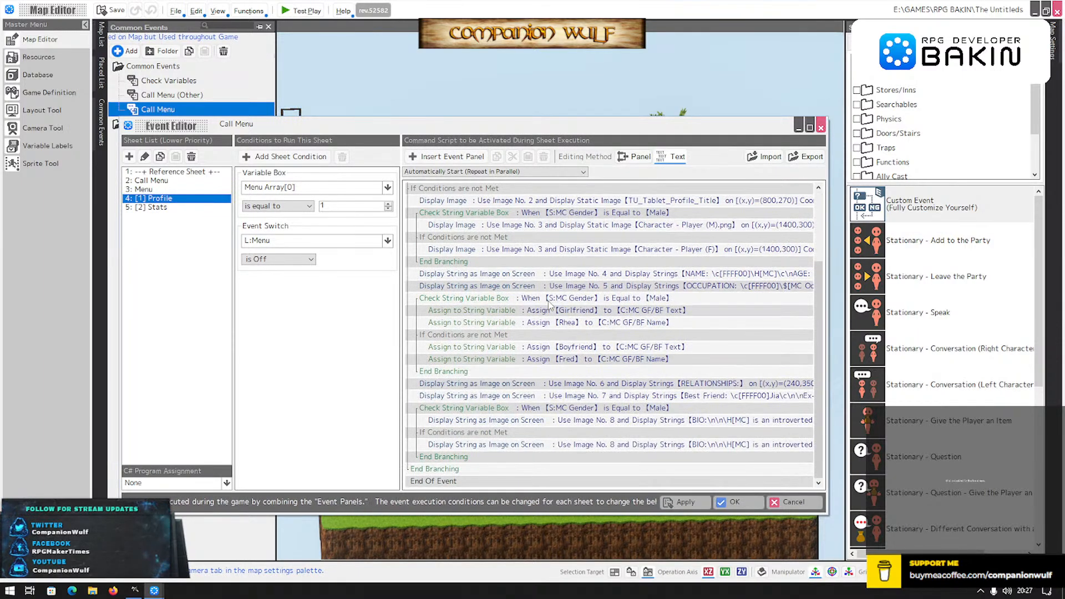
scroll(549, 302, "up", 3)
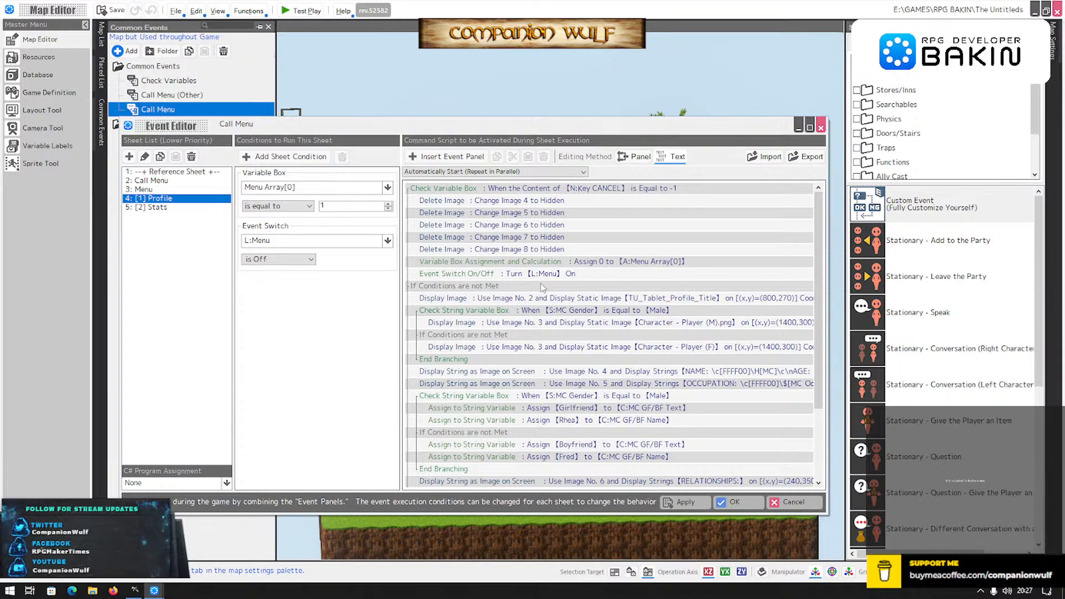
left_click(553, 298)
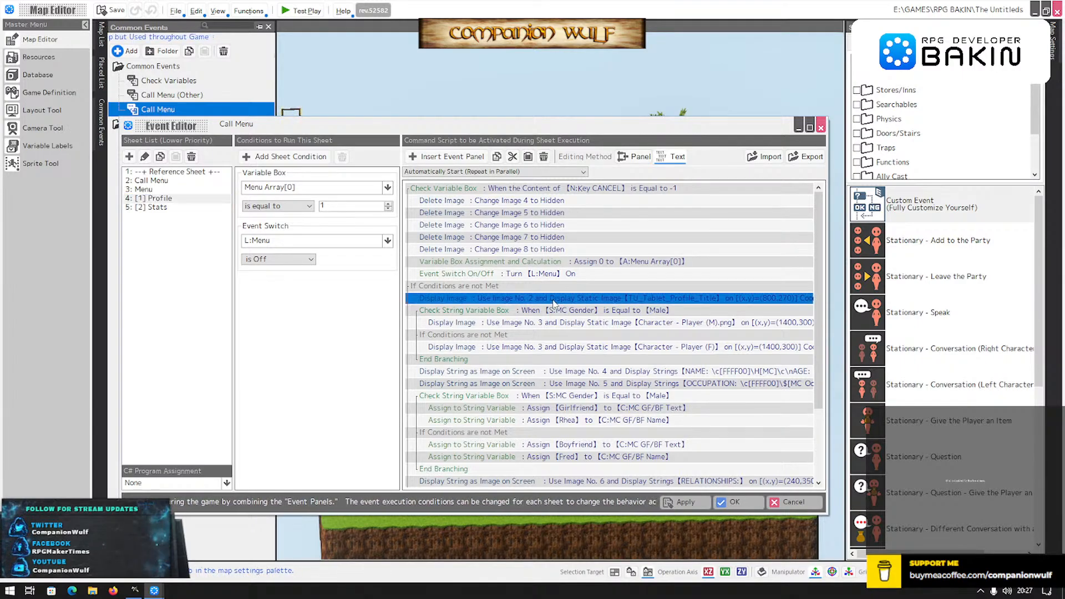
double_click(552, 299)
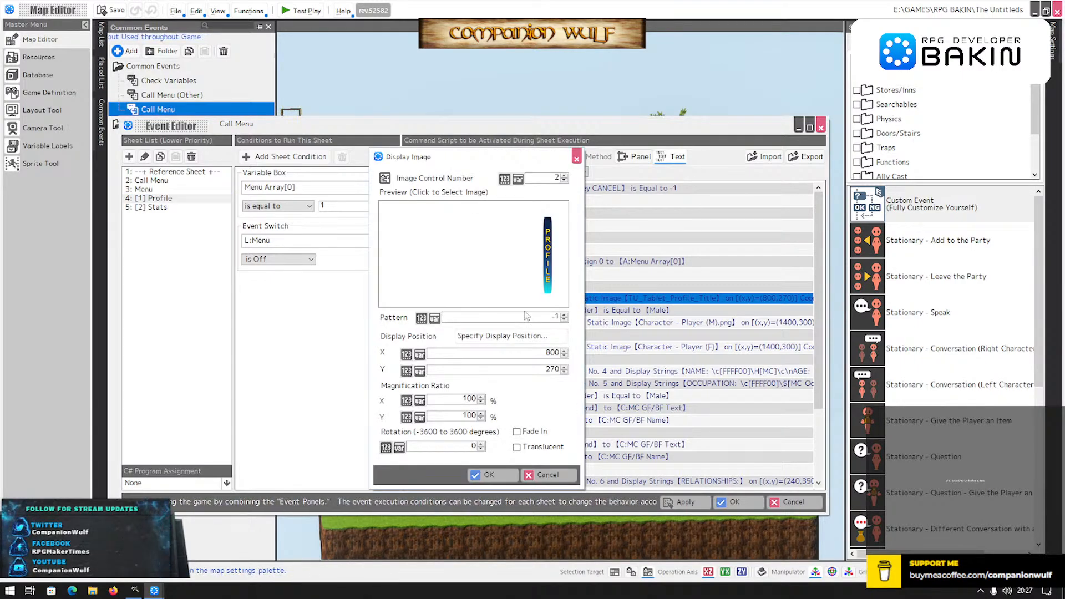
left_click(497, 338)
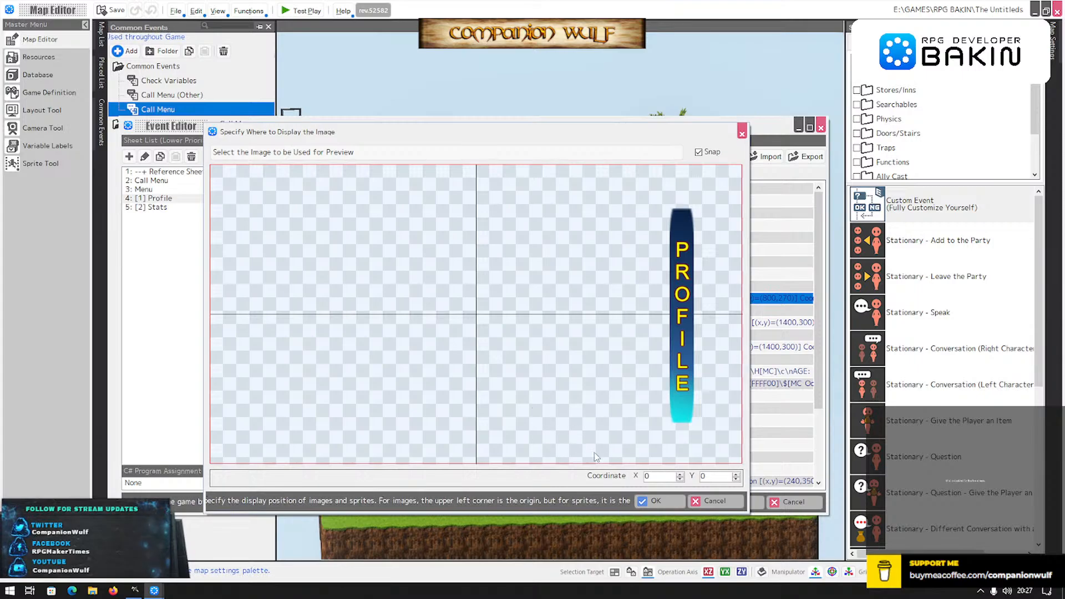
left_click(644, 498)
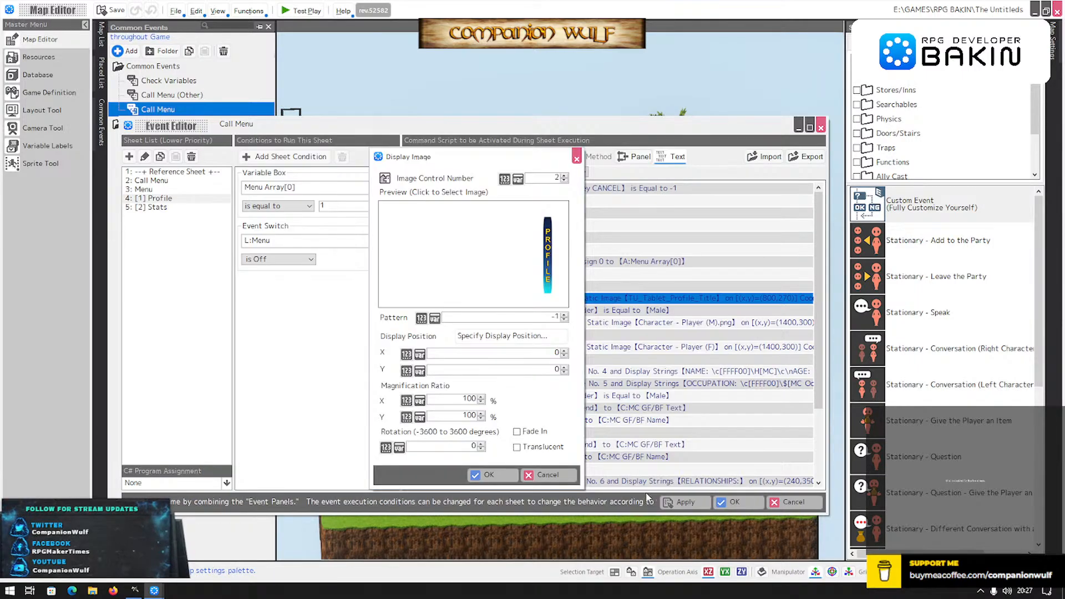
left_click(497, 471)
scroll(597, 430, "down", 3)
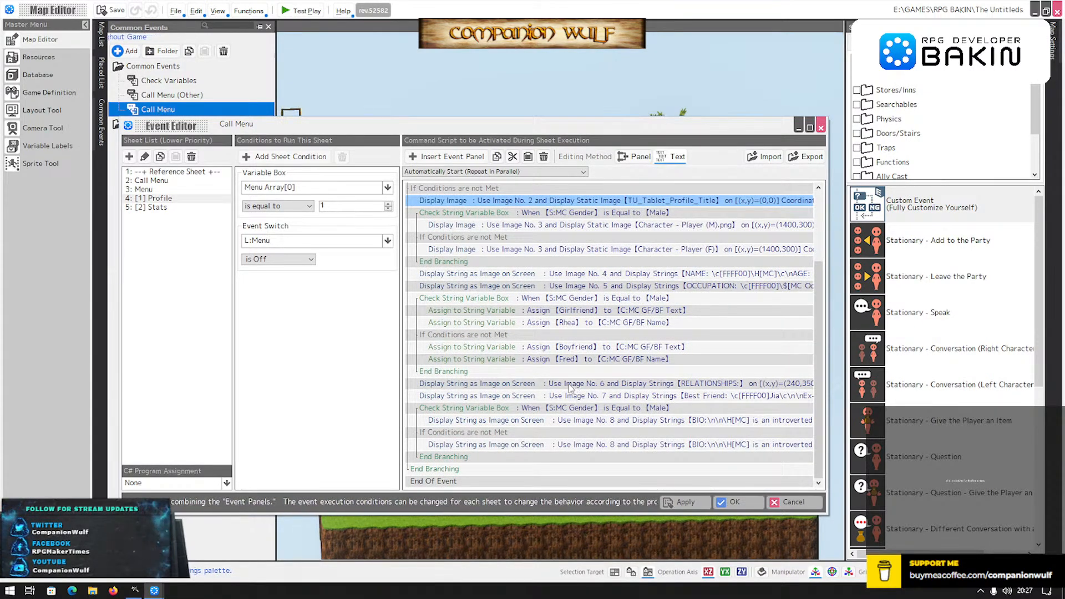
On the Stats sheet, set the TU_Tablet_Stats_Title image's display position to X 0, Y 0 and save the Call Menu event.
left_click(156, 208)
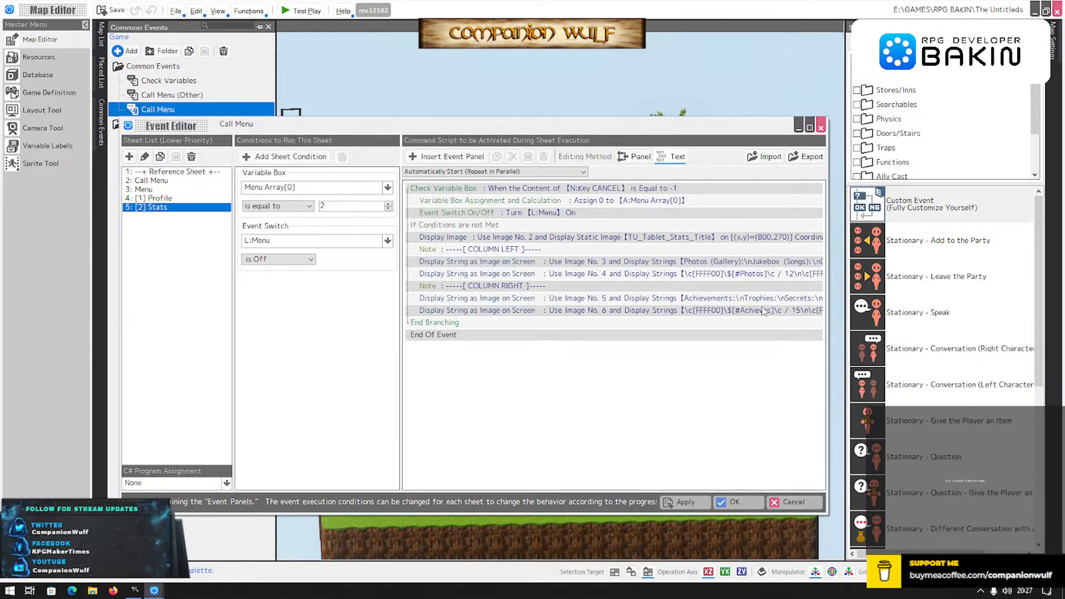
left_click(587, 236)
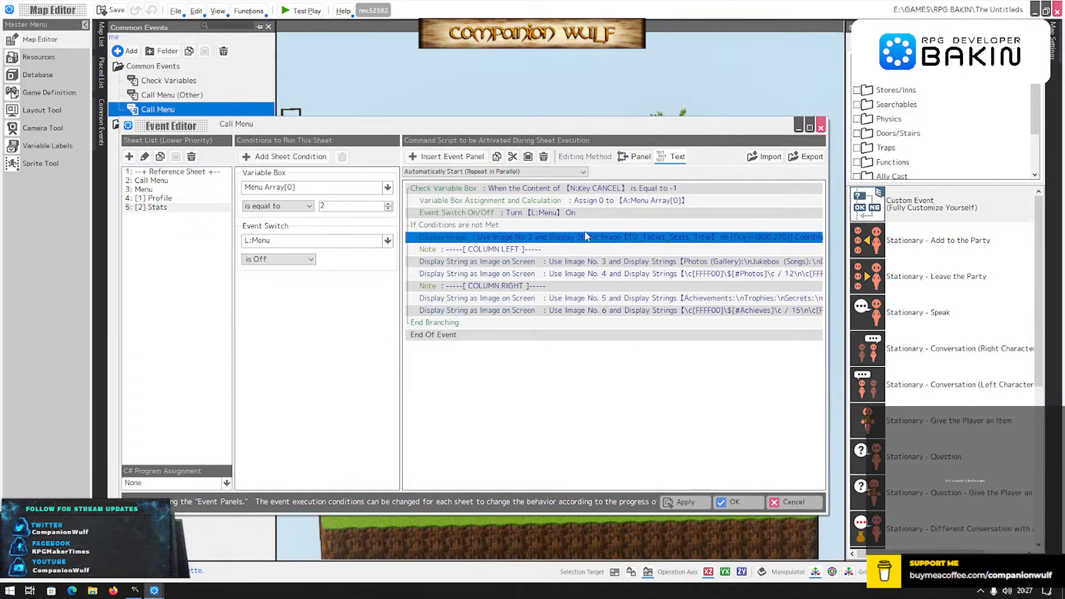
double_click(586, 236)
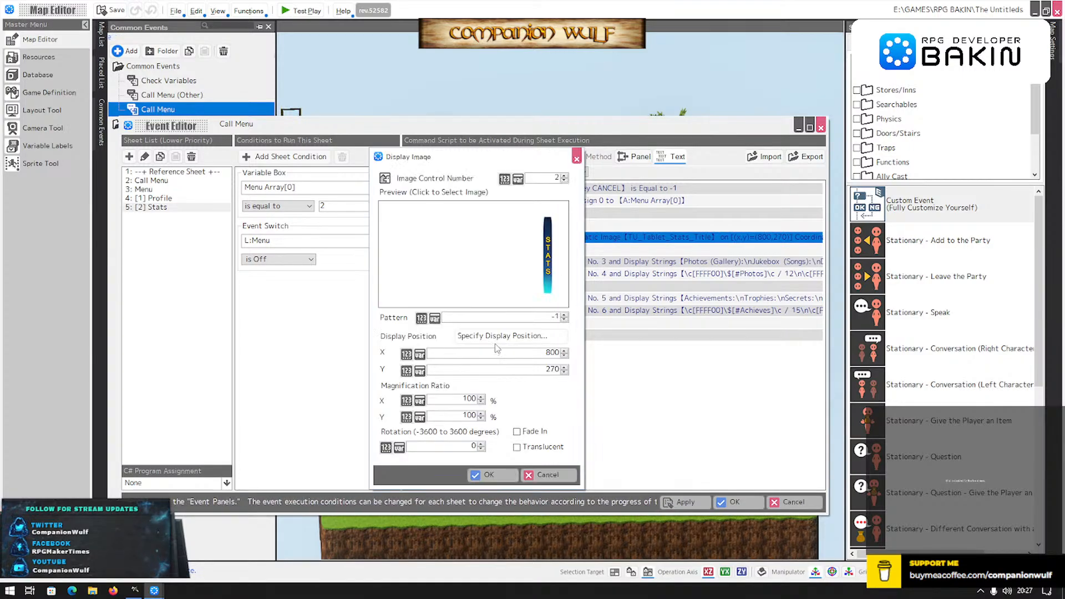
left_click(523, 337)
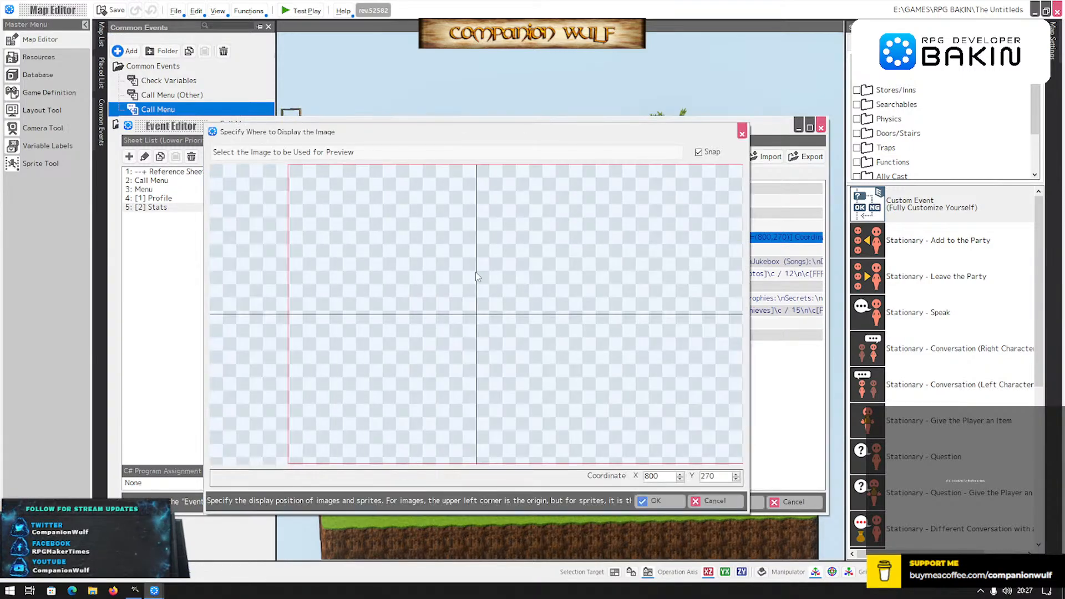
double_click(660, 475)
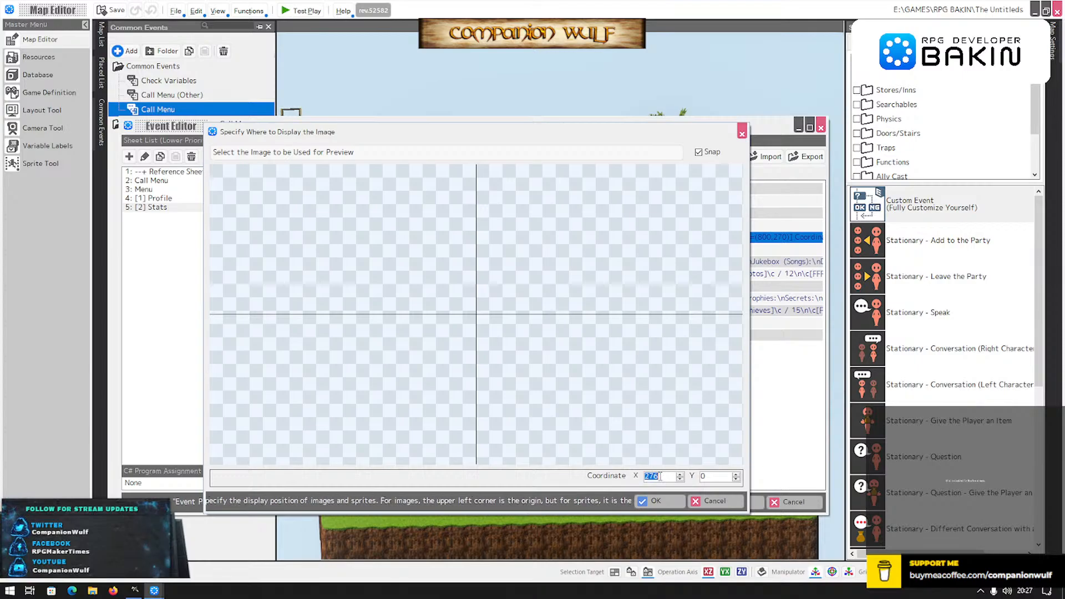
left_click(657, 499)
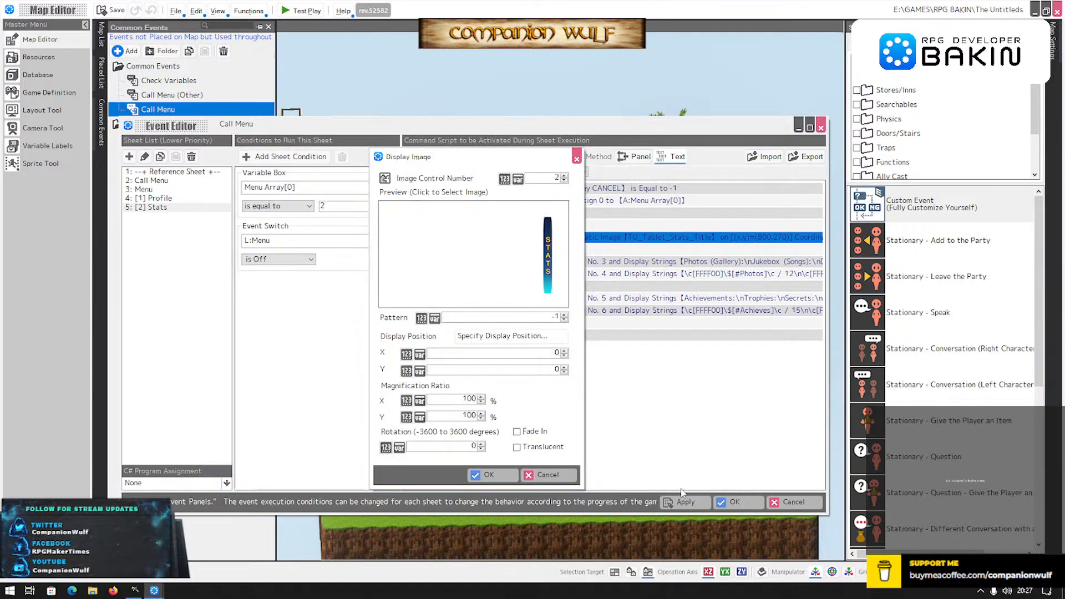
left_click(488, 475)
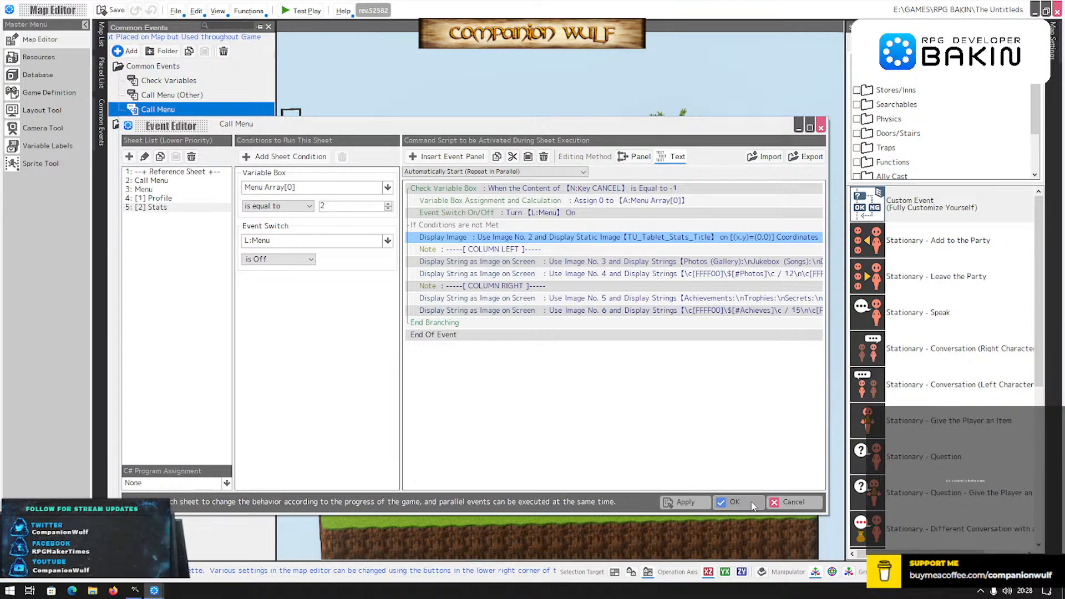
left_click(734, 501)
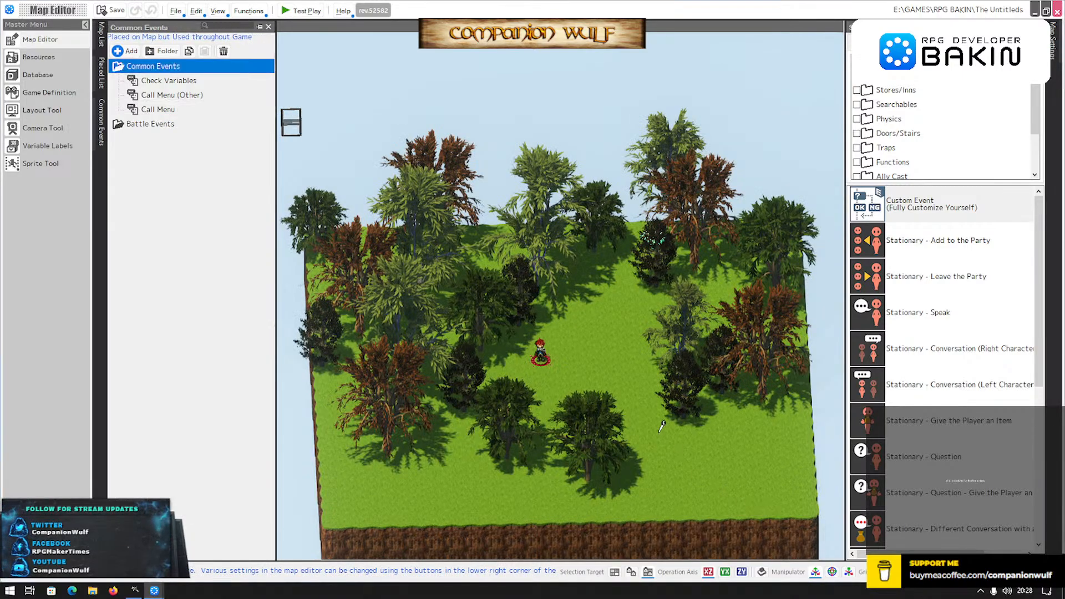
Test play the game and check the Profile and Stats pages in the tablet menu, including their title images.
left_click(293, 10)
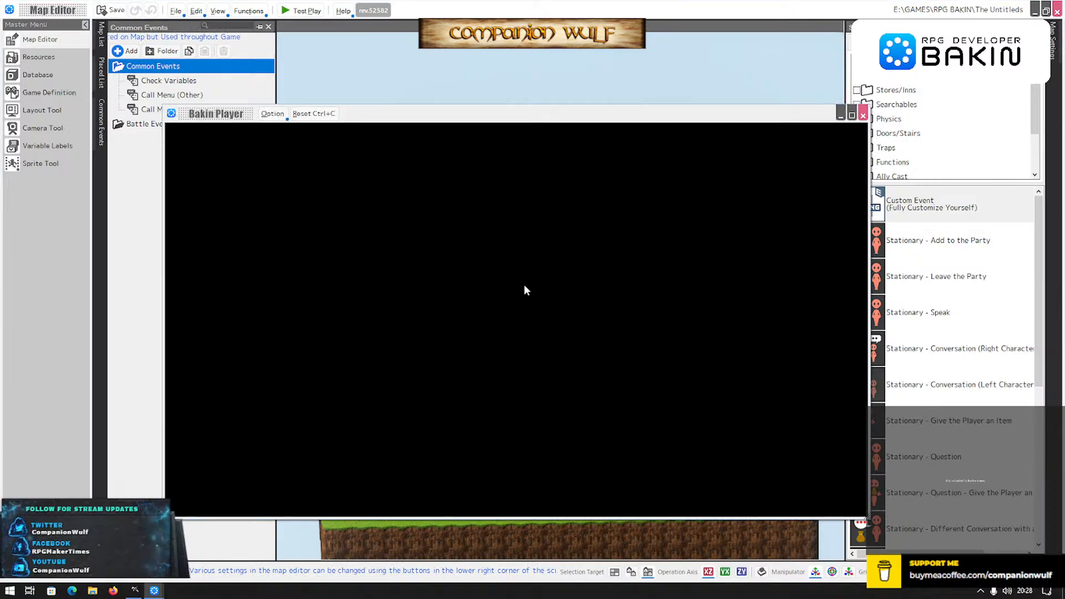
key("Escape")
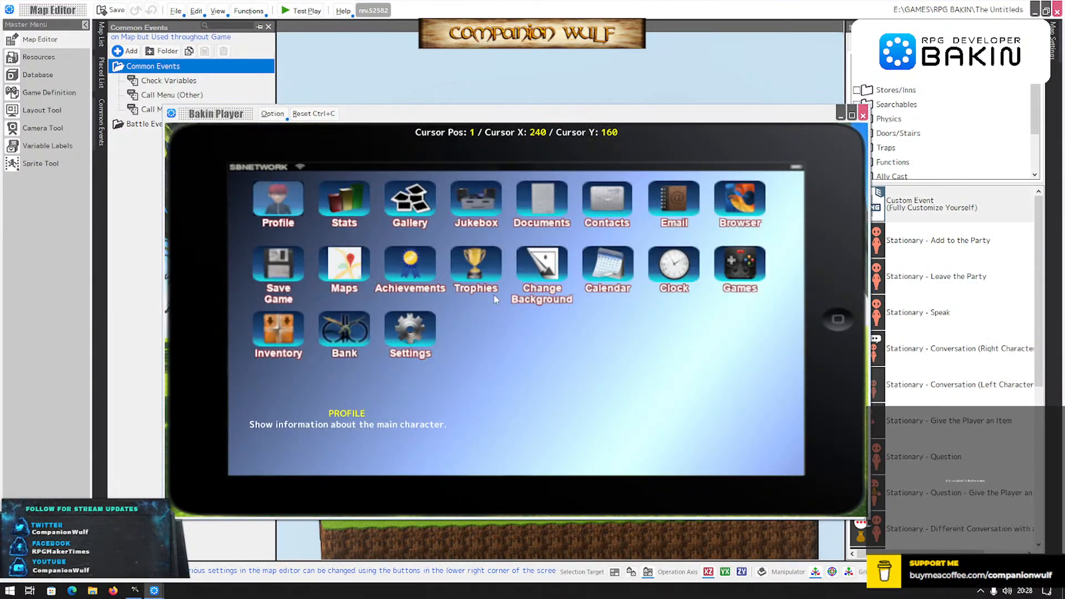
key("Return")
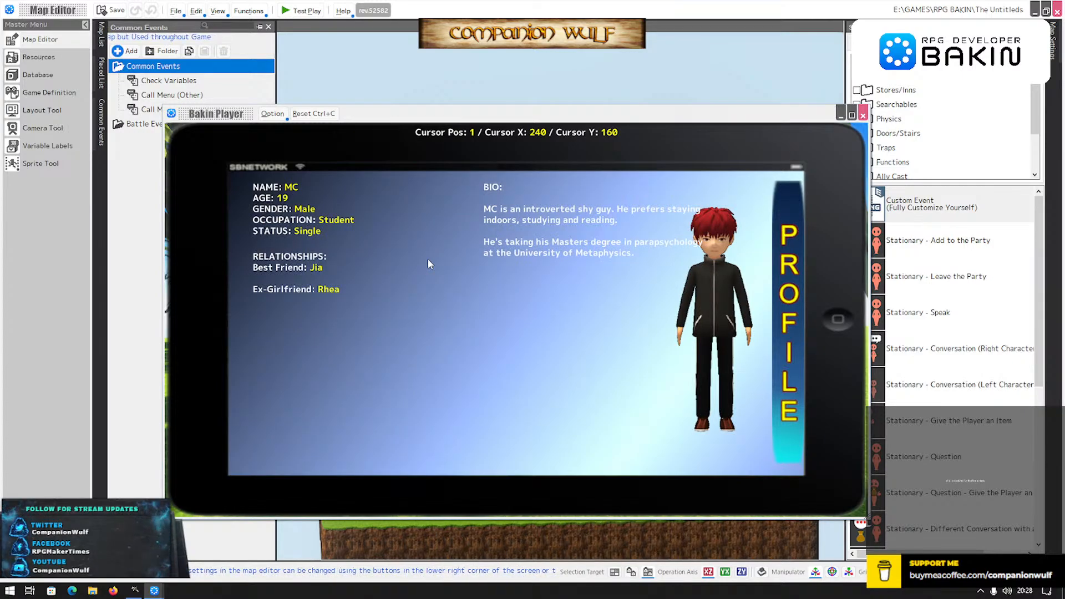
key("Escape")
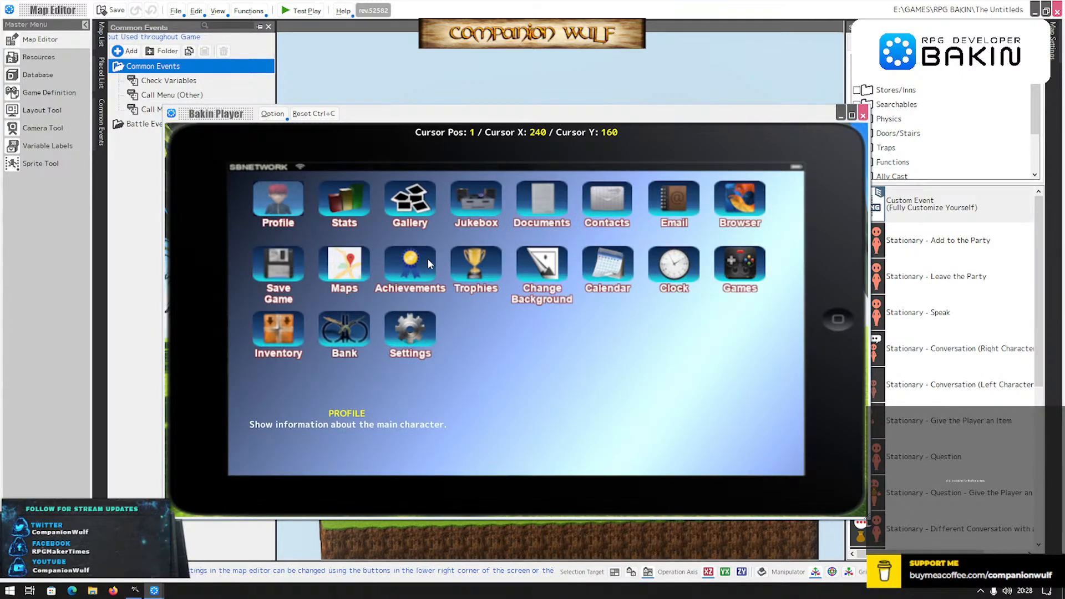
key("Right")
key("Return")
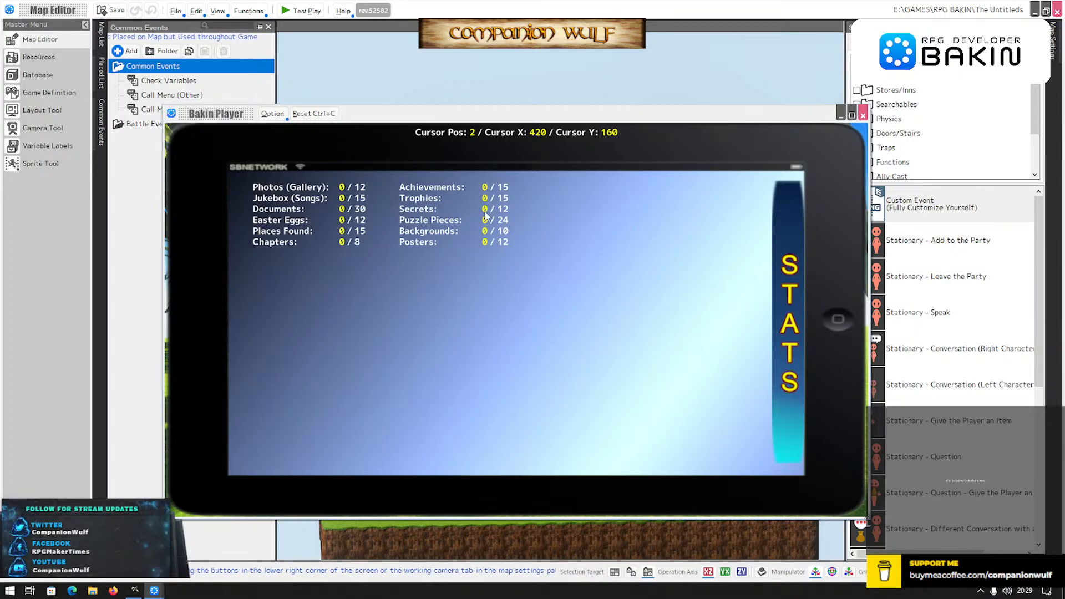
left_click(862, 115)
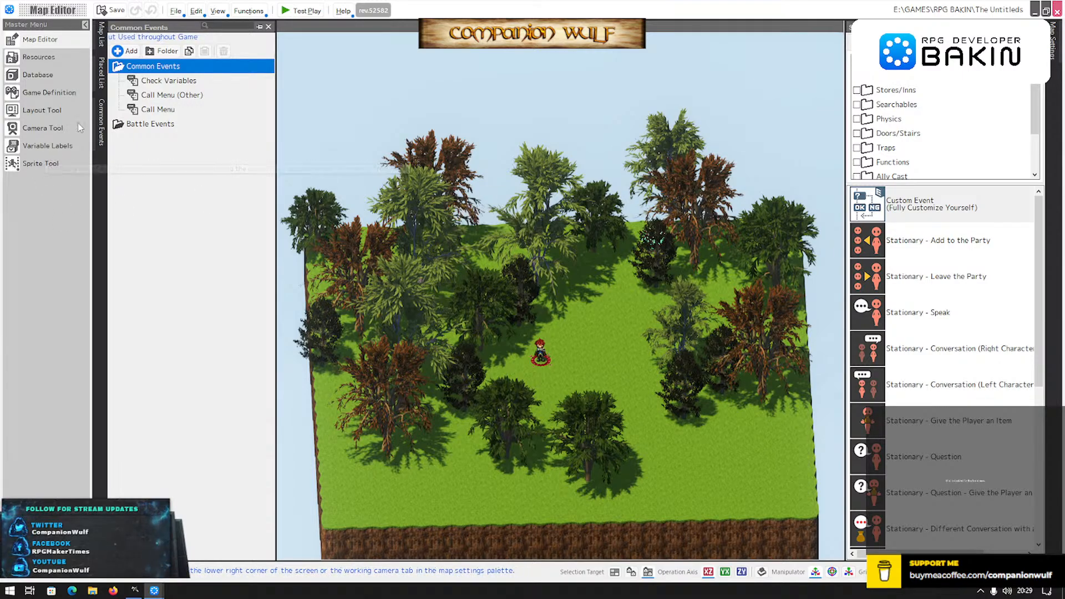
In the Call Menu event's Stats sheet, duplicate the image 3 display string command under the COLUMN LEFT note.
left_click(137, 111)
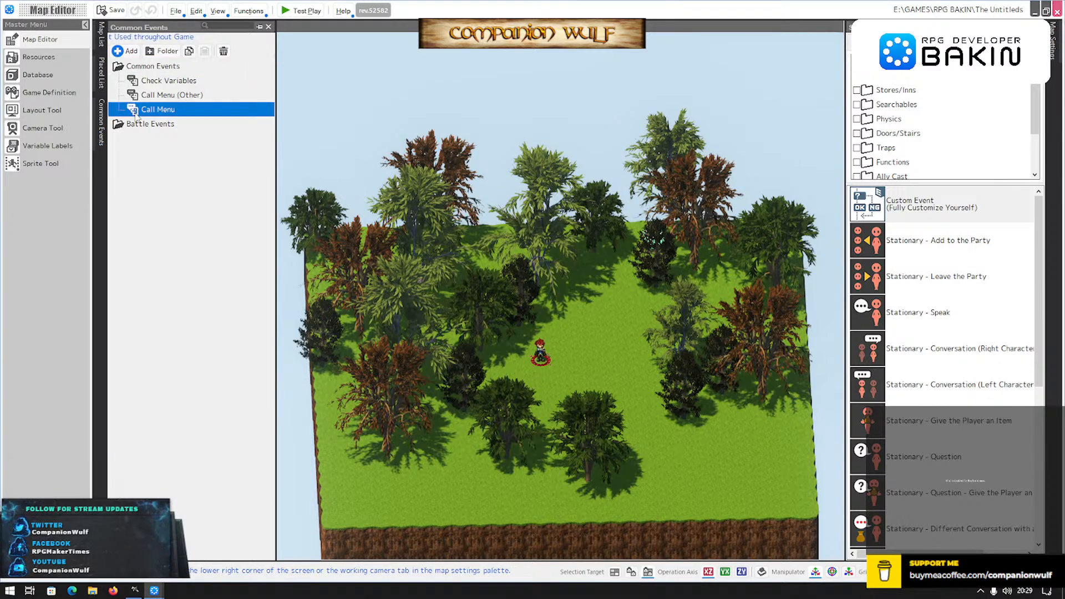
double_click(137, 111)
left_click(152, 209)
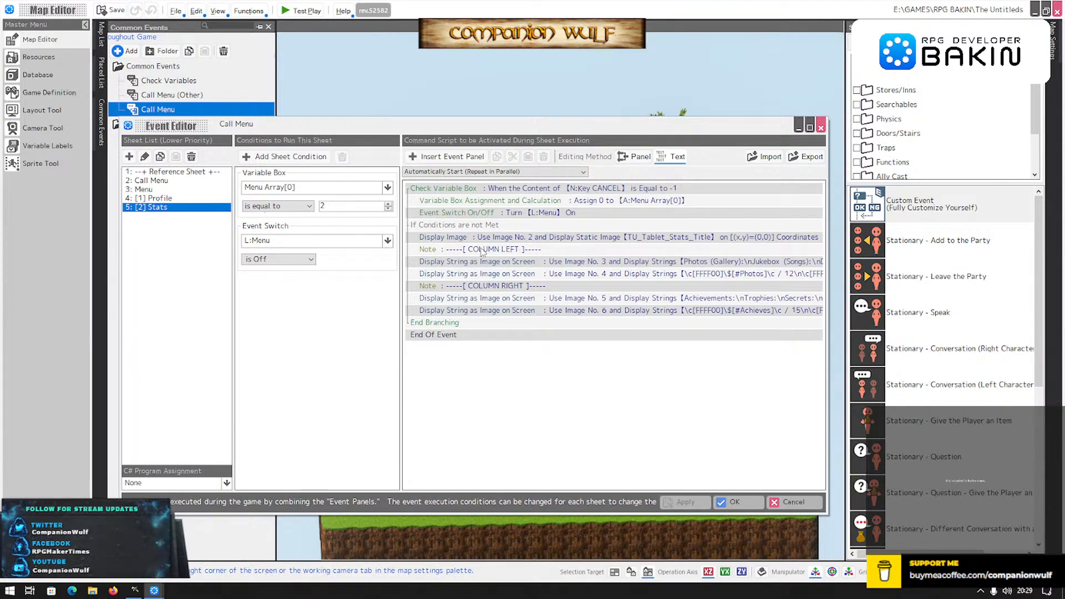
left_click(523, 264)
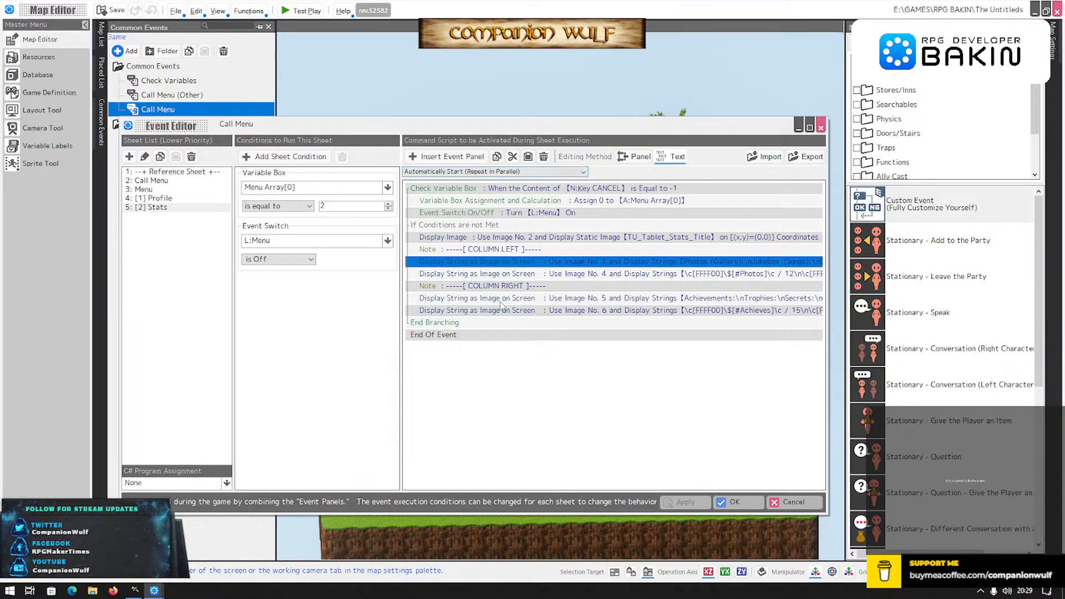
left_click(527, 156)
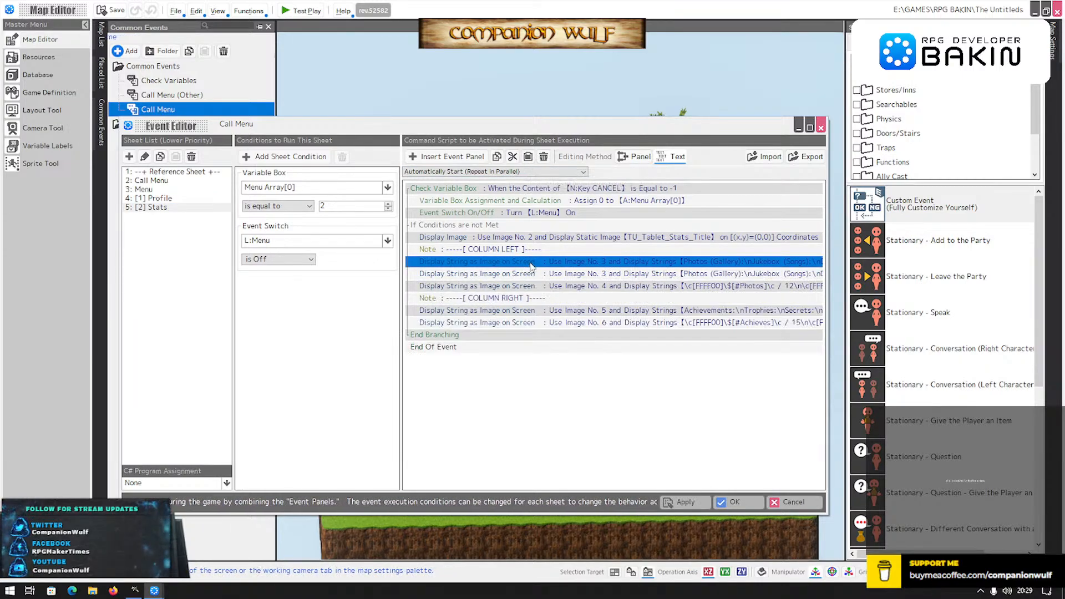
Replace the displayed string of the first image 3 command under COLUMN LEFT with GRAPHICS.
double_click(550, 266)
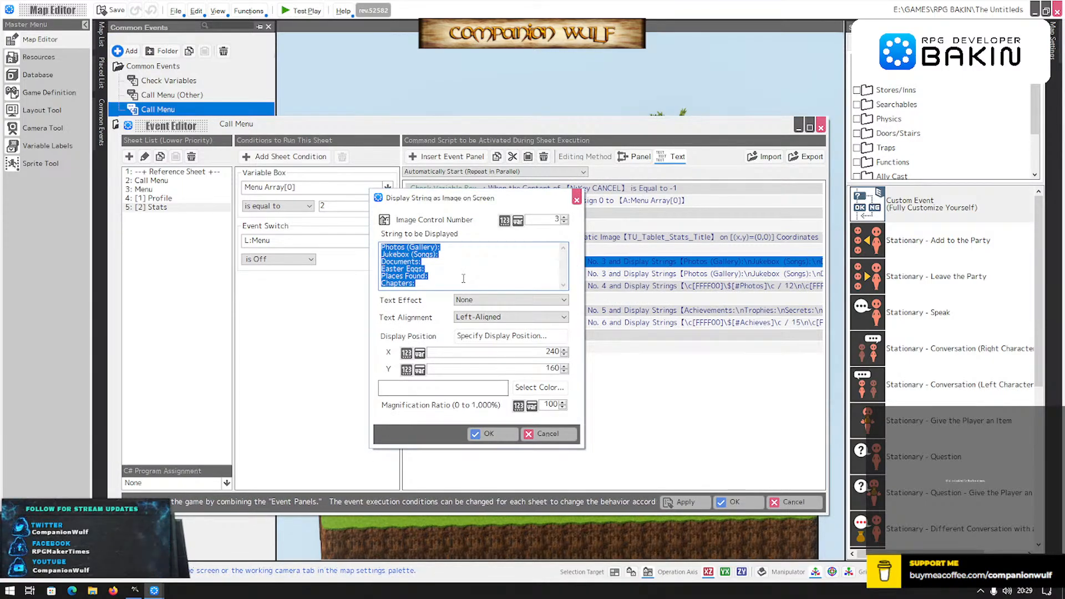
type("GRA-HJ")
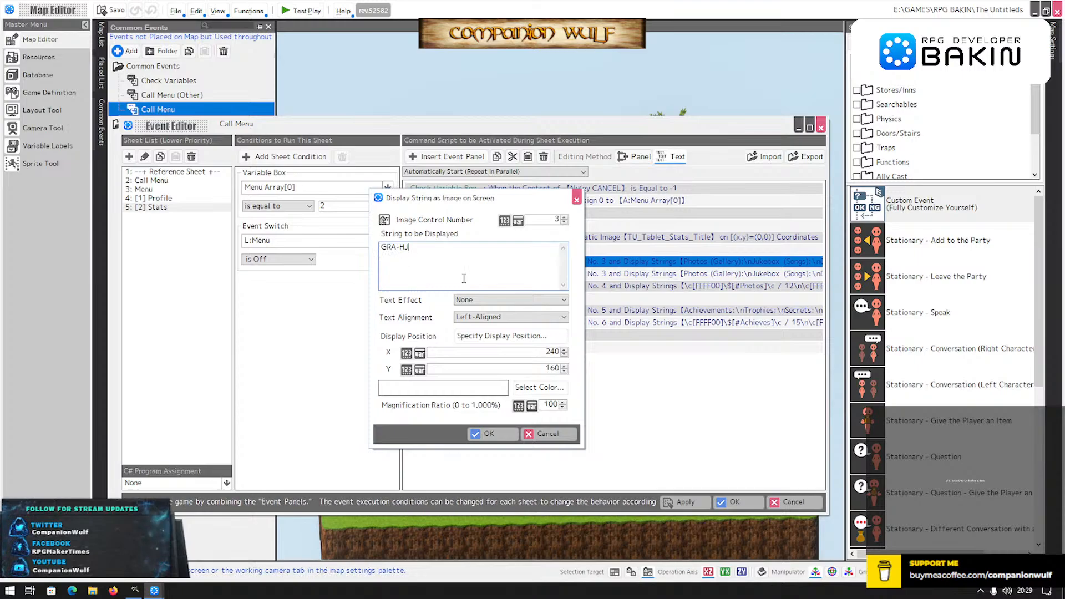
key("BackSpace")
key("BackSpace")
key("BackSpace")
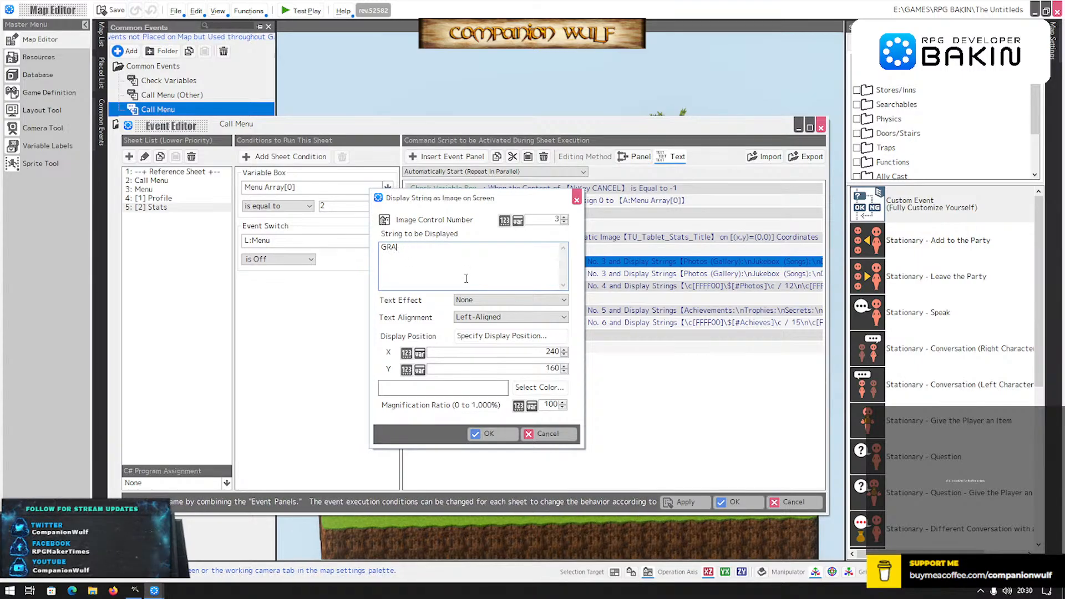
type("PHICS")
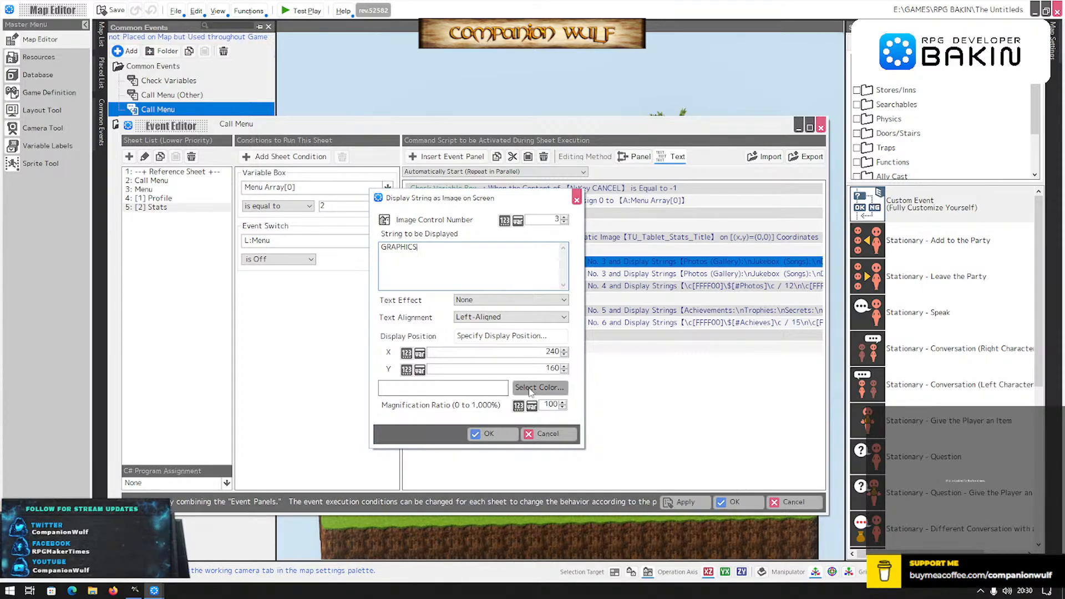
Set the GRAPHICS heading's text colour to yellow with RGBA value FFFF00FF.
left_click(531, 388)
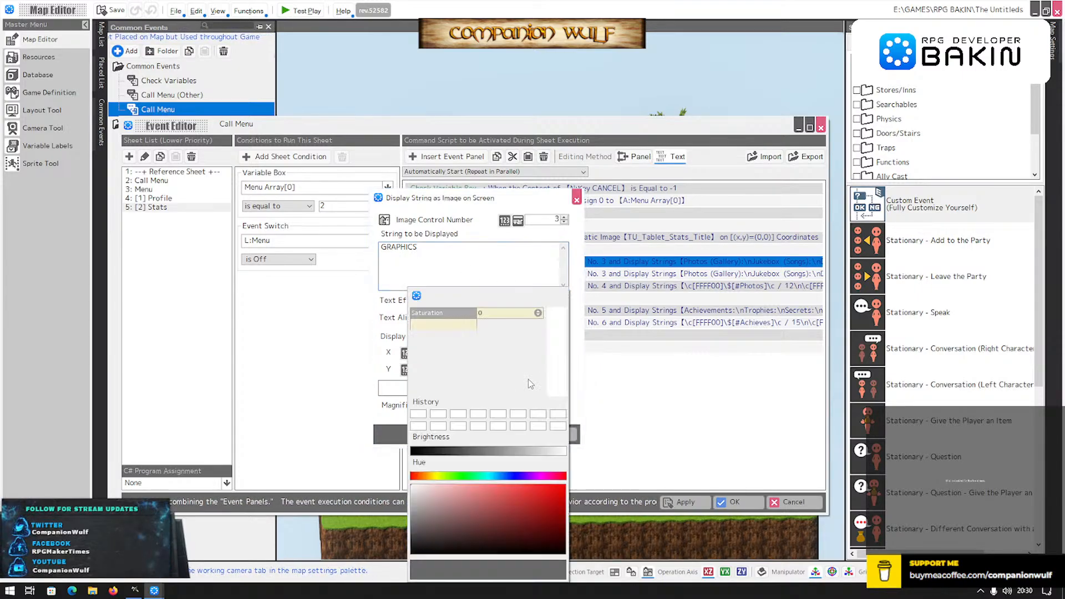
left_click(512, 391)
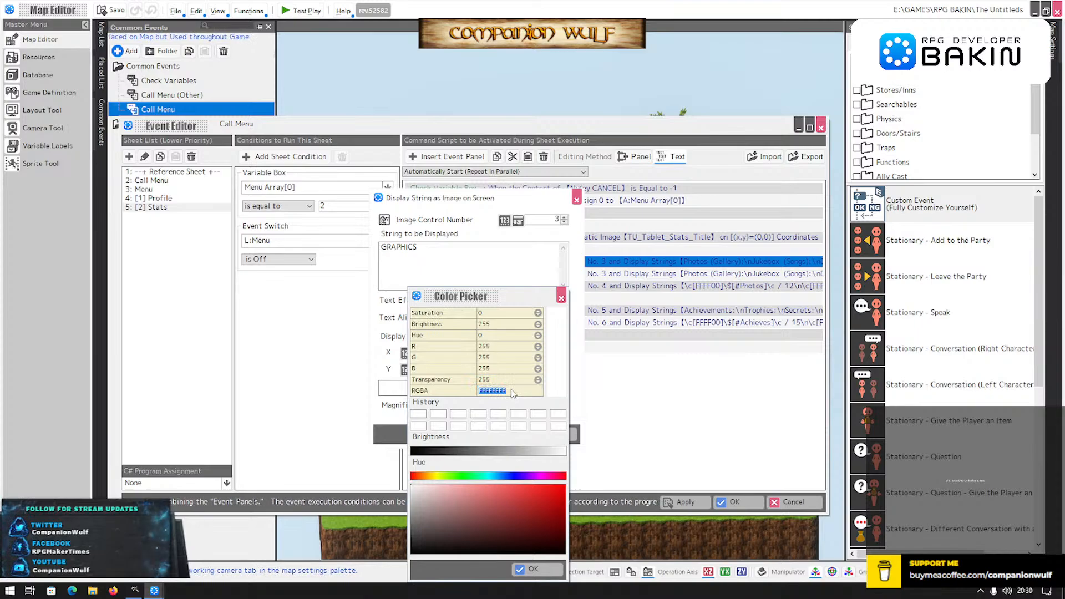
type("FFFF")
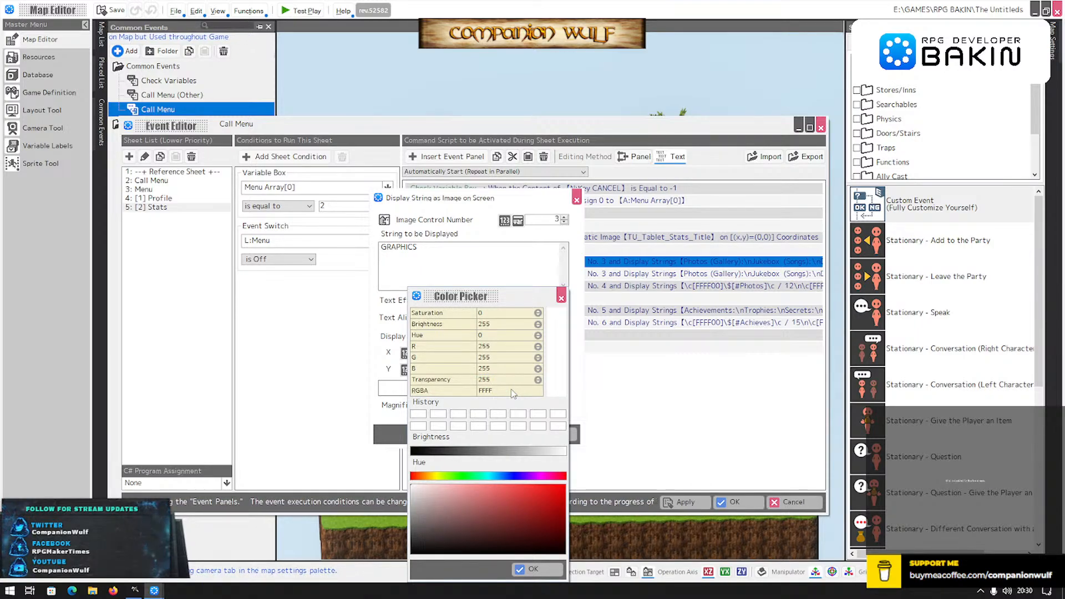
type("00FF")
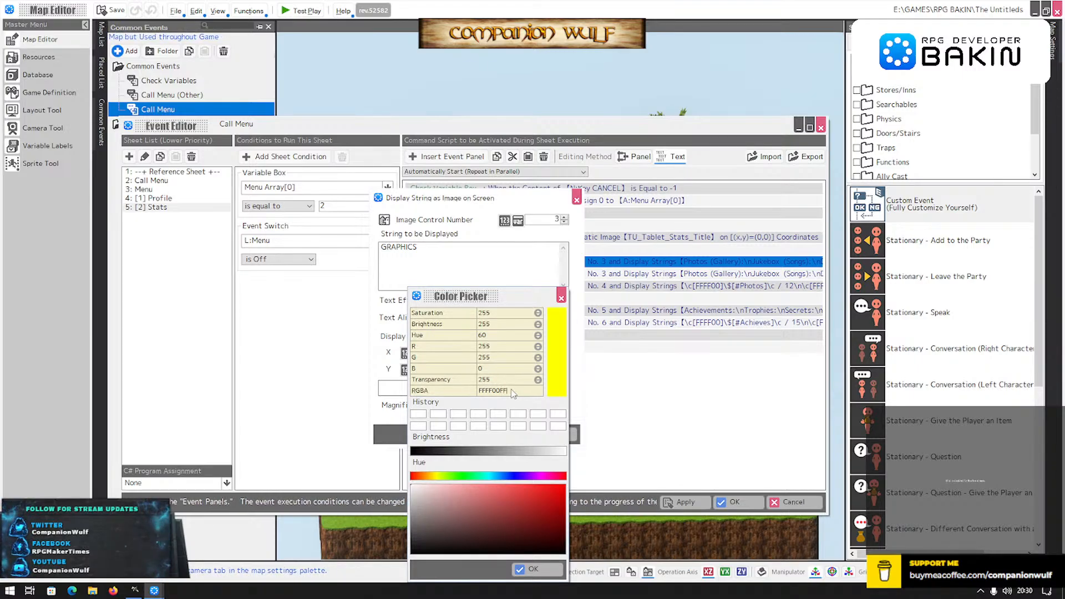
key("Return")
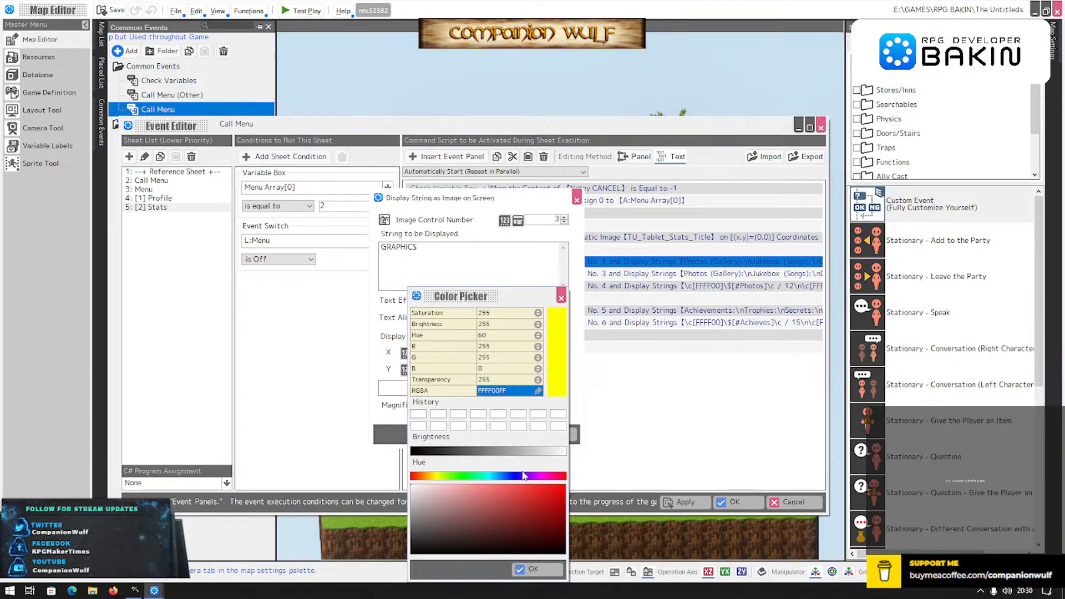
left_click(532, 569)
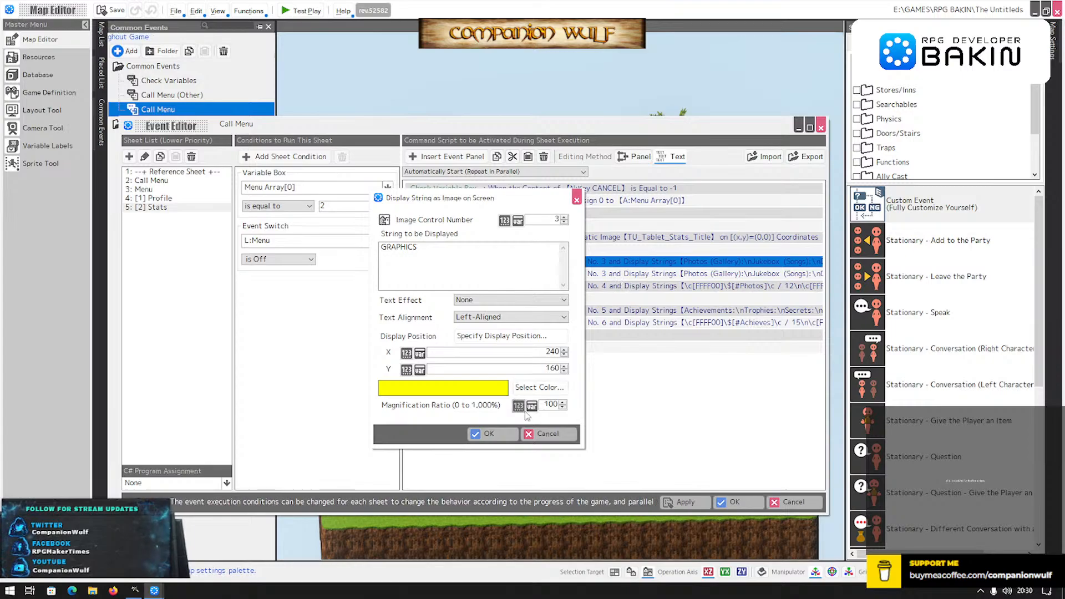
Set the GRAPHICS heading's magnification ratio to 120, its alignment to Center-Aligned and its display position X to 380.
left_click_drag(553, 403, 548, 403)
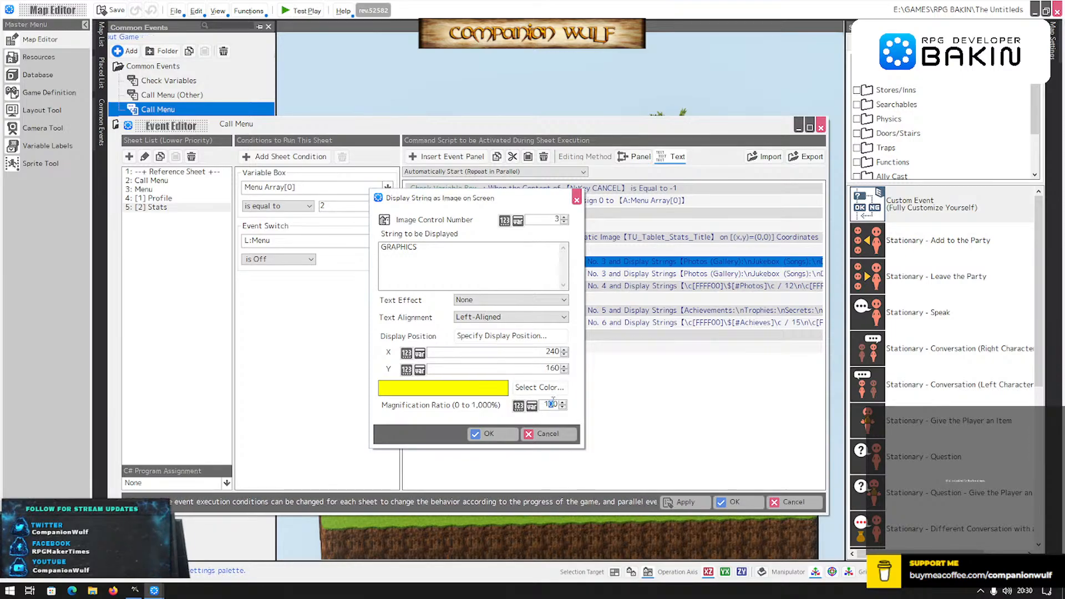
type("2")
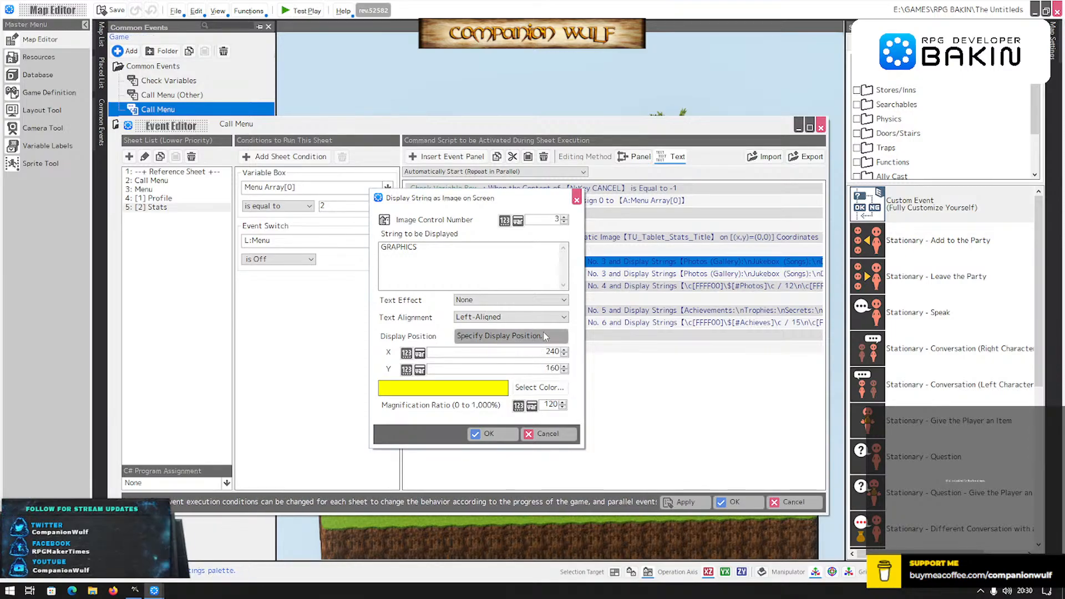
left_click_drag(547, 351, 557, 349)
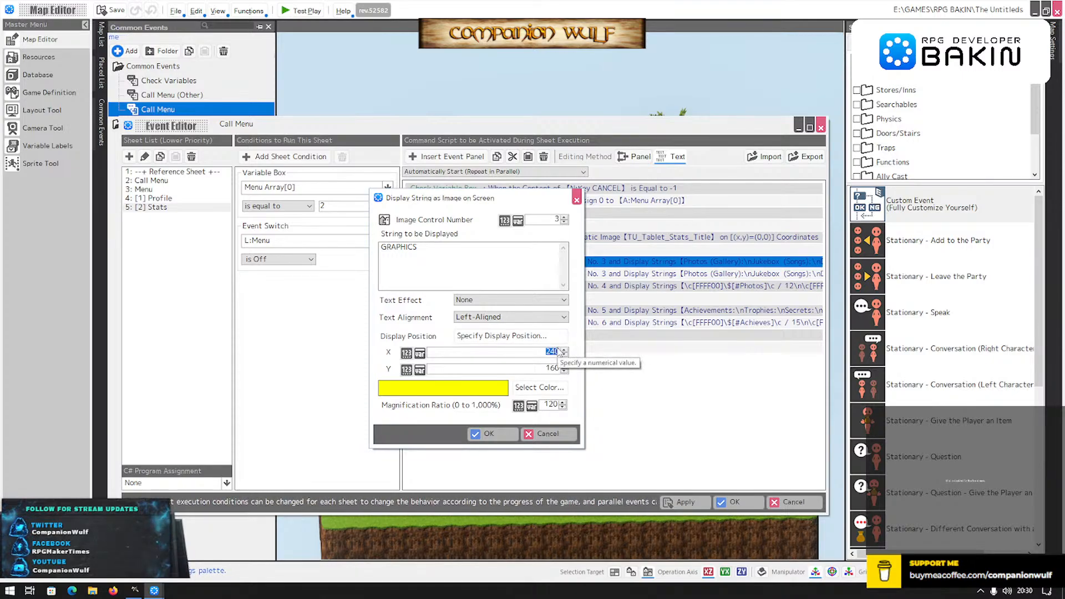
left_click(554, 316)
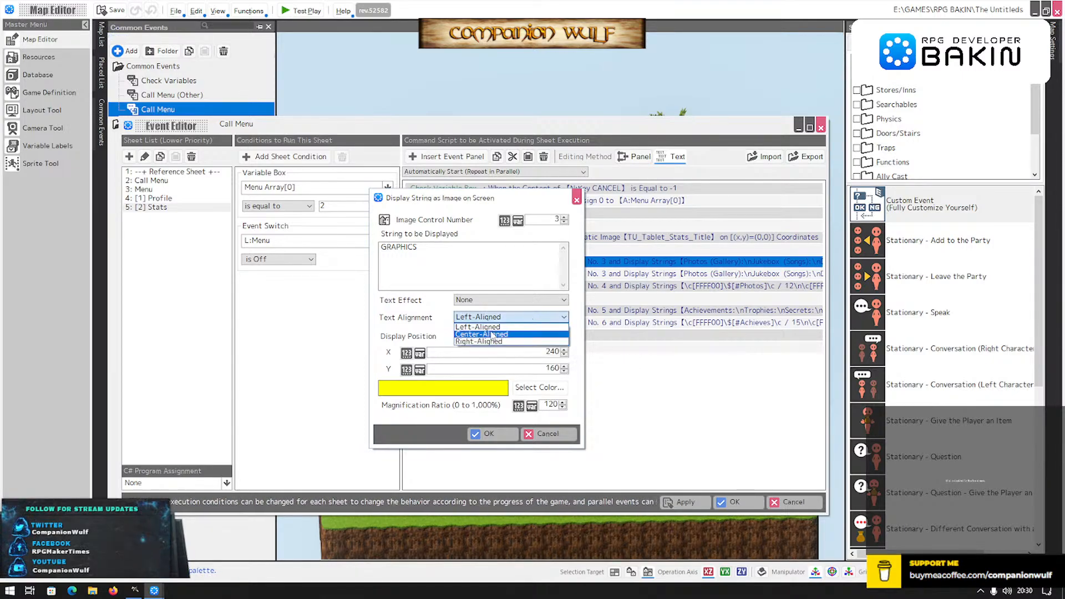
left_click(533, 335)
left_click_drag(545, 353, 554, 354)
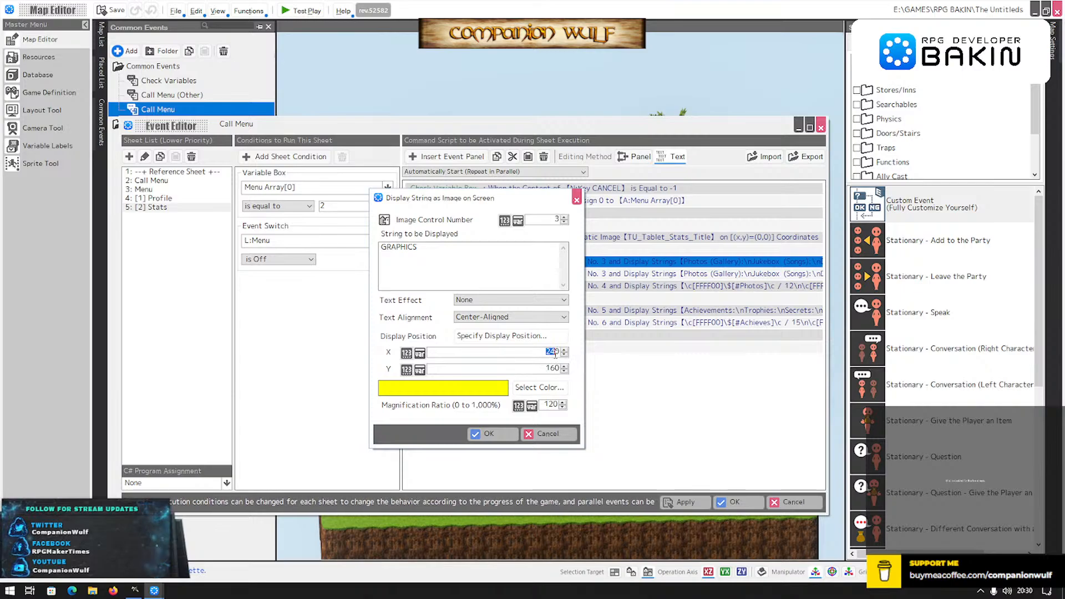
type("380")
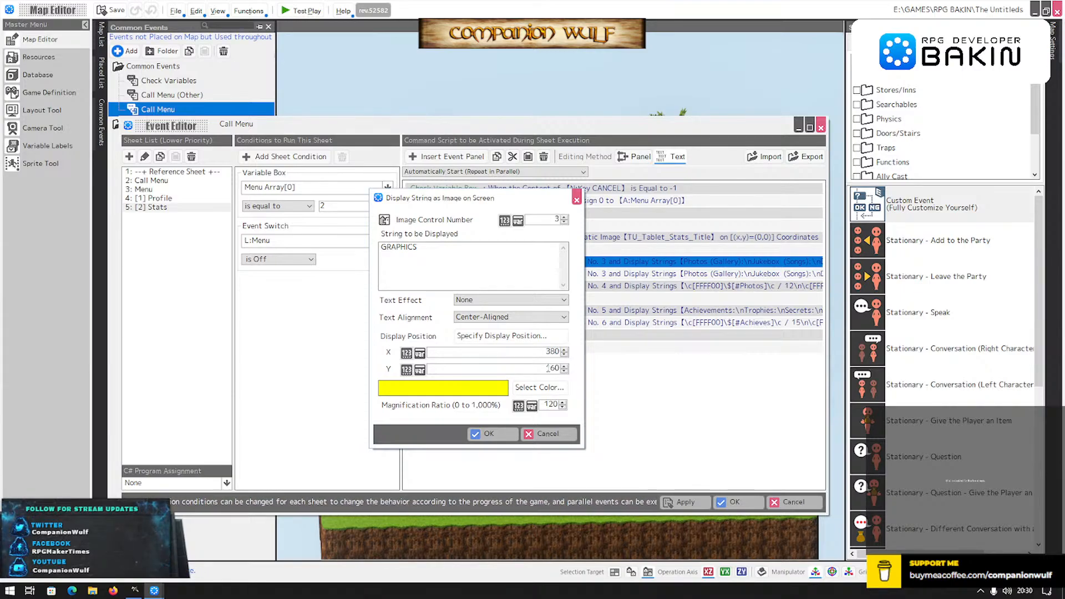
left_click(487, 435)
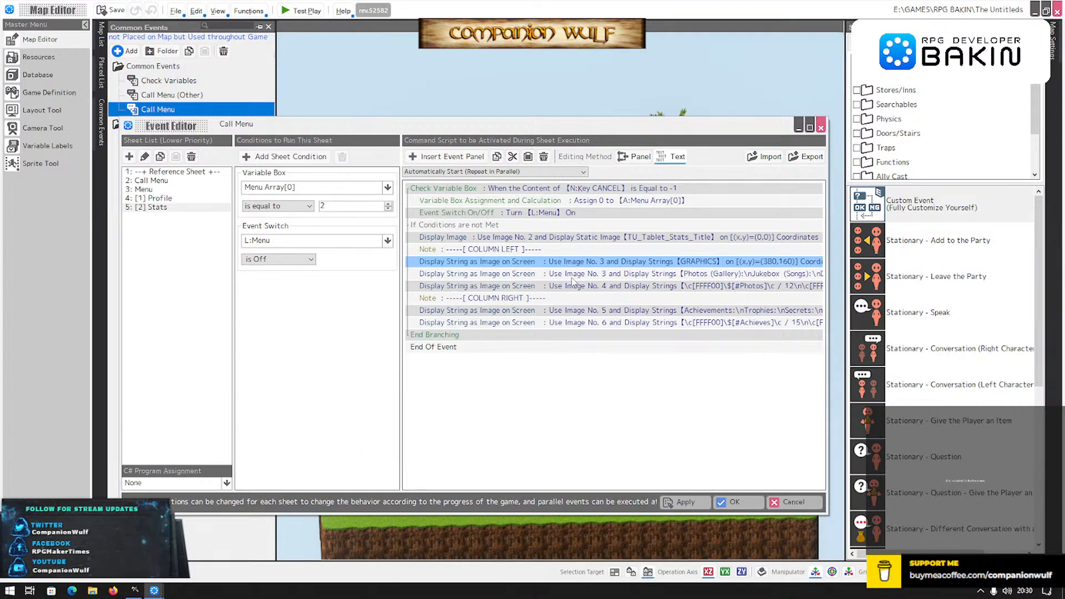
Give the Photos (Gallery) label command image control number 4 and replace all lines below Photos (Gallery): with Backgrounds:.
double_click(571, 273)
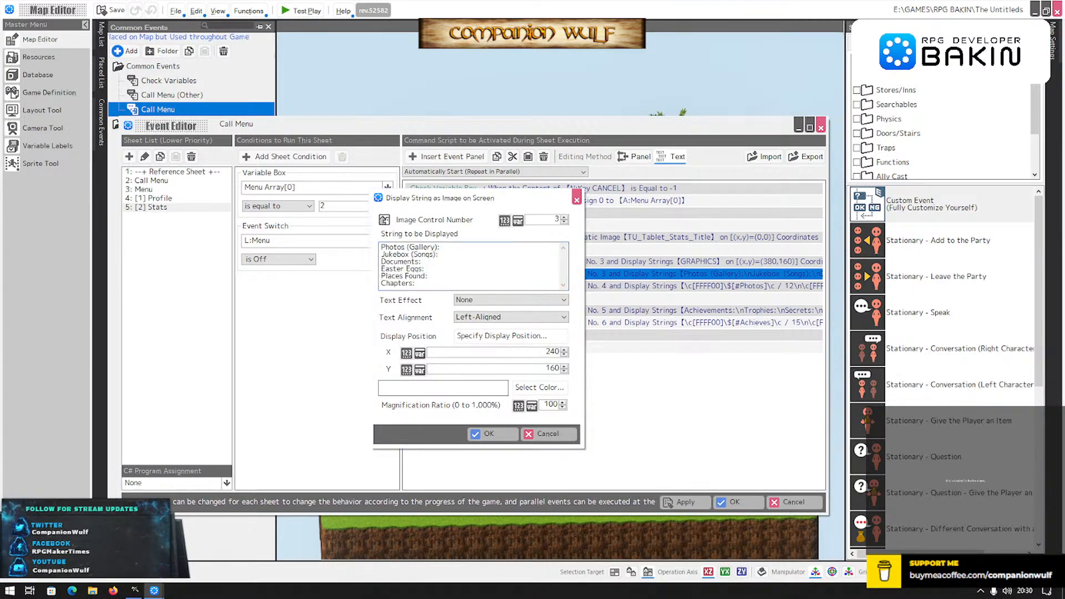
left_click(458, 263)
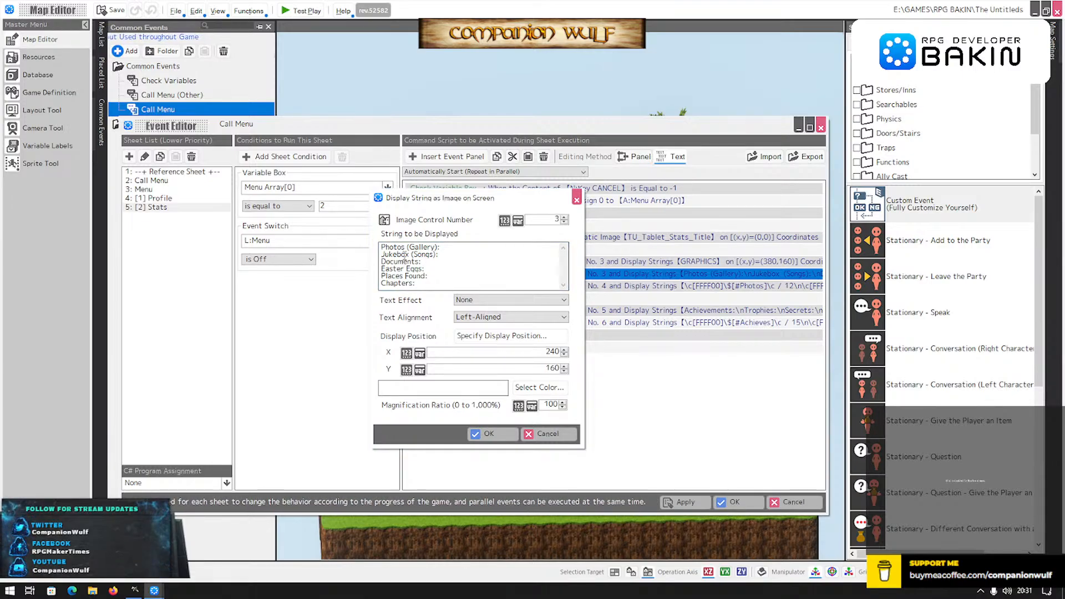
left_click(563, 217)
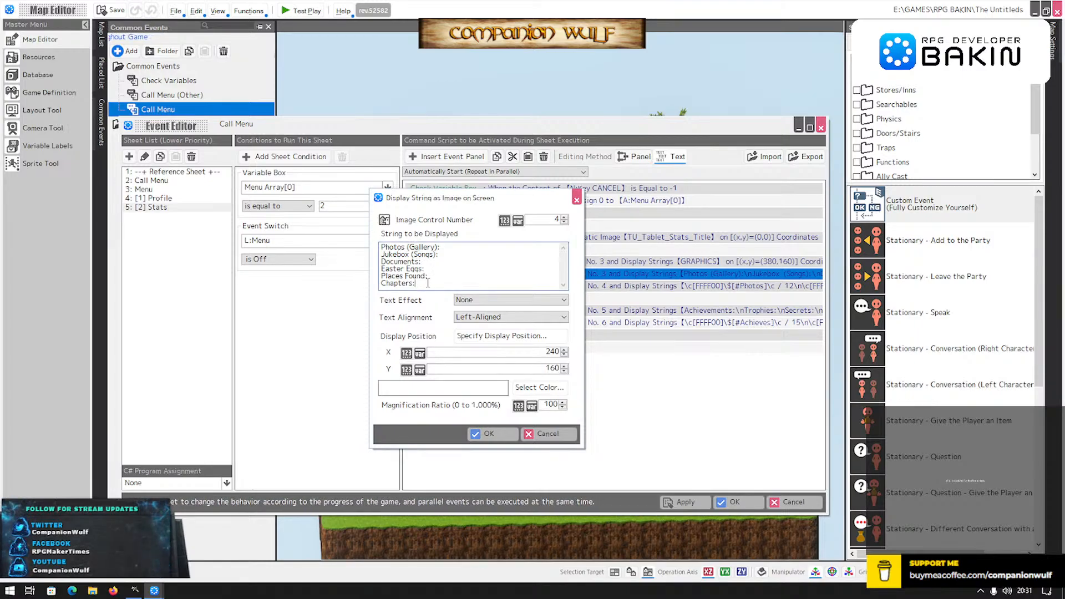
left_click_drag(434, 282, 369, 257)
type("Backgrounds:")
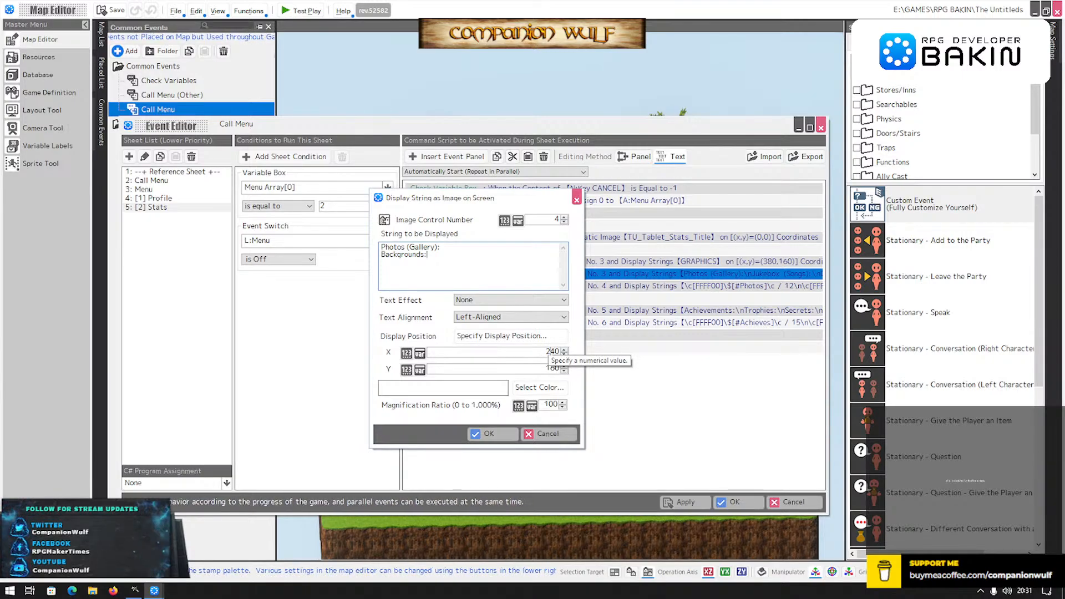
Set the Photos (Gallery) and Backgrounds label command's display position to X 220, Y 200.
left_click_drag(550, 351, 555, 351)
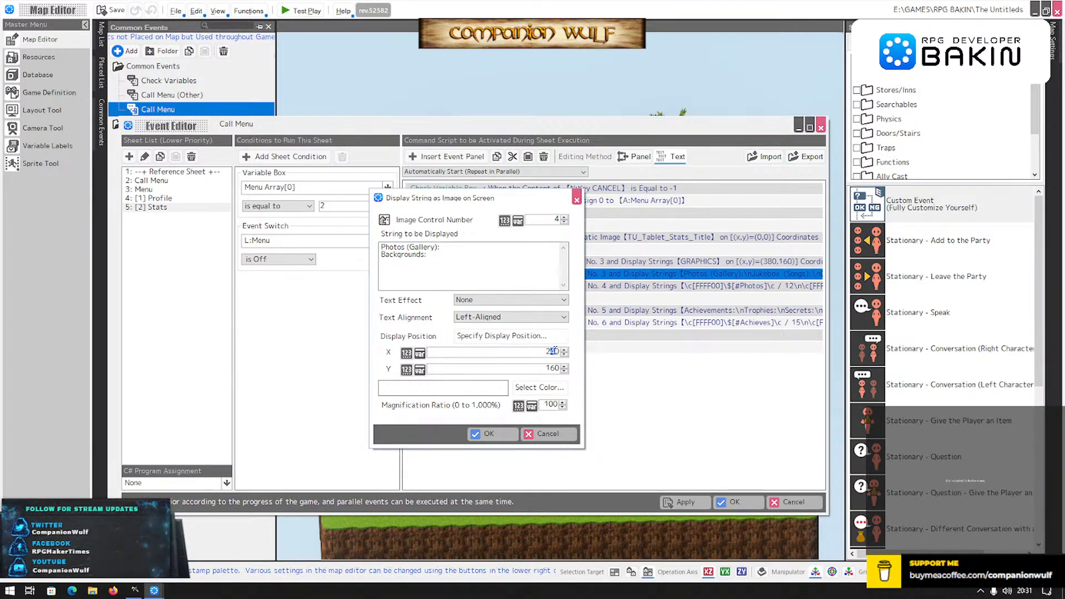
type("2")
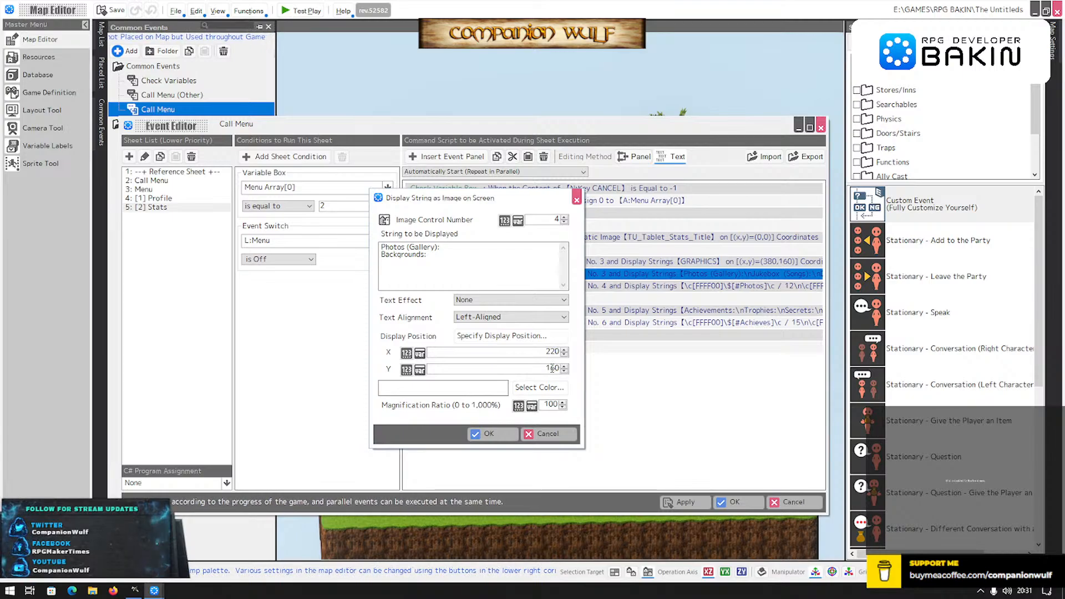
left_click_drag(546, 368, 553, 365)
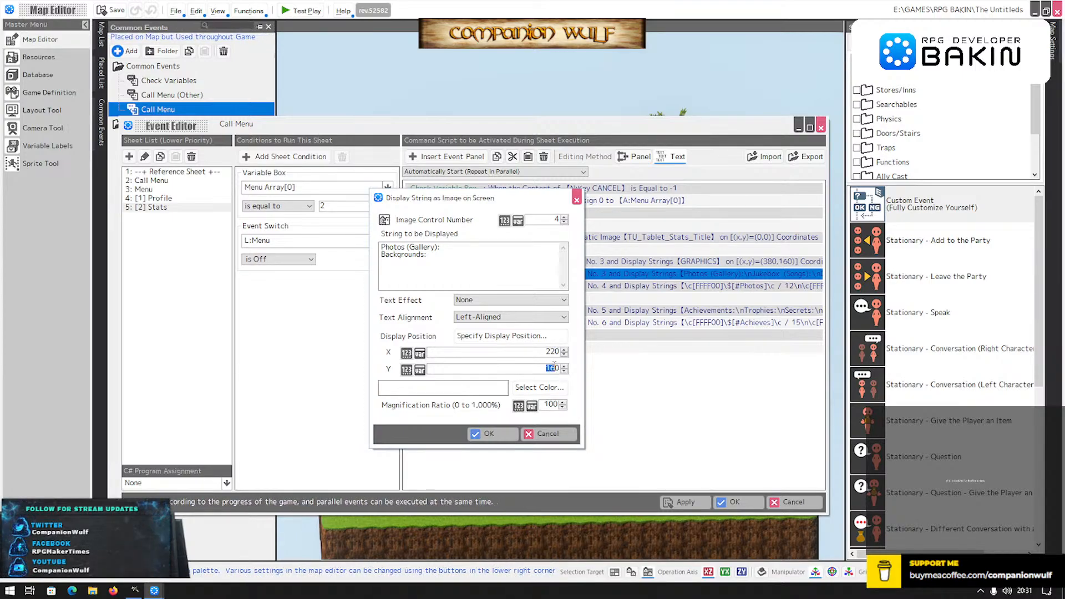
type("200")
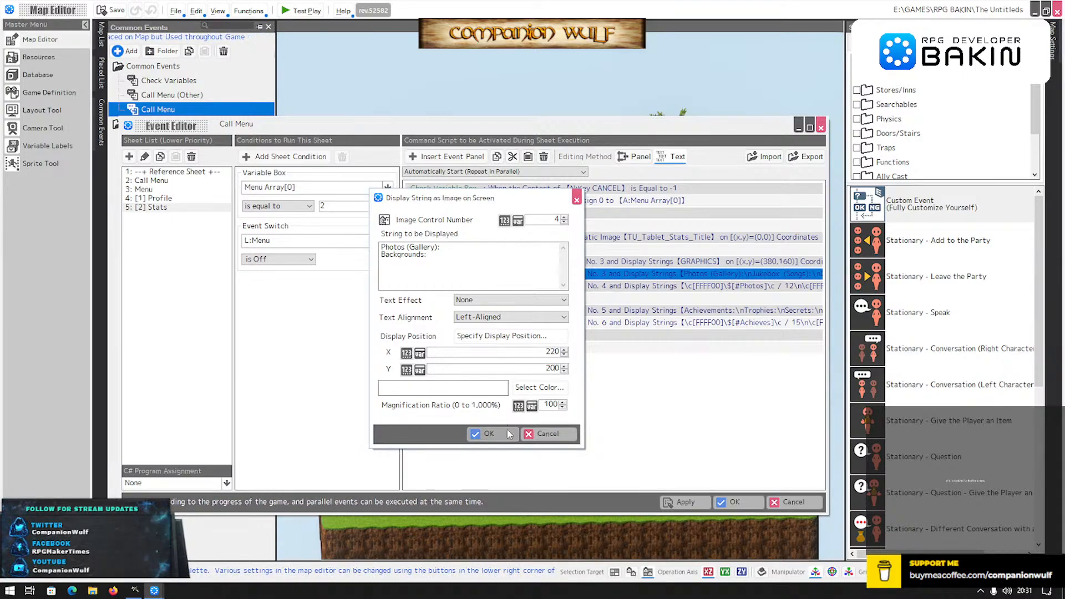
left_click(488, 434)
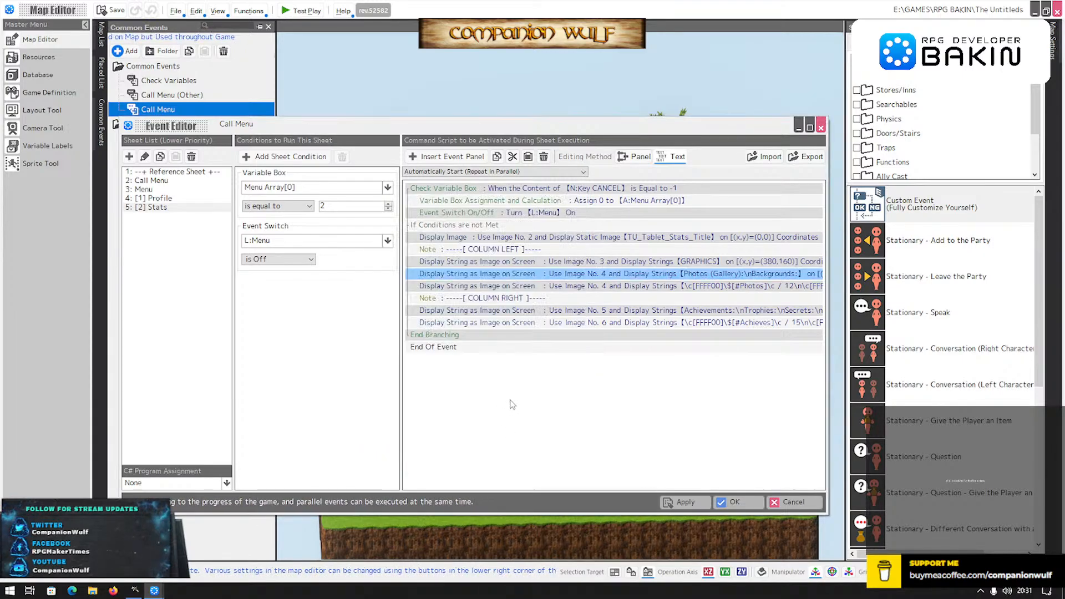
Cut the whole string from the left column's counter command, set its image control number to 5, and save the Call Menu event.
left_click(621, 288)
key("Return")
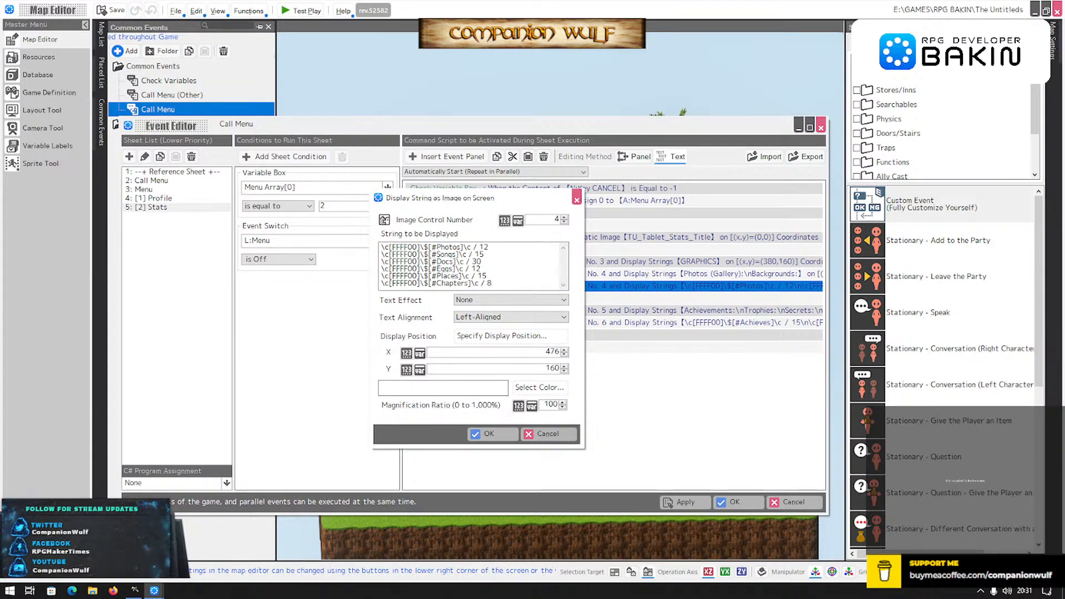
left_click(497, 272)
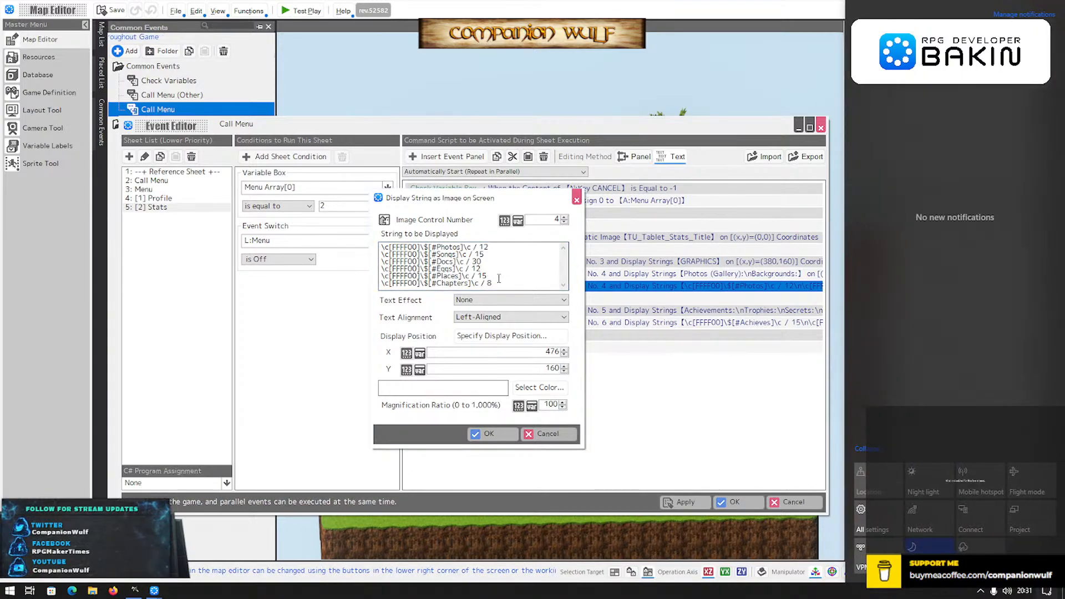
left_click(500, 281)
key("ctrl+a")
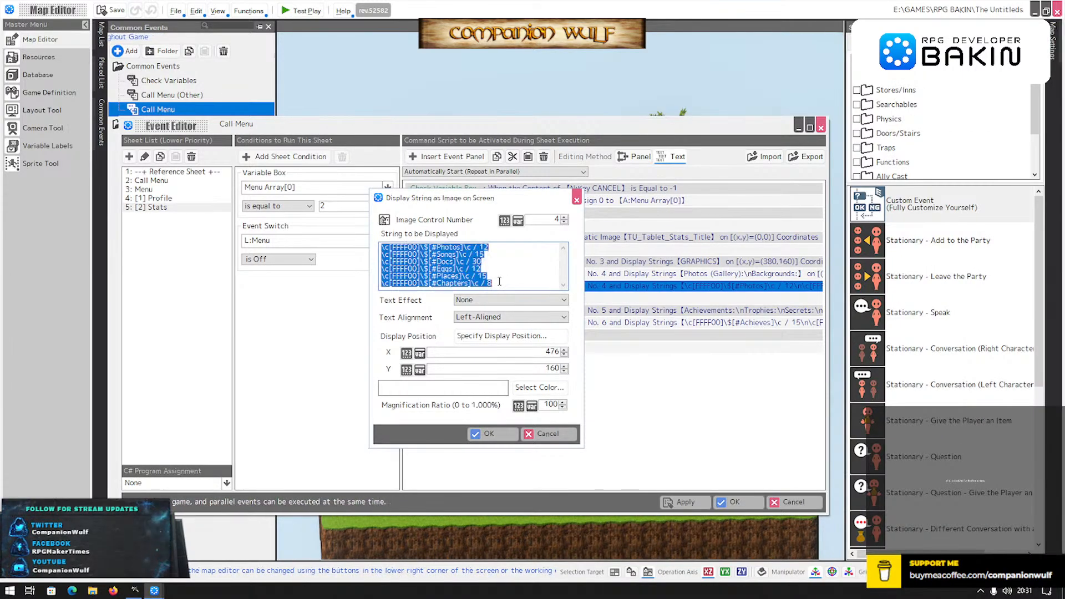
key("ctrl+x")
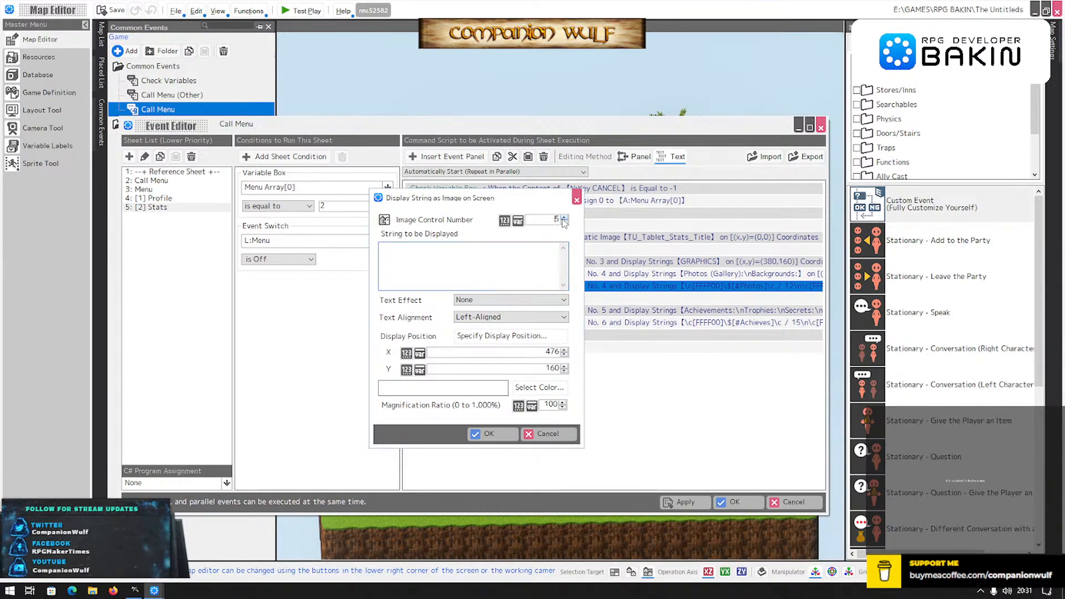
left_click(482, 434)
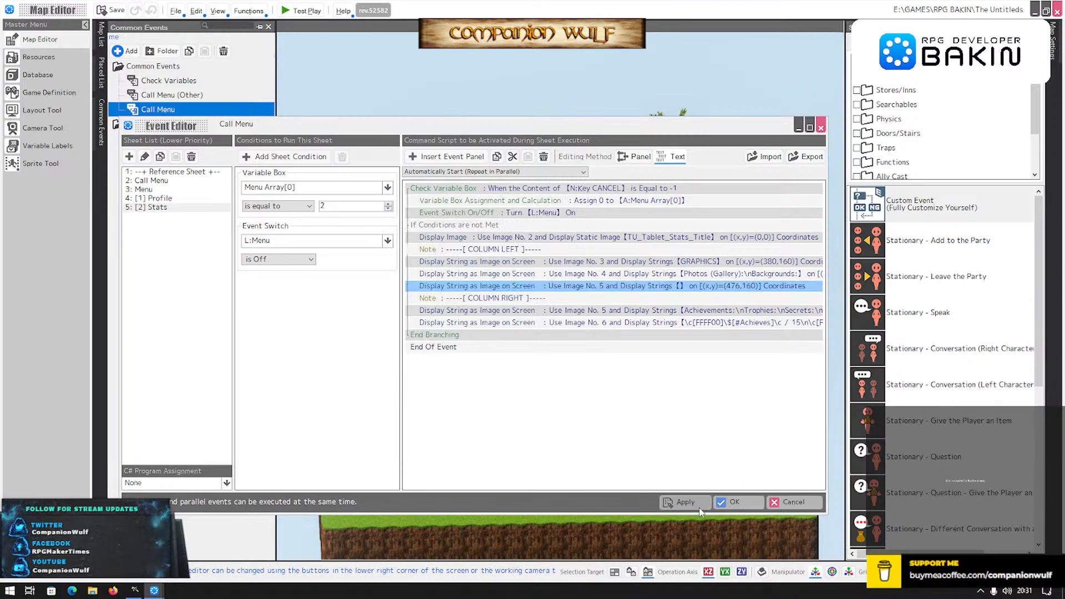
left_click(733, 502)
Test play the game and check the GRAPHICS heading and its labels on the tablet menu's Stats page.
left_click(297, 8)
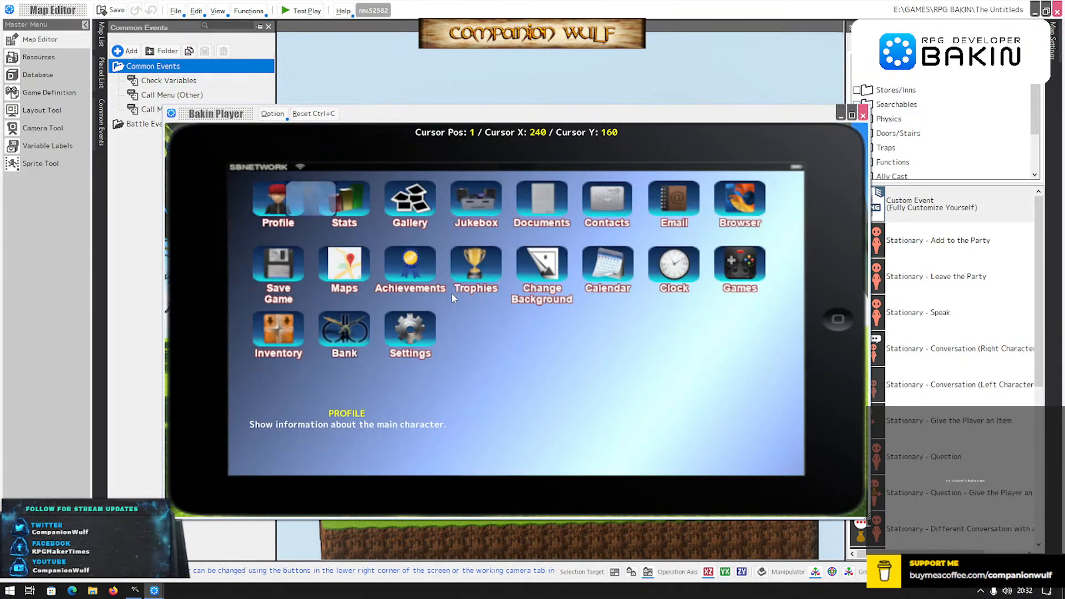
key("Right")
key("Return")
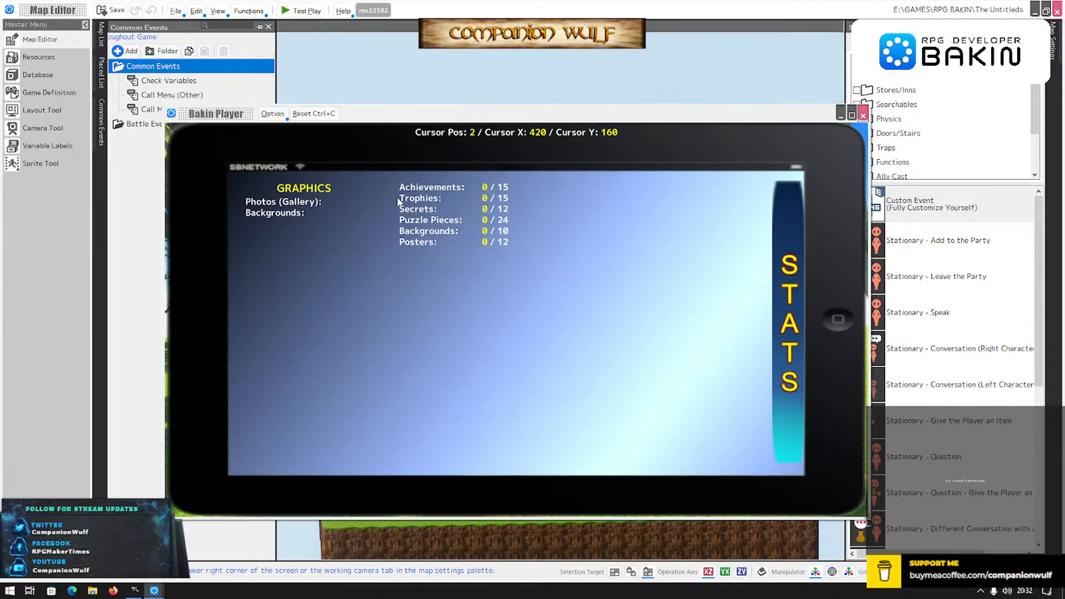
left_click(862, 115)
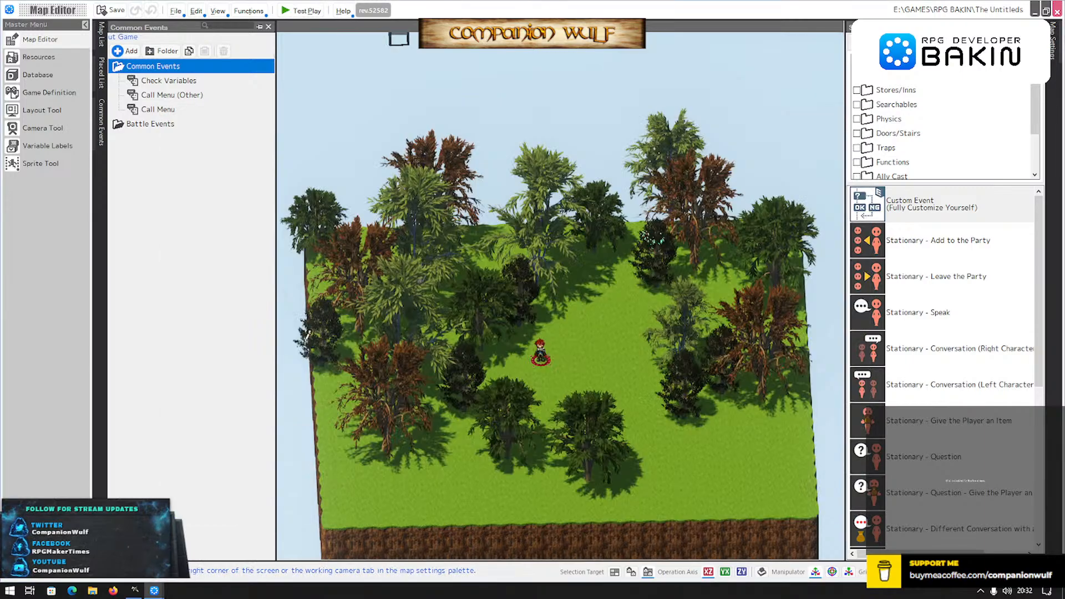
In the Call Menu event's Stats sheet, paste the counter lines into the left column's empty string command, keeping only the #Photos line.
left_click(175, 111)
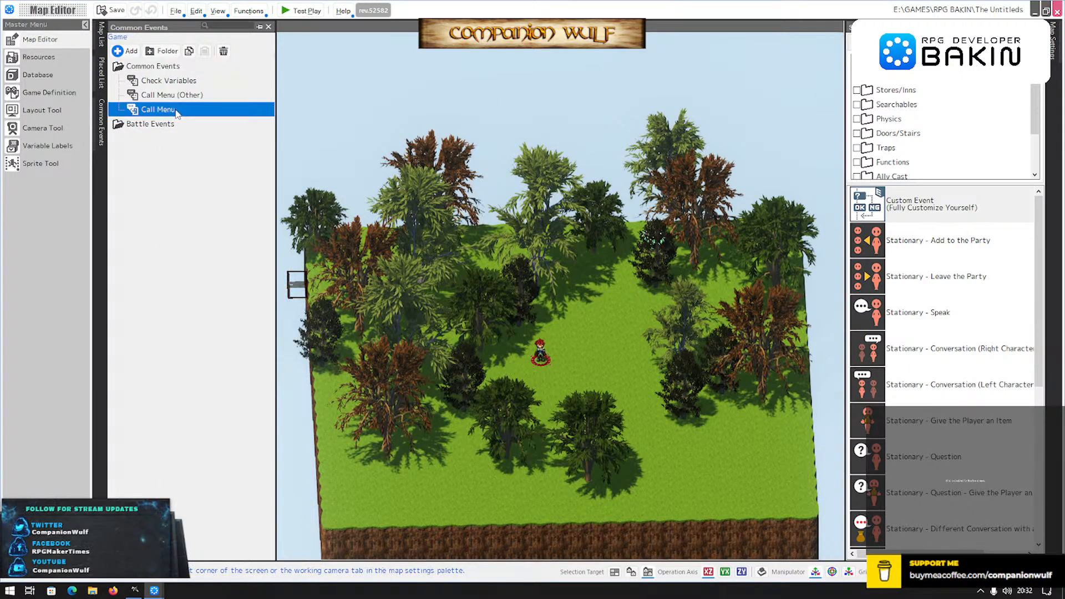
double_click(177, 111)
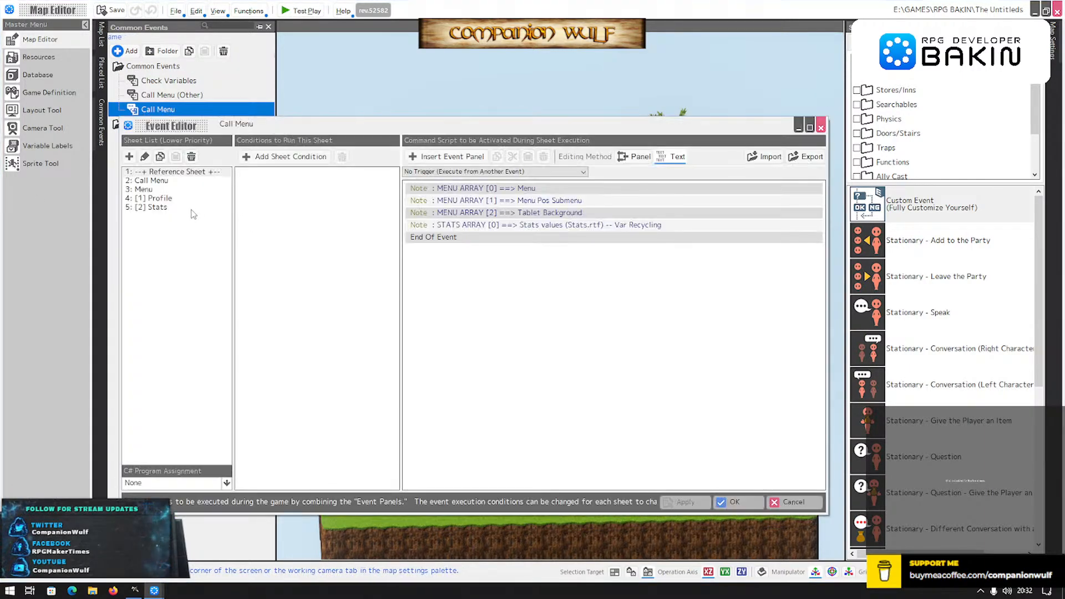
left_click(161, 208)
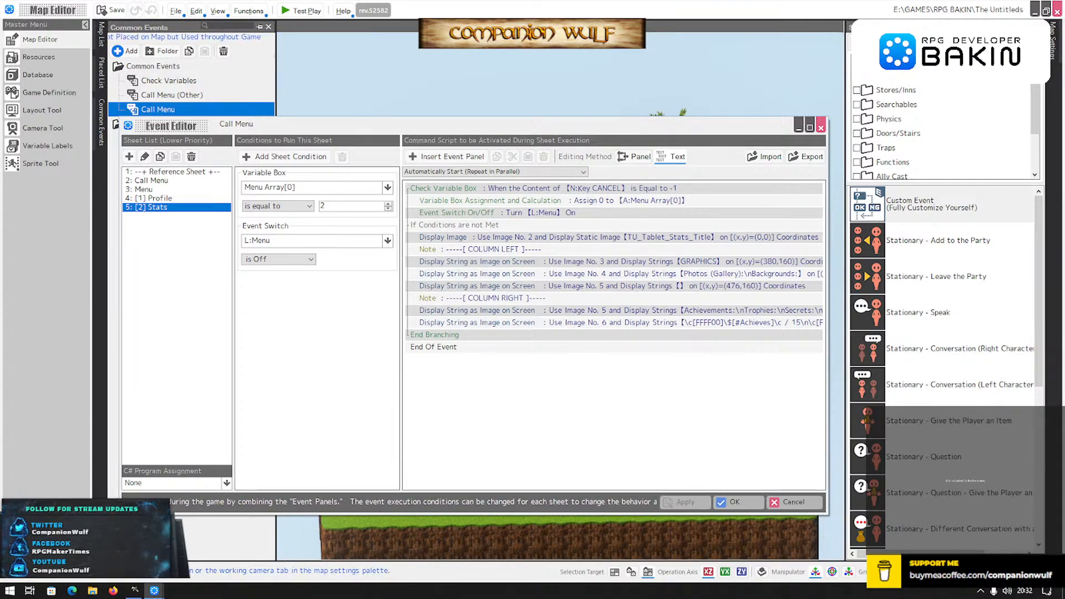
double_click(615, 287)
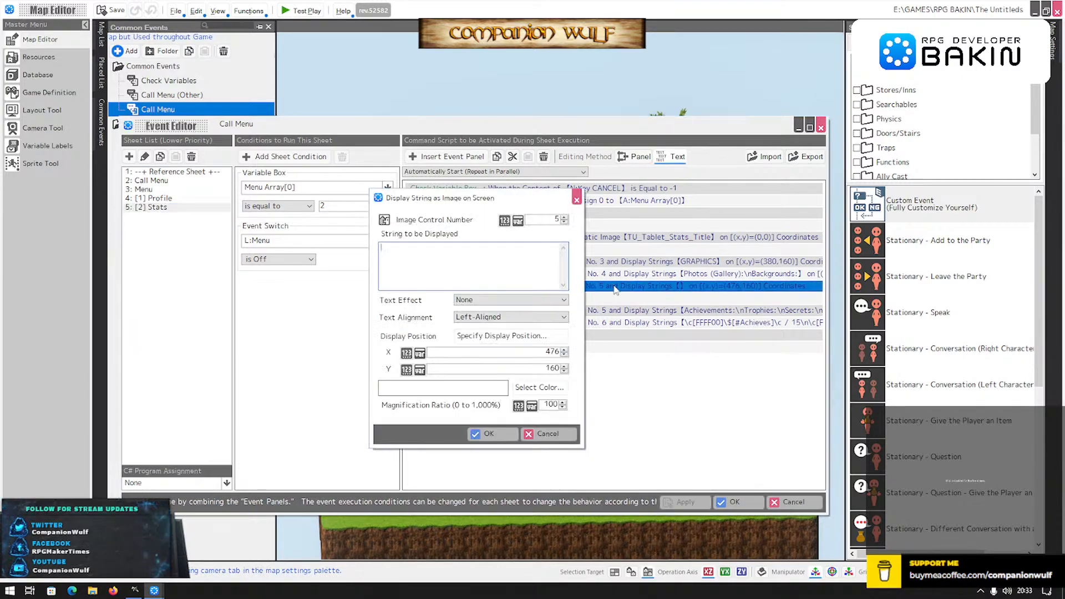
key("ctrl+v")
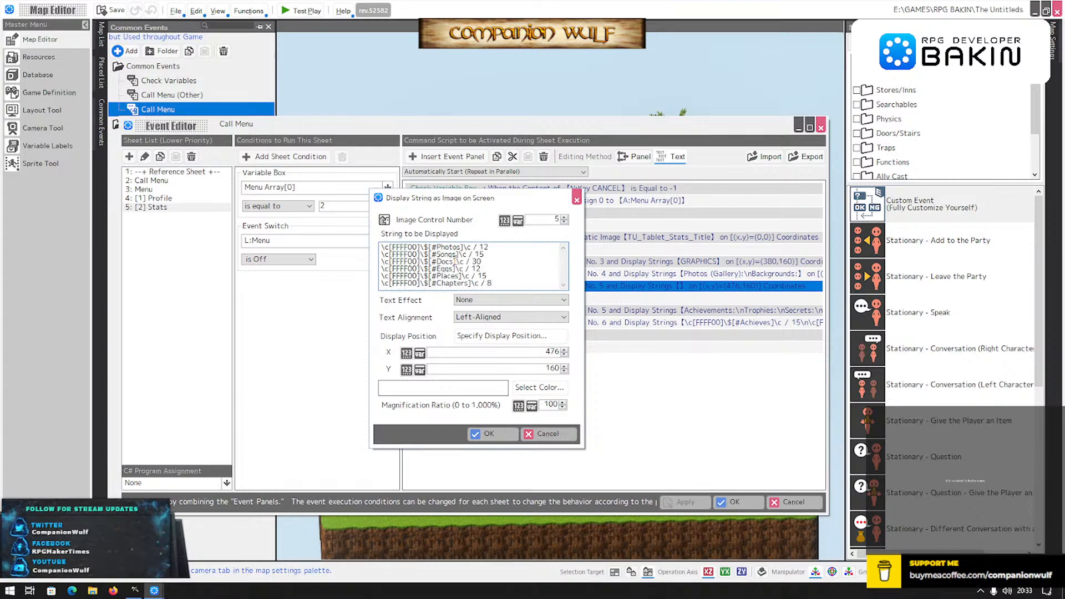
left_click_drag(382, 254, 511, 291)
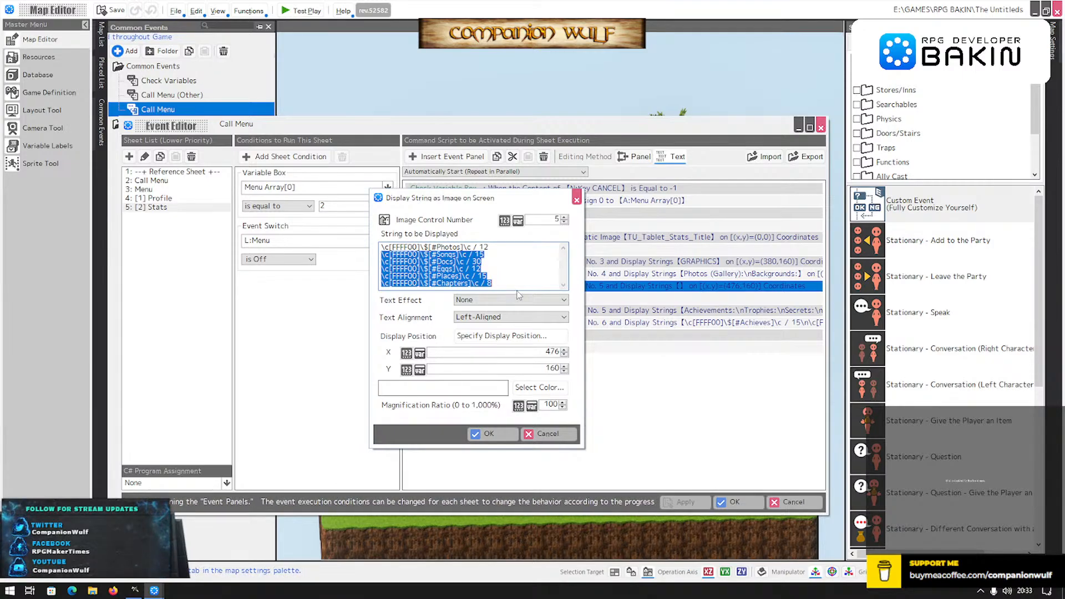
key("BackSpace")
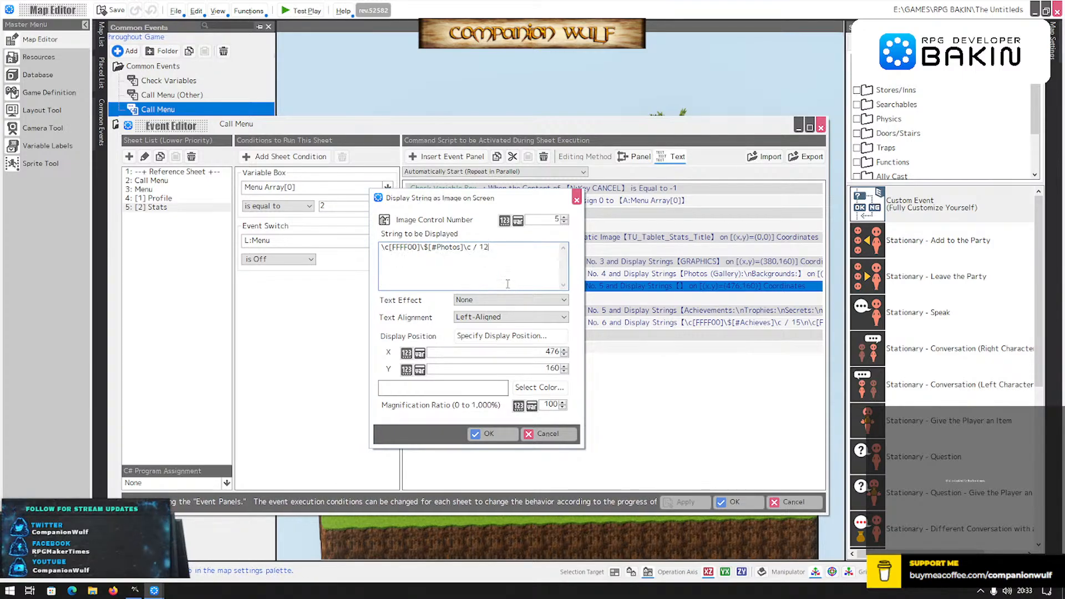
left_click(483, 433)
Cut the #BGs counter line from the right column's counter string, leaving its line blank.
double_click(602, 322)
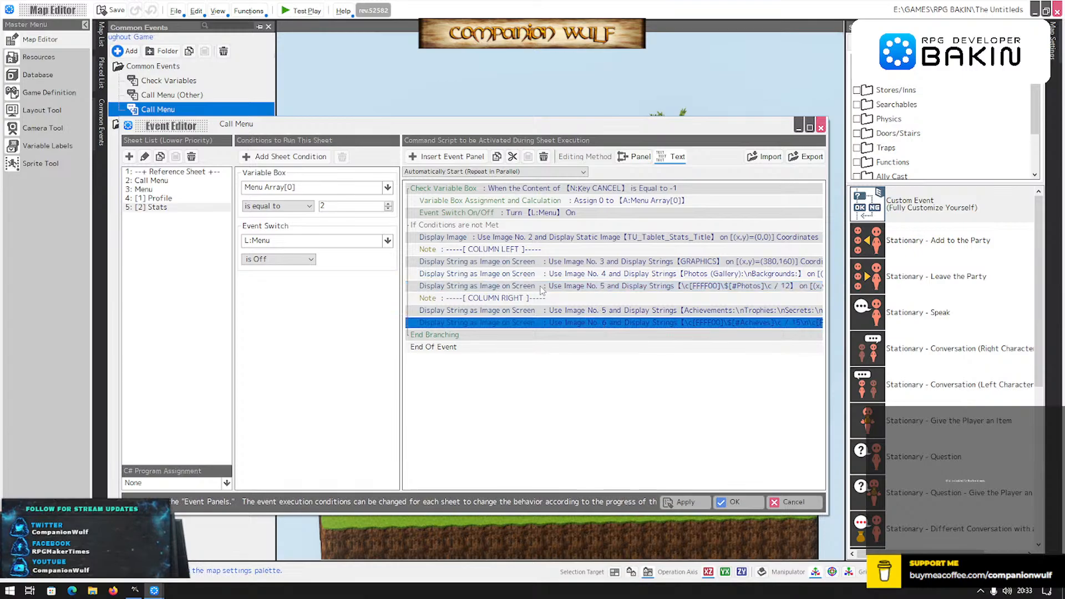
left_click(491, 276)
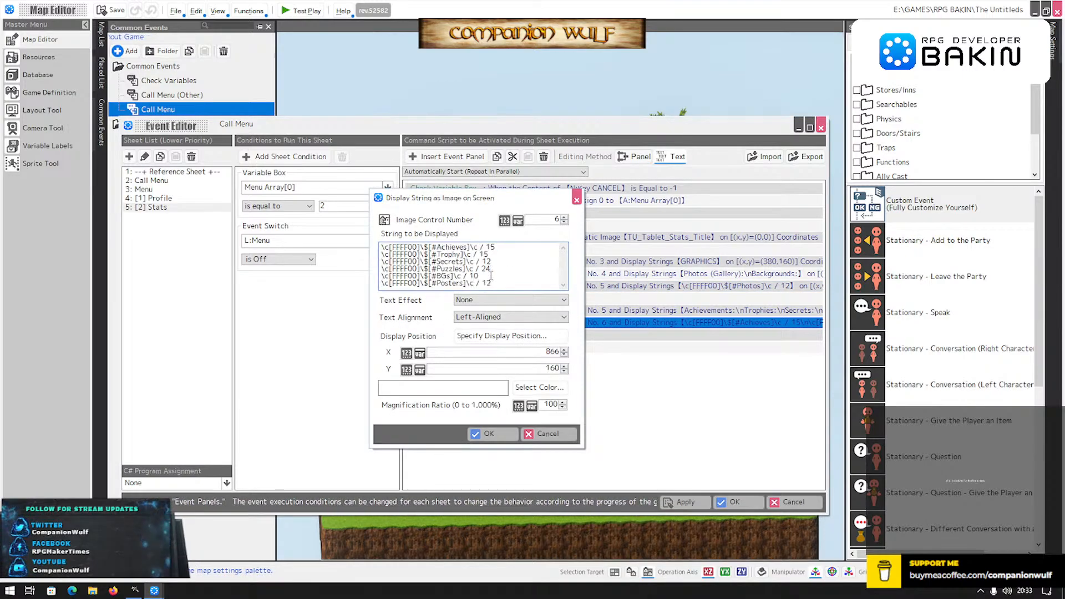
left_click_drag(491, 275, 366, 277)
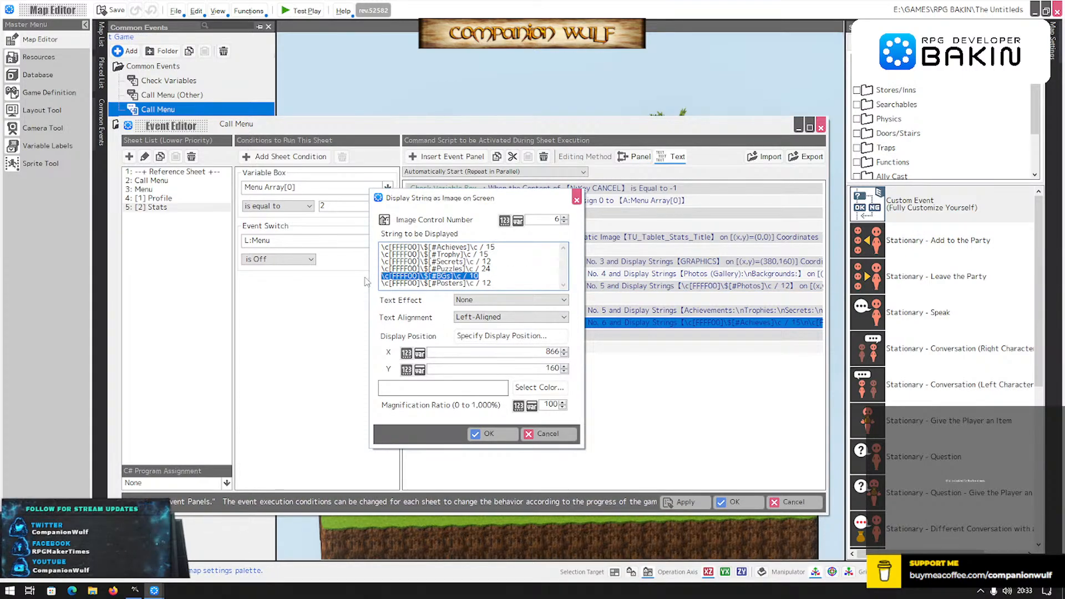
key("BackSpace")
left_click(484, 433)
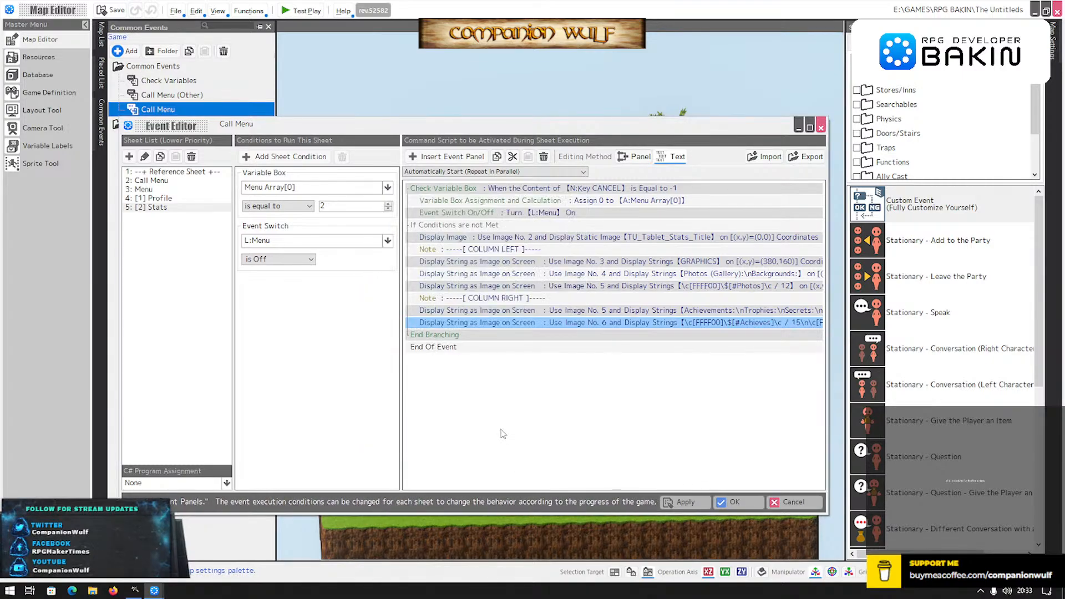
Paste the #BGs counter line below the #Photos line in the left column's counter command and save the Call Menu event.
left_click(626, 274)
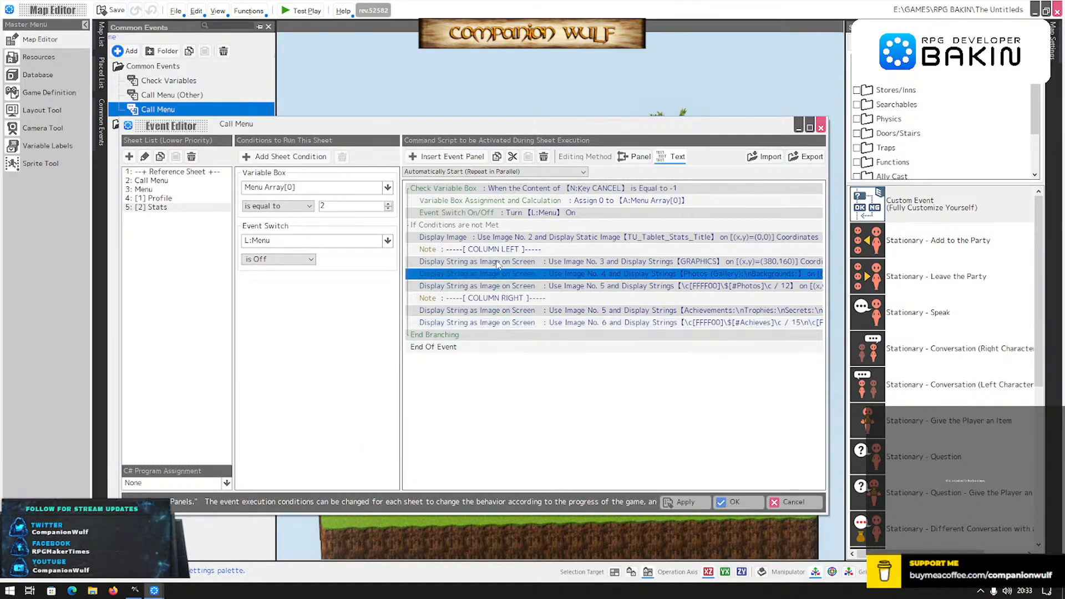
double_click(498, 273)
left_click(484, 433)
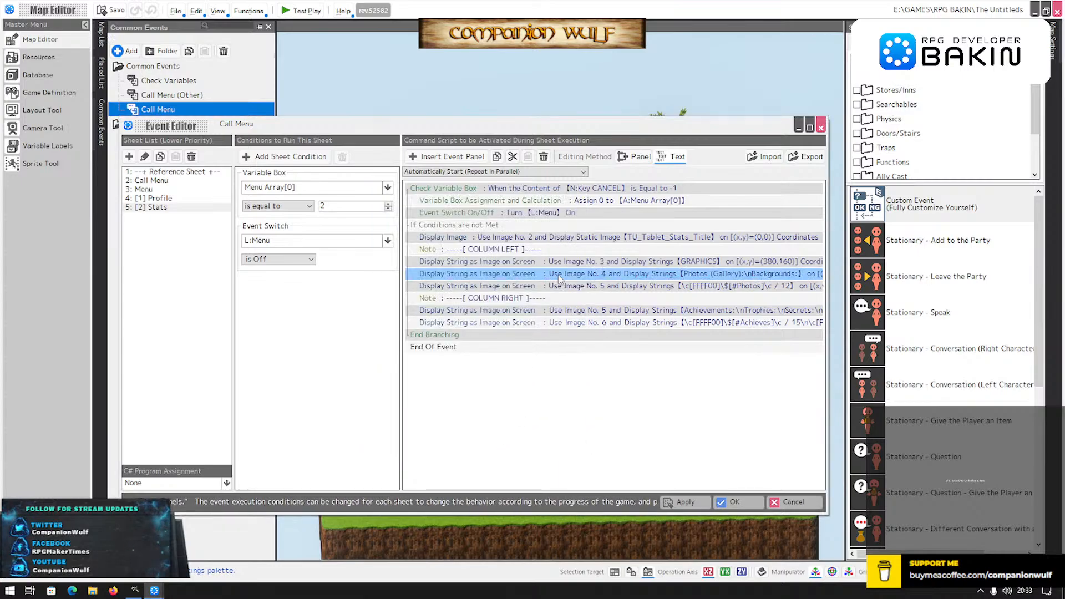
left_click(559, 286)
double_click(559, 285)
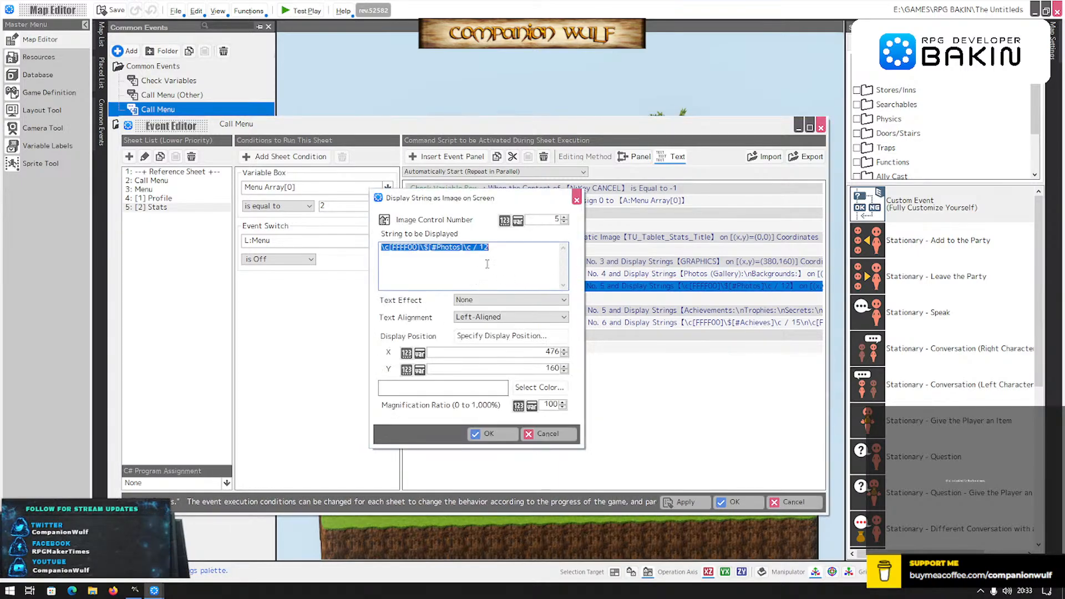
left_click(498, 249)
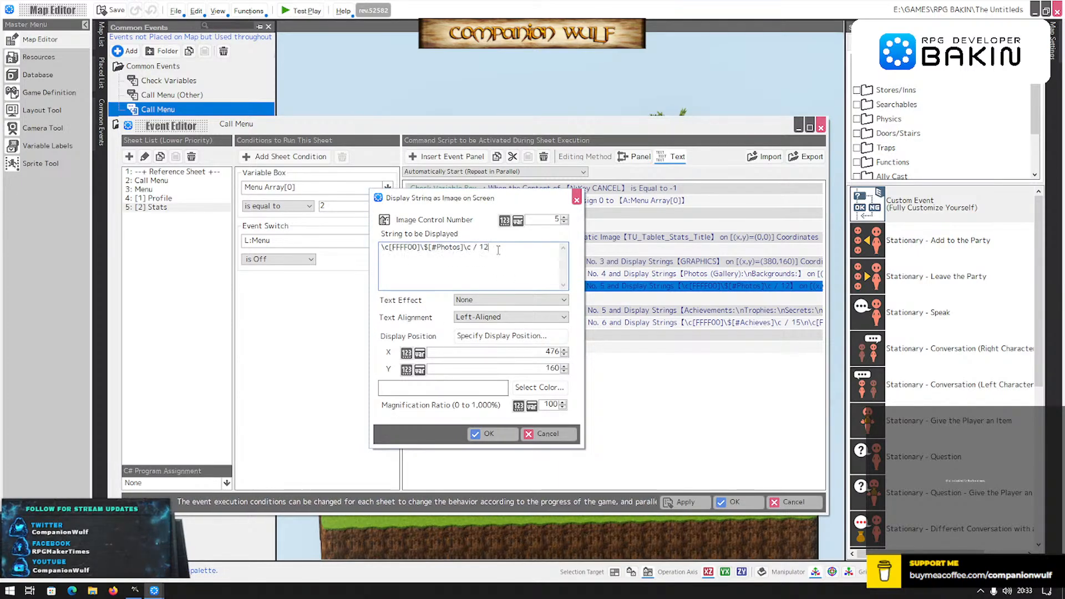
key("Return")
key("ctrl+v")
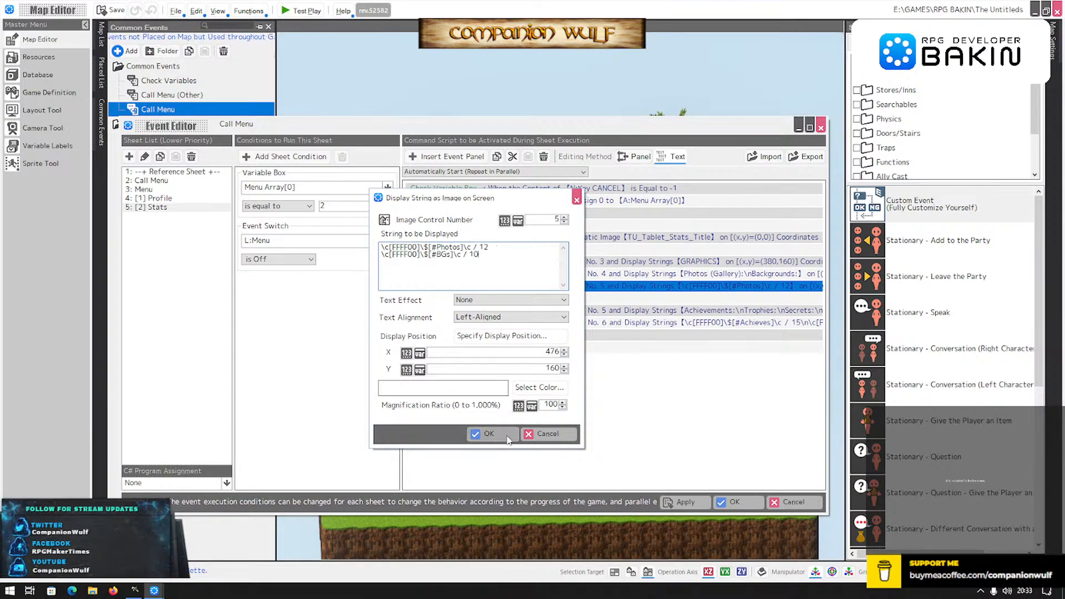
left_click(488, 434)
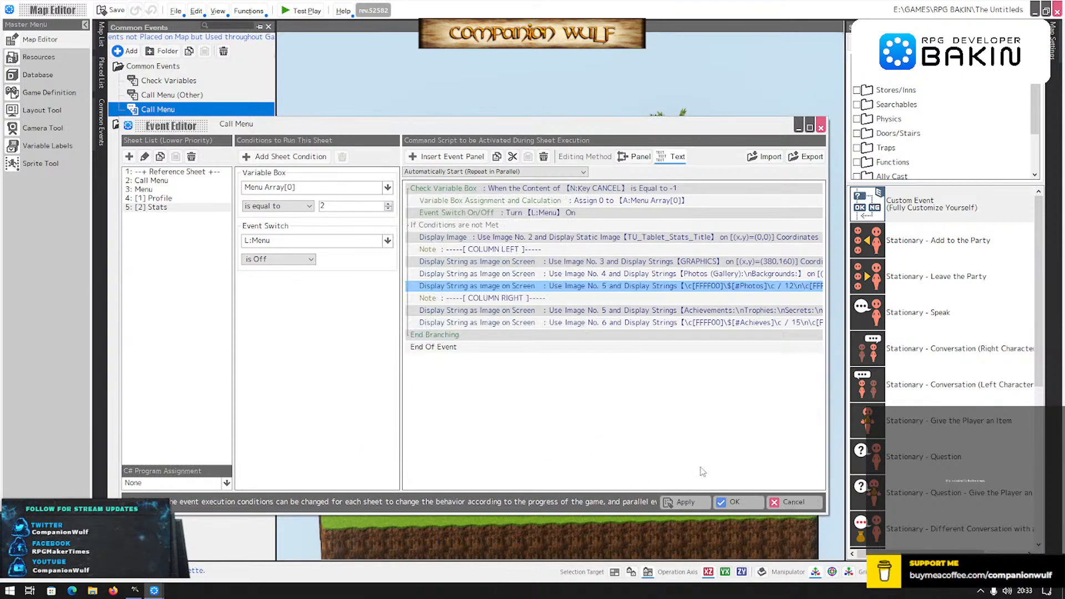
left_click(743, 505)
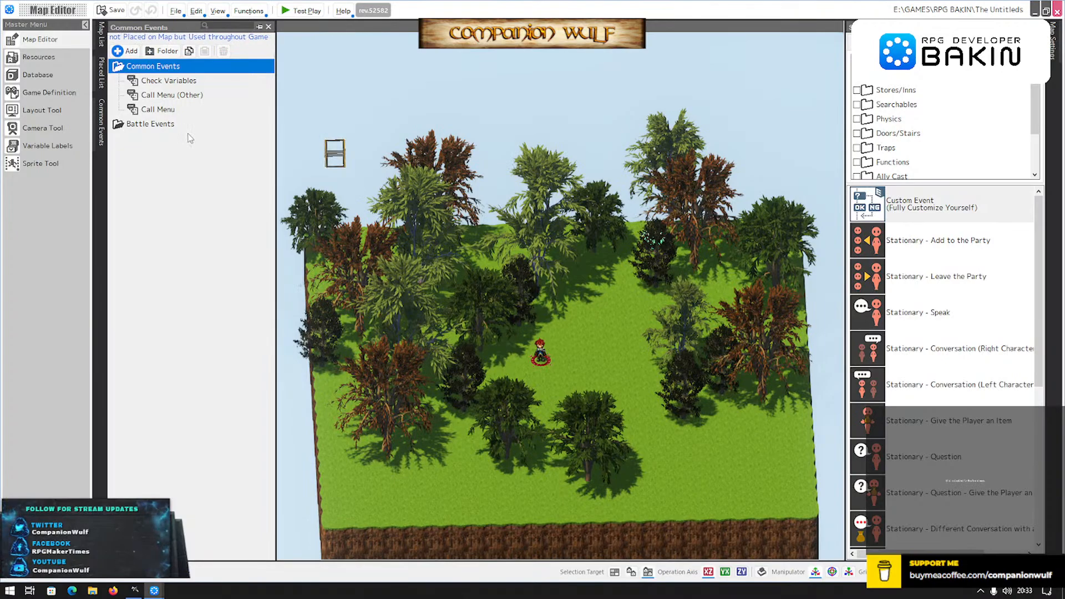
left_click(144, 110)
double_click(143, 112)
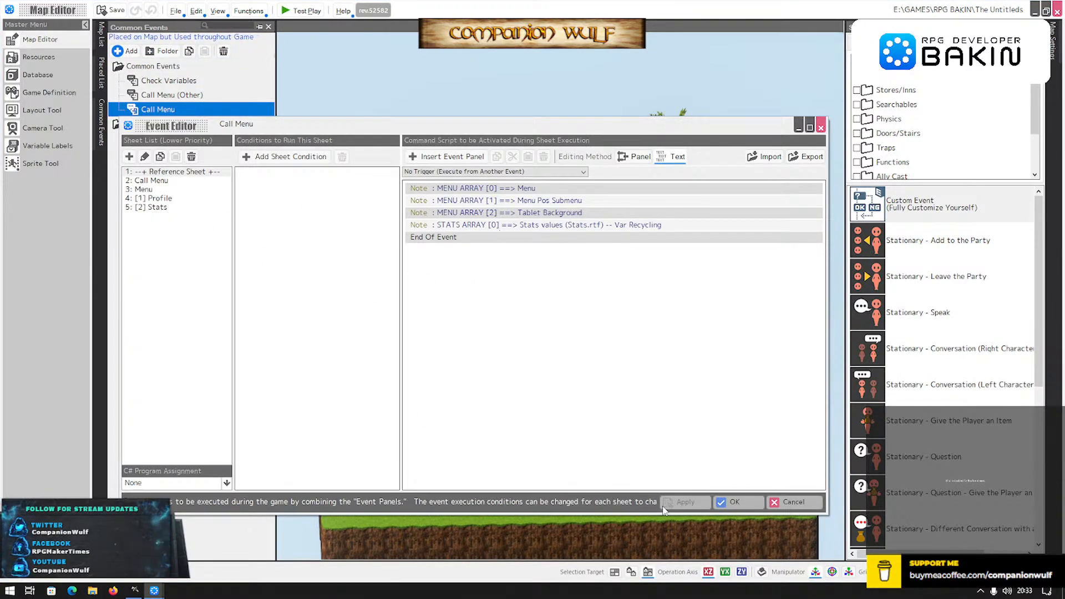
left_click(739, 503)
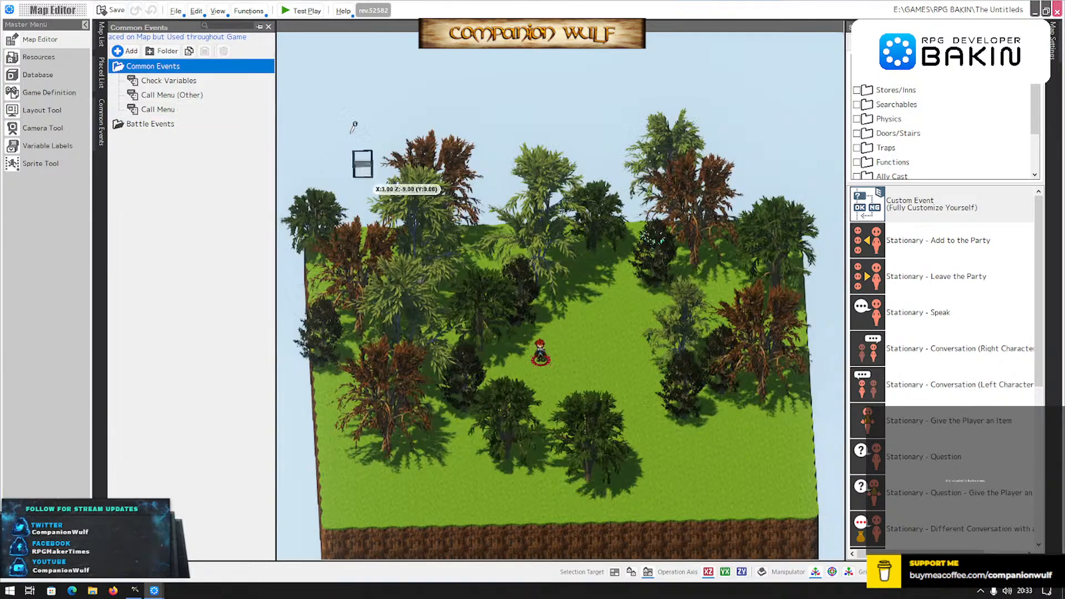
Test play the game and check the Photos and Backgrounds counters on the tablet menu's Stats page.
left_click(307, 12)
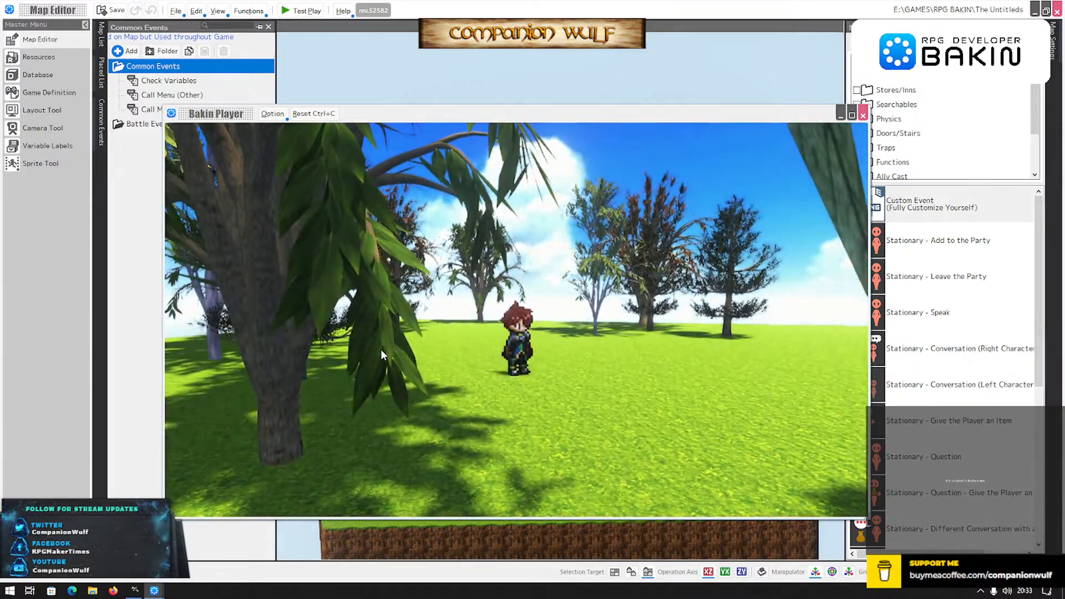
key("Escape")
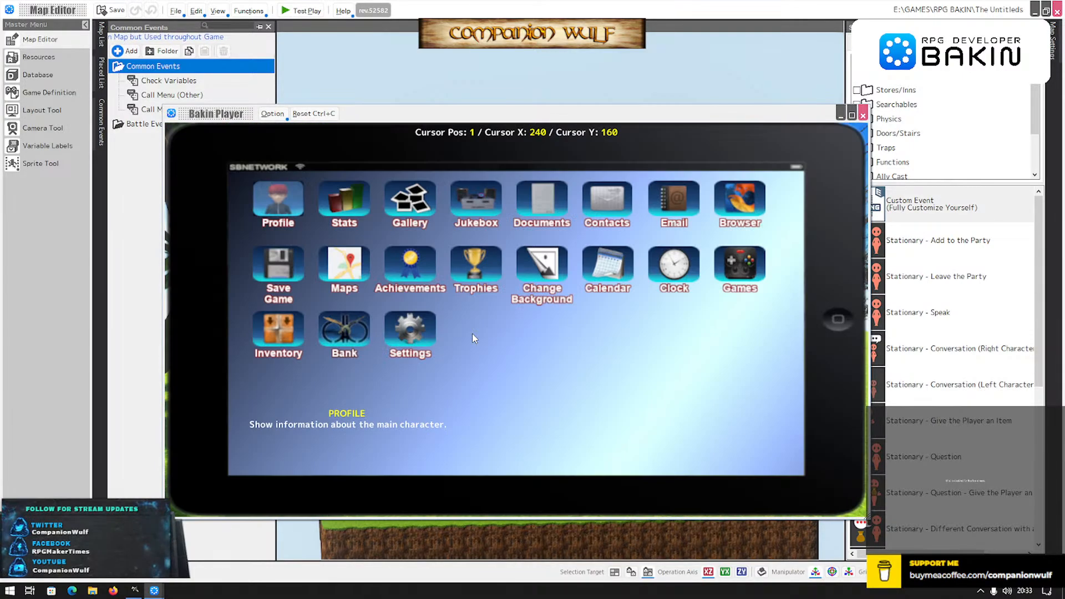
key("Right")
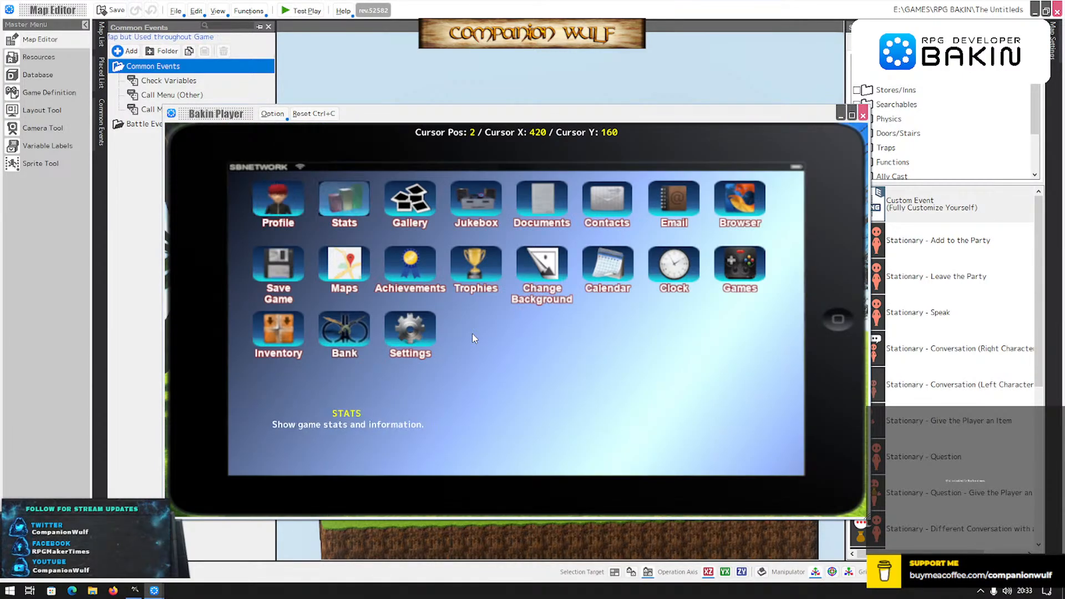
key("Return")
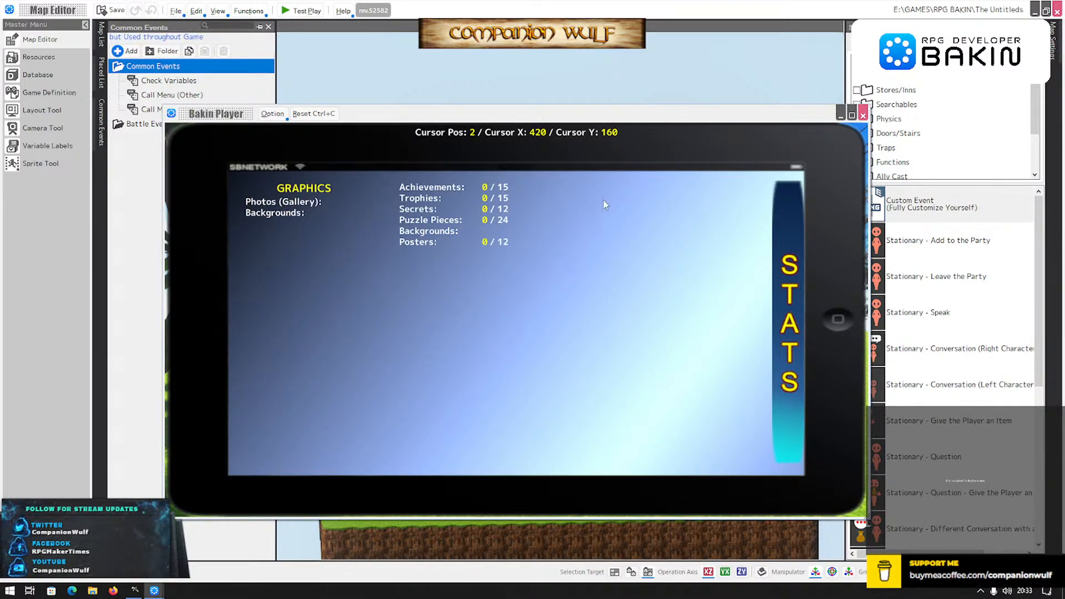
left_click(862, 116)
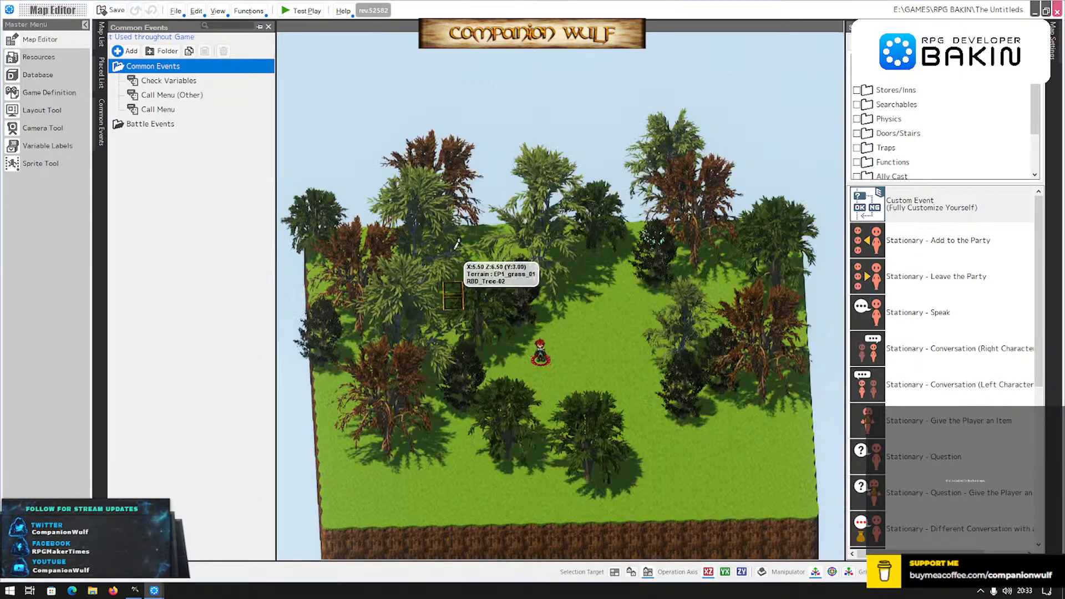
In the Call Menu event's Stats sheet, set the right column's Achievements label command to image control number 6.
left_click(157, 111)
double_click(157, 111)
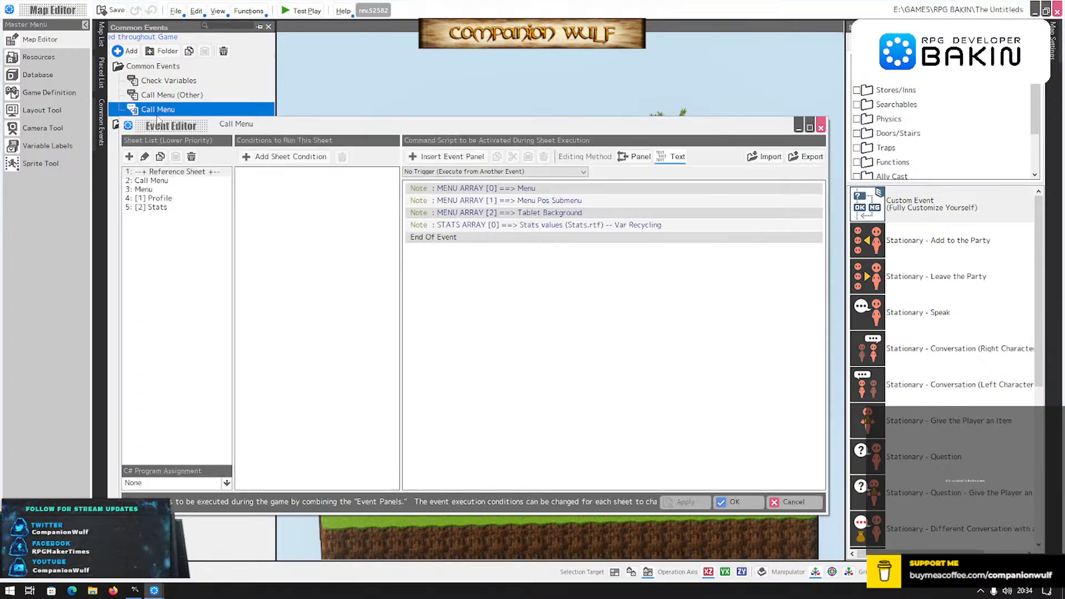
left_click(161, 208)
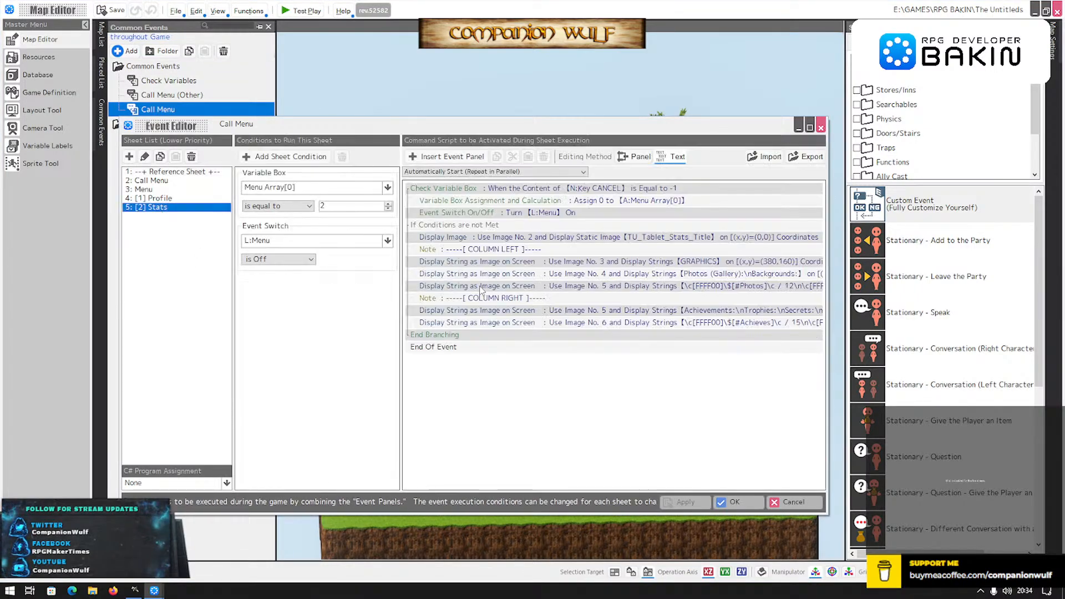
left_click(605, 312)
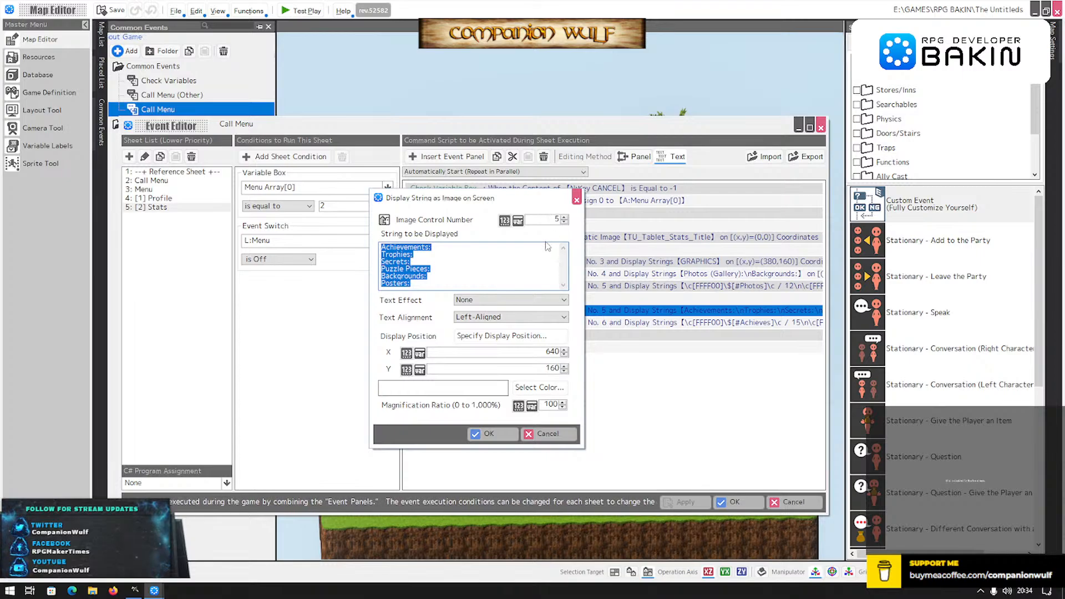
left_click(549, 218)
type("1")
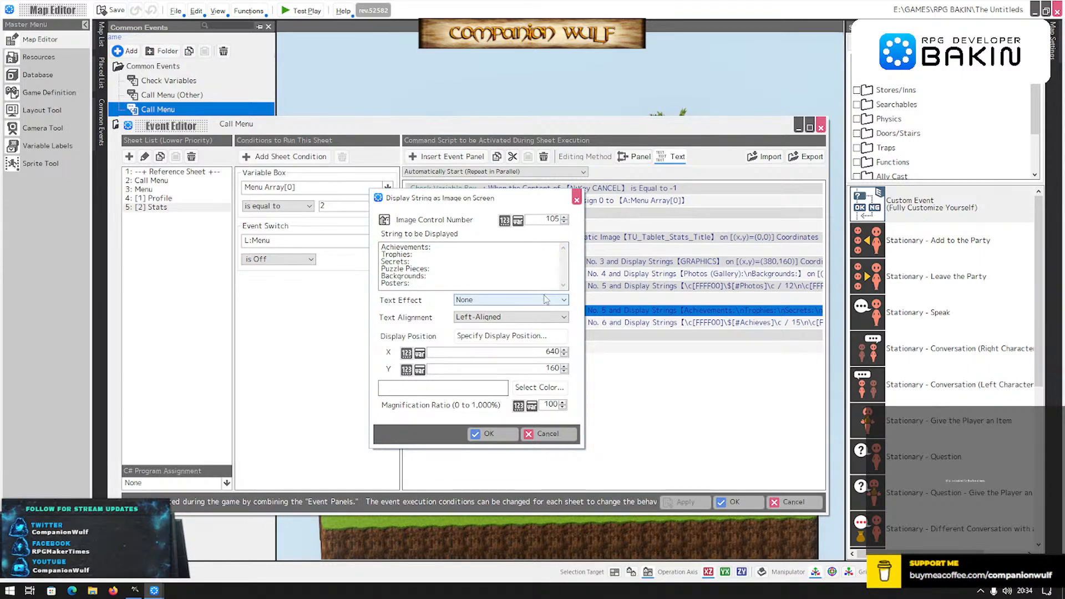
type("0")
double_click(554, 219)
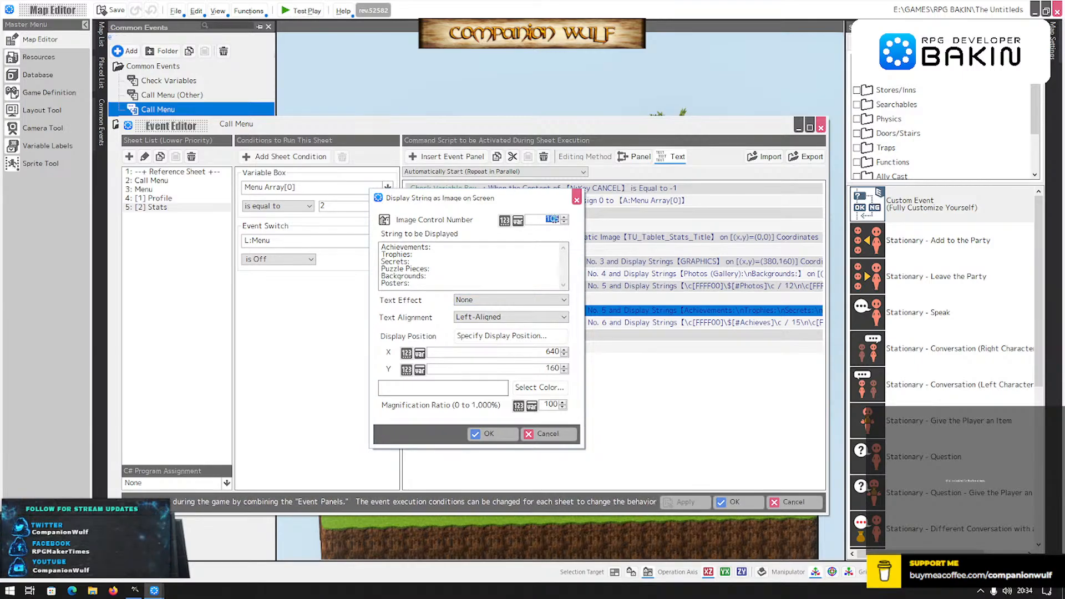
type("6")
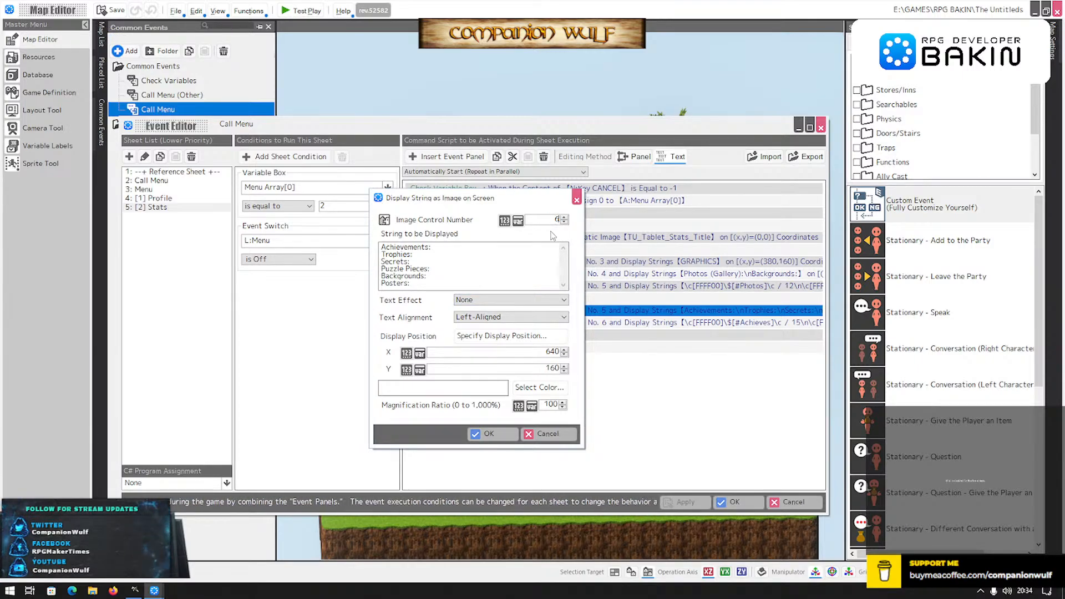
left_click(484, 433)
Set the right column's #Achieves counter command to image control number 7.
double_click(614, 326)
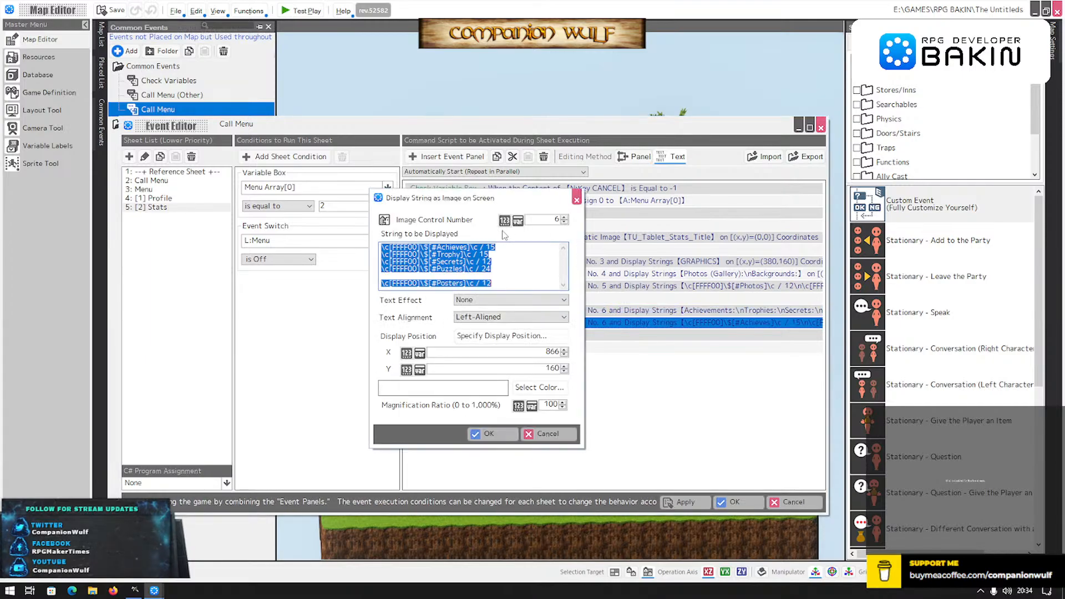
left_click(556, 220)
type("6")
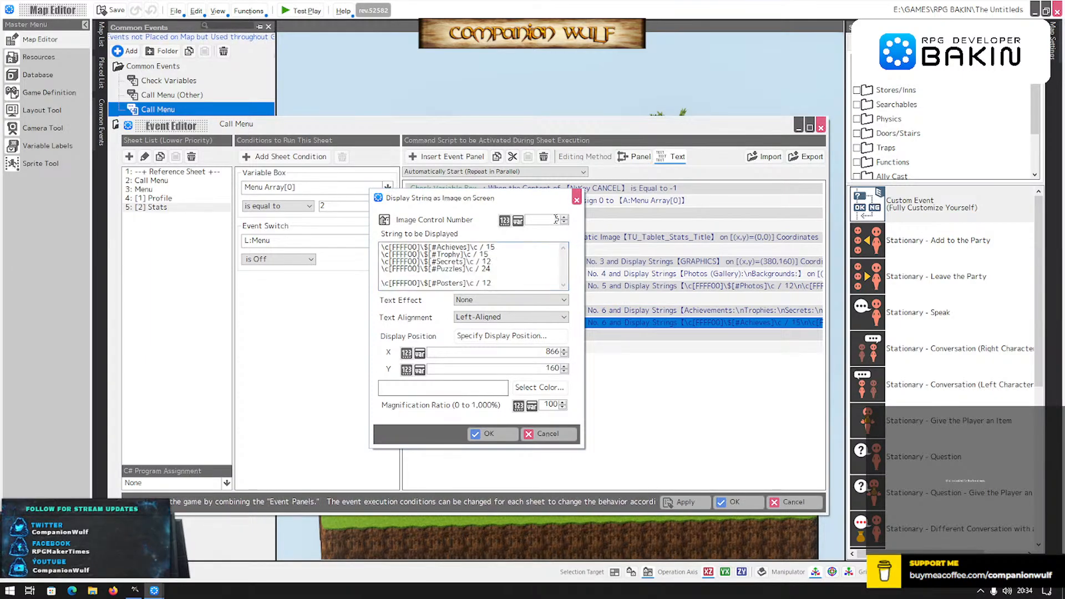
key("BackSpace")
type("7")
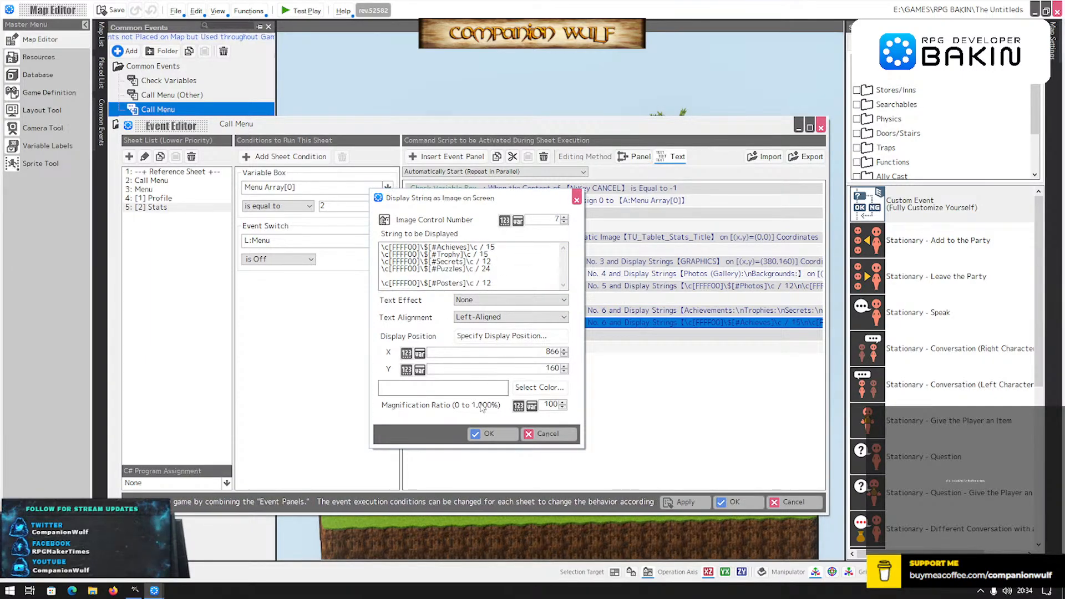
left_click(483, 433)
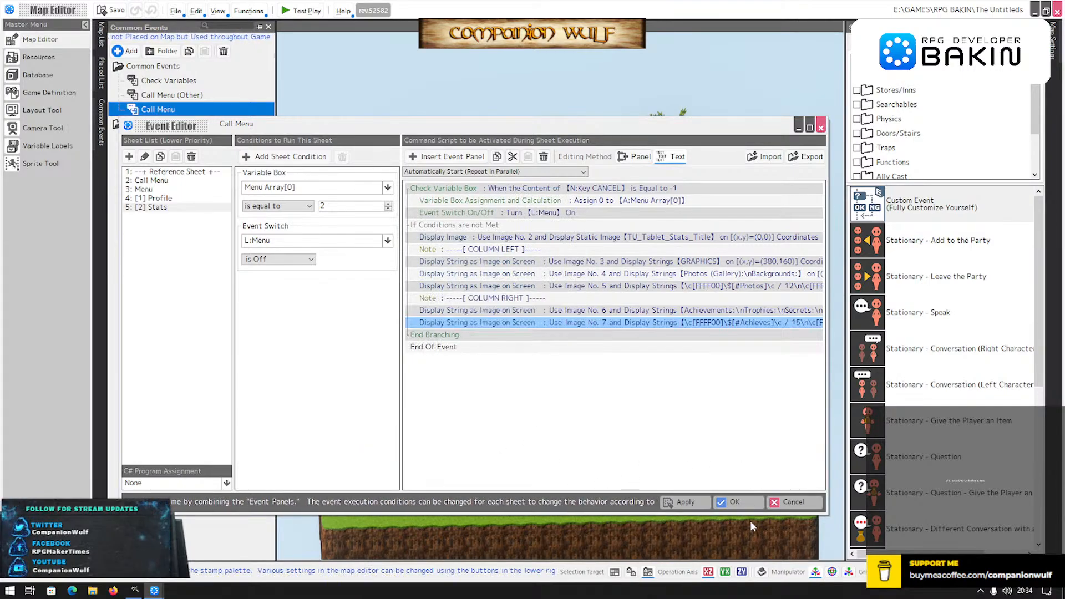
Save the Call Menu event, then reopen it to check the commands in its Stats sheet.
left_click(735, 502)
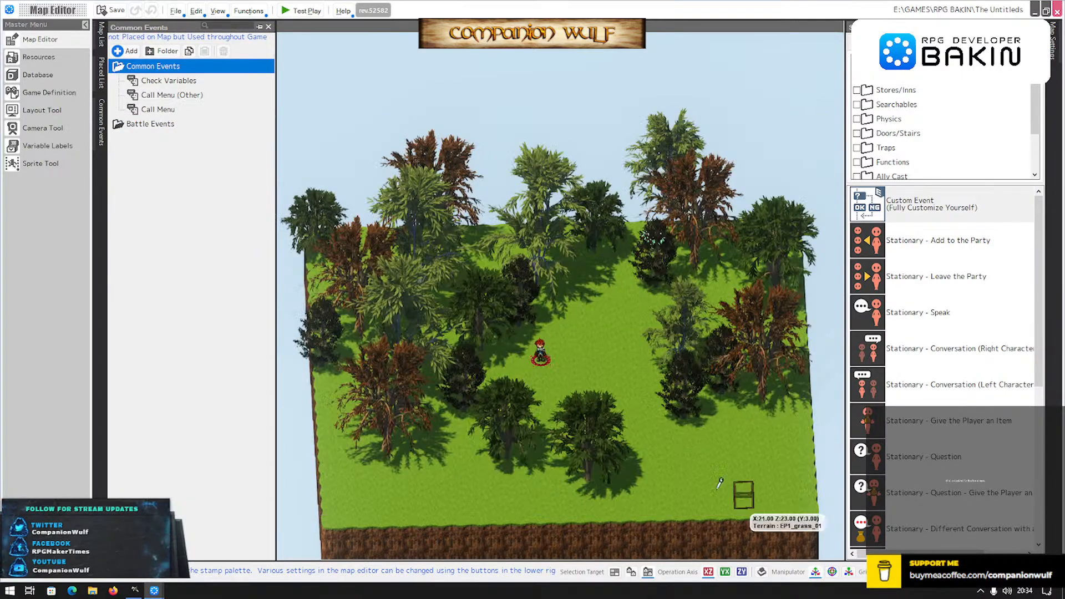
left_click(155, 109)
double_click(155, 109)
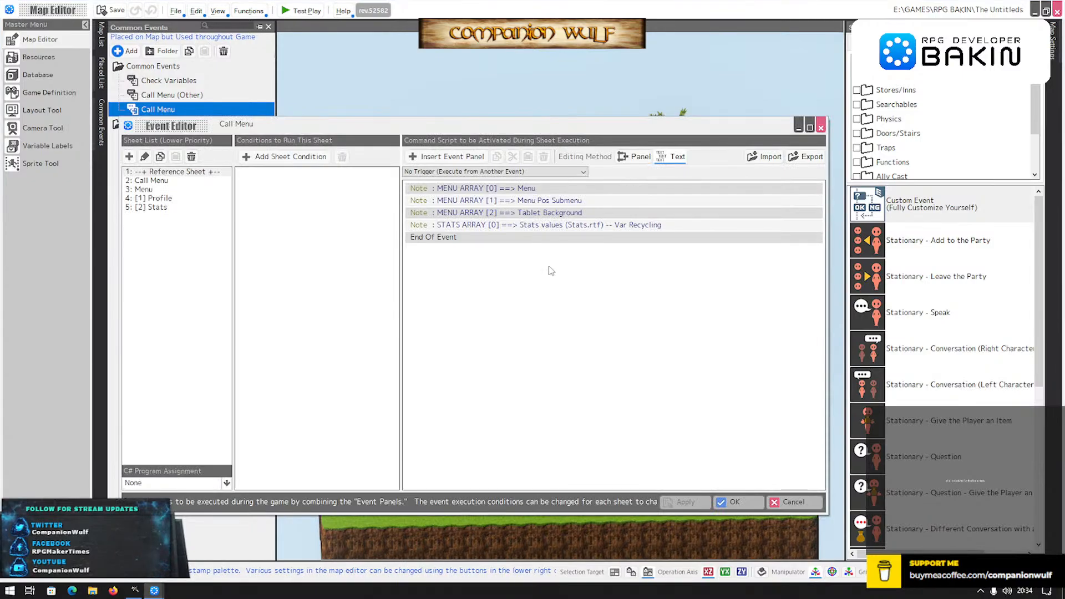
left_click(145, 208)
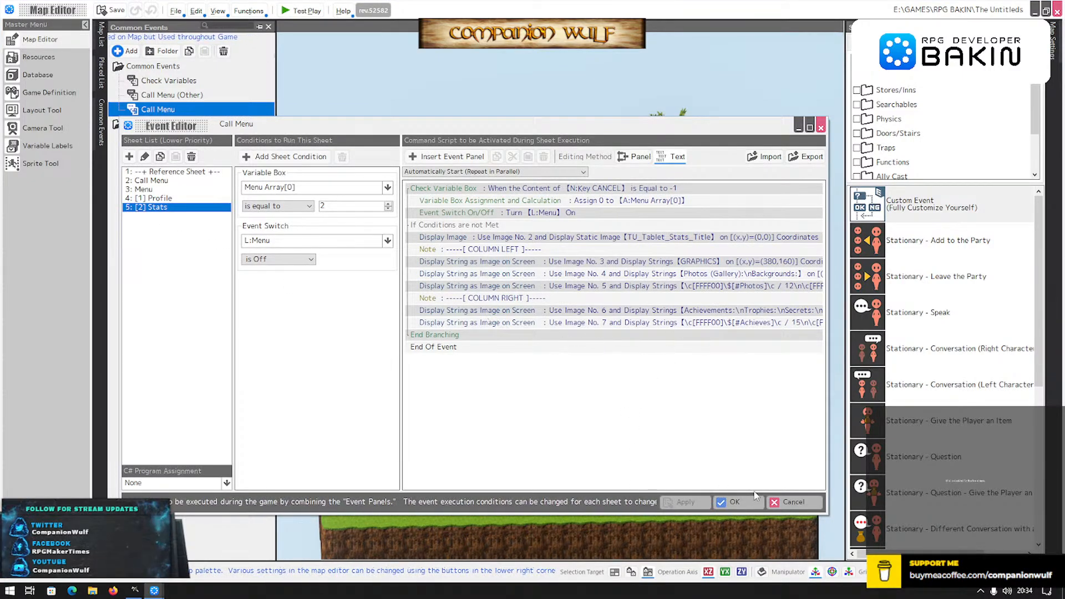
left_click(734, 502)
Test play the game and check the layout of both columns on the tablet menu's Stats page.
left_click(300, 11)
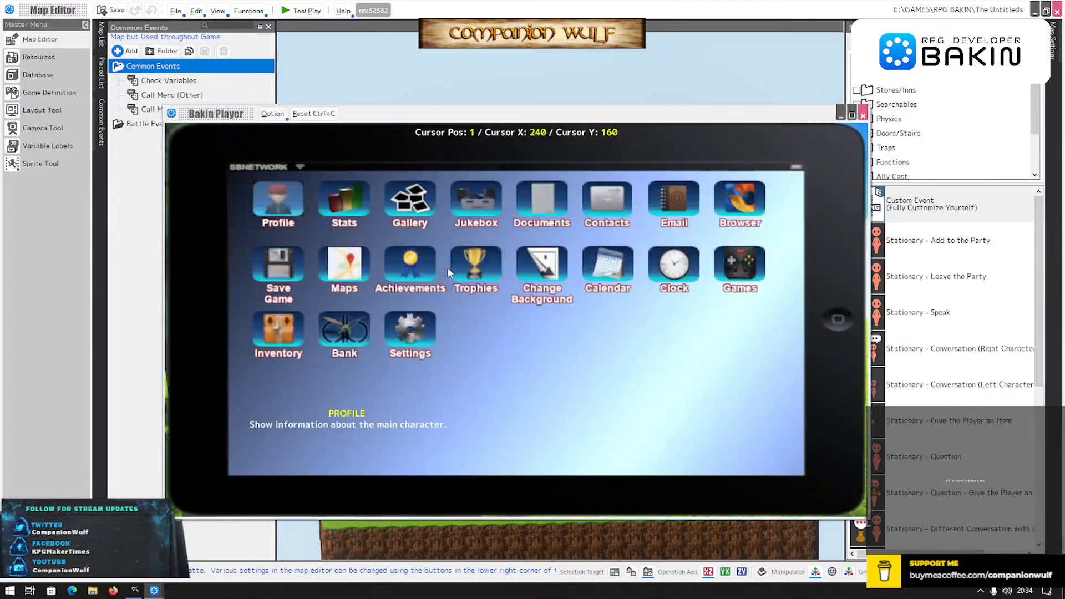
key("Right")
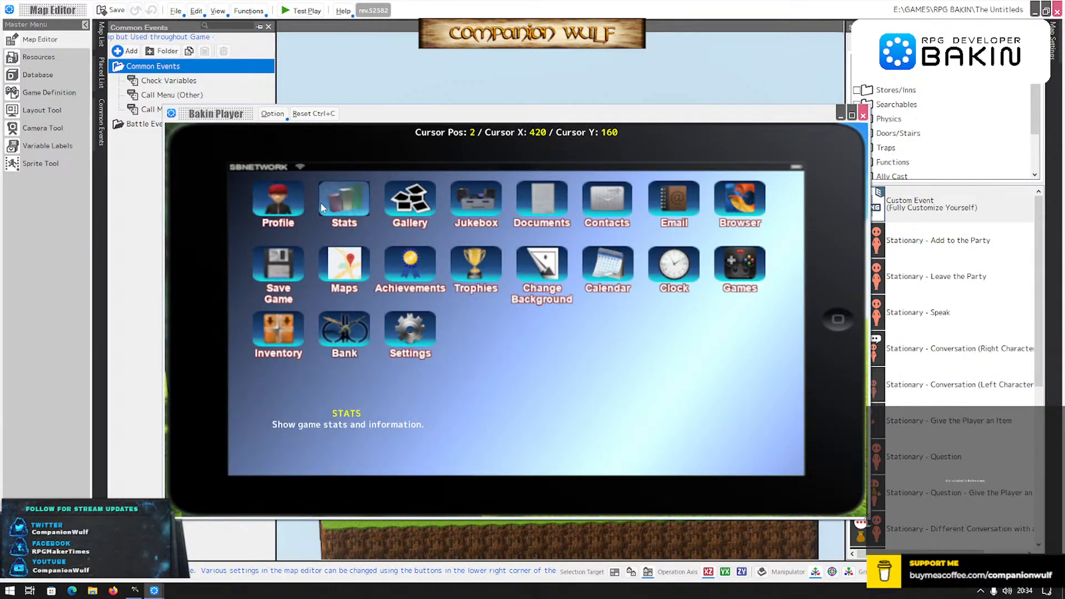
key("Return")
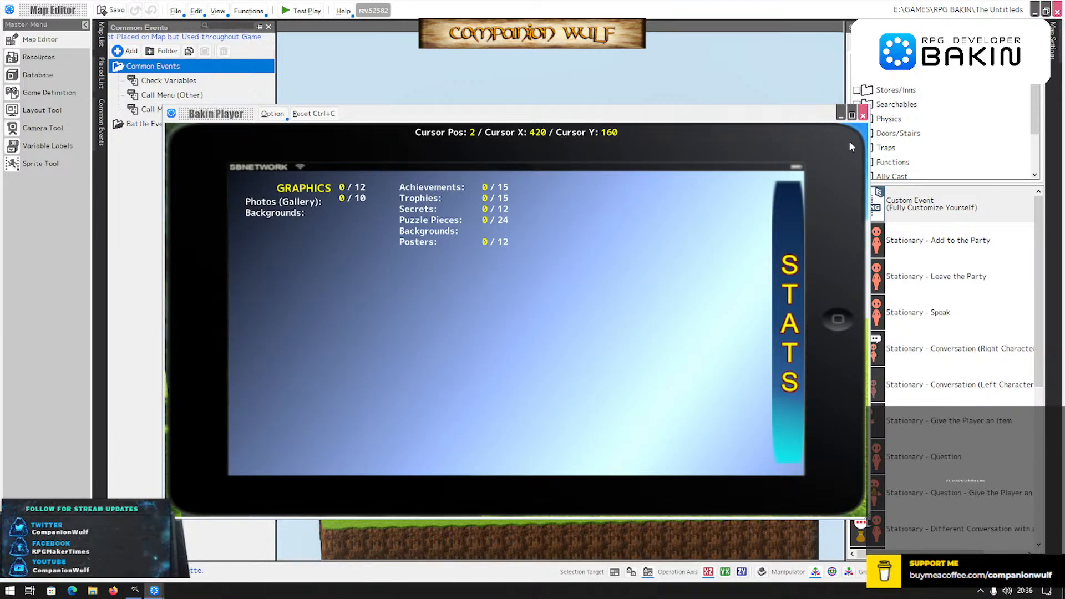
left_click(863, 115)
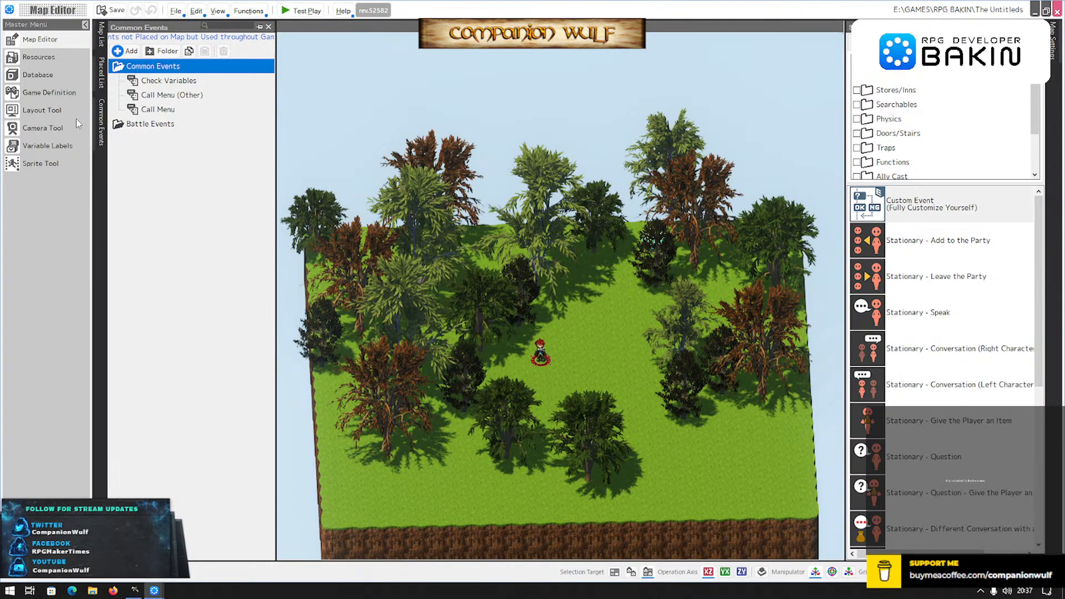
In the Call Menu event's Stats sheet, duplicate the GRAPHICS heading command below the Photos and Backgrounds label command.
left_click(143, 110)
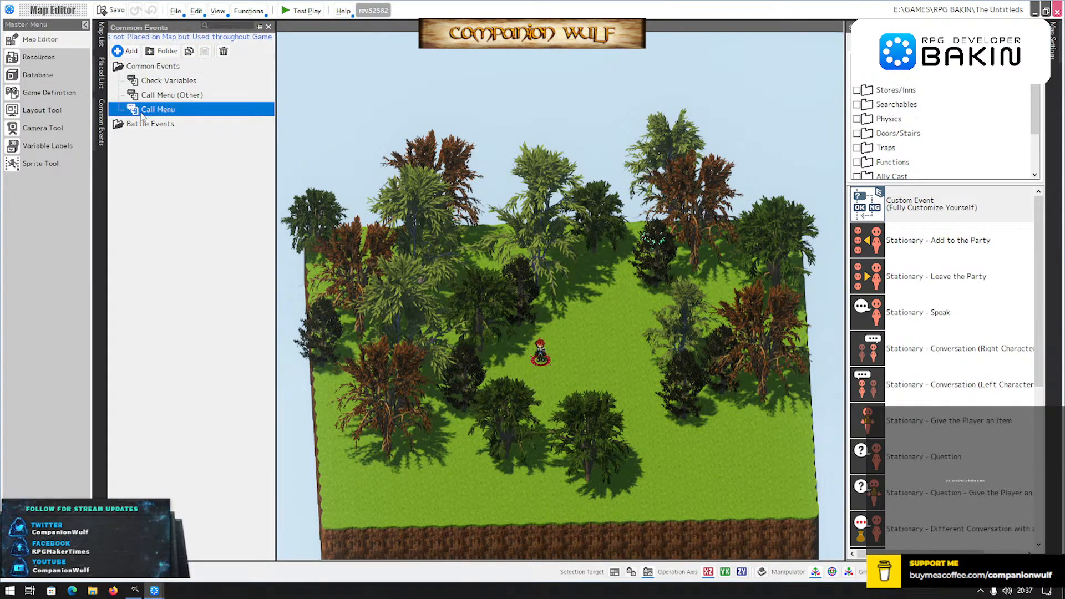
double_click(143, 112)
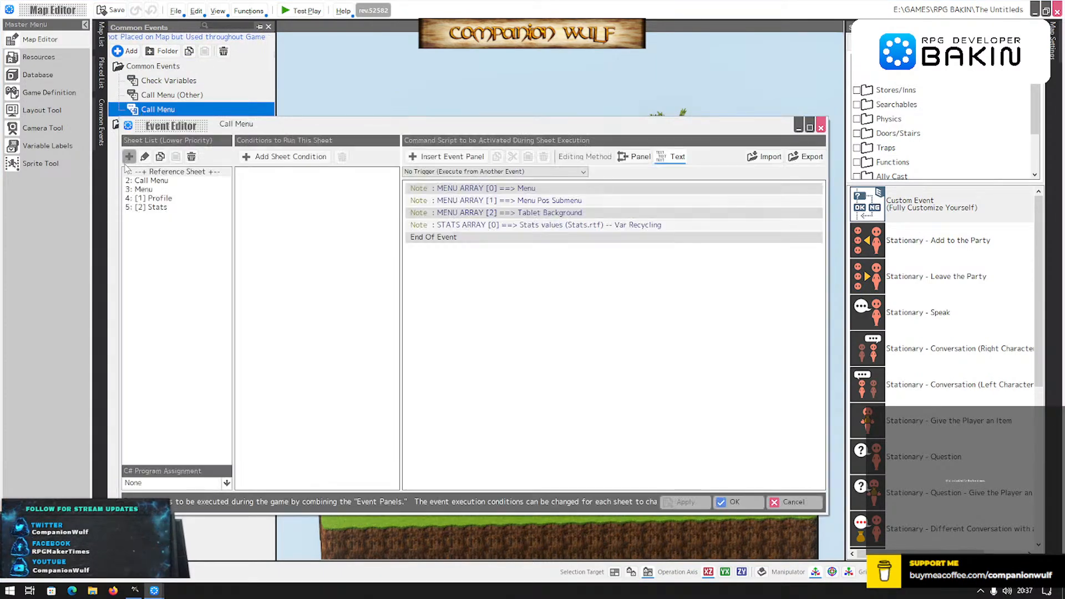
left_click(152, 207)
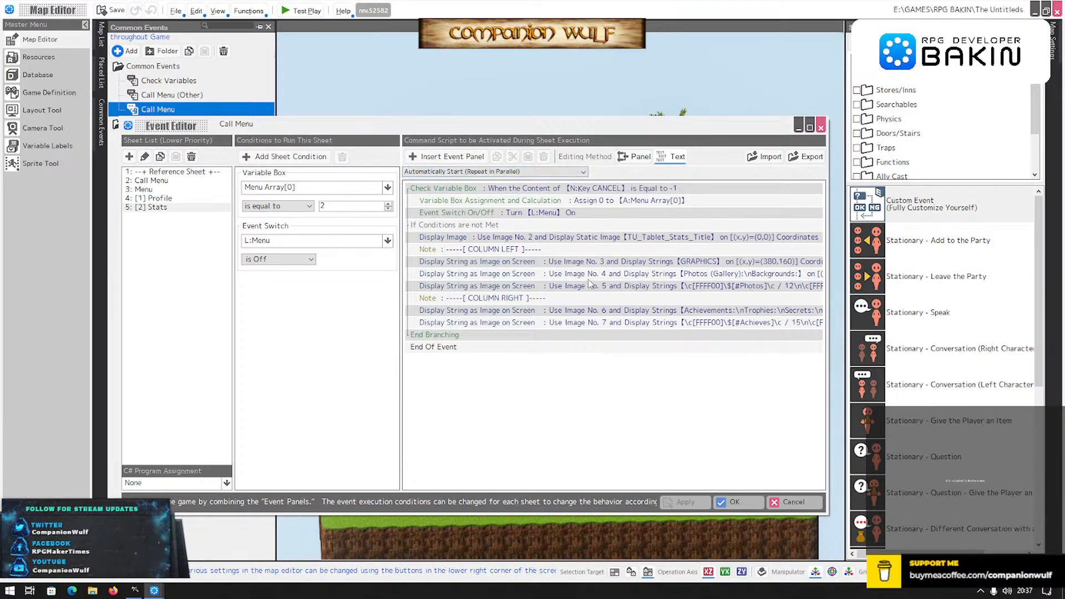
left_click(635, 277)
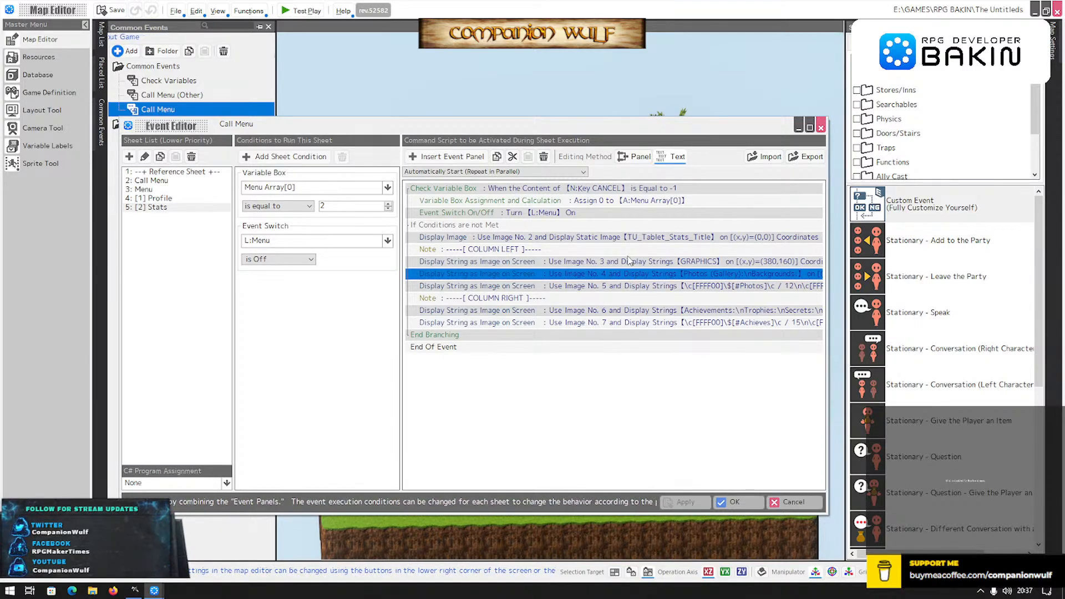
left_click(633, 261)
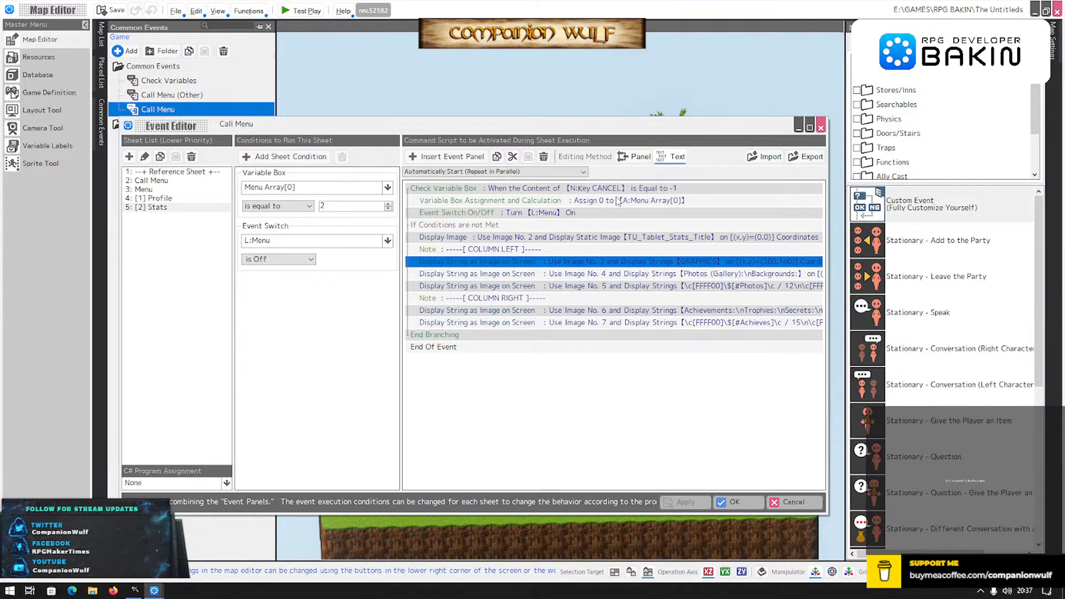
left_click(497, 158)
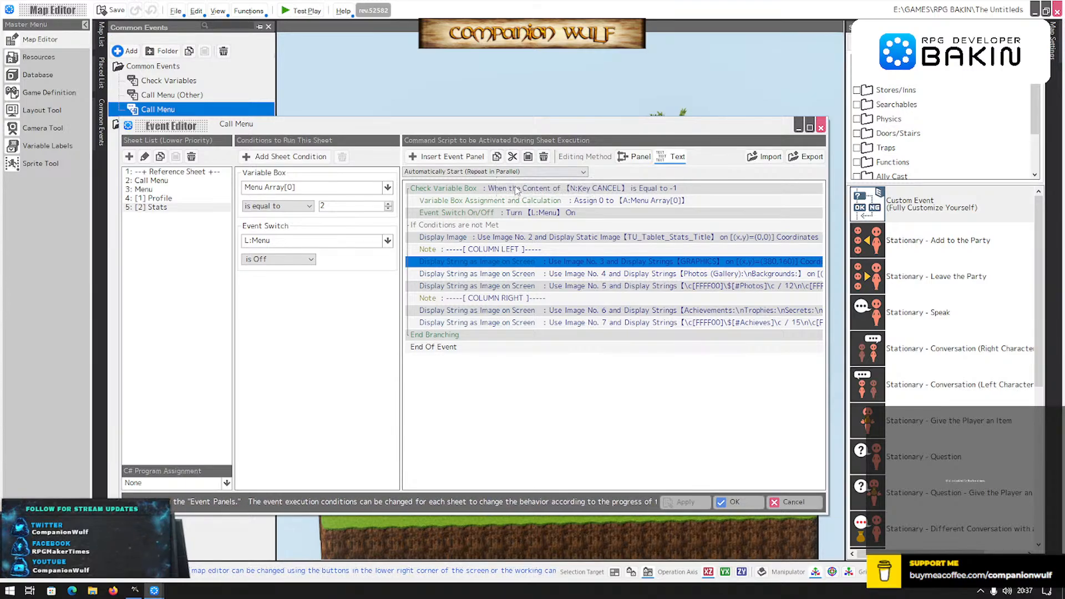
left_click(529, 289)
key("ctrl+v")
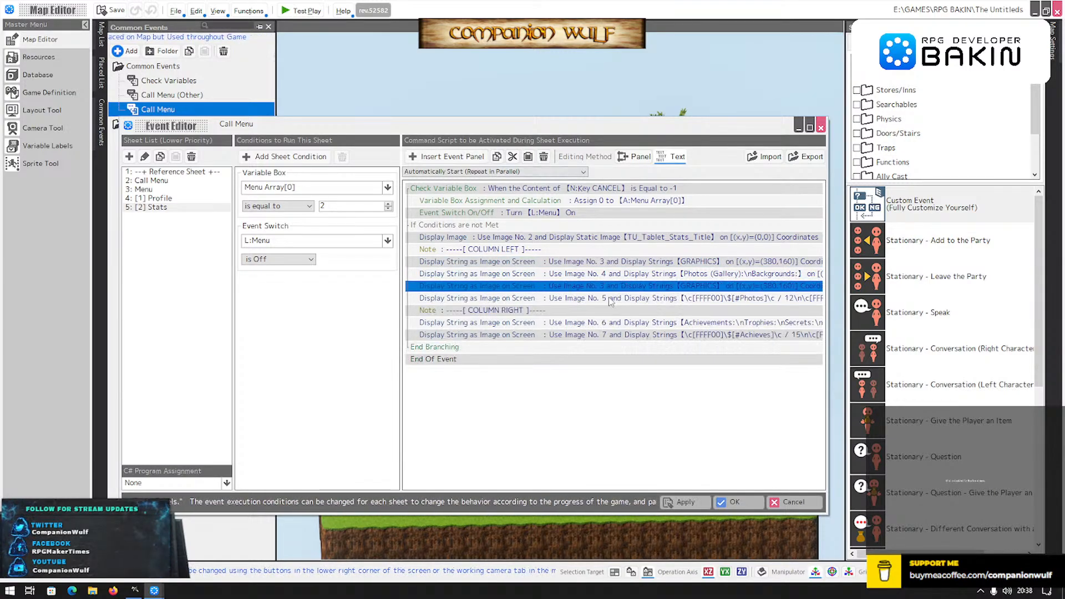
Change the duplicated heading's text to MUSIC, with Y position 300 and image control number 4.
double_click(613, 290)
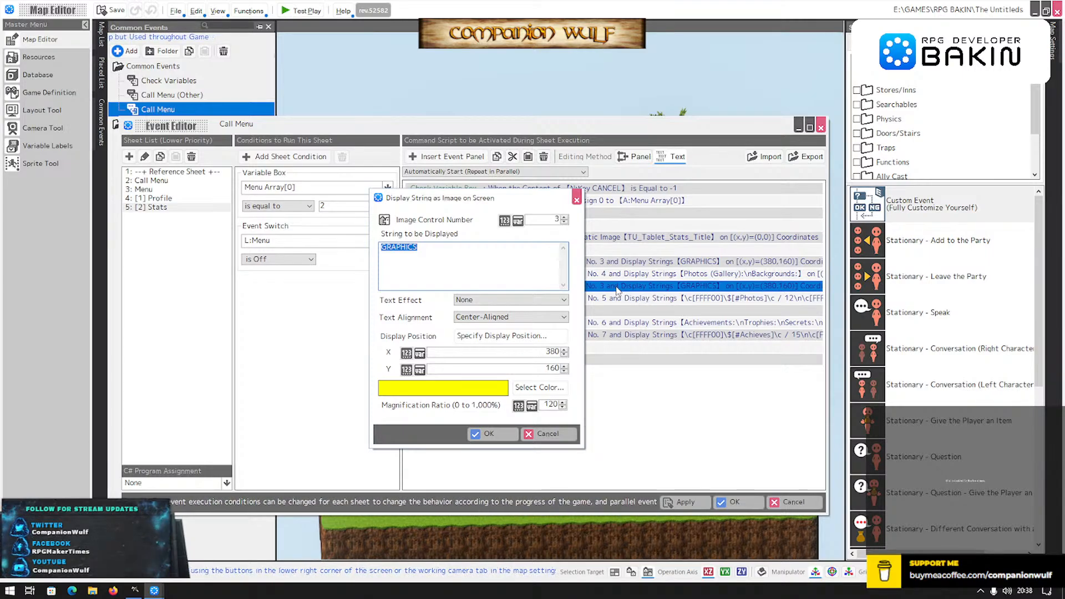
type("MUSIC")
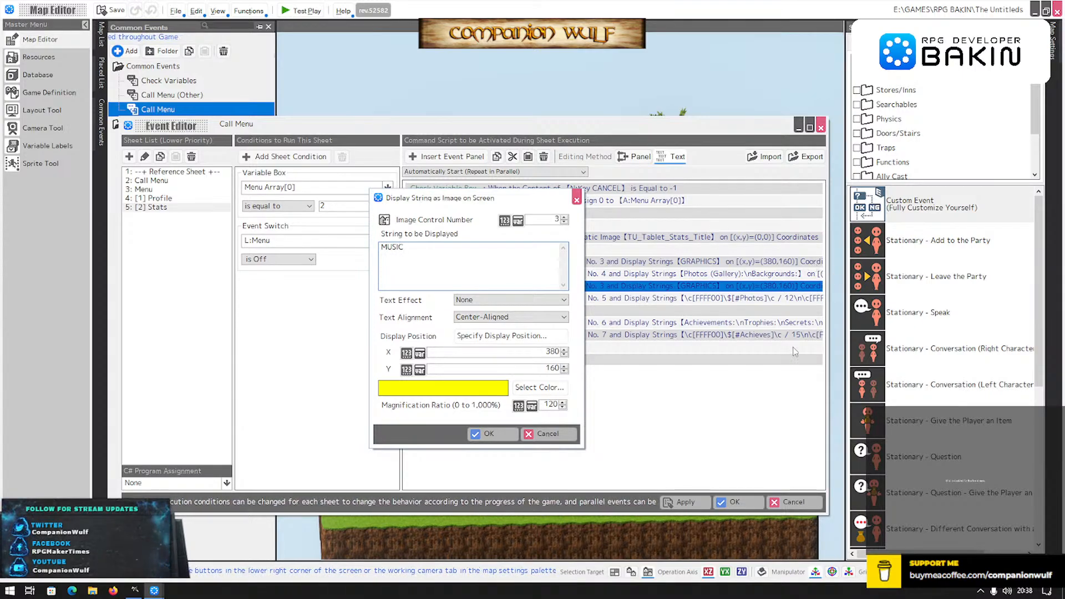
double_click(549, 368)
type("300")
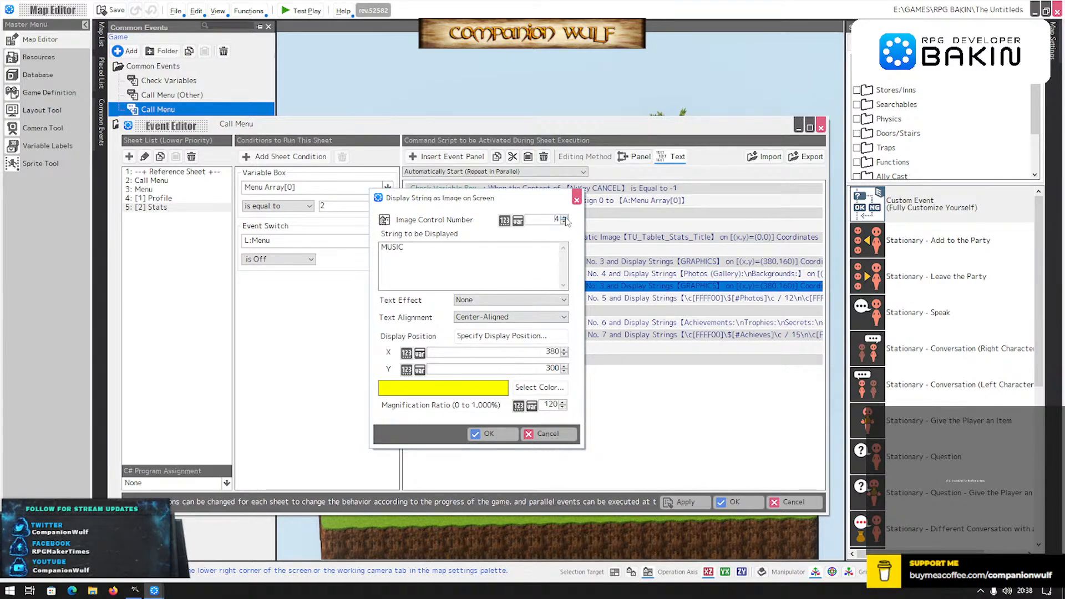
left_click(482, 434)
Delete the left column's #Photos counter command and both string commands of the right column.
left_click(618, 322)
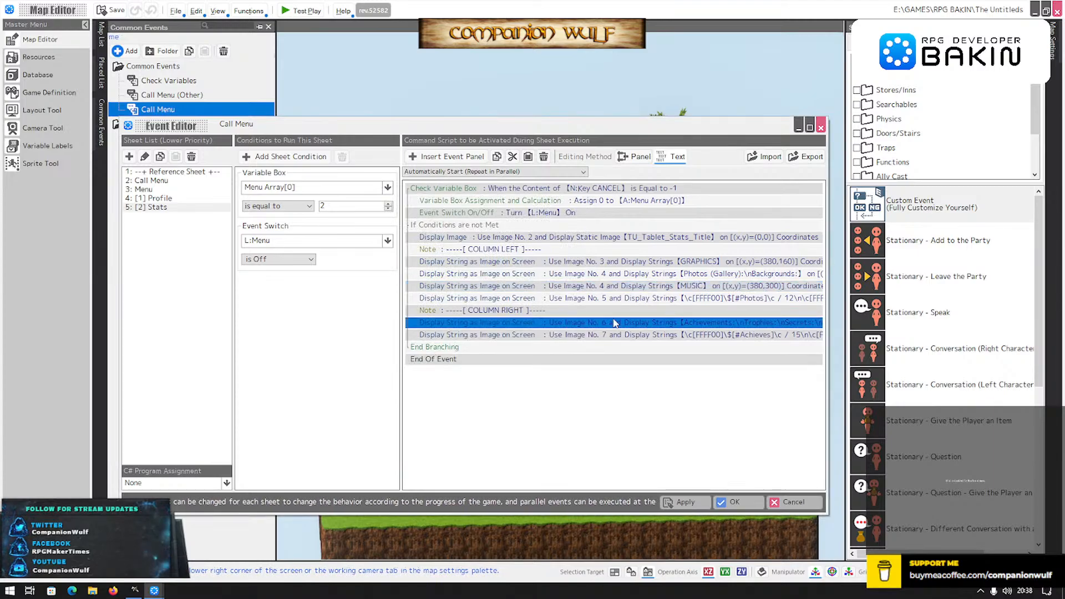
left_click(616, 301)
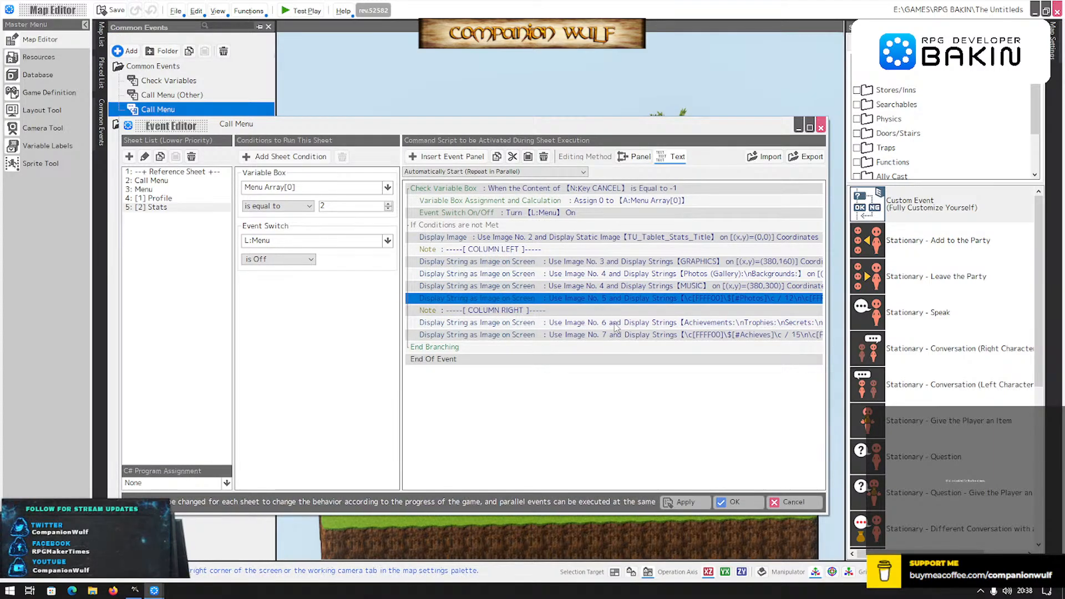
key("Delete")
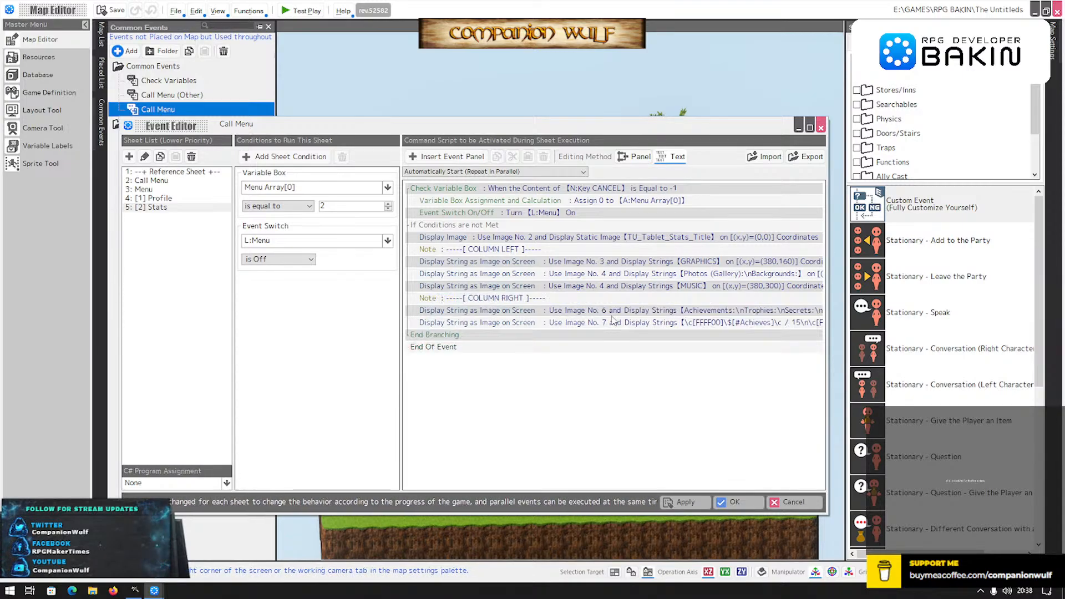
left_click(608, 313)
left_click(606, 327, "shift")
key("Delete")
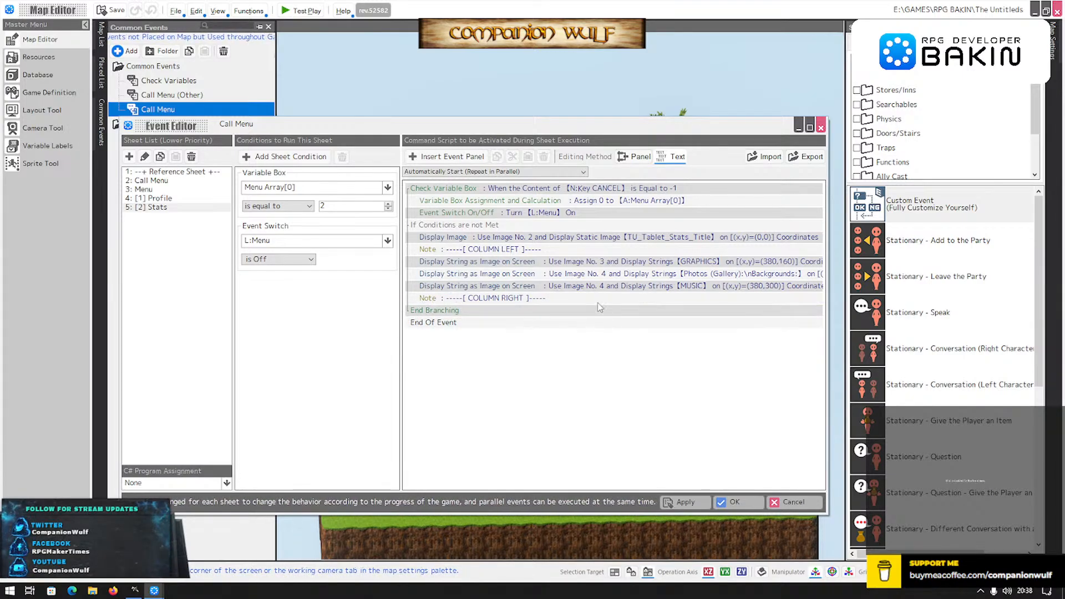
Set the MUSIC heading command to image control number 5.
left_click(603, 287)
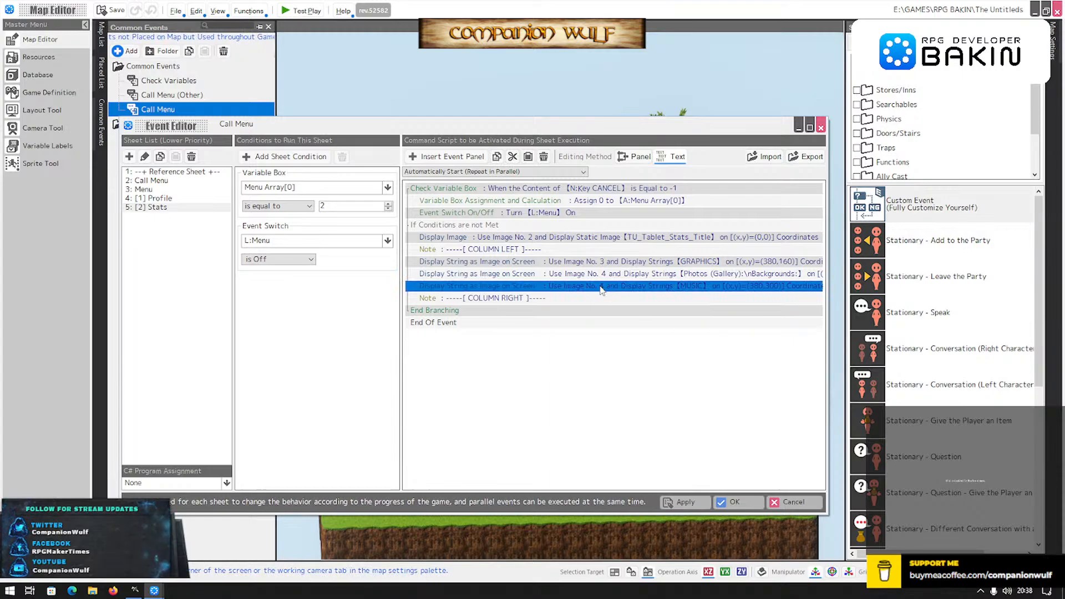
double_click(603, 286)
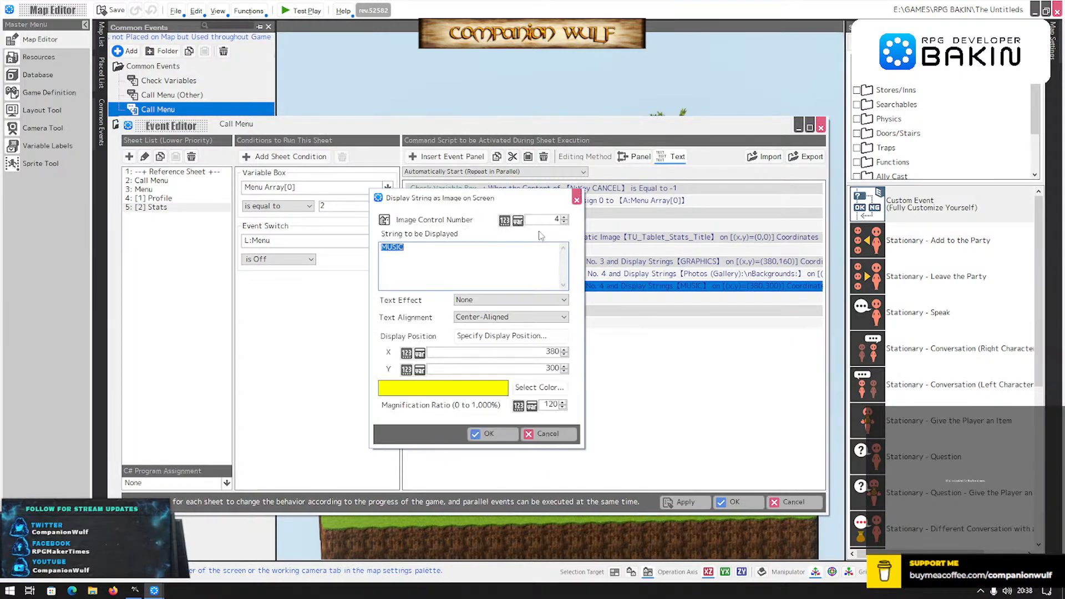
left_click(564, 217)
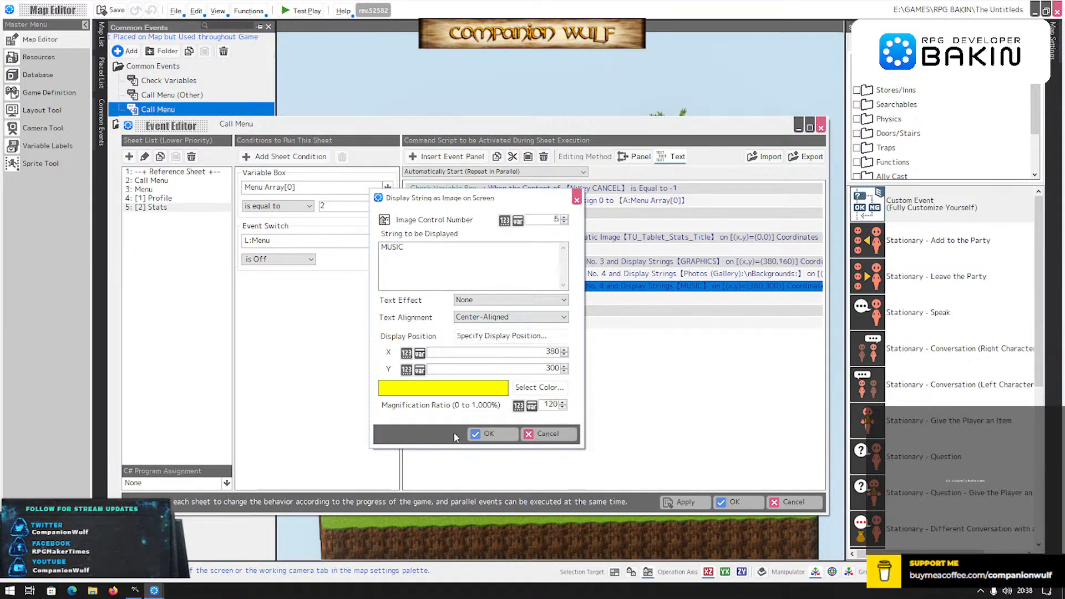
left_click(483, 433)
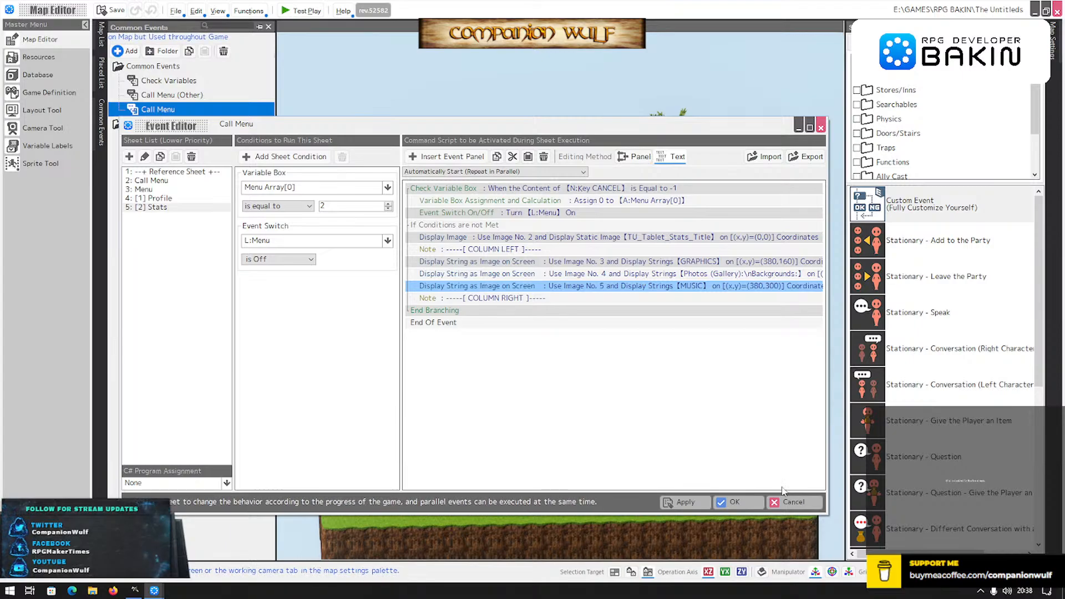
Discard the MUSIC heading and deletion edits by closing the Call Menu event without saving.
left_click(753, 499)
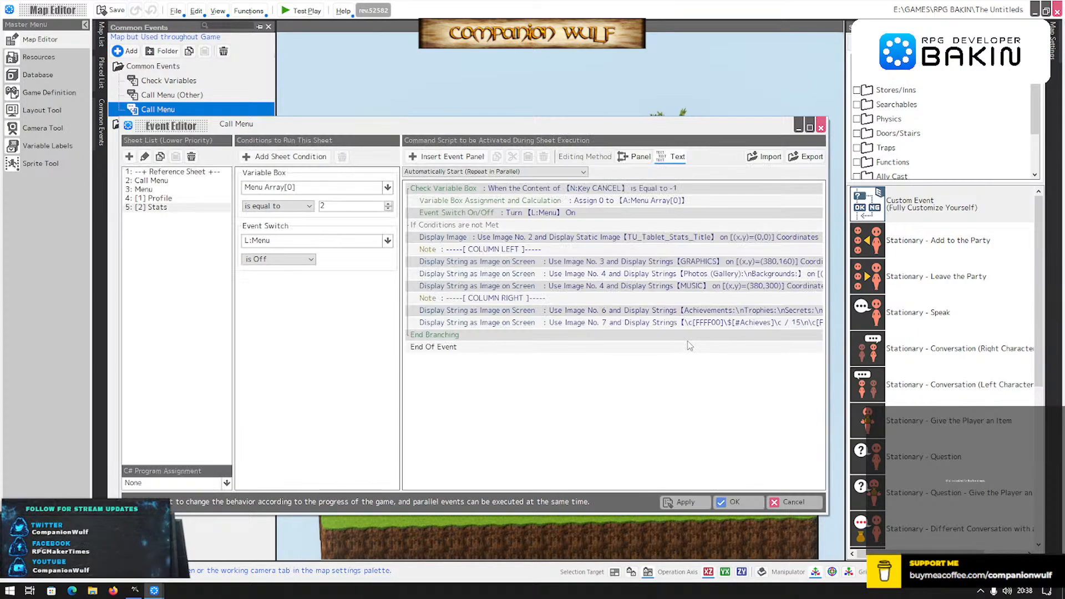
left_click(793, 502)
left_click(602, 336)
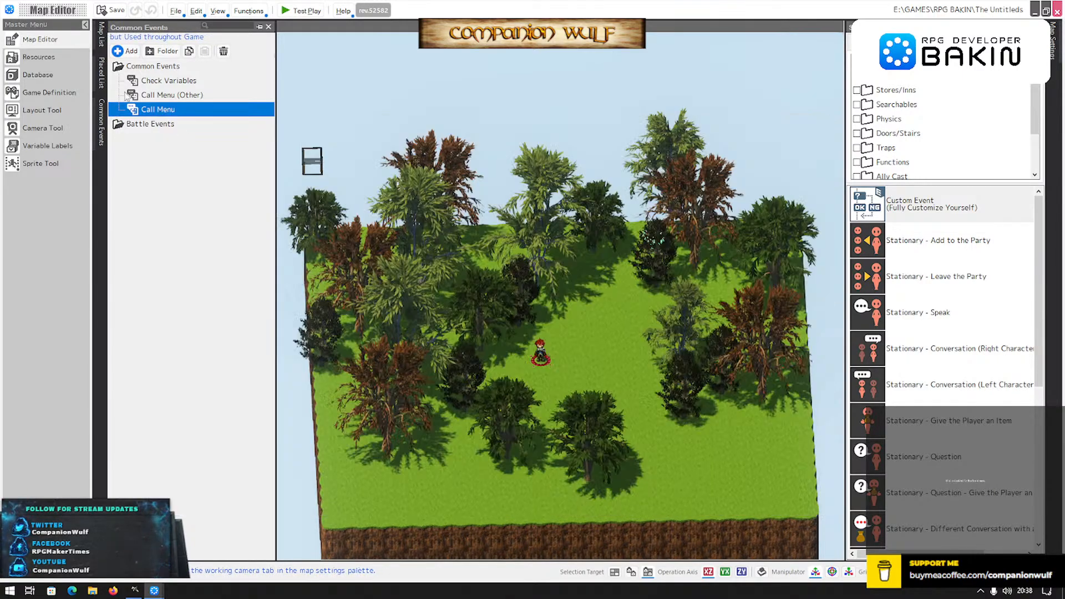
Reopen the Call Menu event's Stats sheet, then open and confirm the left column's Photos and Backgrounds label command.
left_click(148, 113)
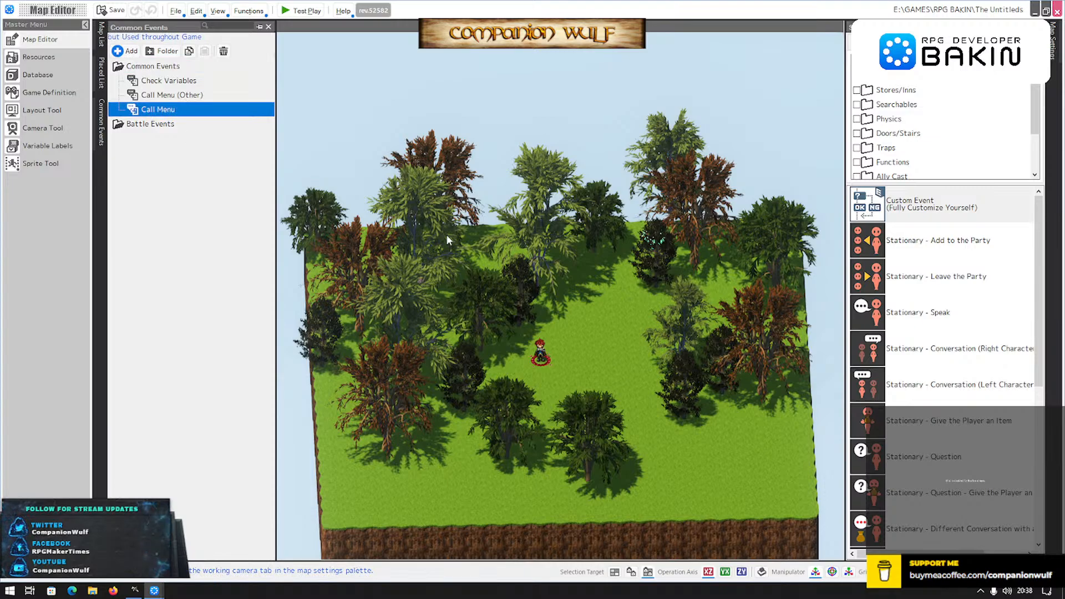
double_click(150, 110)
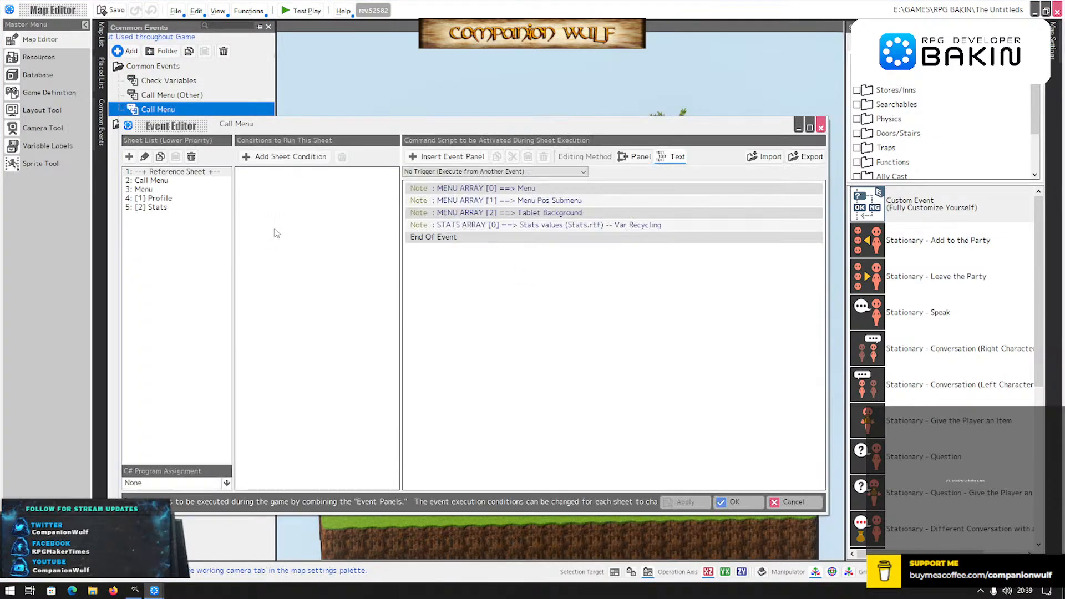
left_click(145, 207)
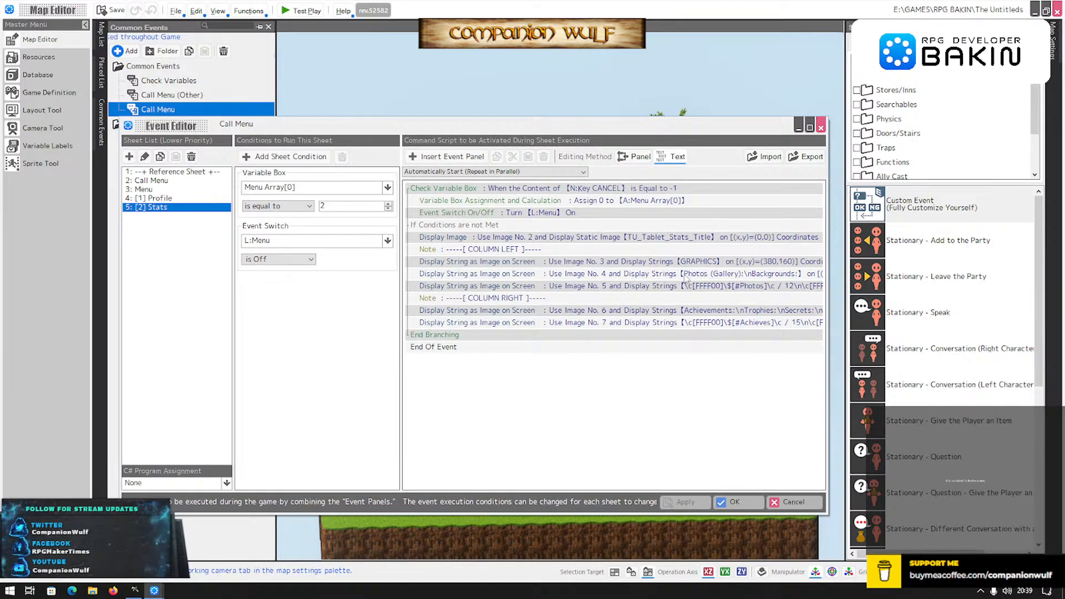
double_click(686, 275)
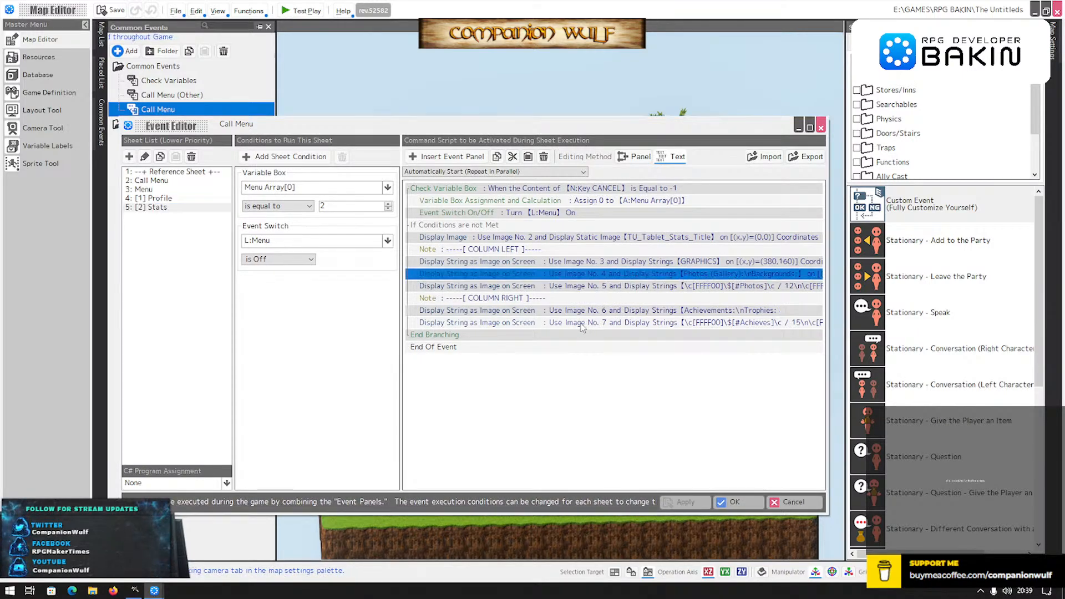
left_click(486, 434)
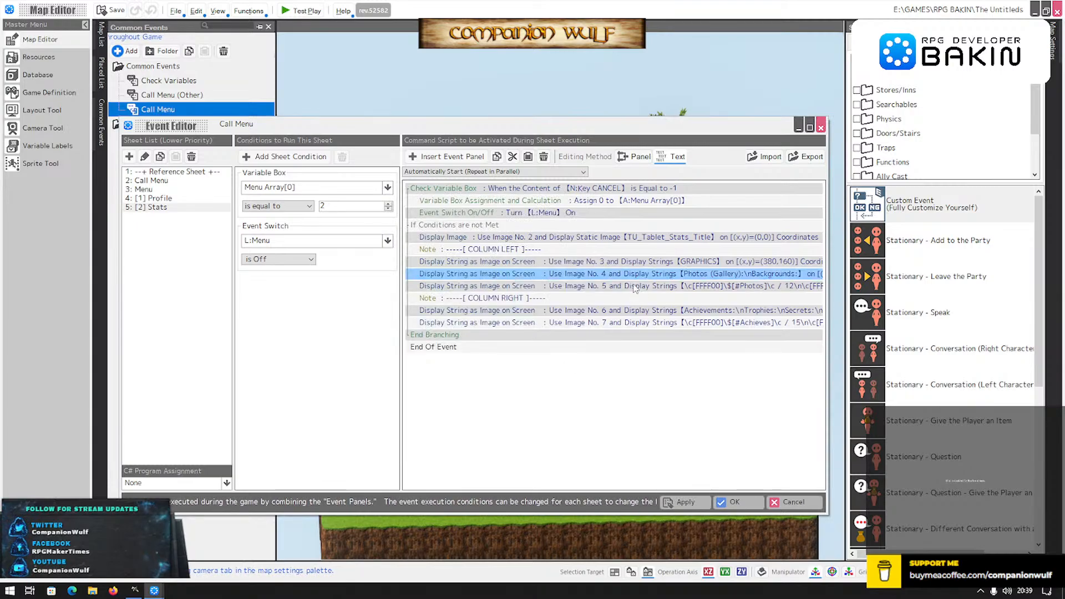
Set the display position of the left column's #Photos and #BGs counter command to X 475 and Y 200.
double_click(636, 287)
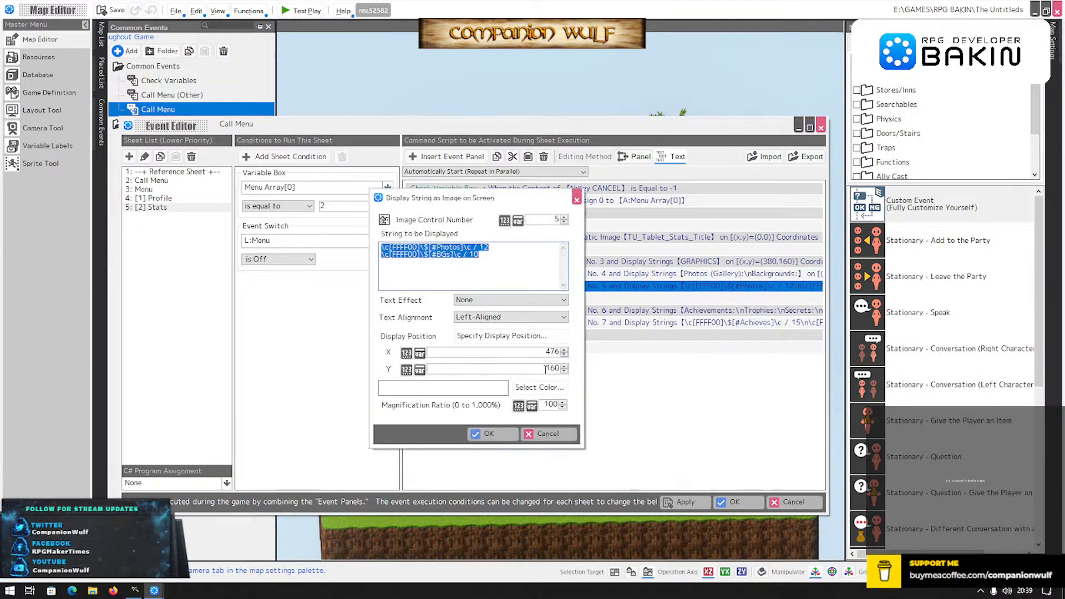
left_click_drag(546, 368, 554, 367)
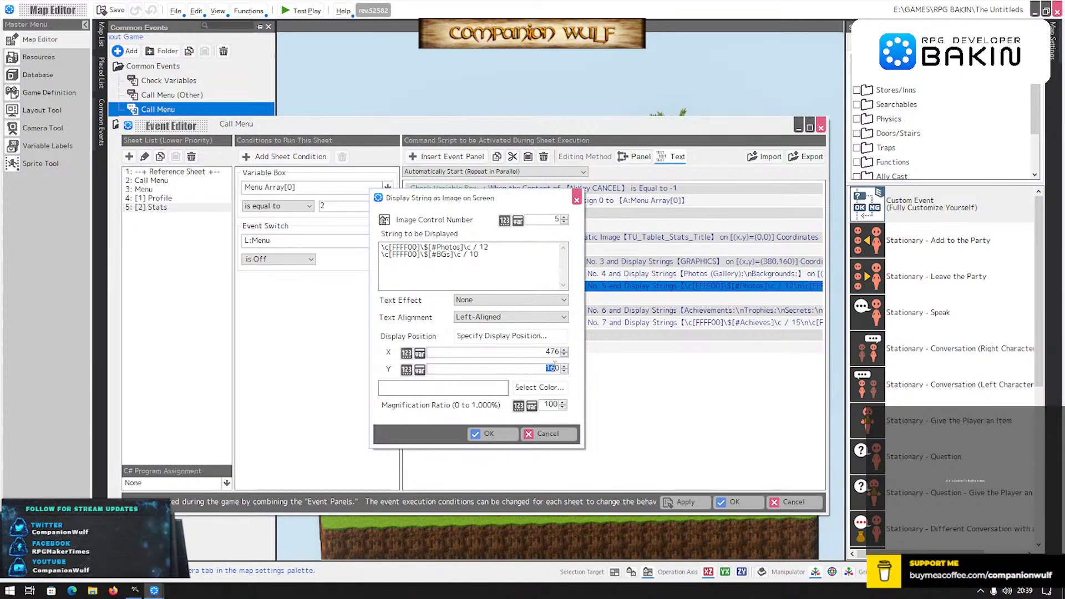
type("200")
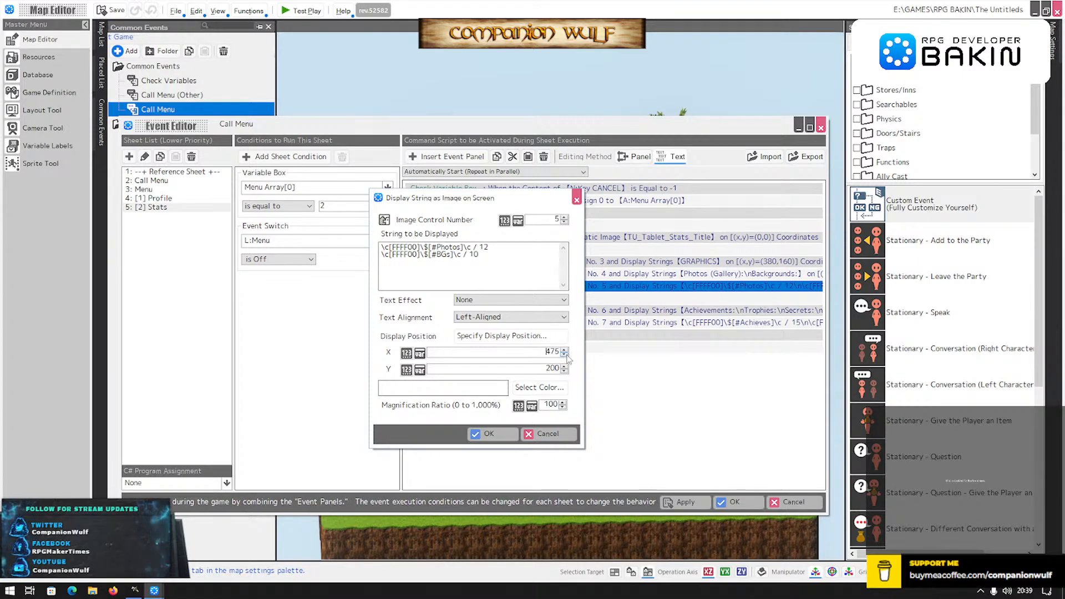
left_click(502, 437)
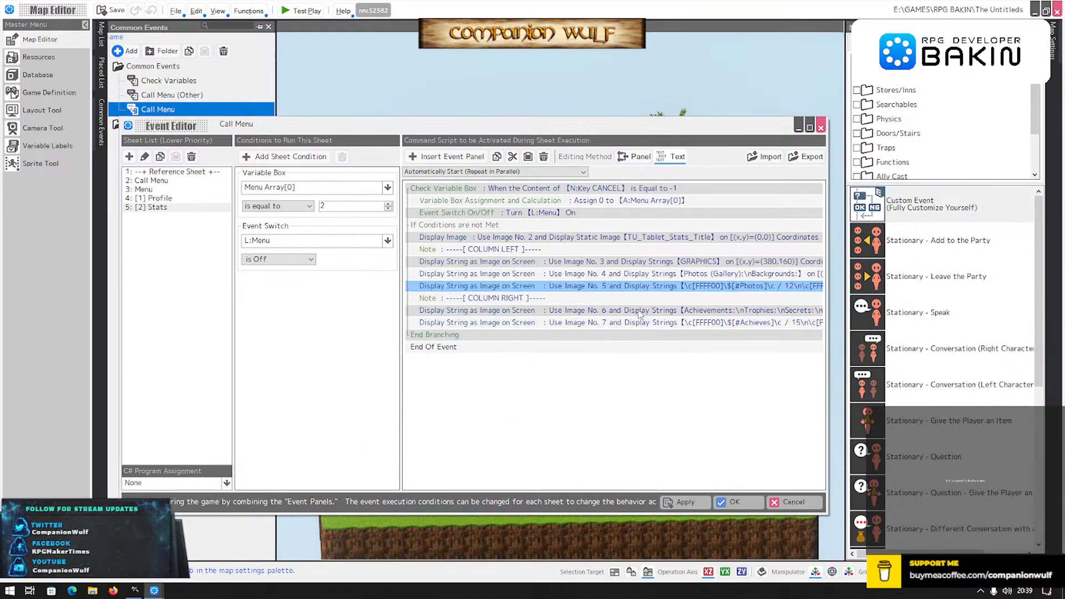
Delete both display string commands under the COLUMN RIGHT note.
left_click(637, 311)
left_click(637, 323, "shift")
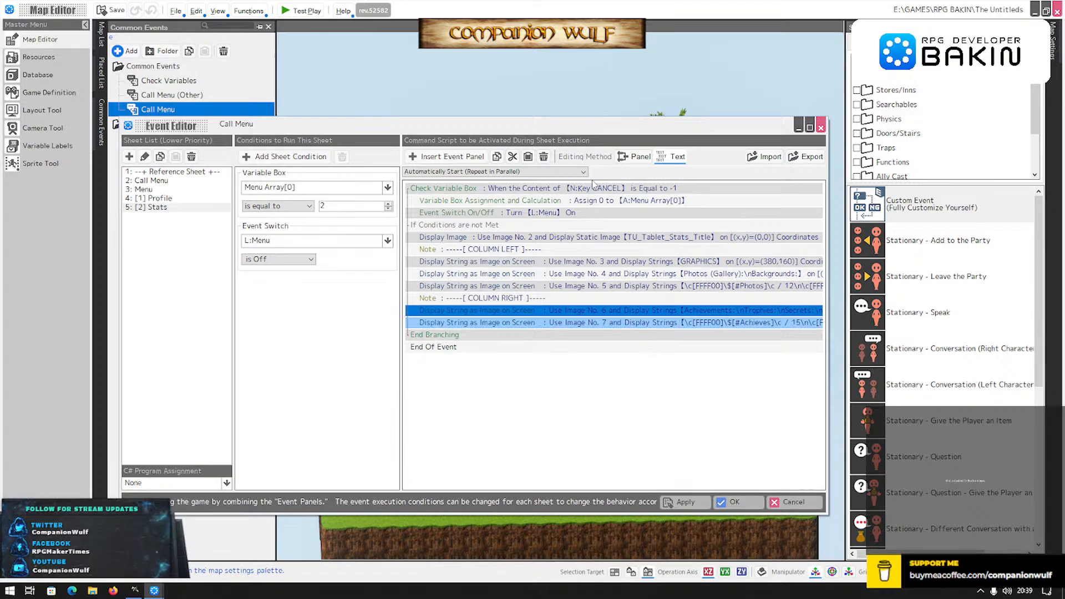
left_click(542, 157)
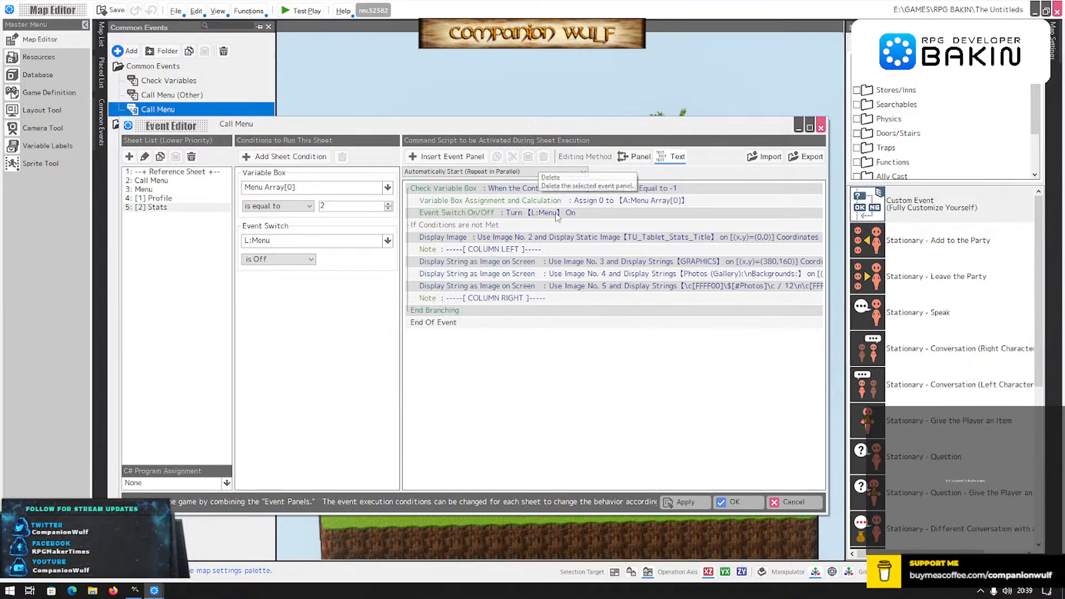
Duplicate the GRAPHICS heading command below the COLUMN RIGHT note.
left_click(582, 262)
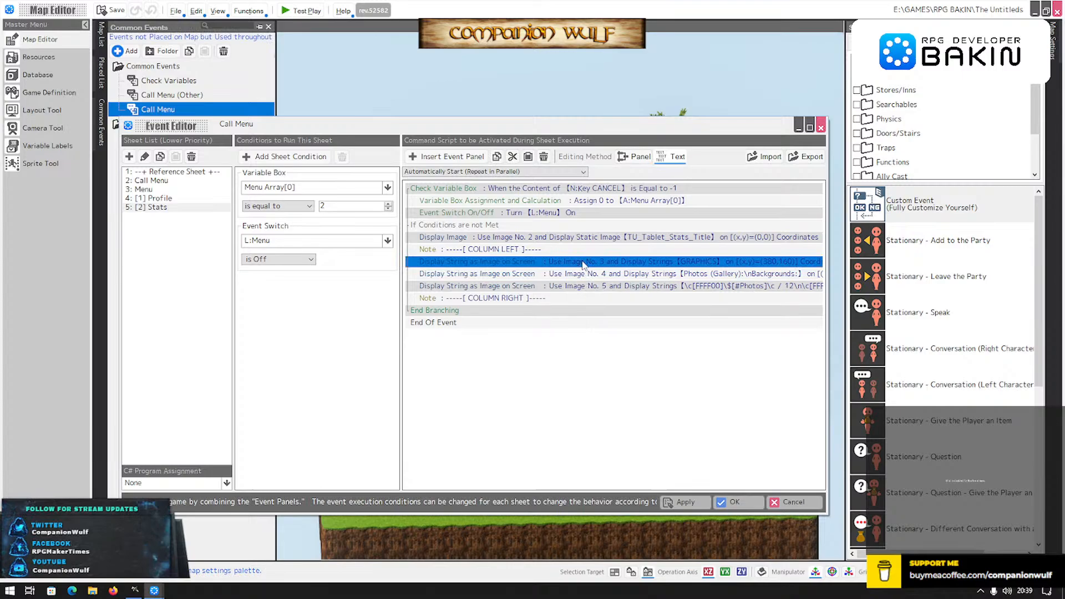
left_click(496, 157)
left_click(493, 310)
left_click(528, 157)
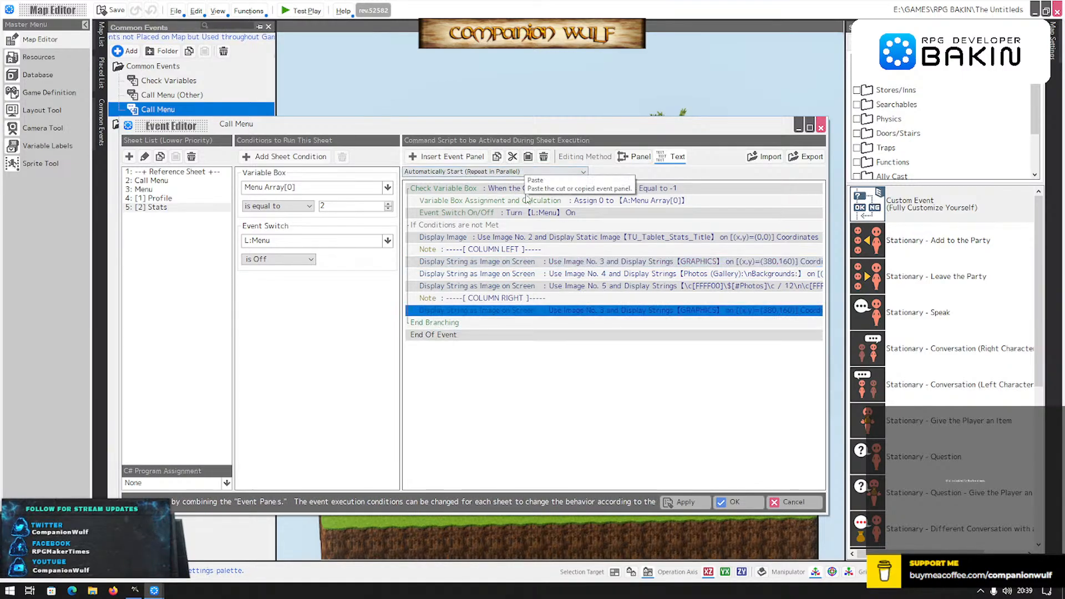
Change the text of the duplicated heading command to MUSIC.
double_click(494, 313)
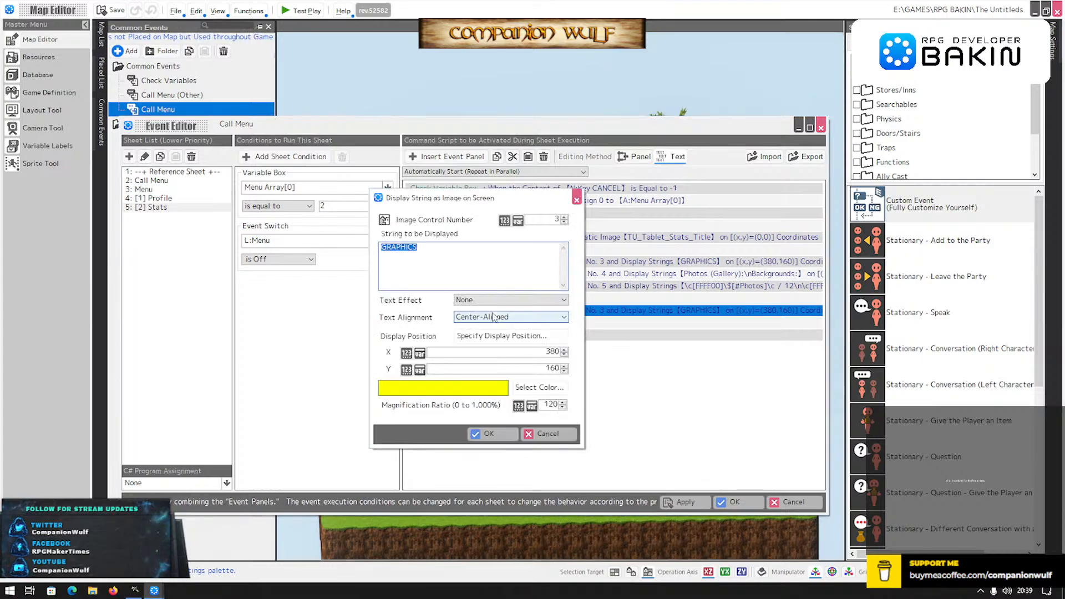
type("MUSI")
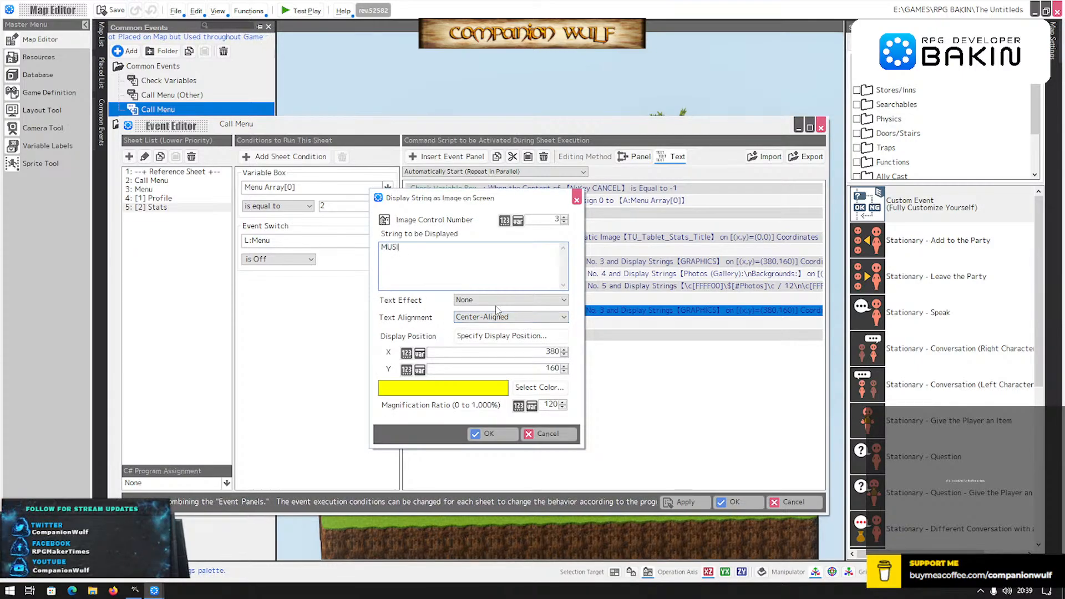
type("C")
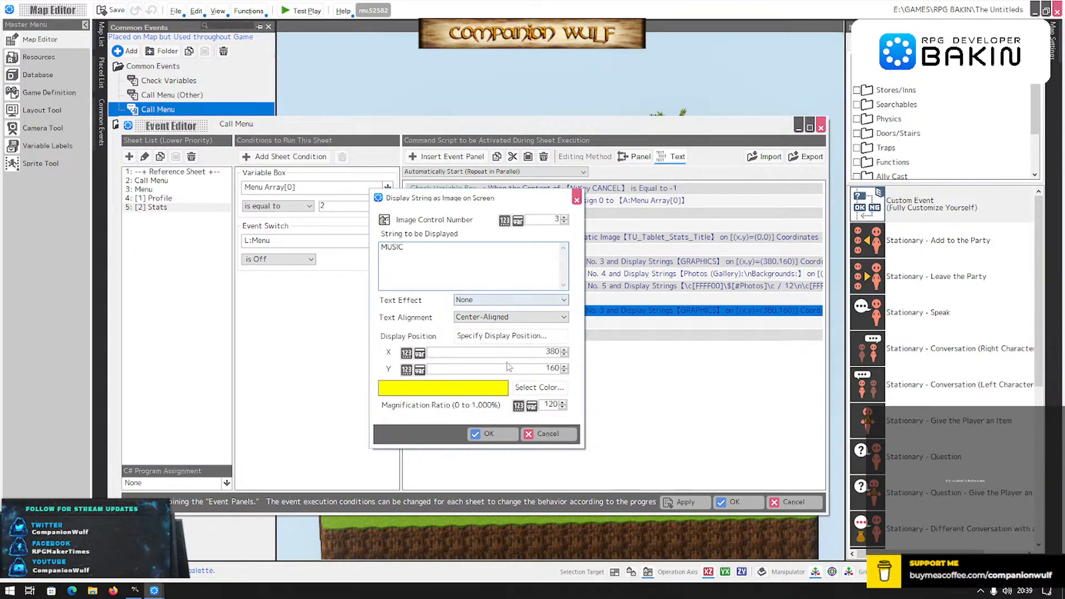
left_click(499, 437)
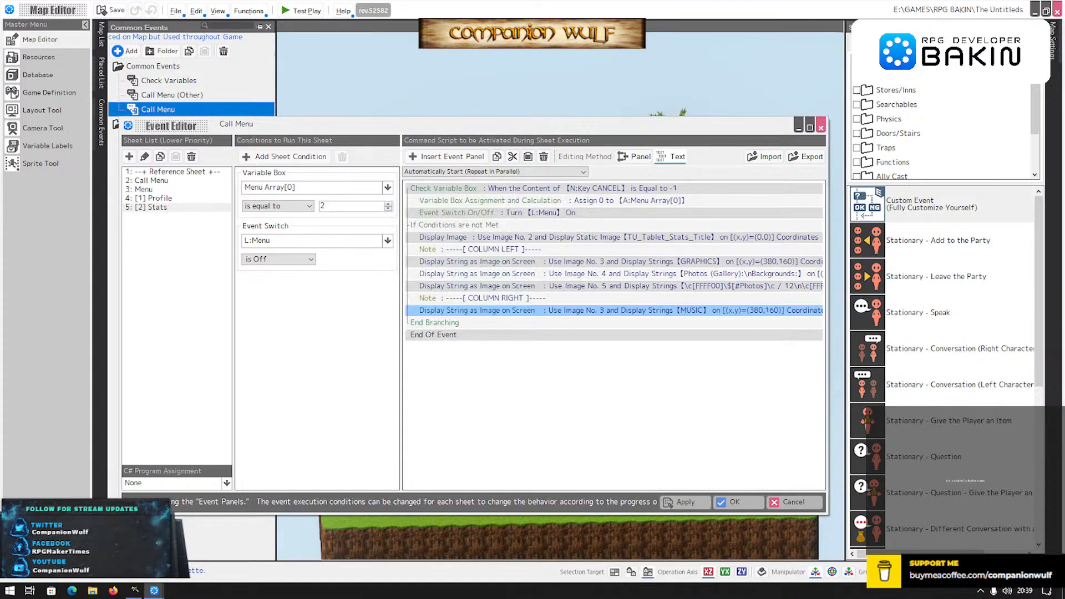
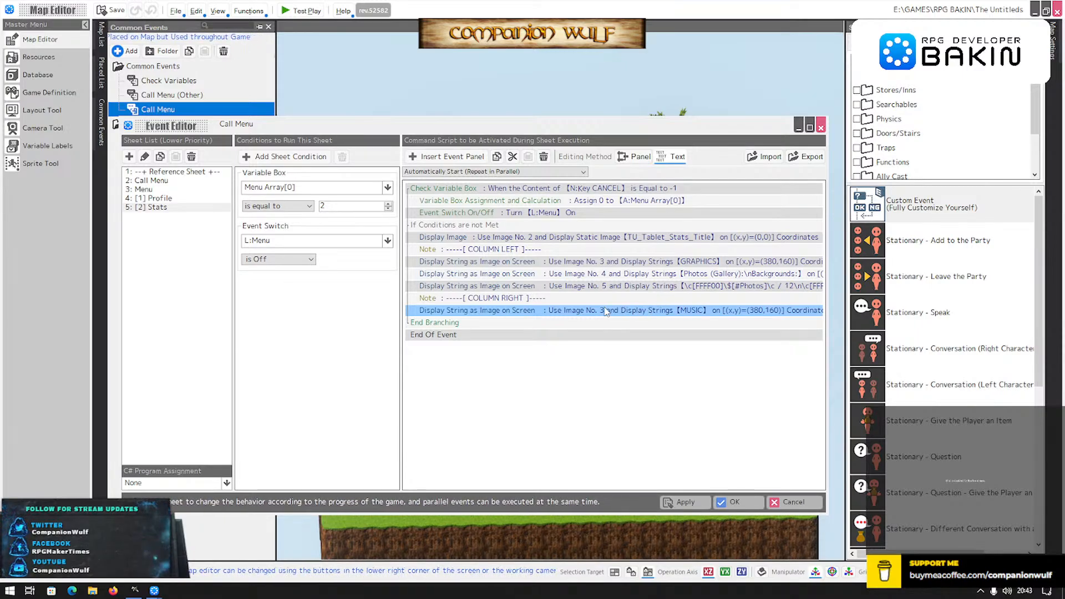
left_click(632, 335)
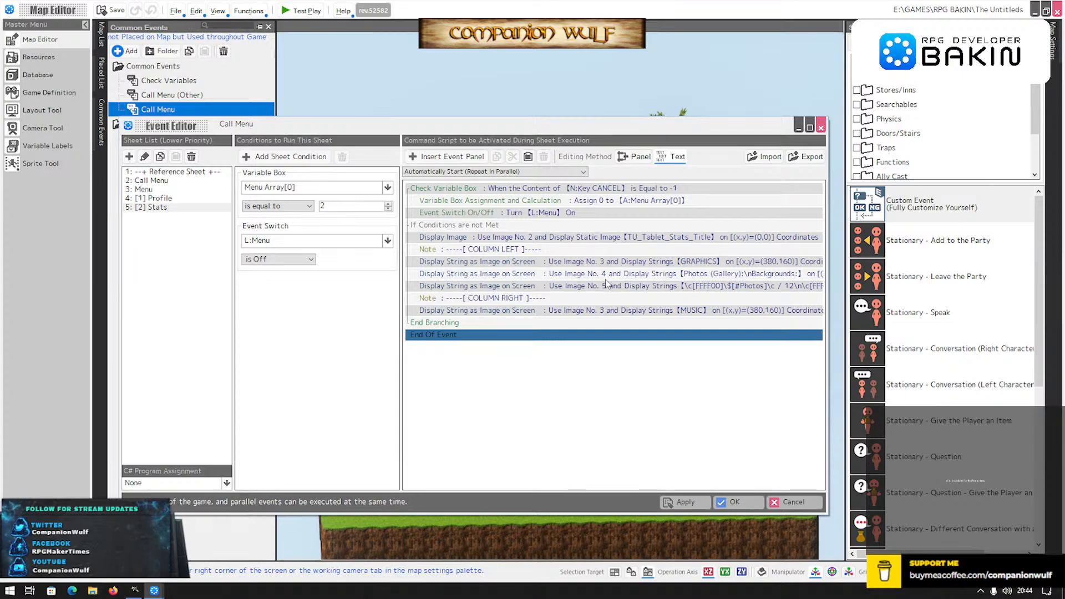
left_click(596, 311)
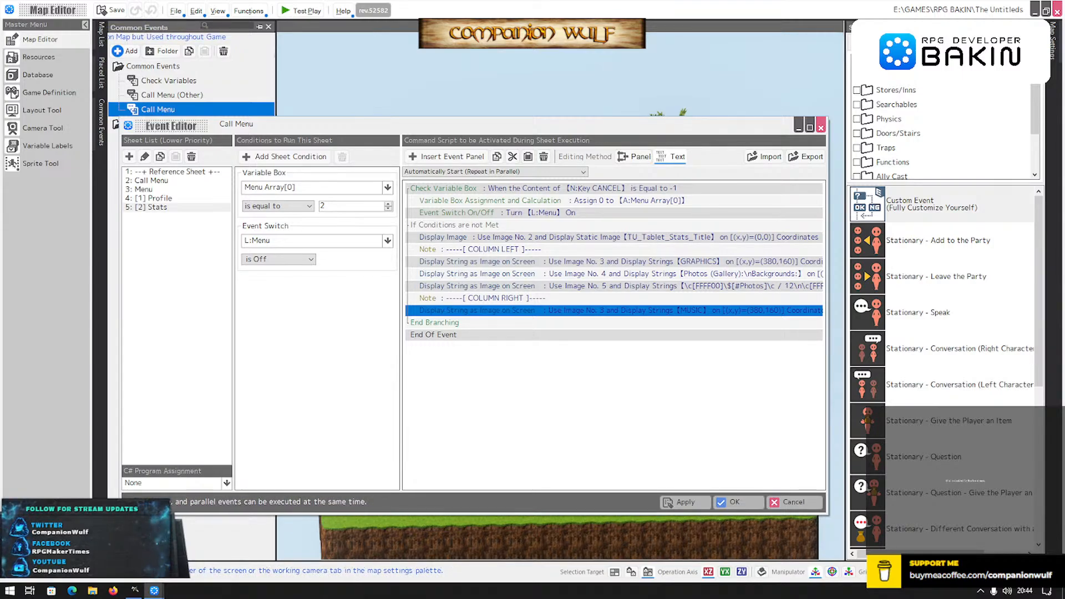
key("super+d")
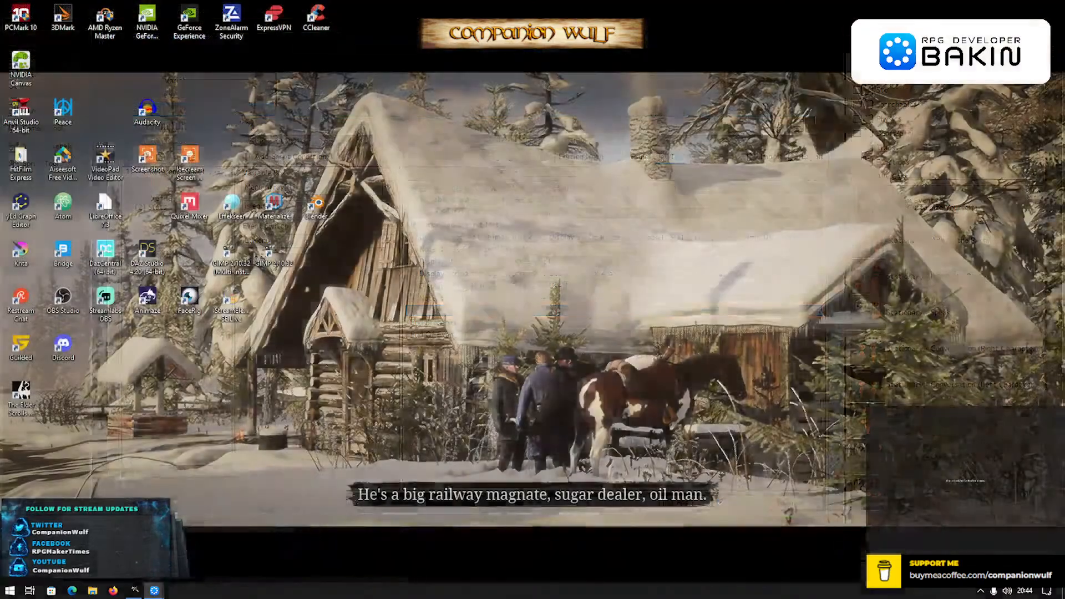
key("super+d")
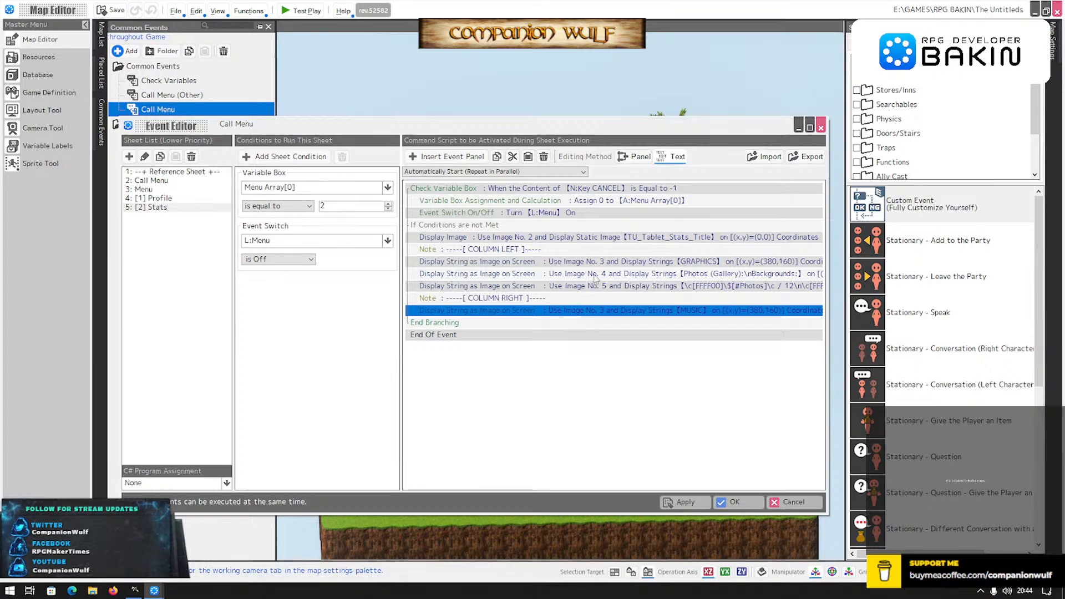
left_click(608, 262)
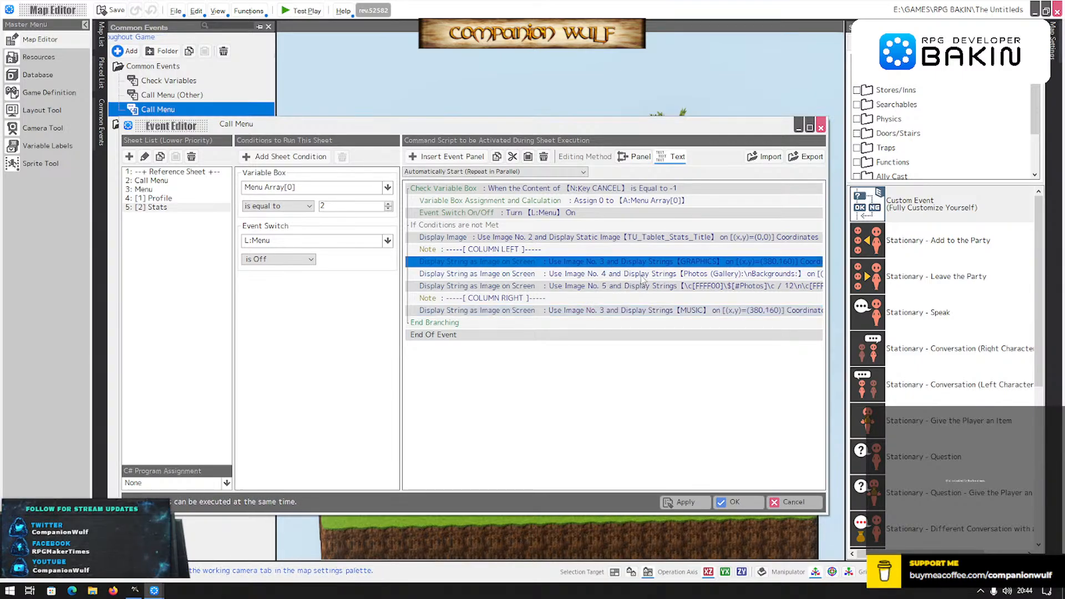
Move the MUSIC heading command into the left column, directly above the COLUMN RIGHT note.
left_click(549, 311)
left_click(513, 156)
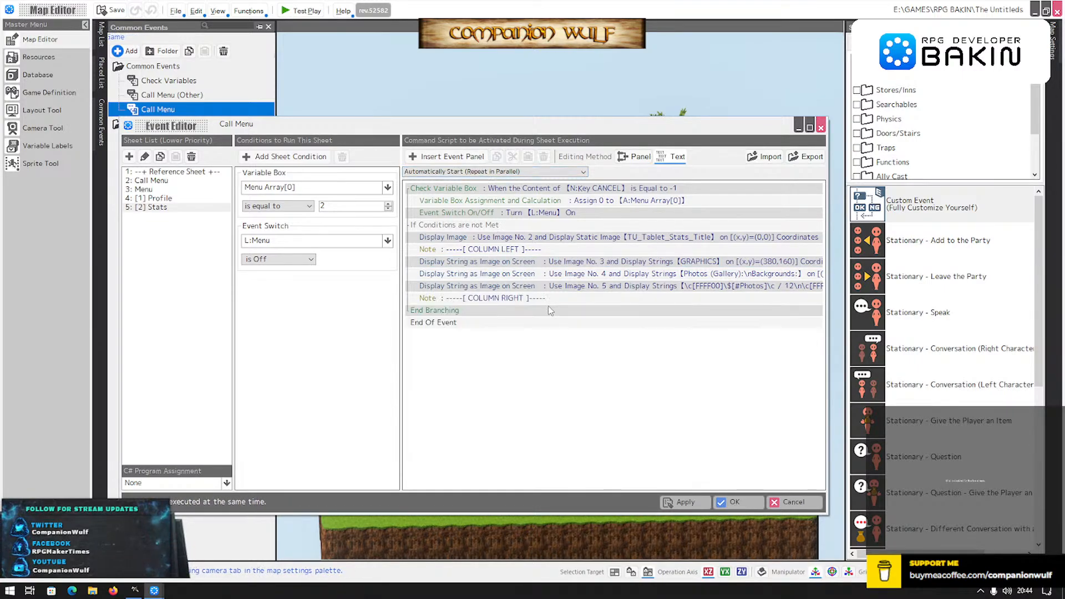
left_click(535, 297)
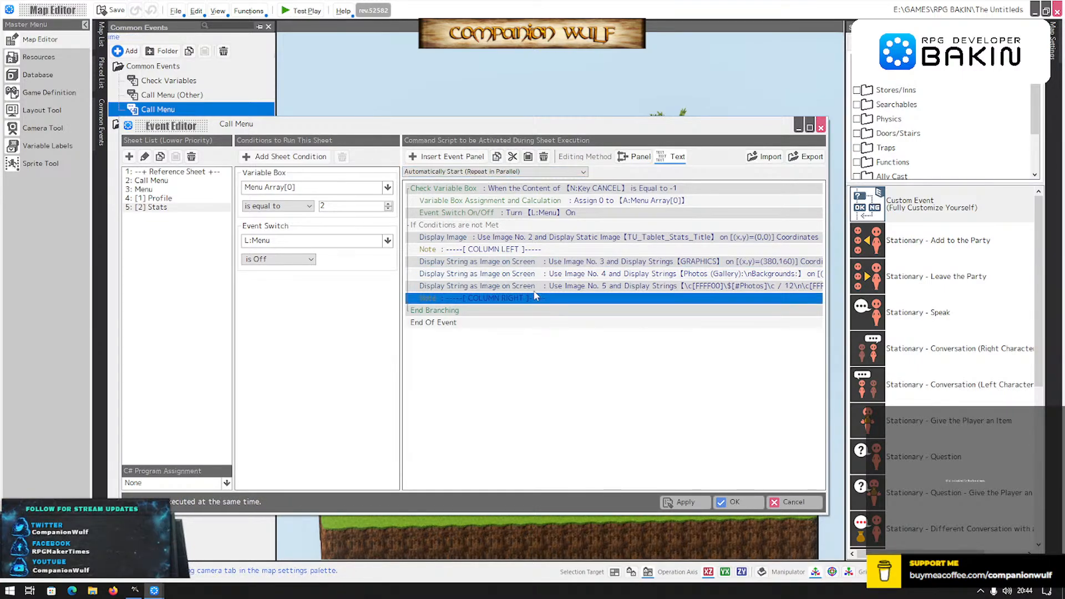
left_click(527, 156)
Give the MUSIC heading command image control number 6 and Y position 300.
double_click(605, 300)
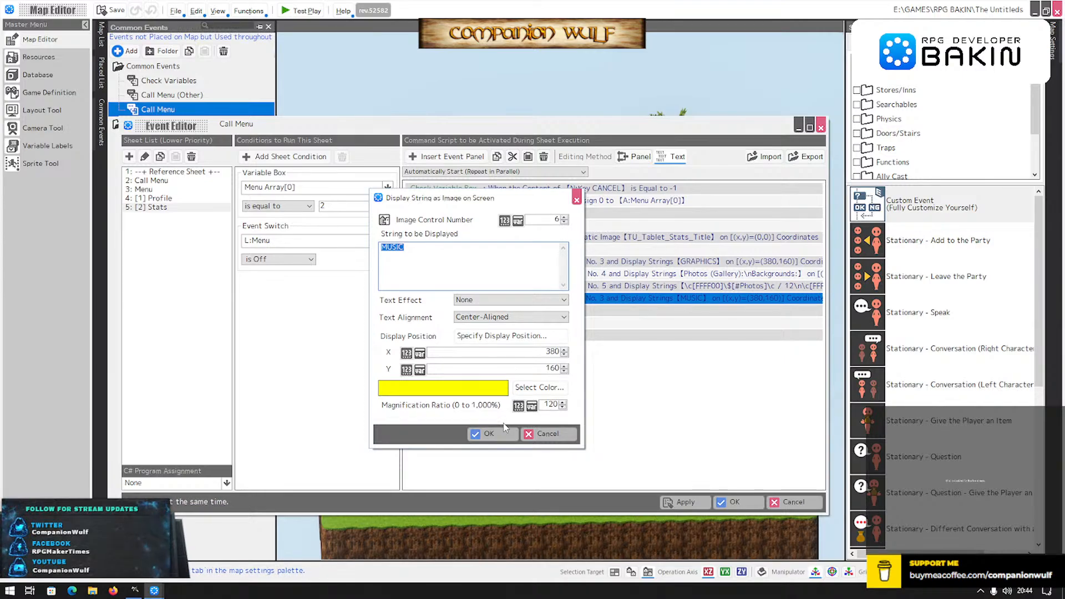
double_click(552, 368)
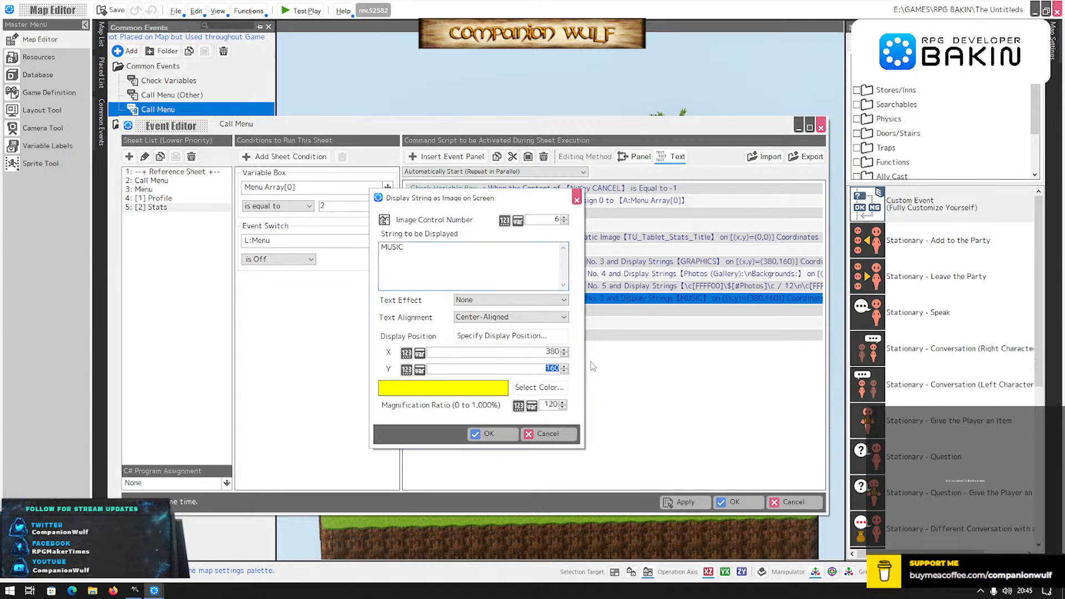
type("300")
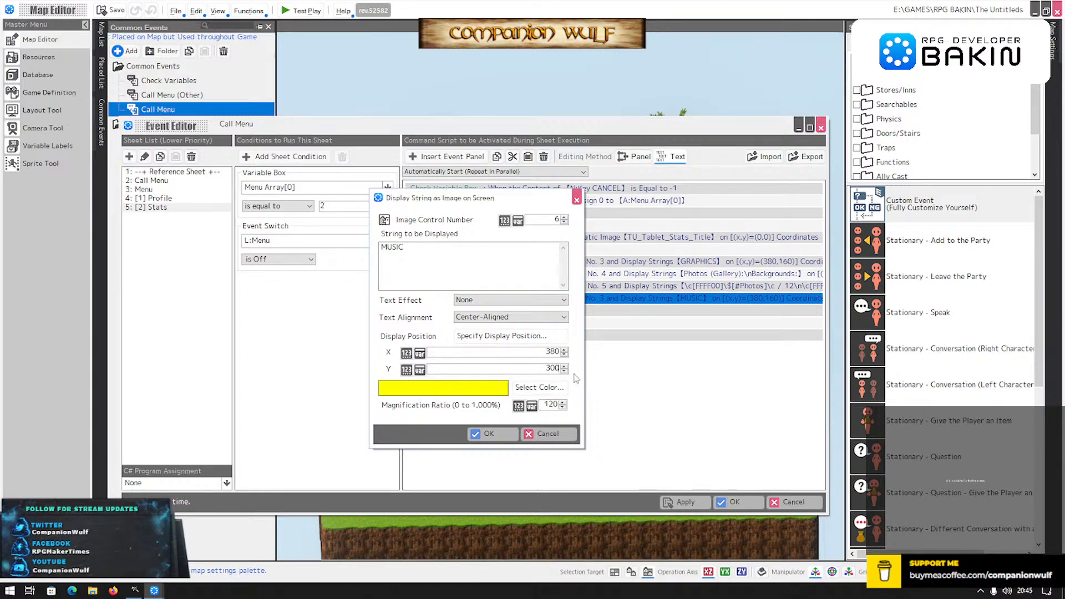
left_click(484, 433)
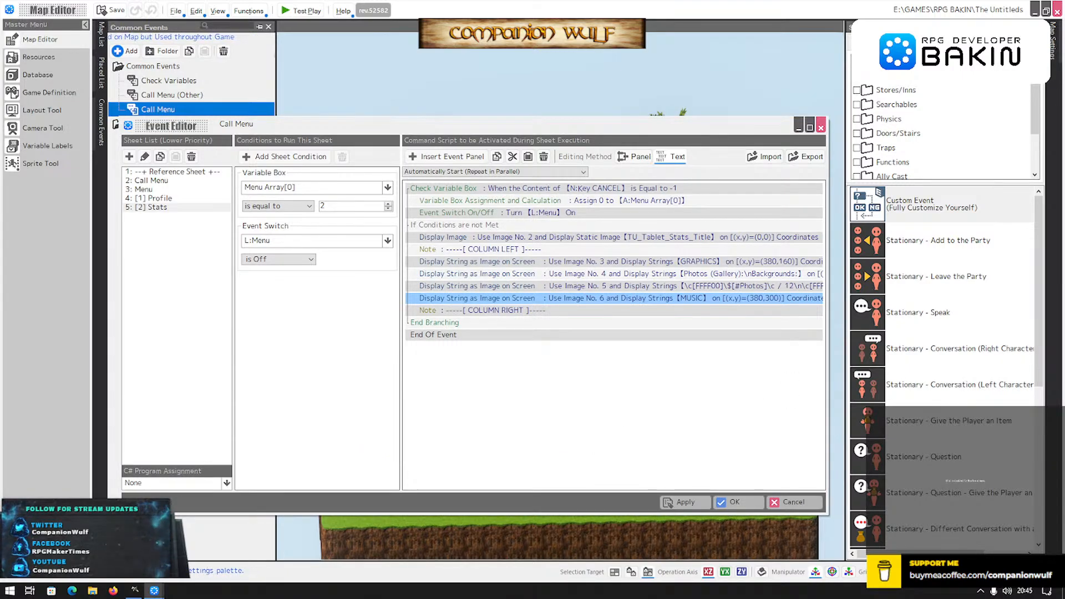
Duplicate the #Photos and #BGs counter command below the MUSIC heading.
left_click(571, 286)
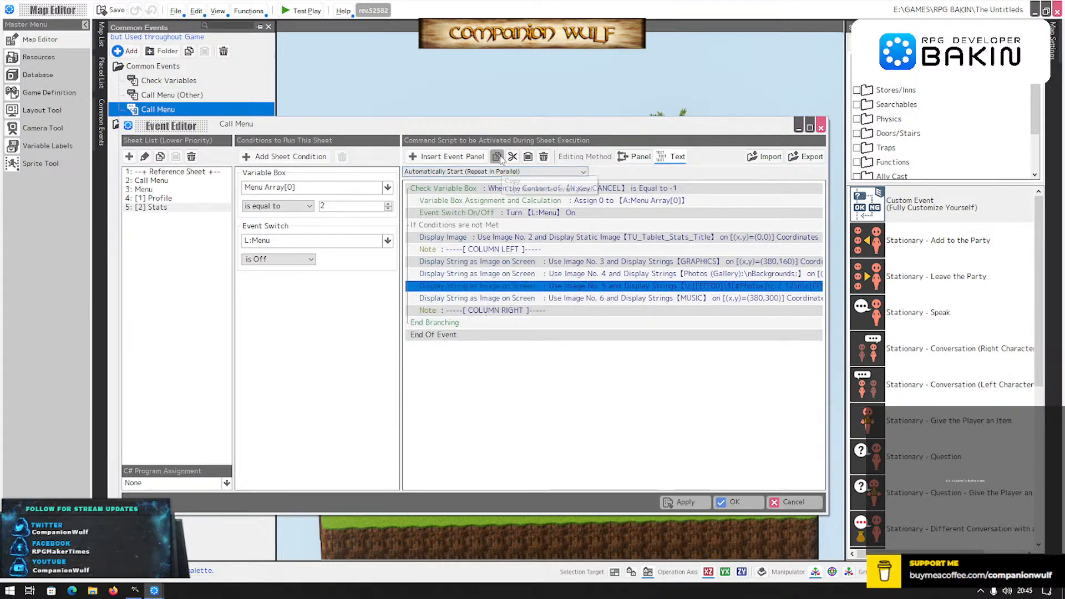
left_click(519, 311)
key("ctrl+v")
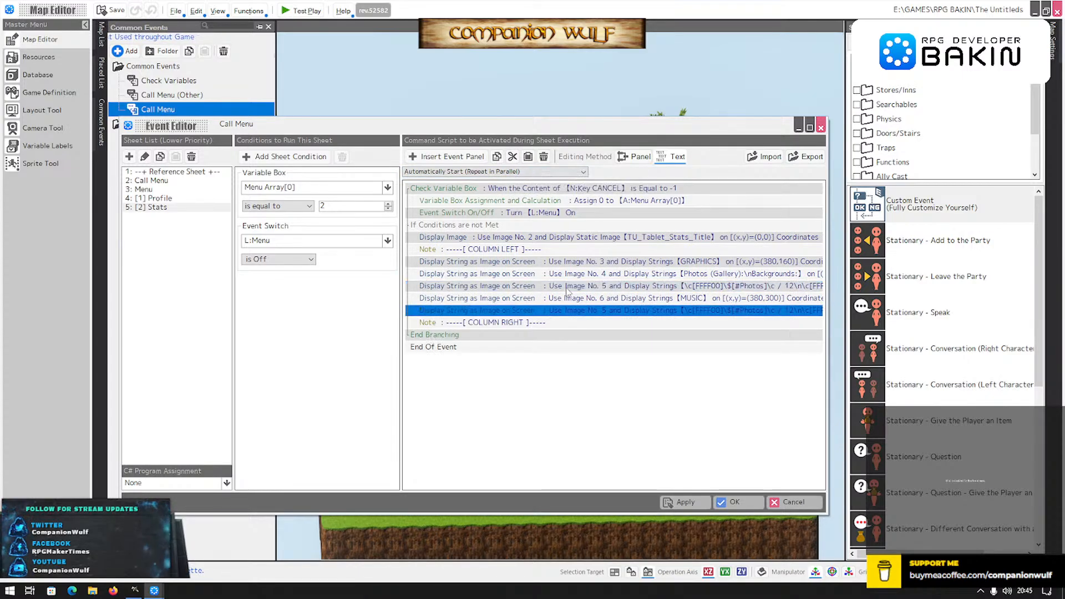
Give the duplicated counter command image control number 7 and the text \c[FFFF00]\$[#Songs]\c / 15, and save the event.
double_click(593, 311)
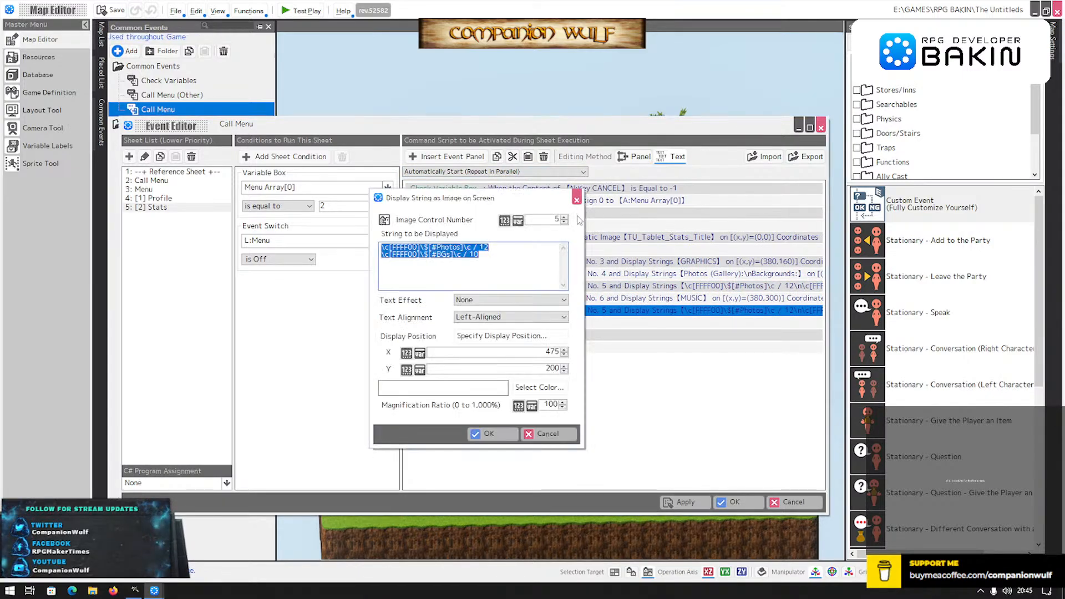
left_click(565, 217)
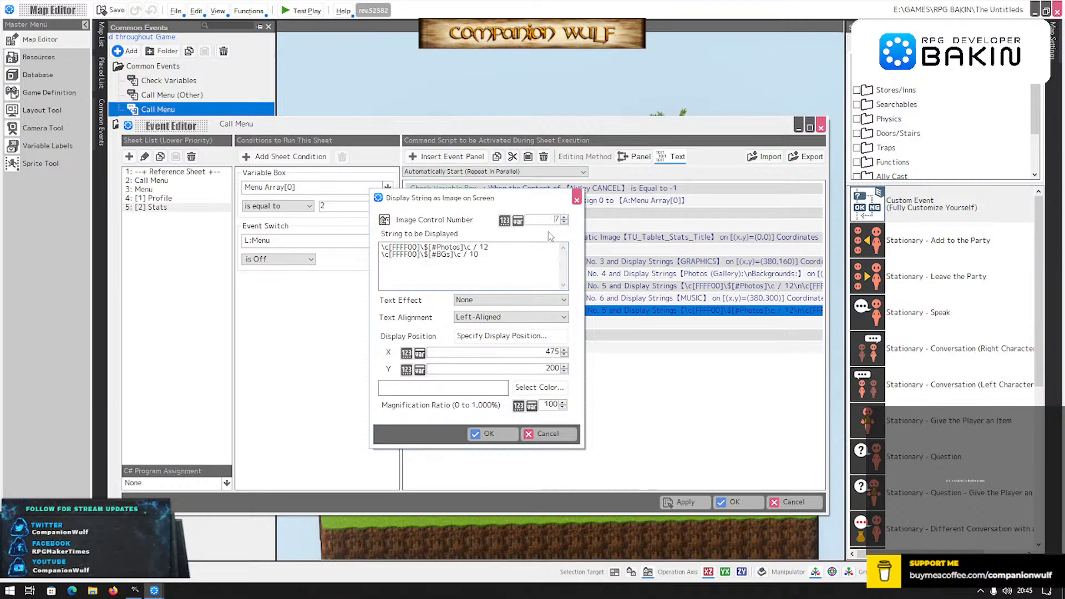
left_click(492, 256)
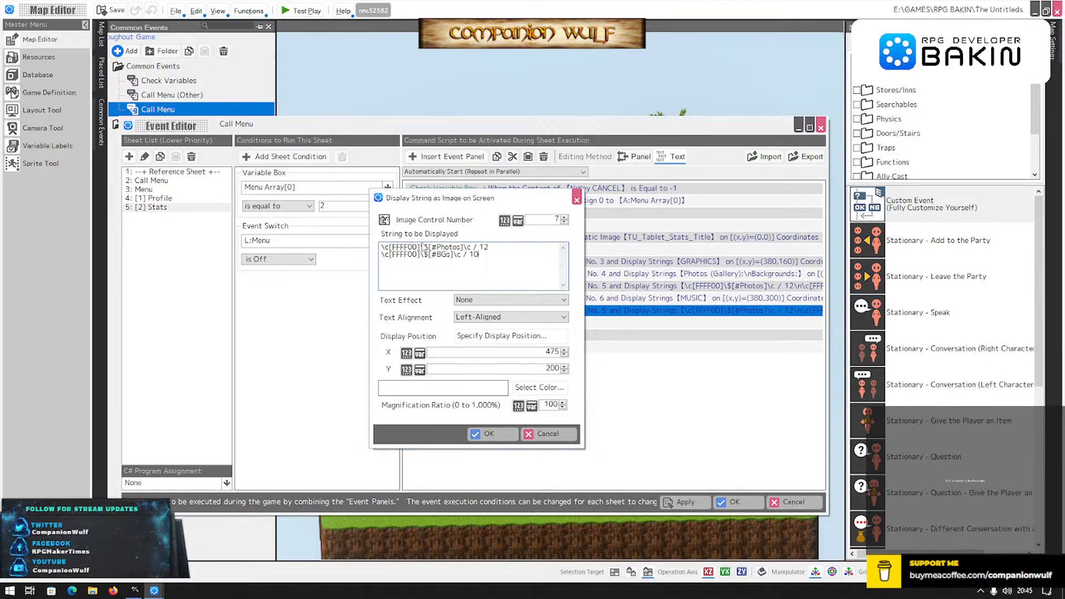
left_click_drag(420, 248, 524, 257)
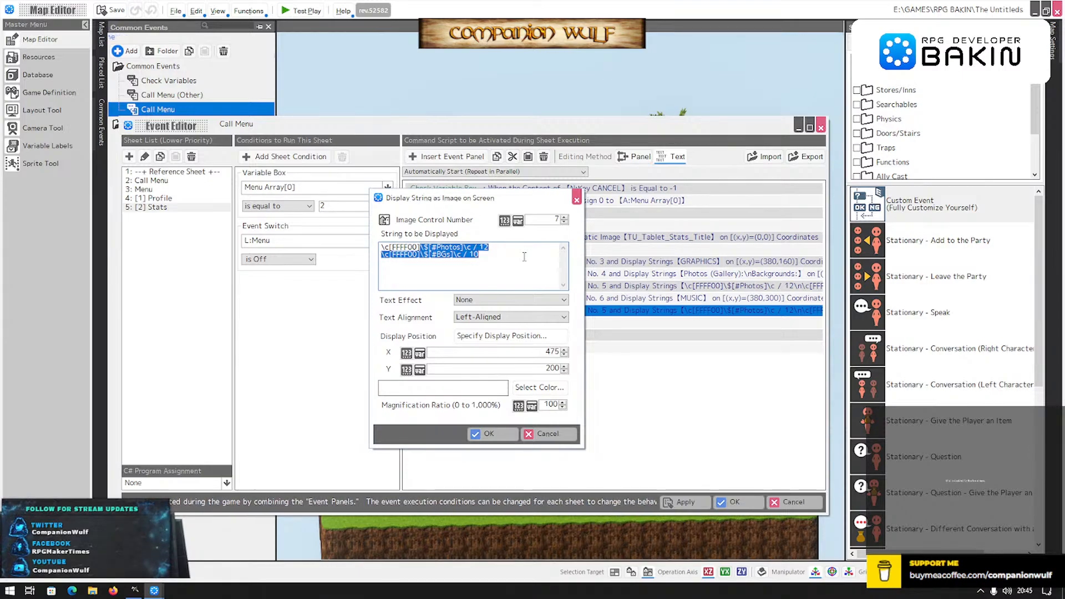
type("\\")
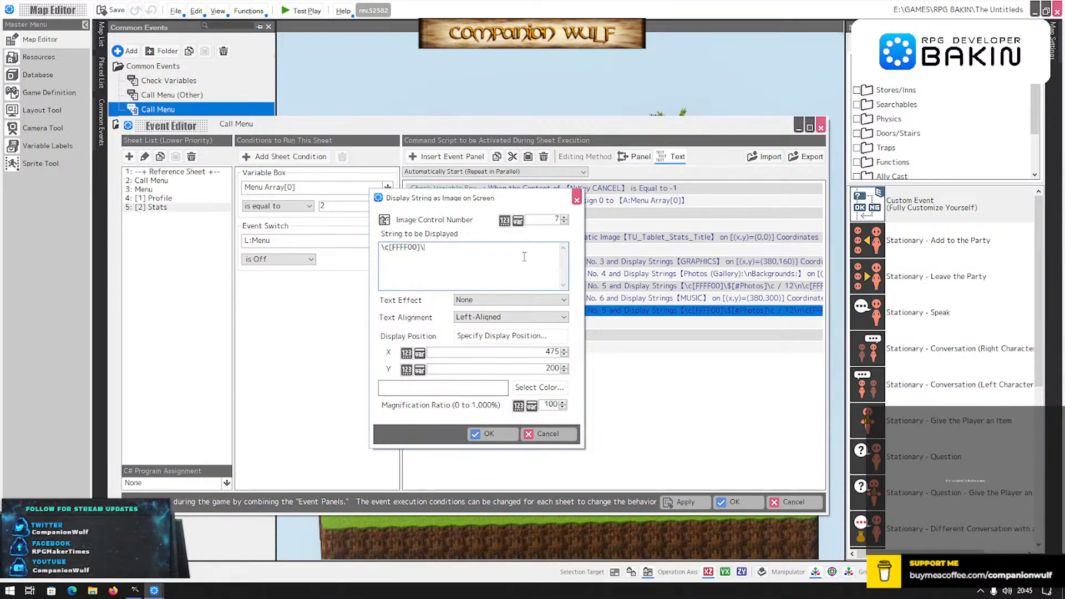
type("$")
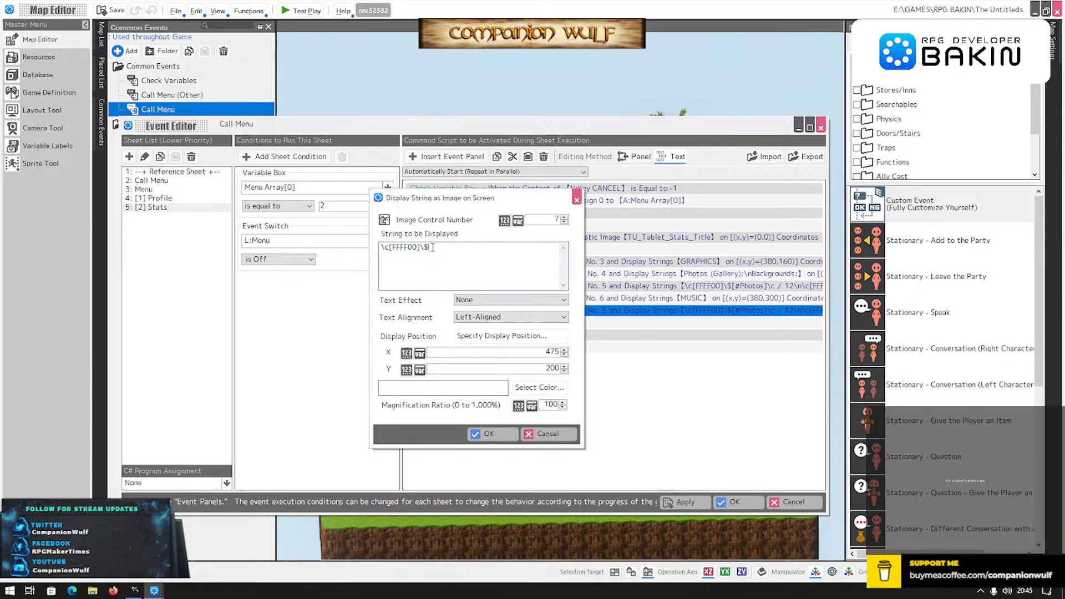
type("[#")
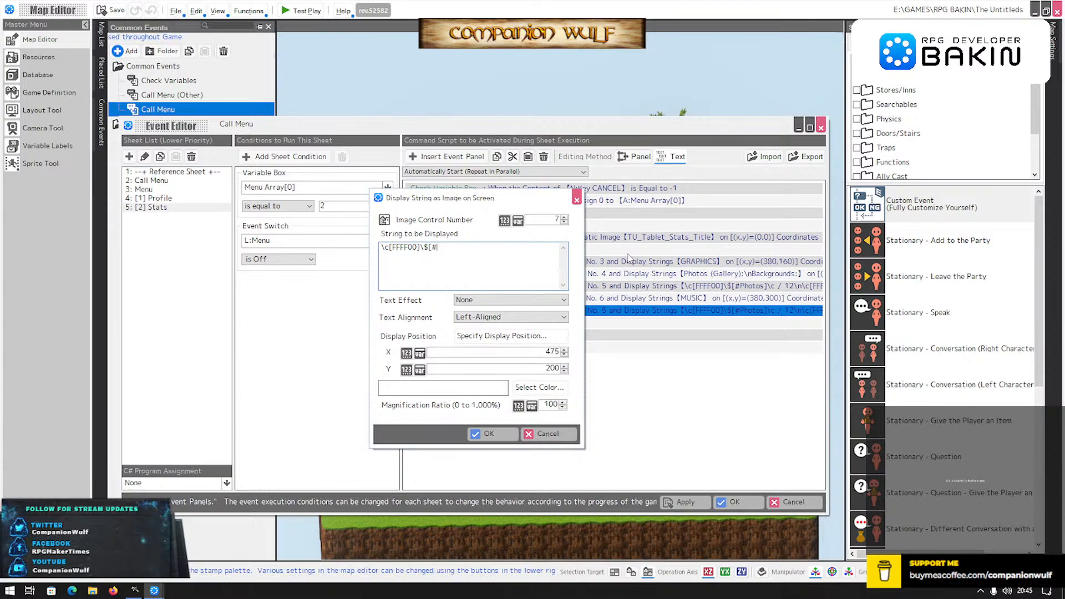
type("Songs]")
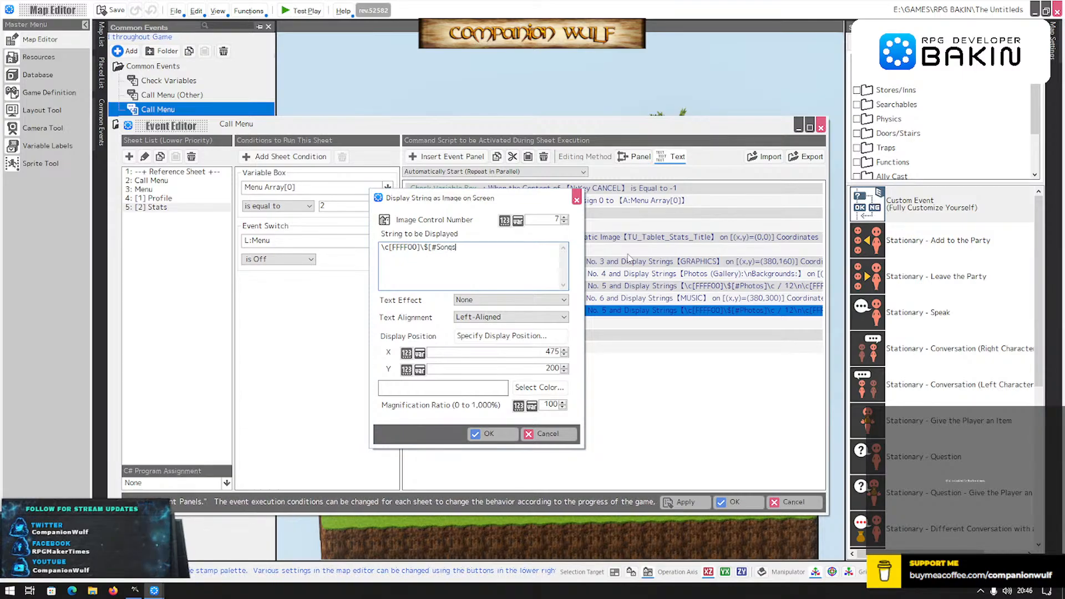
type("\\")
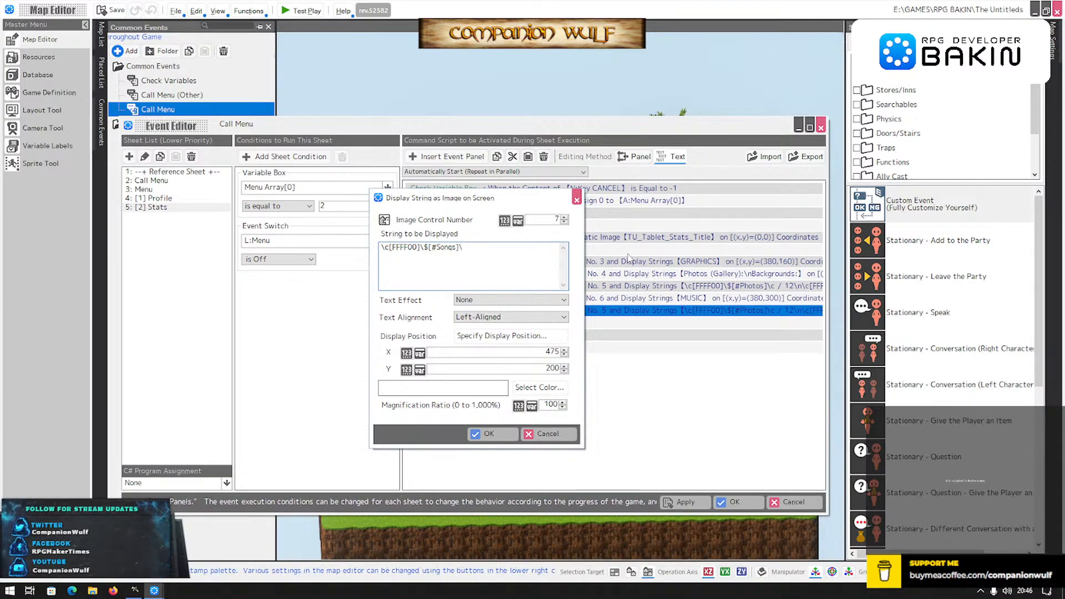
type("c")
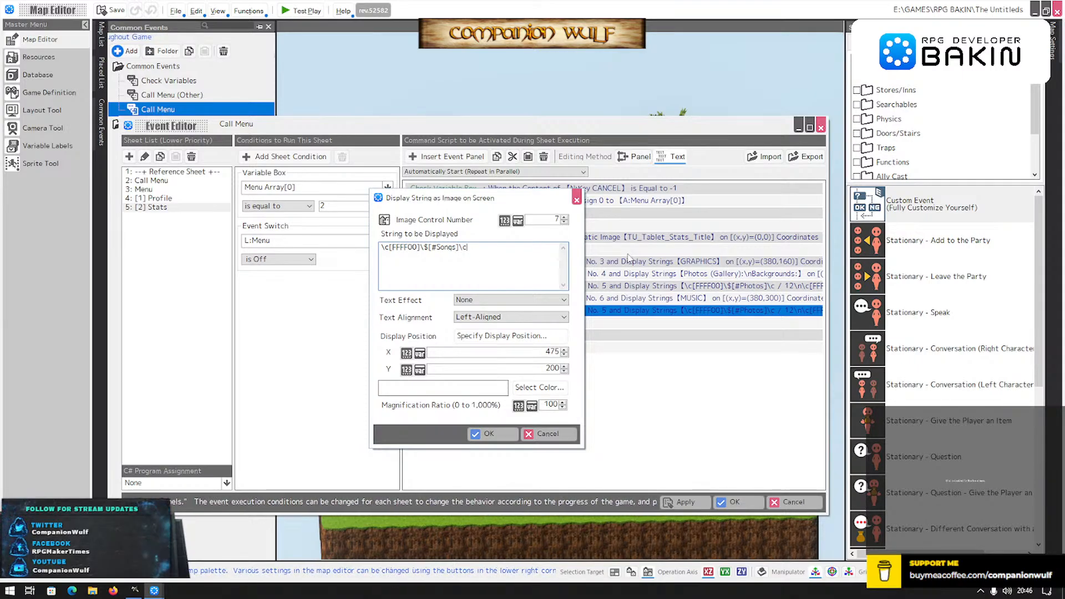
type(" /")
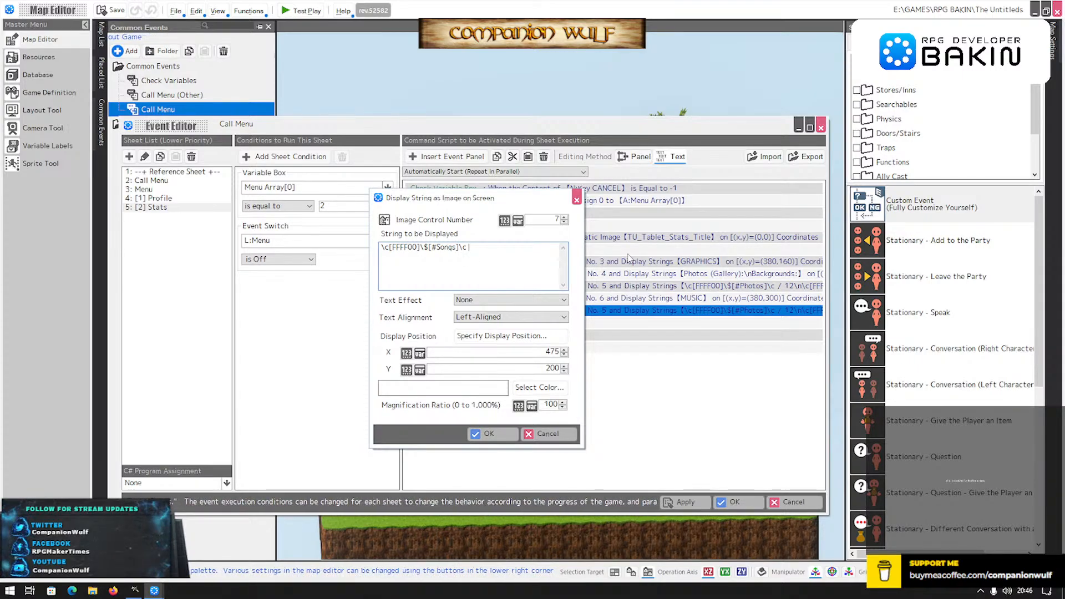
type(" 15")
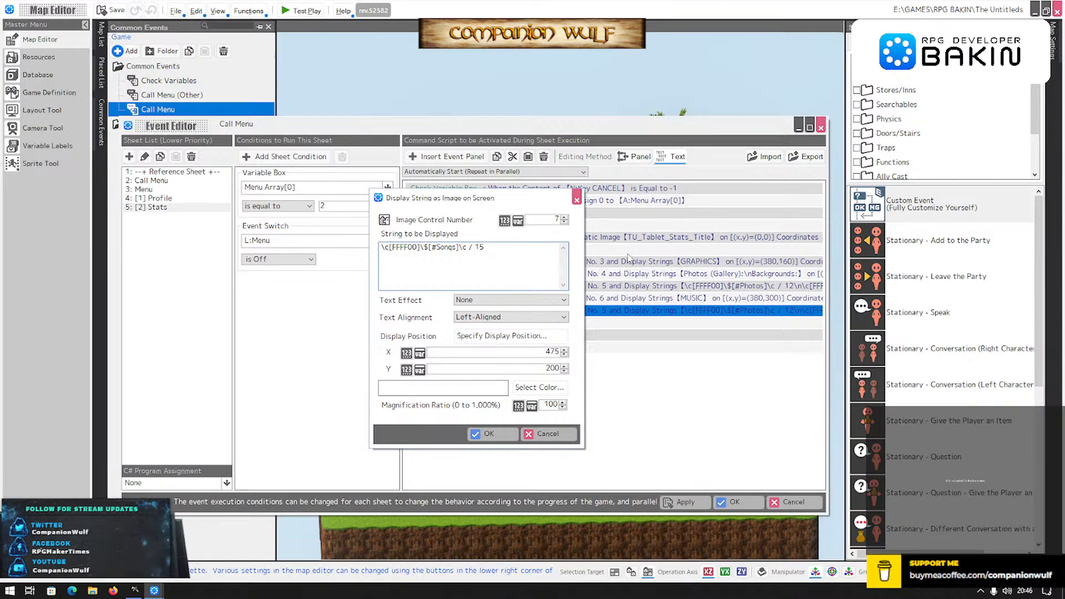
left_click(485, 434)
left_click(733, 505)
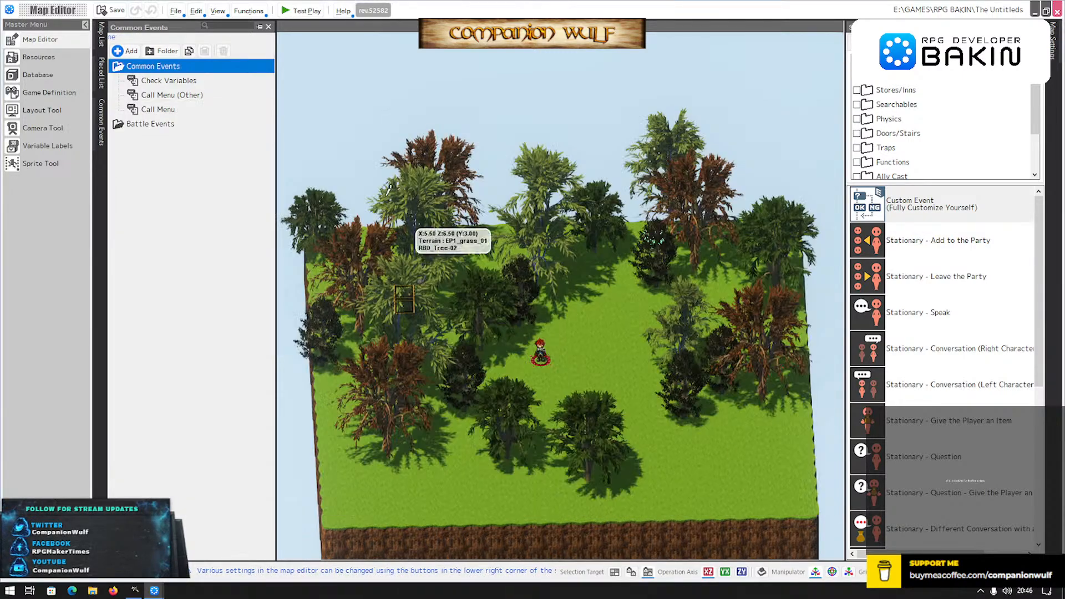
Test play the game and check the new songs counter on the tablet menu's Stats page.
left_click(300, 10)
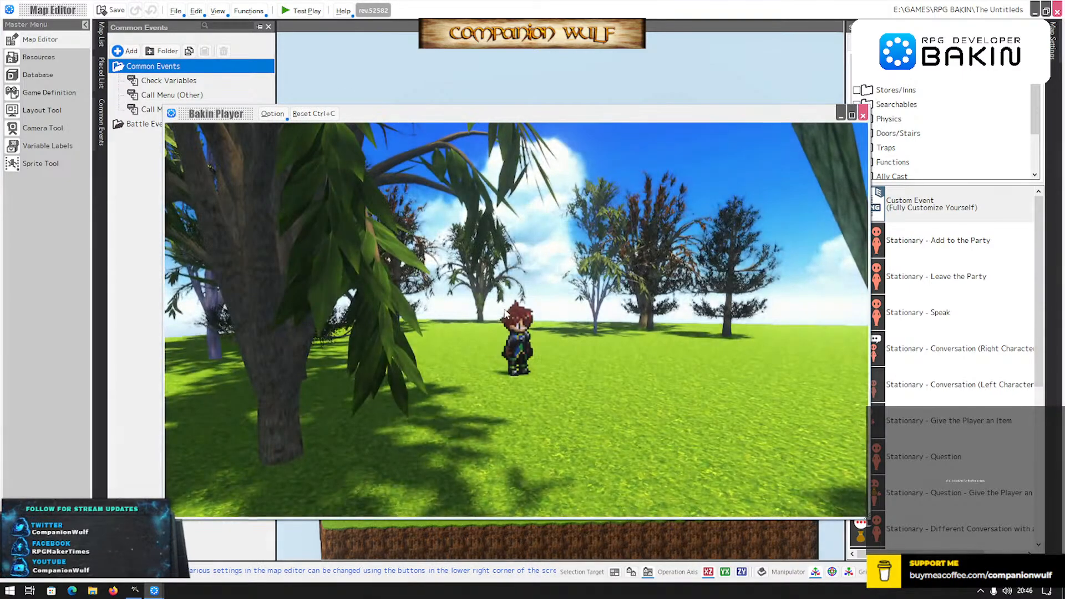
key("Escape")
key("Right")
key("Return")
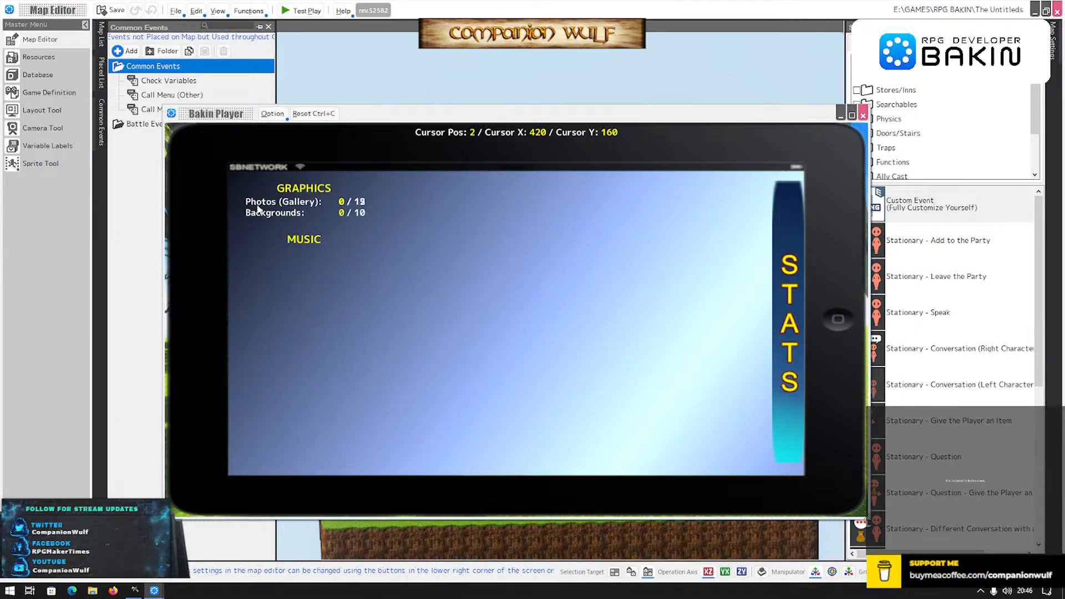
left_click(862, 115)
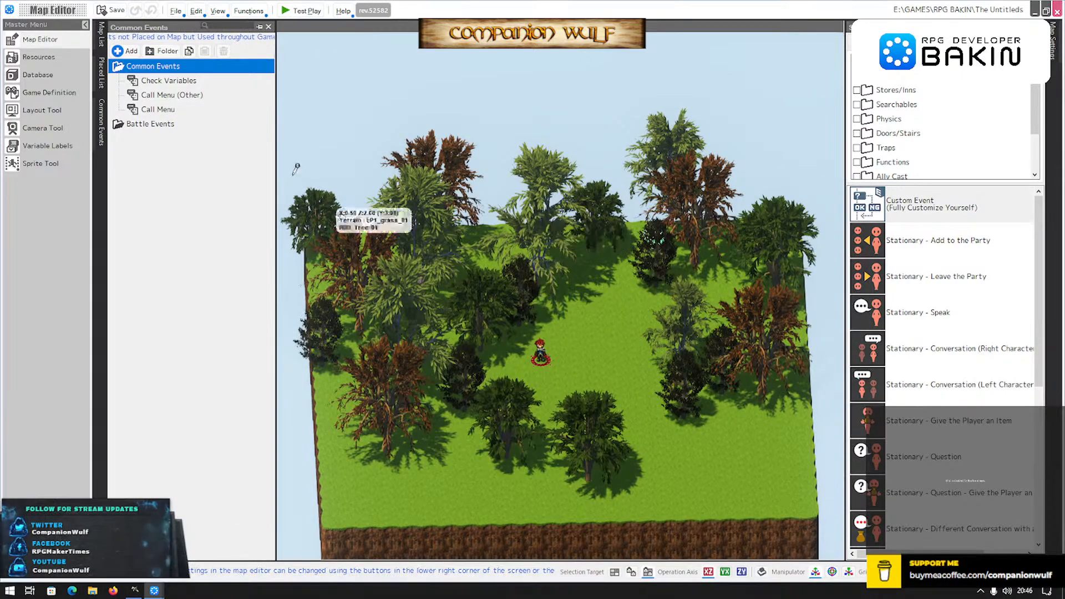
Examine the display settings of the #Songs counter, GRAPHICS heading and Photos/Backgrounds label in Call Menu's Stats sheet.
double_click(146, 111)
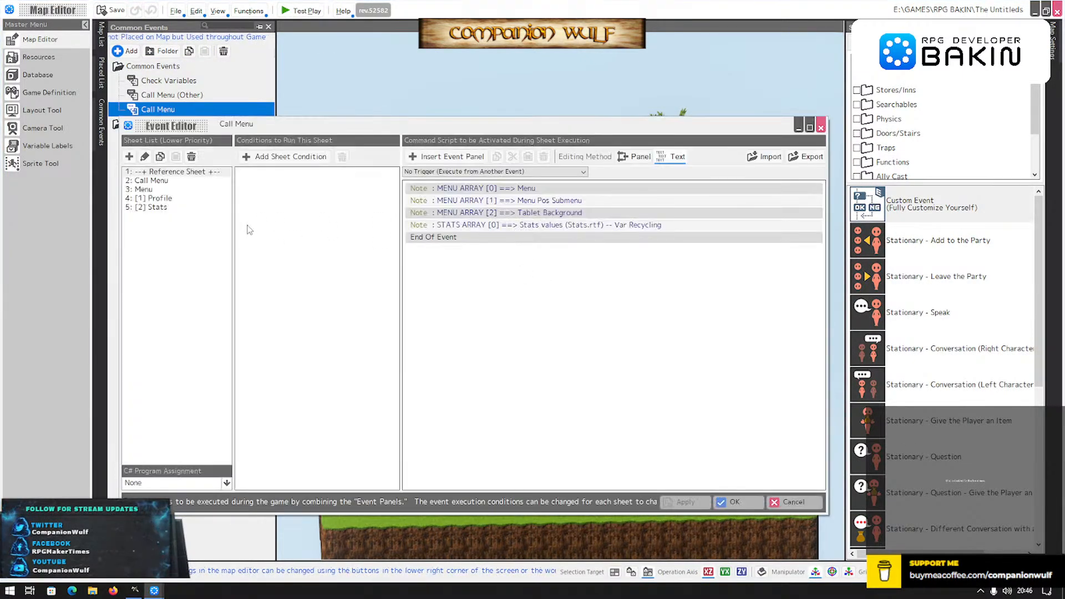
left_click(145, 207)
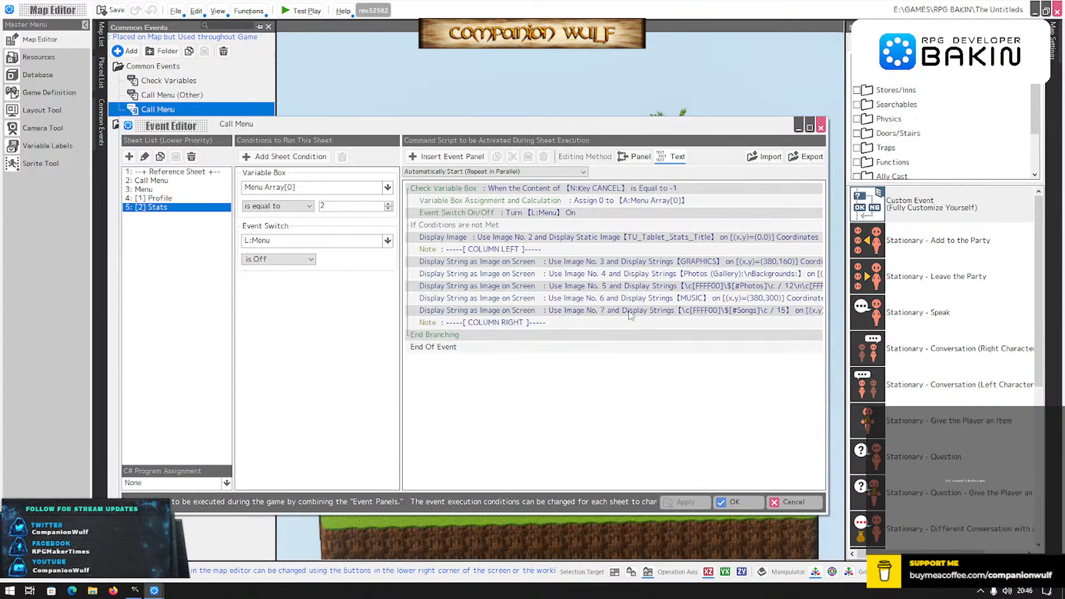
double_click(596, 311)
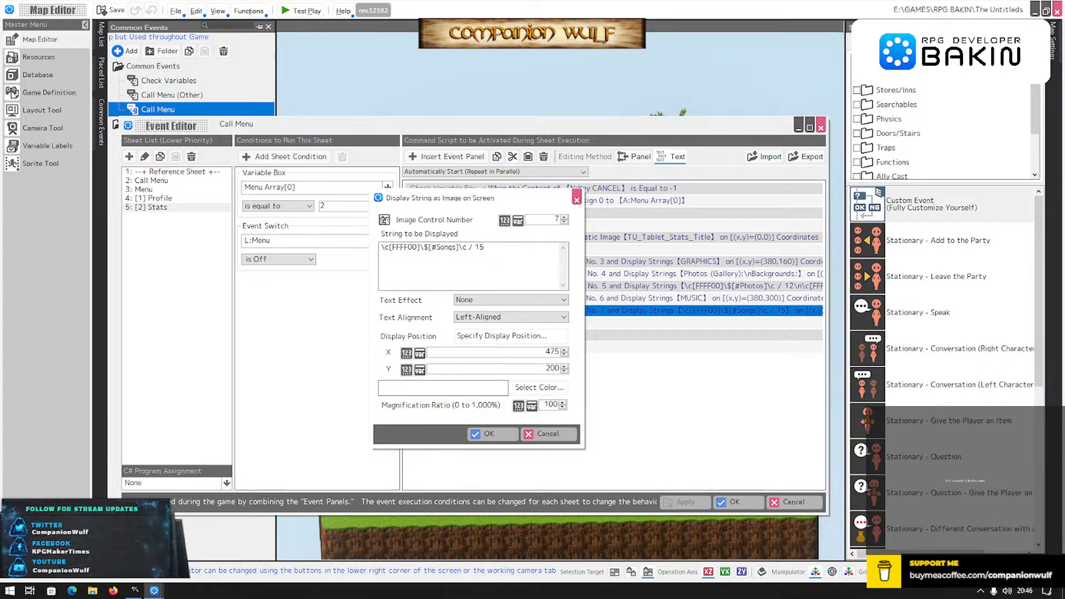
left_click(554, 440)
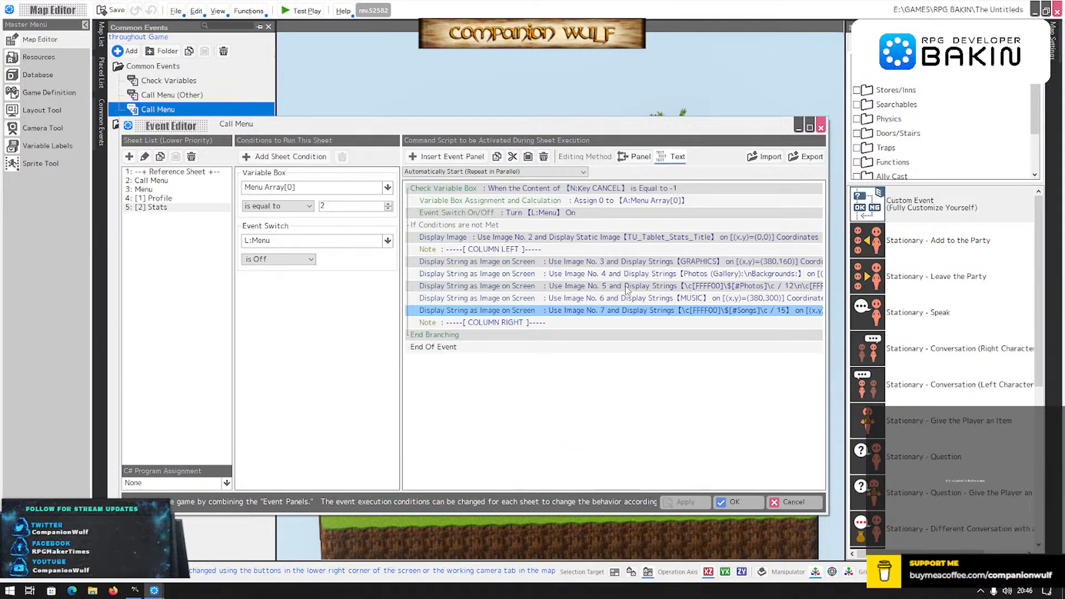
double_click(624, 262)
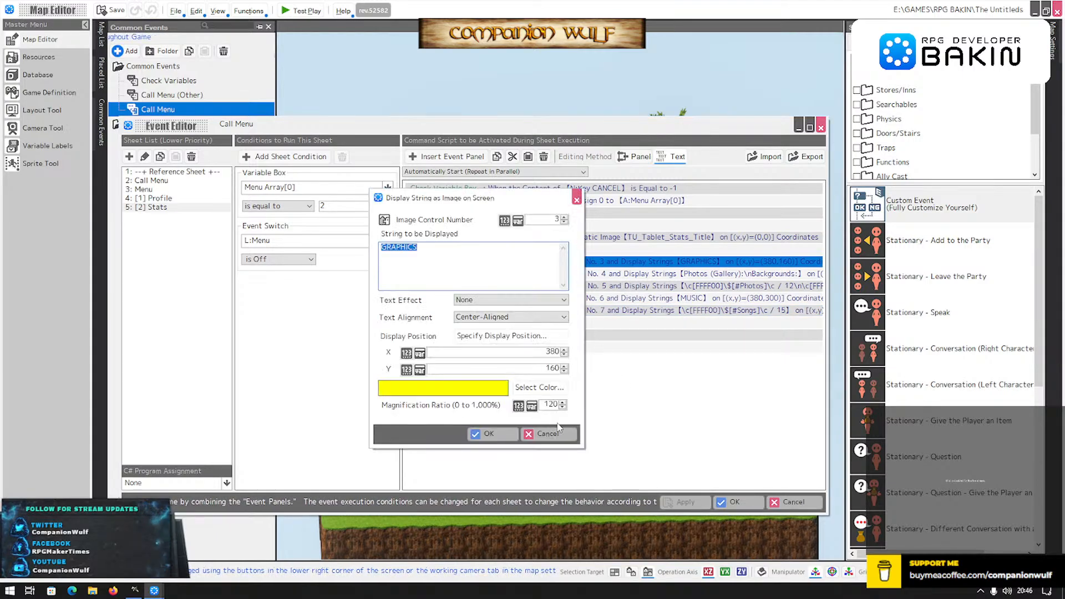
left_click(548, 434)
left_click(588, 274)
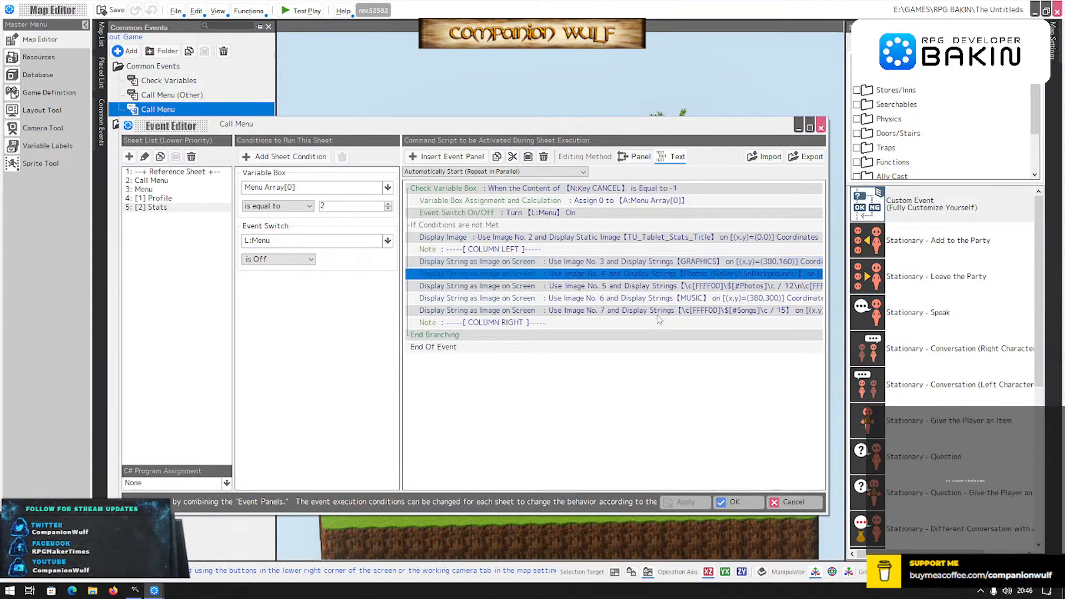
double_click(588, 274)
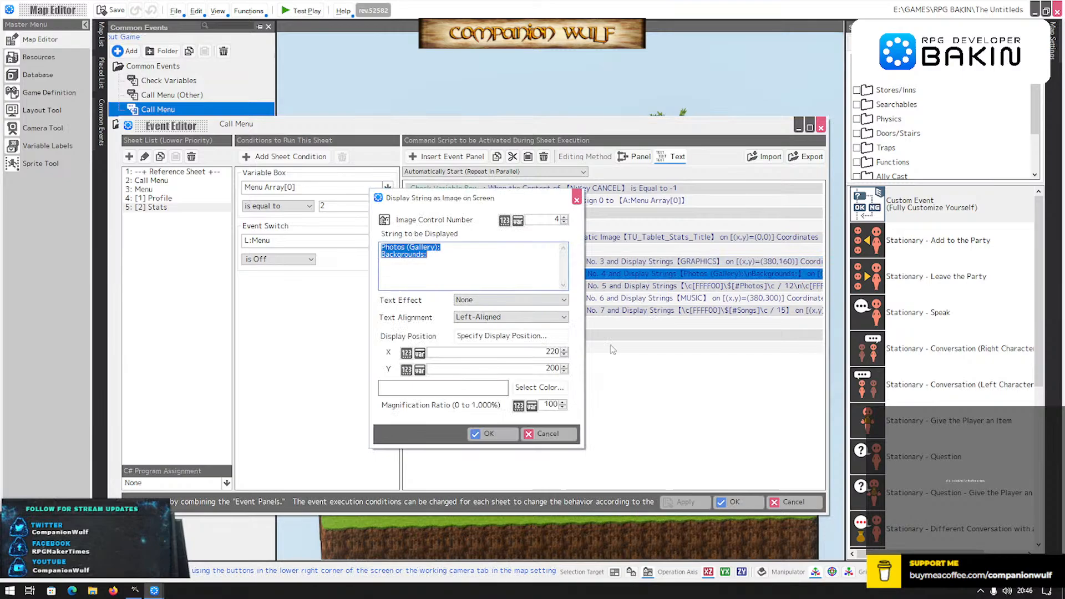
left_click(556, 433)
Set the #Songs counter's X position to 515 and save the event.
left_click(658, 311)
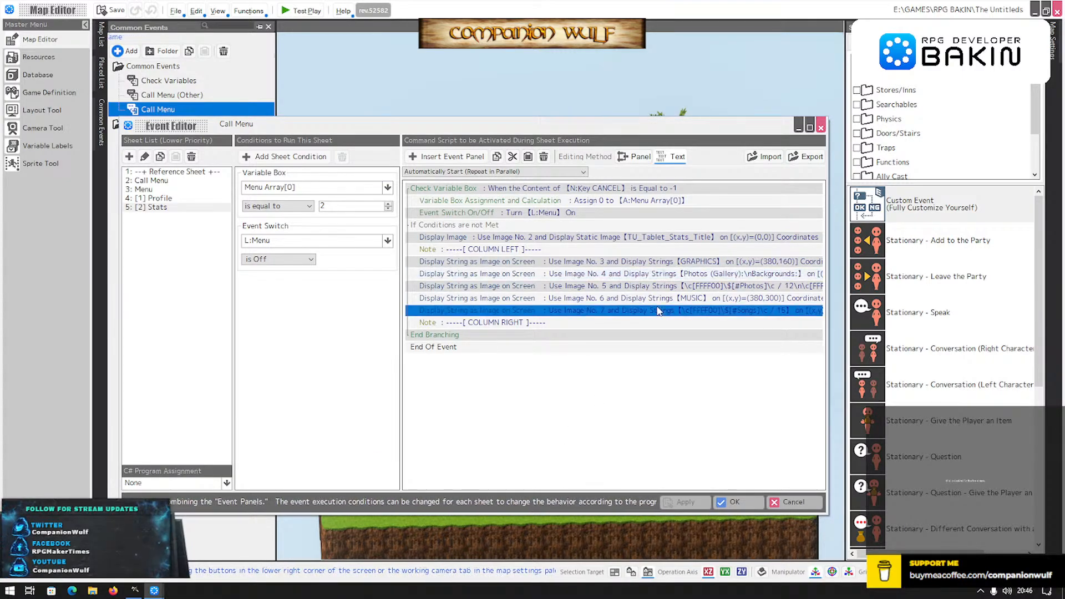
double_click(659, 311)
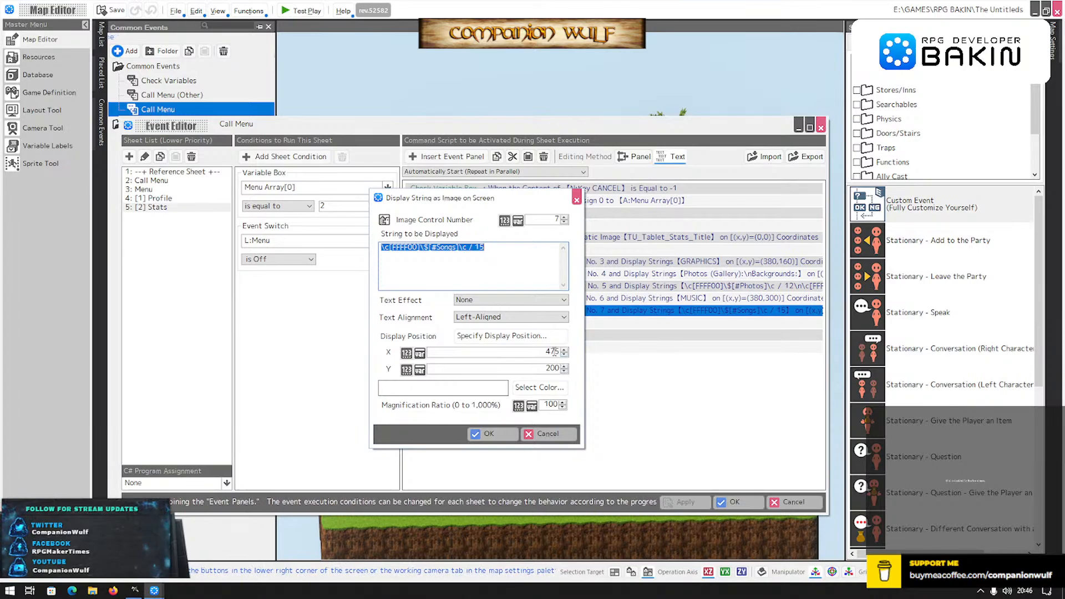
left_click_drag(545, 352, 552, 352)
type("515")
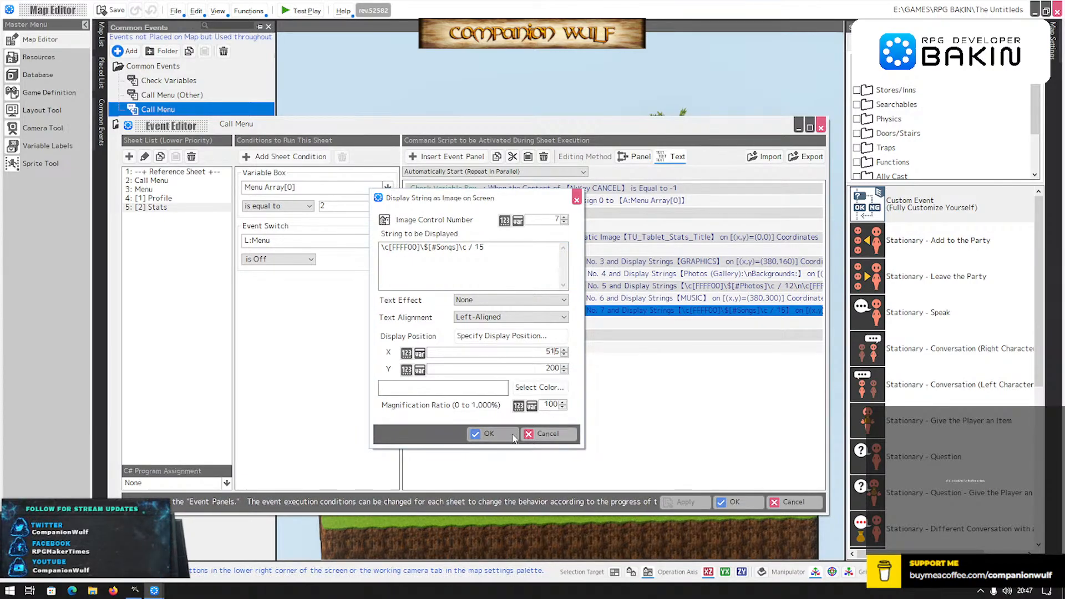
left_click(481, 434)
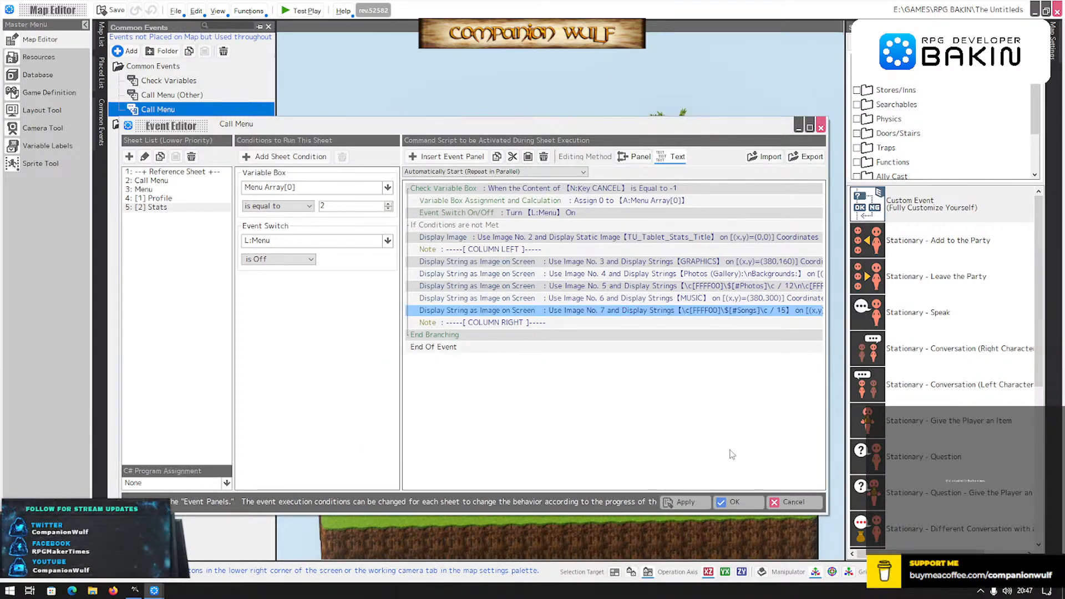
left_click(735, 502)
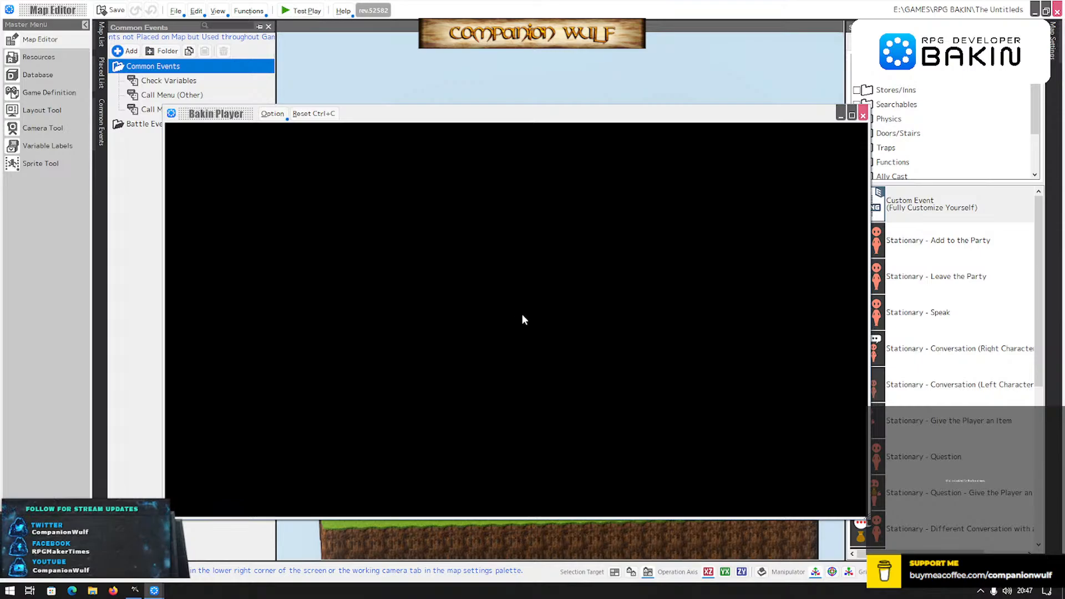
Check the shifted #Songs counter on the Stats page in the test play.
key("Escape")
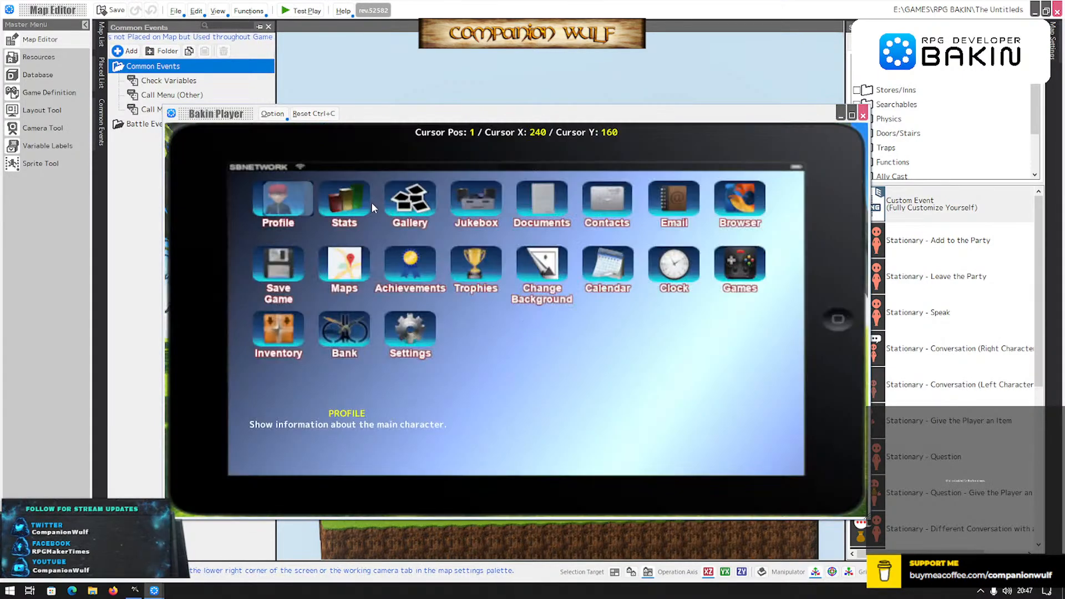
key("Right")
key("Return")
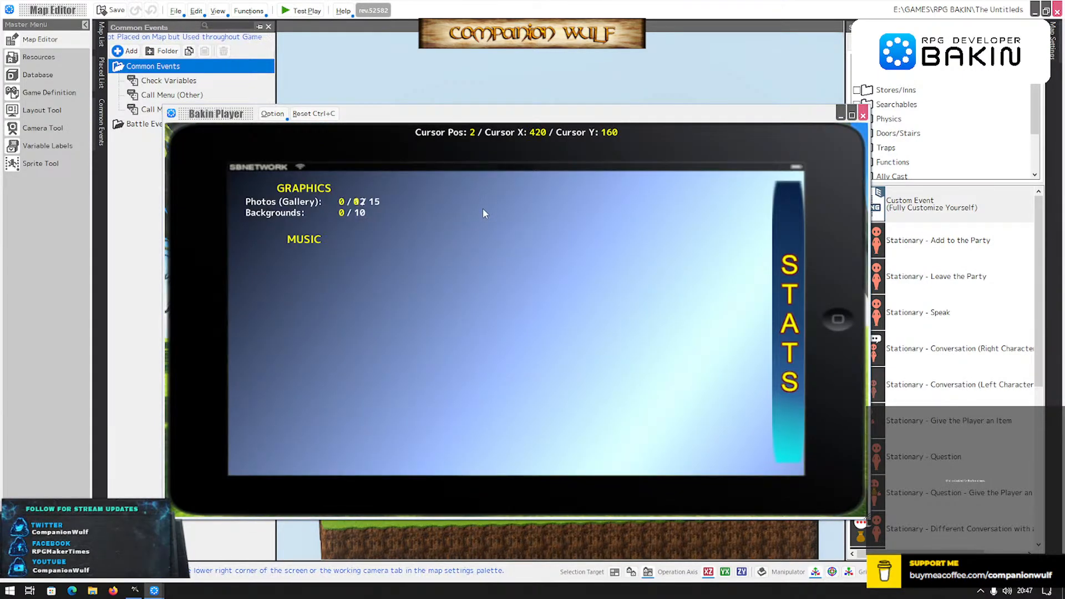
left_click(862, 115)
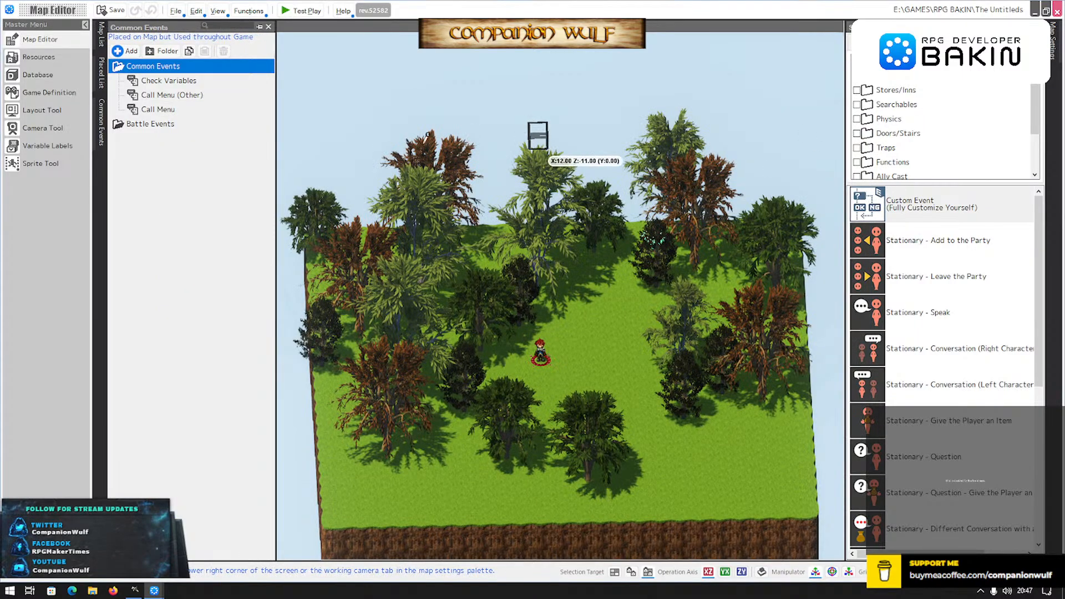
In Call Menu's Stats sheet, set the #Songs counter's display position to X 380 and Y 515.
left_click(157, 110)
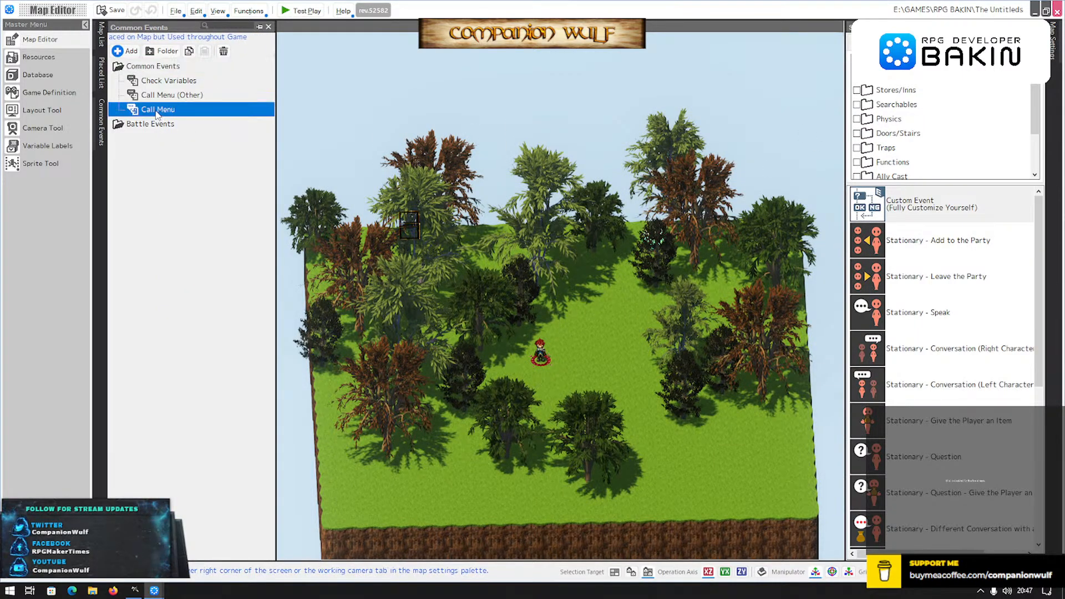
double_click(157, 111)
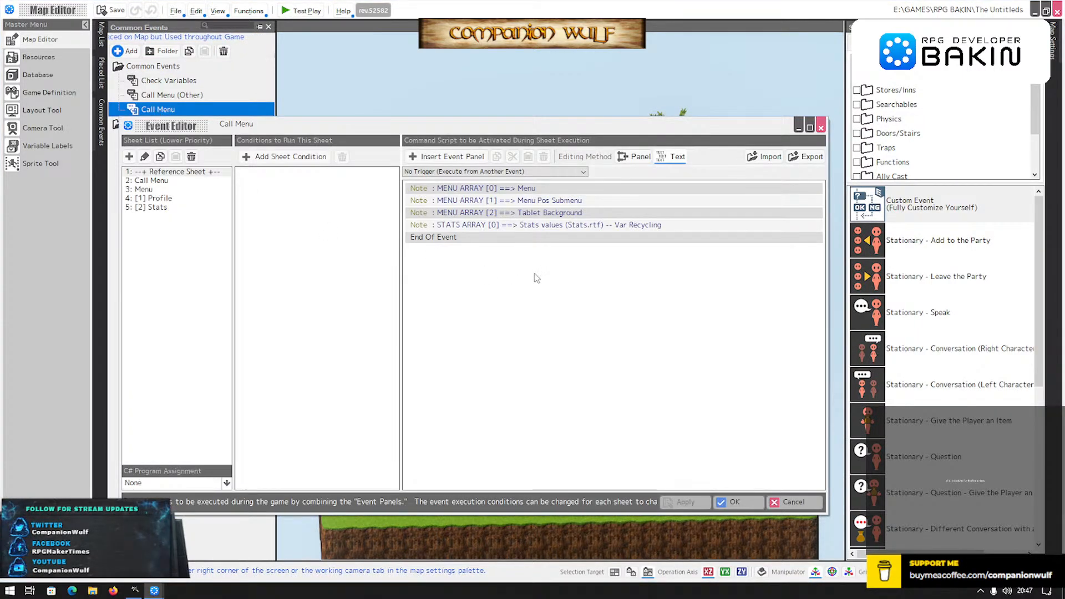
left_click(175, 208)
left_click(608, 313)
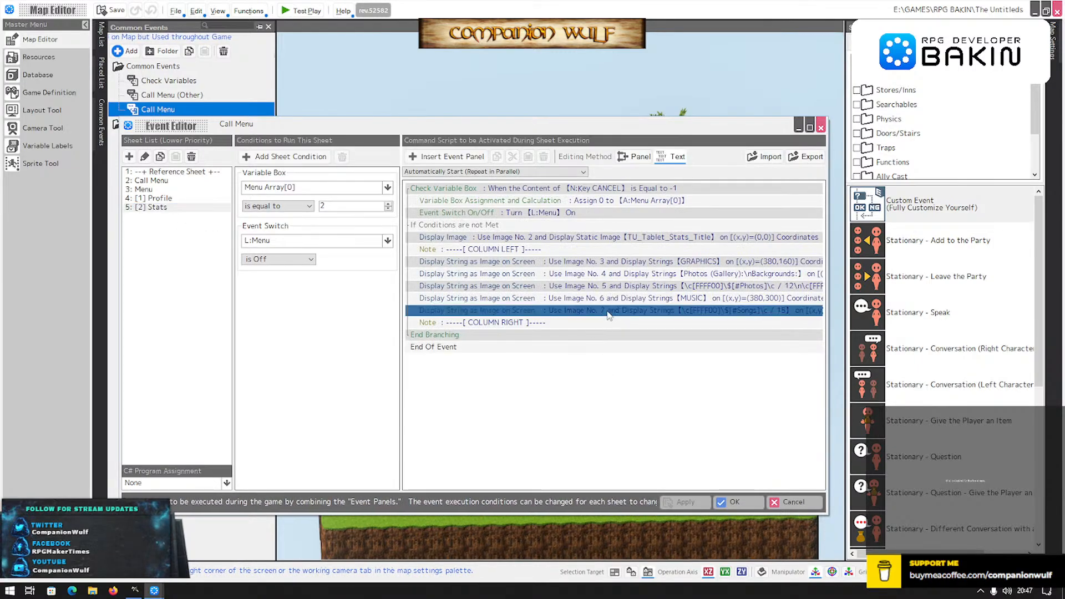
double_click(608, 312)
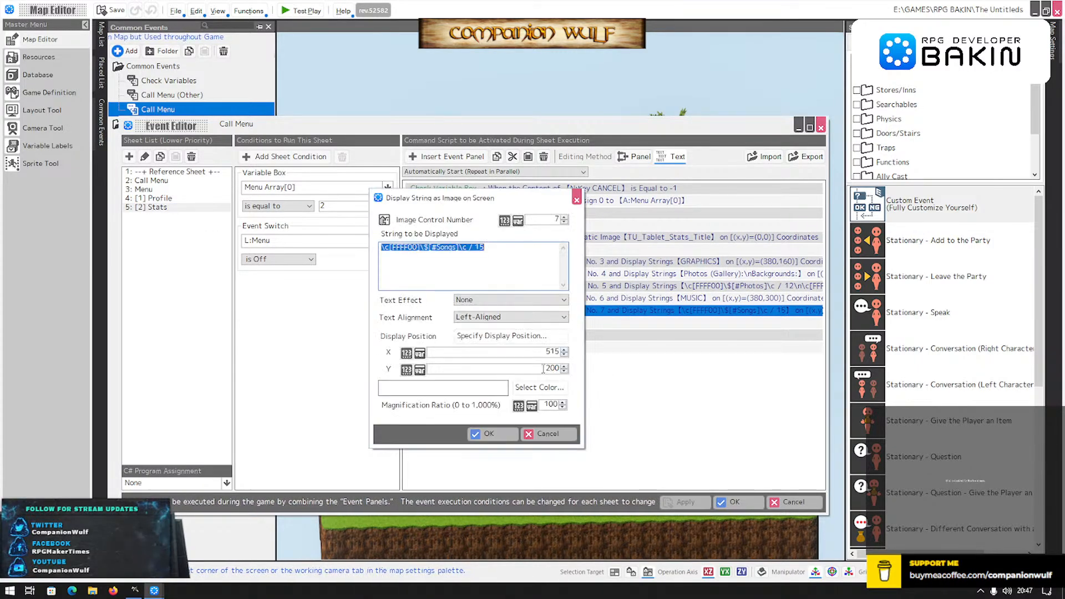
left_click_drag(543, 368, 582, 373)
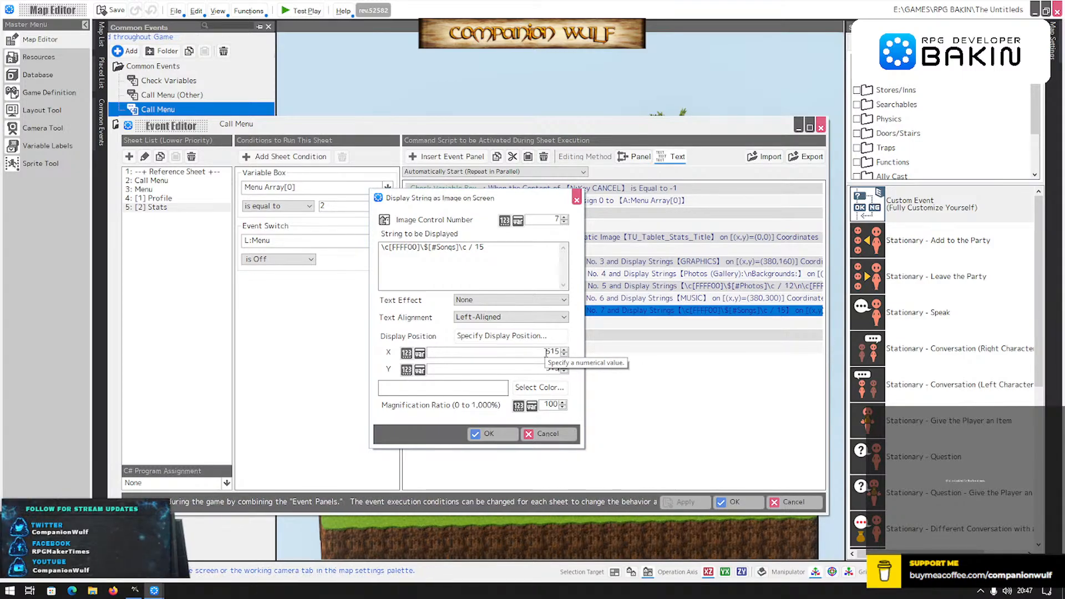
left_click_drag(546, 352, 567, 351)
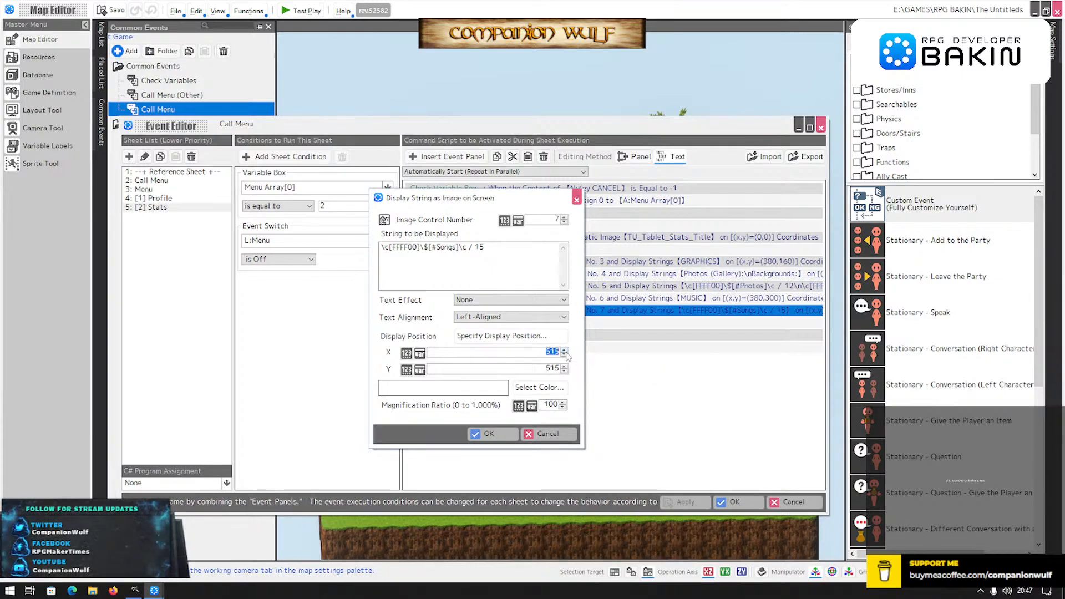
type("380")
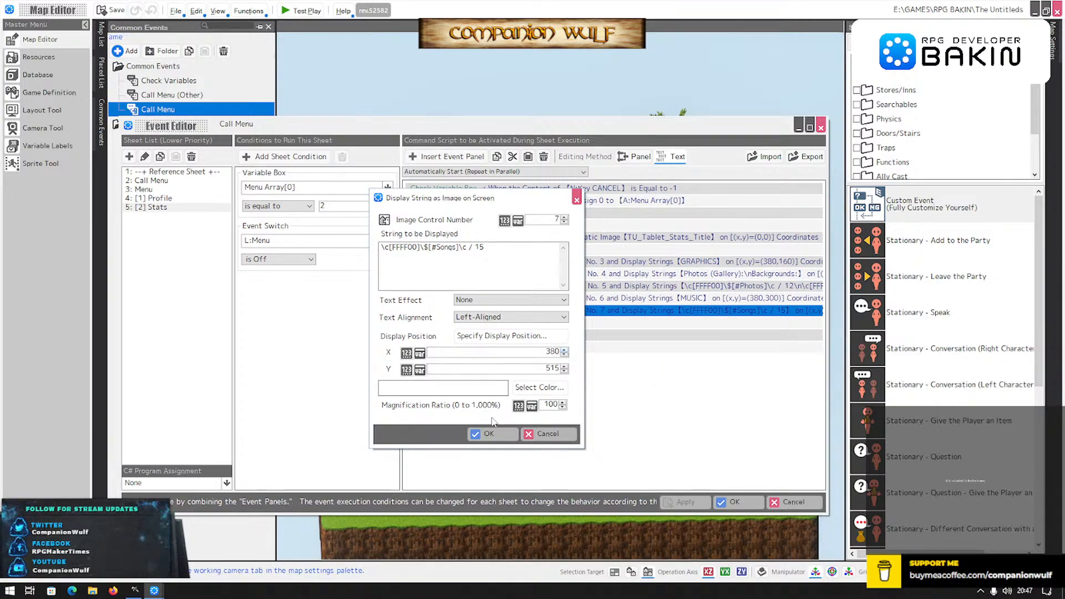
left_click(490, 433)
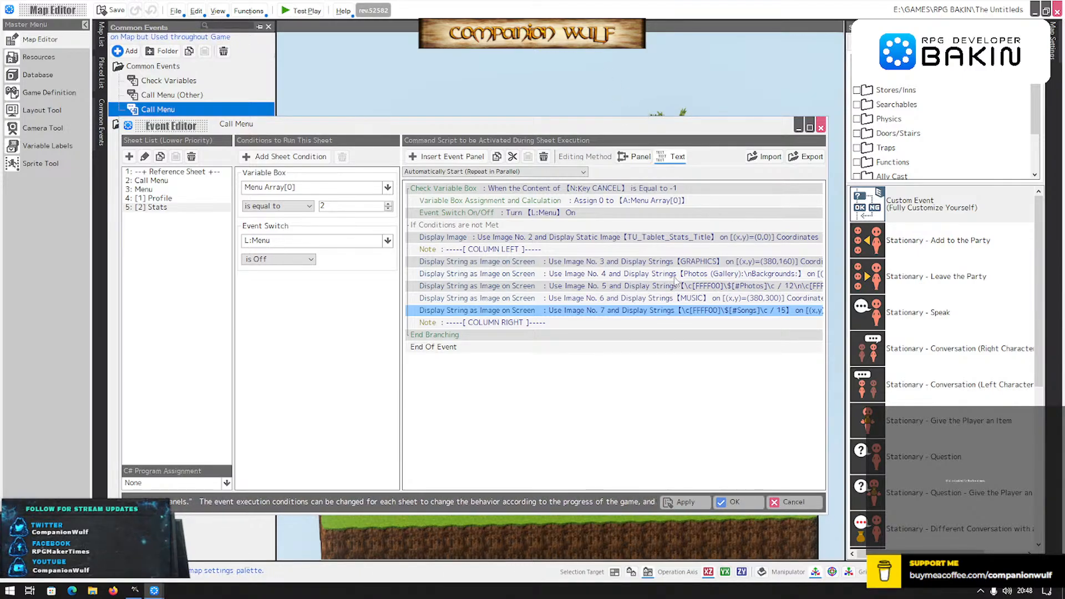
Duplicate the MUSIC heading command just above the COLUMN RIGHT note.
left_click(540, 324)
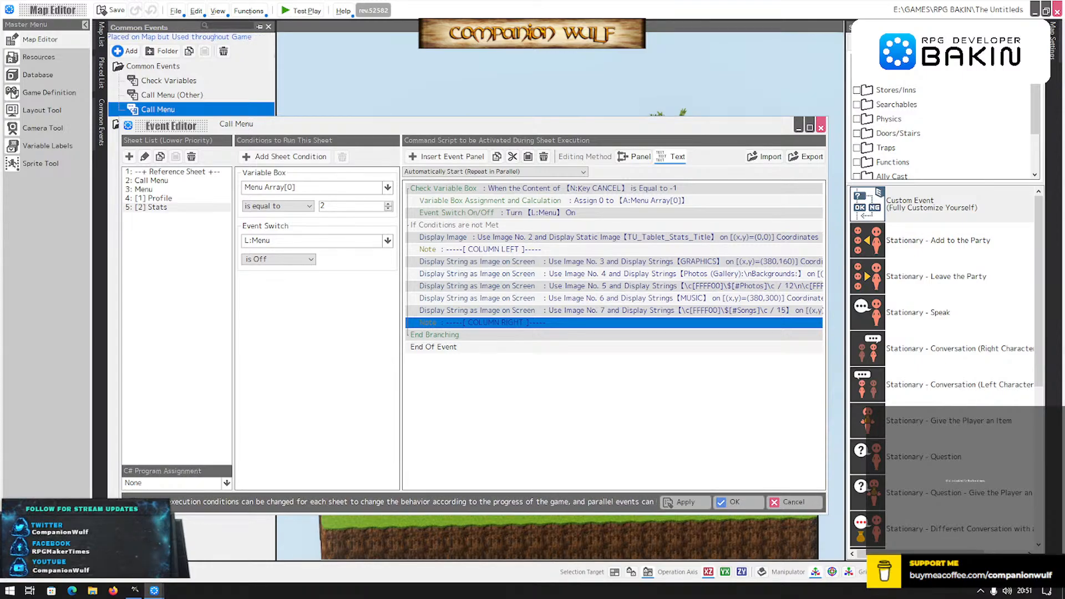
left_click(588, 299)
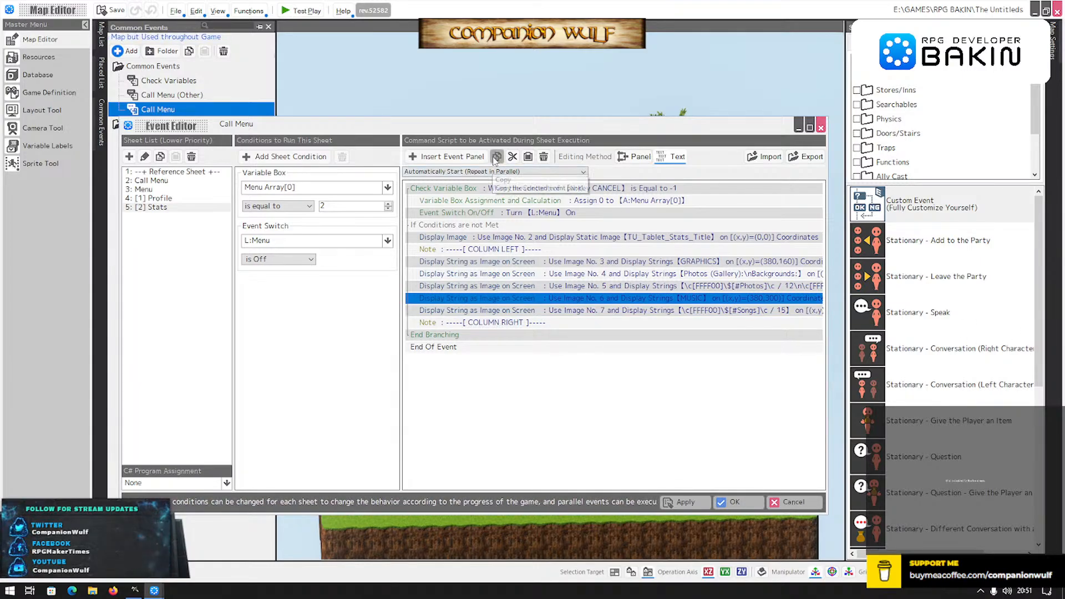
left_click(504, 323)
left_click(527, 157)
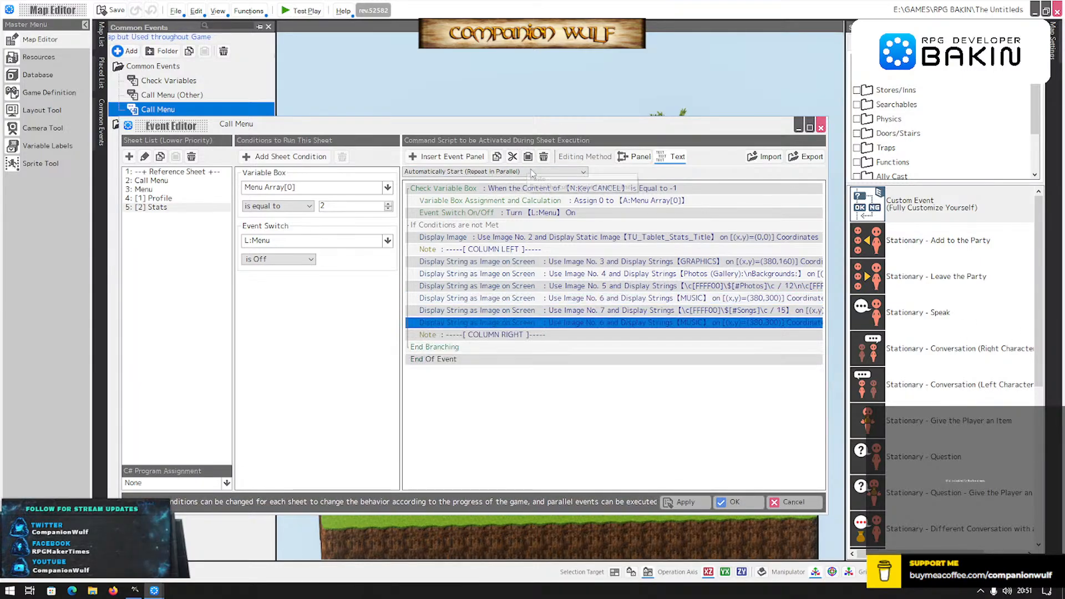
Set the copied heading's image control number to 8 and its text to COLLECTIONS.
double_click(636, 322)
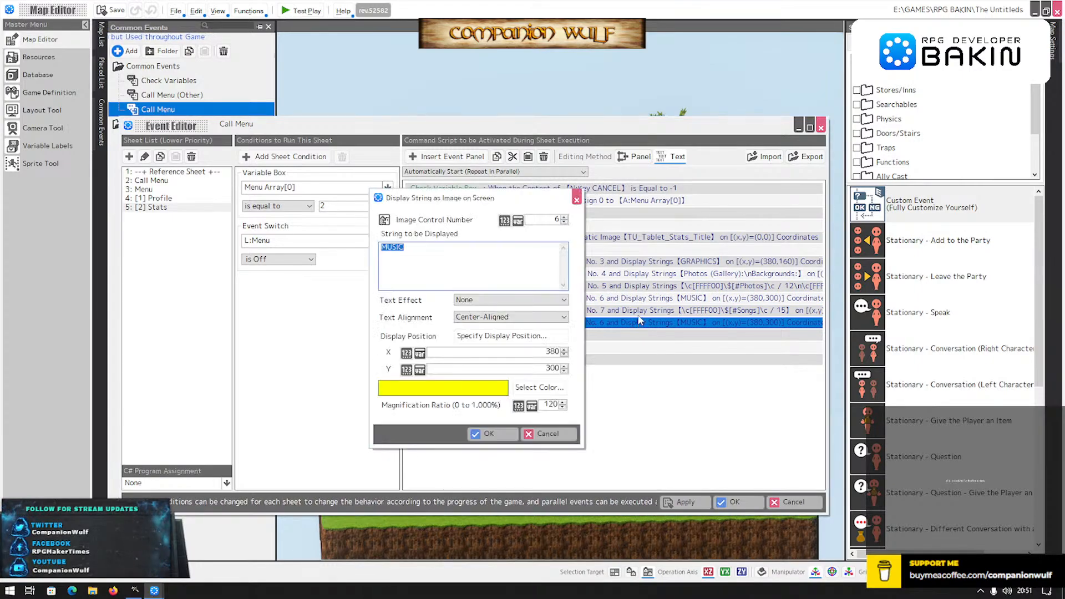
double_click(564, 217)
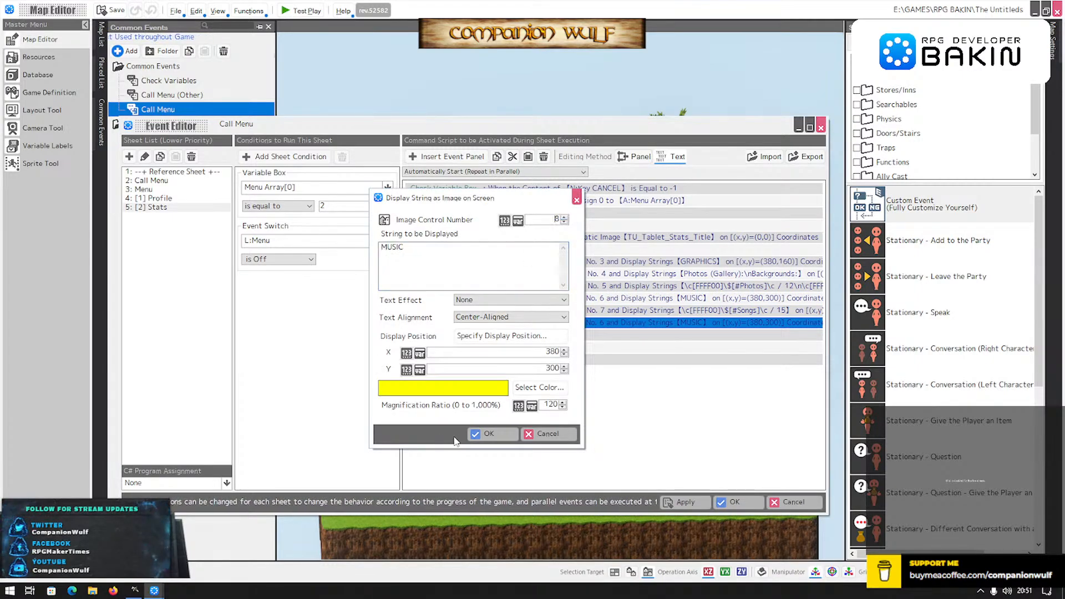
double_click(415, 253)
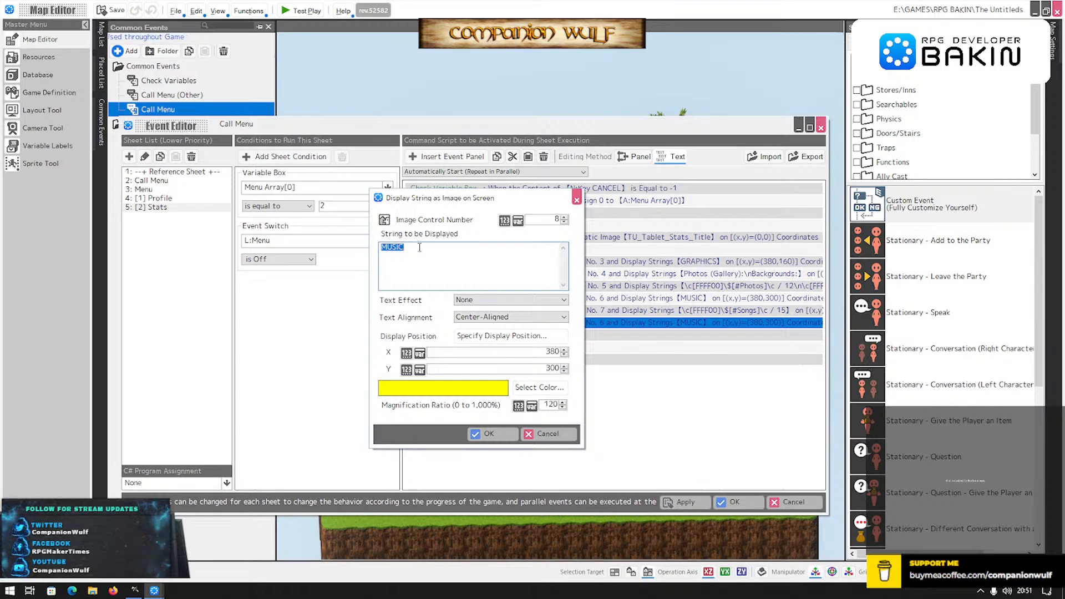
type("COLLECTIONS")
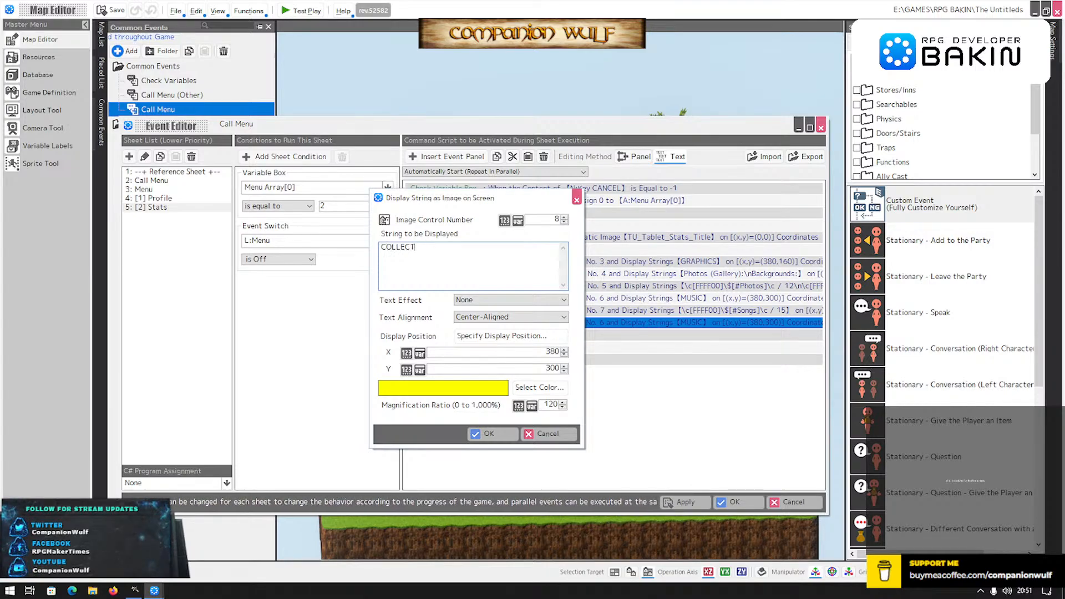
left_click(488, 433)
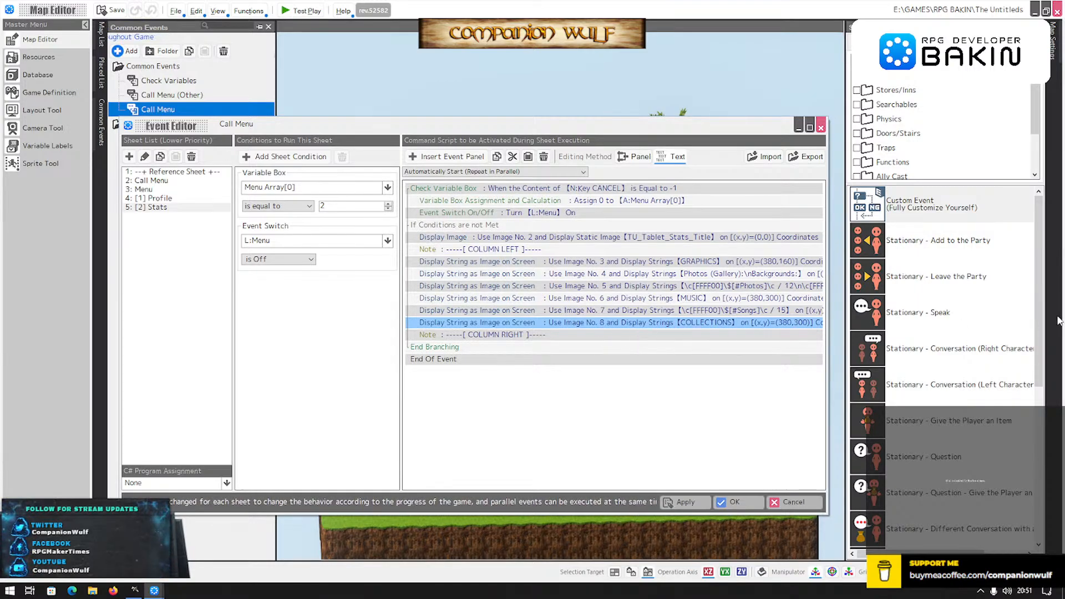
Set the COLLECTIONS heading's Y display position to 400.
left_click(718, 326)
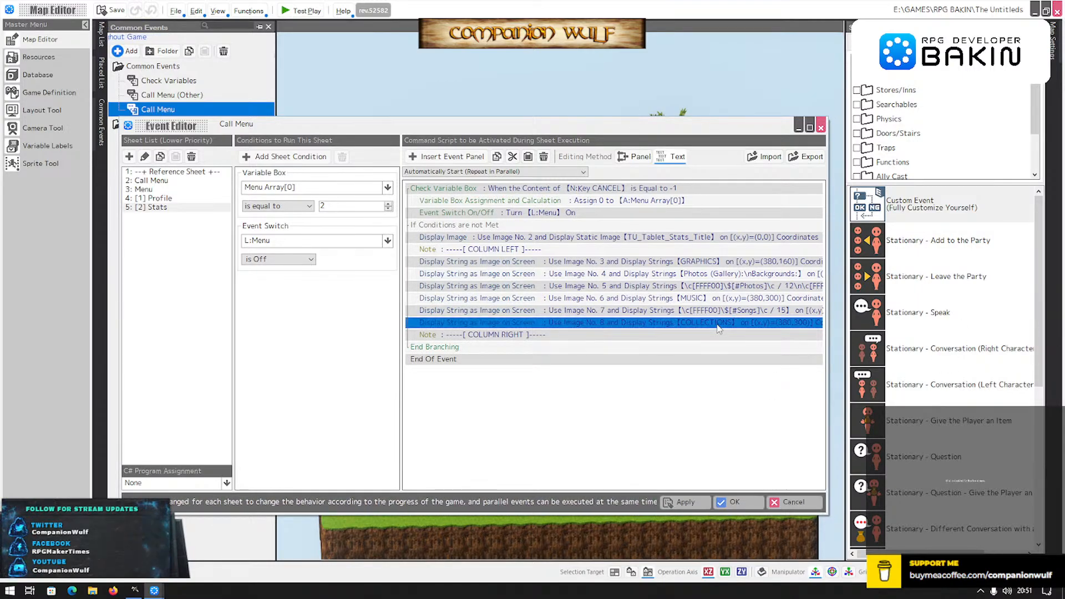
double_click(633, 323)
left_click(548, 369)
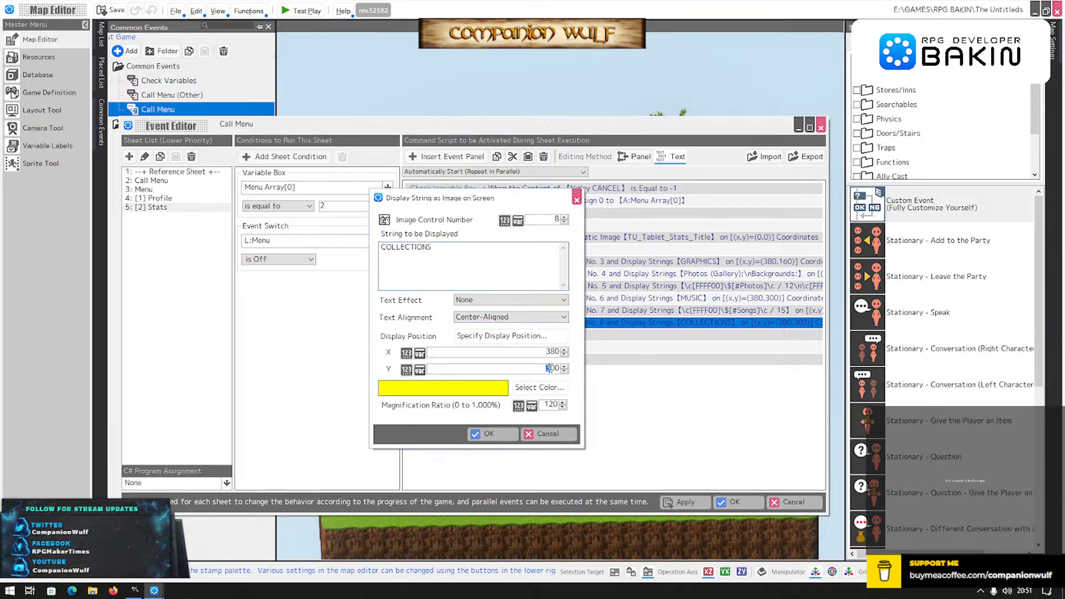
type("4")
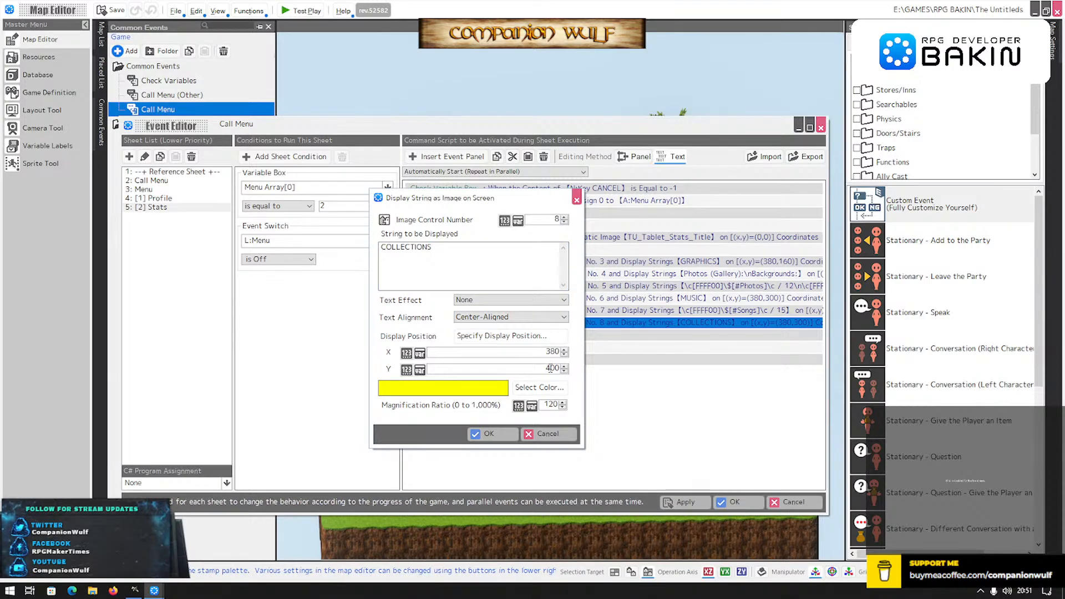
left_click(502, 435)
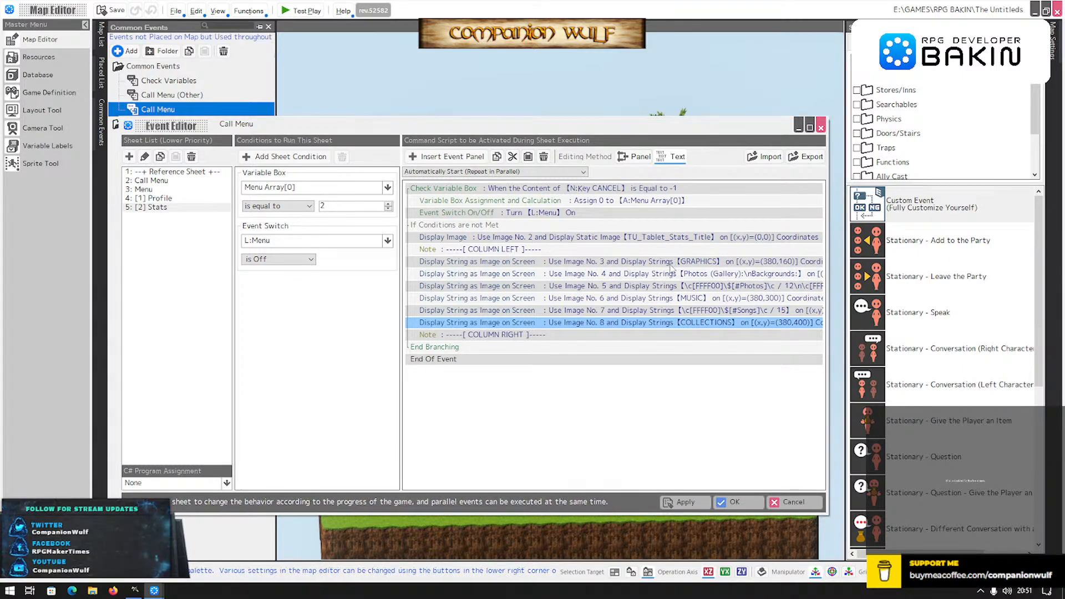
Duplicate the #Songs counter command below the COLLECTIONS heading and open the copy's display settings.
left_click(603, 311)
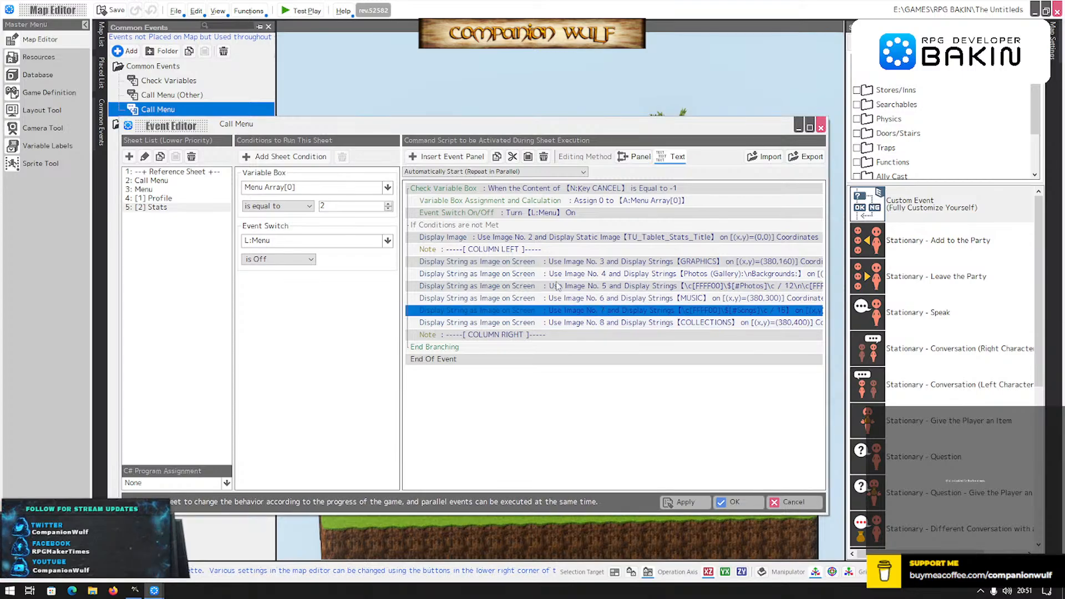
key("ctrl+v")
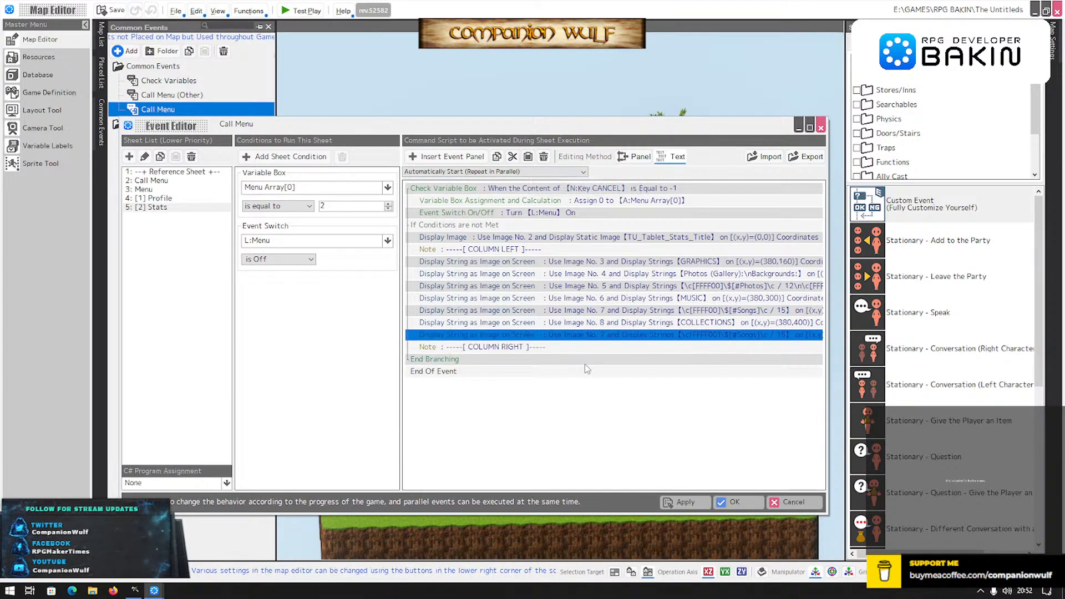
double_click(596, 334)
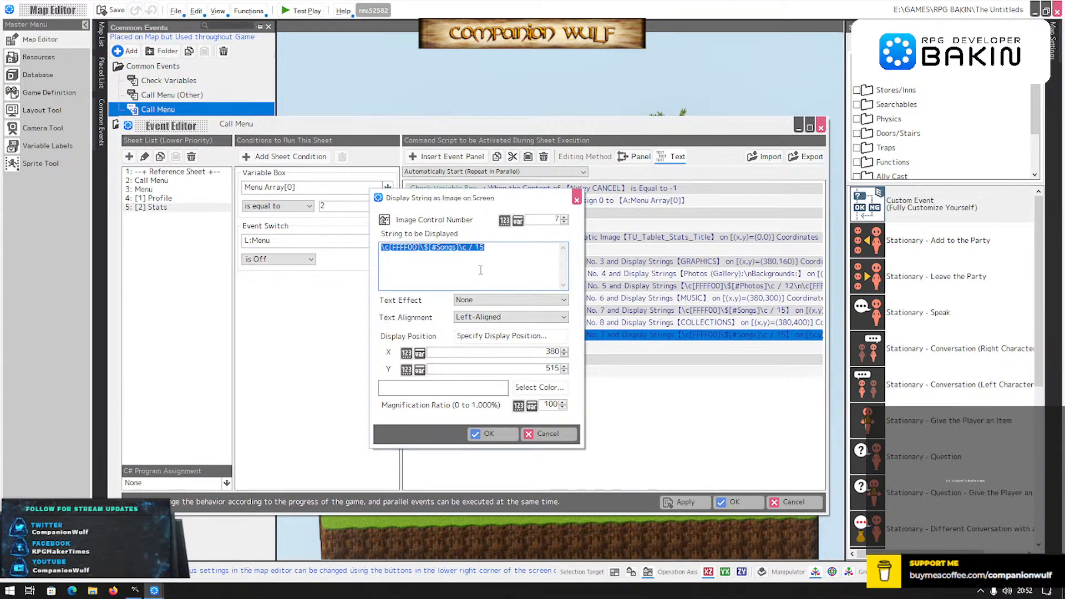
left_click(480, 248)
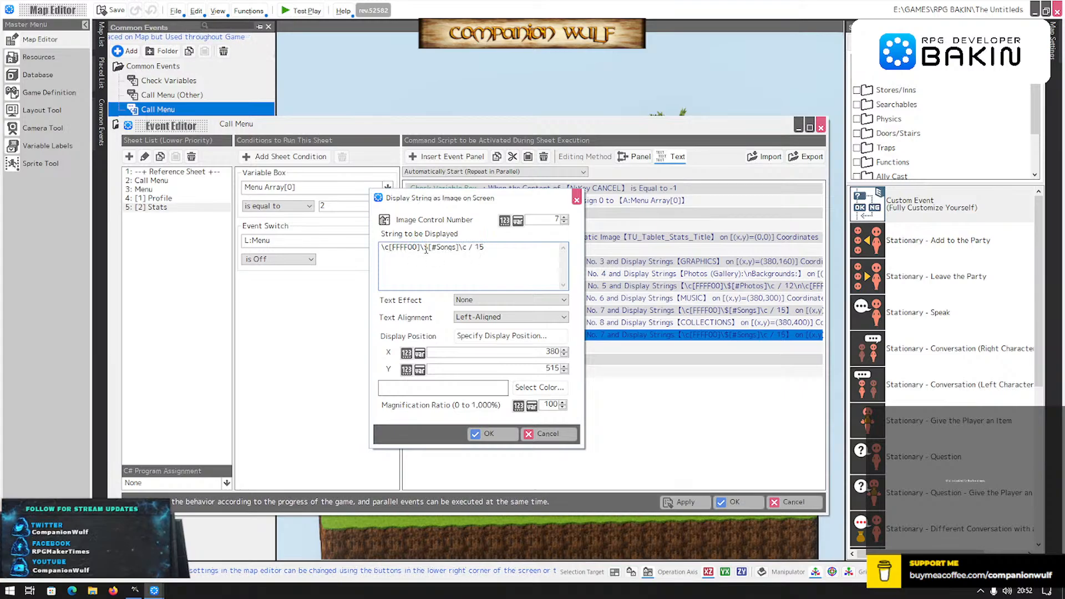
left_click_drag(430, 247, 359, 245)
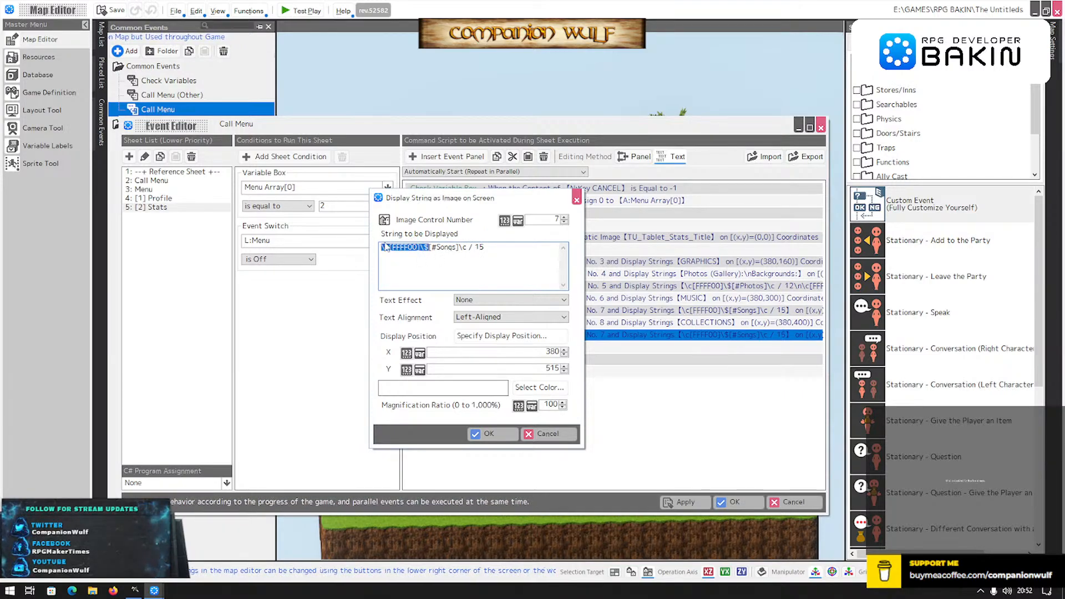
left_click(428, 247)
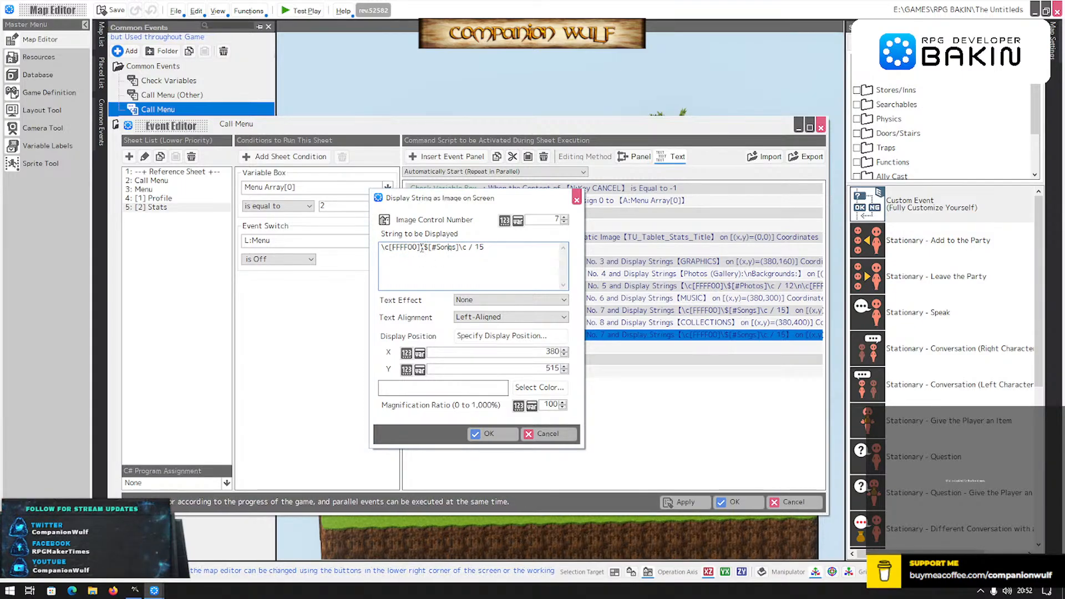
Replace the copied counter's text with the labels Documents:, Posters:, Easter Eggs: and Puzzle Pieces:, each on its own line.
key("ctrl+a")
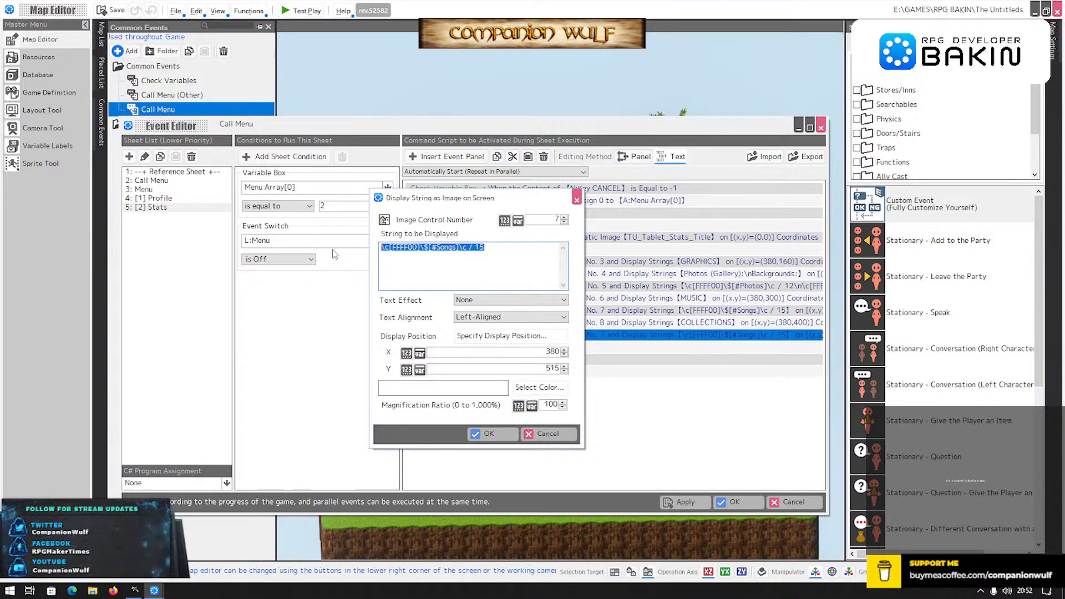
type("Document")
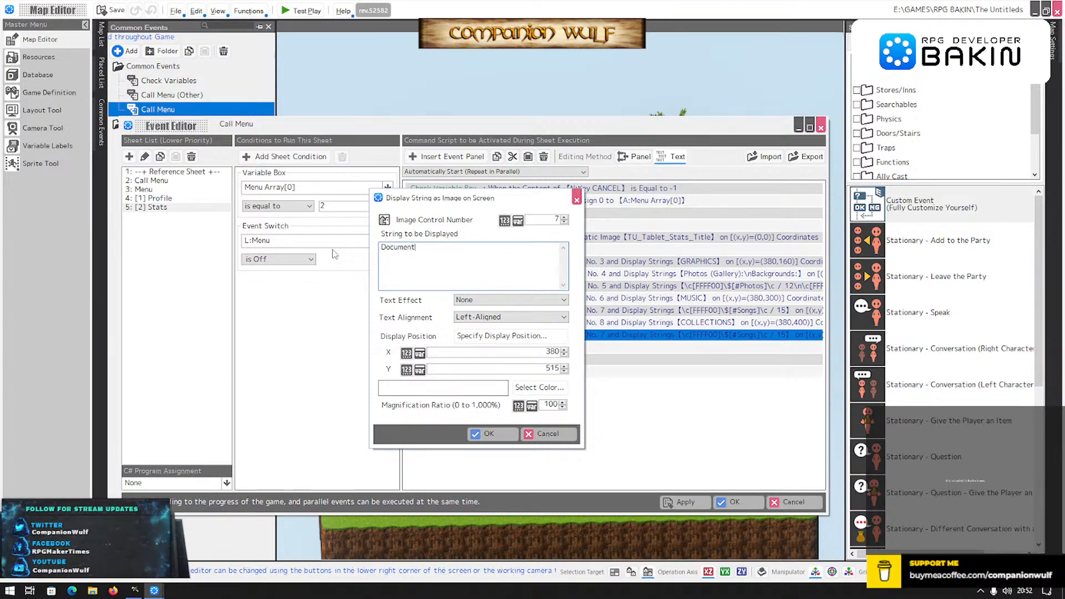
type("s:")
key("Return")
type("Posters")
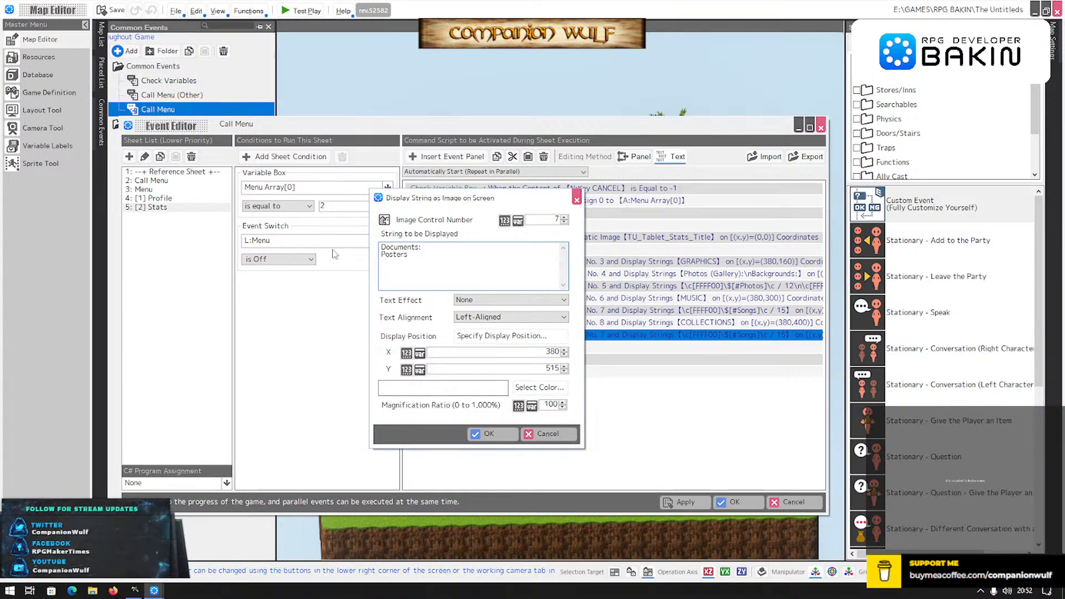
type(": ")
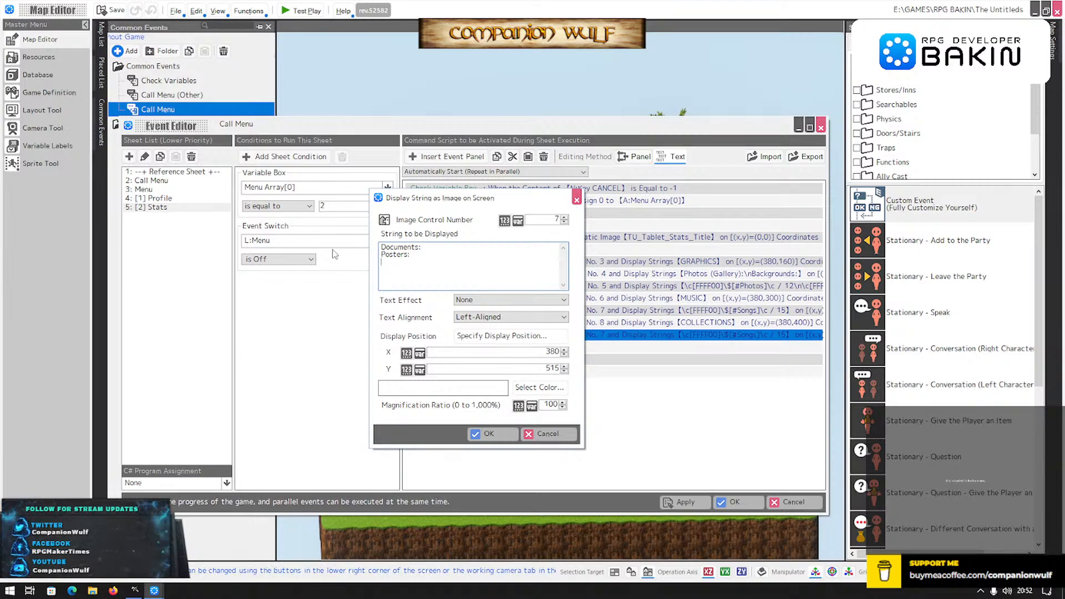
type("Easter Eg")
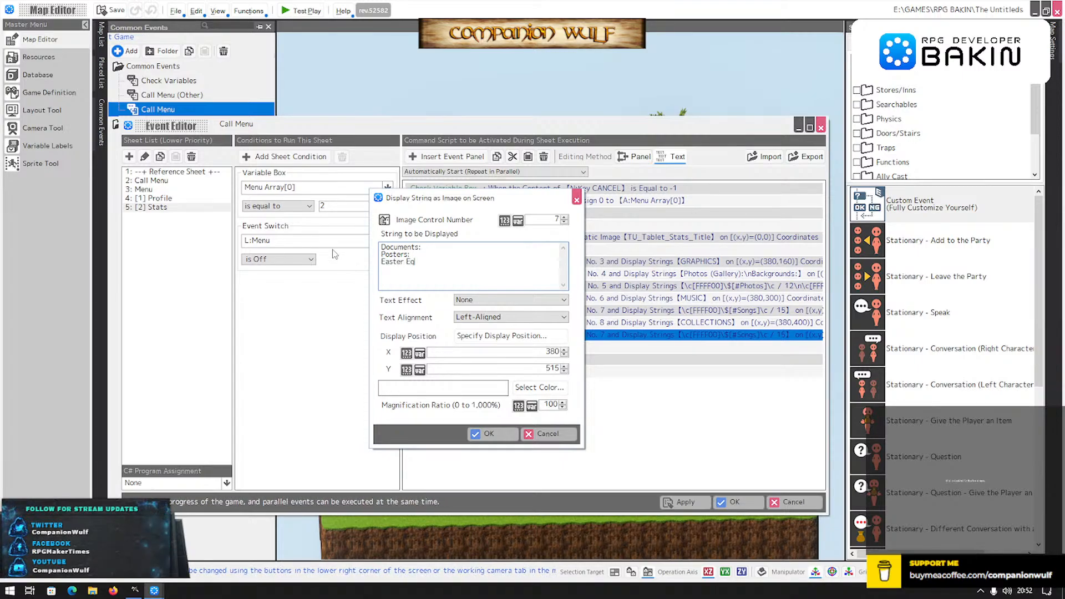
type("gs:")
key("Return")
type("Pu")
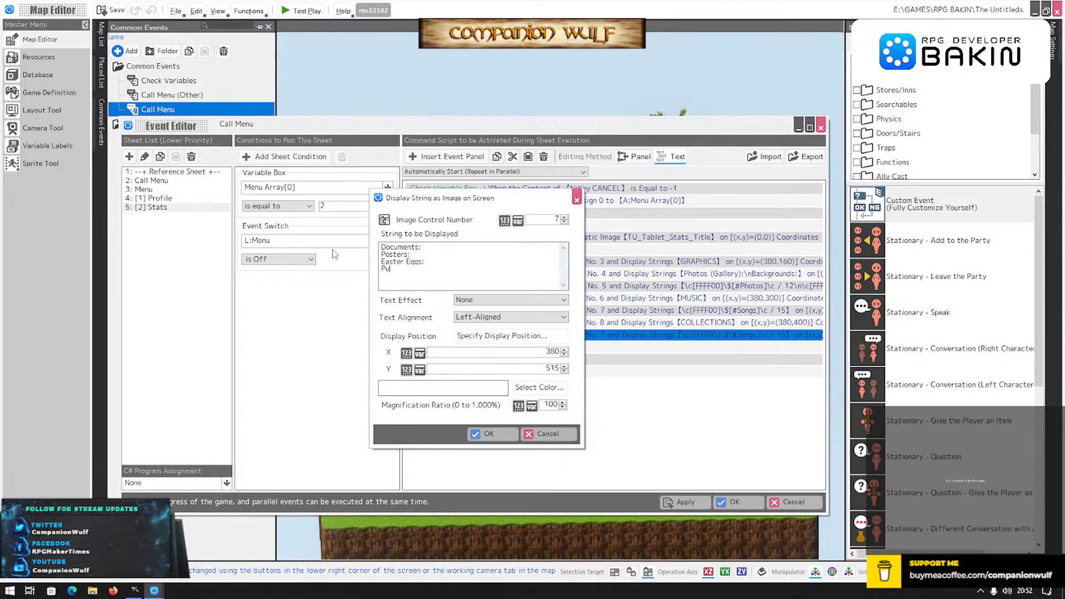
type("zzle Pieces:")
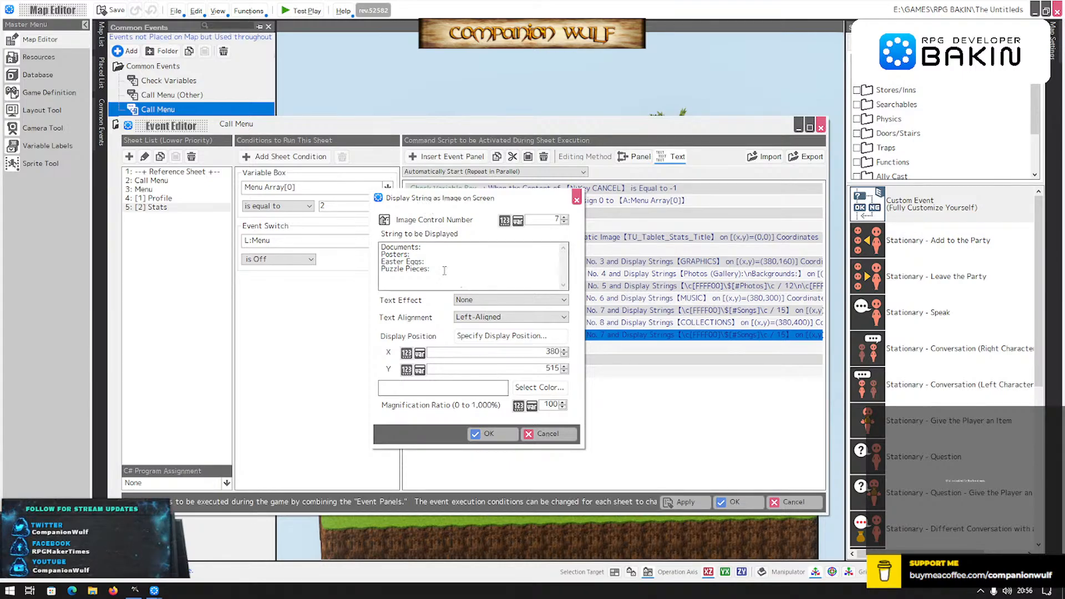
left_click(462, 274)
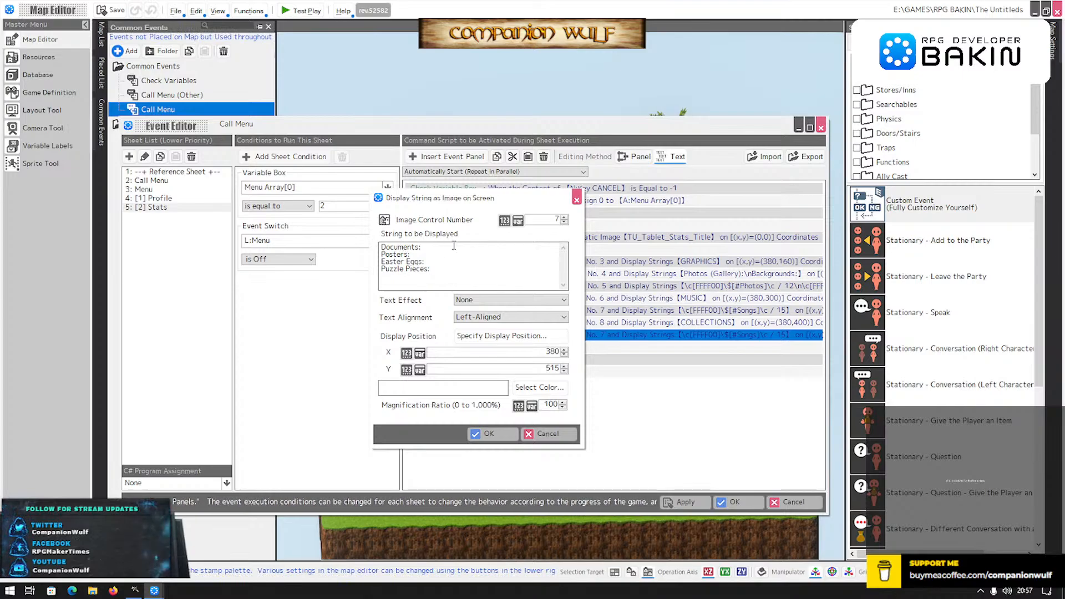
left_click(483, 434)
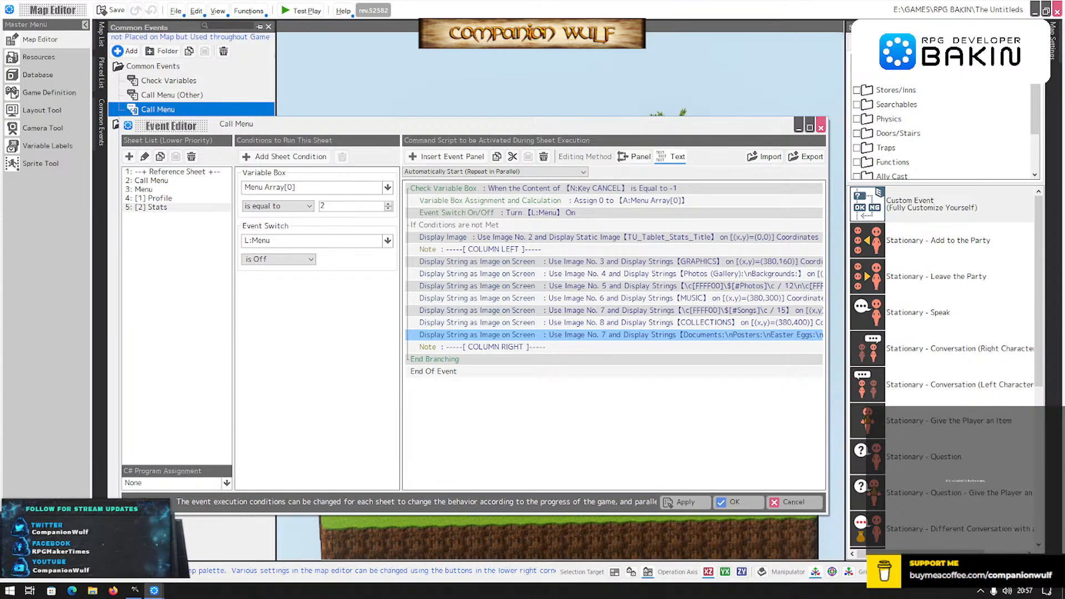
Set the image control number of the Documents/Posters/Easter Eggs/Puzzle Pieces label command to 9.
double_click(524, 334)
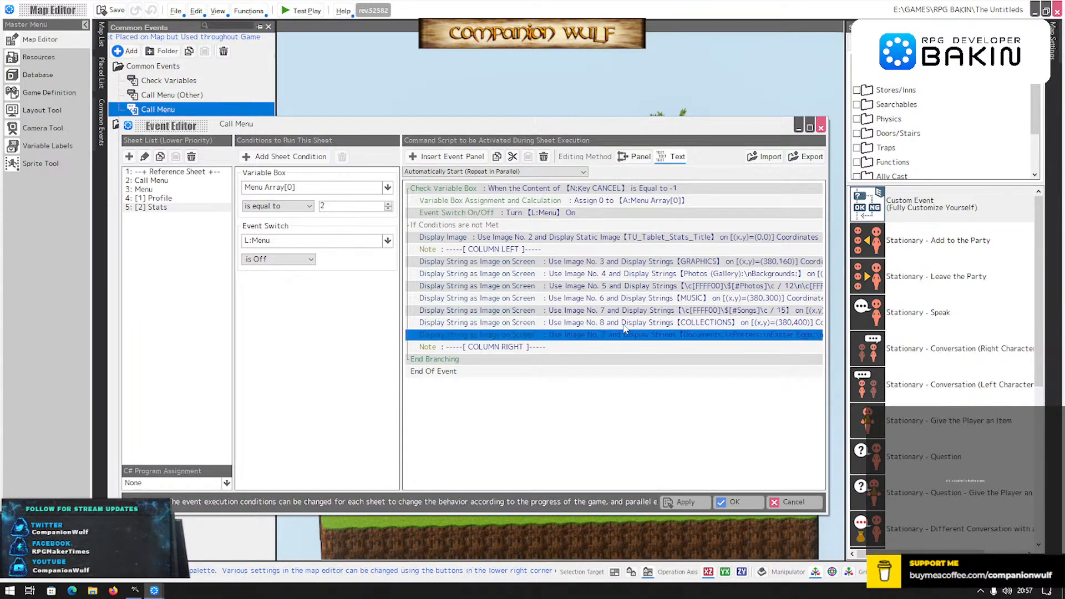
left_click(564, 218)
left_click(563, 217)
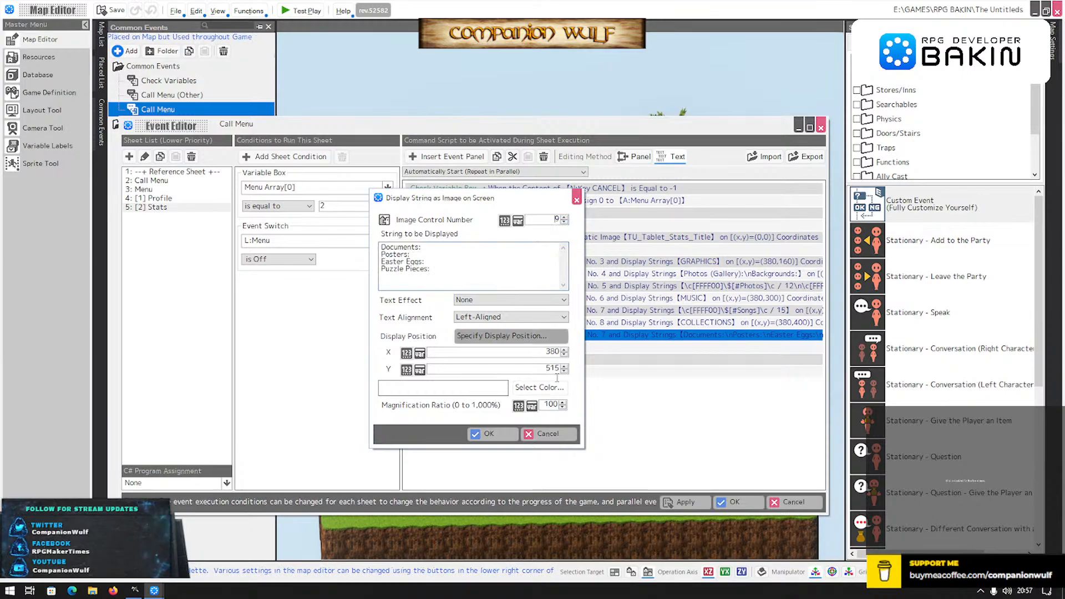
left_click(508, 432)
Duplicate the COLLECTIONS heading command below the COLUMN RIGHT note.
left_click(574, 324)
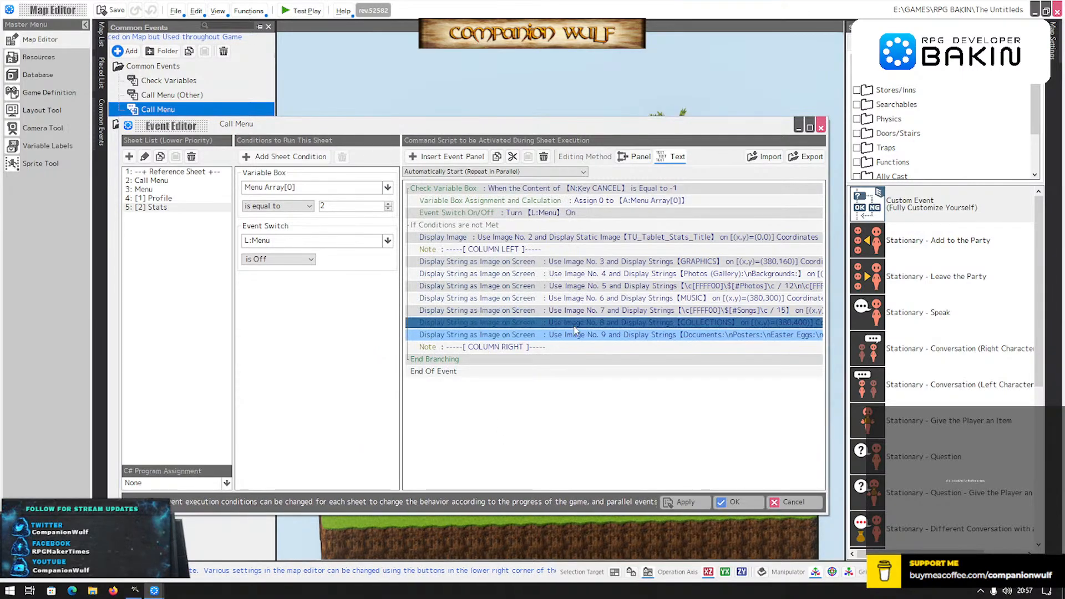
left_click(496, 158)
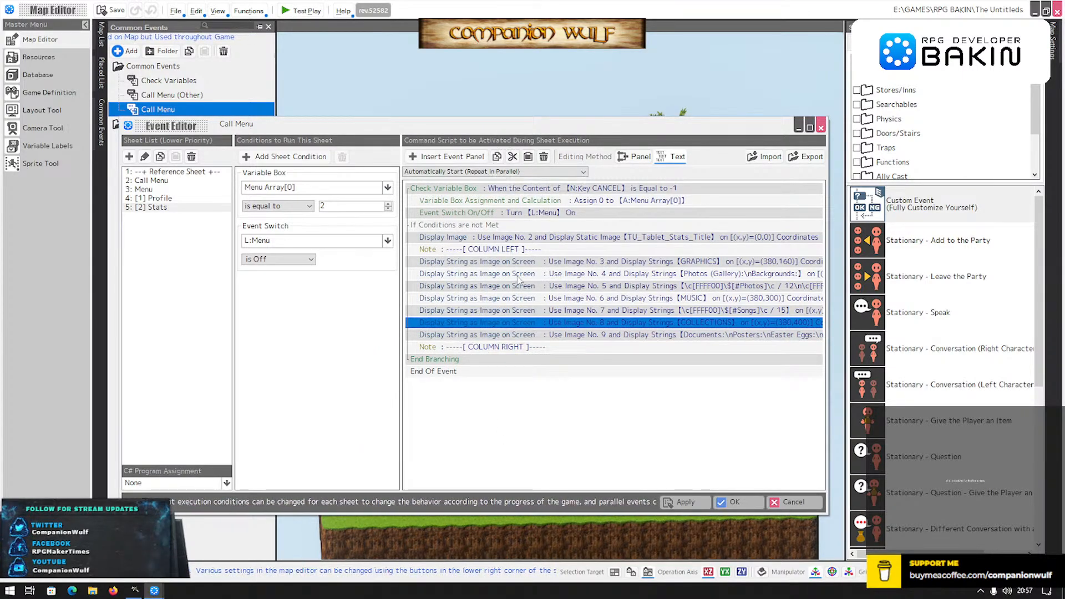
left_click(468, 359)
left_click(528, 156)
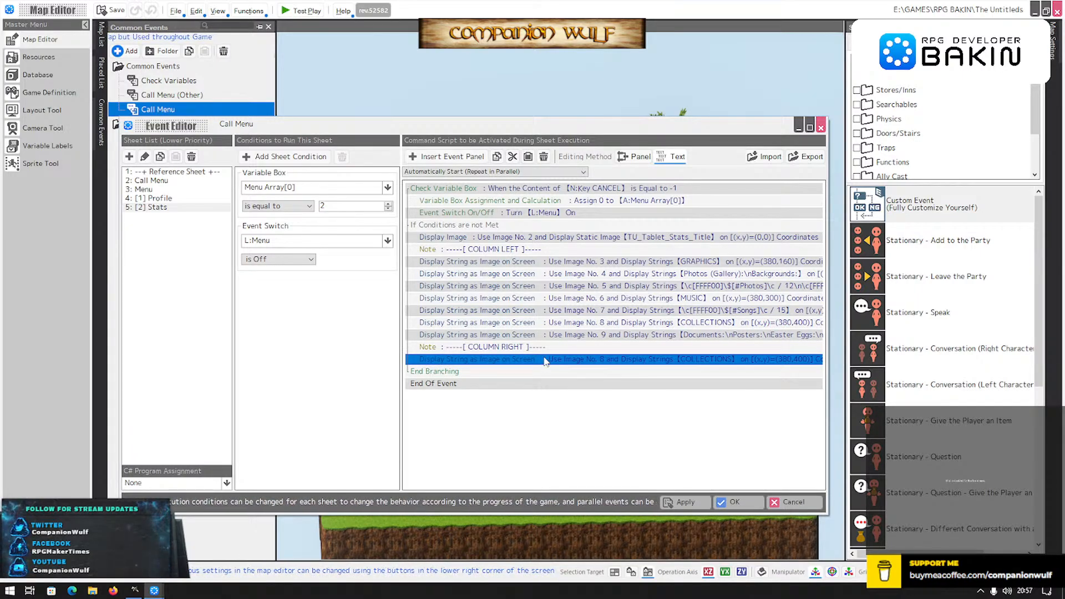
Set the copied heading's image control number to 10 and its text to GAME PROGRESS.
double_click(544, 359)
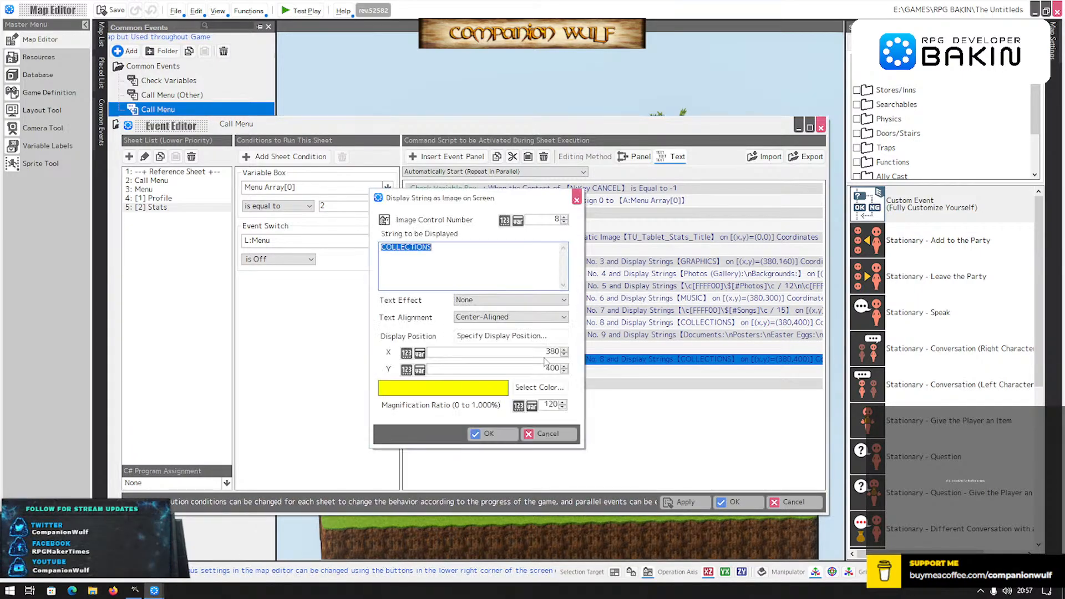
double_click(565, 217)
double_click(427, 248)
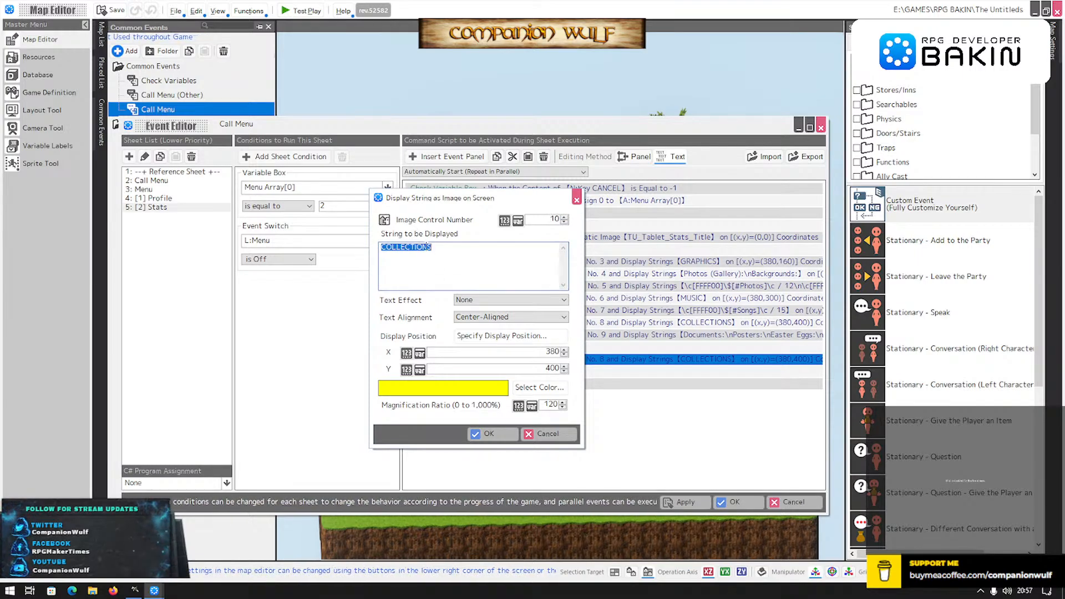
type("GAME")
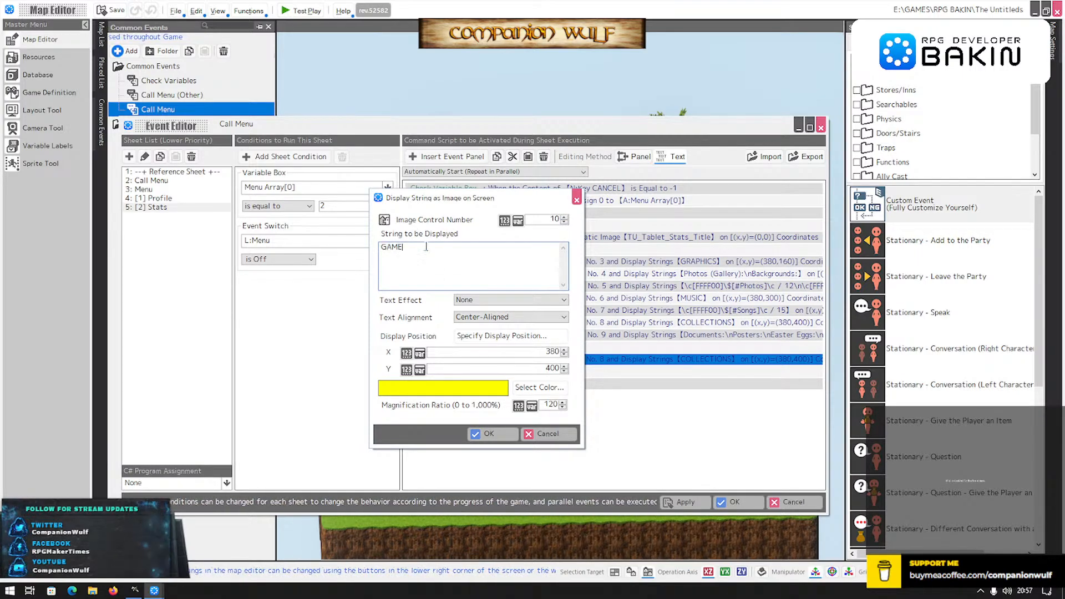
type(" PROGRESS")
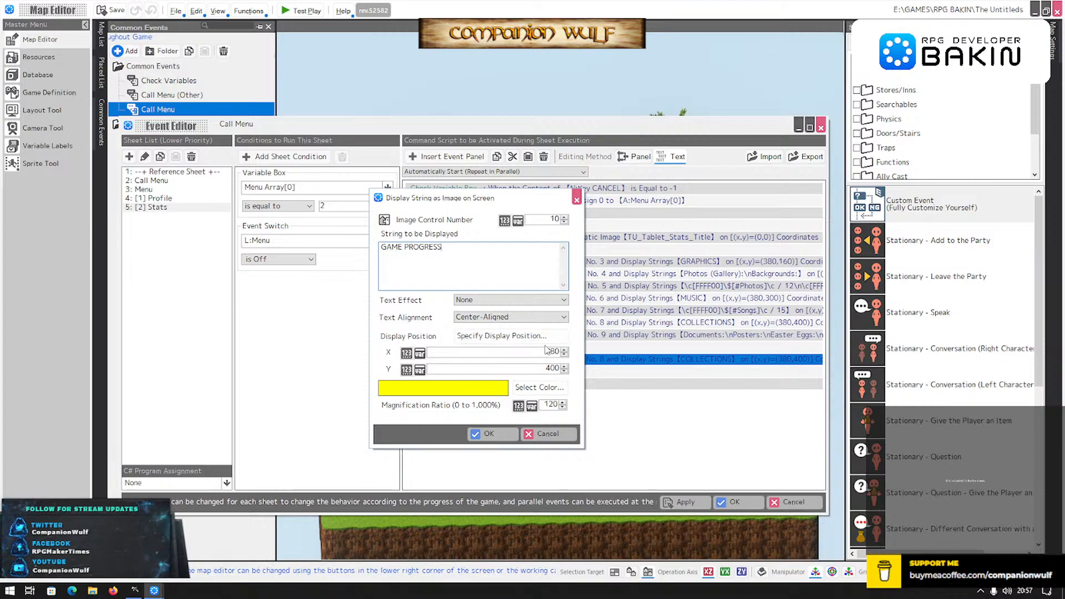
Set the GAME PROGRESS heading's display position to X 880, Y 160.
left_click_drag(546, 352, 550, 353)
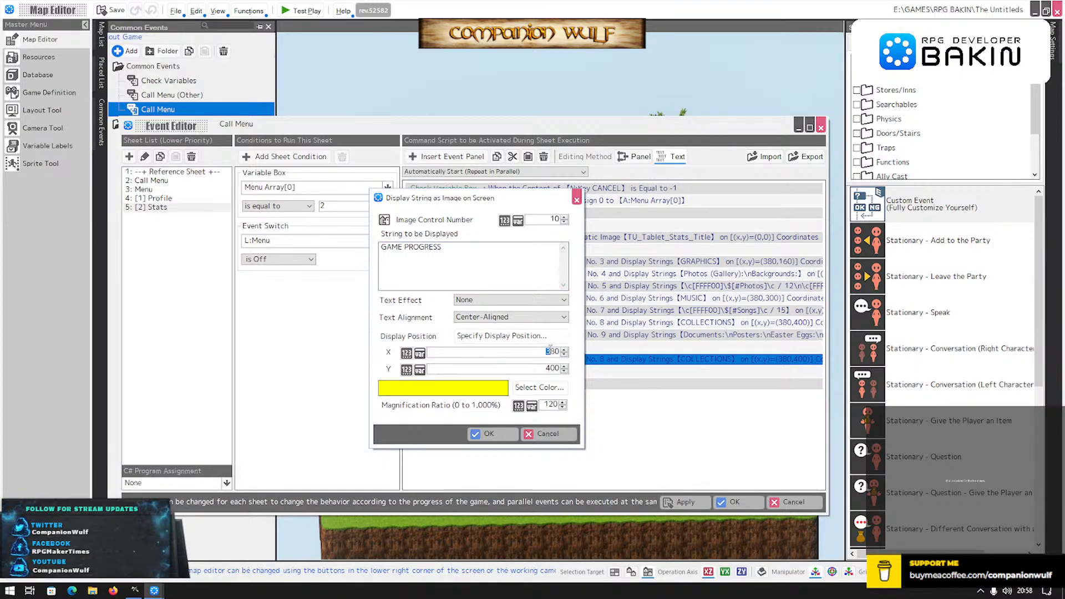
type("8")
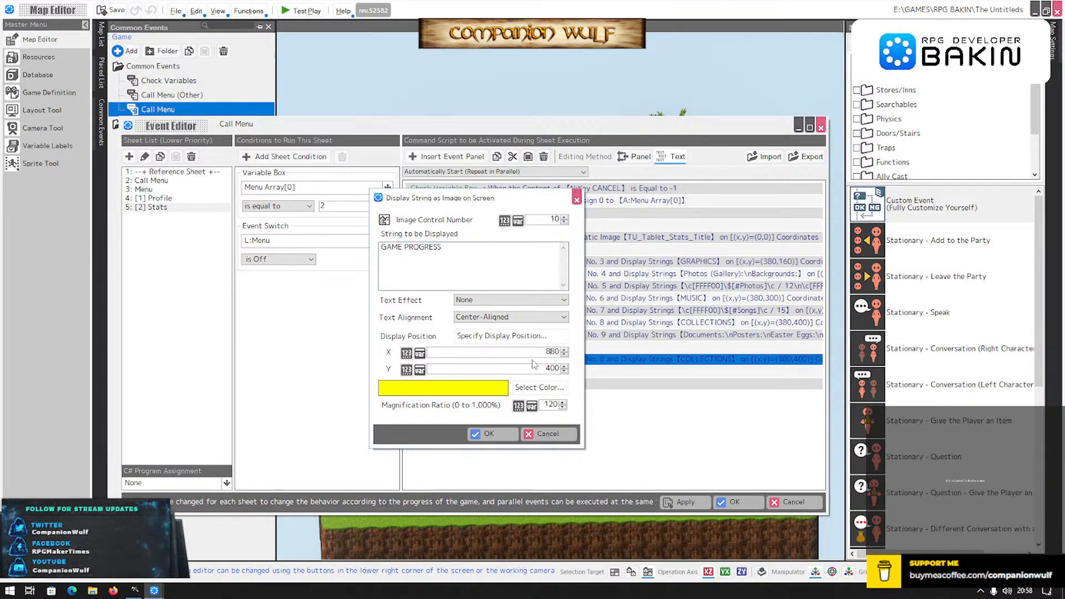
left_click_drag(544, 367, 554, 367)
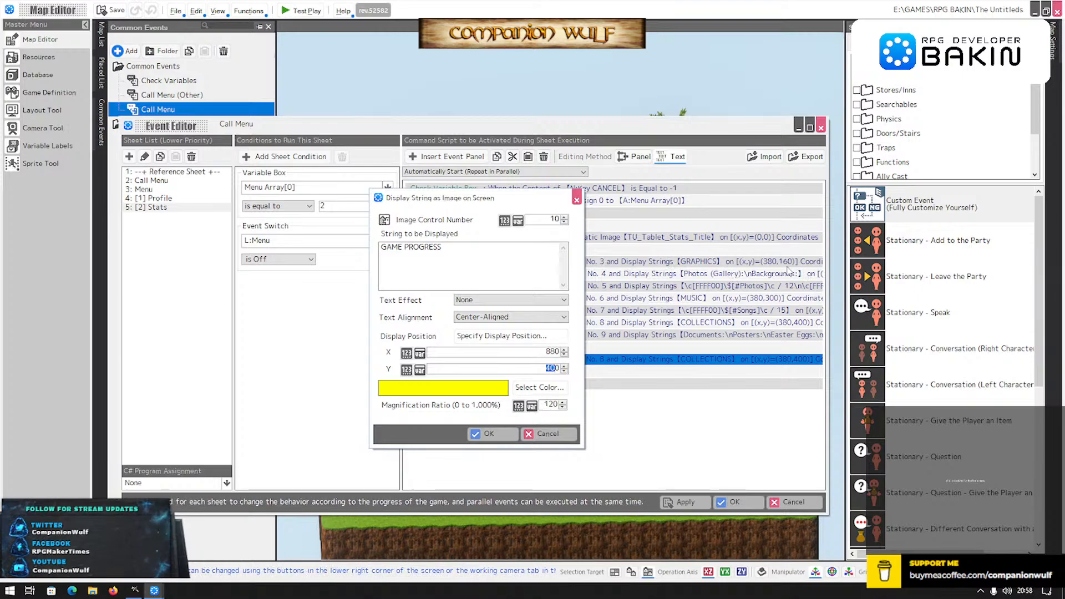
type("160")
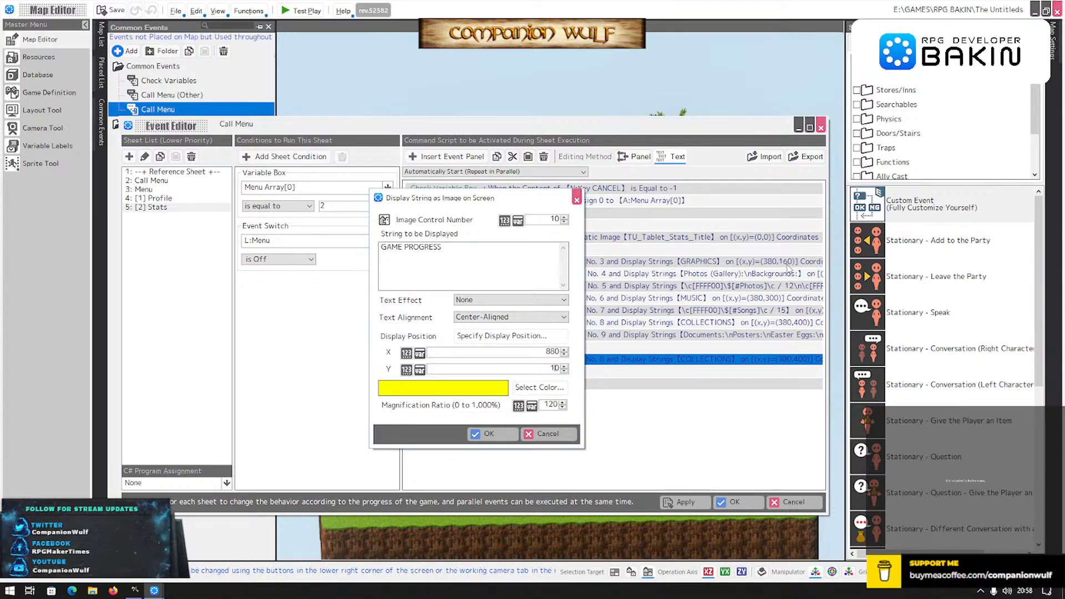
left_click(488, 433)
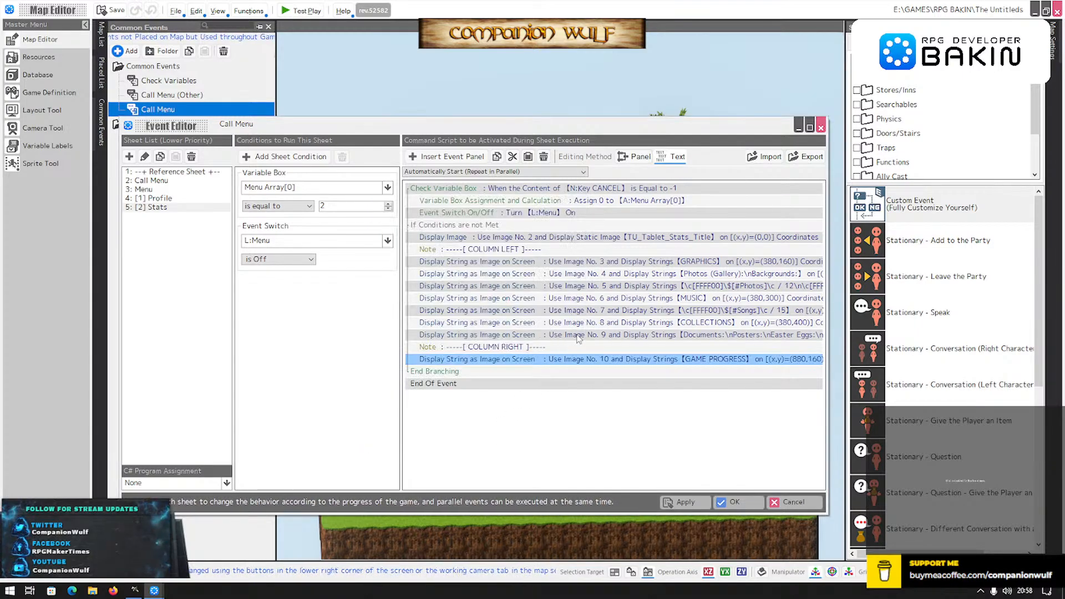
Duplicate the Documents label command below the GAME PROGRESS heading and give the copy image control number 11.
left_click(536, 334)
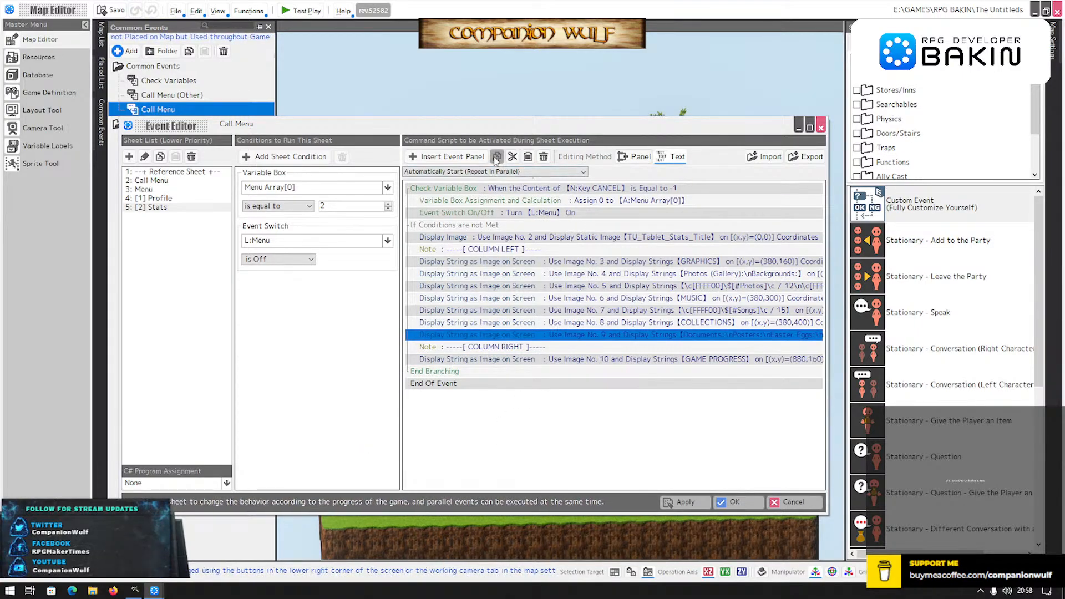
left_click(490, 371)
left_click(528, 158)
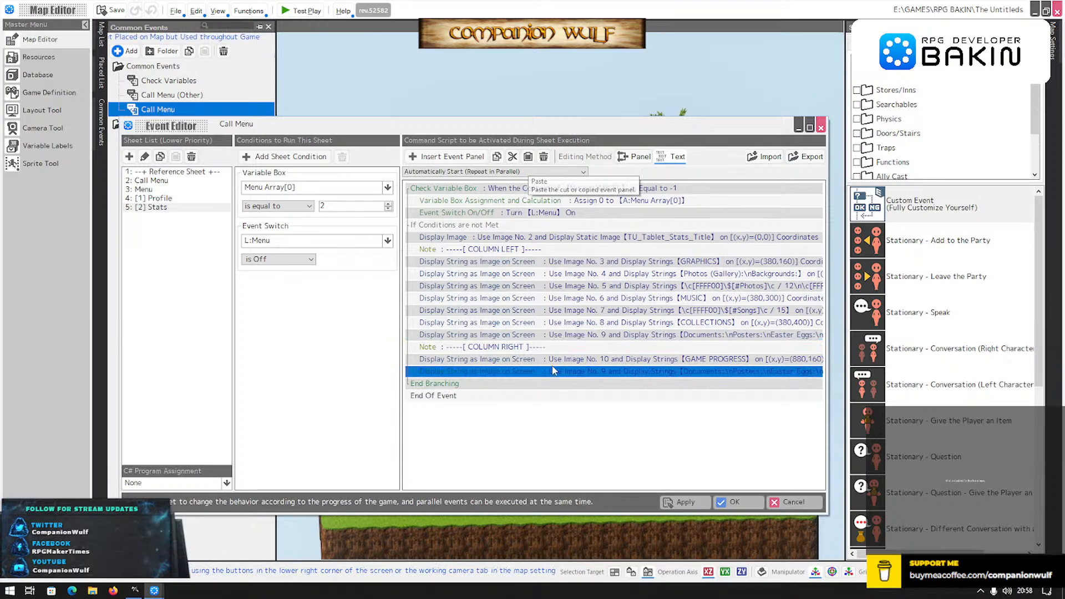
double_click(612, 371)
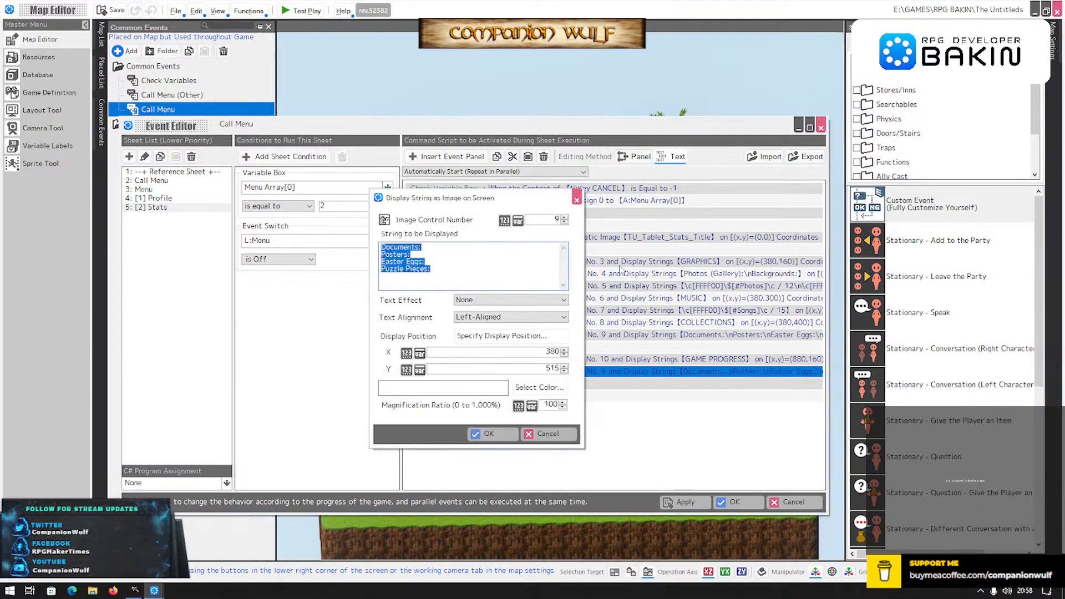
left_click(564, 217)
left_click(564, 217)
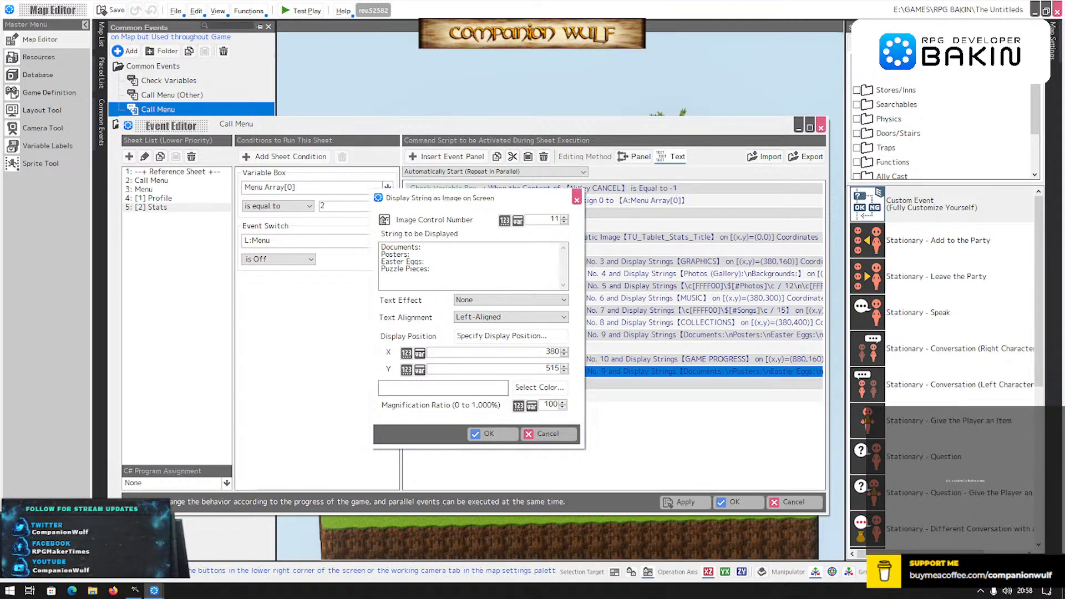
Replace the copied labels with Achievements:, Trophies:, Secrets:, Chapters:, a blank line and Game Completion:, each on its own line.
left_click(472, 274)
key("ctrl+a")
type("A")
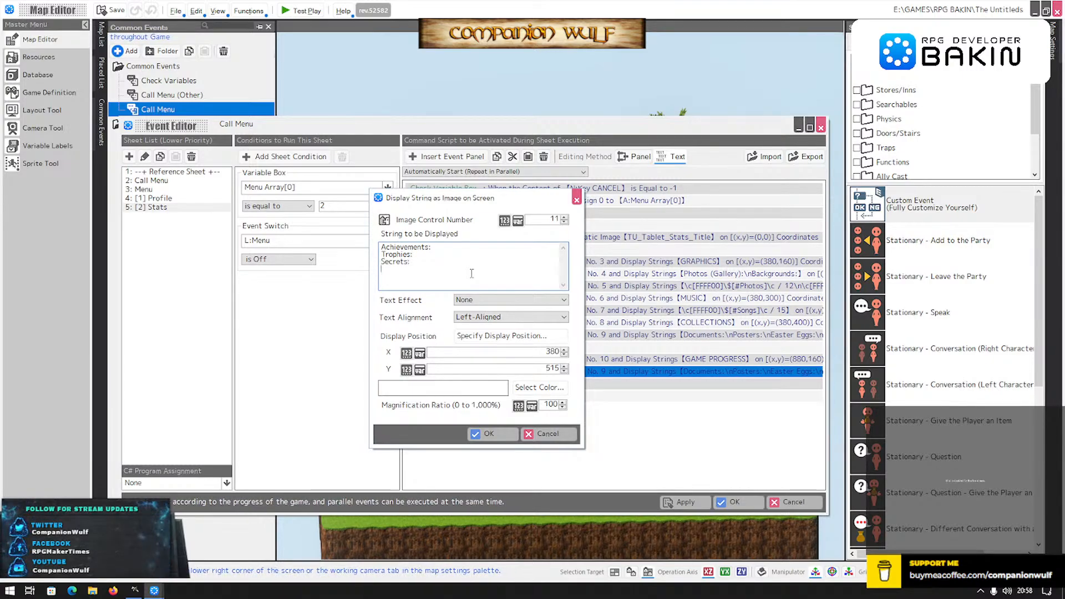
type("ers:")
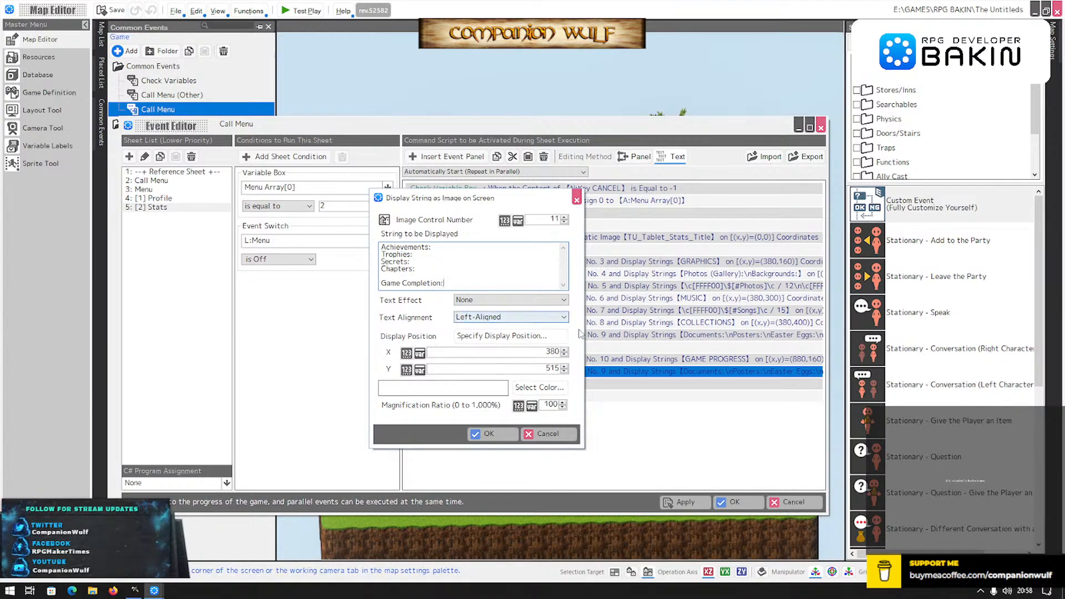
Set the game progress labels' display position to X 600, Y 200 and save the Call Menu event.
left_click_drag(548, 352, 553, 353)
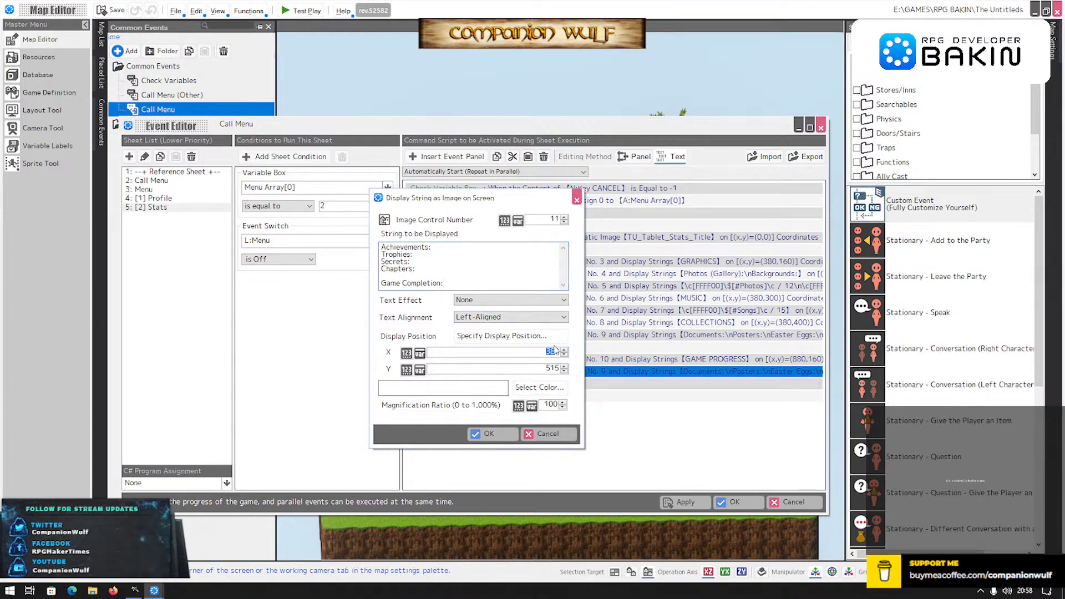
type("6")
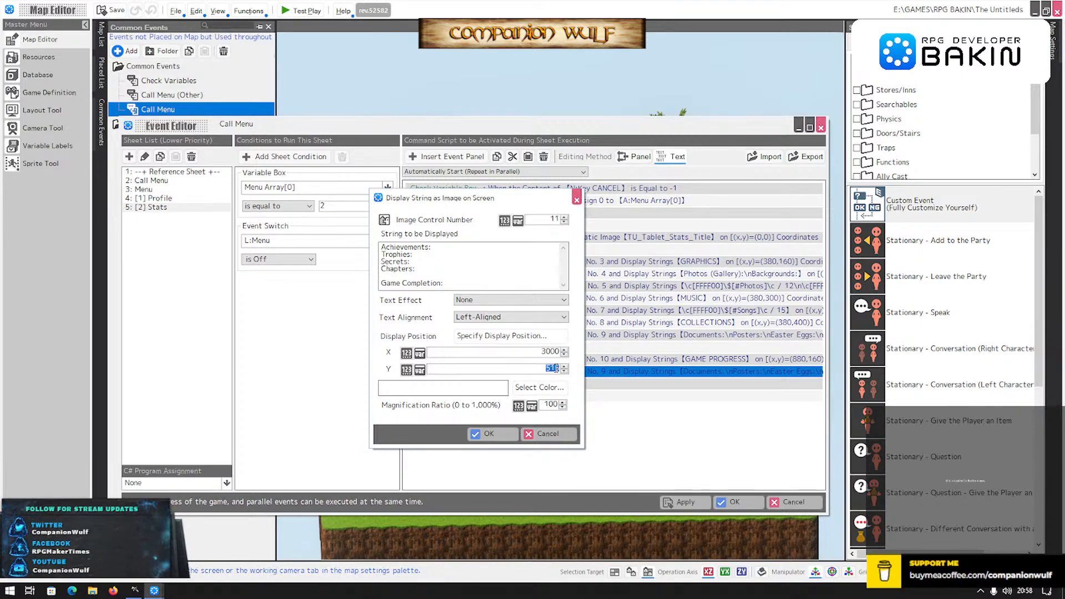
type("200")
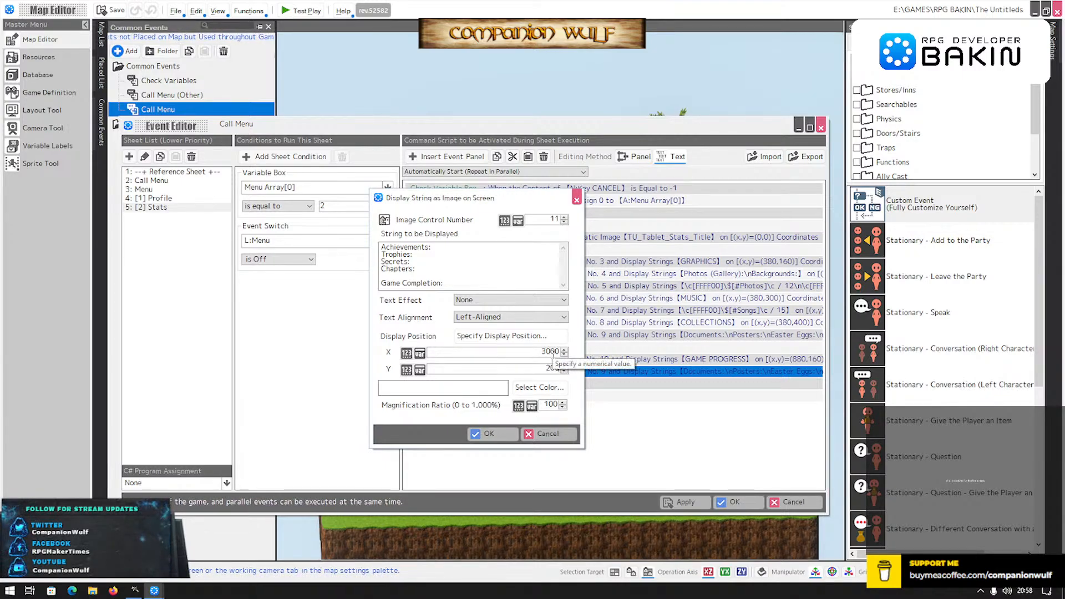
double_click(552, 351)
type("6")
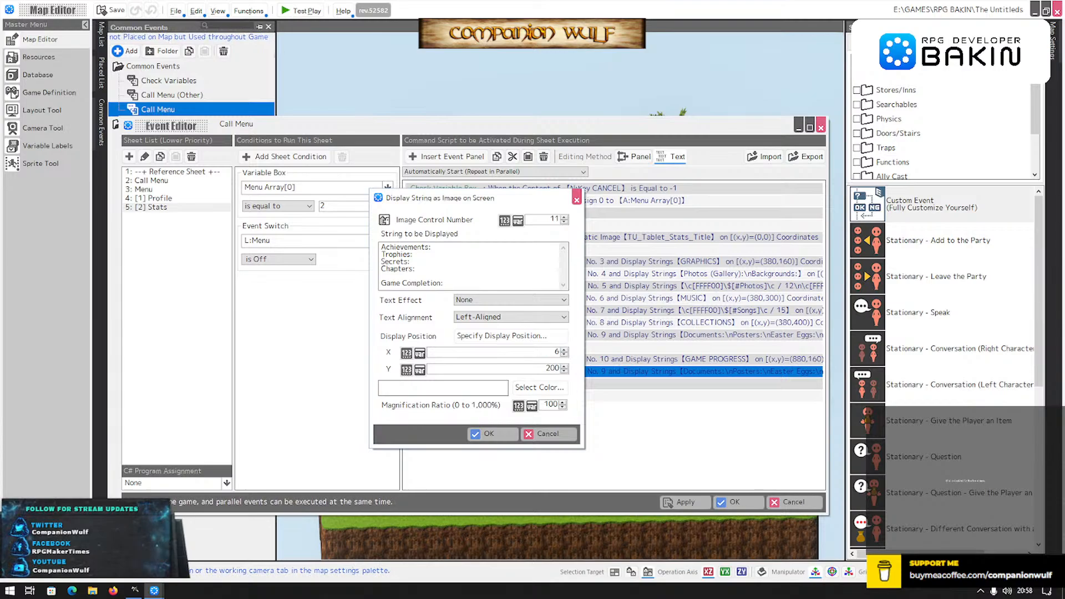
type("00")
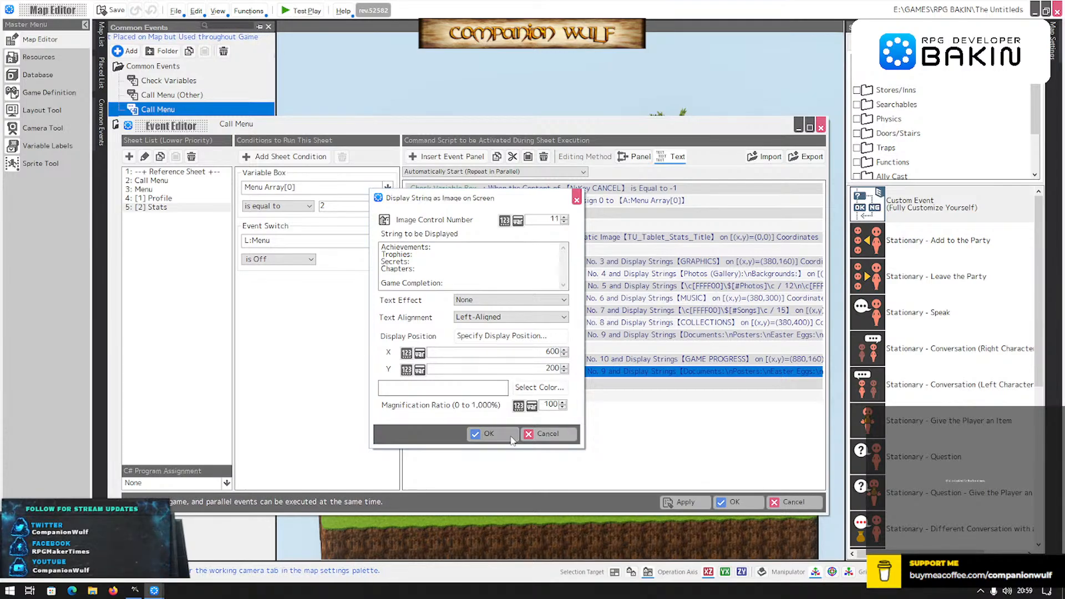
left_click(483, 433)
left_click(730, 501)
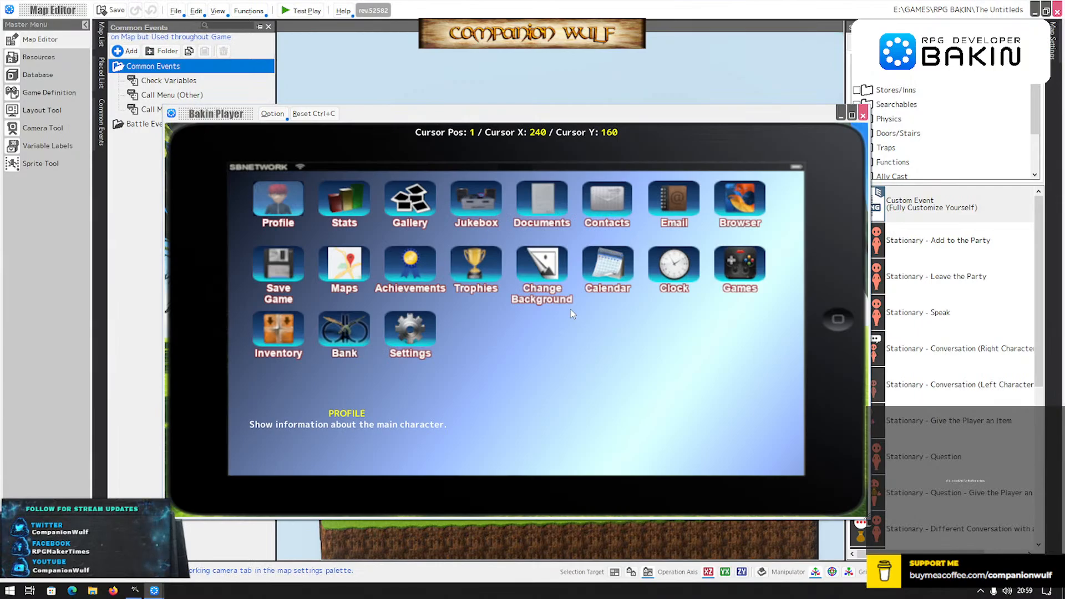
Check the Stats page layout in the test play and what remains on screen after leaving it, then close the player.
key("Right")
key("Return")
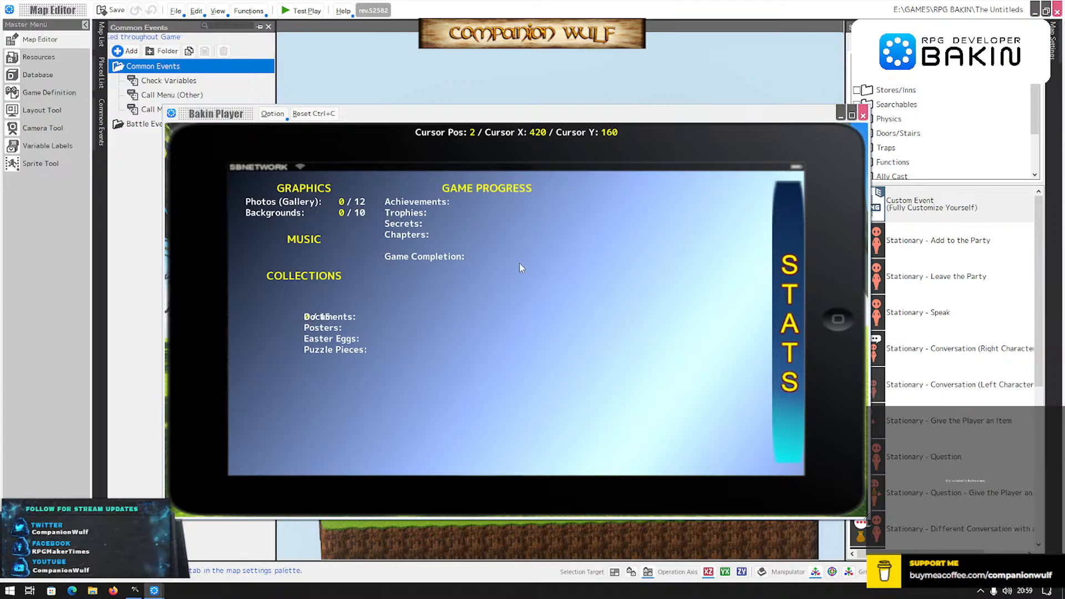
key("Escape")
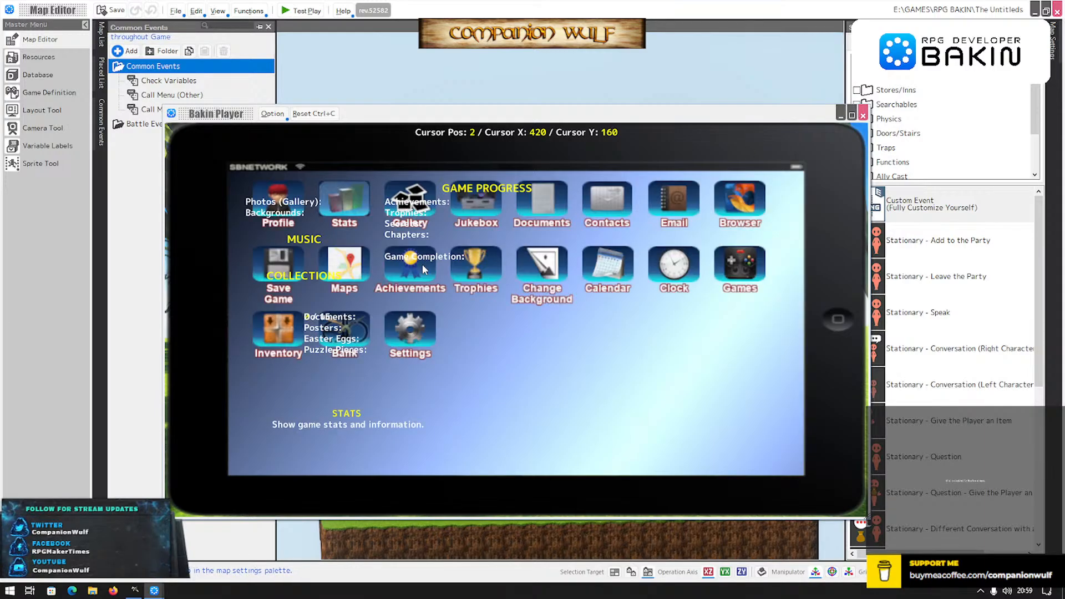
key("Escape")
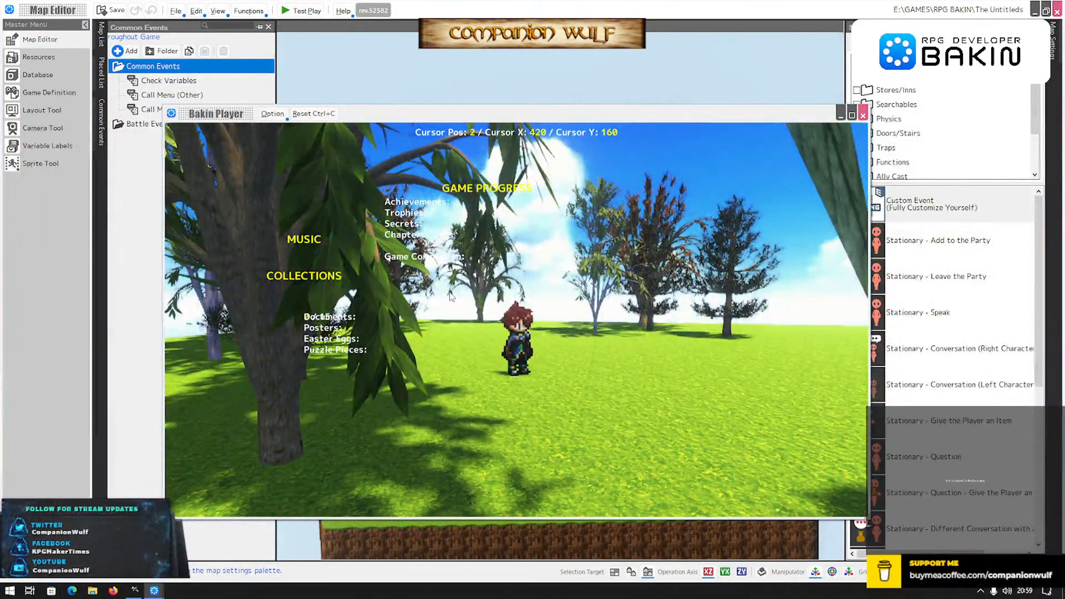
key("Escape")
key("Right")
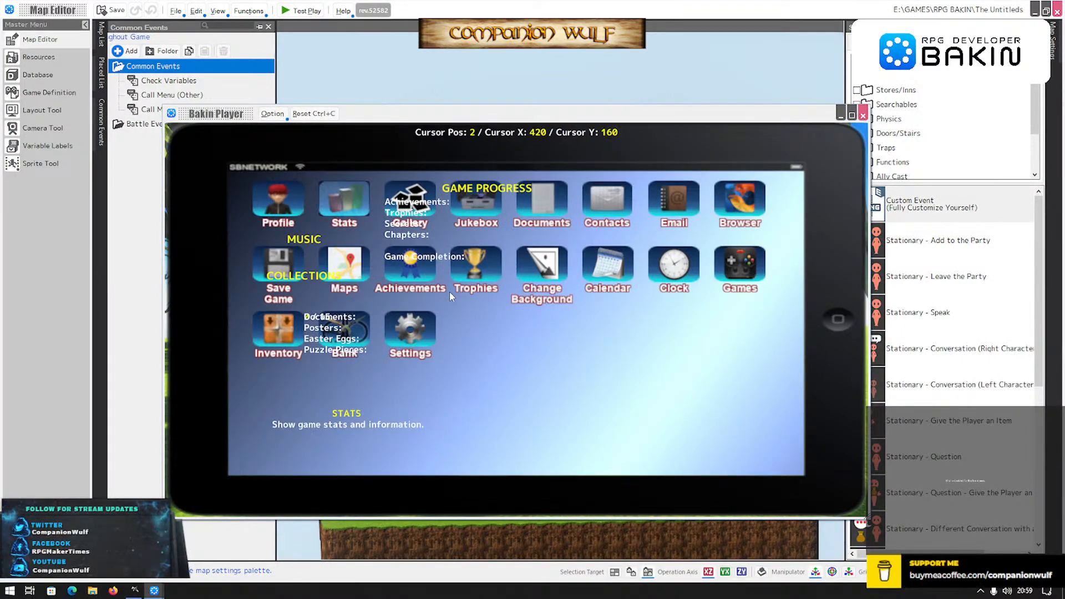
key("Return")
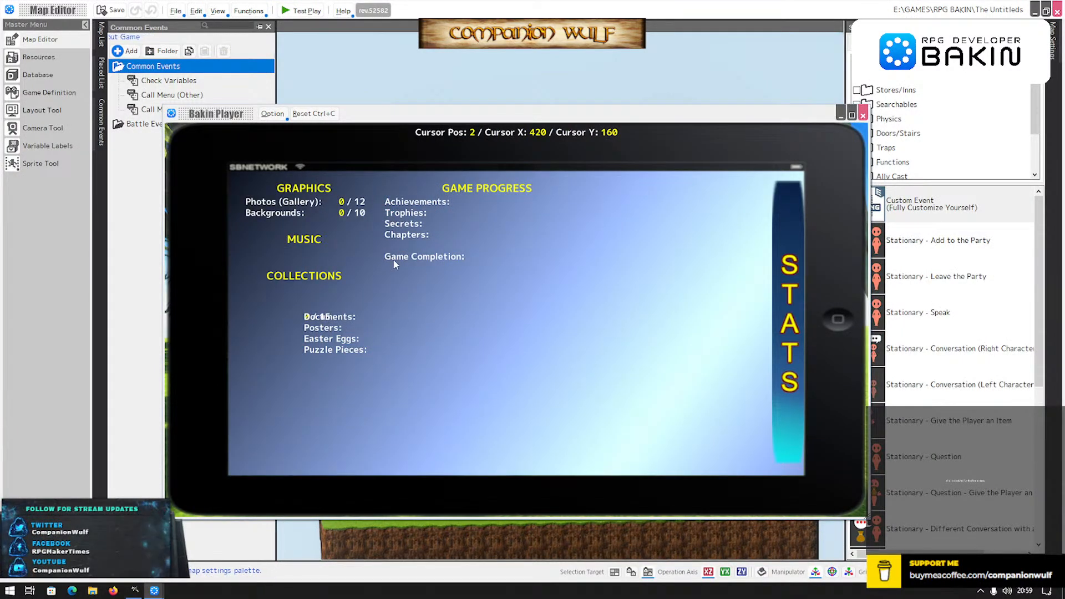
key("Escape")
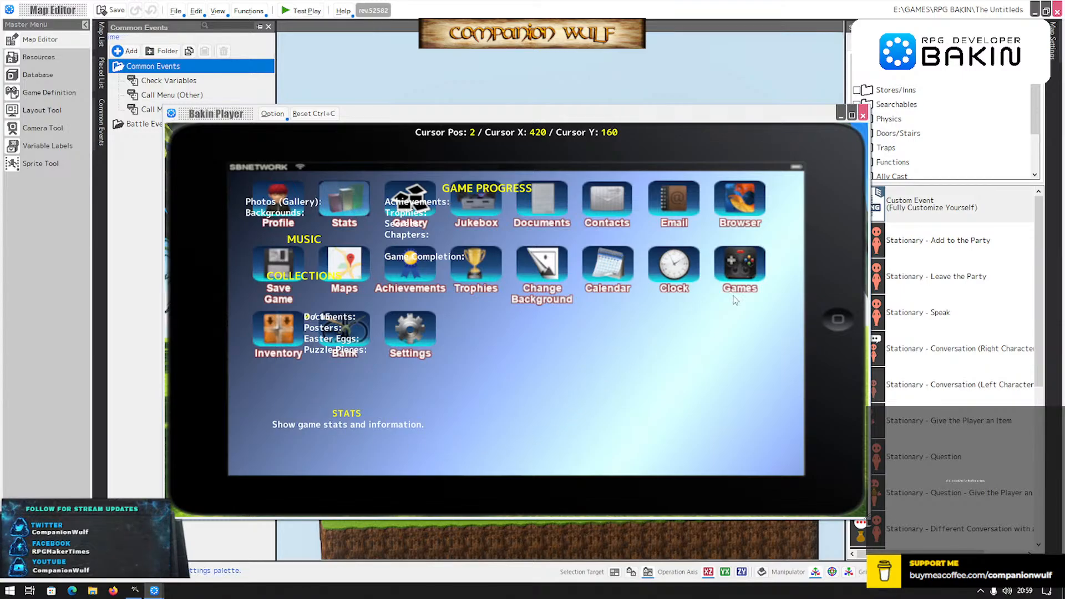
left_click(863, 115)
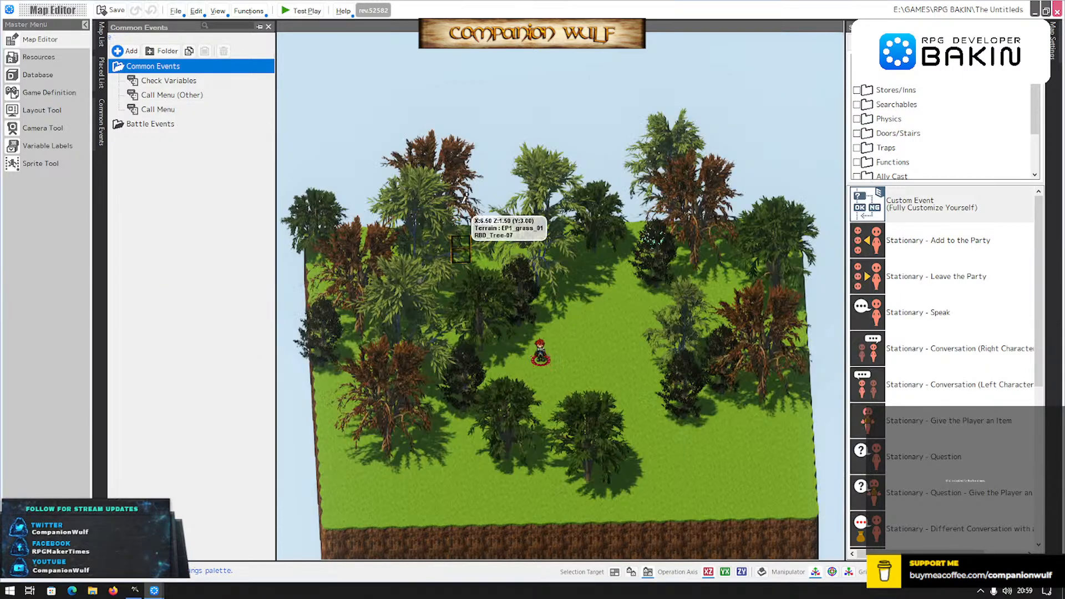
Reopen the Call Menu common event at its [2] Stats sheet.
left_click(152, 110)
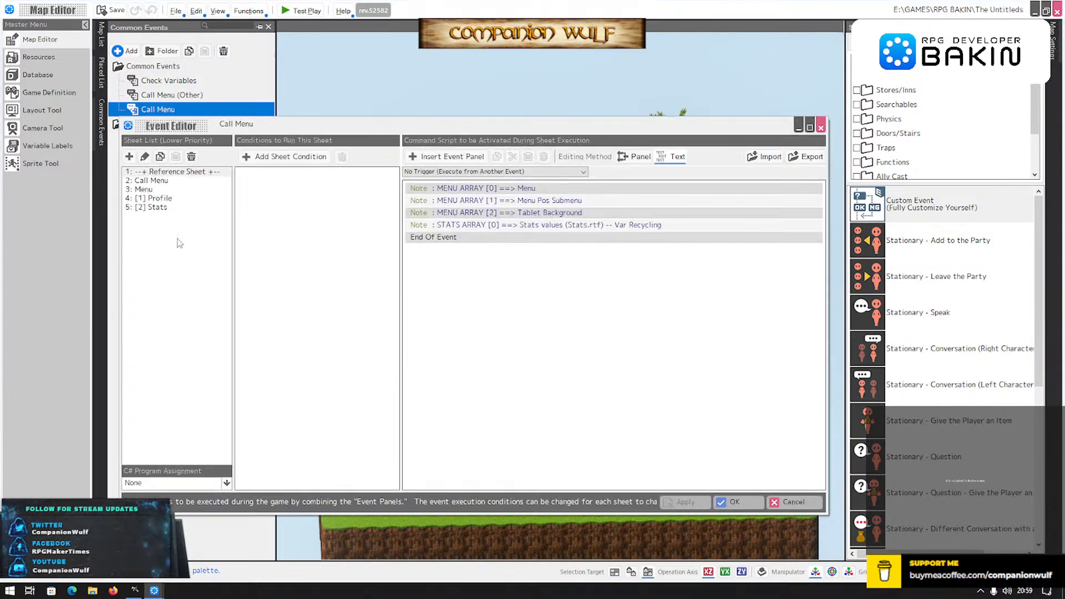
left_click(150, 207)
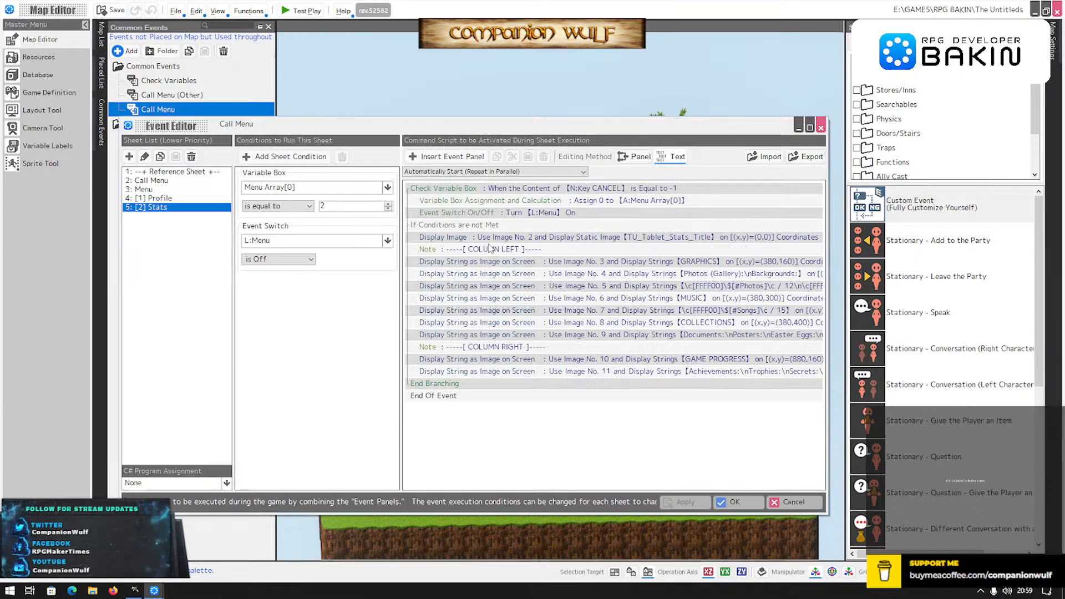
Review the Delete Image commands on the [1] Profile sheet and return to the [2] Stats sheet.
left_click(159, 200)
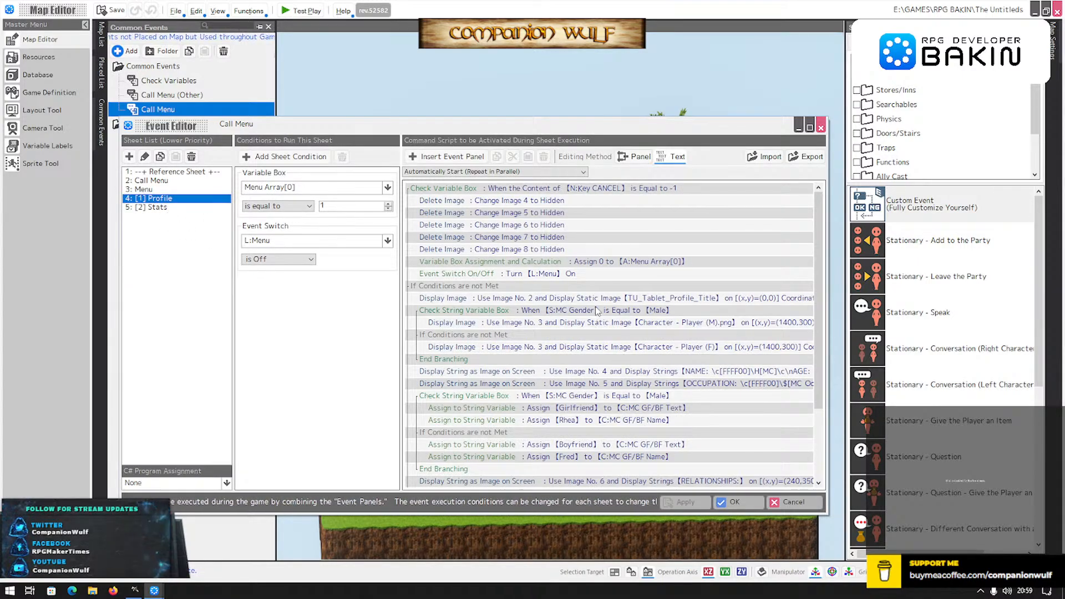
scroll(596, 311, "down", 1)
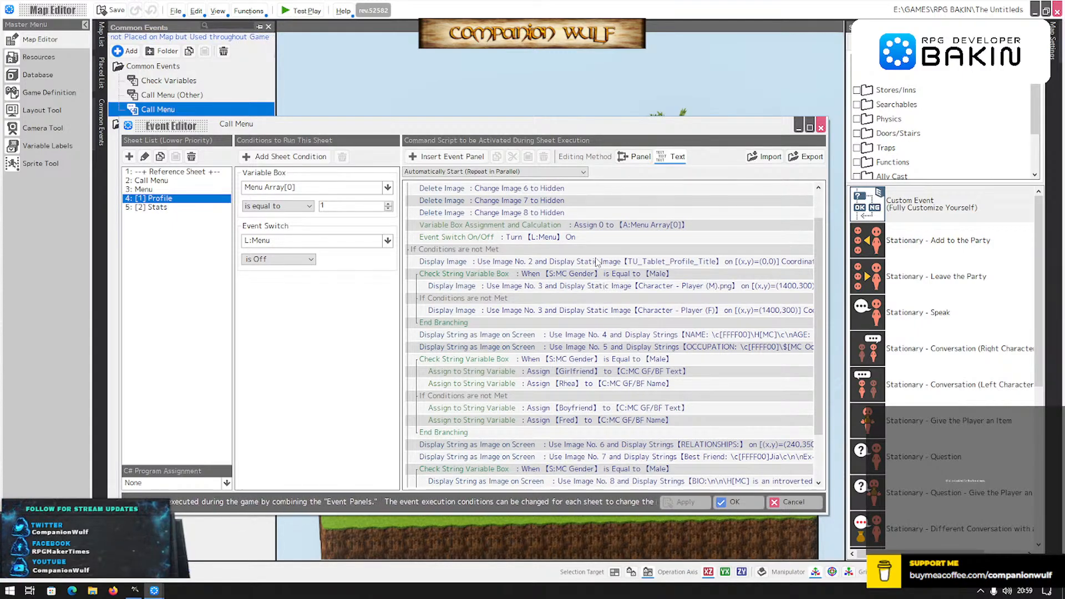
left_click(153, 206)
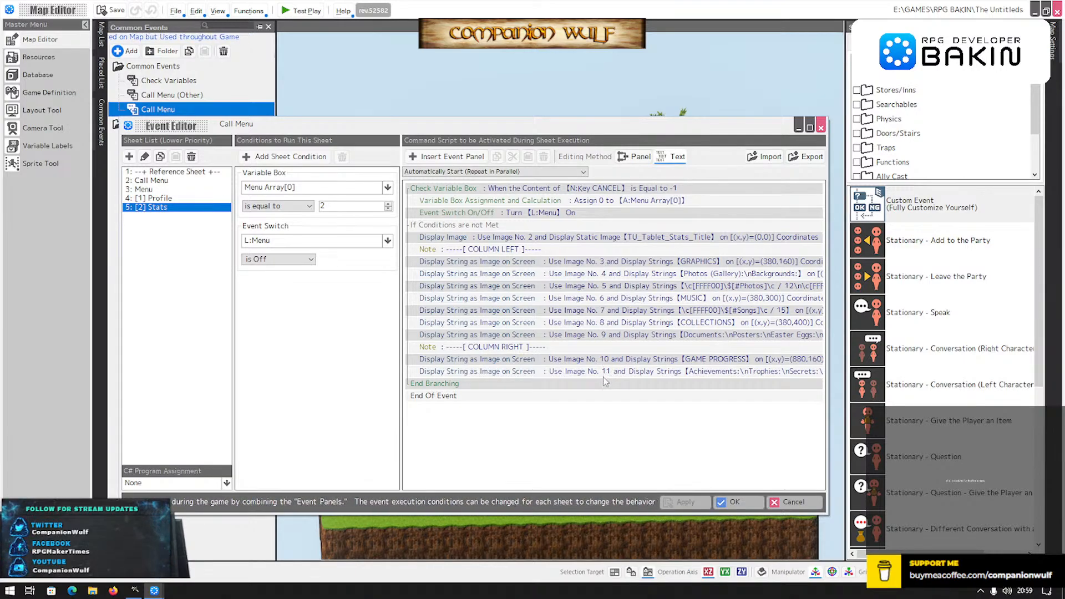
Start a variable box assignment in the Key CANCEL branch and create a new array variable named Menu Image for it.
left_click(469, 201)
left_click(447, 156)
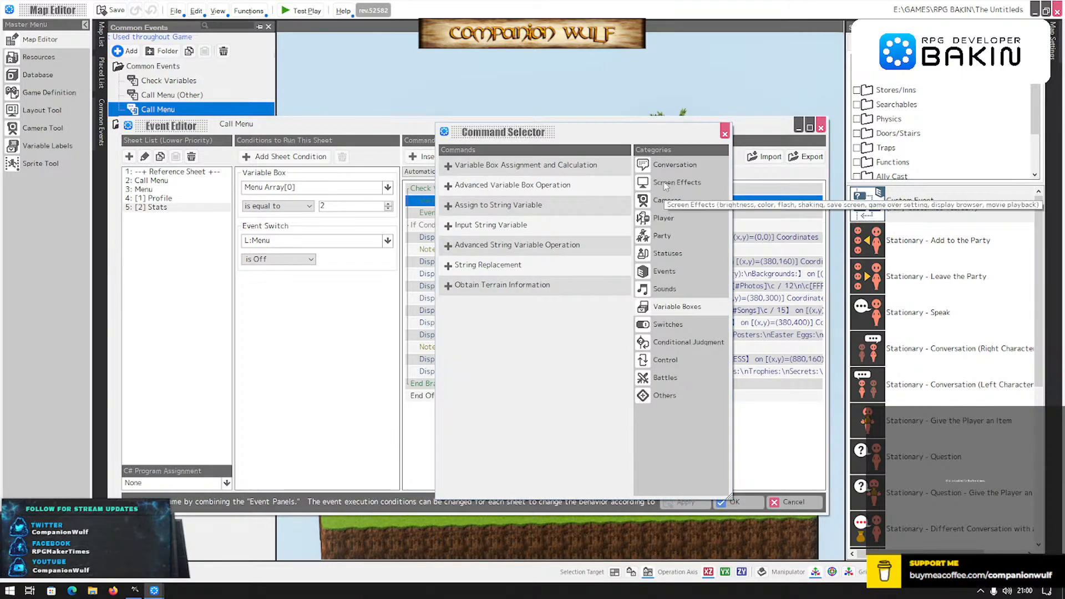
left_click(665, 185)
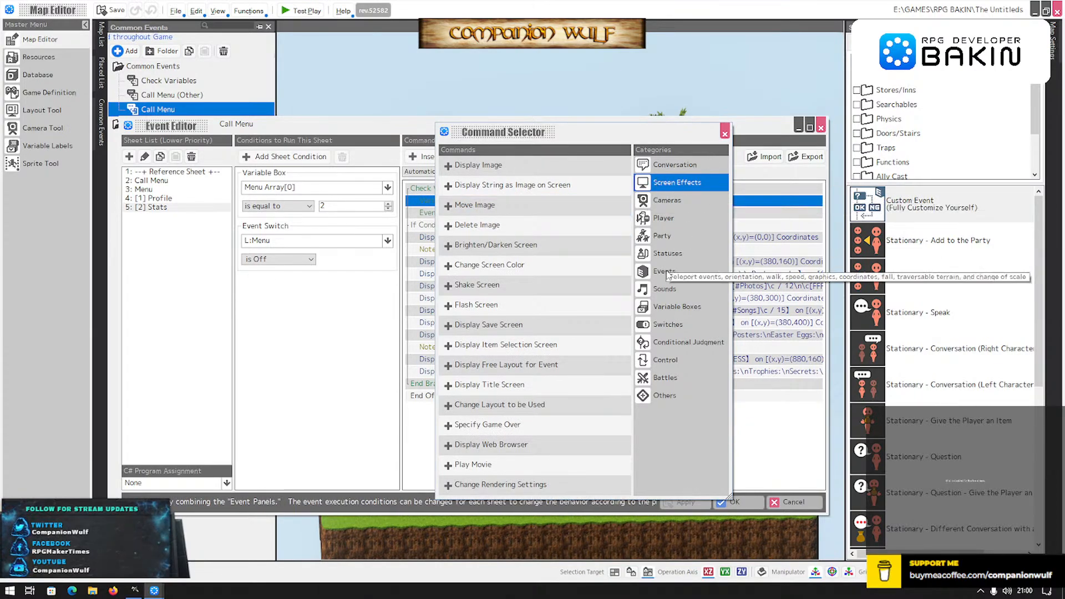
left_click(652, 312)
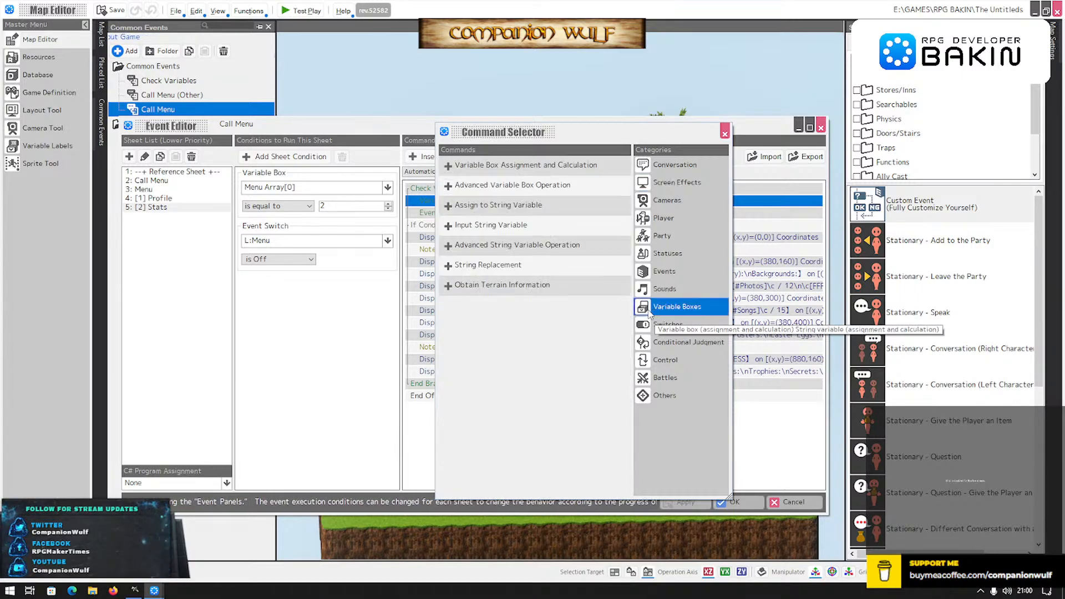
left_click(530, 168)
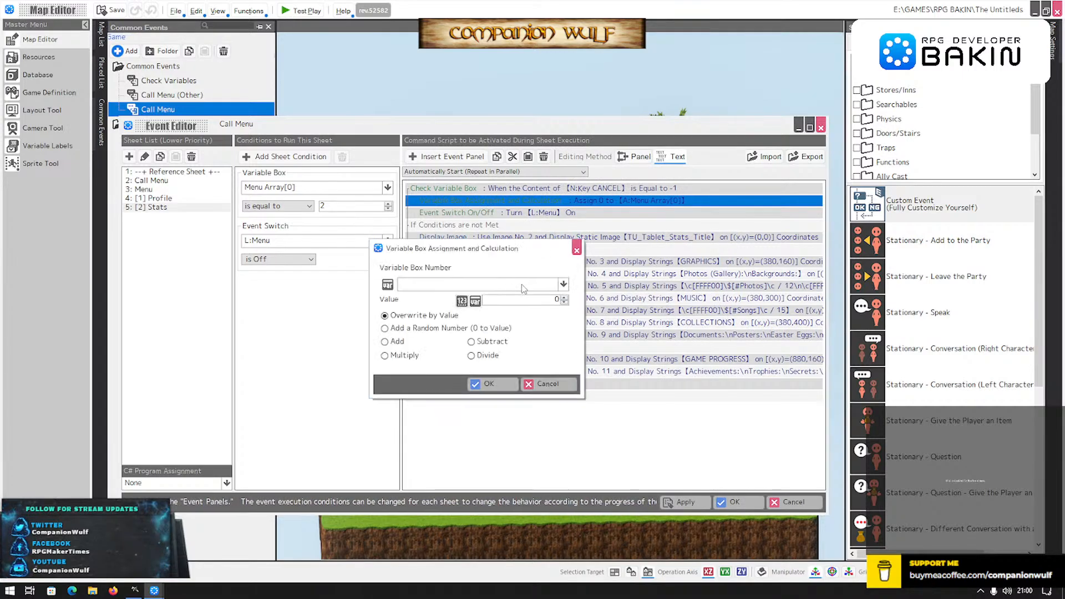
left_click(521, 284)
left_click(532, 319)
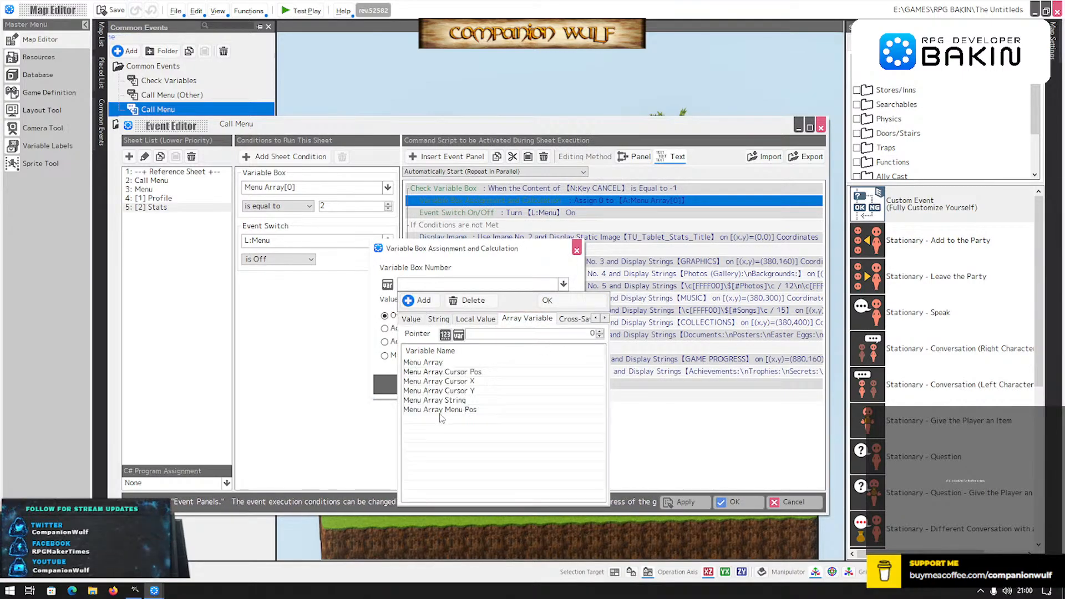
left_click(417, 300)
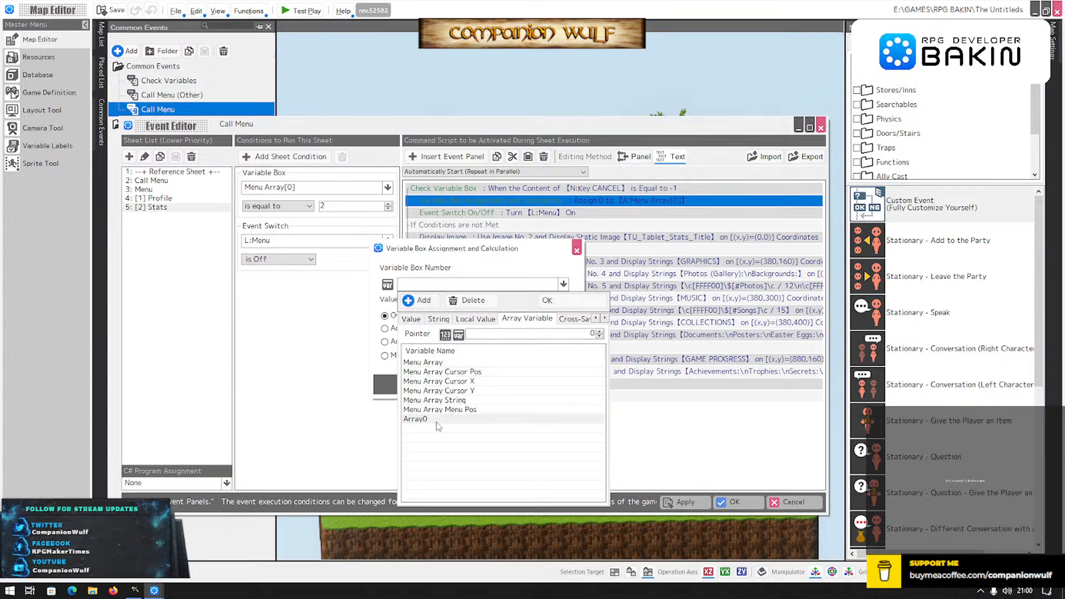
double_click(427, 419)
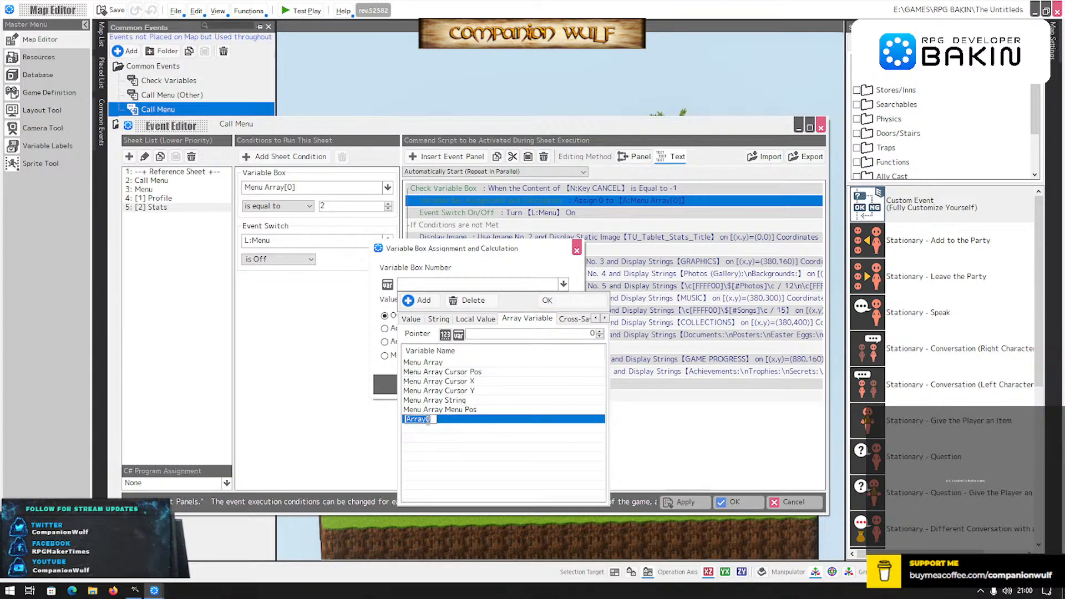
type("Menu Ima")
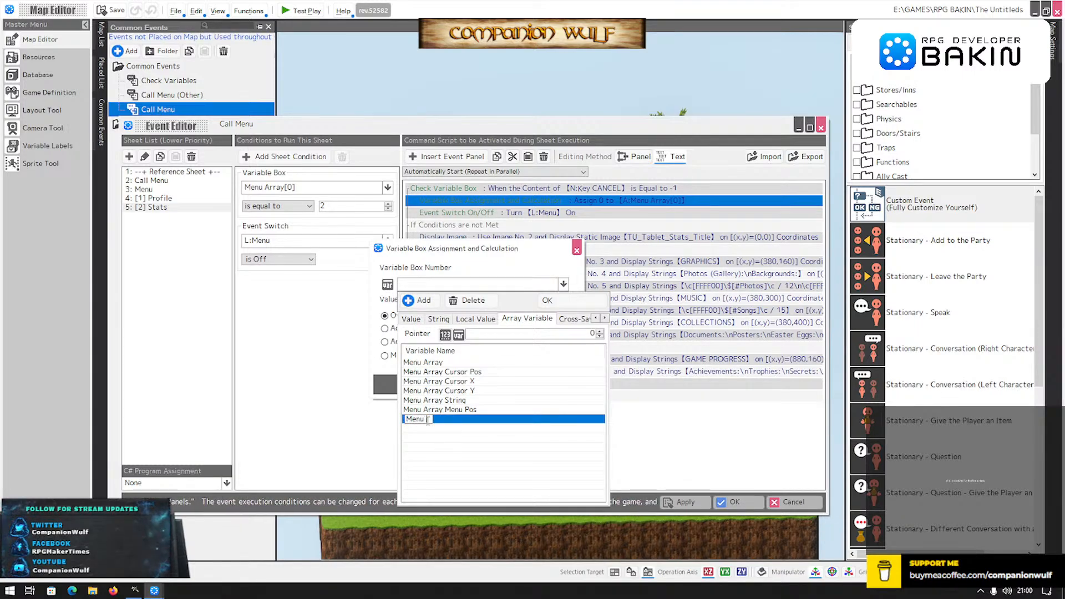
type("ge")
key("Return")
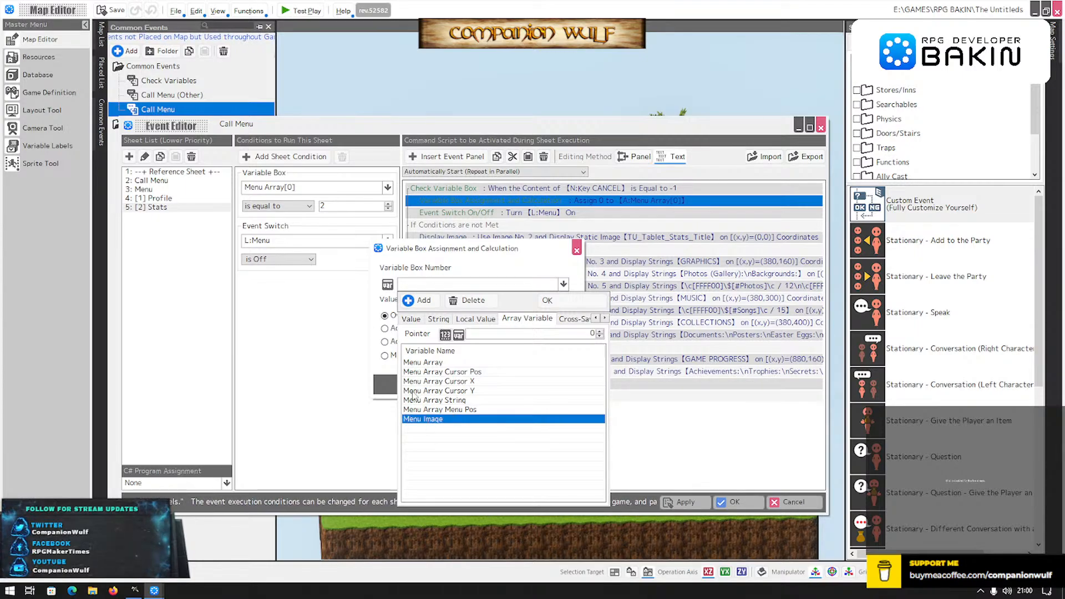
double_click(432, 419)
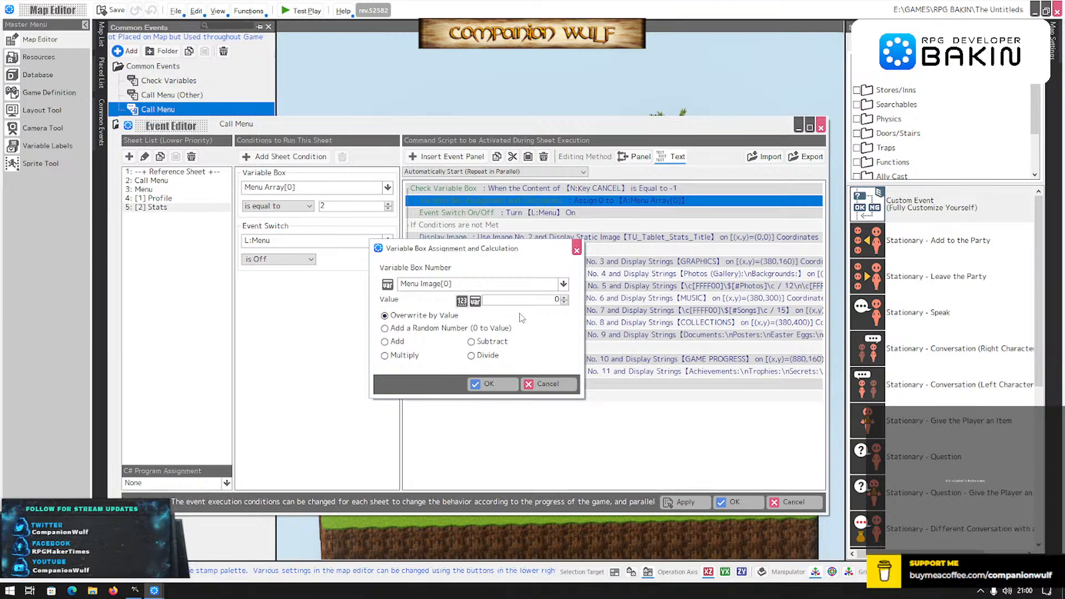
left_click(546, 384)
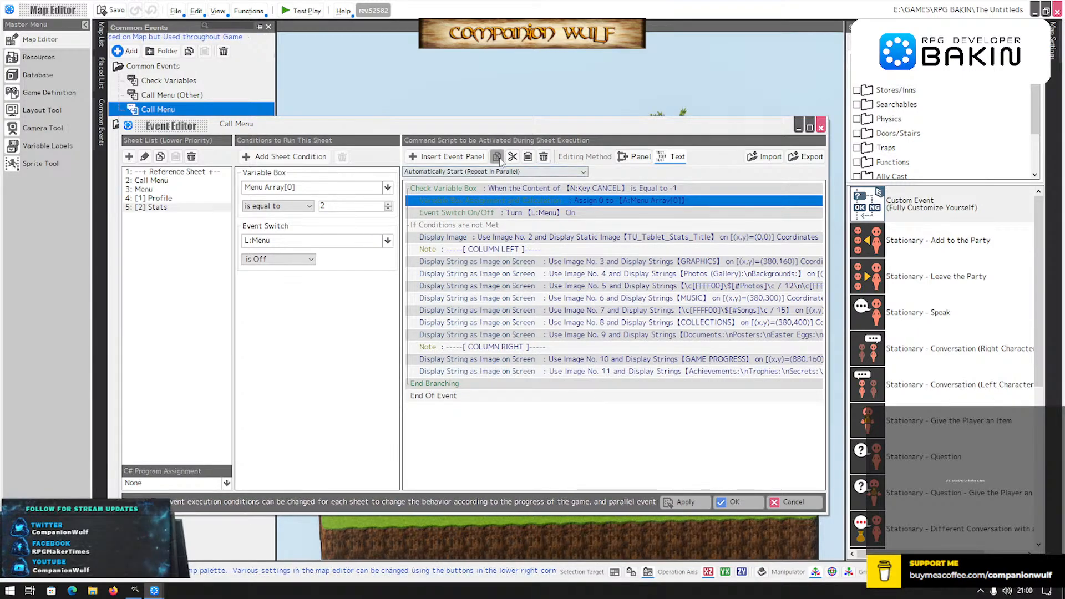
left_click(470, 157)
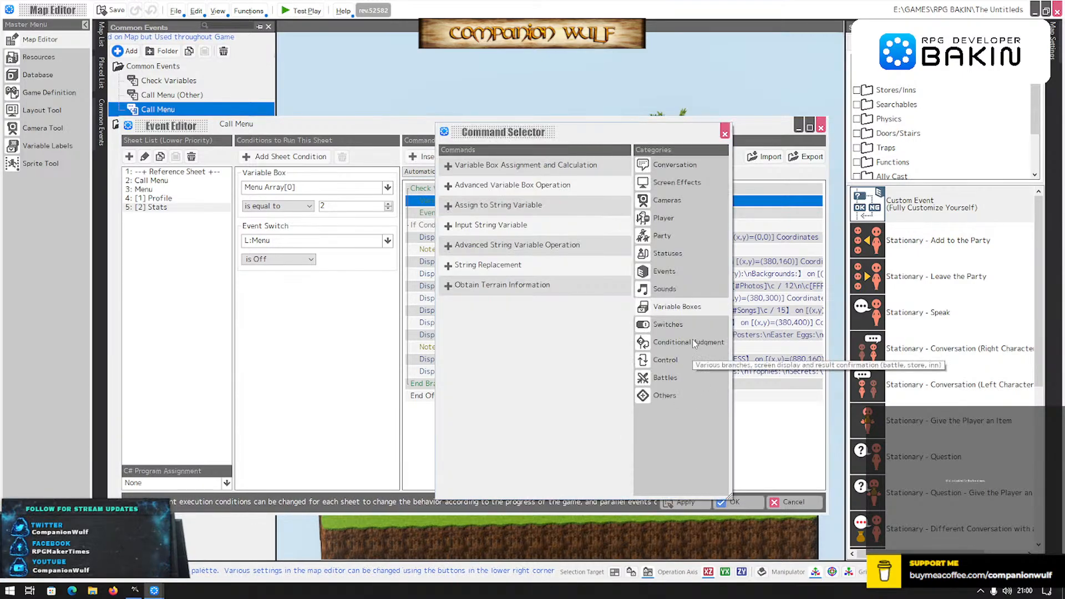
left_click(724, 132)
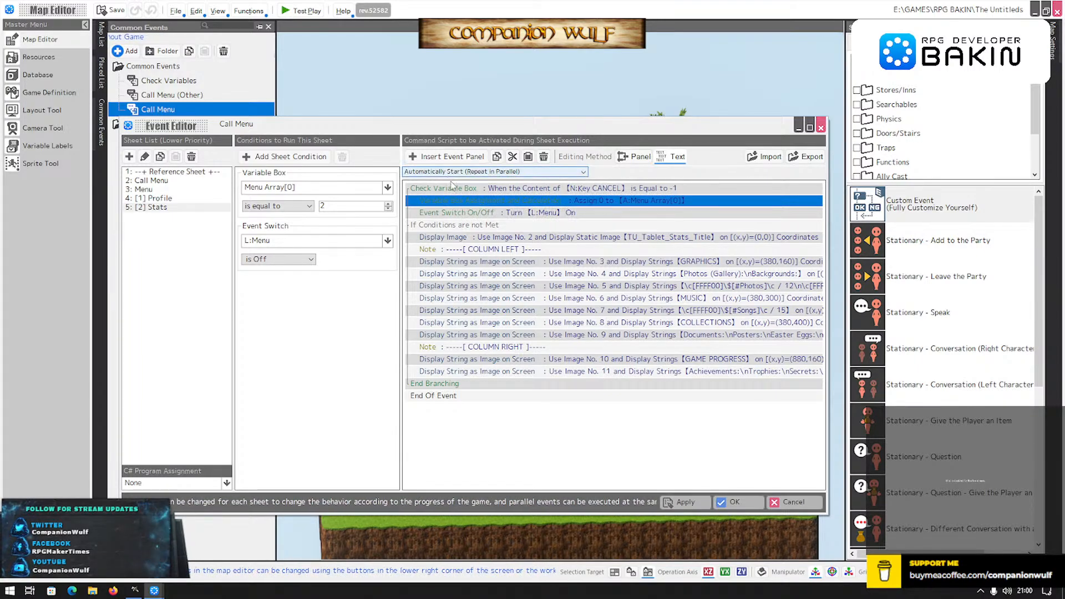
Insert a Variable Box Assignment and Calculation command that overwrites Menu Image[0] with 2 in the Key CANCEL branch.
left_click(447, 156)
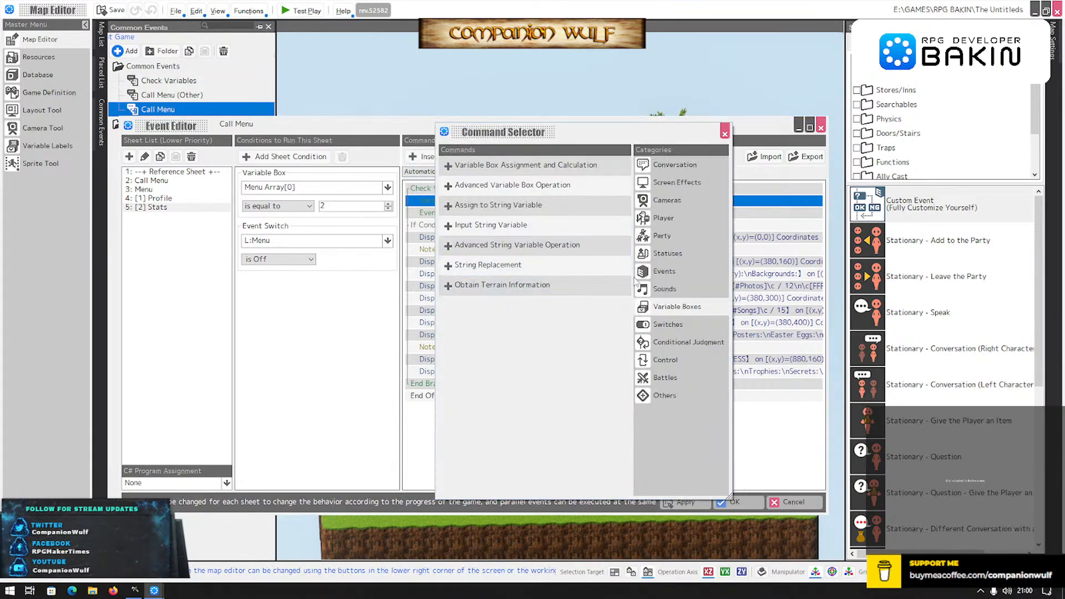
left_click(656, 310)
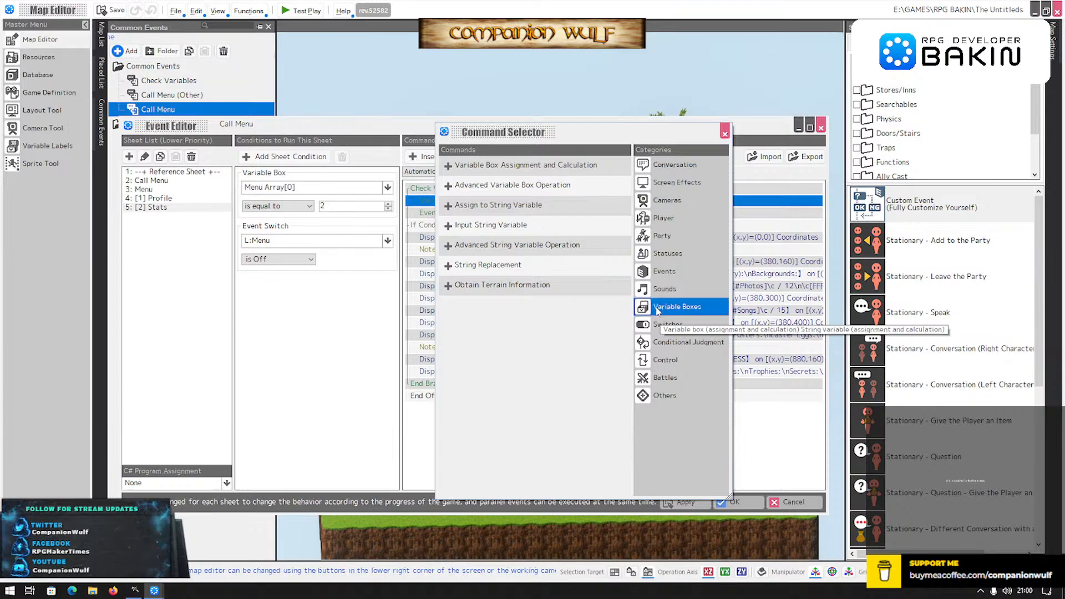
left_click(510, 166)
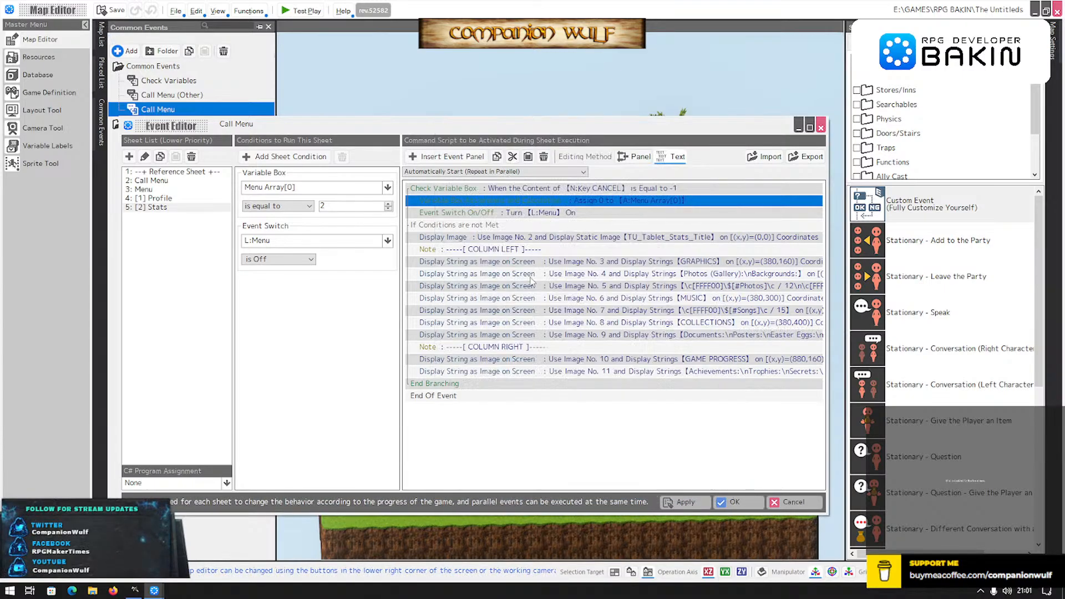
left_click(501, 287)
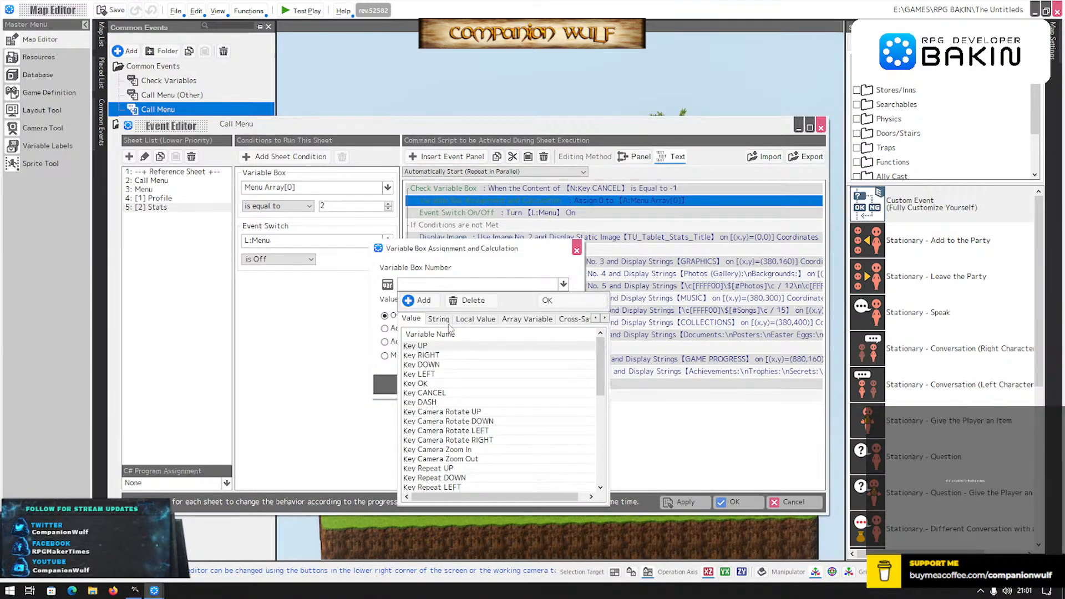
left_click(526, 319)
left_click(420, 419)
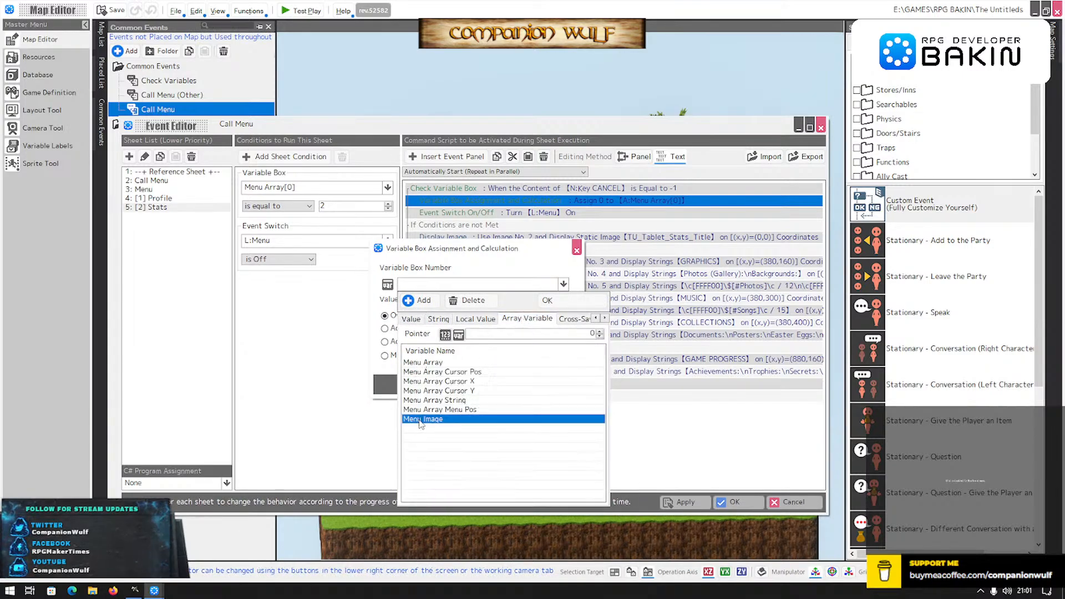
double_click(421, 419)
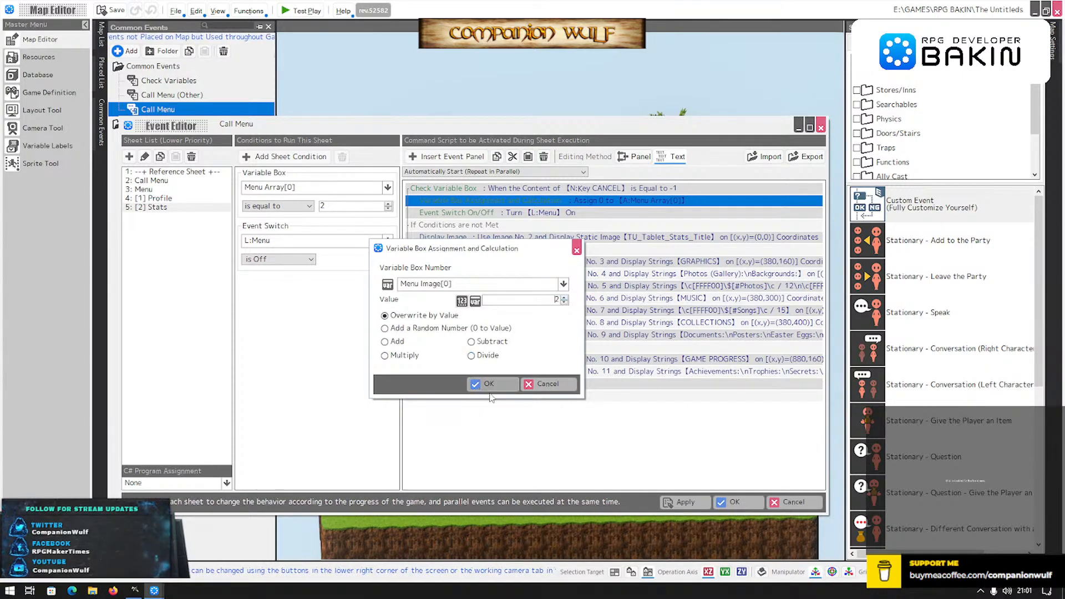
left_click(489, 385)
Move the Menu Image[0] assignment below the Menu Array[0] assignment, just above the L:Menu switch command.
left_click(508, 226)
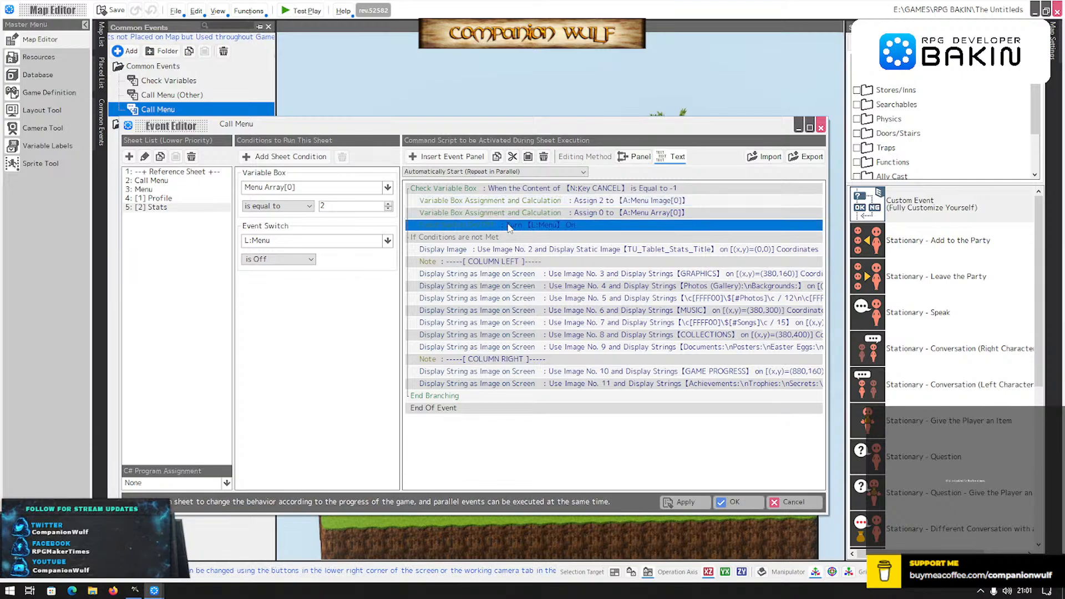
left_click(534, 201)
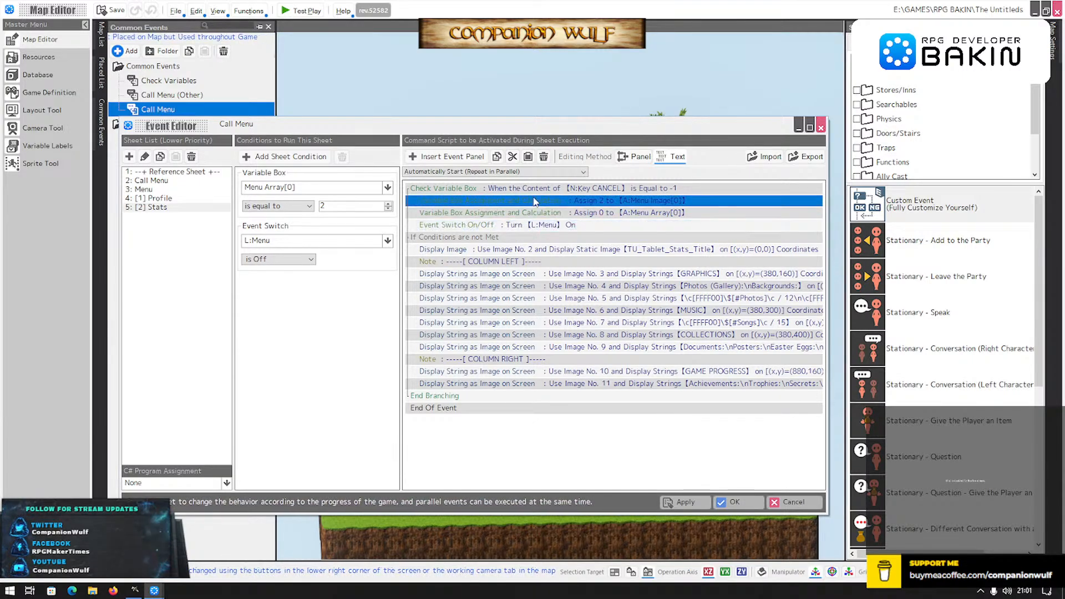
left_click(512, 157)
left_click(513, 213)
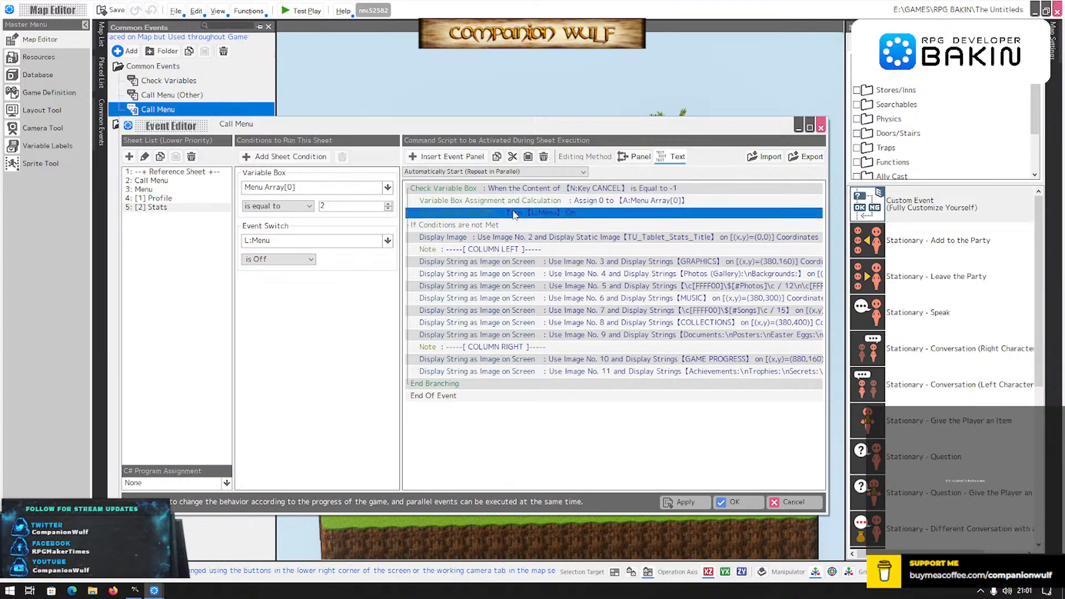
left_click(528, 157)
Insert a Check Variable Box command before the L:Menu switch command, with Menu Image[0] as the variable to compare.
left_click(534, 224)
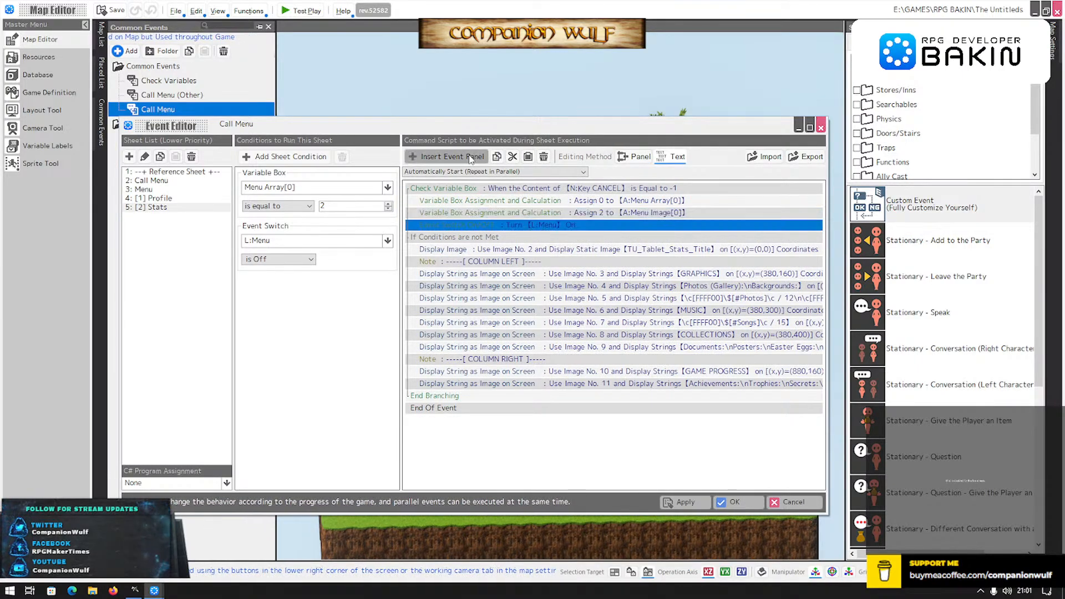
left_click(449, 157)
left_click(687, 342)
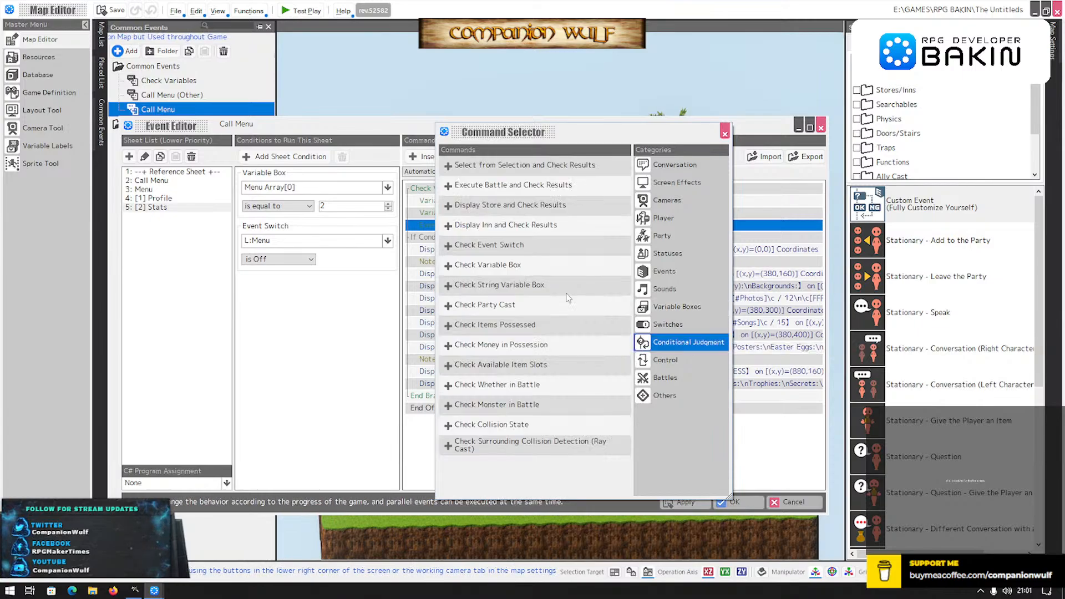
left_click(508, 265)
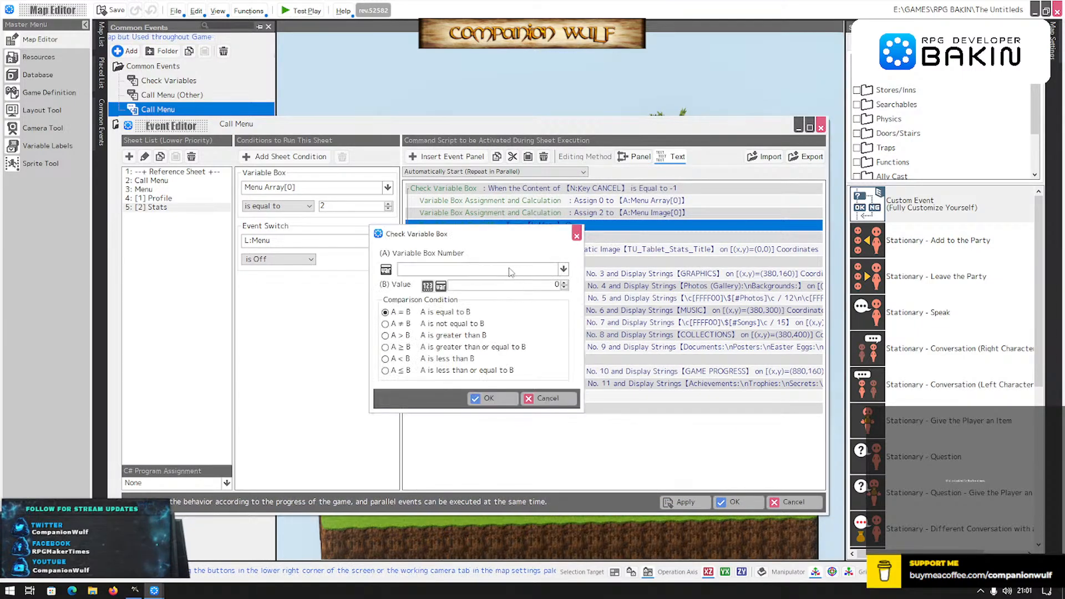
left_click(509, 270)
left_click(527, 304)
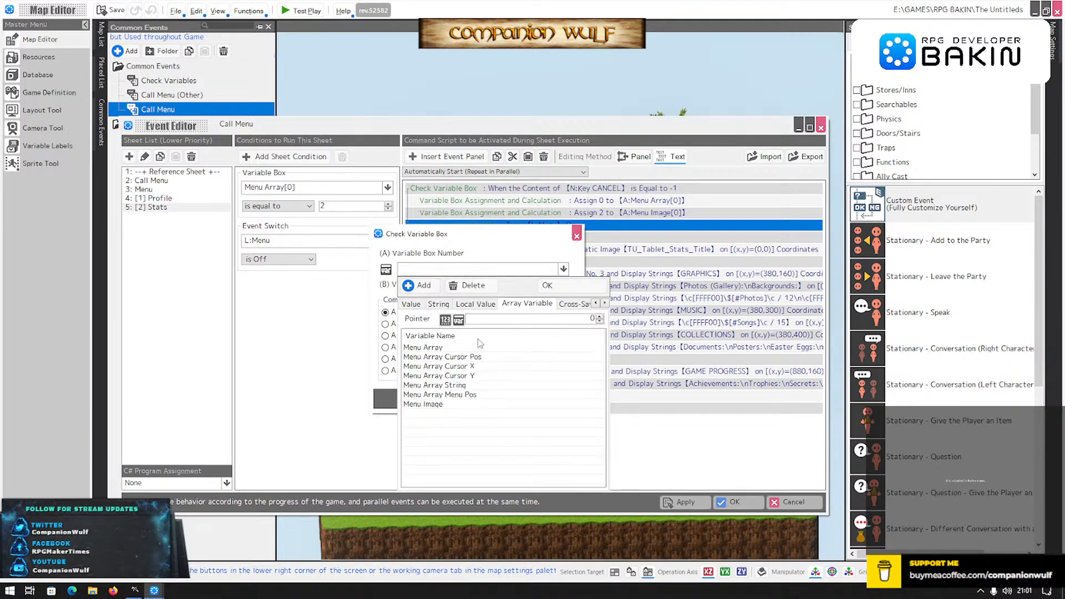
left_click(417, 404)
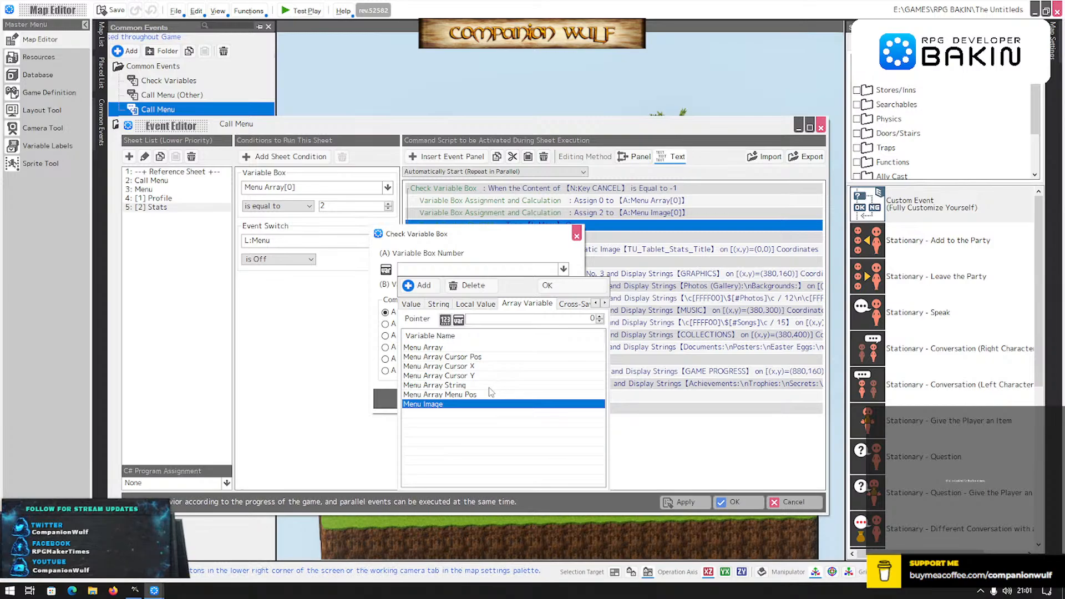
double_click(446, 405)
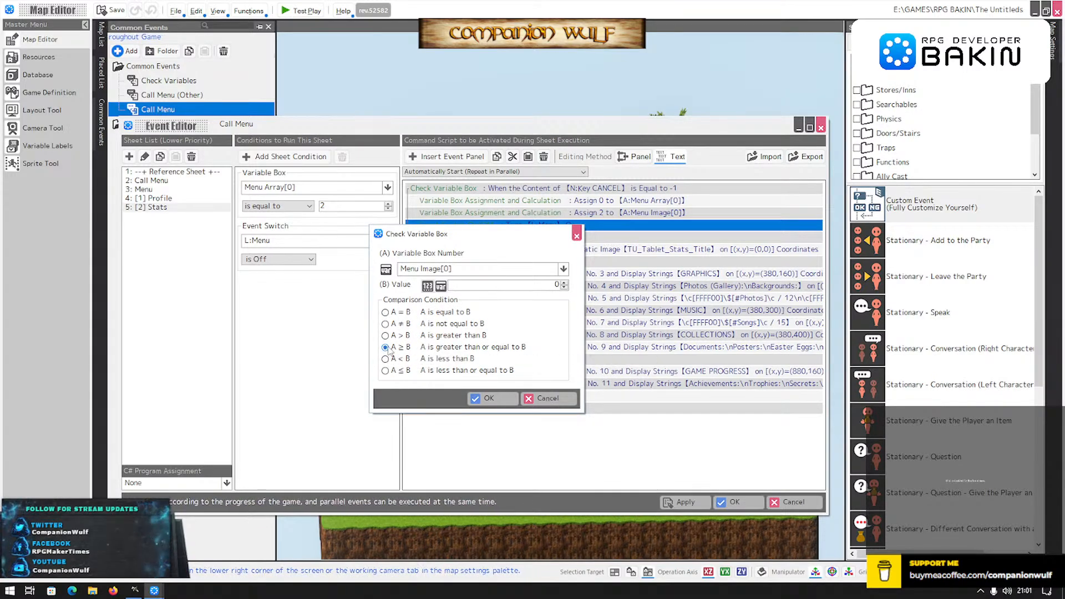
Set the Menu Image[0] check to the condition less than or equal to 11.
left_click(385, 347)
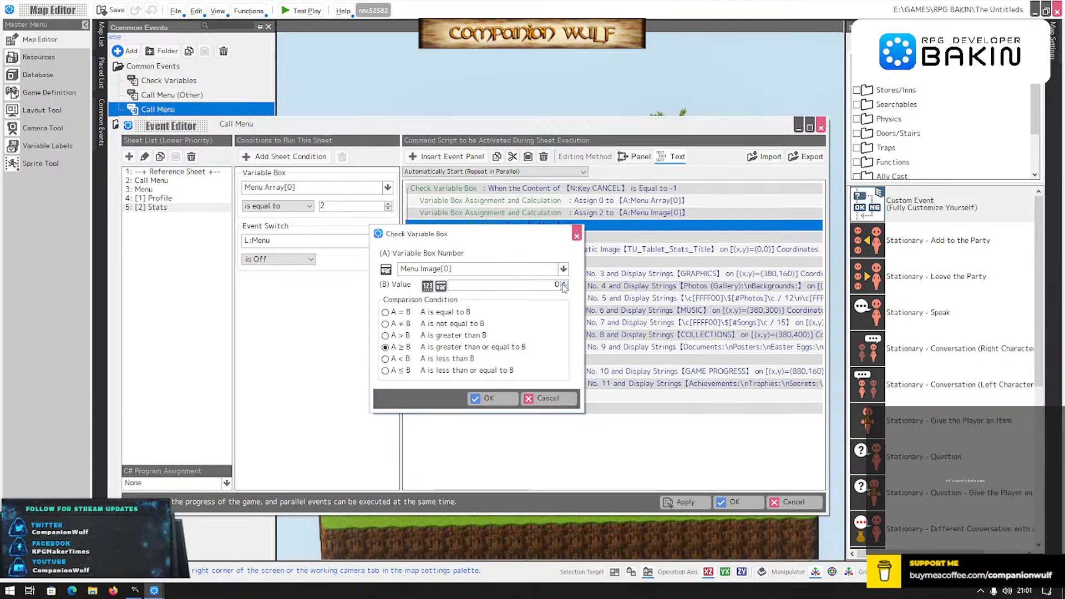
left_click(393, 371)
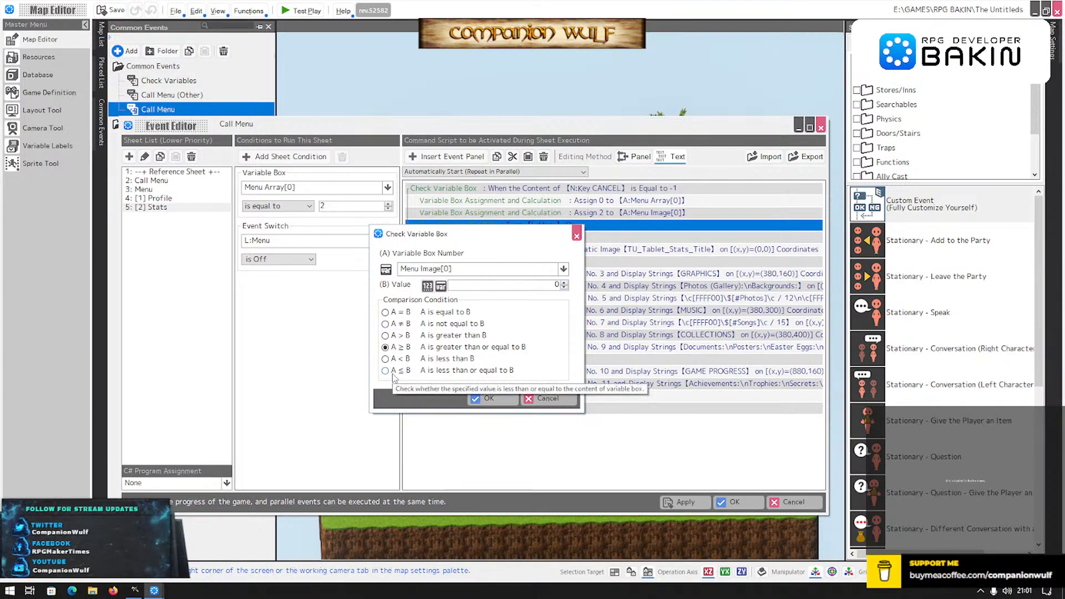
left_click(550, 285)
type("9")
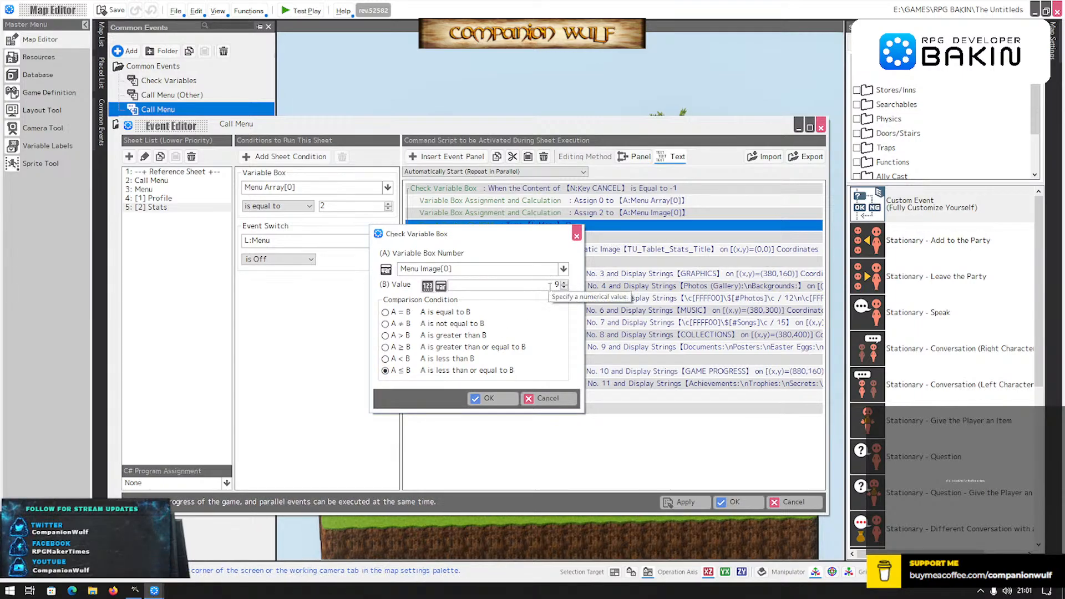
double_click(565, 283)
left_click(495, 398)
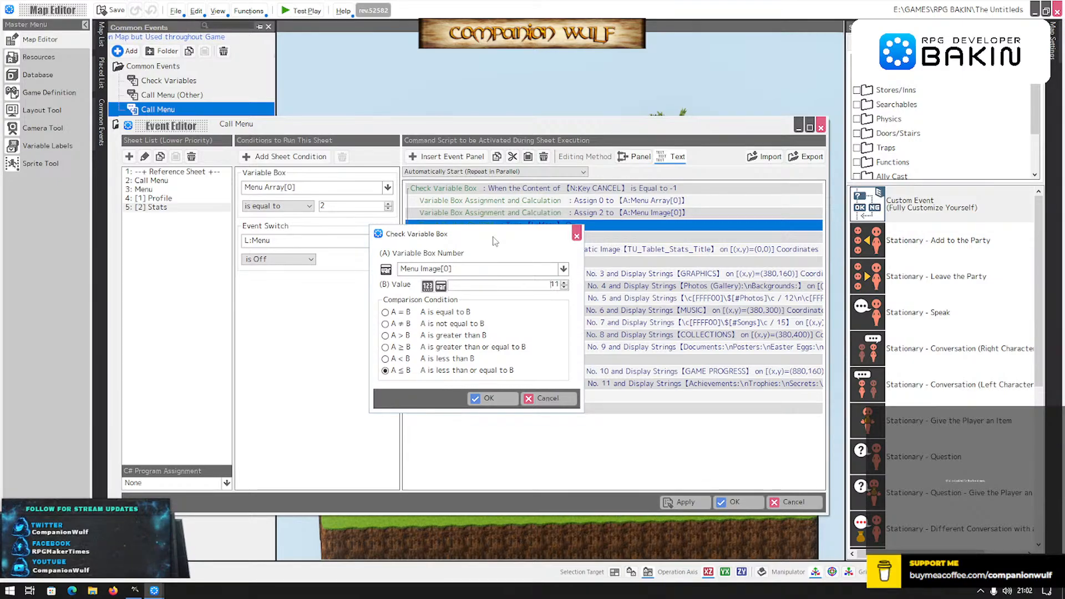
Insert a Delete Image command inside the Menu Image[0] check, with the array variable Menu Image[0] as the image control number.
left_click(499, 404)
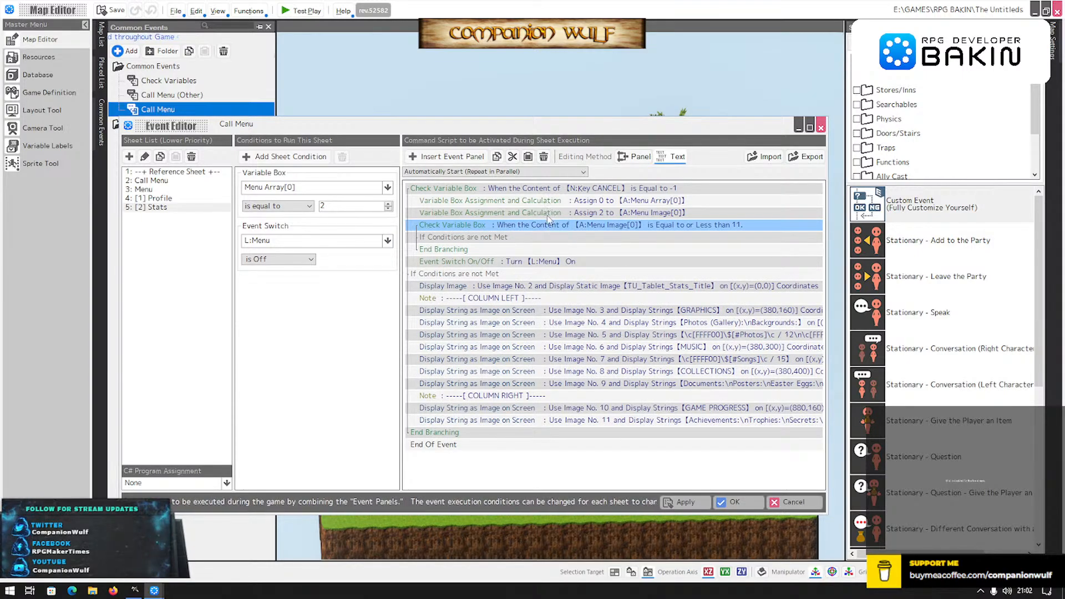
left_click(498, 239)
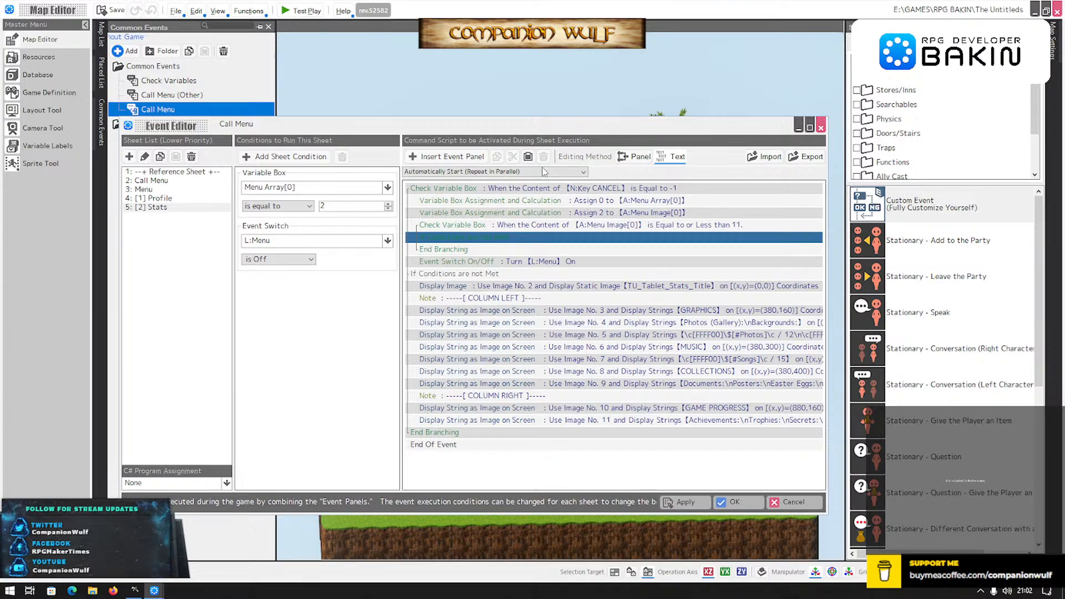
left_click(471, 156)
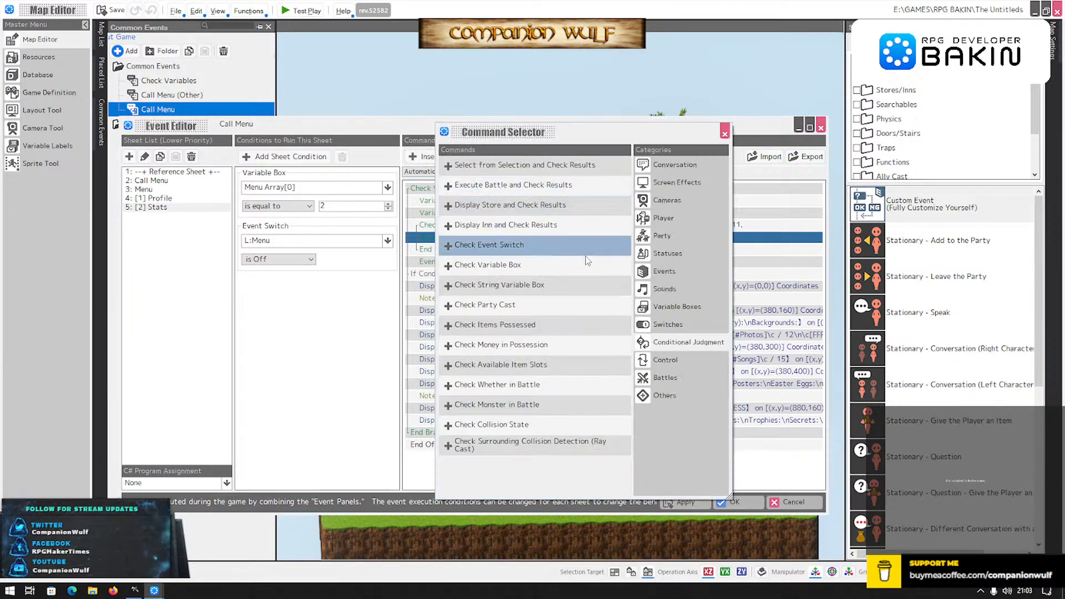
left_click(668, 181)
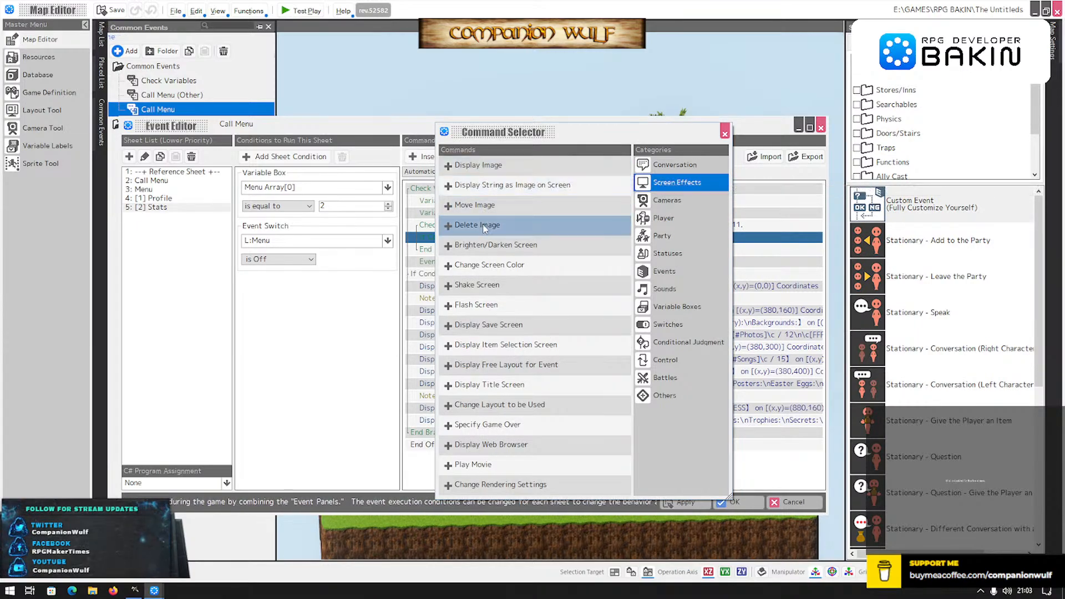
left_click(484, 226)
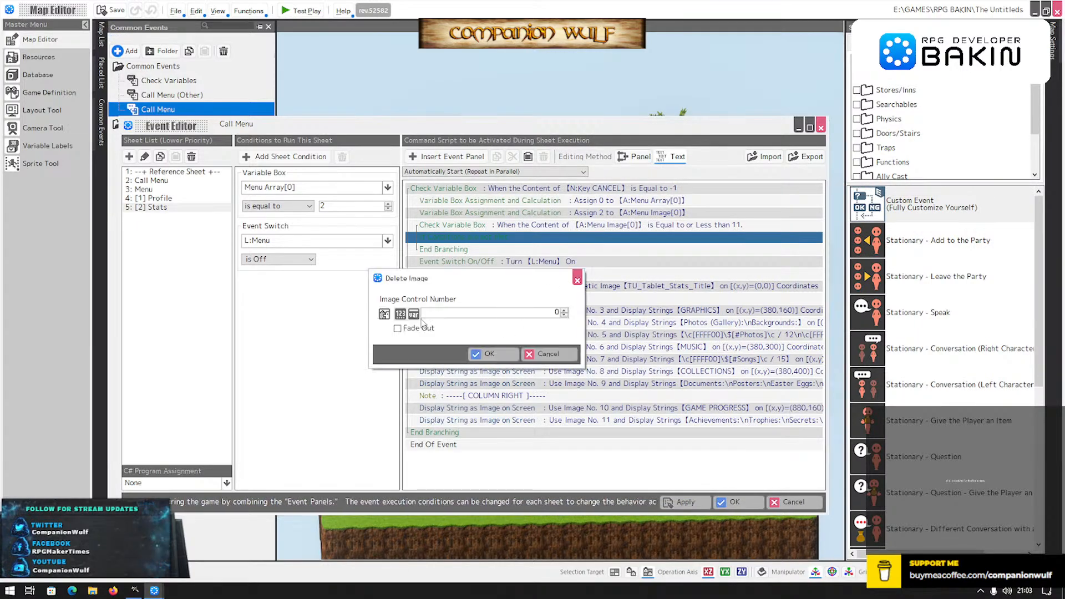
left_click(413, 314)
left_click(563, 314)
left_click(549, 347)
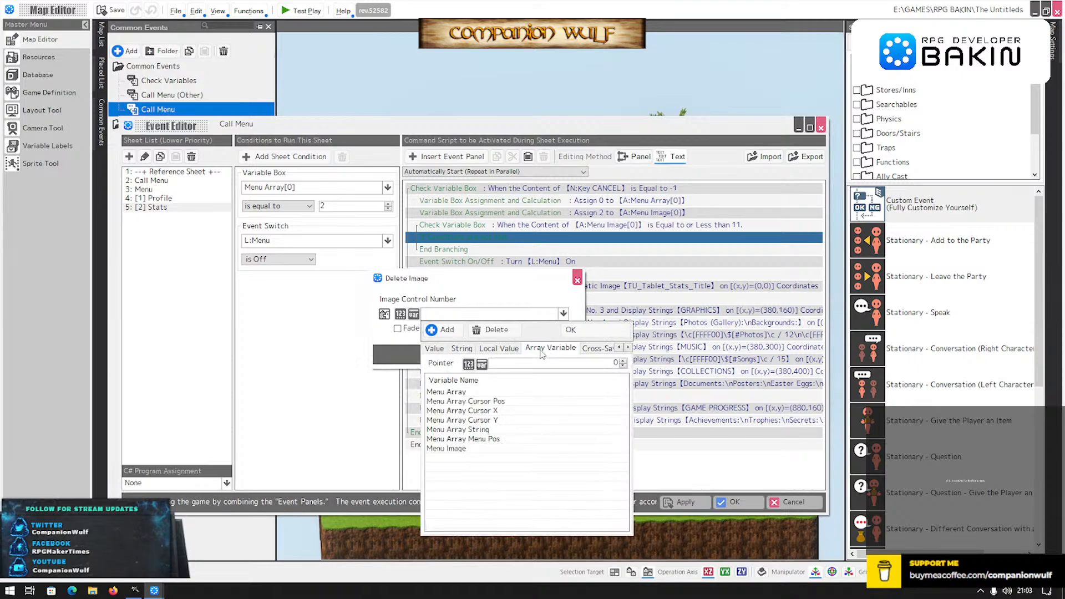
left_click(438, 449)
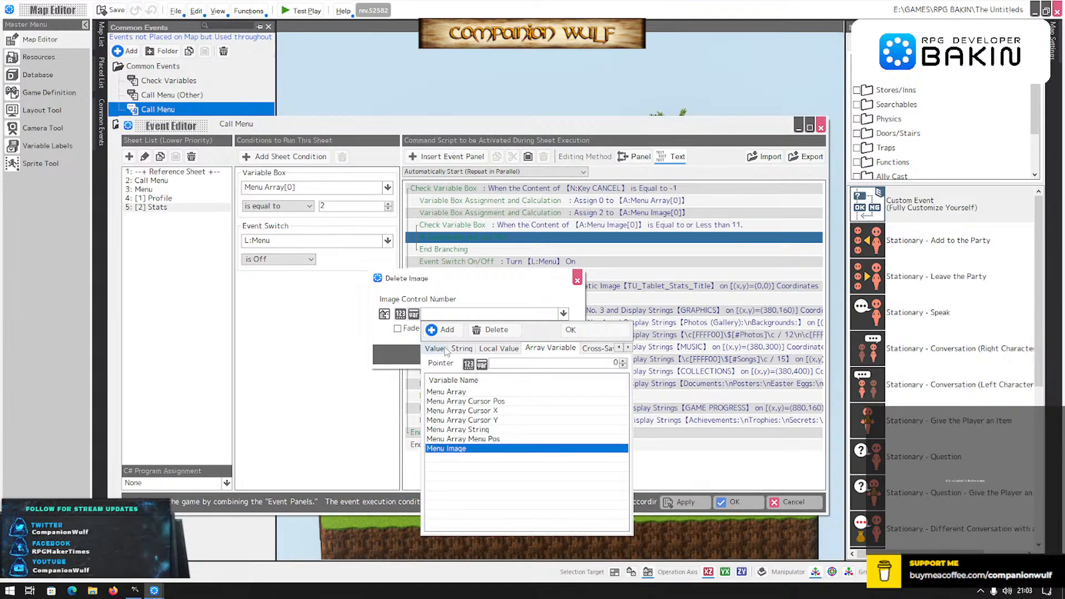
left_click(570, 330)
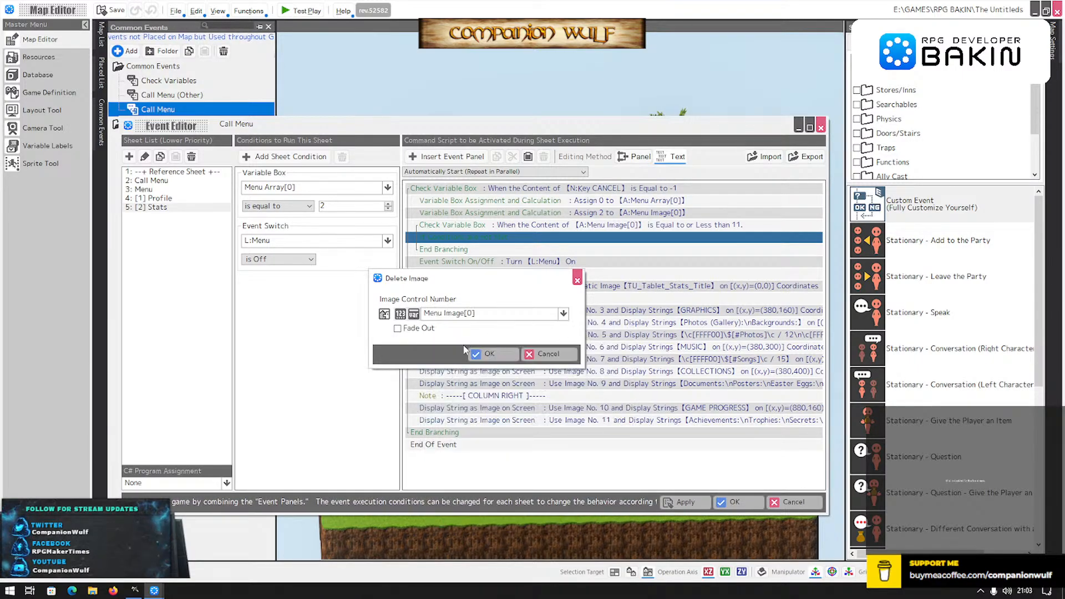
left_click(486, 353)
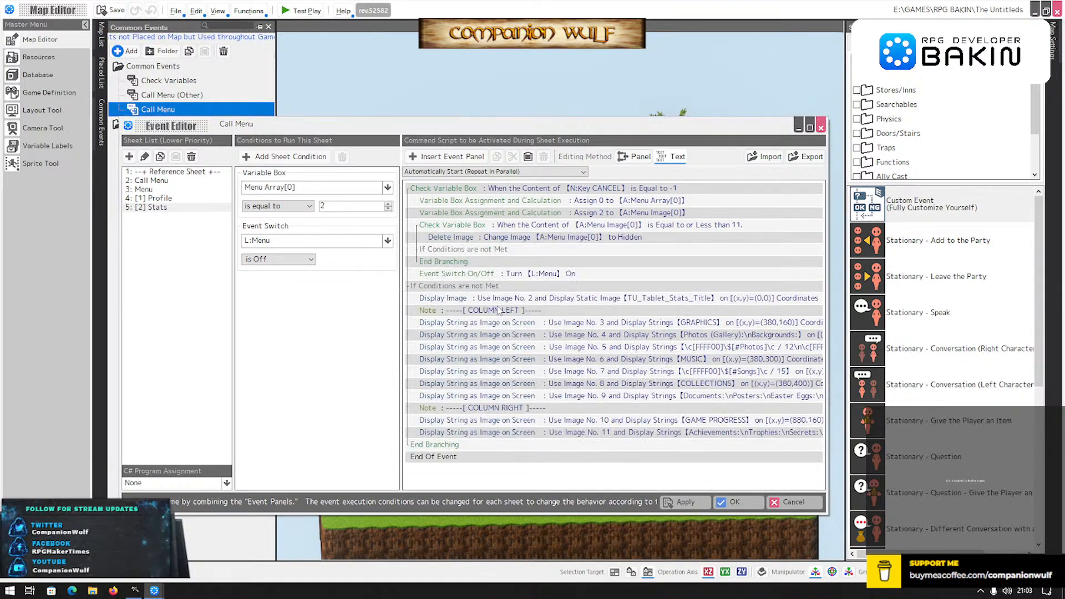
Insert a Variable Box Assignment and Calculation command below Delete Image that adds 1 to Menu Image[0], and save the event.
left_click(492, 251)
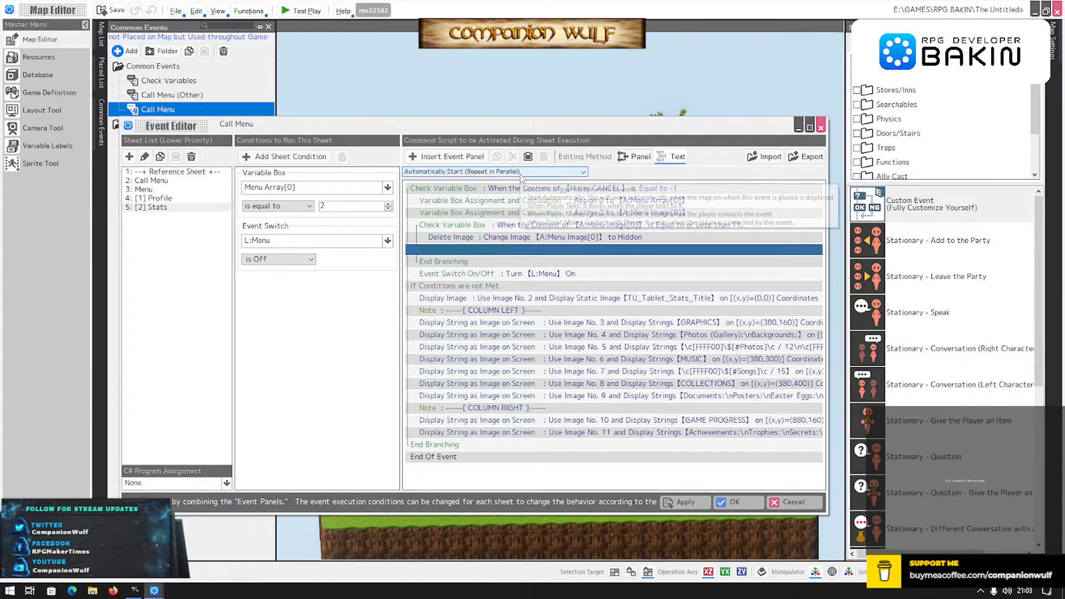
left_click(445, 158)
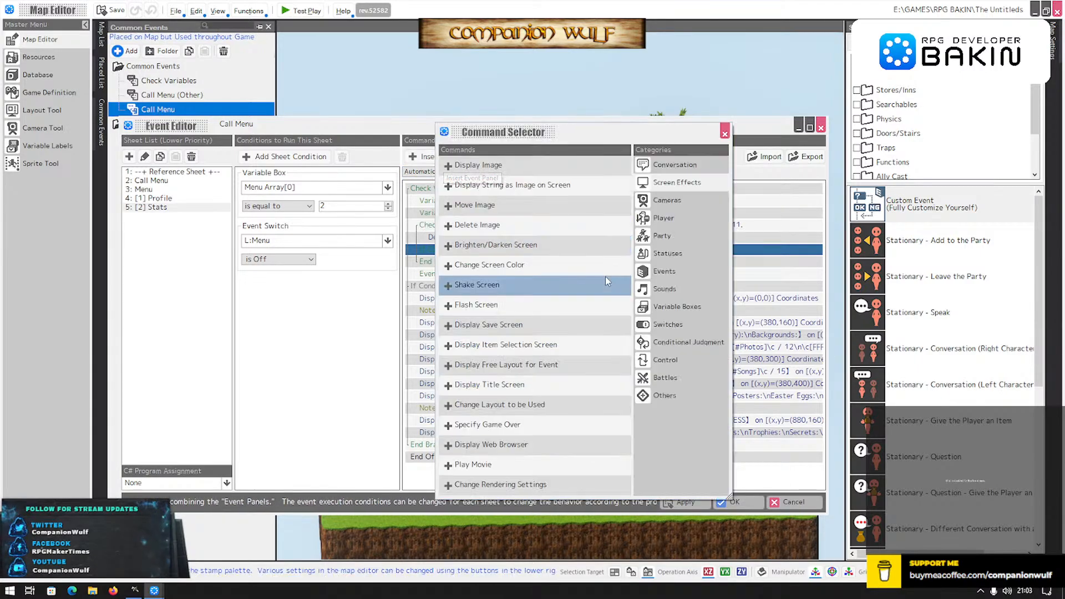
left_click(669, 308)
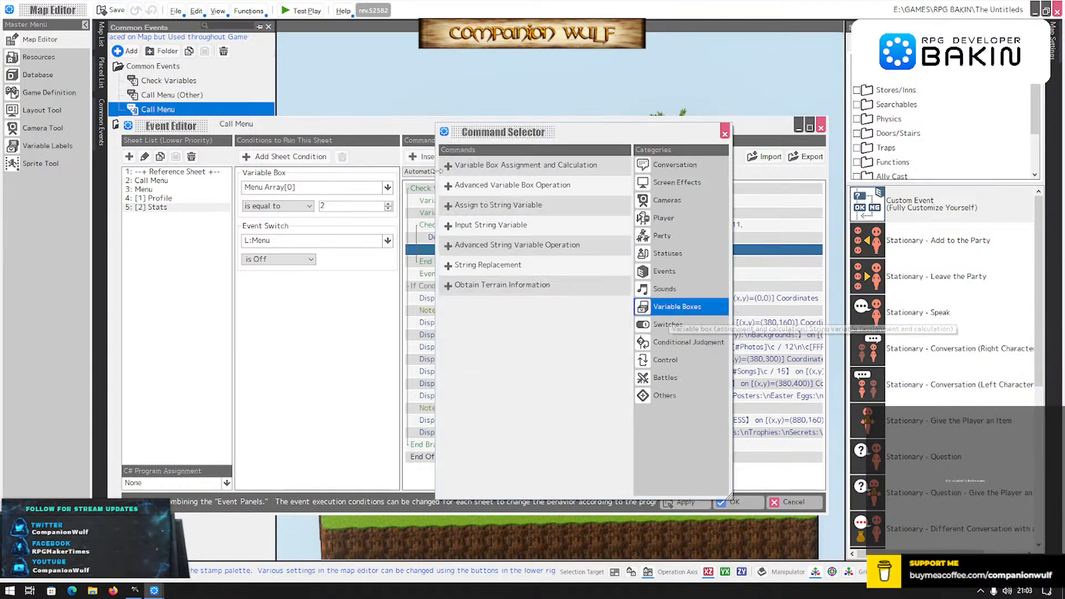
left_click(496, 165)
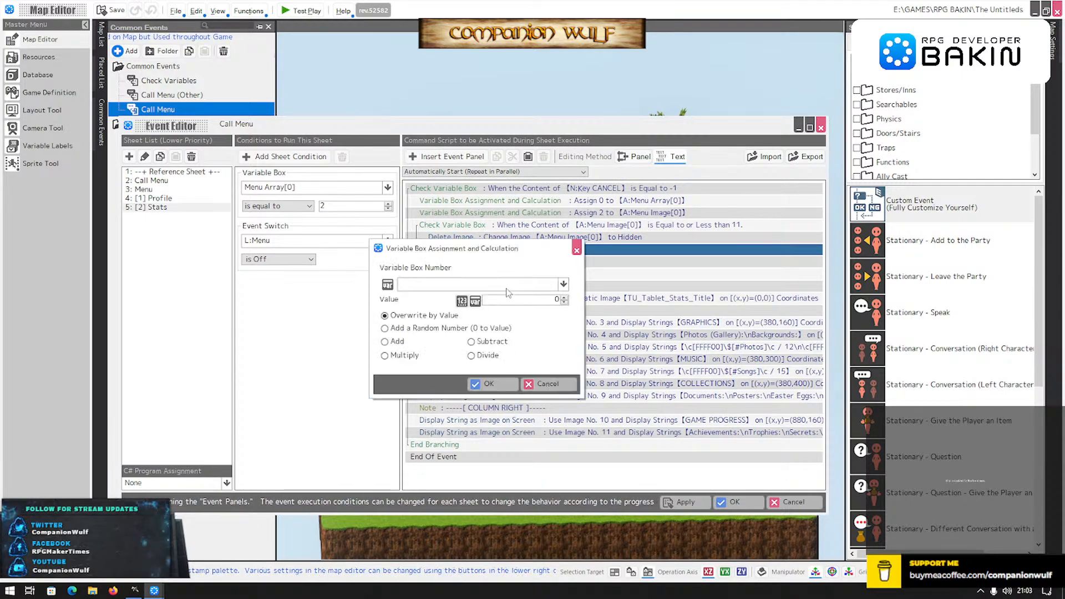
left_click(506, 286)
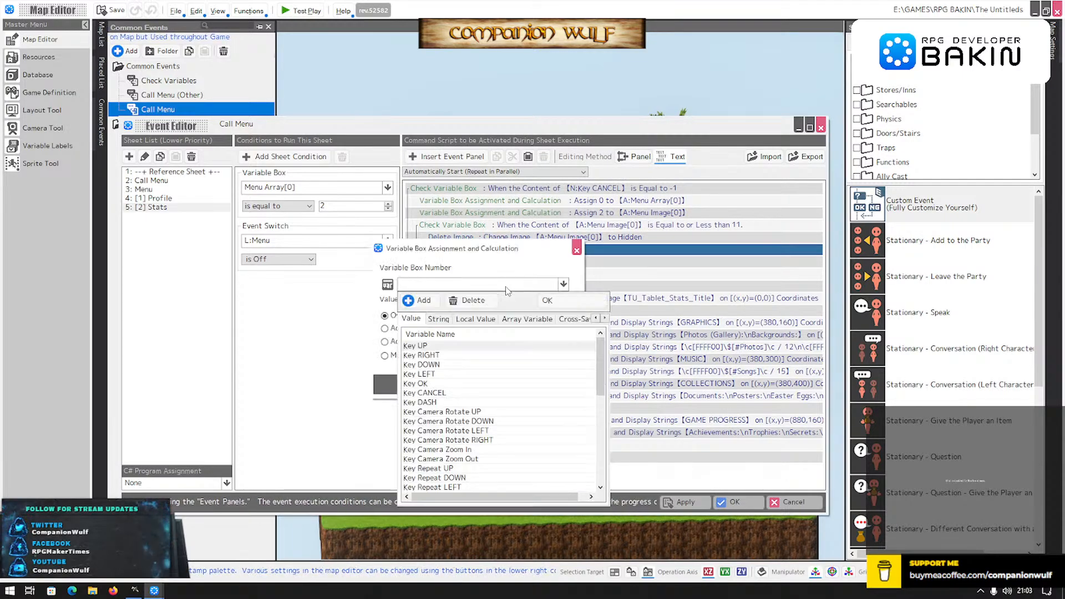
left_click(524, 318)
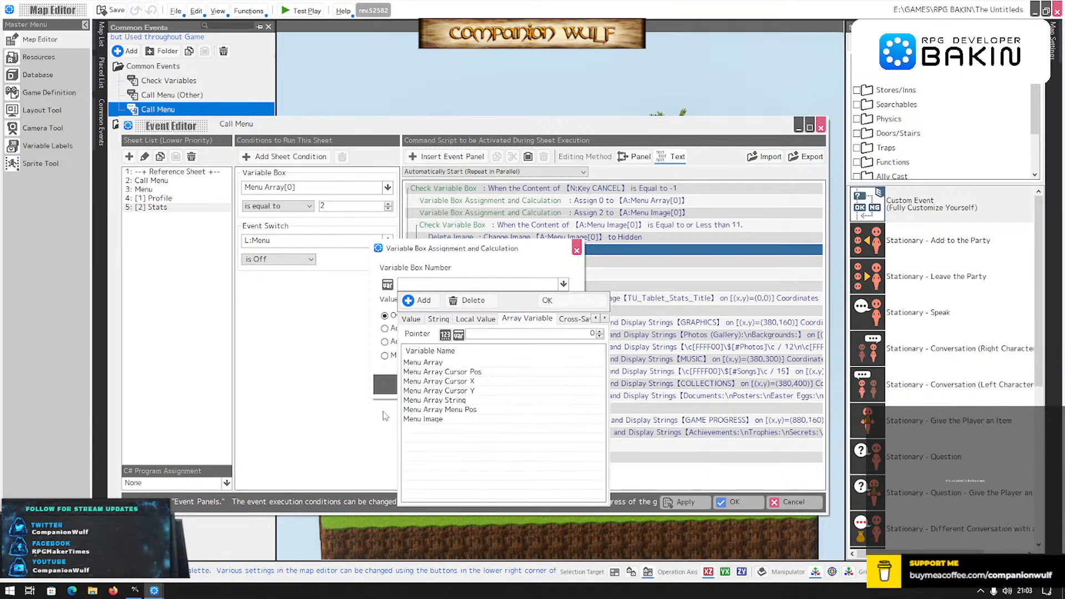
left_click(425, 420)
left_click(551, 301)
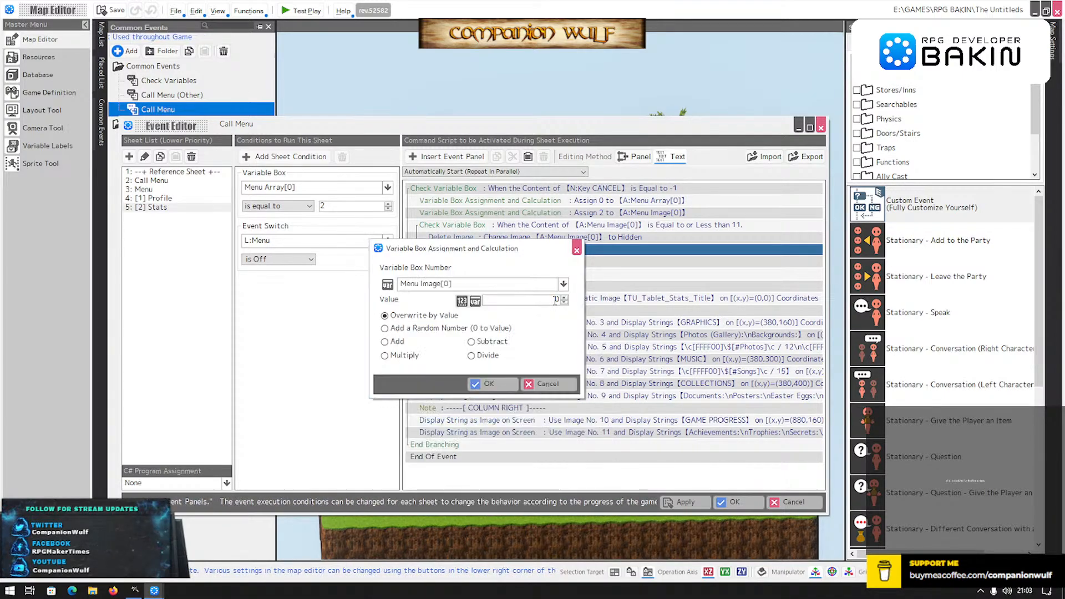
left_click(415, 328)
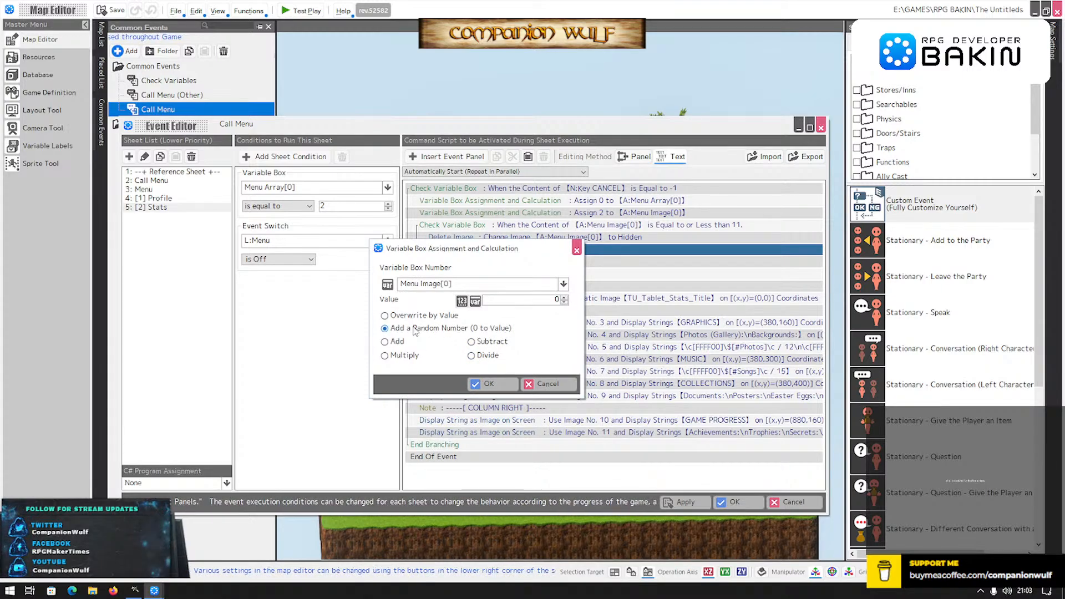
left_click(397, 342)
left_click(564, 297)
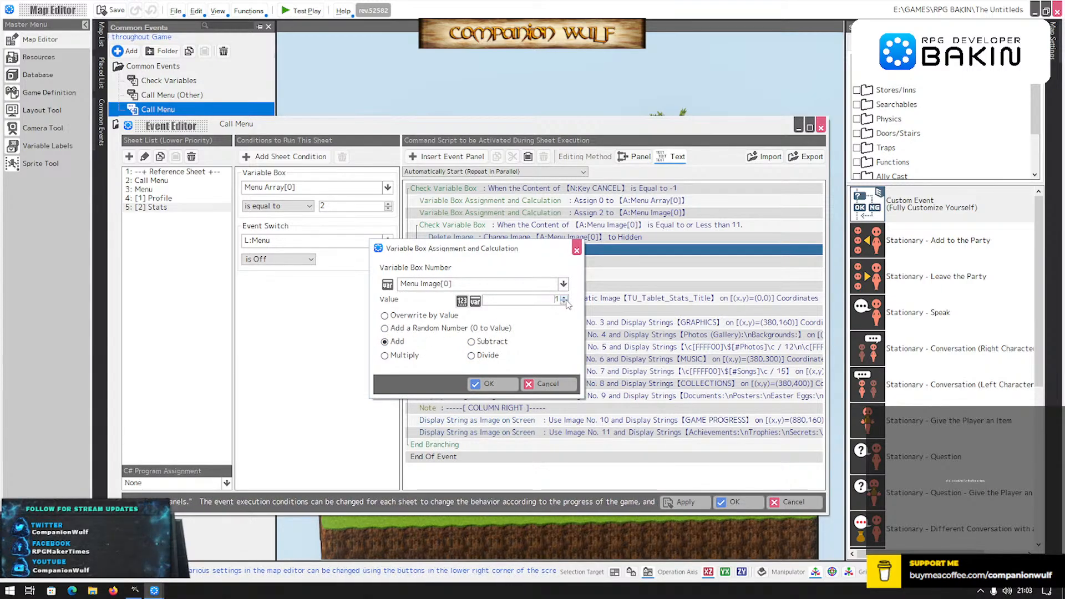
left_click(487, 383)
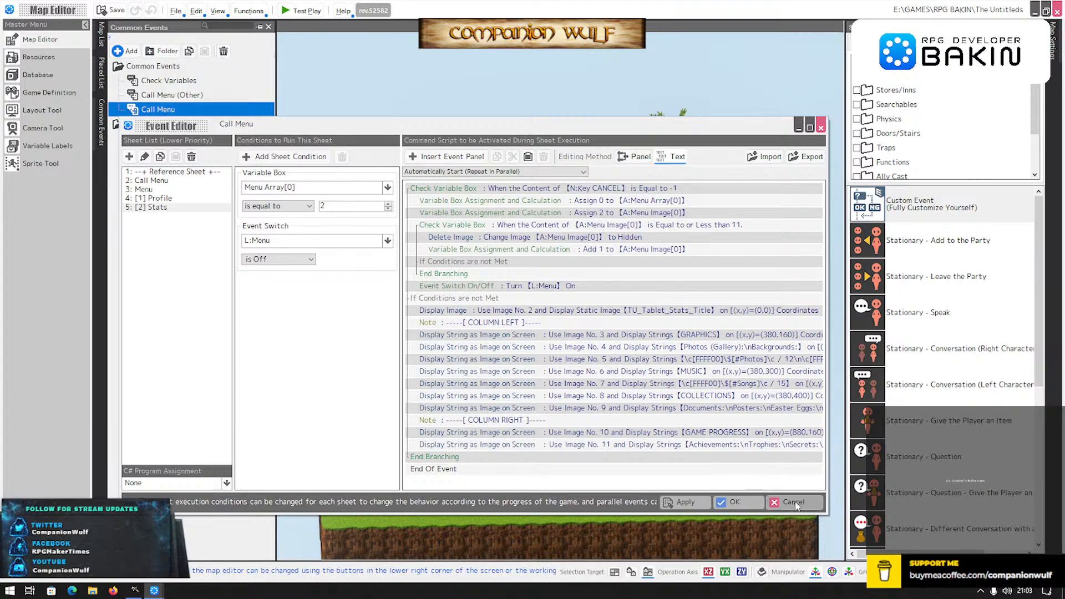
left_click(732, 501)
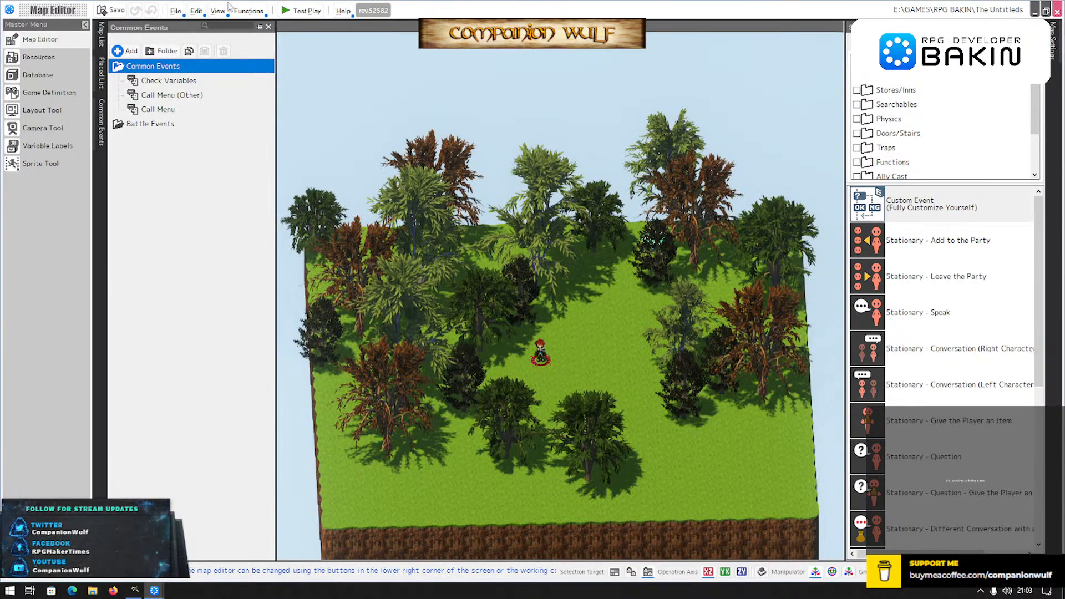
Test-play the game, opening the tablet menu's Stats page and cancelling out to check whether its images clear.
left_click(299, 11)
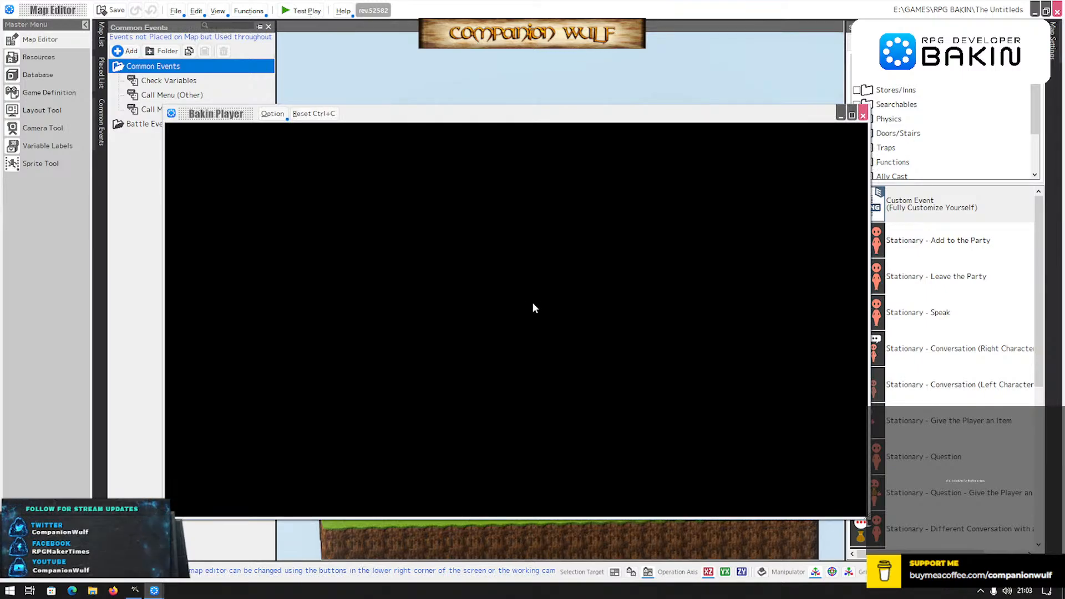
key("Escape")
key("Right")
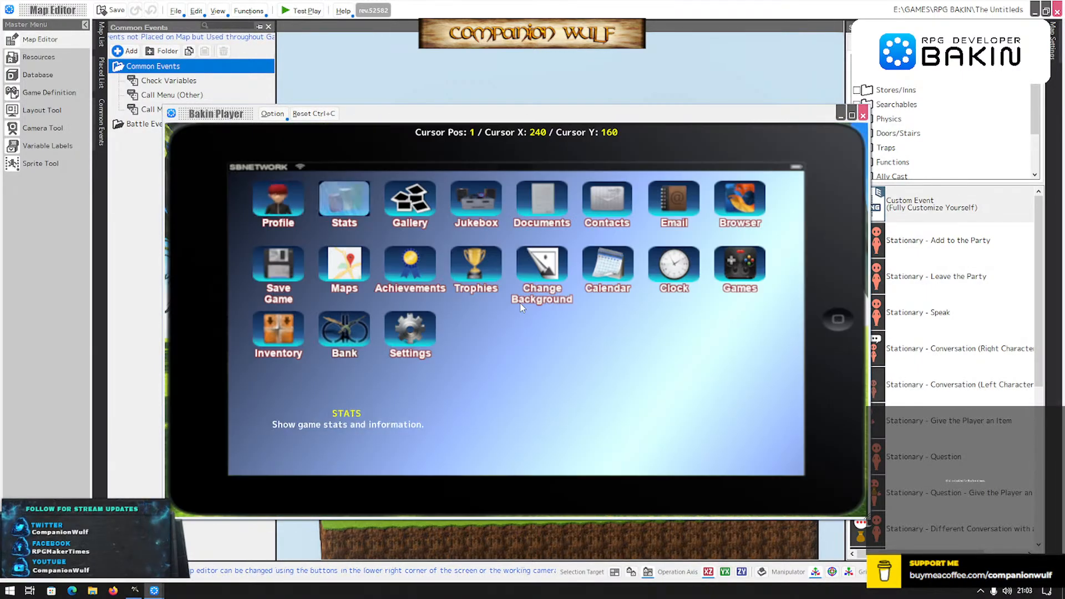
key("Return")
key("Escape")
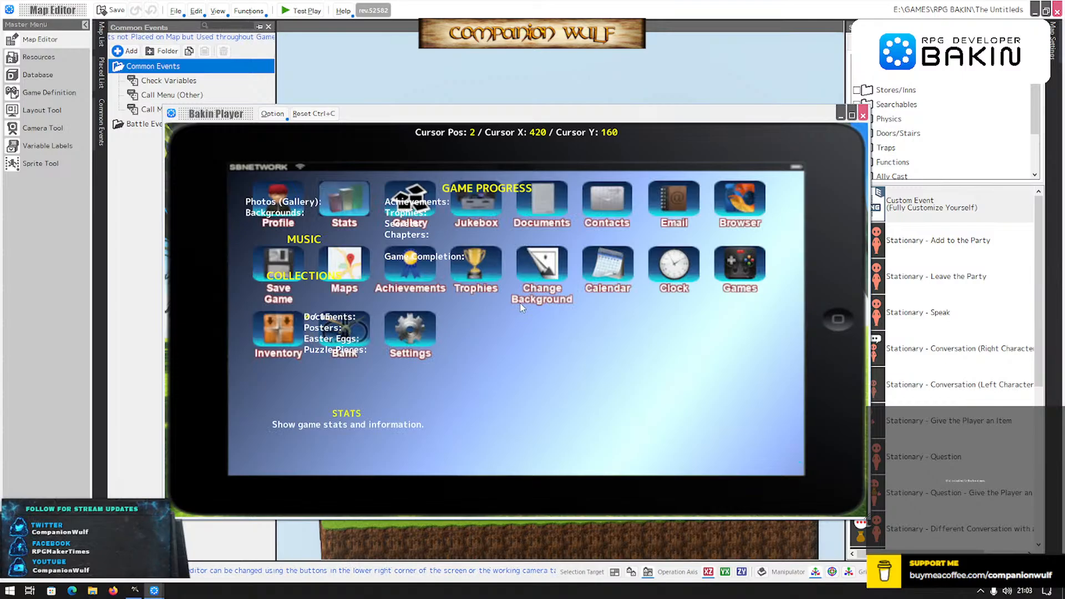
key("Escape")
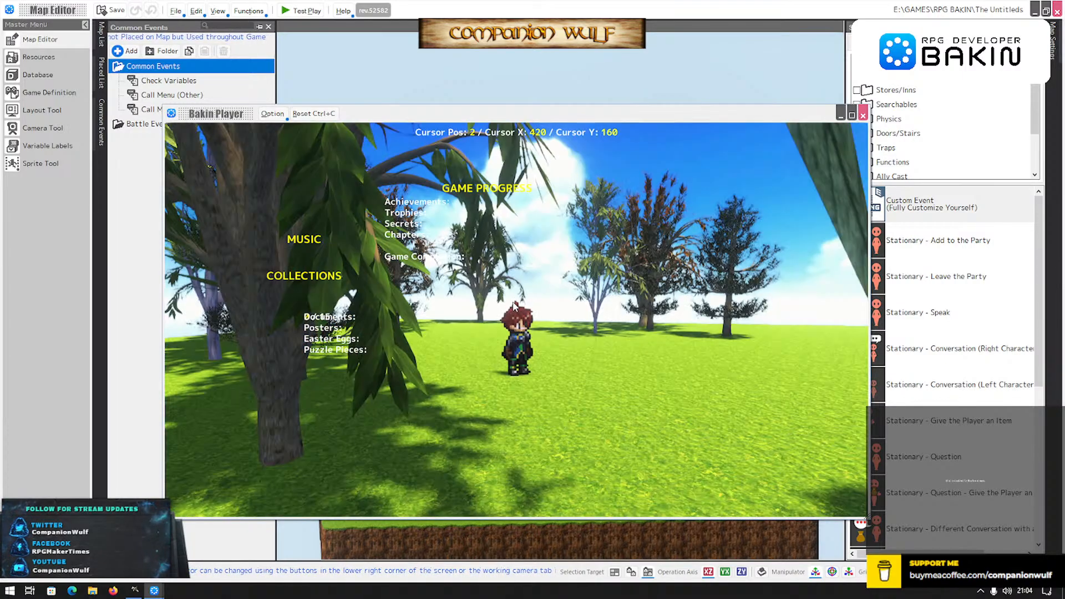
key("Escape")
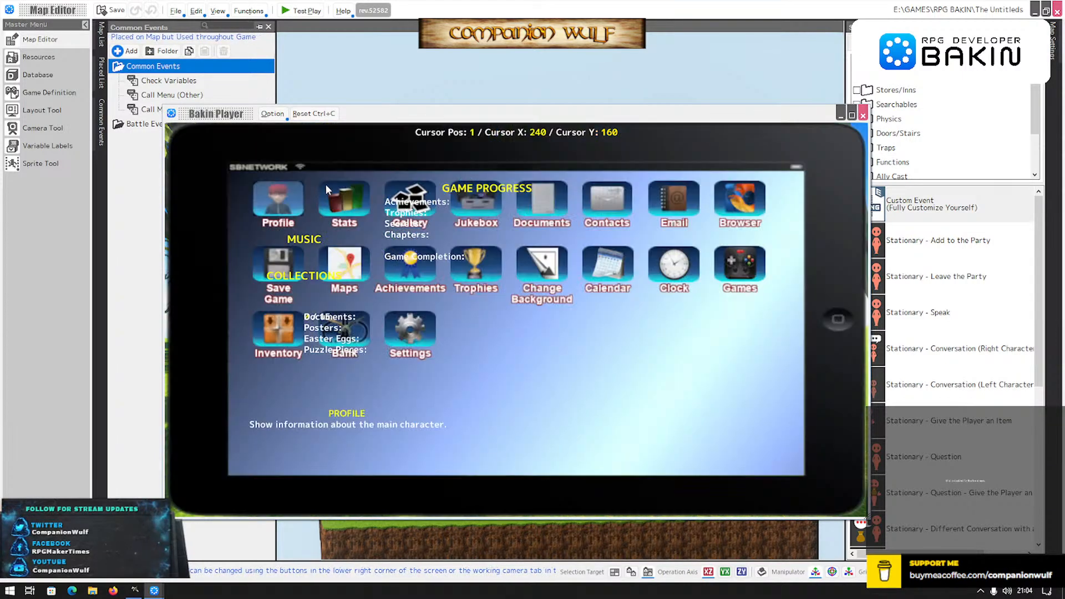
left_click(863, 115)
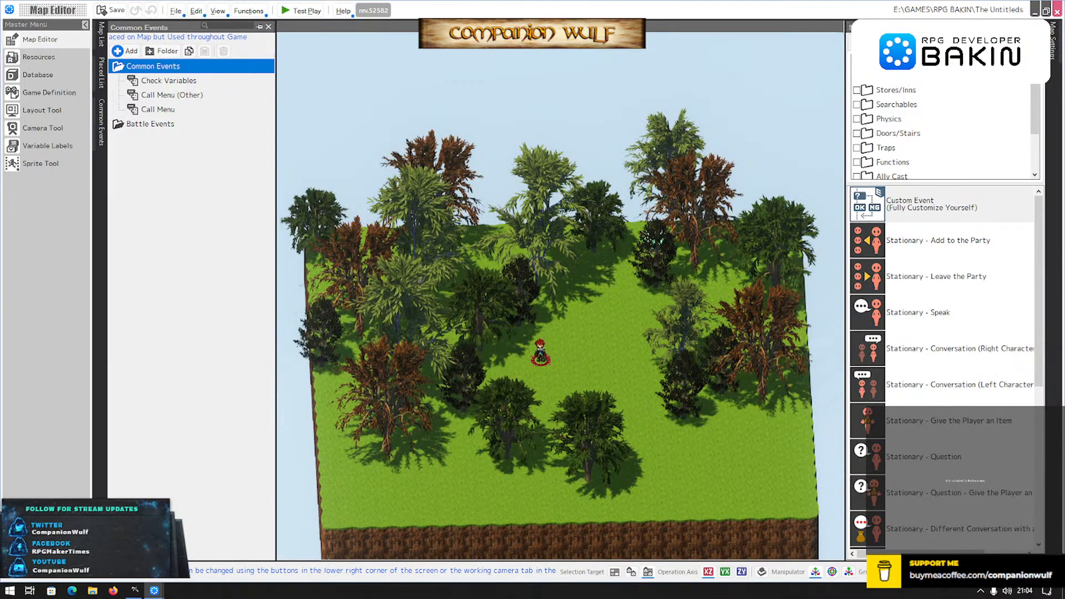
Reopen the Call Menu event's Stats sheet and delete the Menu Image[0] check block with its contents.
left_click(140, 110)
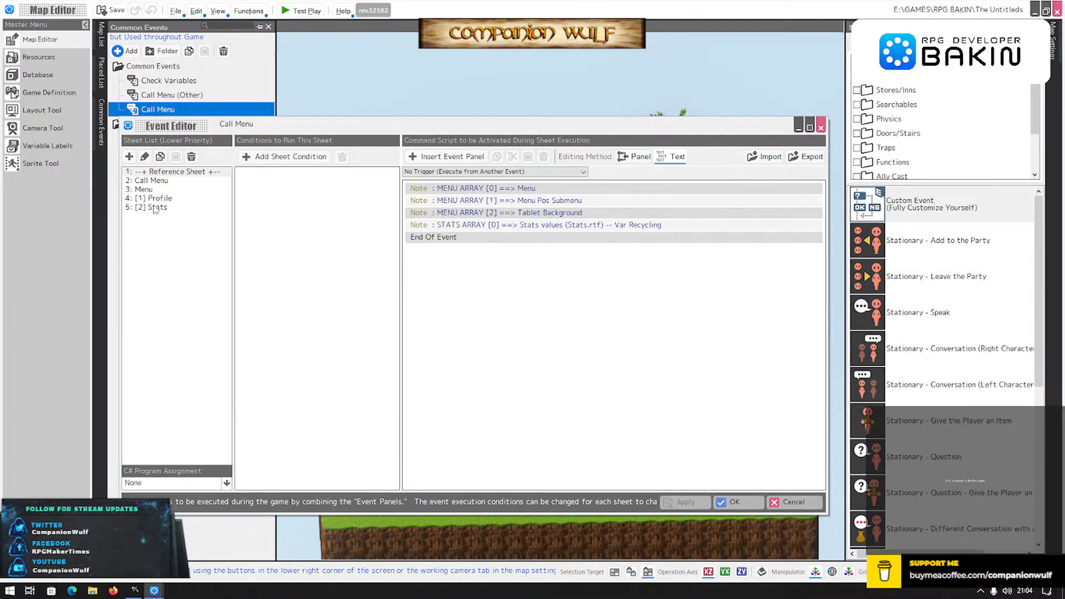
left_click(151, 206)
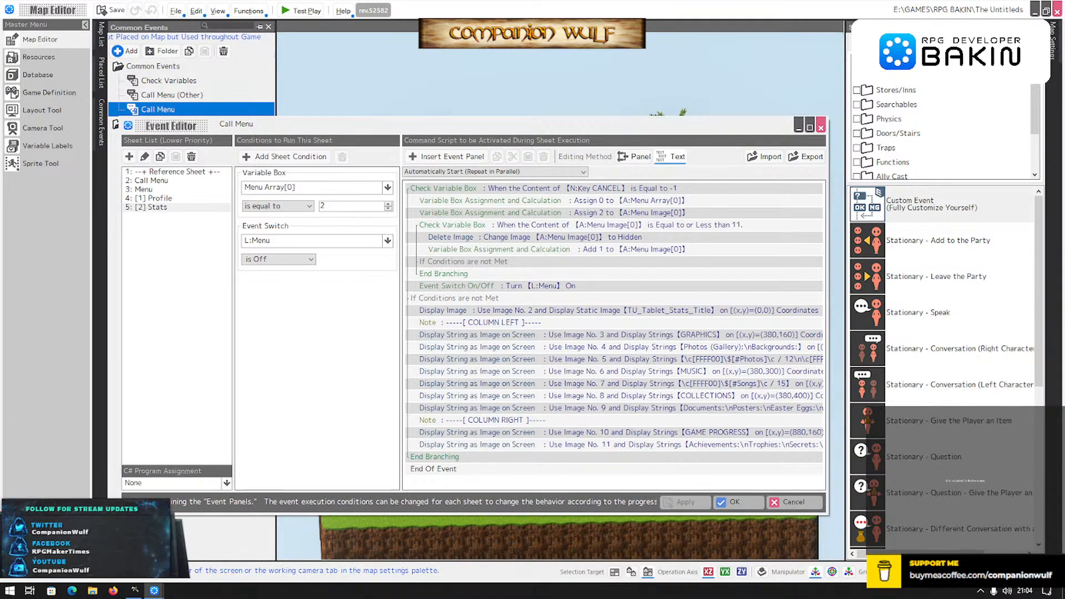
left_click(595, 226)
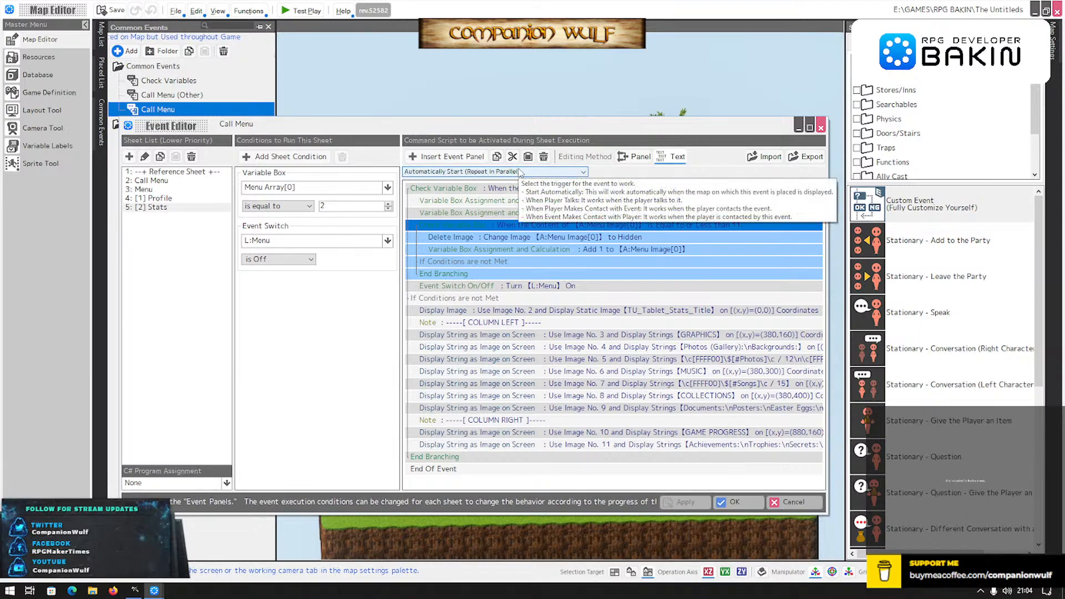
left_click(543, 156)
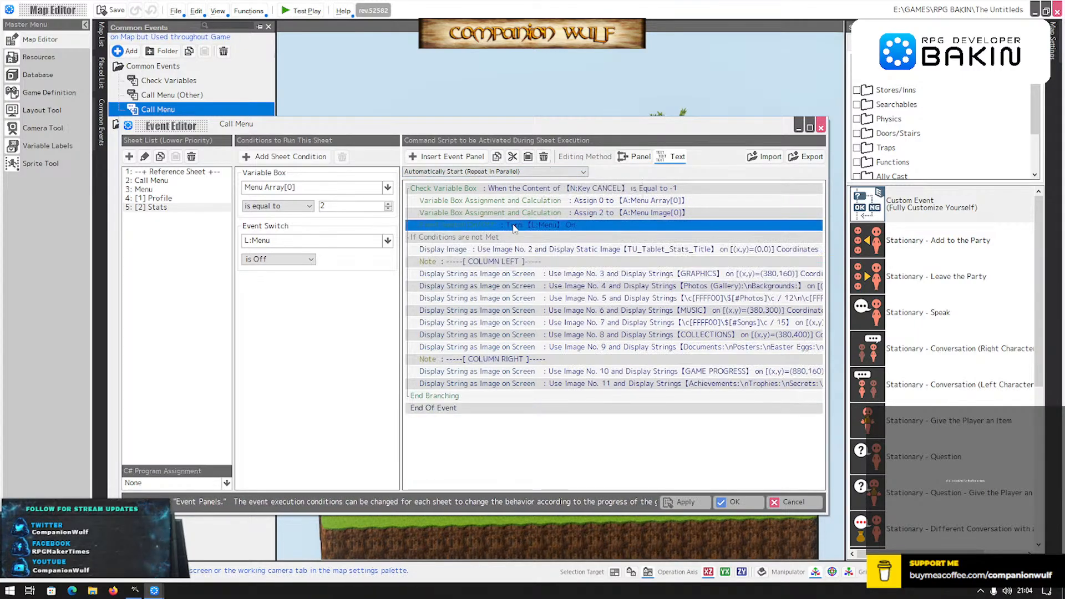
Insert a Delete Image command for image number 2 above the L:Menu switch command.
left_click(461, 157)
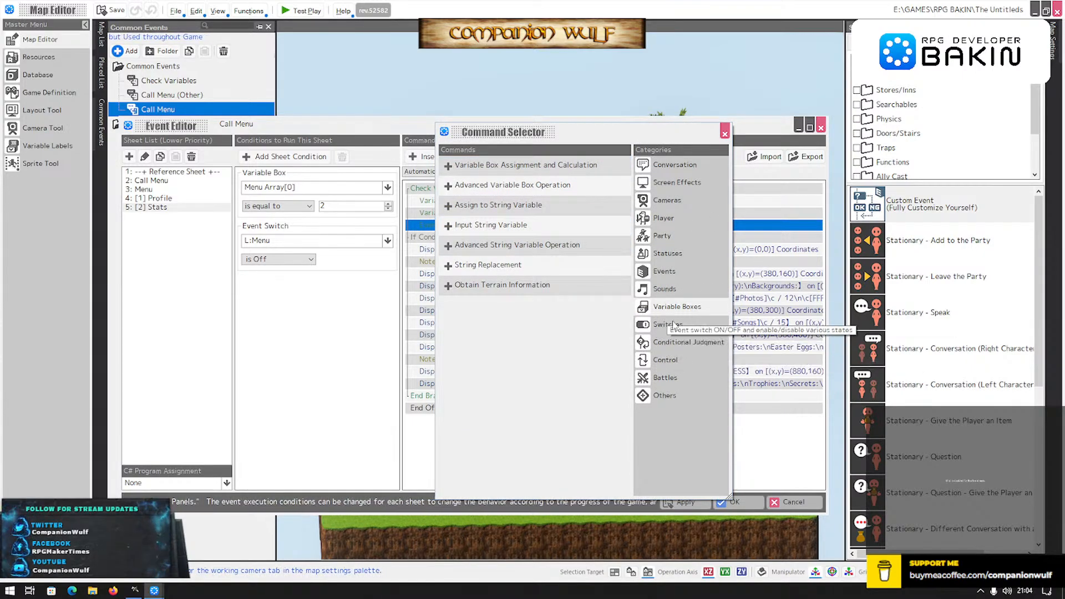
left_click(675, 182)
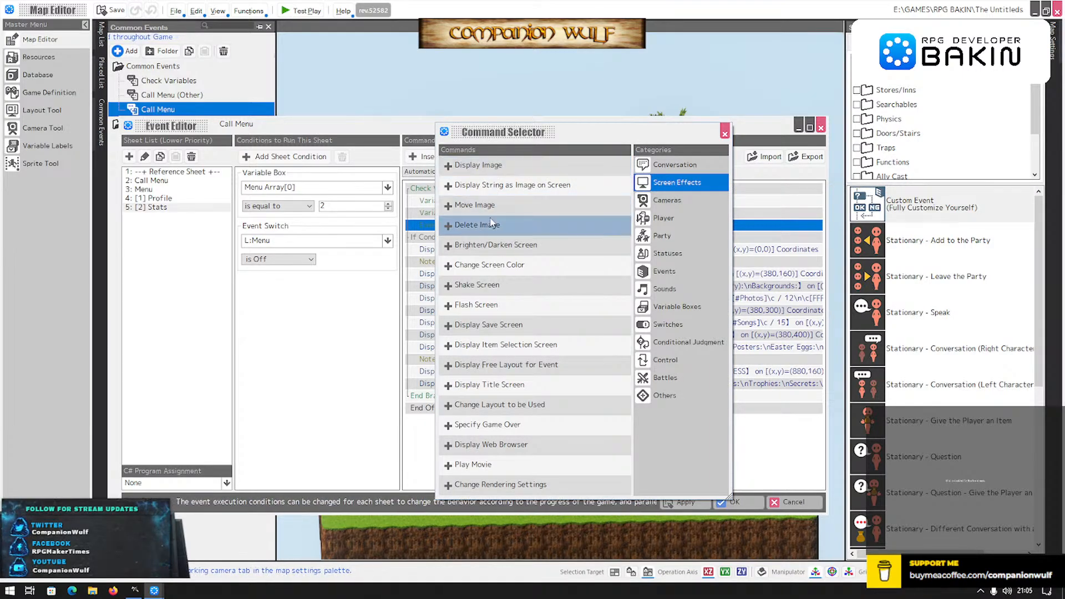
key("Escape")
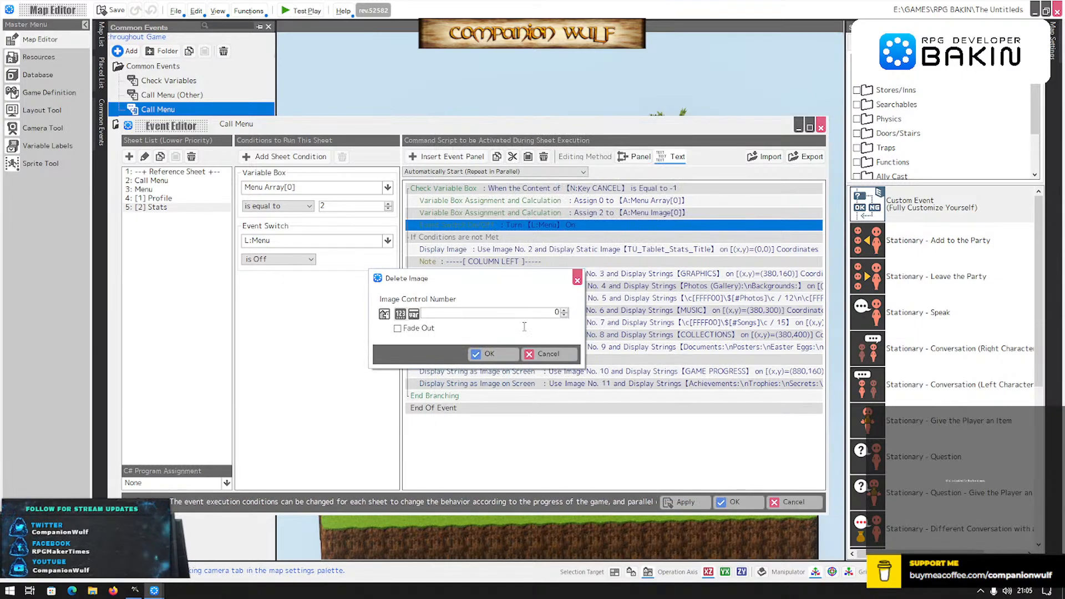
left_click(564, 311)
left_click(564, 311)
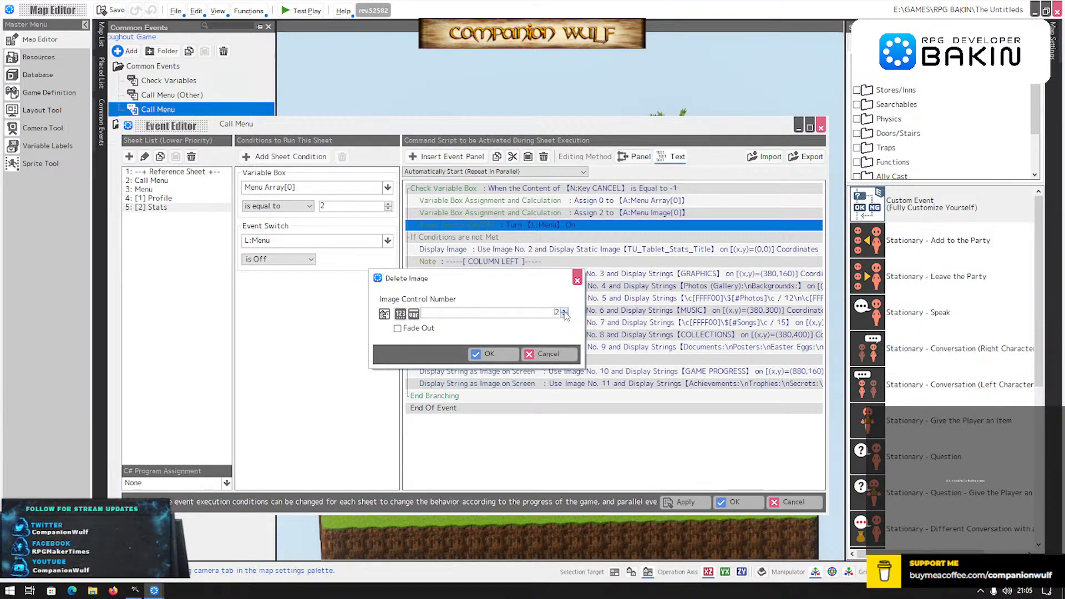
left_click(490, 354)
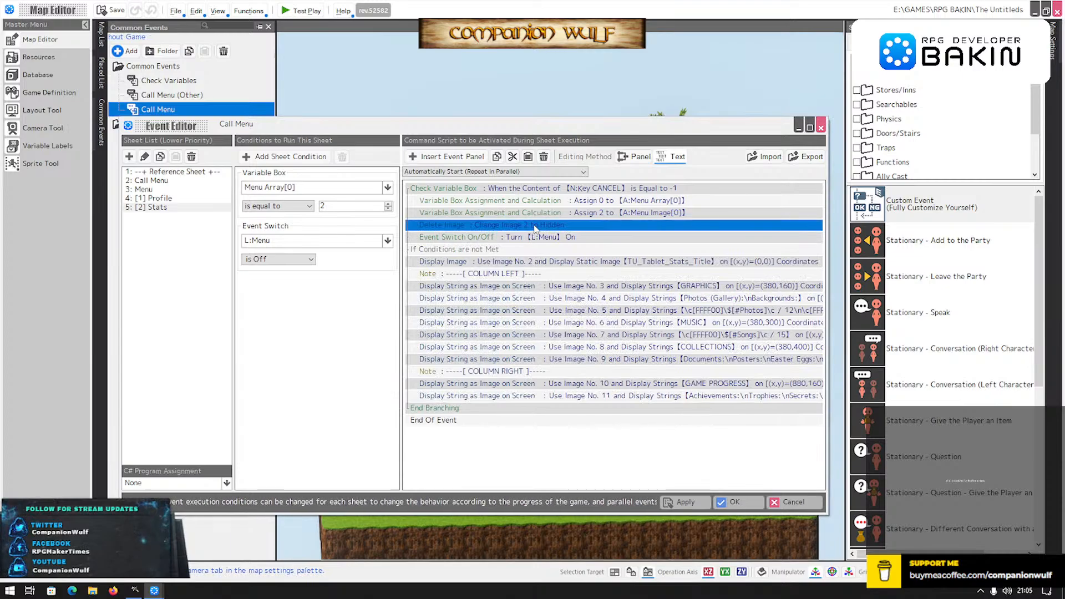
Paste nine copies of the Delete Image command for image 2 into the Key CANCEL branch.
left_click(528, 157)
left_click(528, 157)
left_click(528, 157)
left_click(528, 157)
left_click(528, 157)
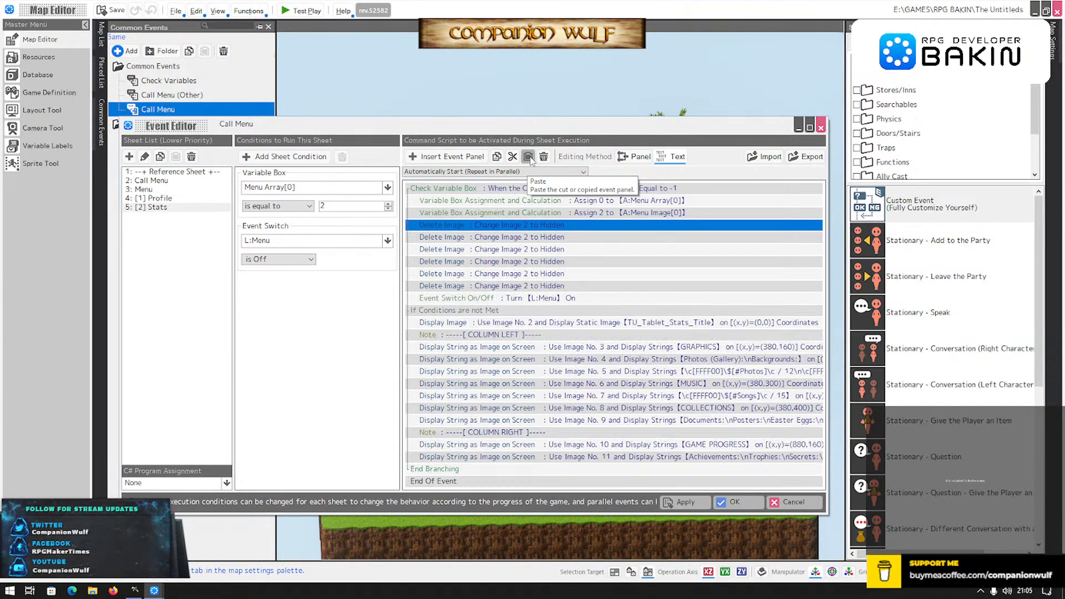
left_click(528, 157)
left_click(528, 157)
left_click(528, 157)
left_click(528, 157)
Set the image control number of the second Delete Image command to 3.
left_click(547, 237)
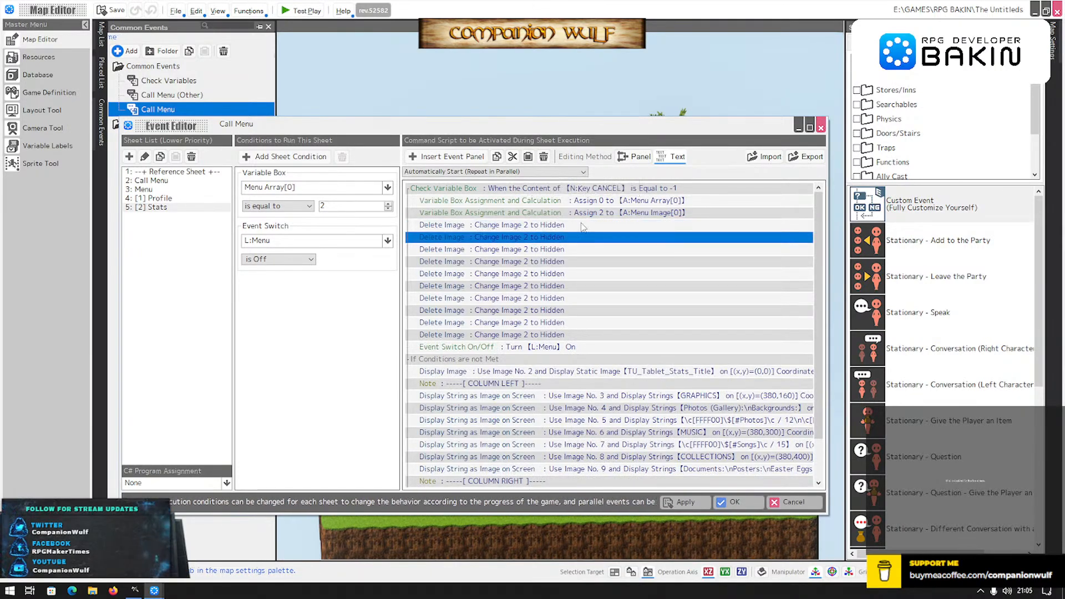
double_click(547, 239)
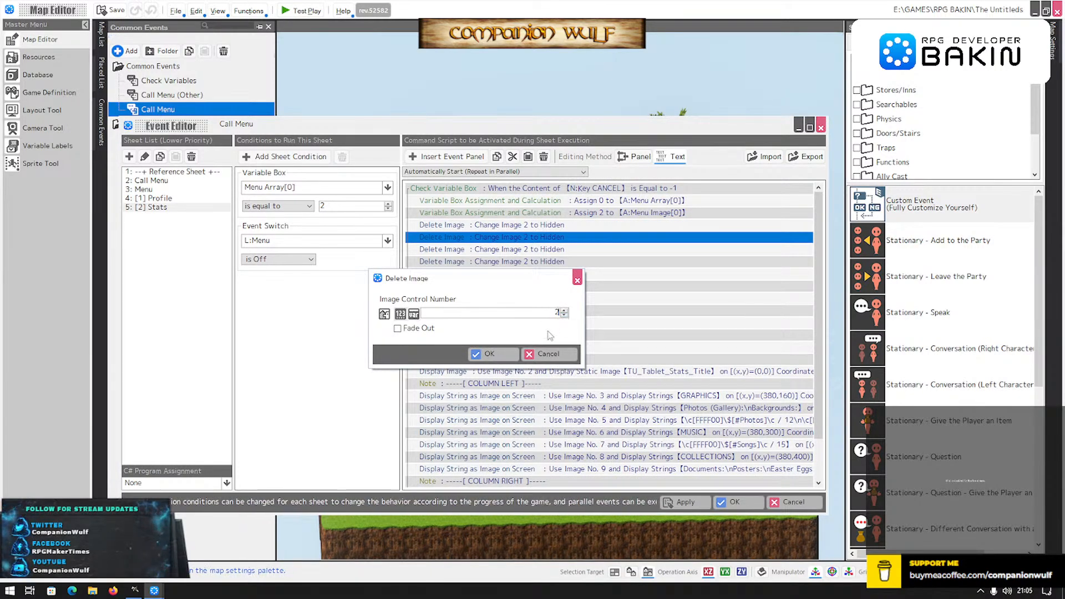
double_click(555, 313)
type("3")
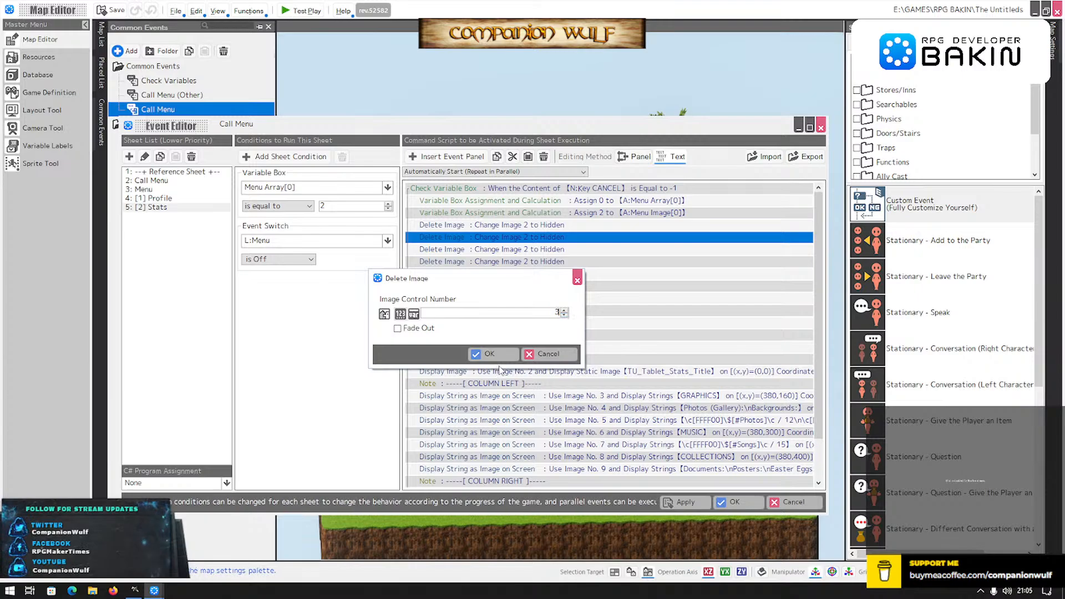
left_click(499, 354)
Open the third Delete Image command in the Key CANCEL branch for editing.
double_click(527, 249)
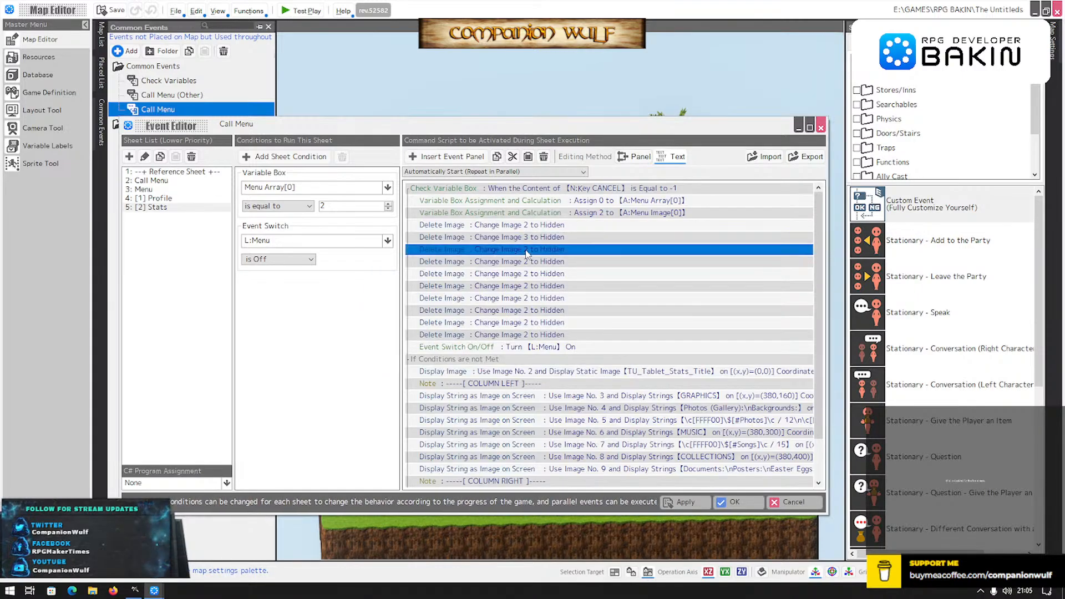
Set the third Delete Image command on the Stats sheet to image control number 4 and save the event.
type("4")
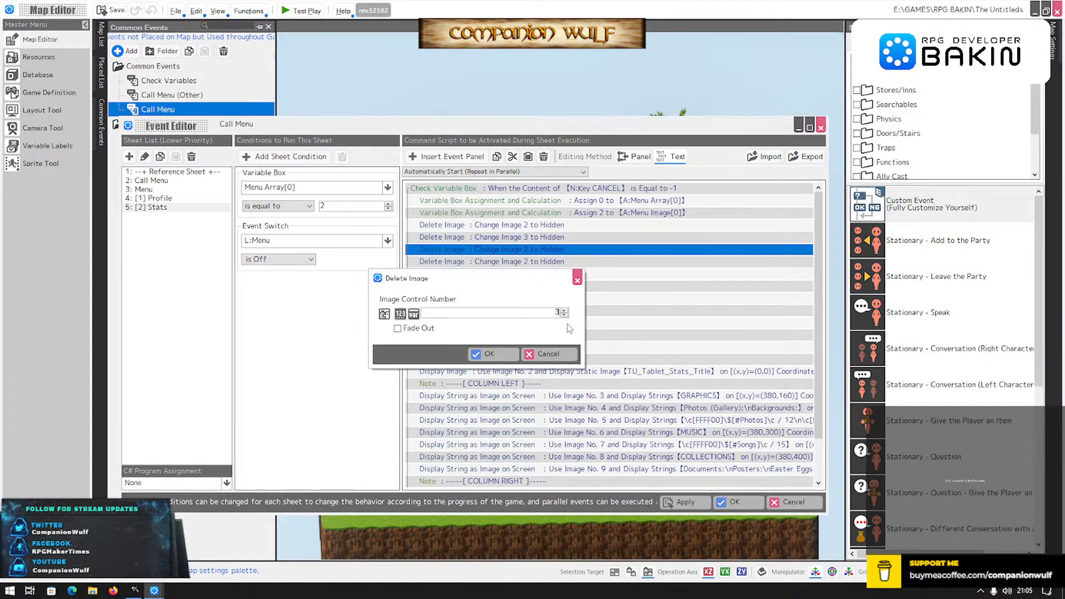
left_click(489, 354)
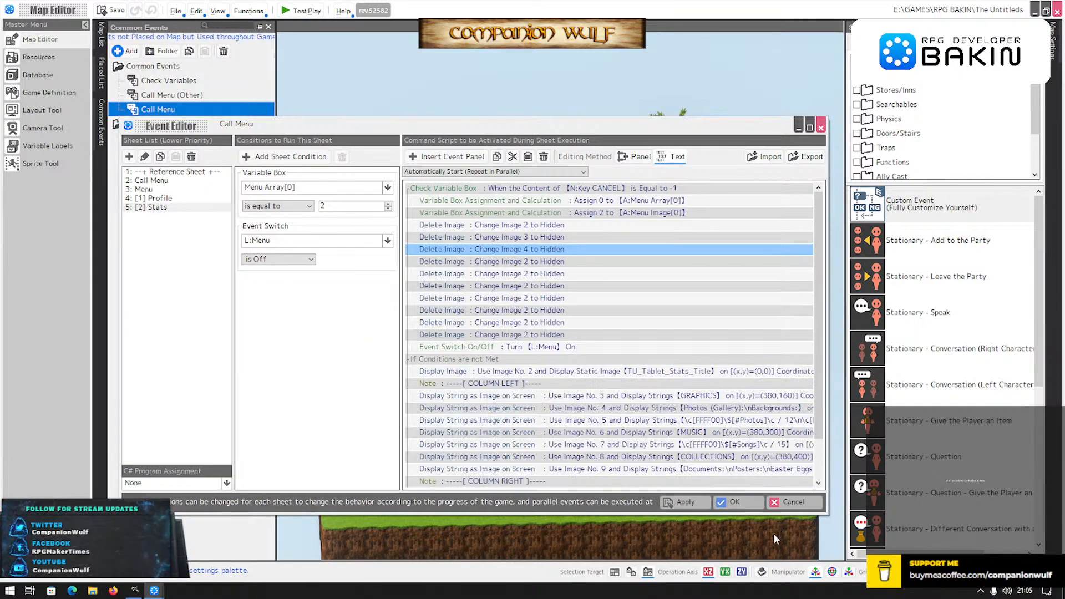
left_click(733, 502)
Test-play the game, check how the Stats page opens and closes in the tablet menu, and end the test.
left_click(305, 10)
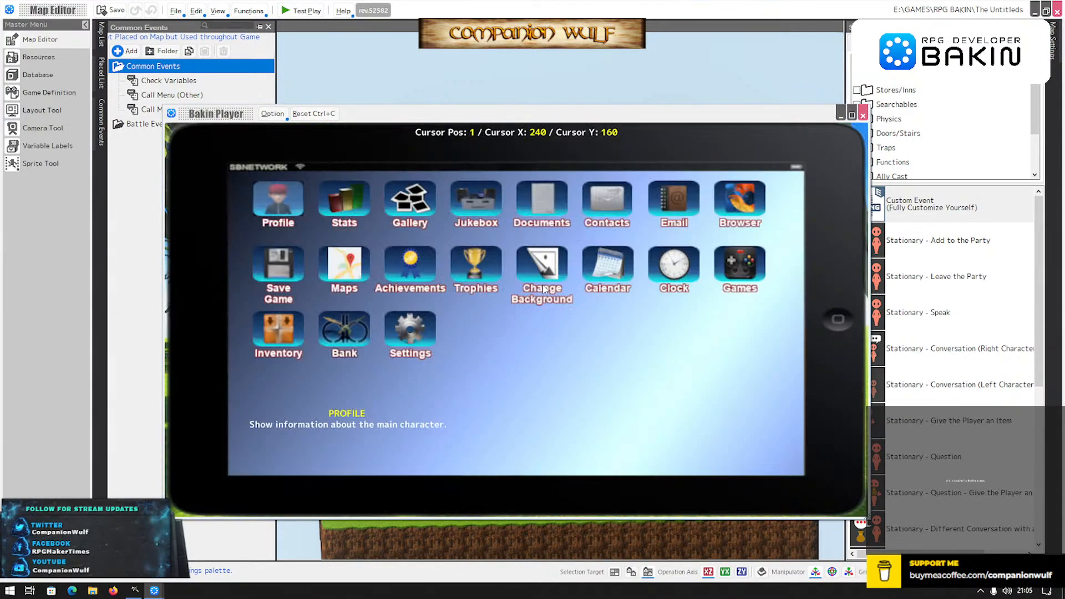
key("Right")
key("Return")
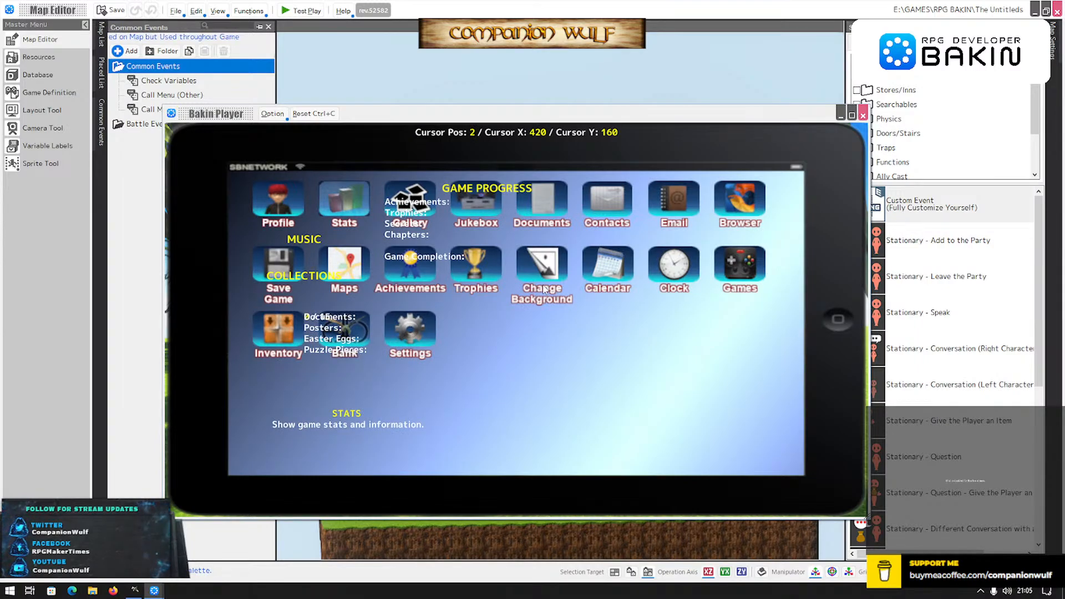
left_click(862, 115)
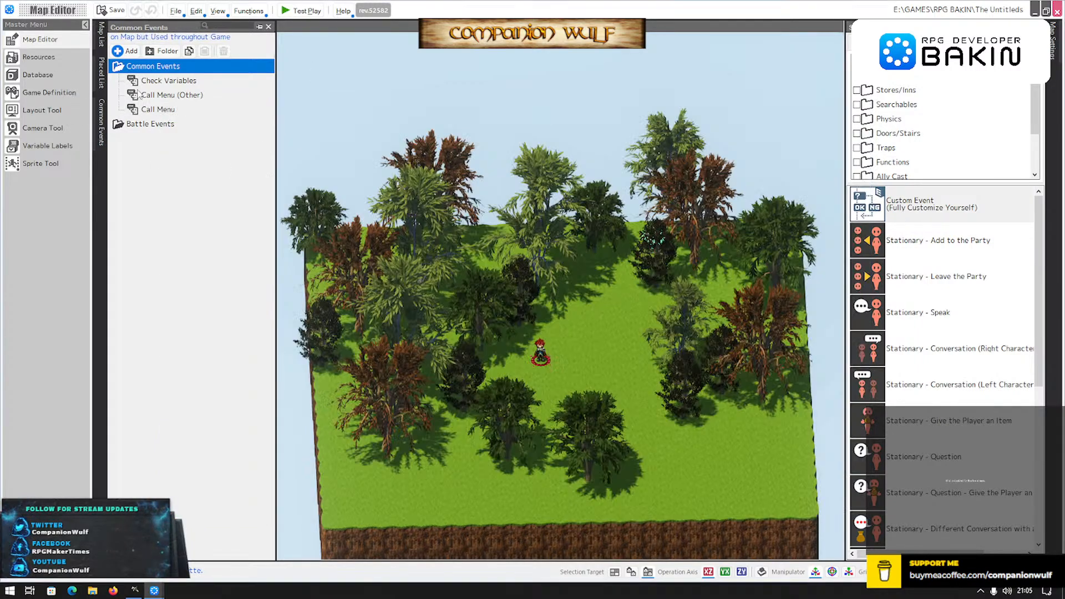
Reopen the Call Menu event's [2] Stats sheet and set the fourth Delete Image command to image 5.
double_click(139, 109)
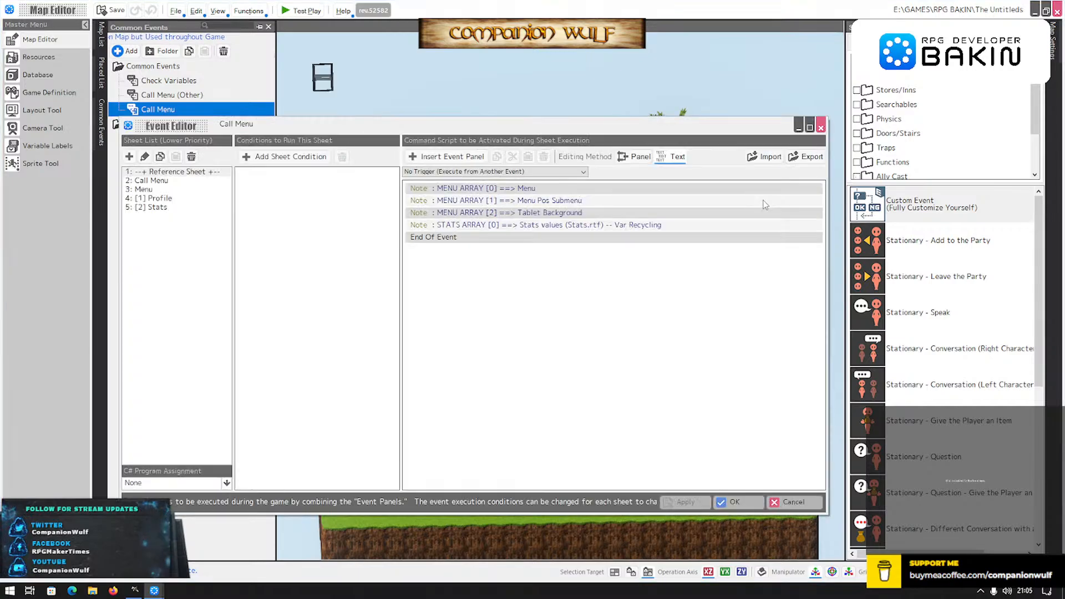
left_click(147, 207)
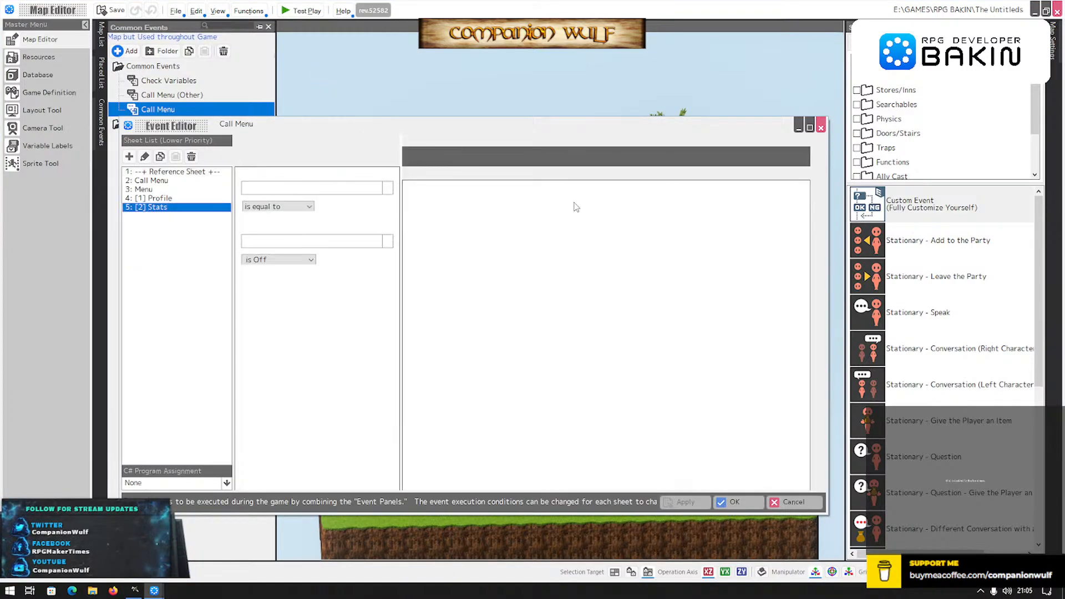
left_click(526, 263)
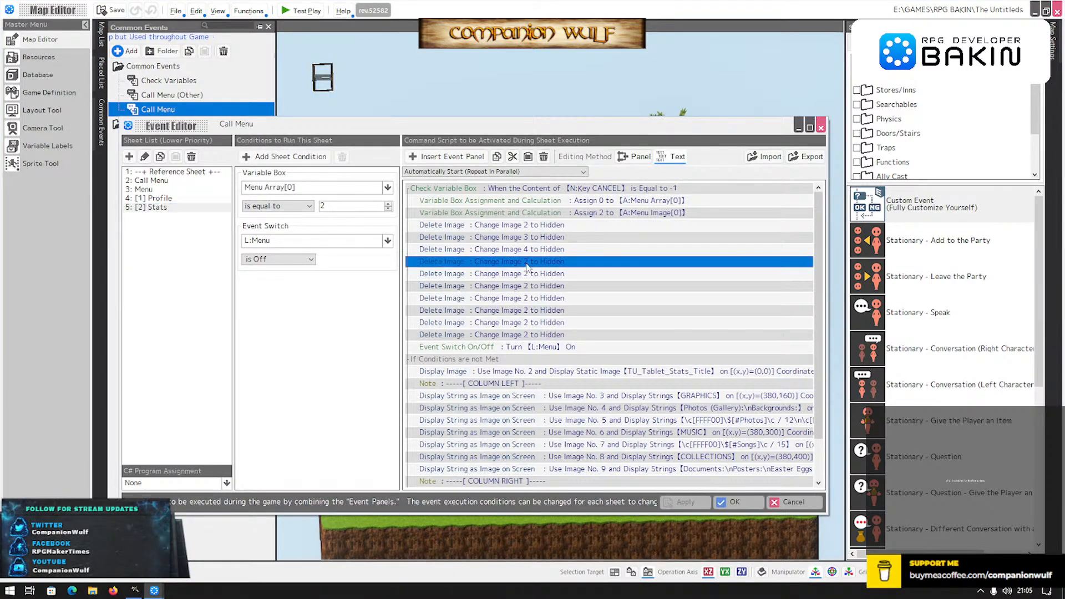
double_click(526, 266)
type("5")
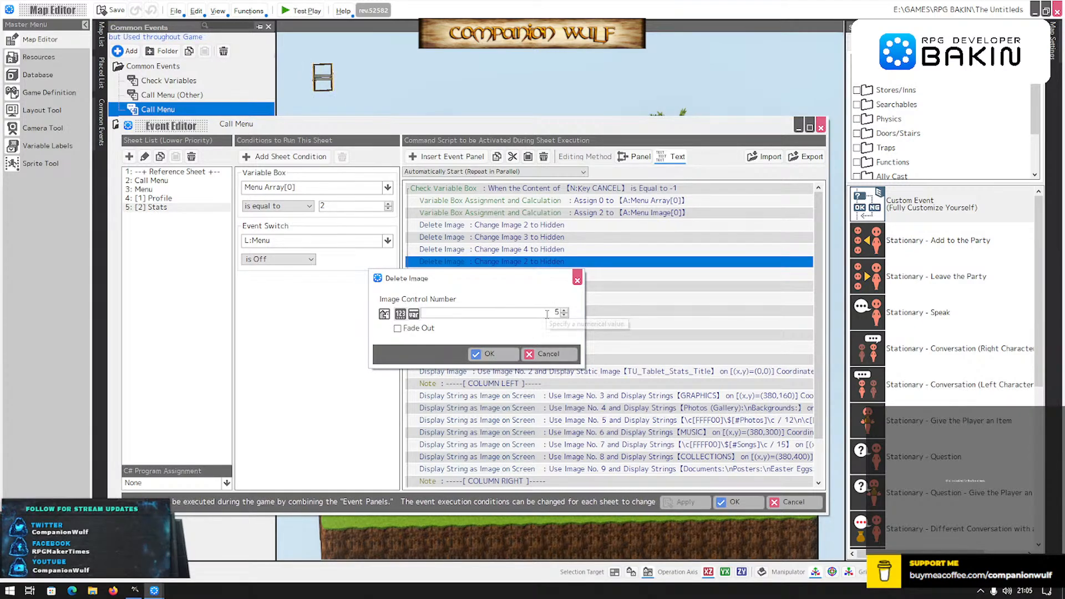
left_click(500, 364)
Set the fifth and sixth Delete Image commands to image control numbers 6 and 7.
left_click(542, 274)
double_click(541, 273)
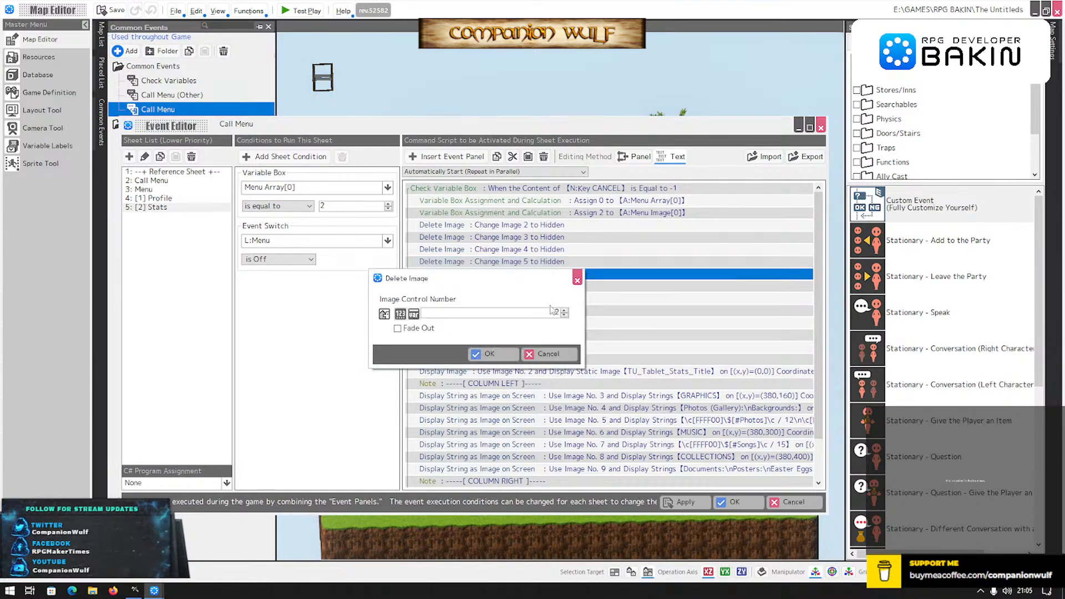
type("6")
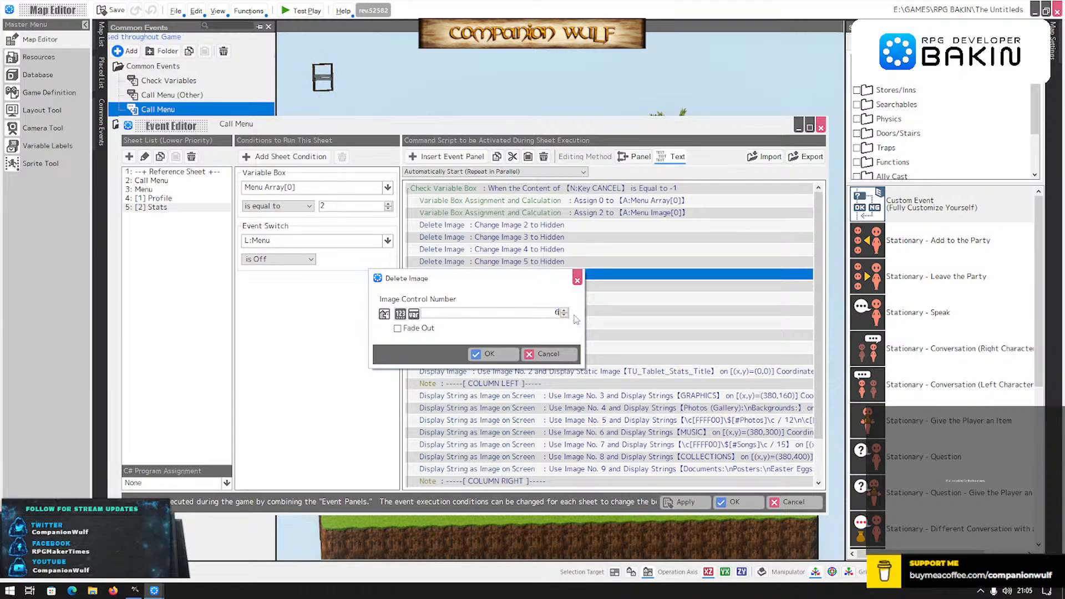
left_click(509, 355)
left_click(527, 289)
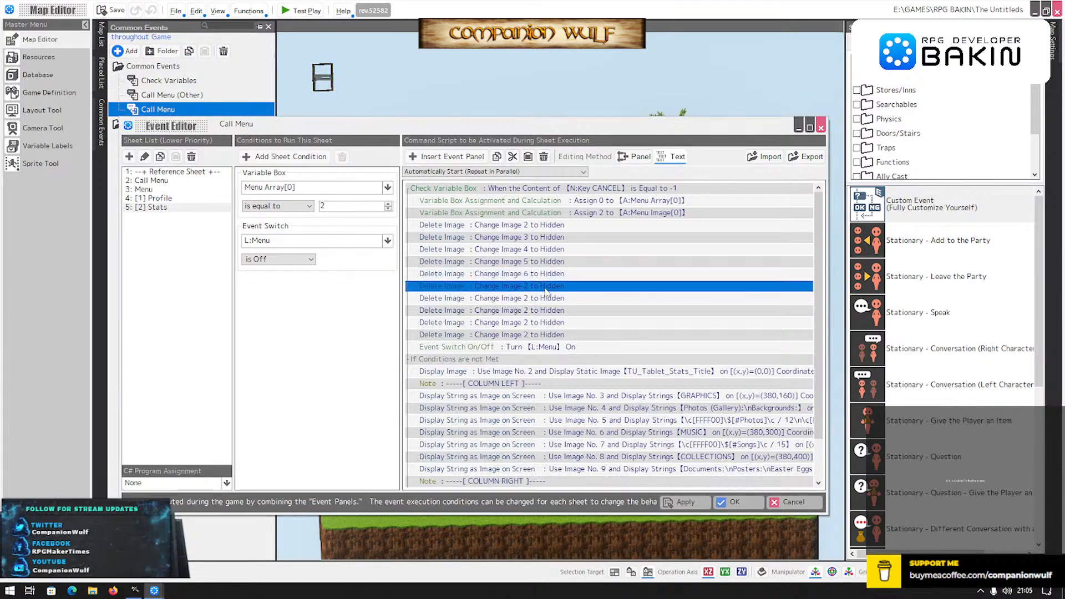
double_click(527, 289)
type("7")
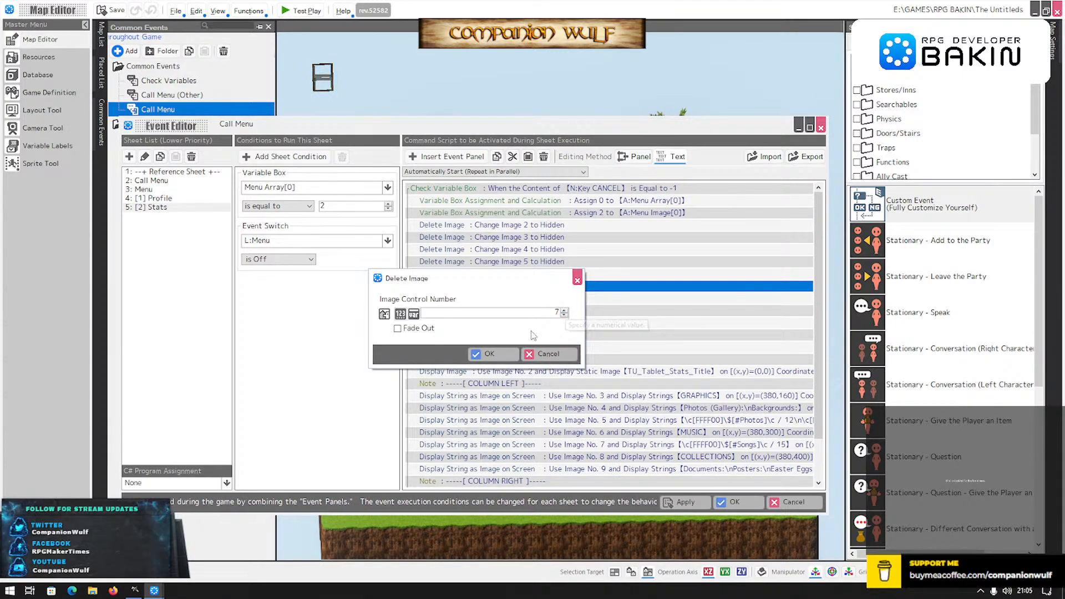
left_click(488, 354)
Set the seventh and eighth Delete Image commands to image control numbers 8 and 9.
left_click(528, 300)
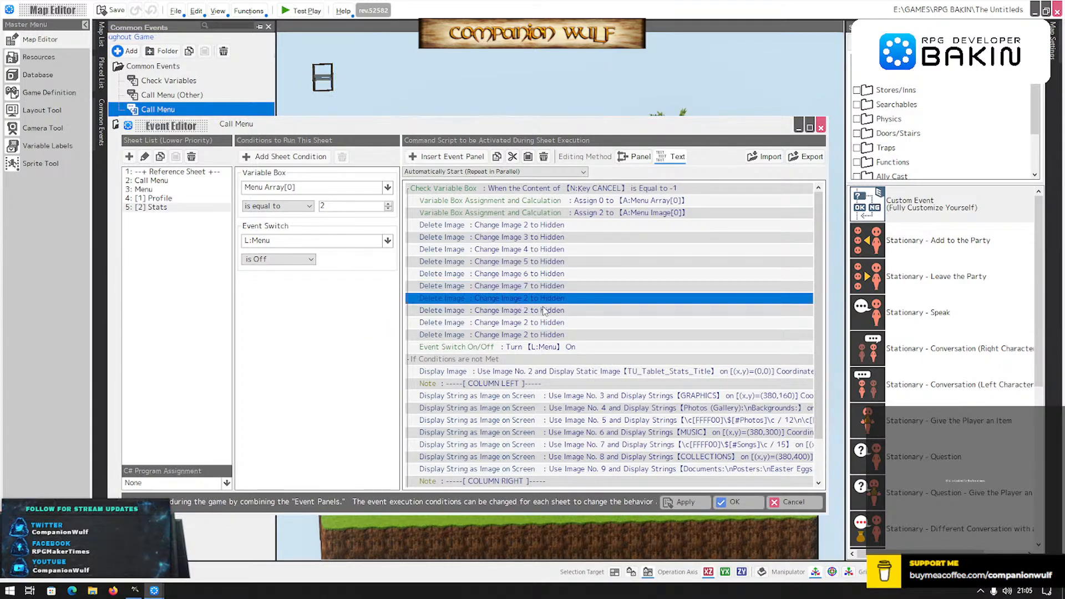
double_click(530, 302)
type("8")
left_click(491, 354)
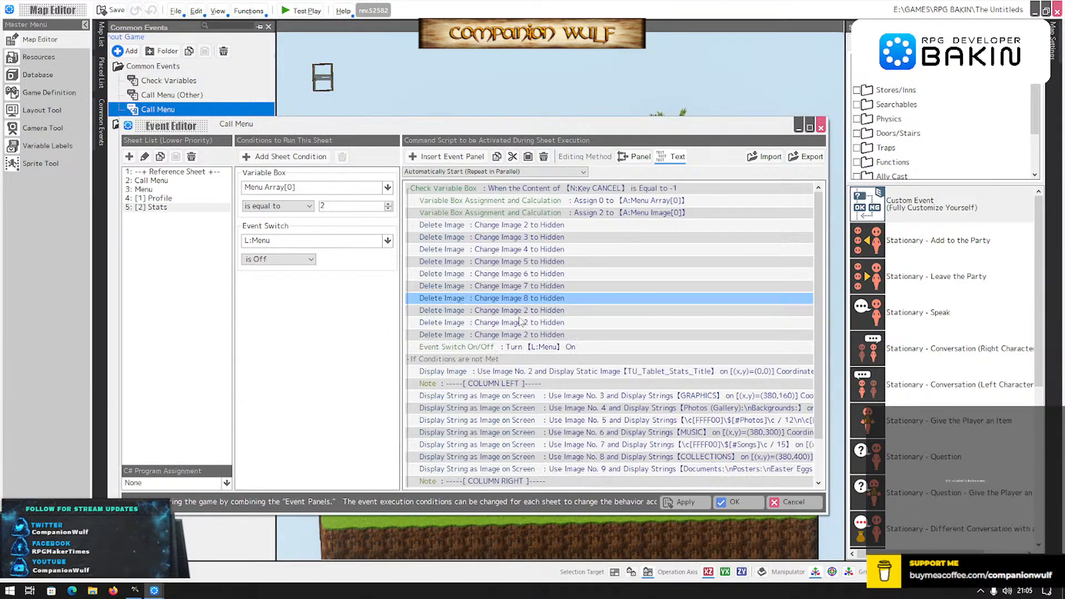
left_click(521, 311)
double_click(540, 312)
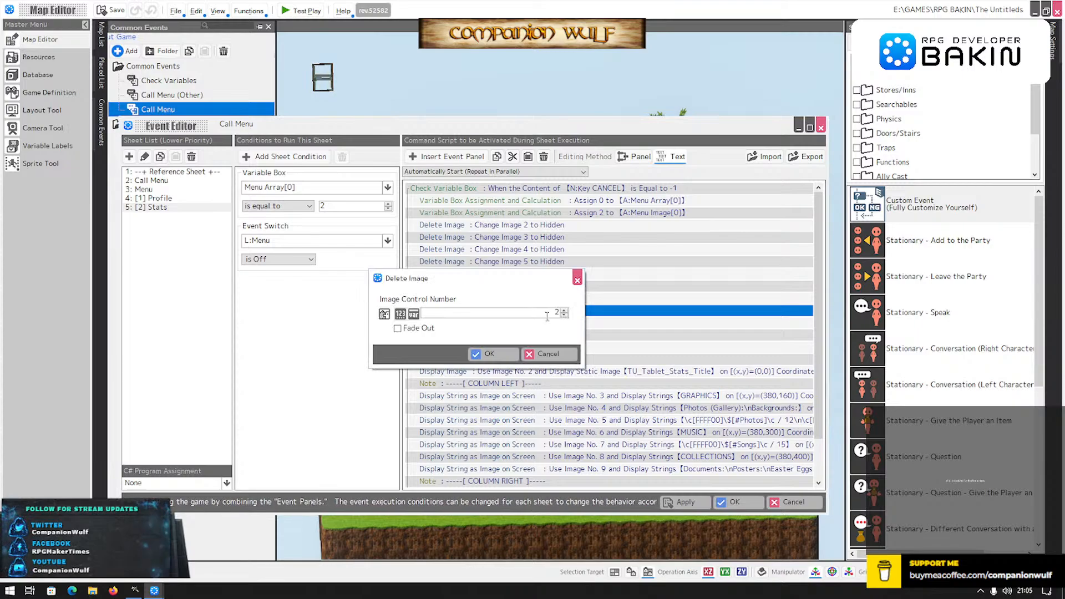
type("9")
left_click(489, 353)
Set the last two Delete Image commands to image control numbers 10 and 11, and save the event.
left_click(532, 323)
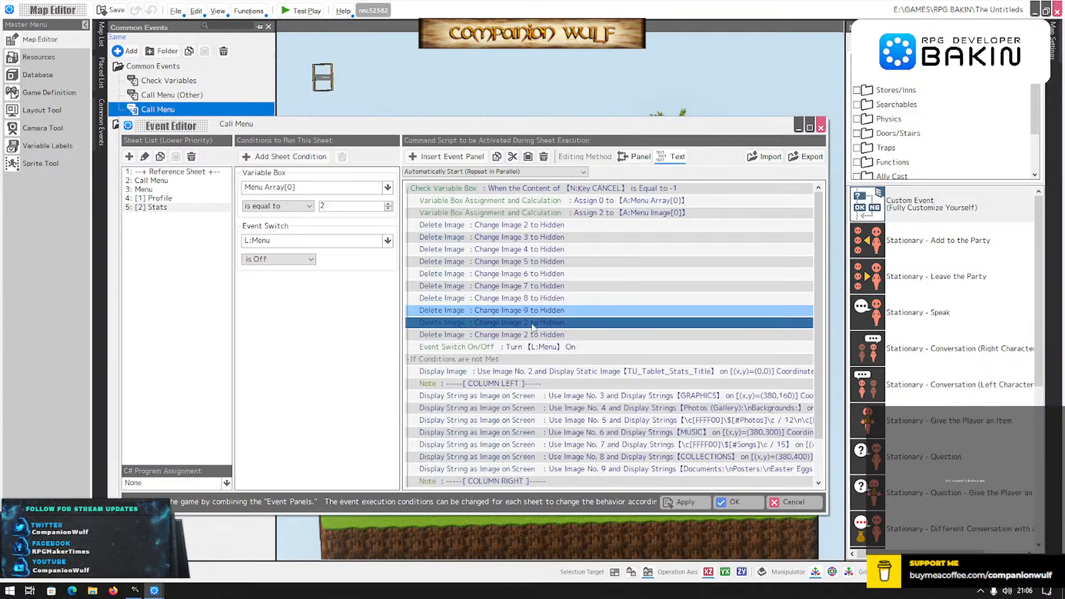
double_click(532, 324)
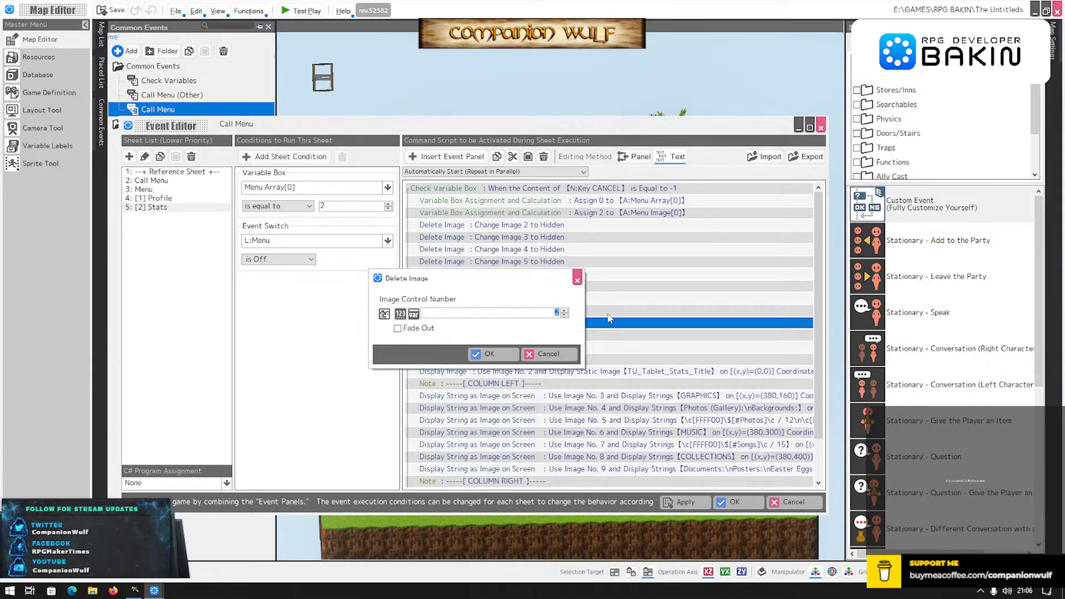
type("10")
left_click(499, 355)
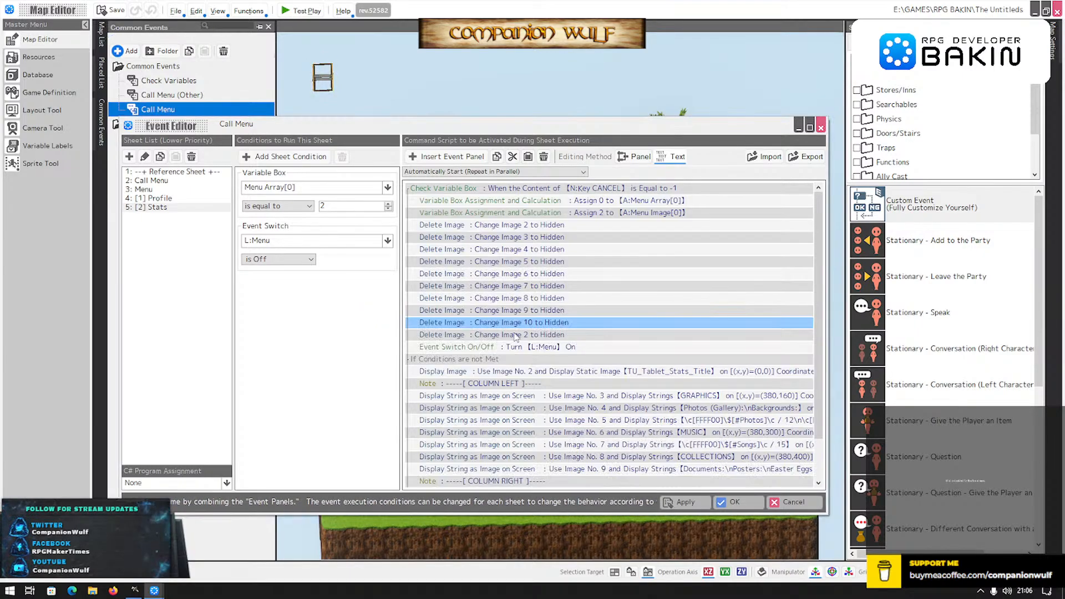
left_click(516, 335)
double_click(516, 334)
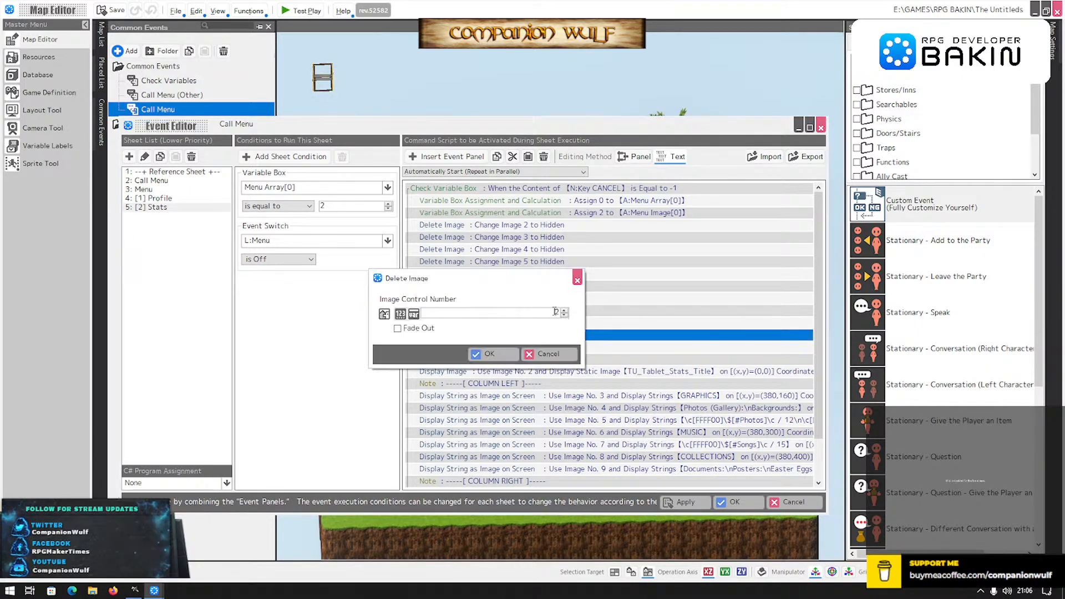
type("11")
left_click(488, 354)
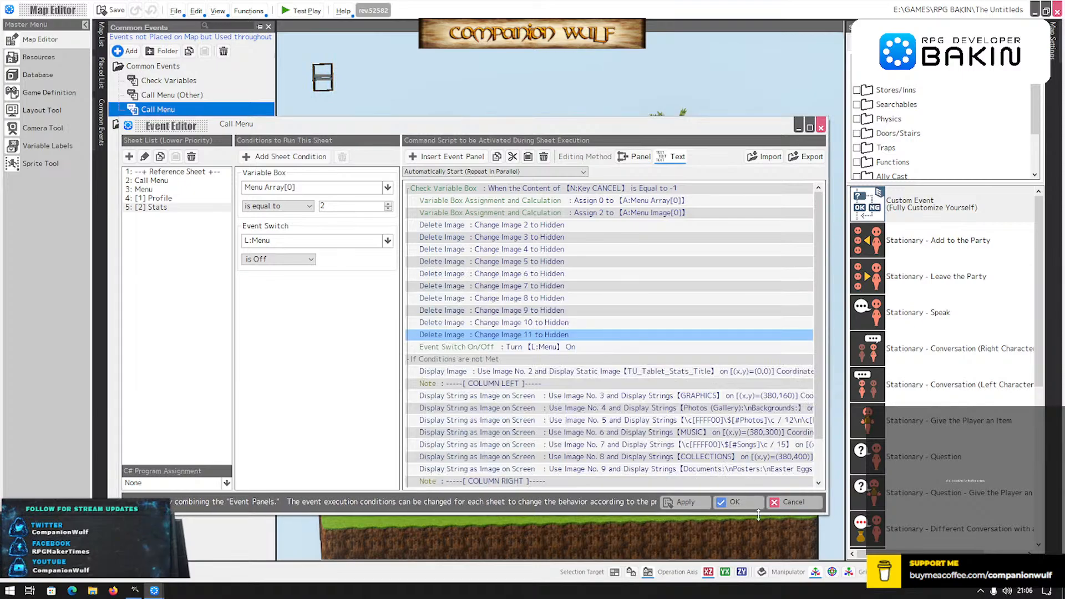
left_click(734, 502)
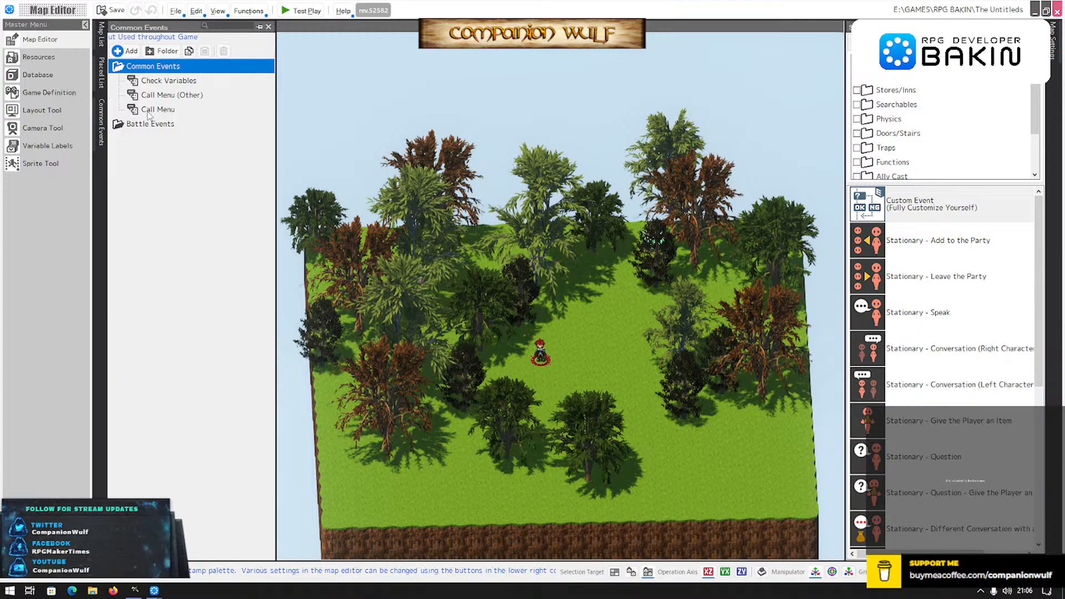
Test-play the game, open and leave the Stats page in the tablet menu, and move on to Gallery.
left_click(149, 111)
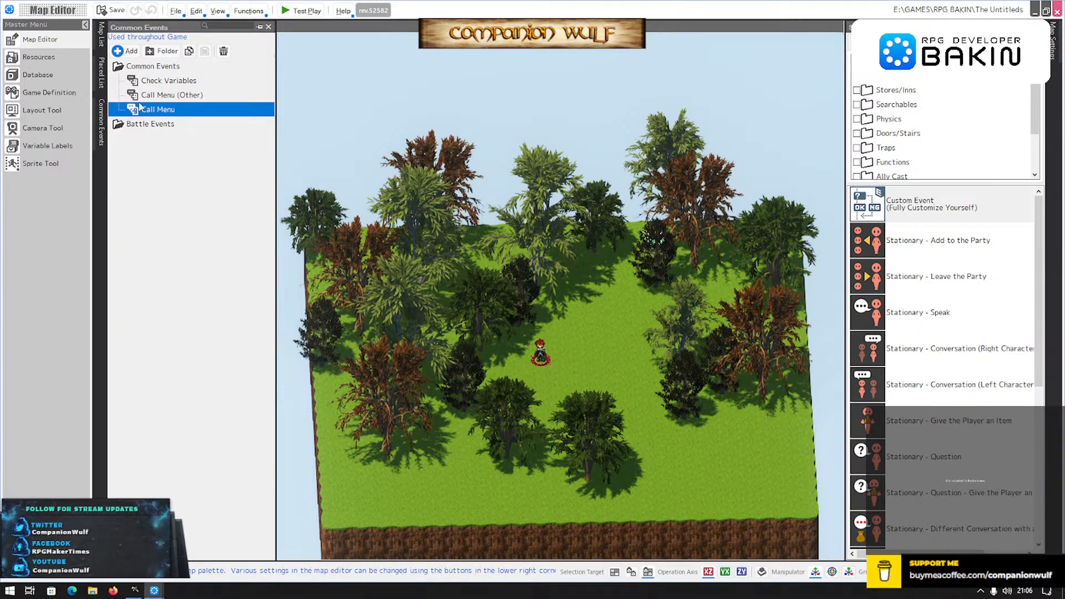
left_click(305, 11)
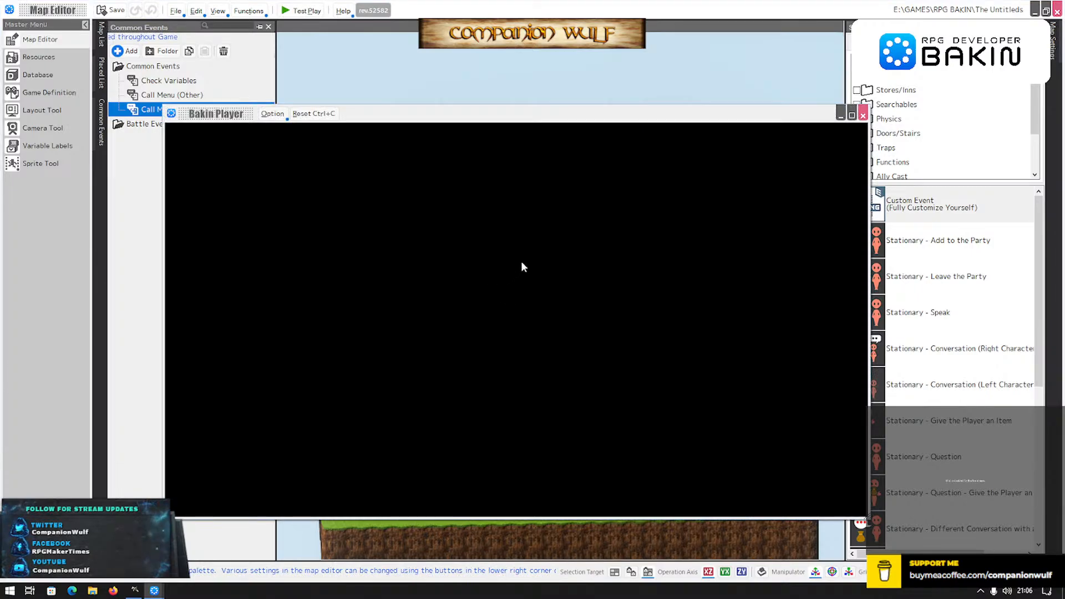
key("Escape")
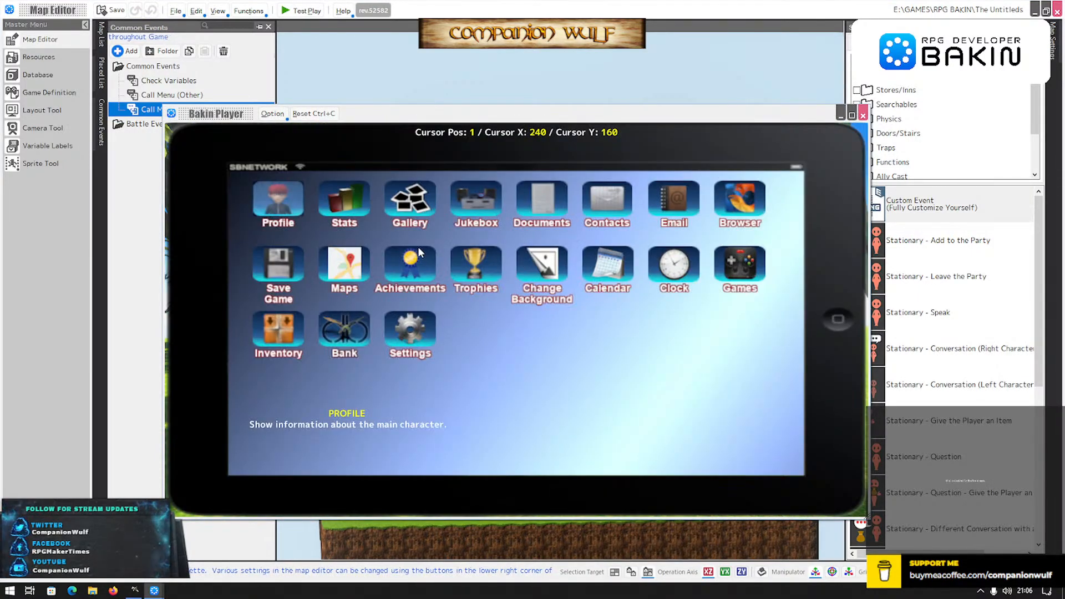
key("Right")
key("Return")
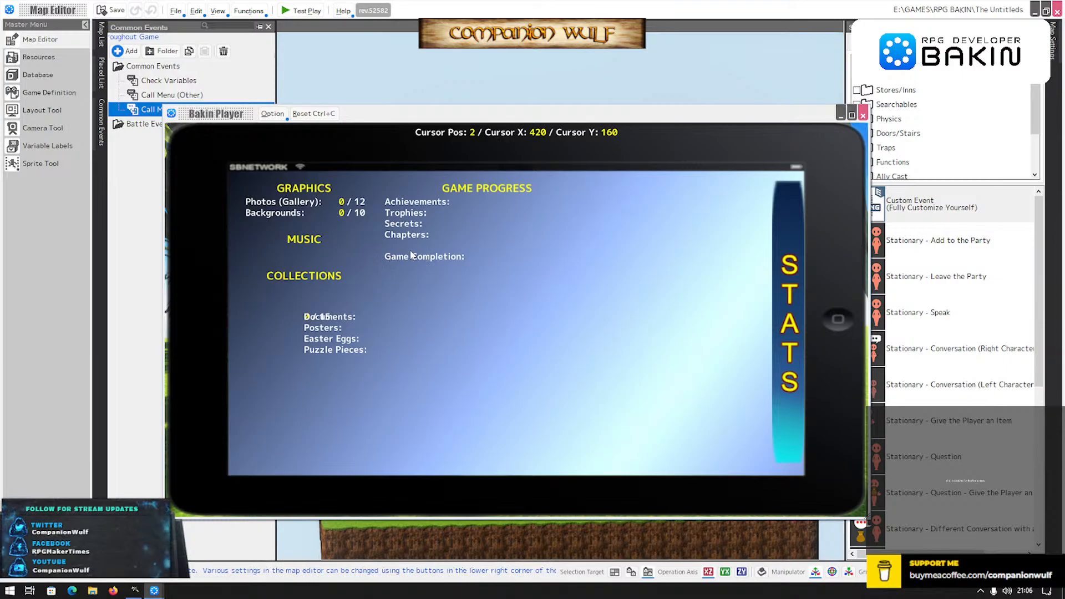
key("Escape")
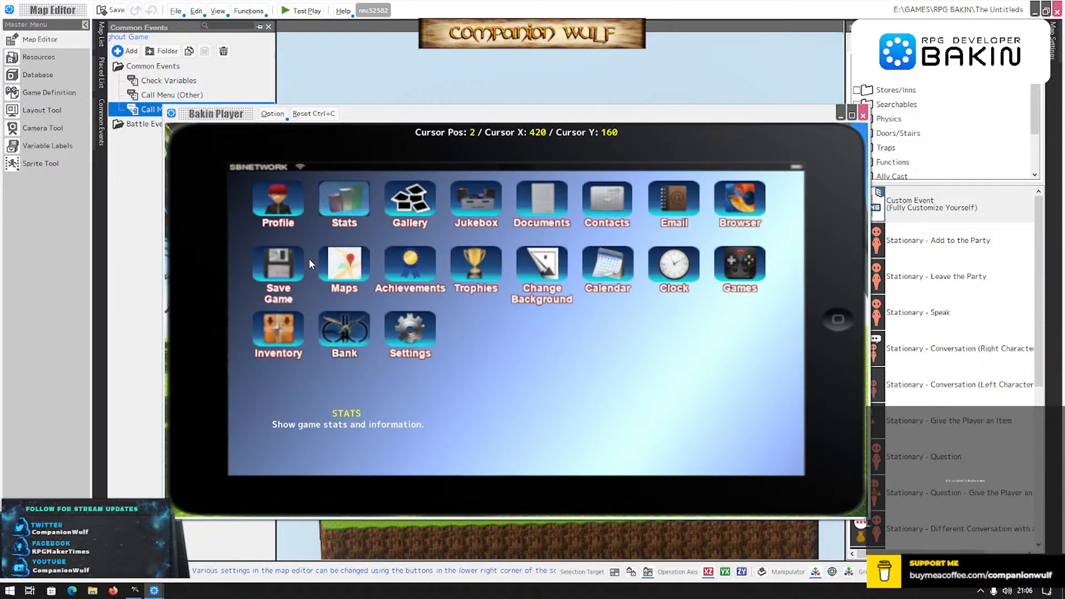
key("Right")
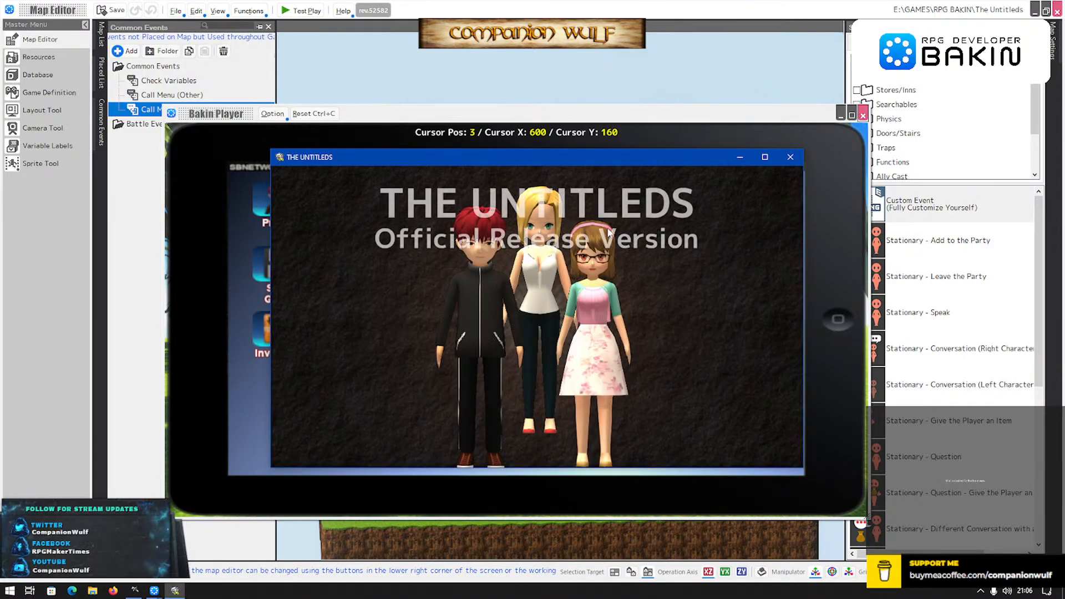
Switch to the separate THE UNTITLEDS game, start it, and open Gallery from its tablet menu.
key("Return")
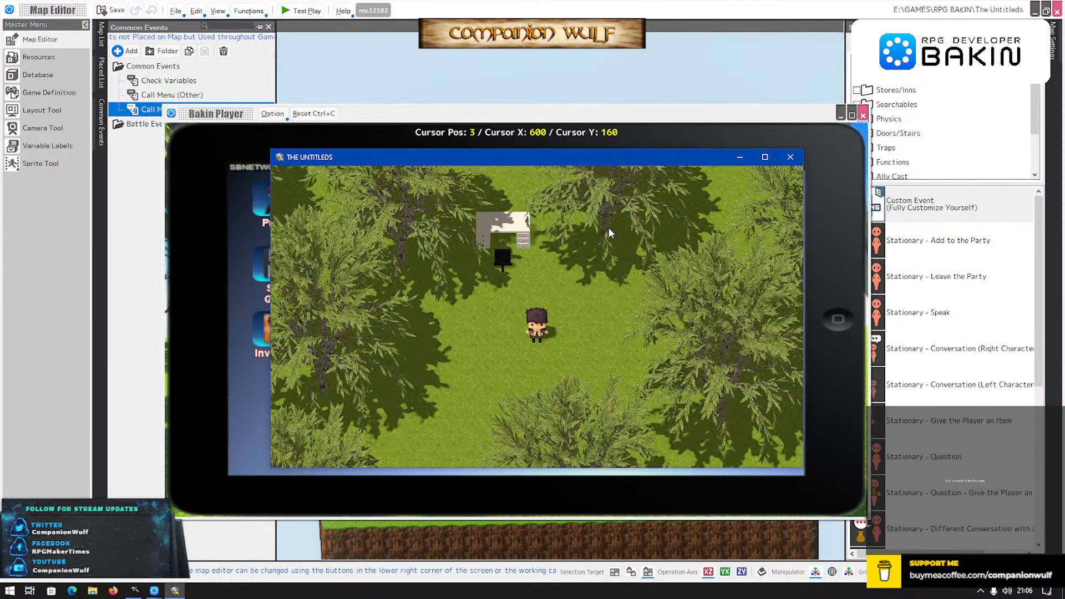
key("Escape")
key("Right")
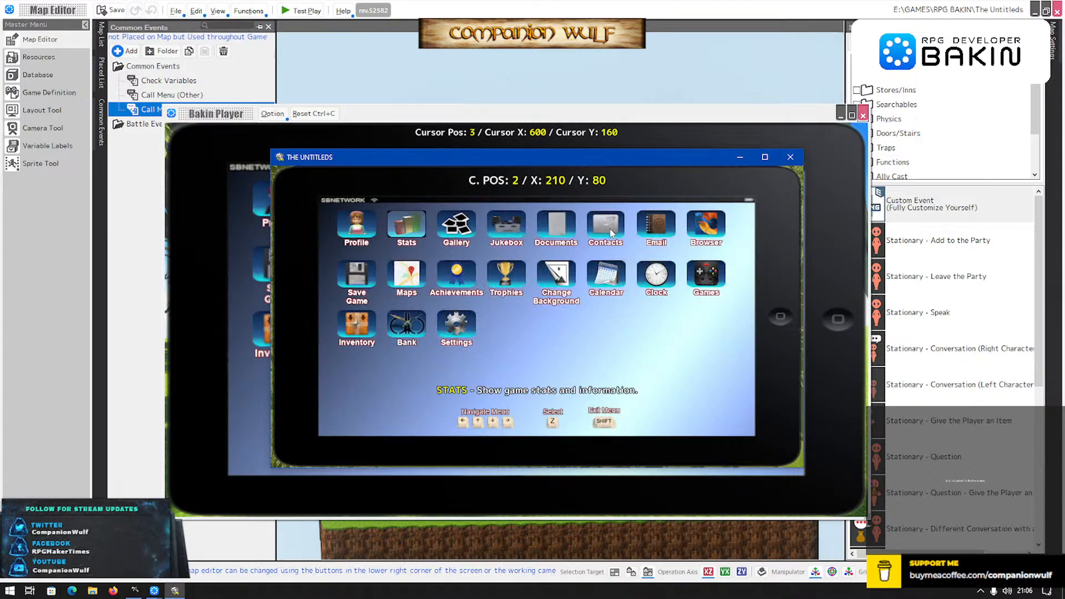
key("Right")
key("z")
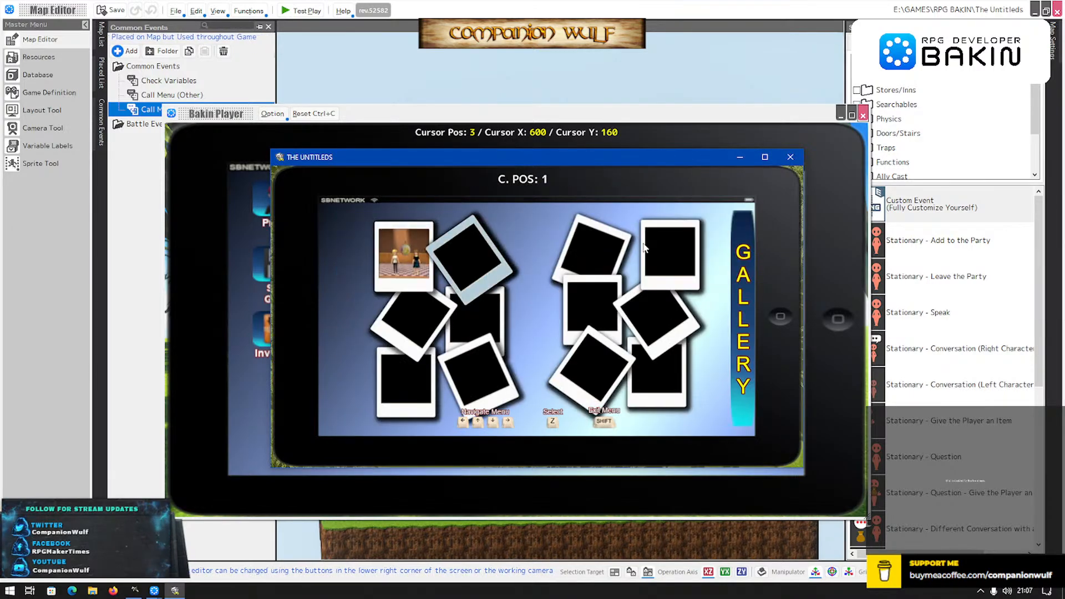
Browse the gallery, enlarge and close the first photo, return to the tablet menu, and highlight Stats.
key("Right")
key("Right")
key("Left")
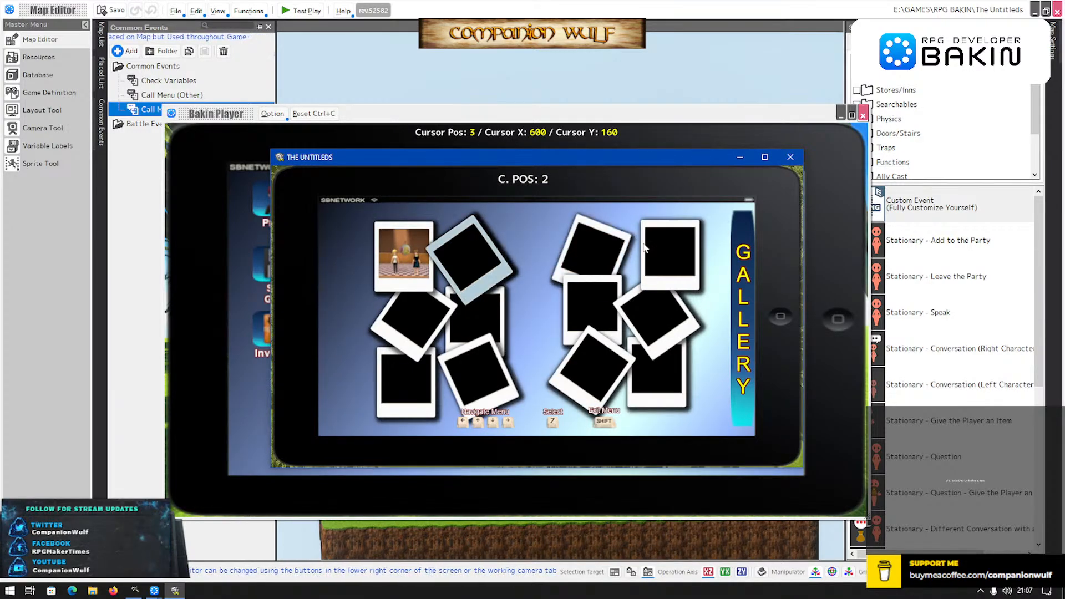
key("Left")
key("z")
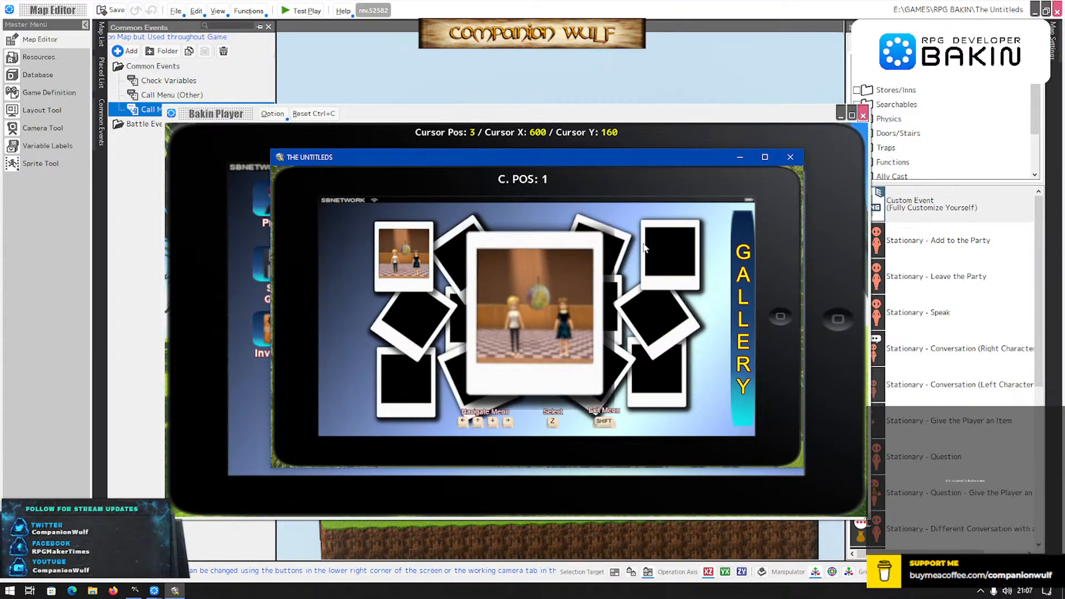
key("z")
key("shift")
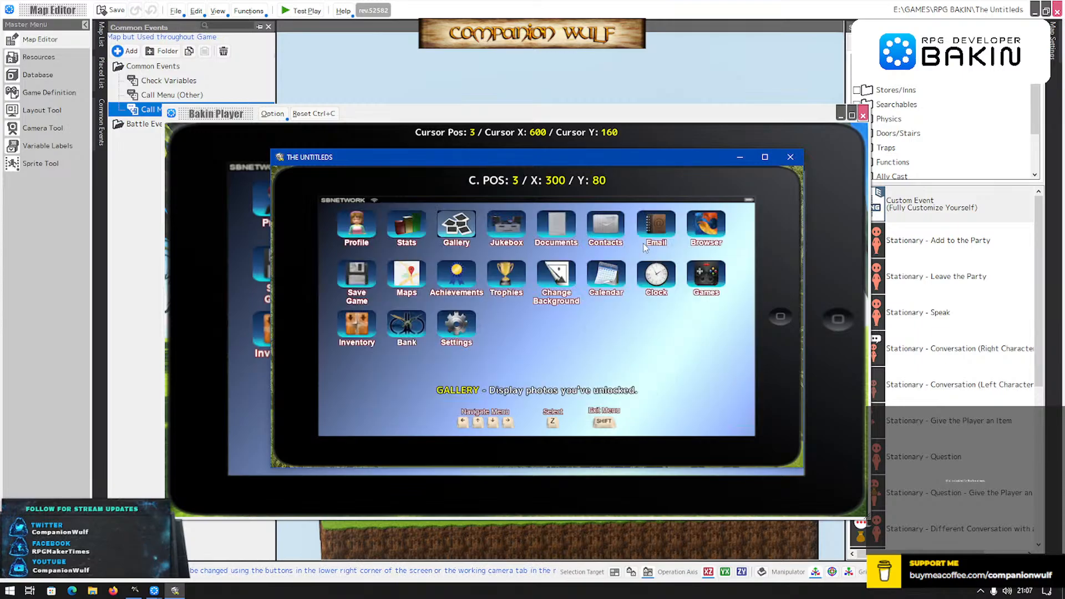
key("Left")
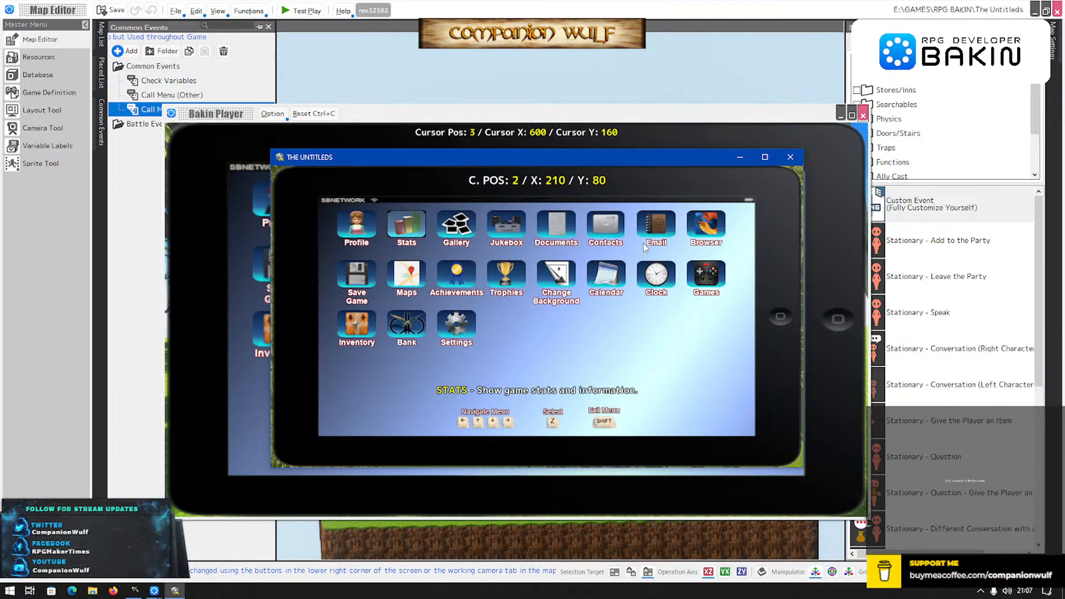
Open and leave the Stats page, and view both pages of Profile before returning to the tablet menu.
key("z")
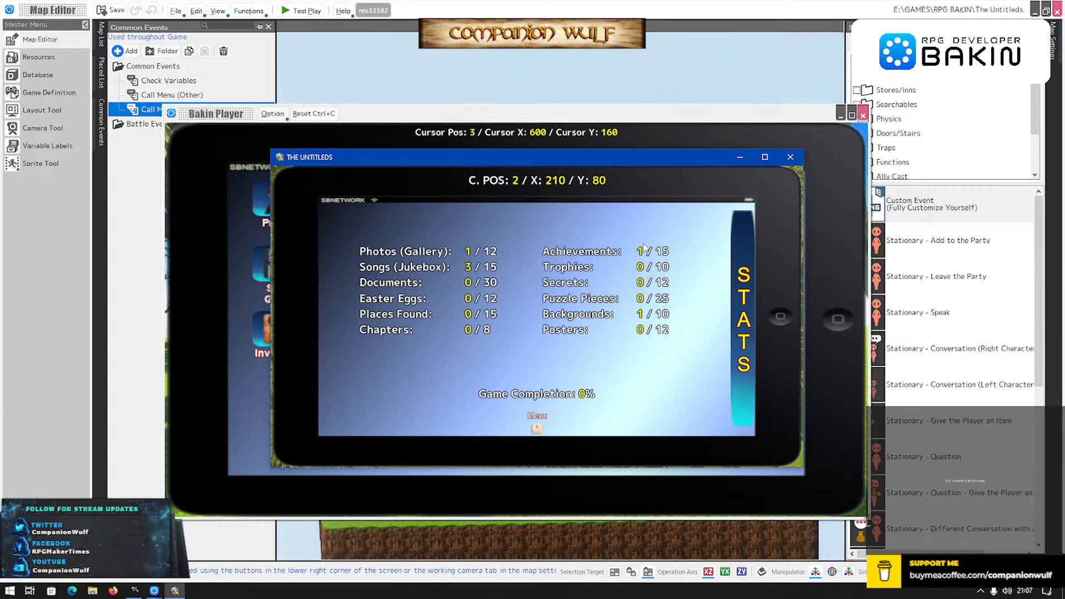
key("shift")
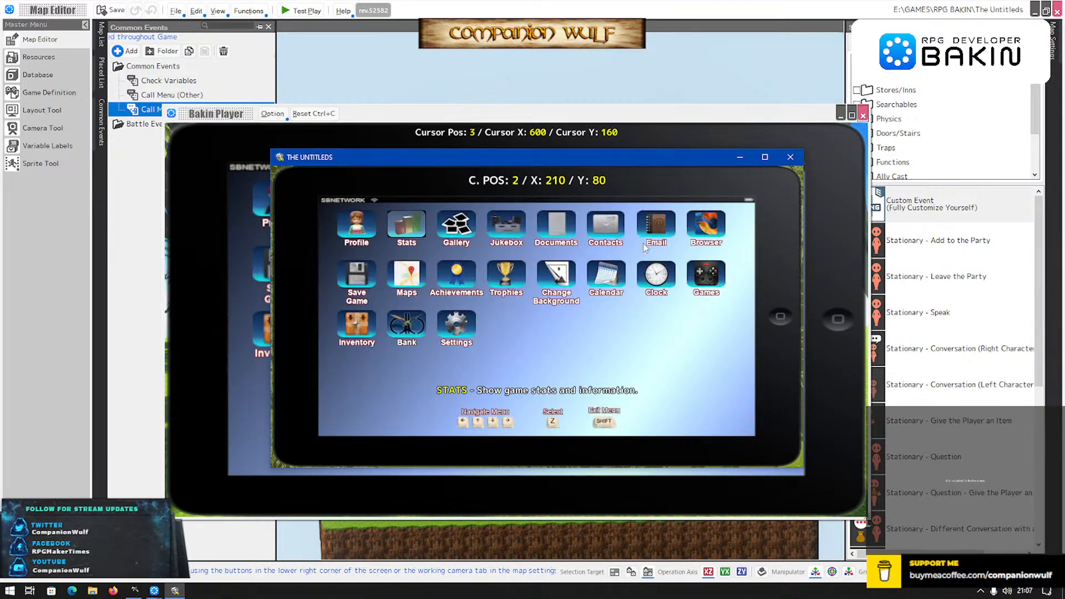
key("Left")
key("z")
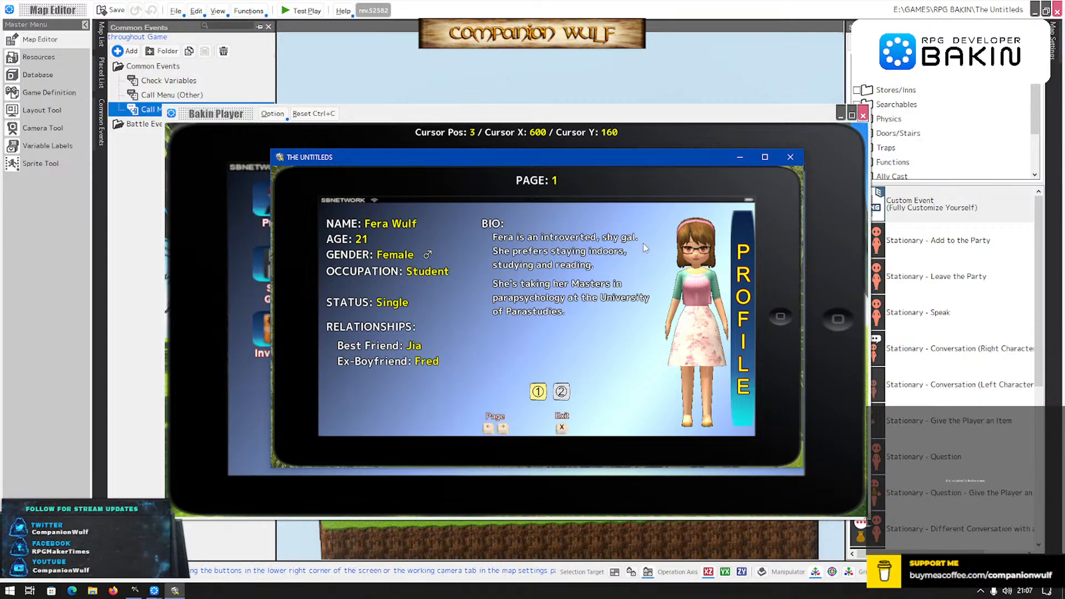
key("Right")
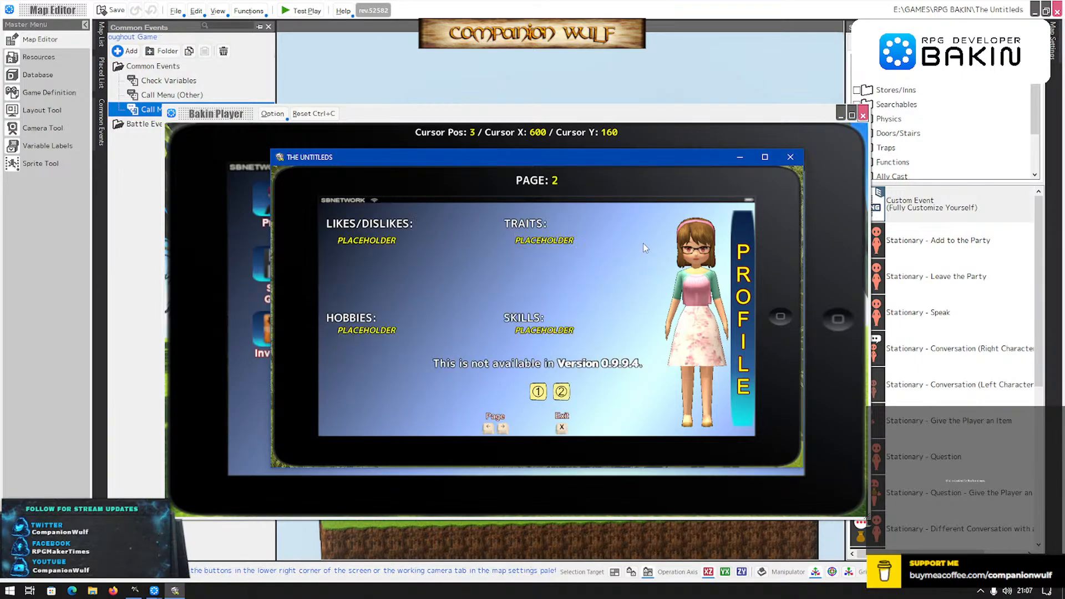
key("Left")
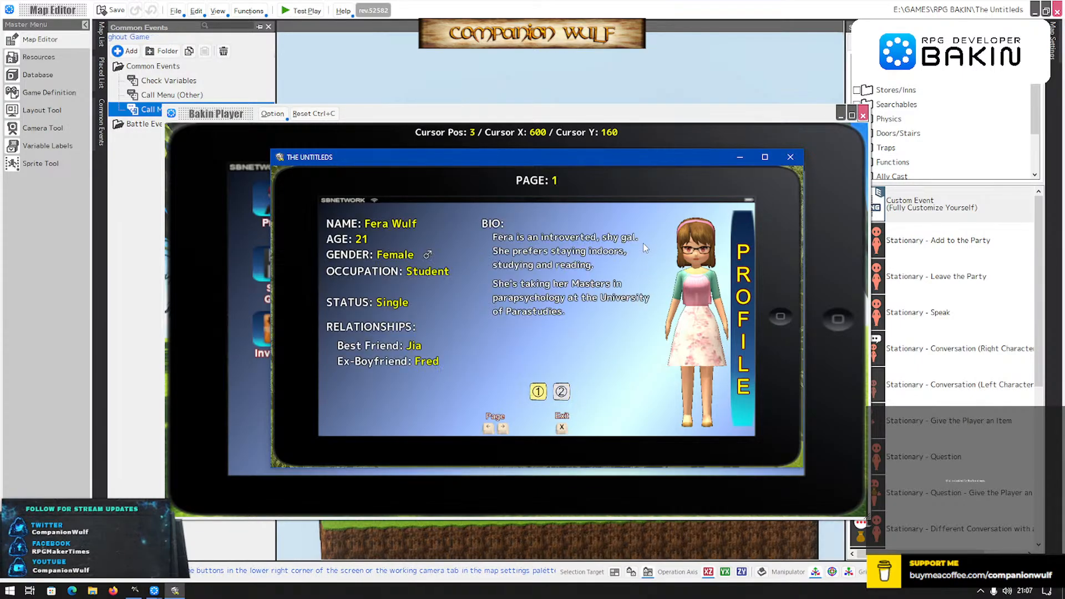
key("x")
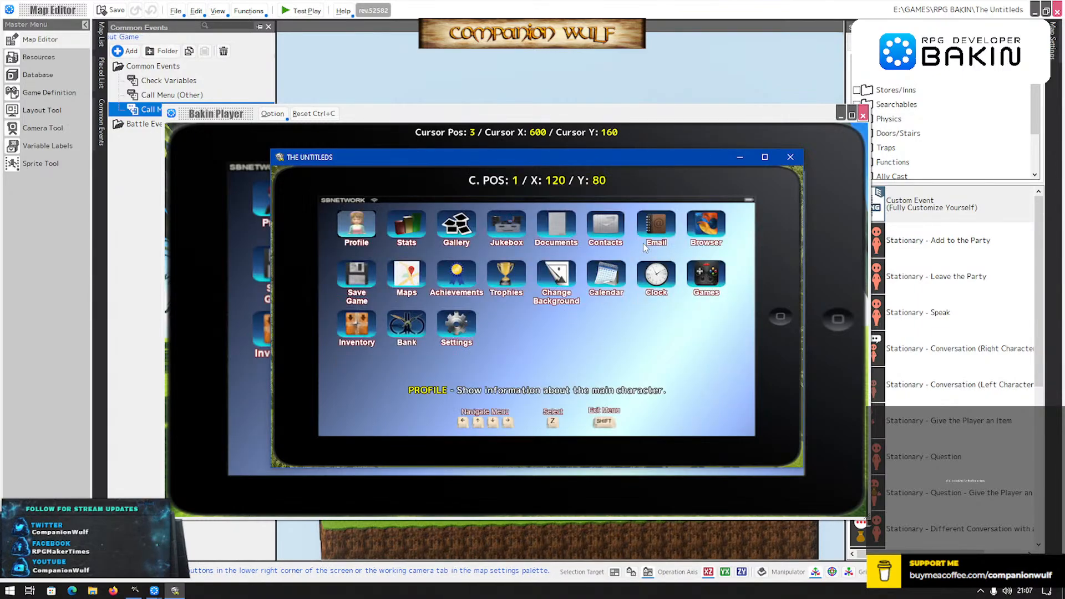
Open Gallery, move the selection across the first two rows of photos, and return to the tablet menu.
key("Right")
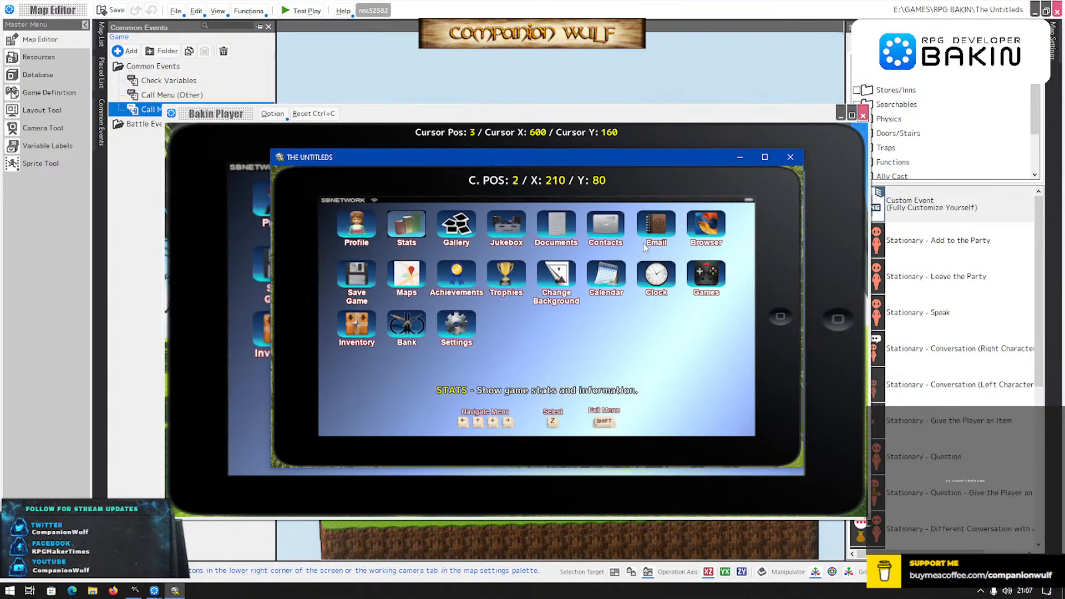
key("Right")
key("z")
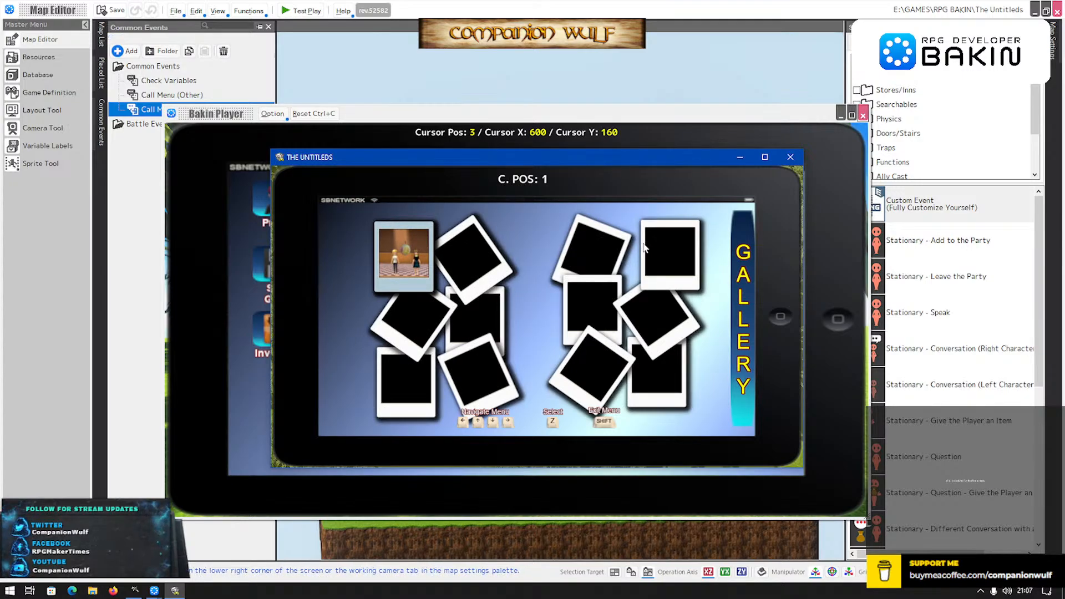
key("Right")
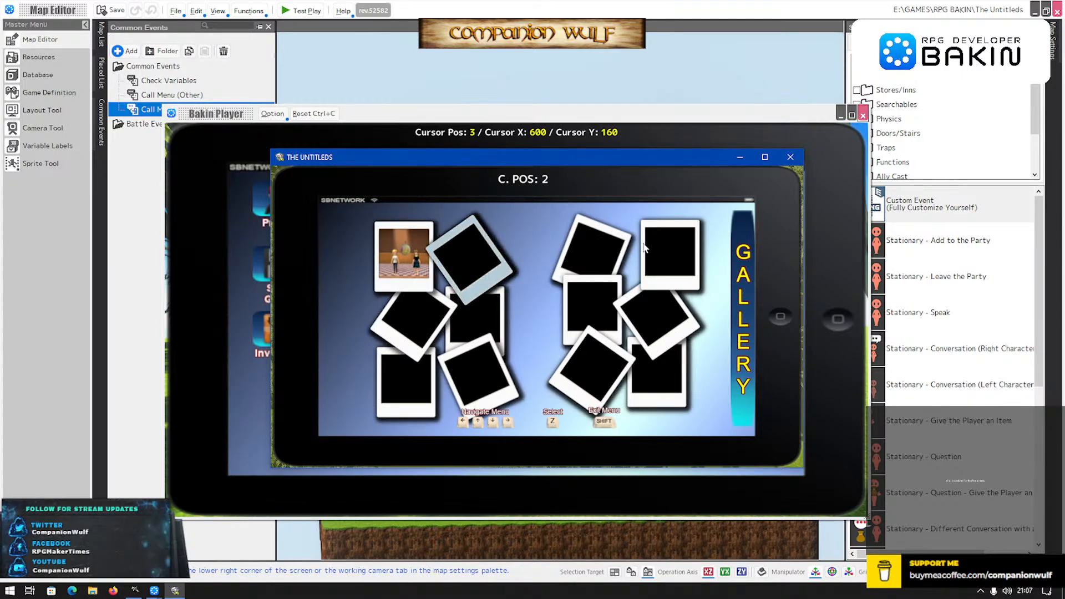
key("Right")
key("Right")
key("Down")
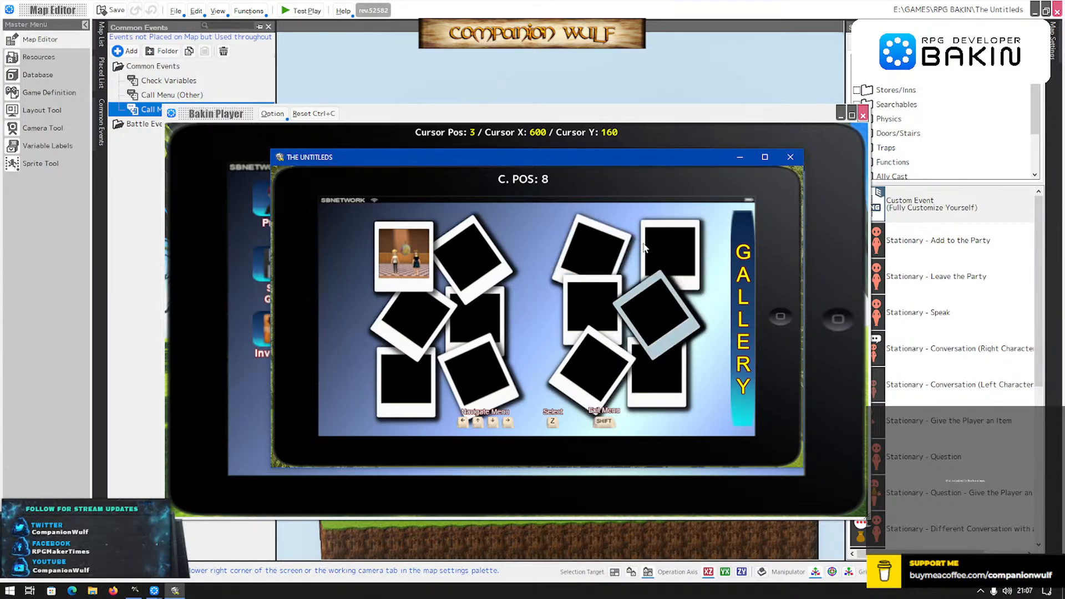
key("Left")
key("Left")
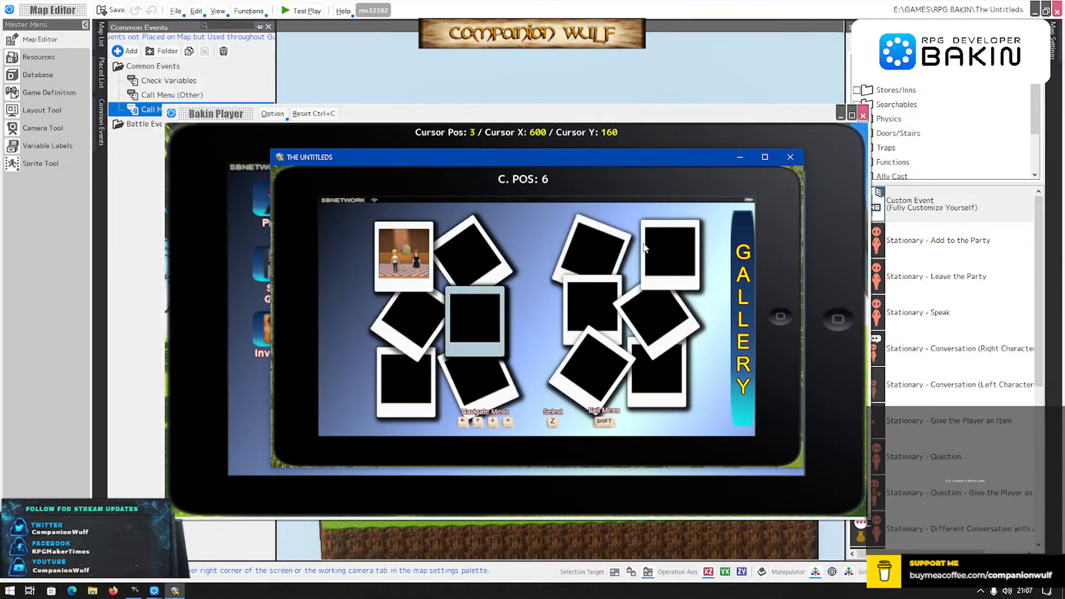
key("shift")
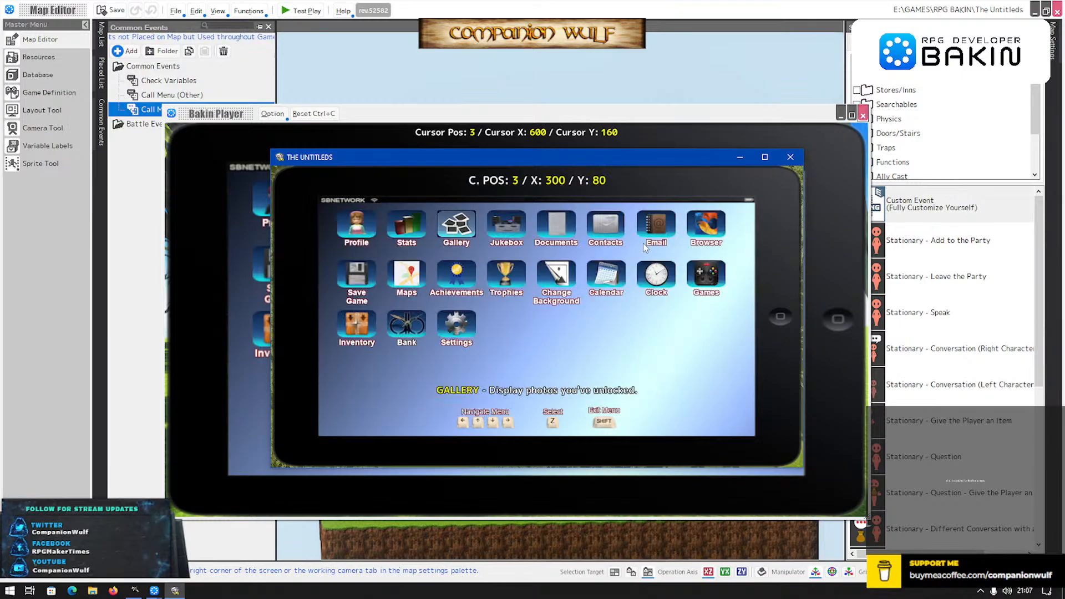
Move the selection along the tablet menu's first row to Browser, then open and leave the Browser page.
key("Right")
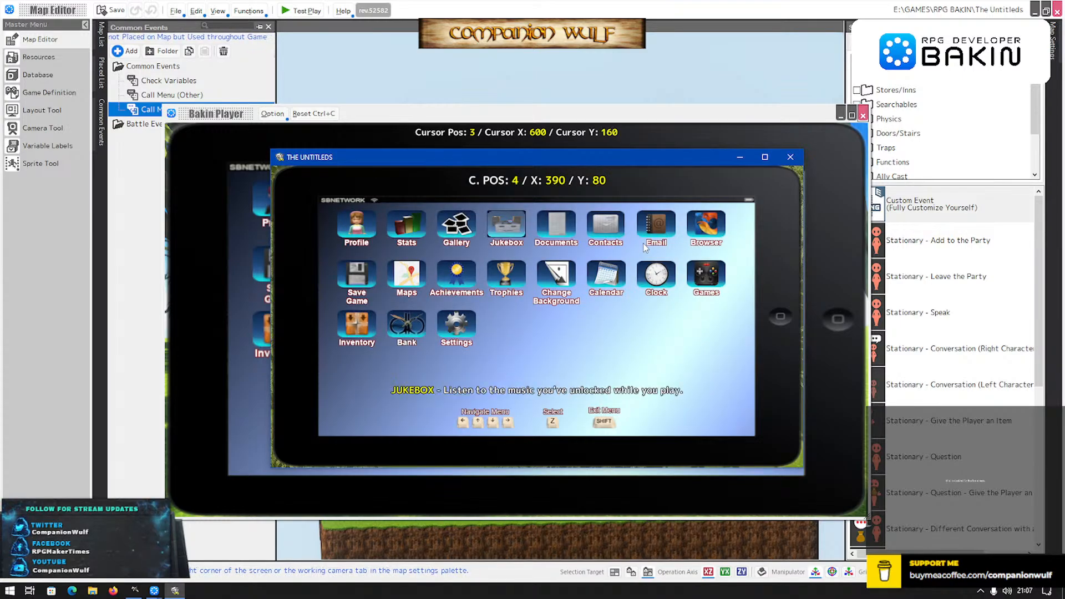
key("Right")
key("Right")
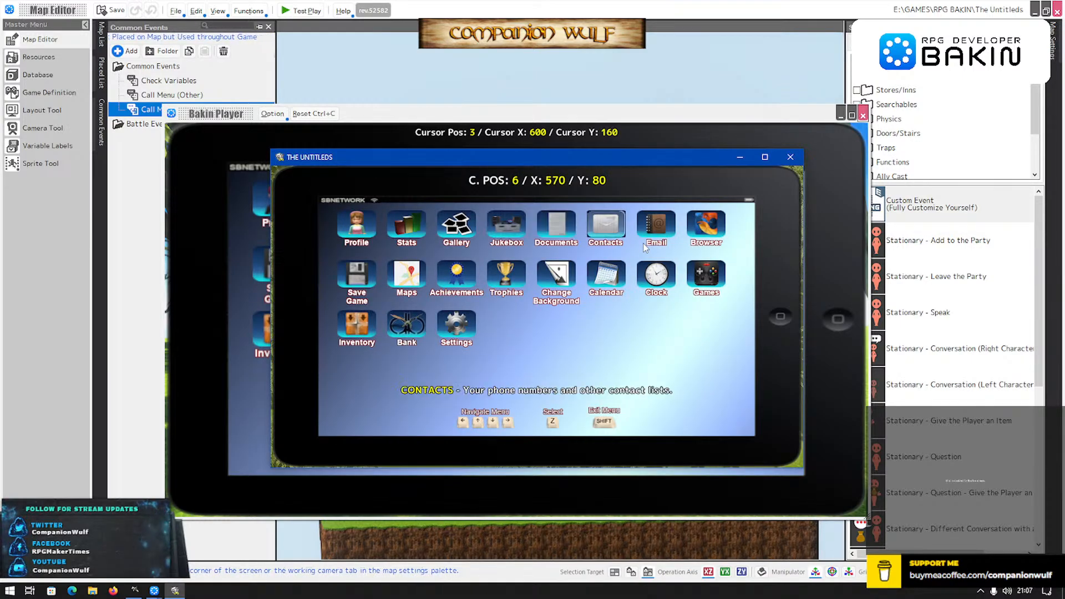
key("Right")
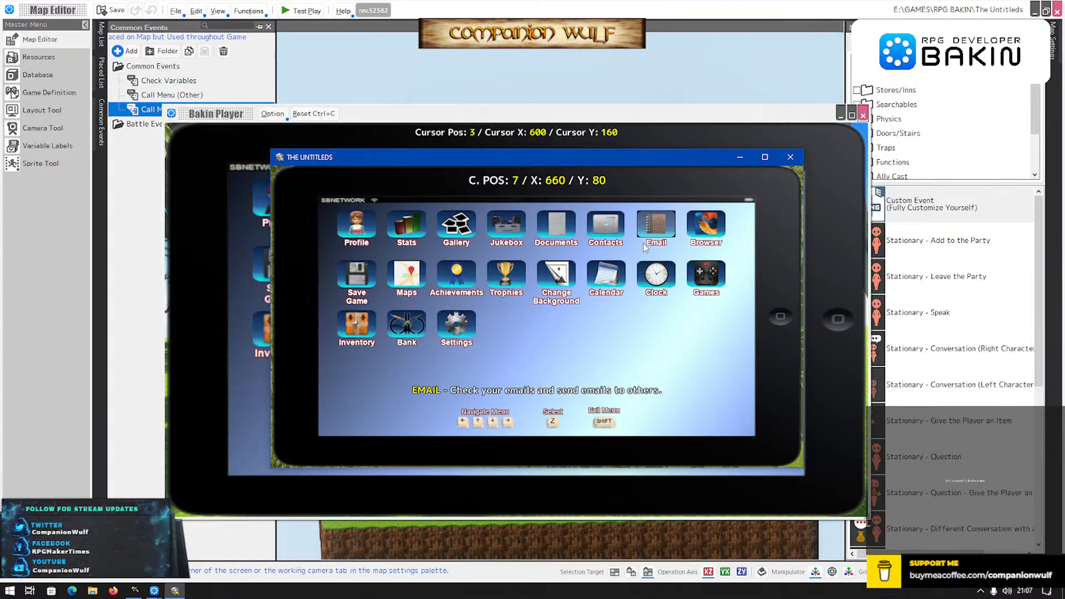
key("Right")
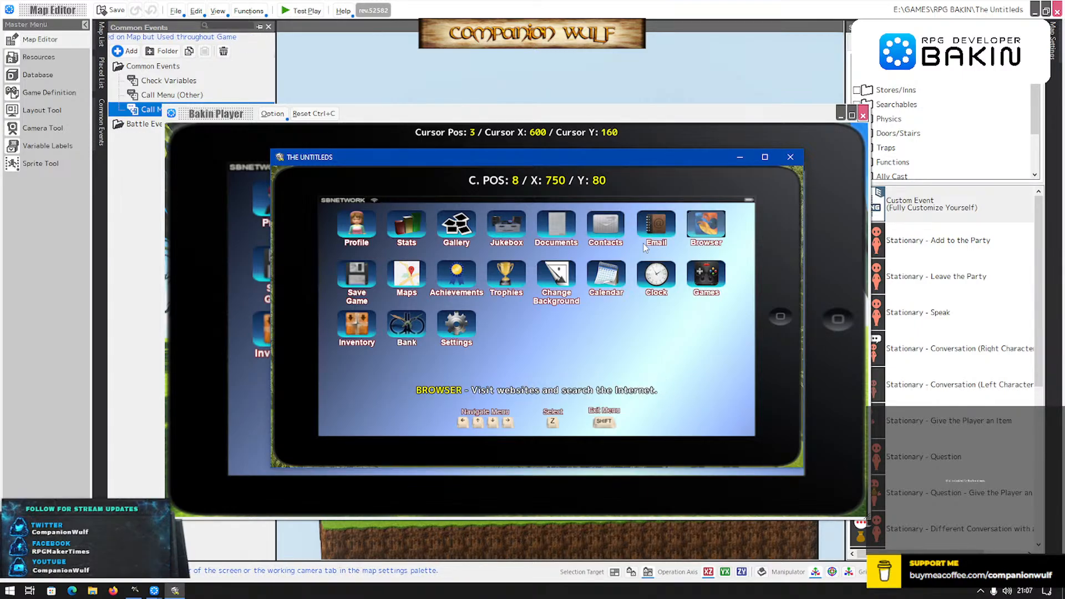
key("Right")
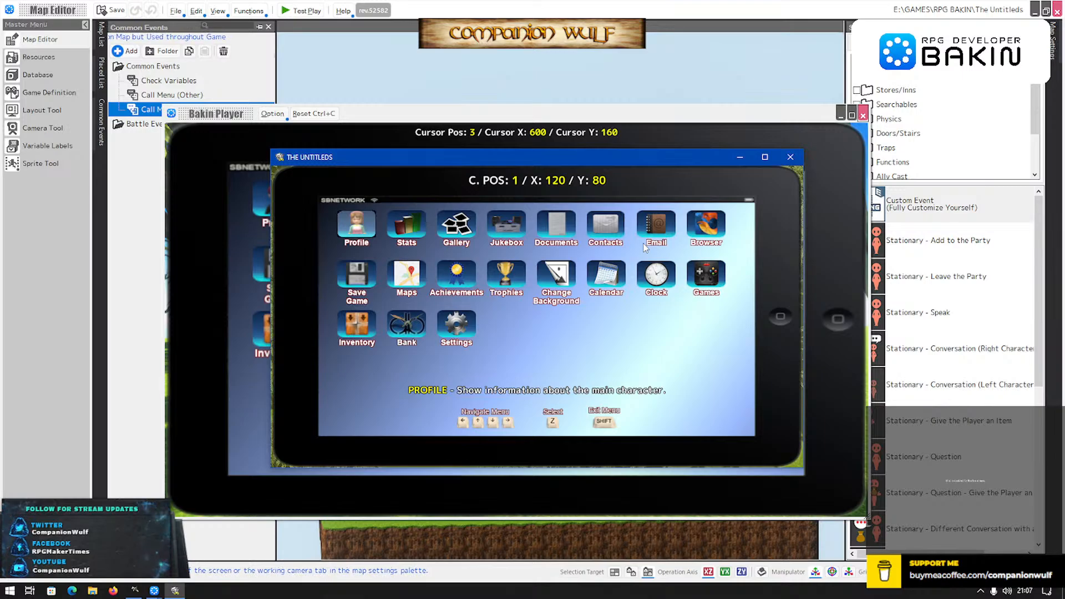
key("Left")
key("z")
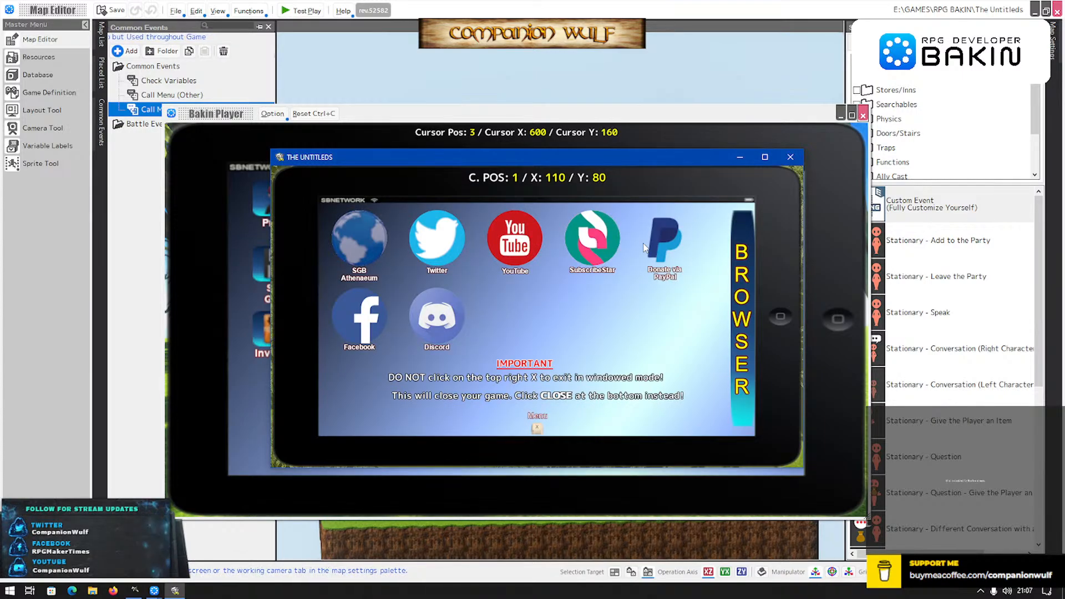
key("x")
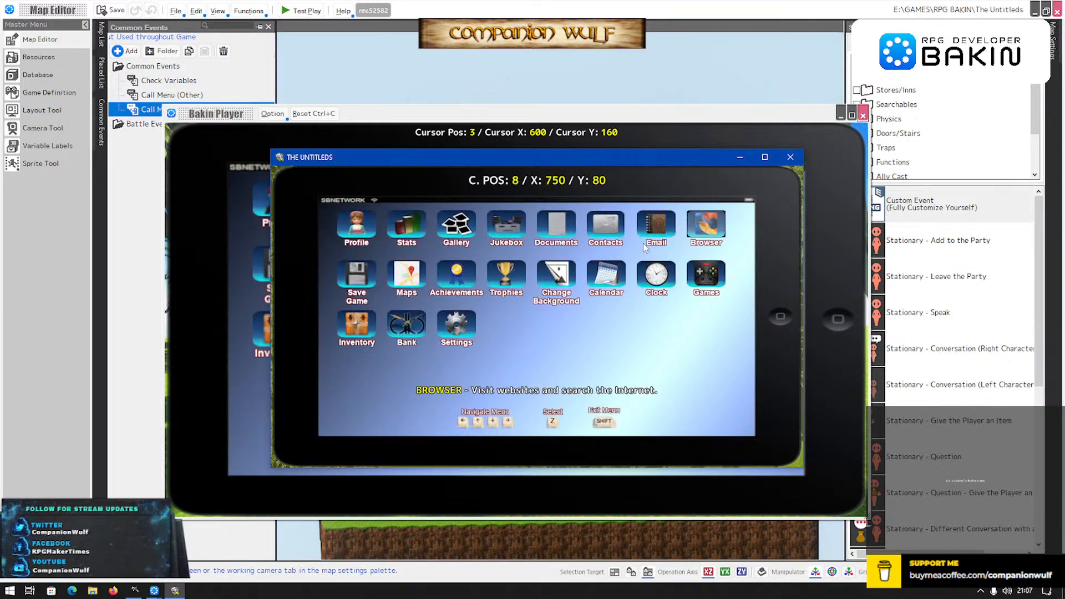
Move the selection through the tablet menu's second row as far as Change Background, and highlight Settings in the third row.
key("Down")
key("Right")
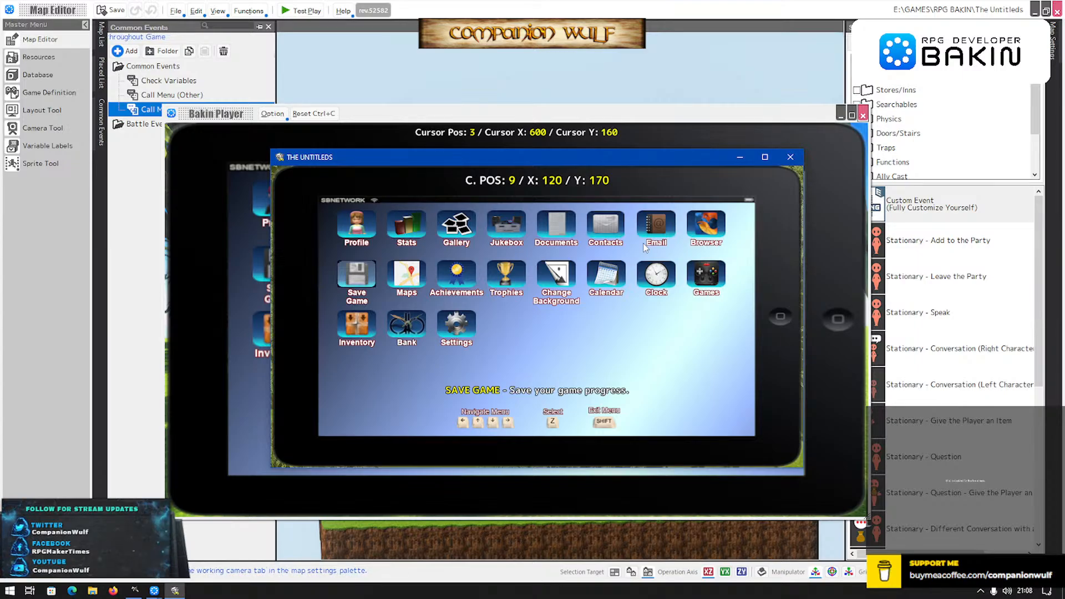
key("Right")
key("Right")
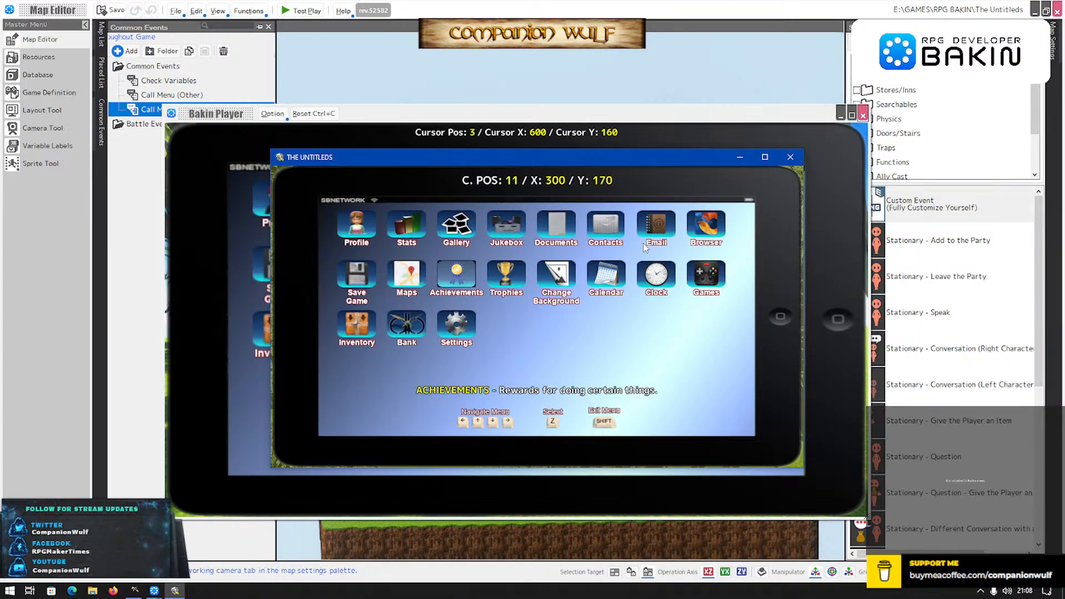
key("Right")
key("Right")
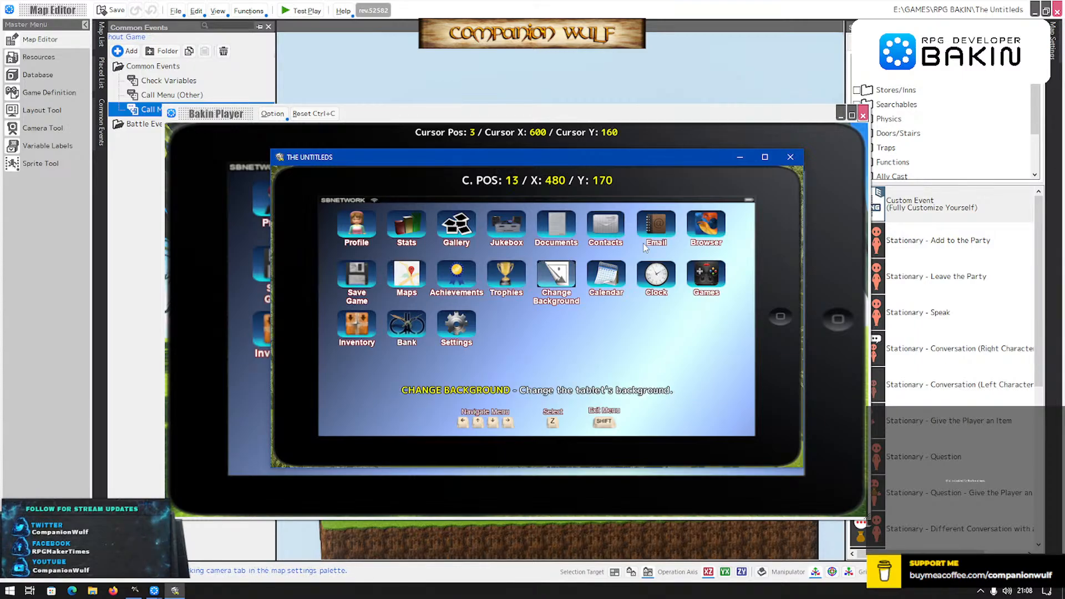
key("Left")
key("Left")
key("Down")
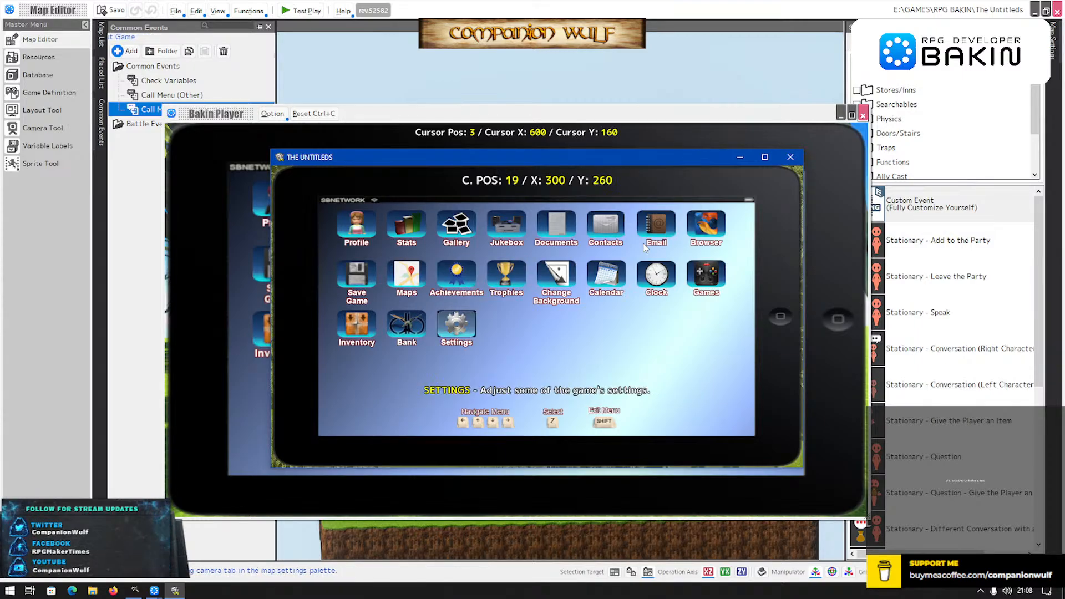
Open Settings and try switching Tutorials between HIDE and SHOW and Mature Content between ENABLE and DISABLE.
key("z")
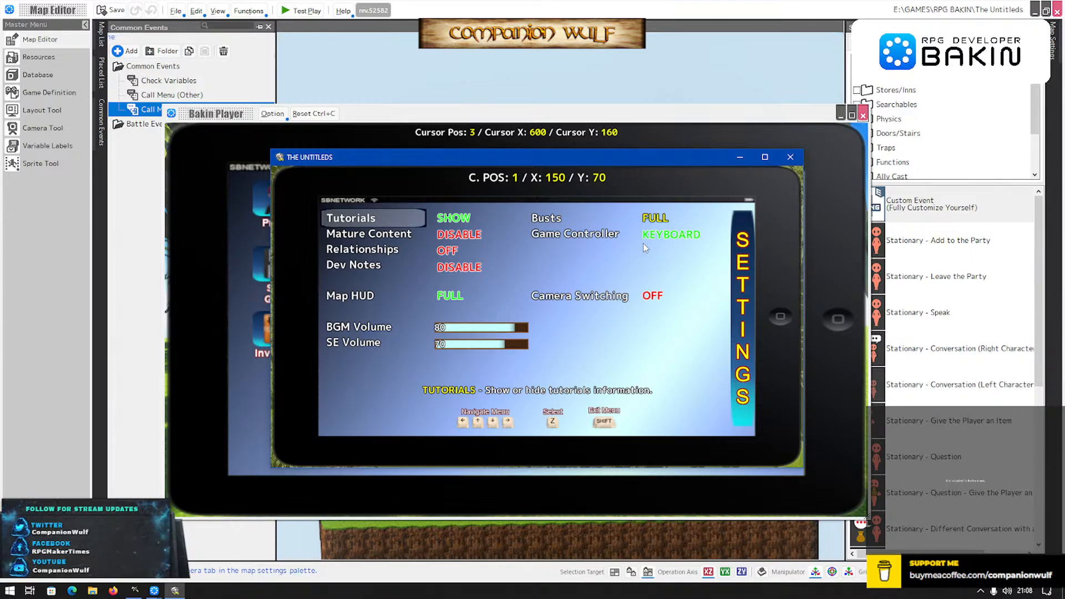
key("Down")
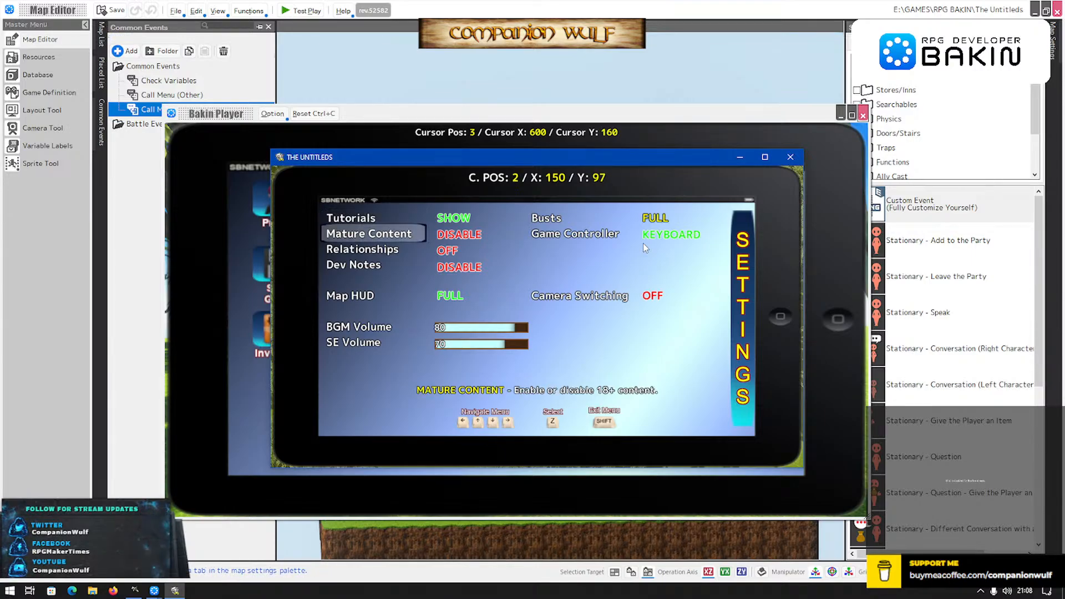
key("Up")
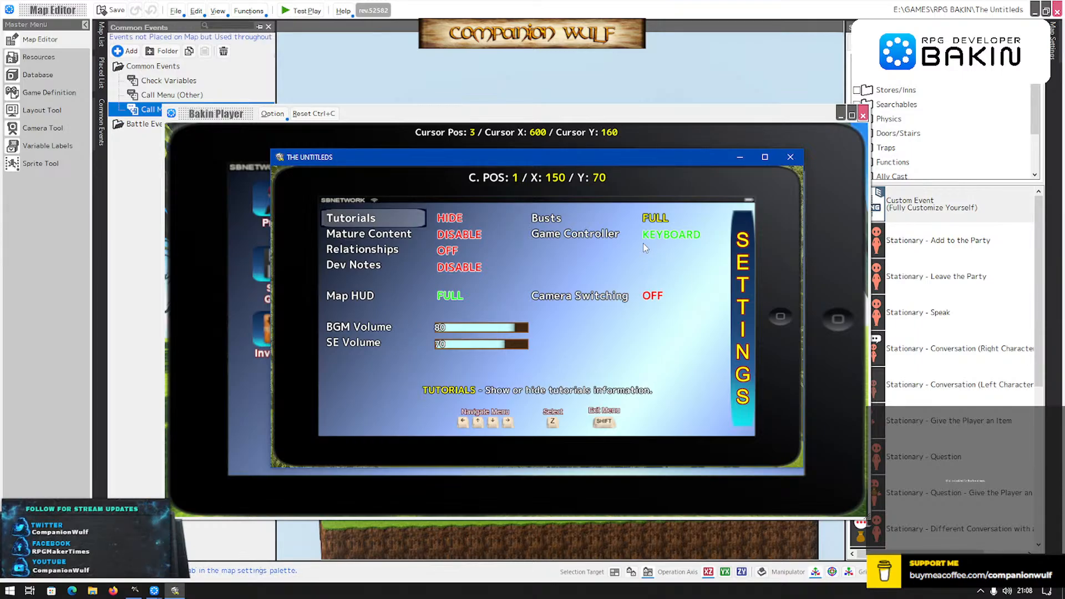
key("Down")
key("z")
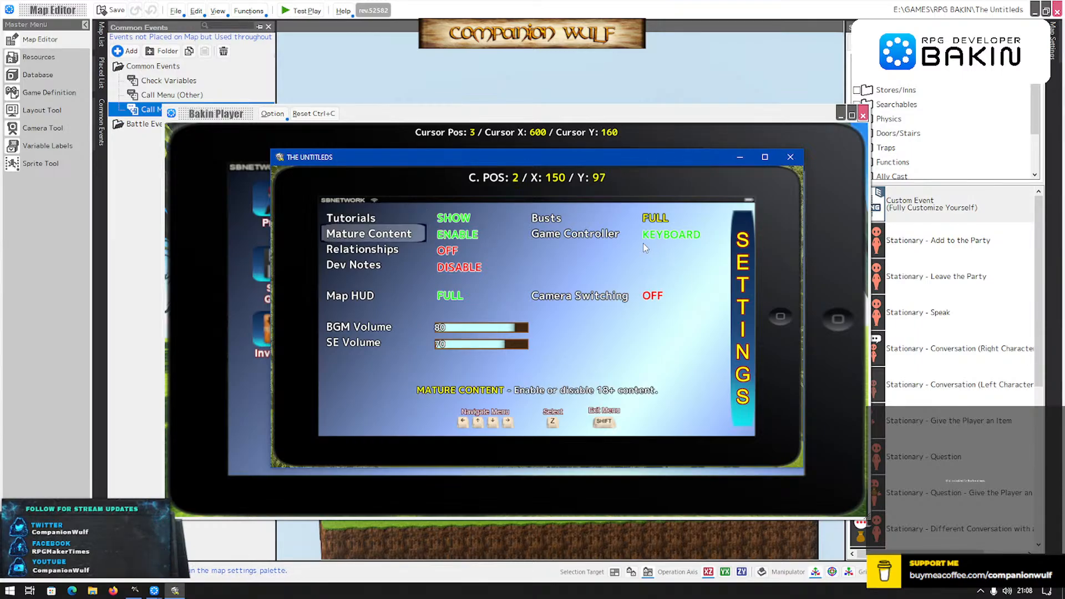
key("z")
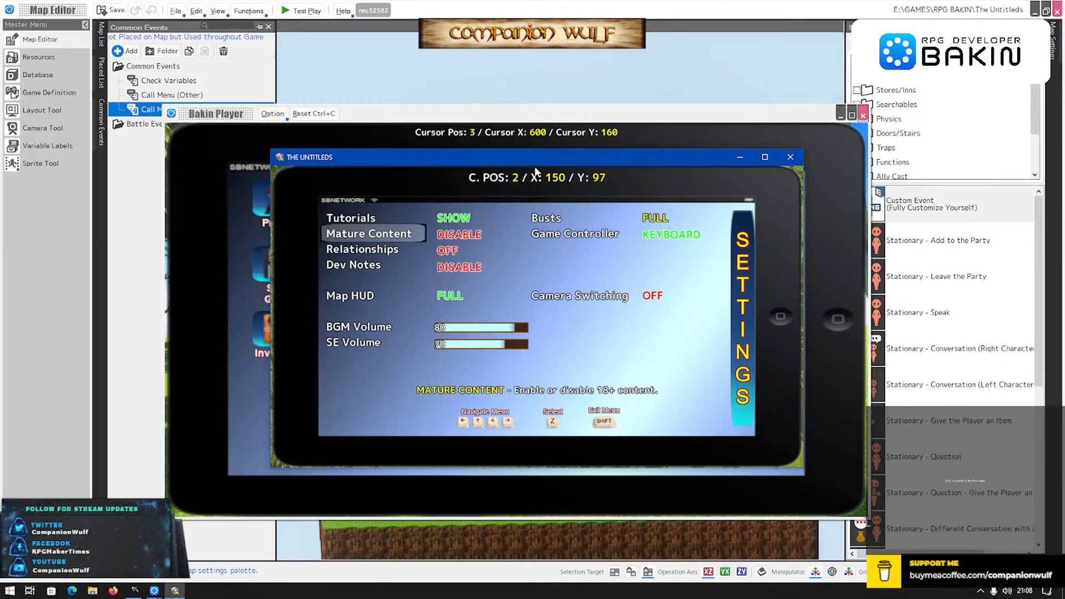
Minimize the reference game, end the test play, and find the [9] SAVE GAME section in the Call Menu event's Menu sheet.
left_click(739, 158)
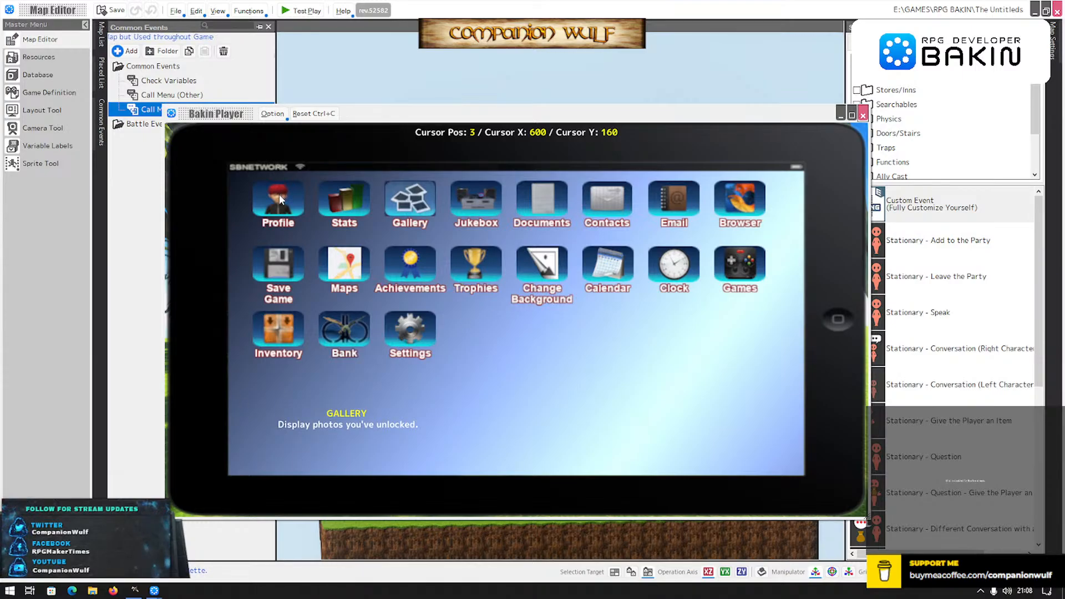
left_click(863, 116)
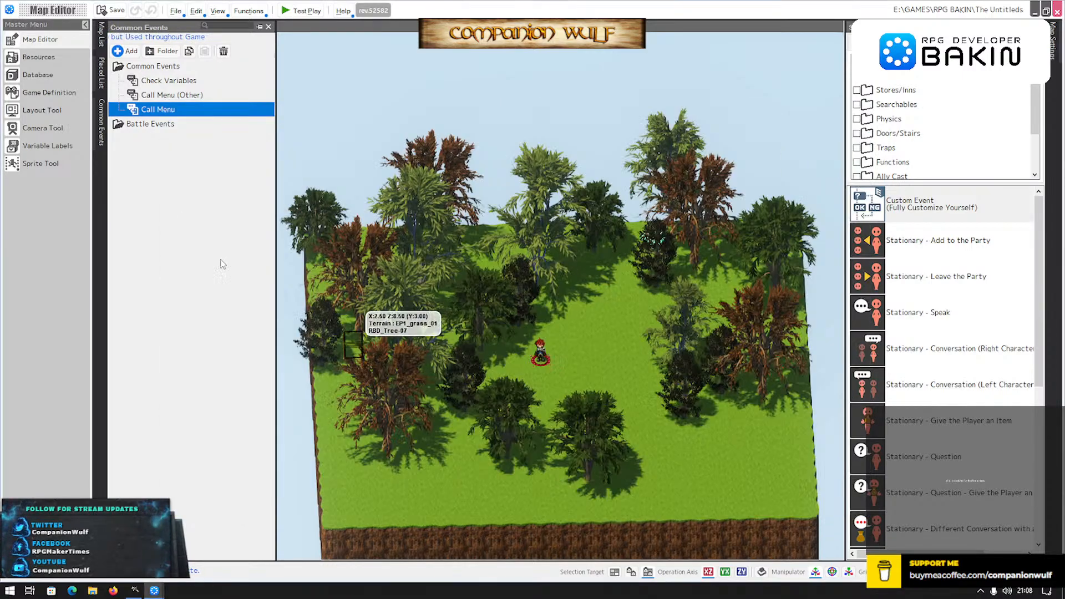
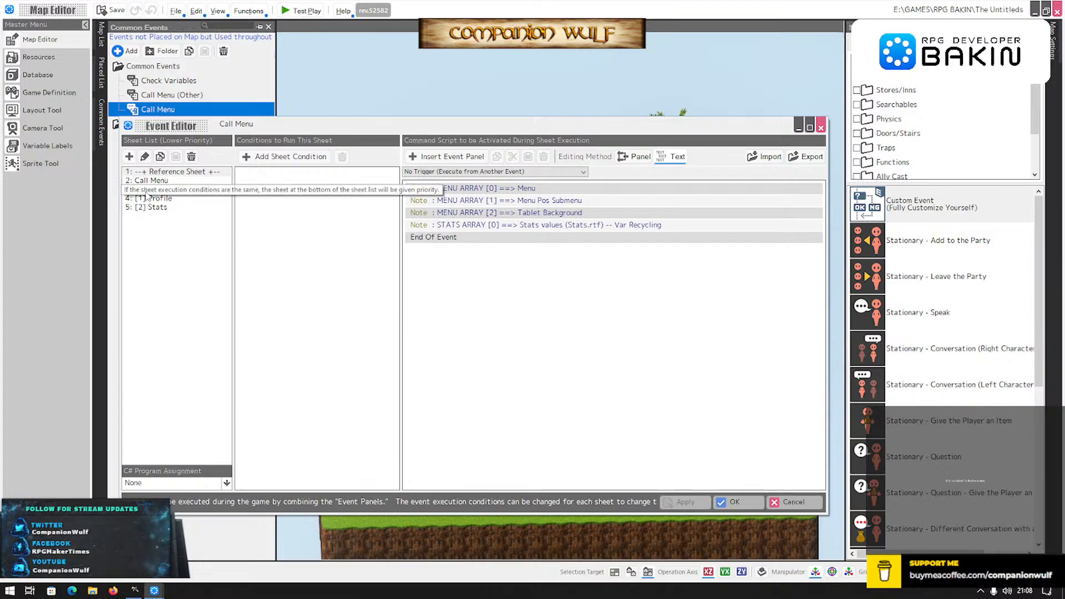
left_click(145, 190)
scroll(551, 345, "down", 10)
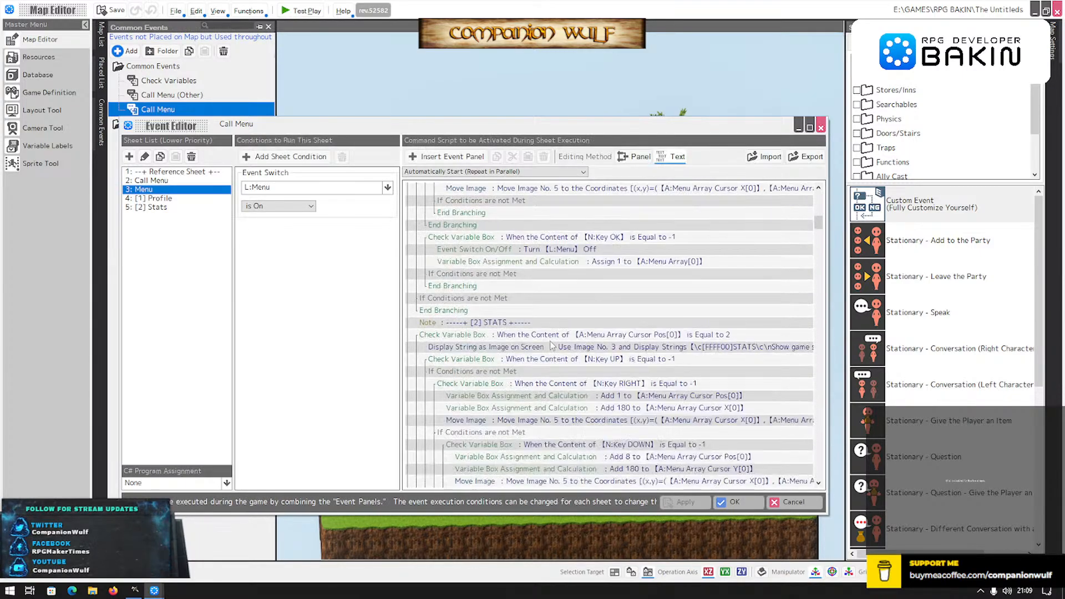
scroll(550, 346, "down", 5)
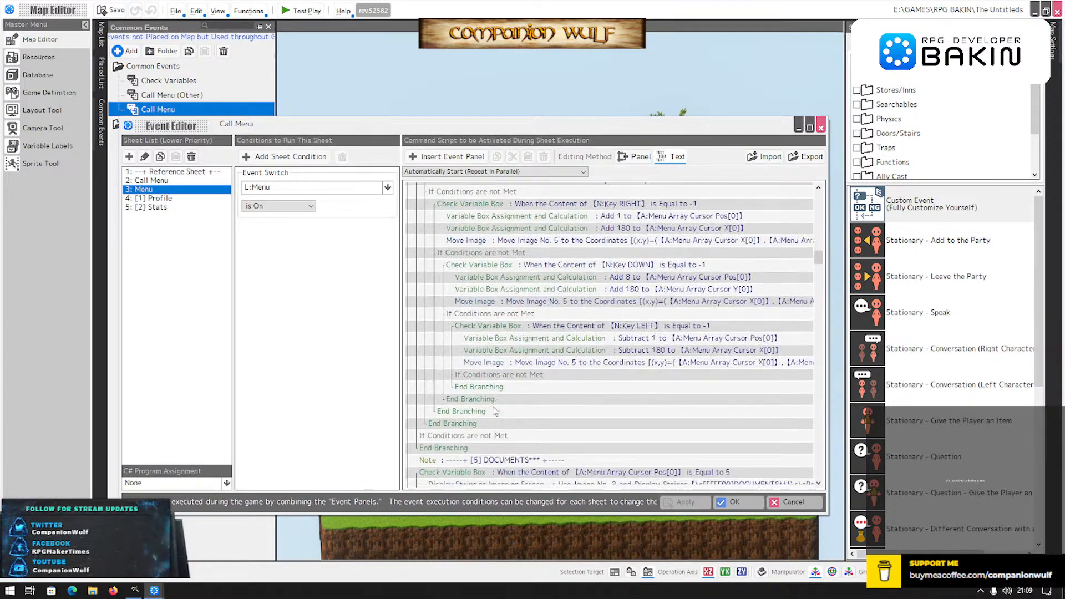
scroll(495, 411, "down", 12)
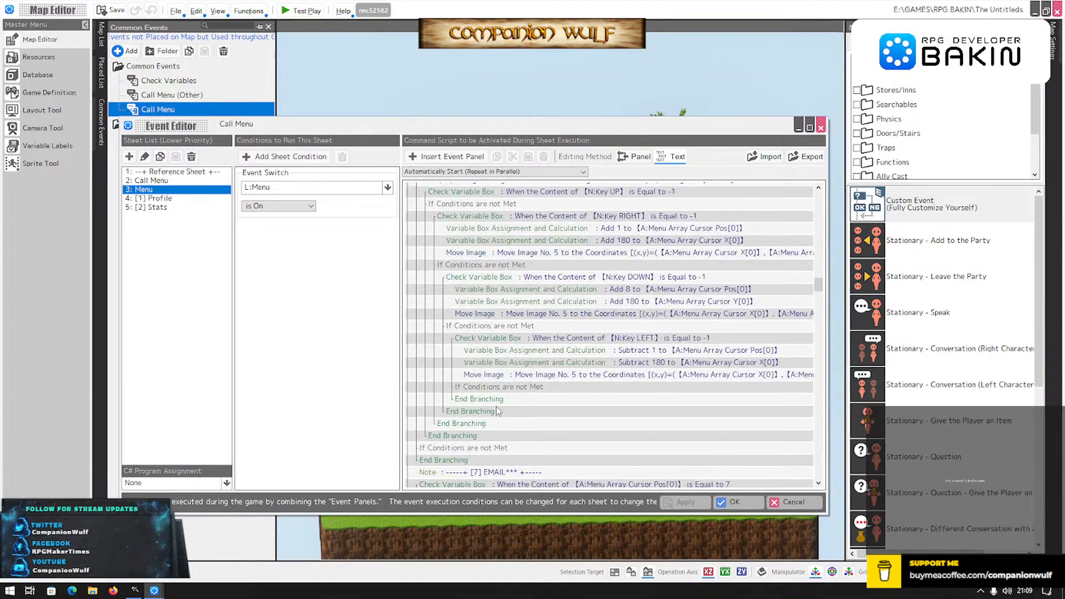
scroll(497, 410, "down", 12)
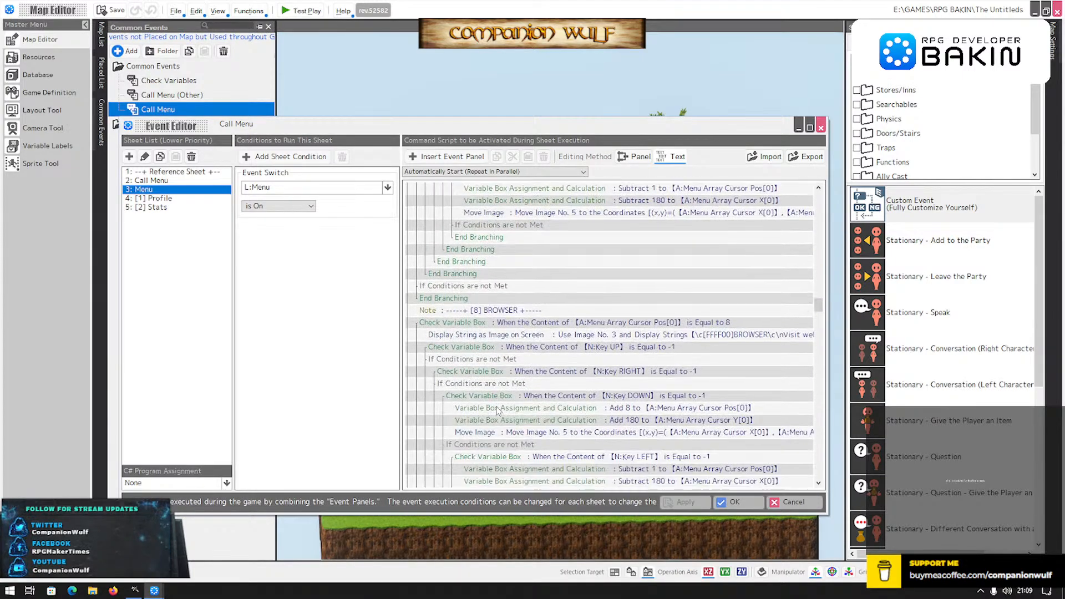
scroll(497, 411, "down", 12)
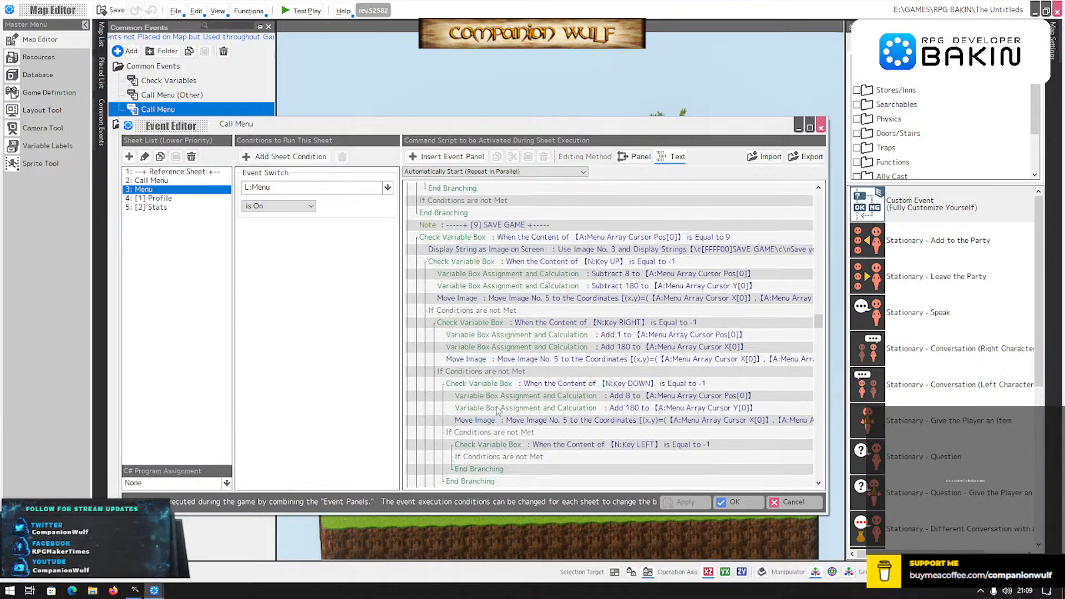
left_click(520, 225)
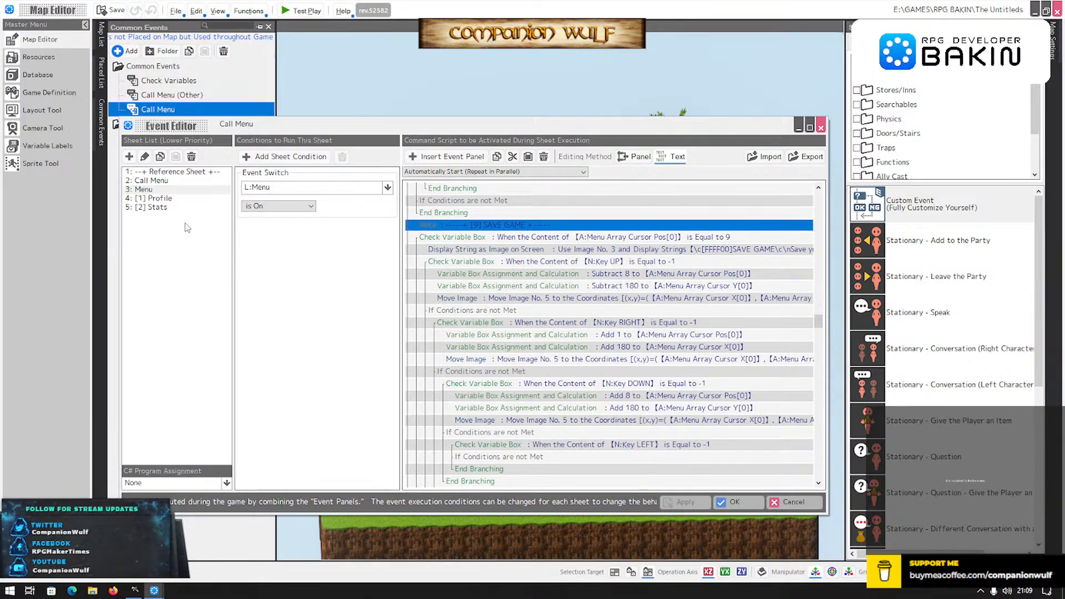
Add a new sheet after Stats in the Call Menu event and name it [9] Save Game.
left_click(159, 209)
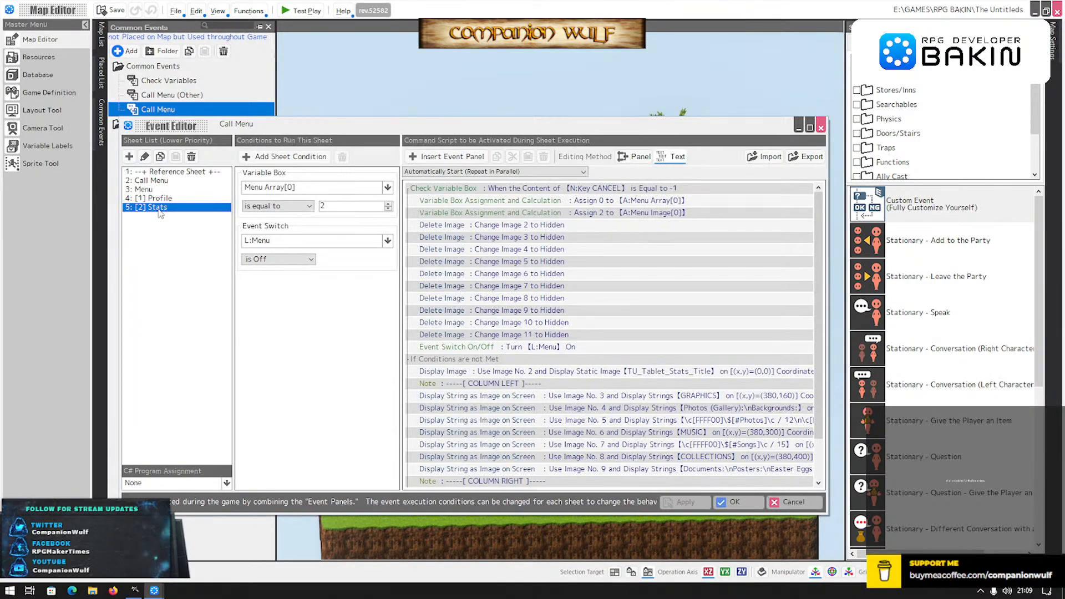
left_click(161, 198)
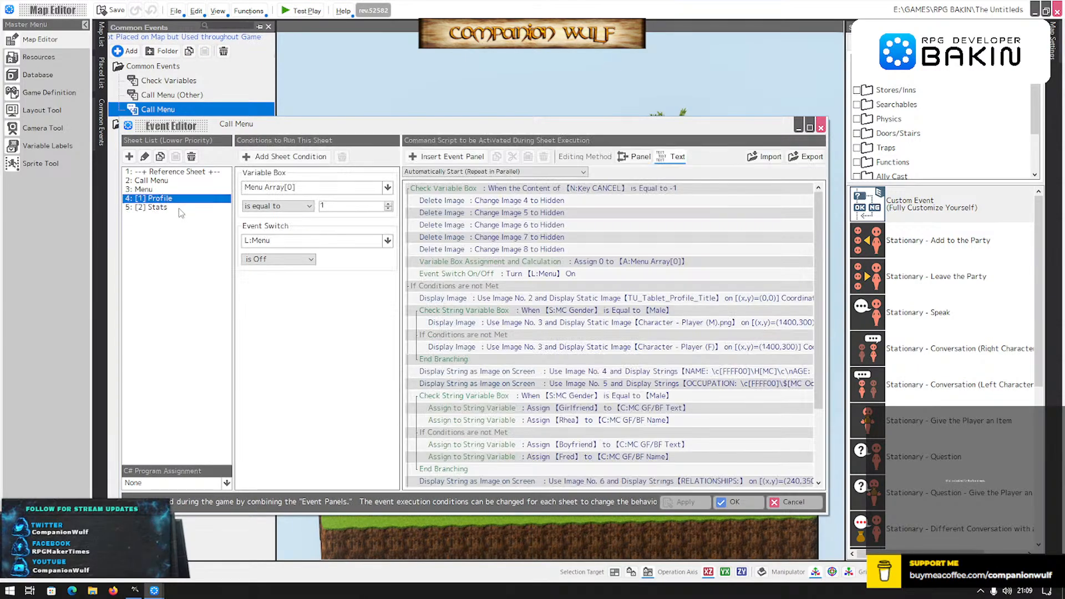
left_click(161, 208)
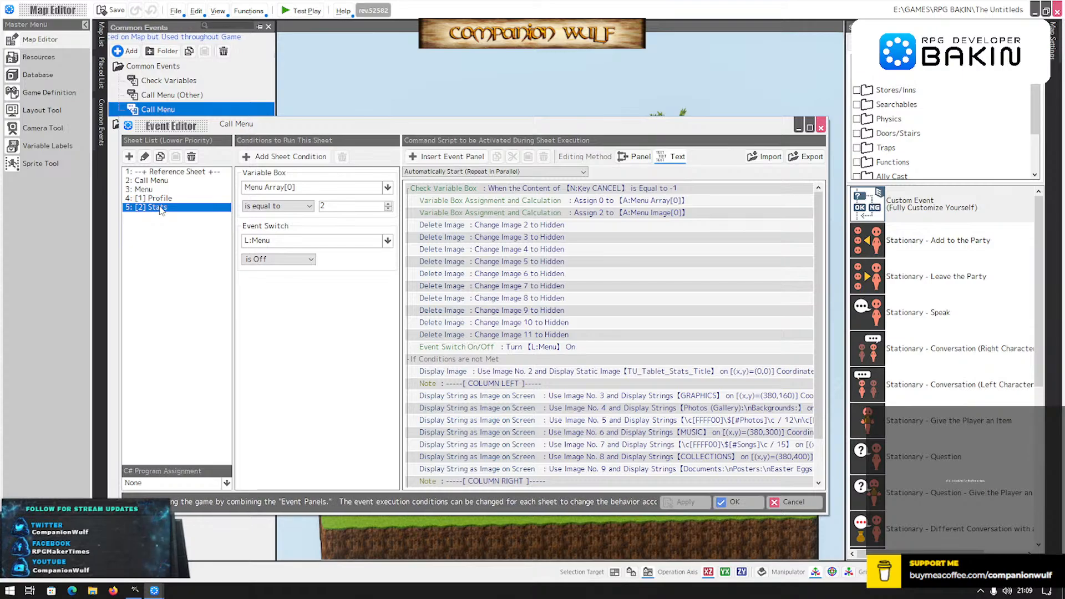
left_click(128, 156)
left_click(159, 218)
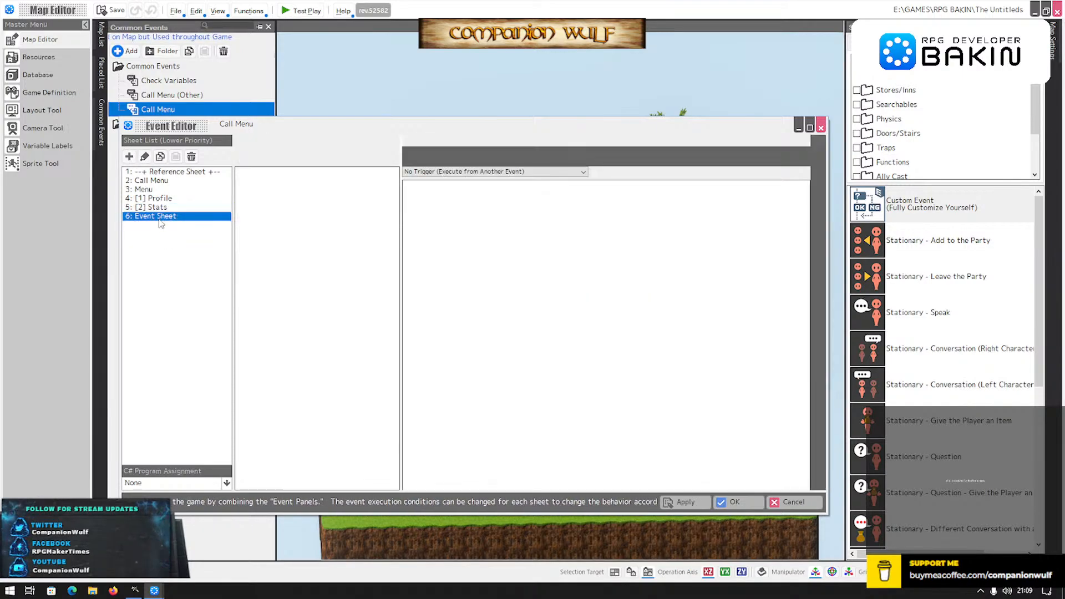
left_click(161, 219)
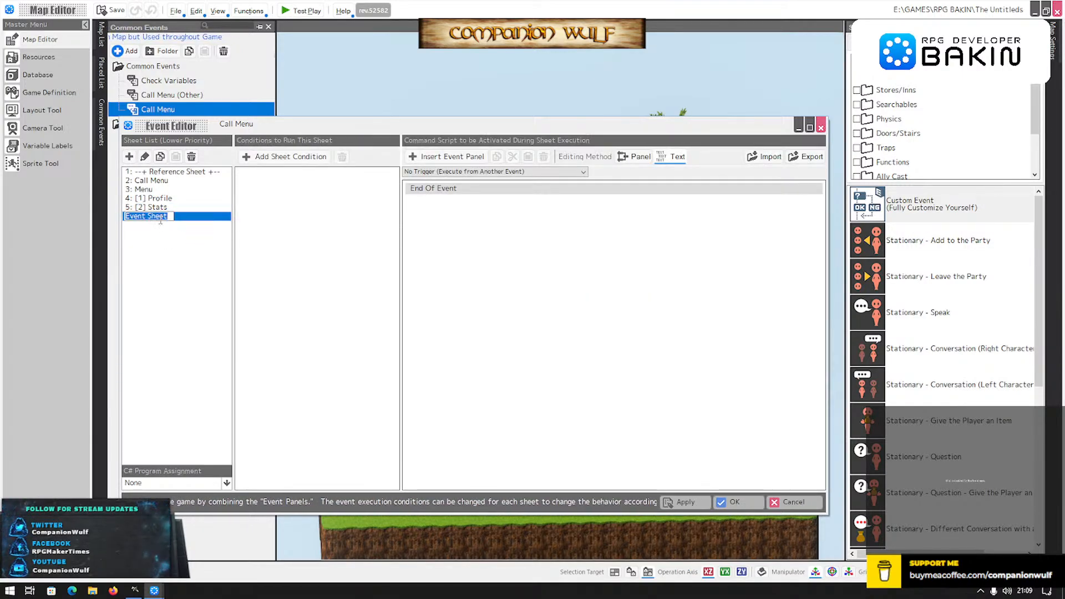
type("[9")
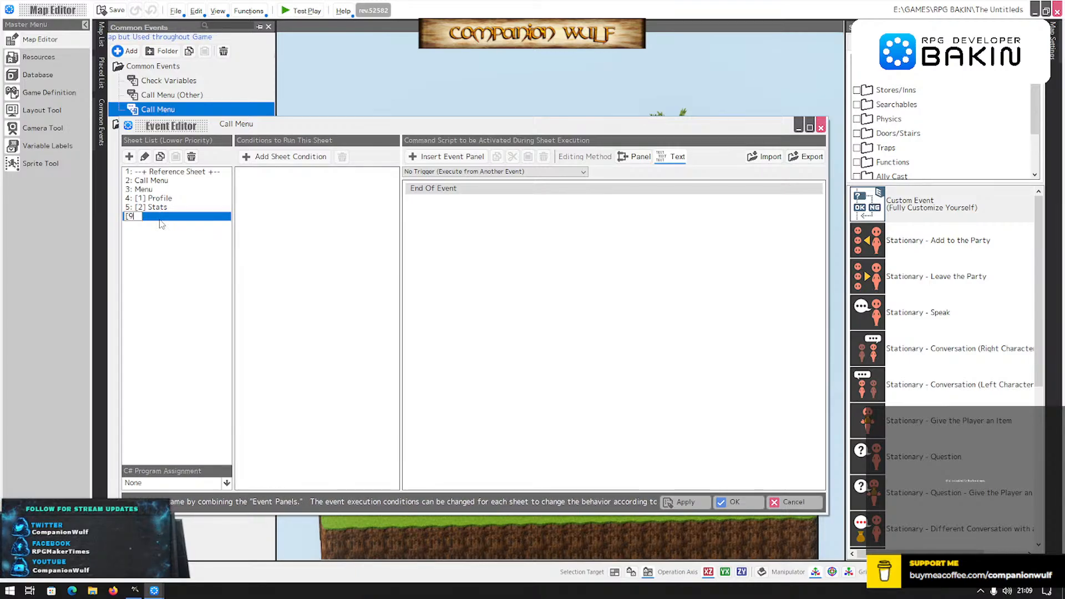
type("] Sav")
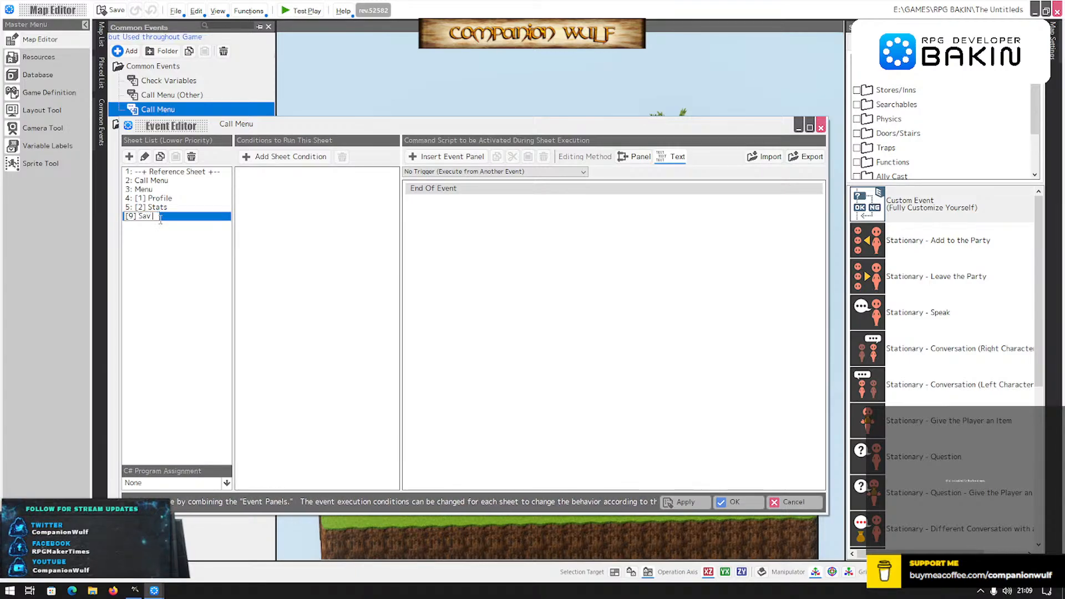
type("e")
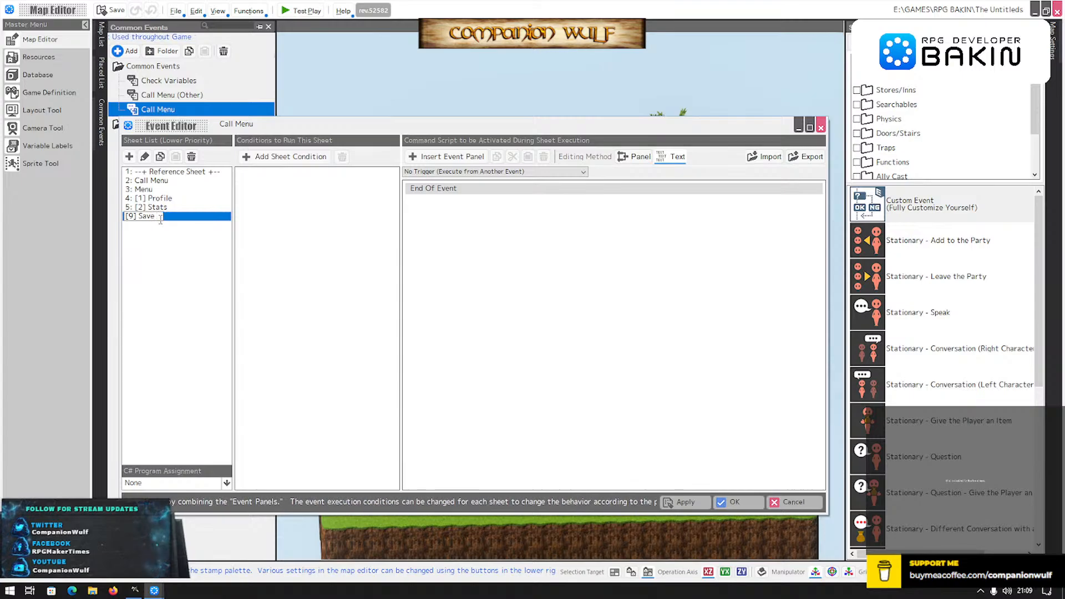
type(" Game")
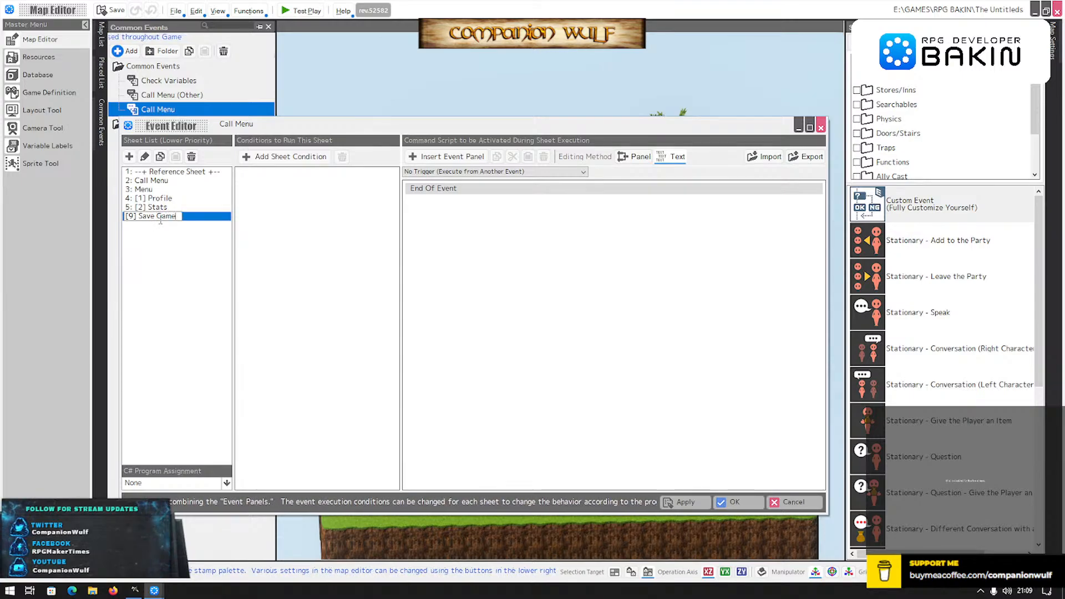
key("Return")
Add a variable condition to the Save Game sheet requiring the array variable Menu Array[0] to equal 9.
left_click(161, 207)
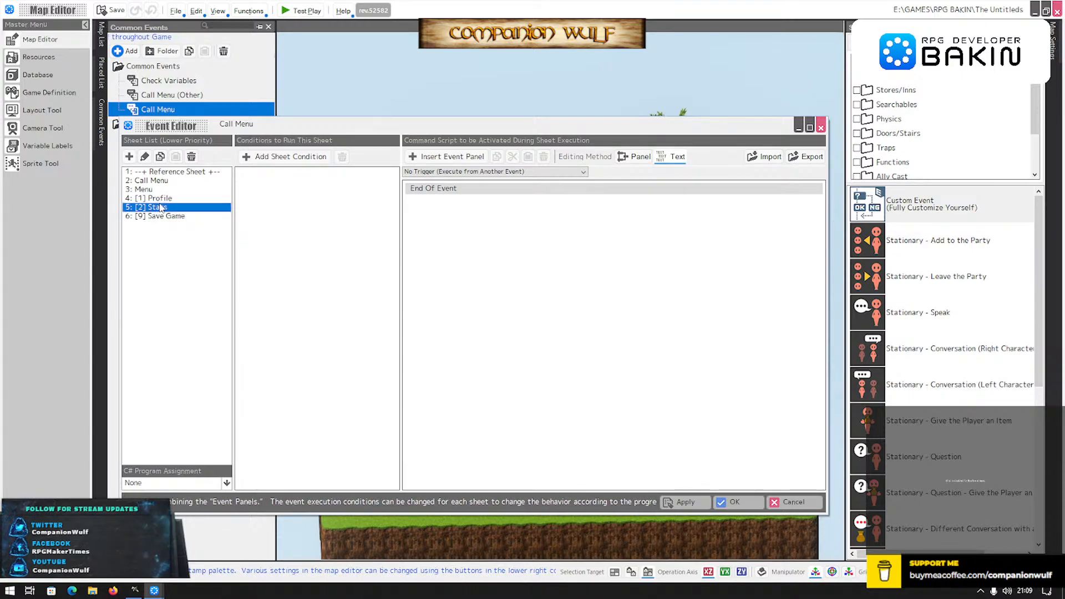
left_click(164, 216)
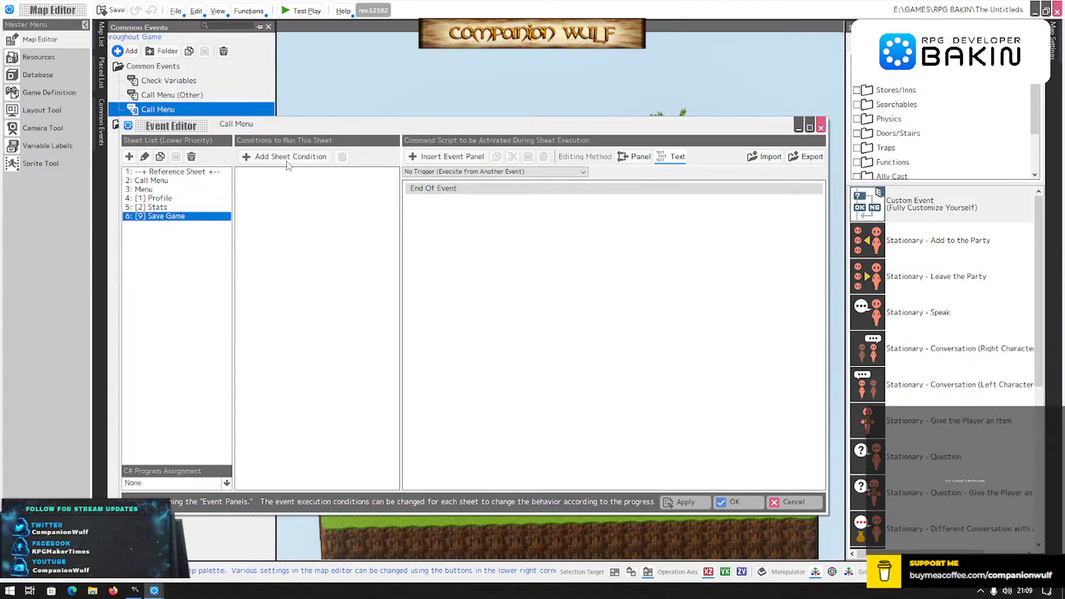
left_click(298, 155)
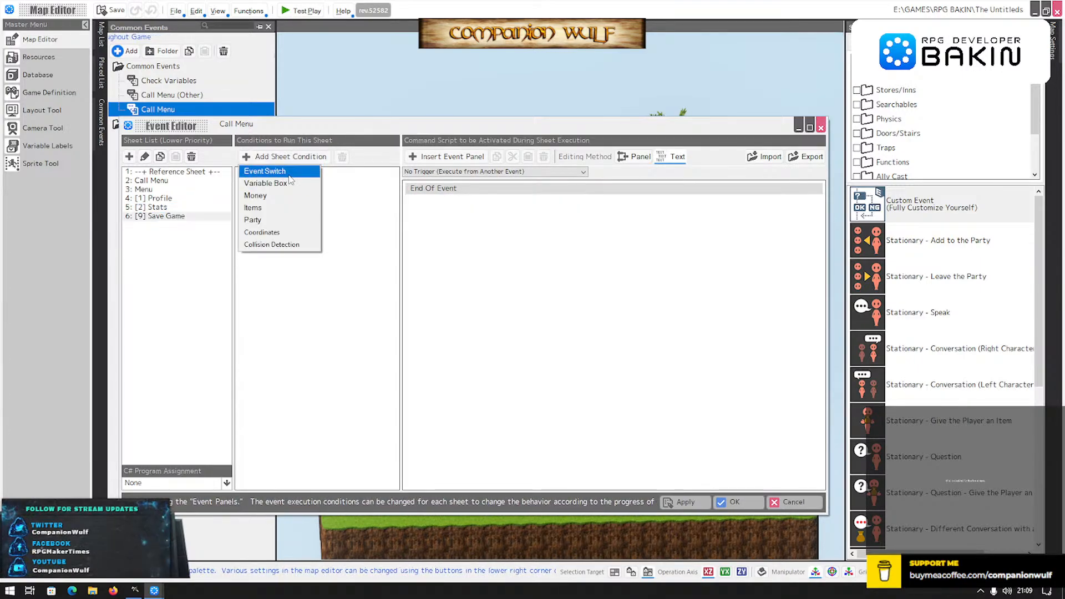
left_click(289, 183)
left_click(334, 191)
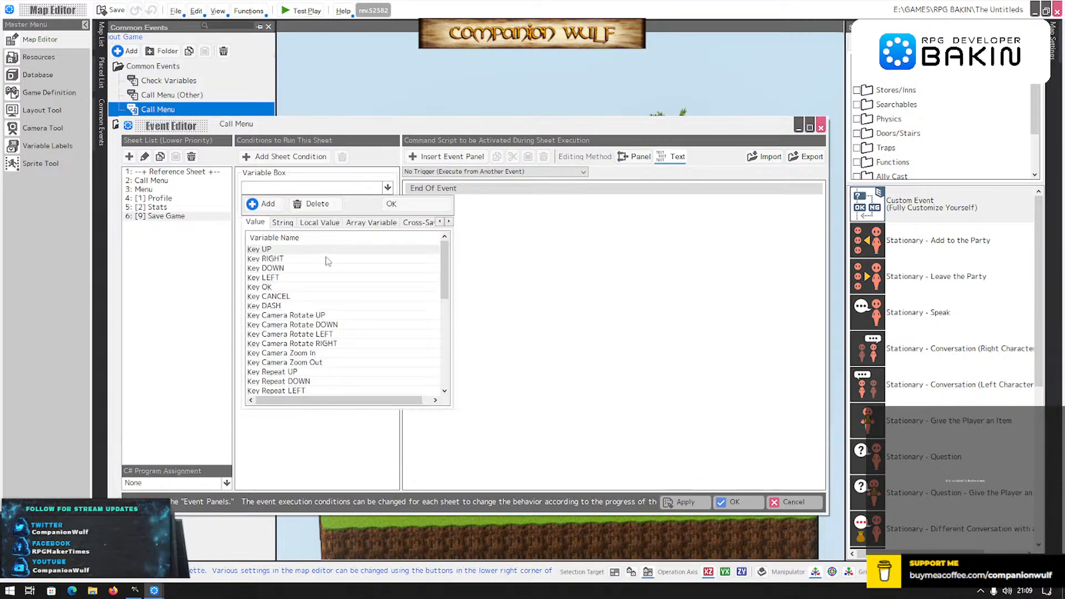
left_click(370, 222)
double_click(282, 267)
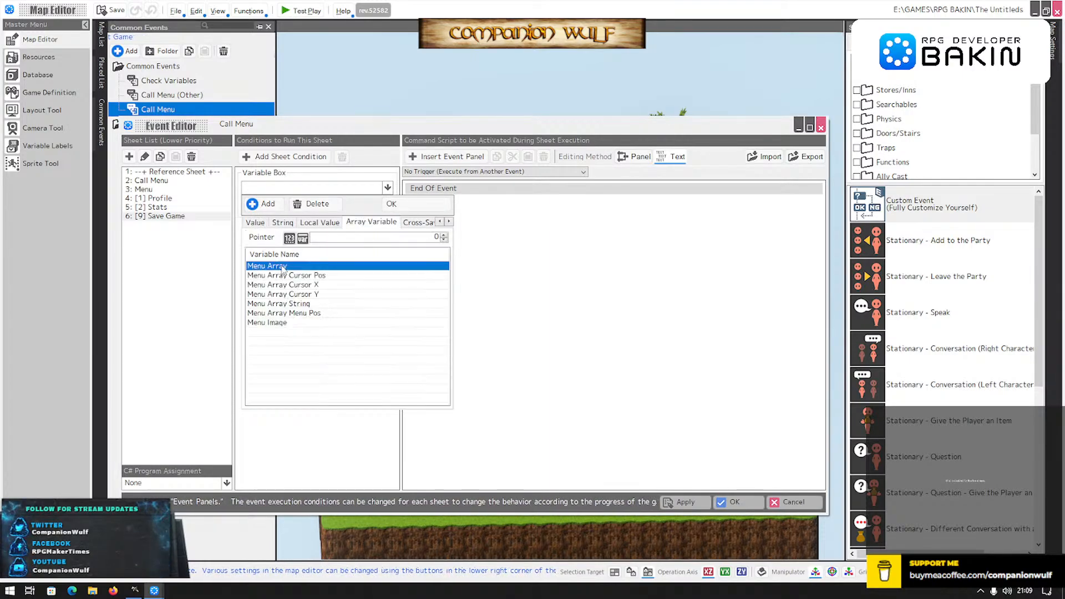
scroll(349, 203, "up", 3)
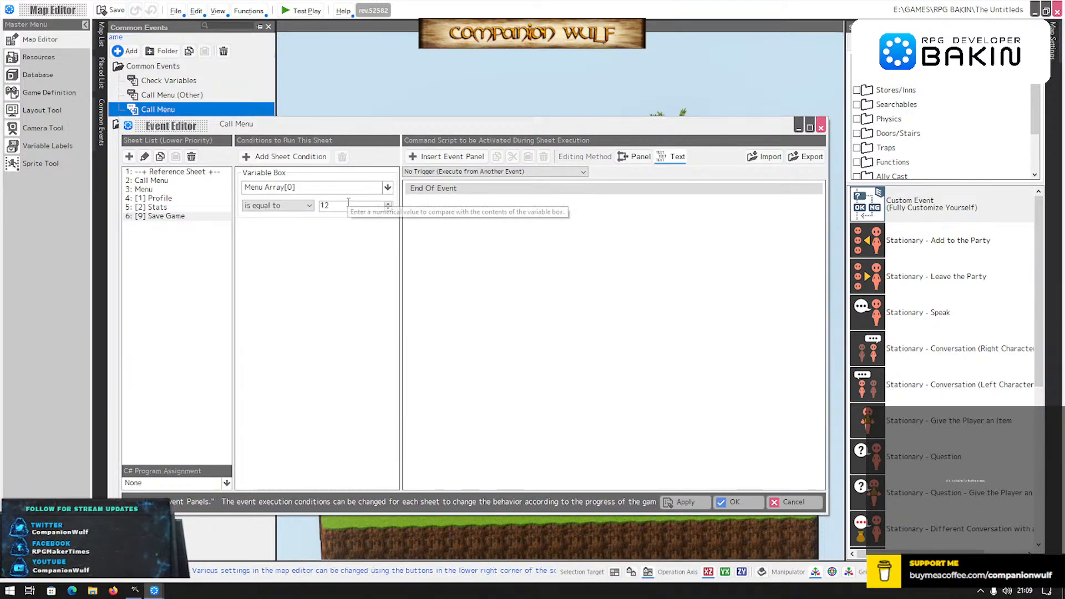
left_click(145, 208)
left_click(178, 216)
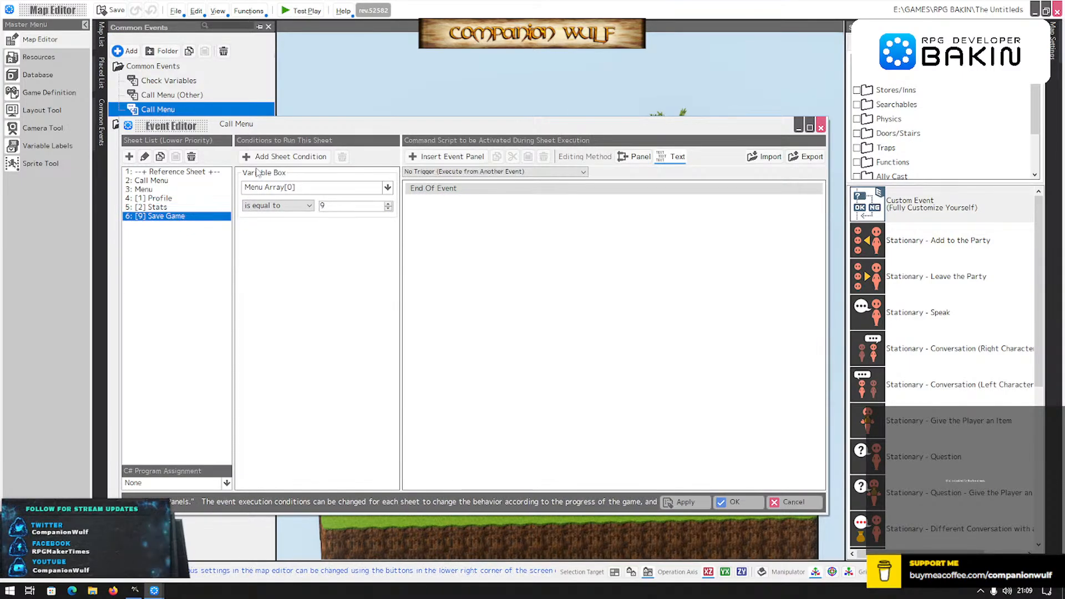
Add an event switch condition to the Save Game sheet requiring the local Menu switch to be Off.
left_click(265, 157)
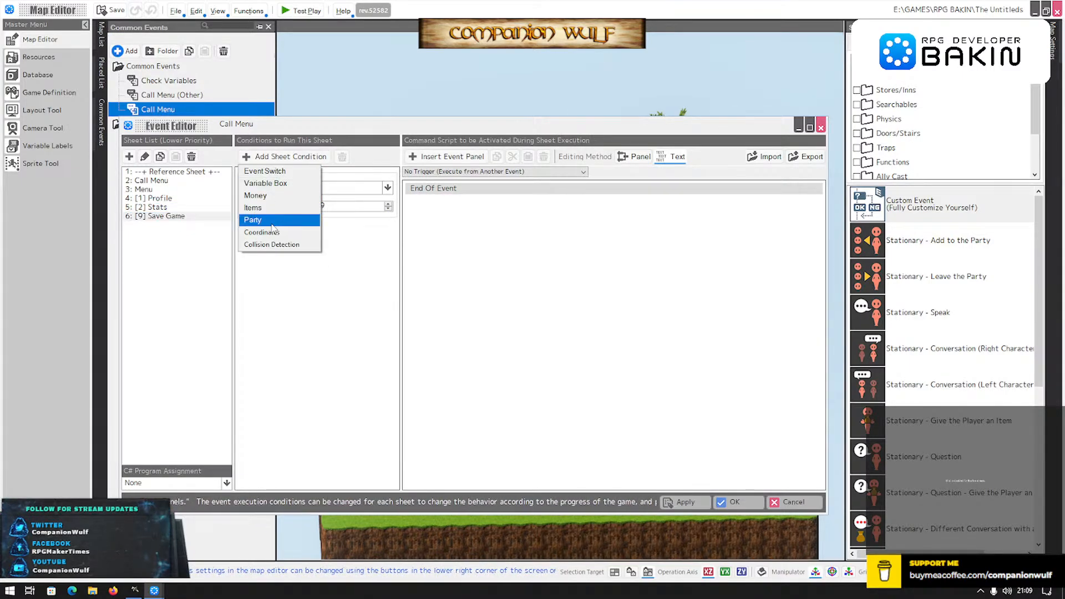
left_click(265, 171)
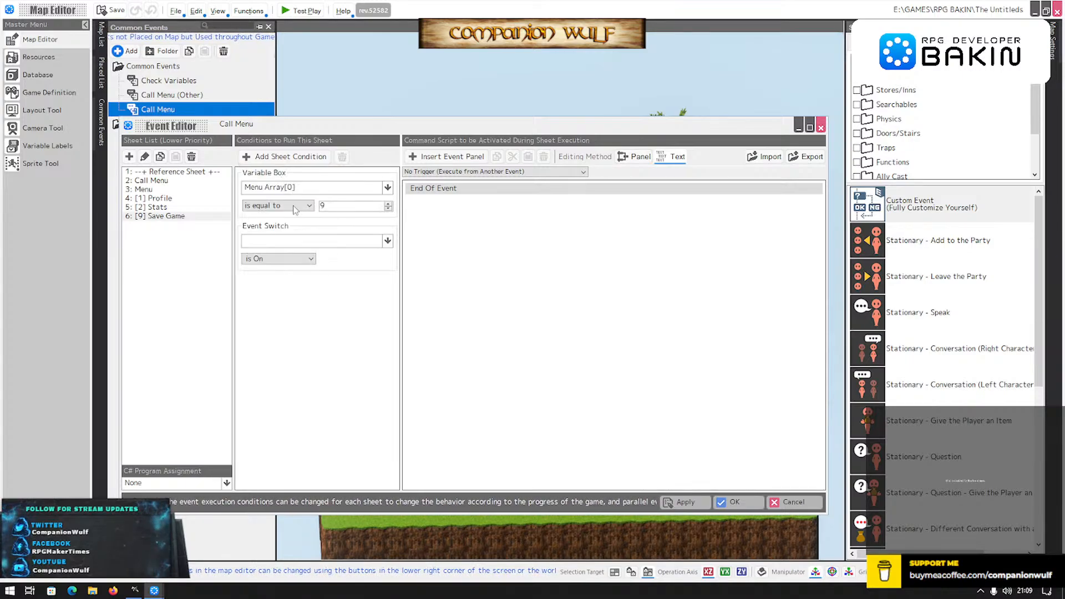
left_click(301, 242)
left_click(287, 280)
left_click(320, 276)
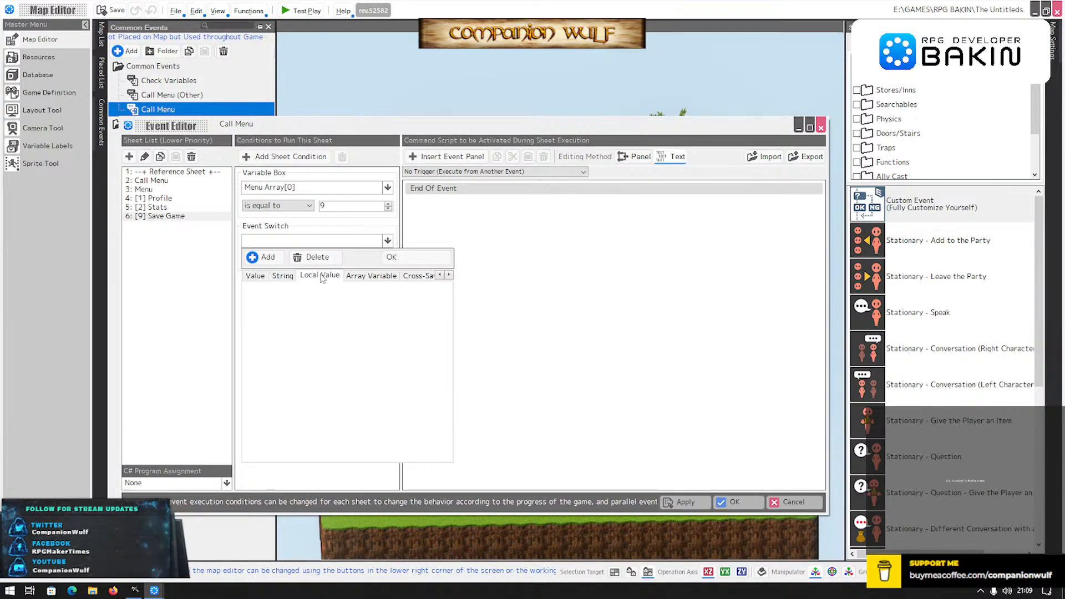
double_click(268, 304)
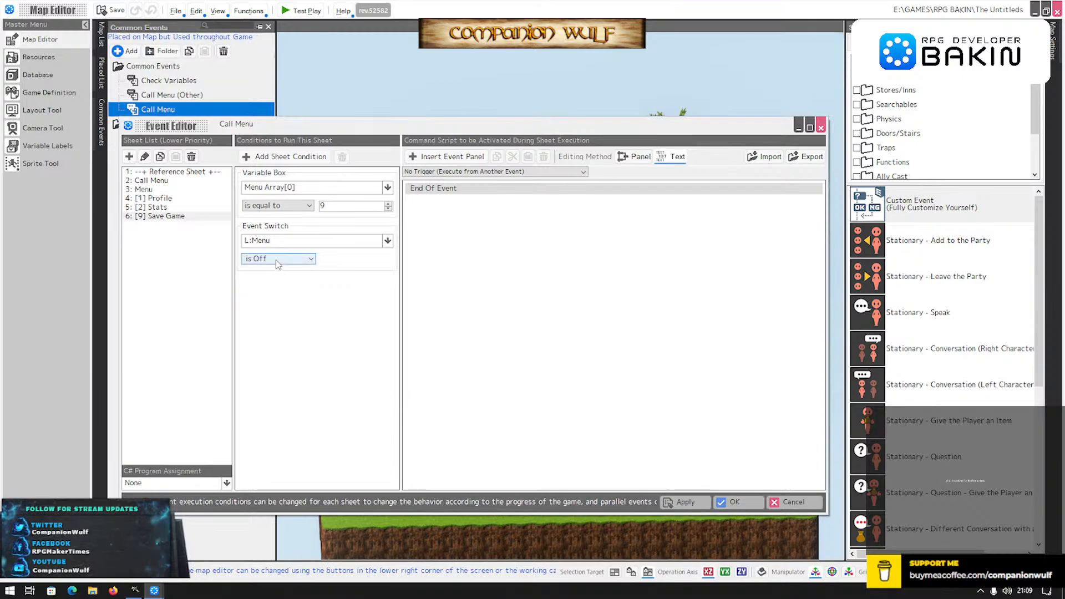
Copy the entire command script of the [2] Stats sheet into the empty [9] Save Game sheet.
left_click(152, 207)
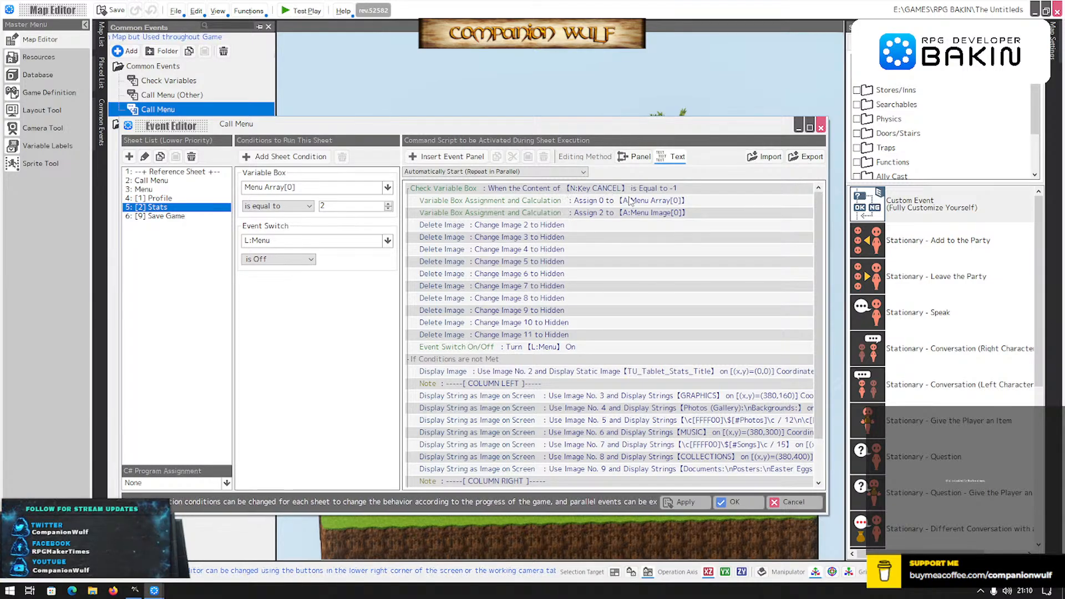
left_click(151, 198)
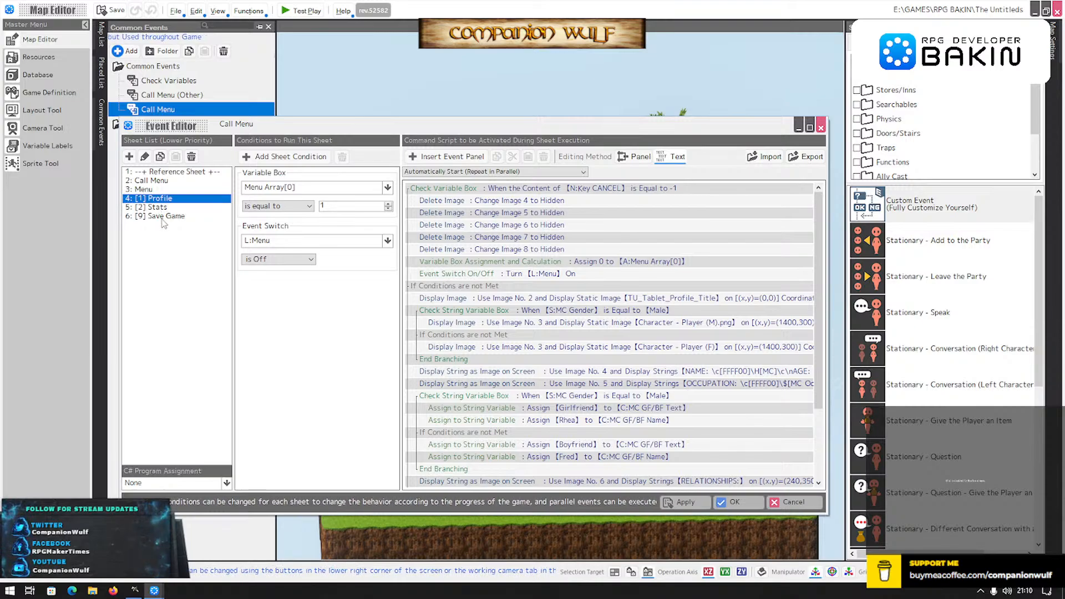
left_click(155, 208)
left_click(582, 201)
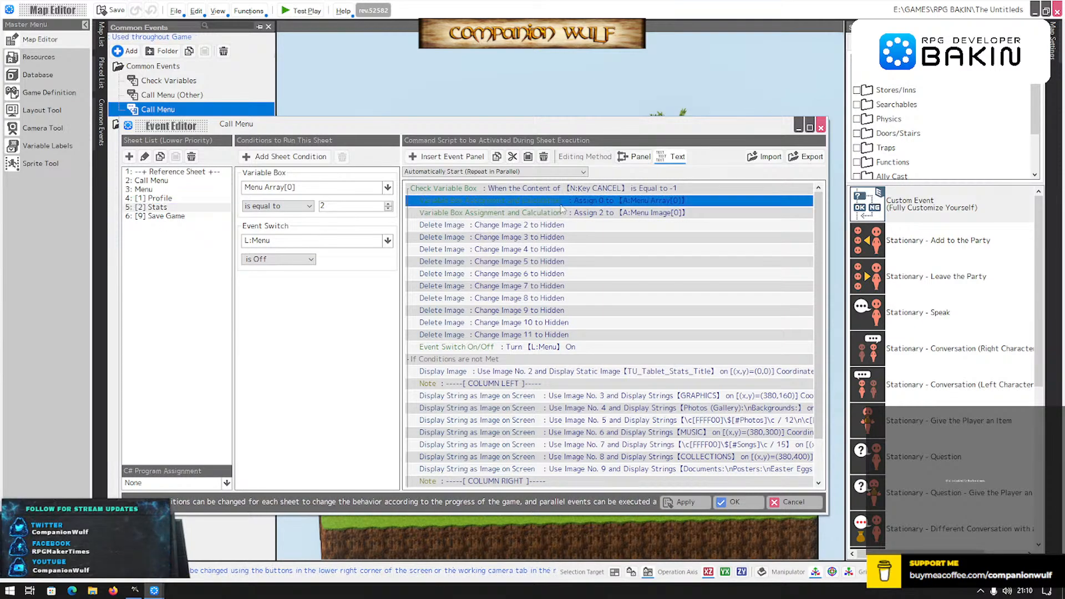
left_click(174, 225)
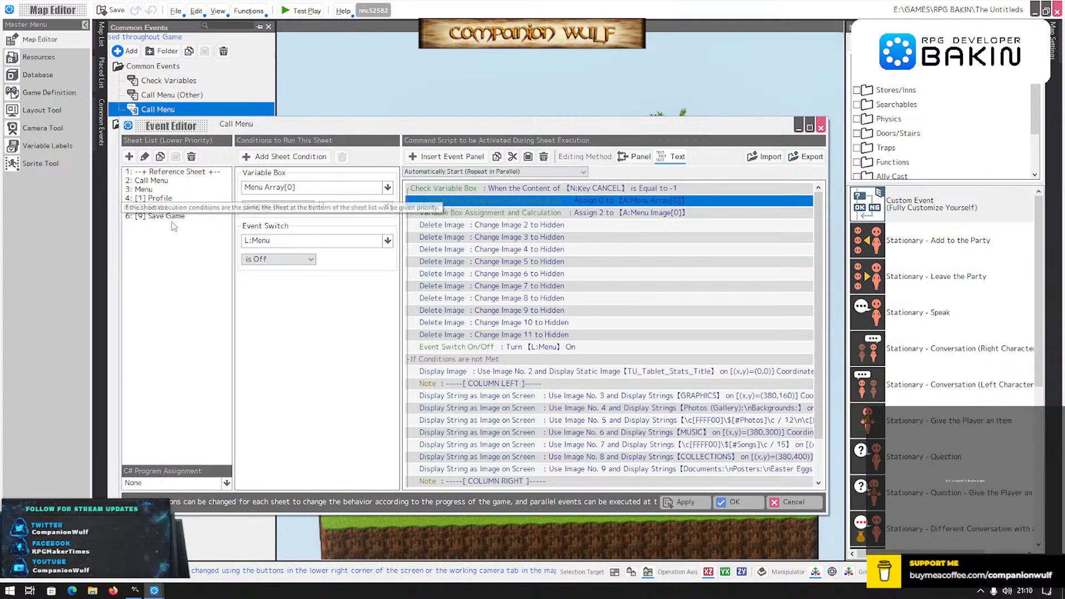
left_click(527, 188)
key("ctrl+a")
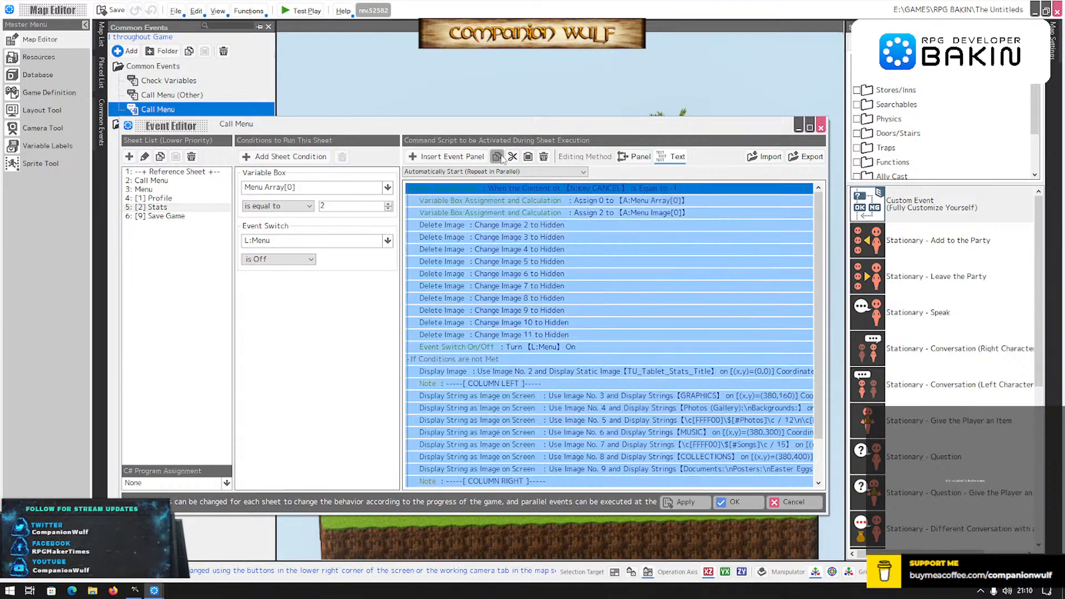
left_click(176, 217)
left_click(456, 189)
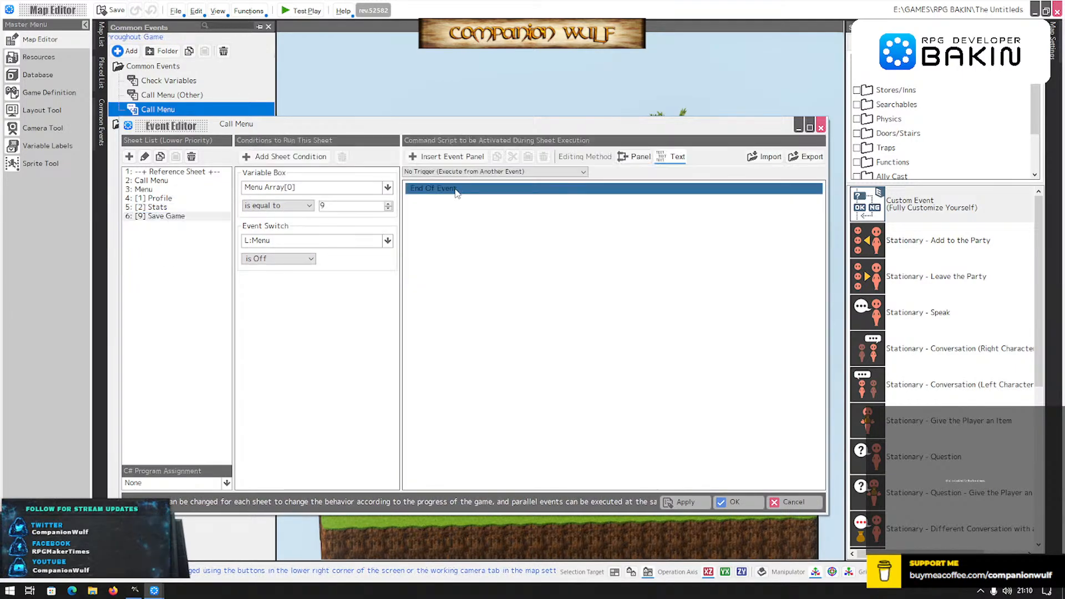
left_click(529, 158)
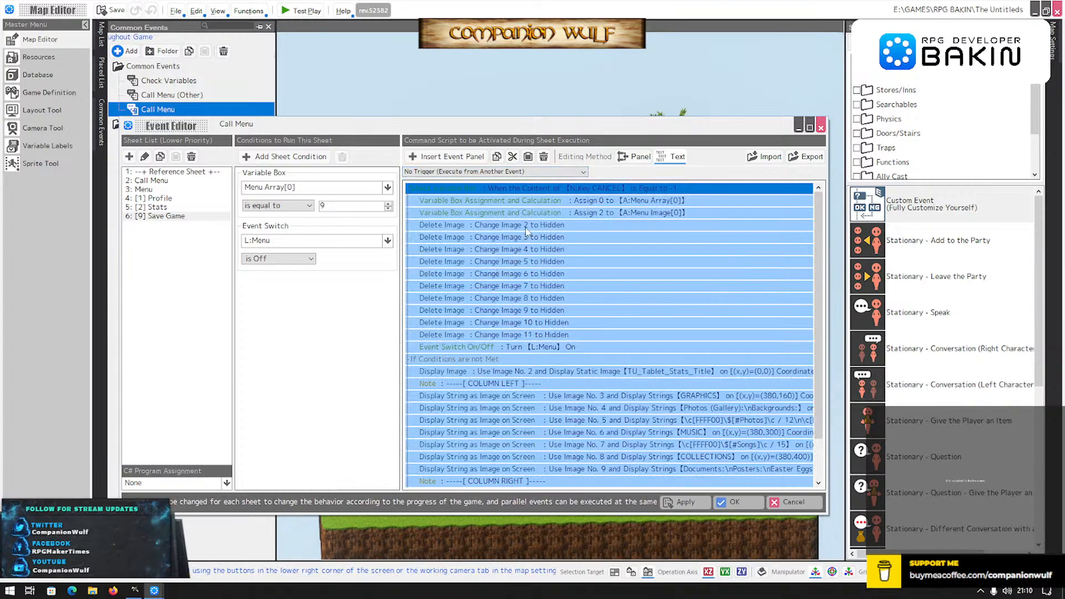
Delete the Menu Image[0] assignment, the Delete Image commands, and all image, note and string display commands from the Save Game script.
left_click(537, 212)
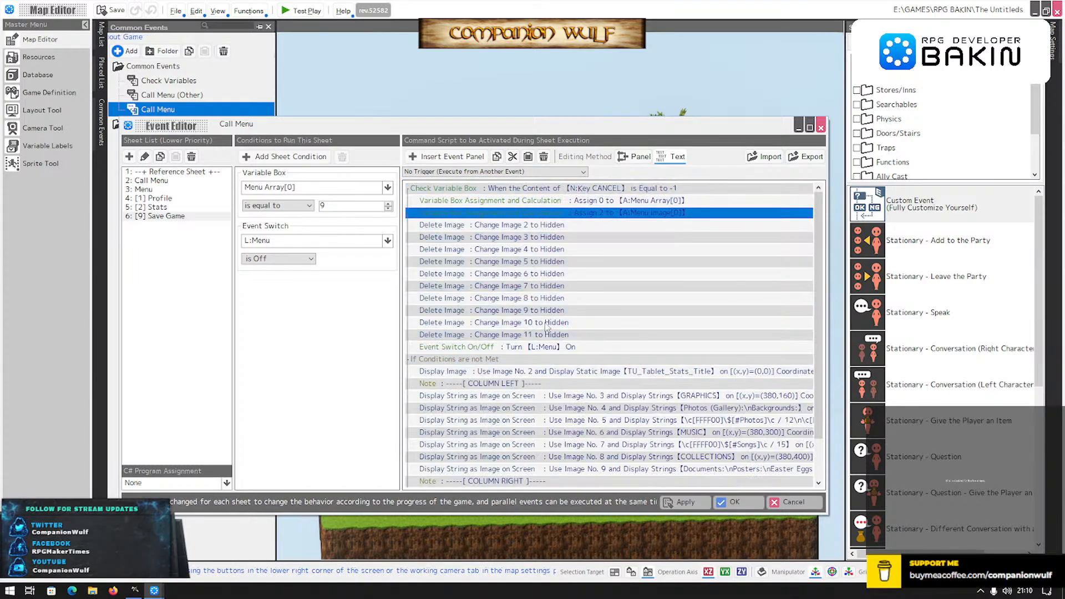
left_click(541, 335, "shift")
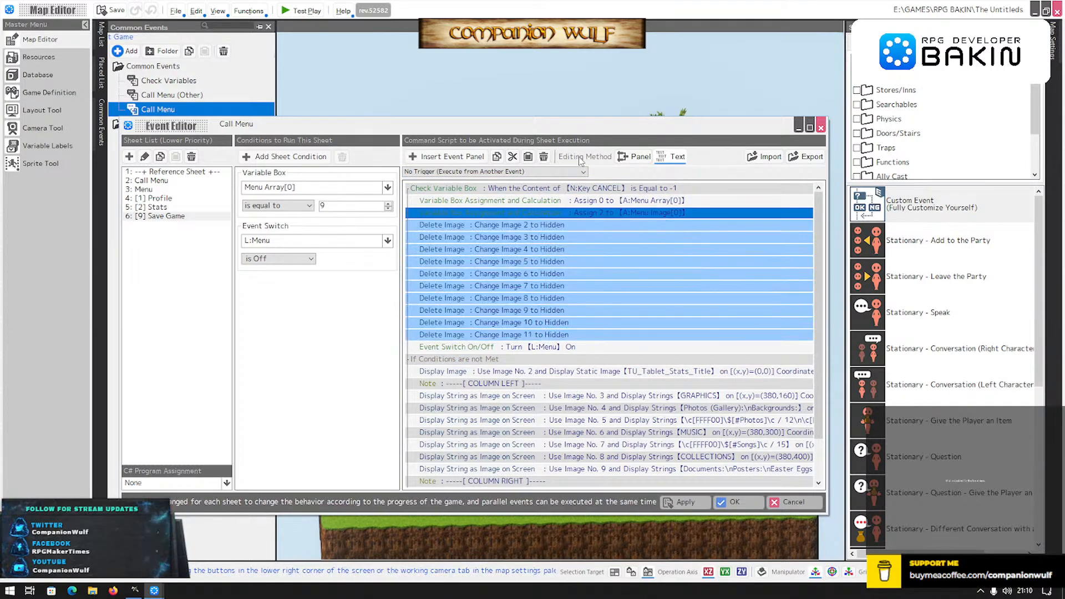
left_click(544, 156)
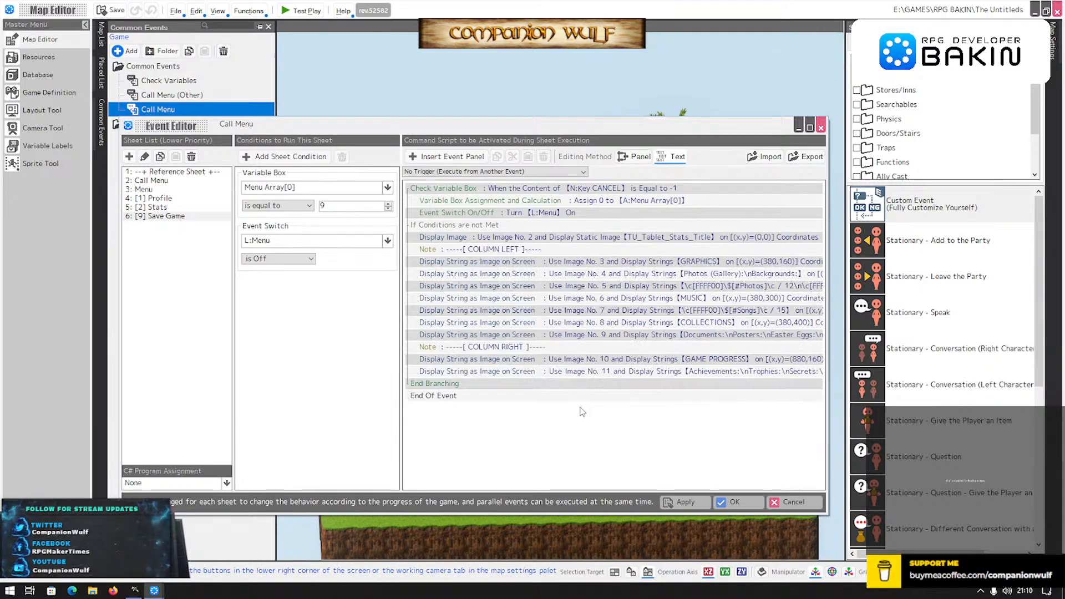
left_click(527, 239)
left_click(532, 371, "shift")
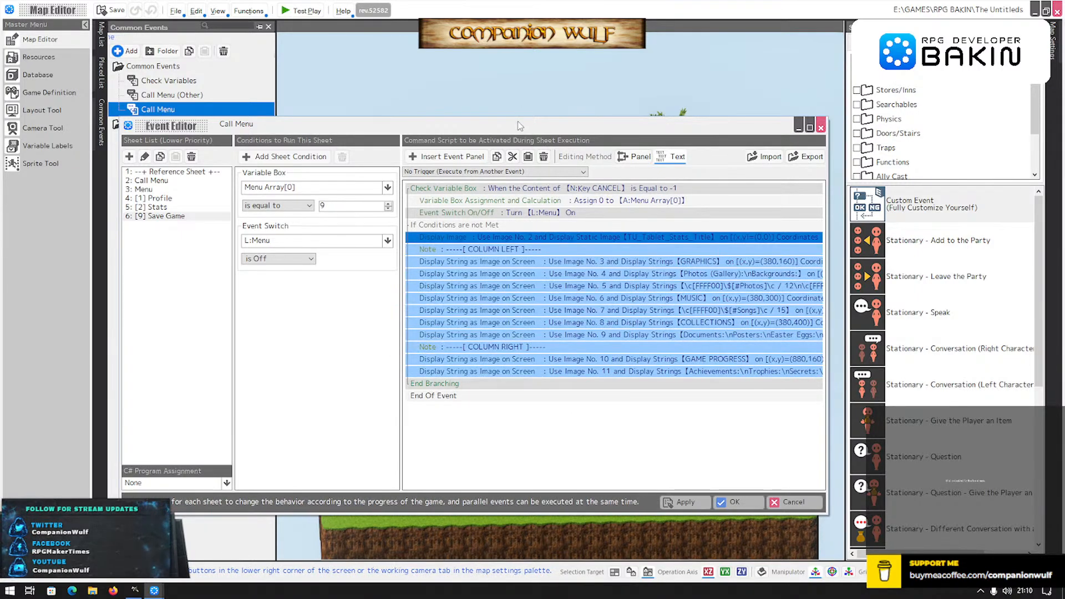
left_click(543, 157)
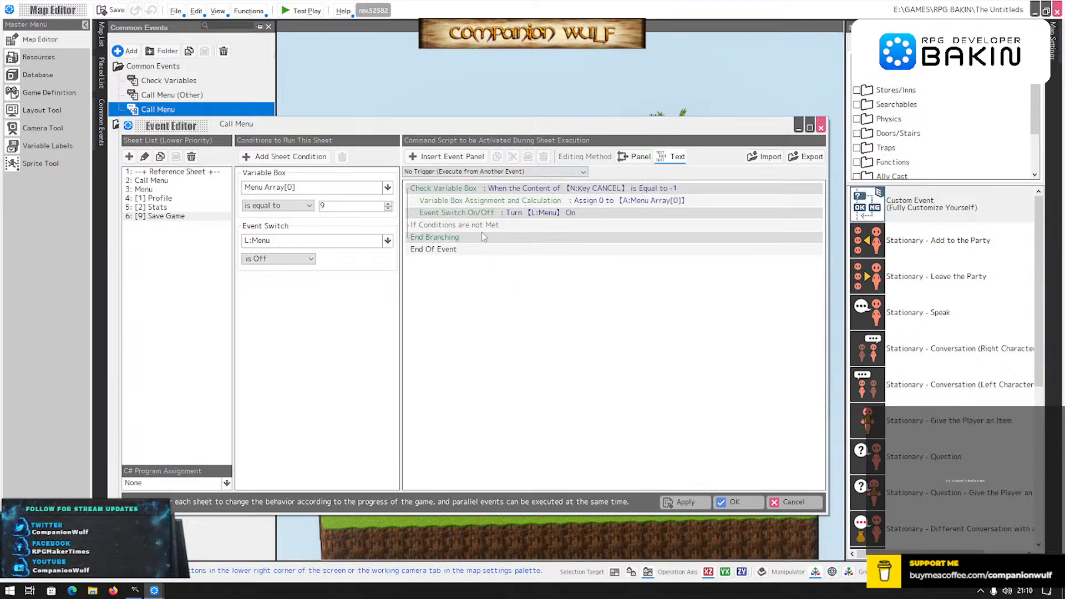
Insert a Display Save Screen command under If Conditions are not Met in the Save Game script and accept the event changes.
double_click(468, 238)
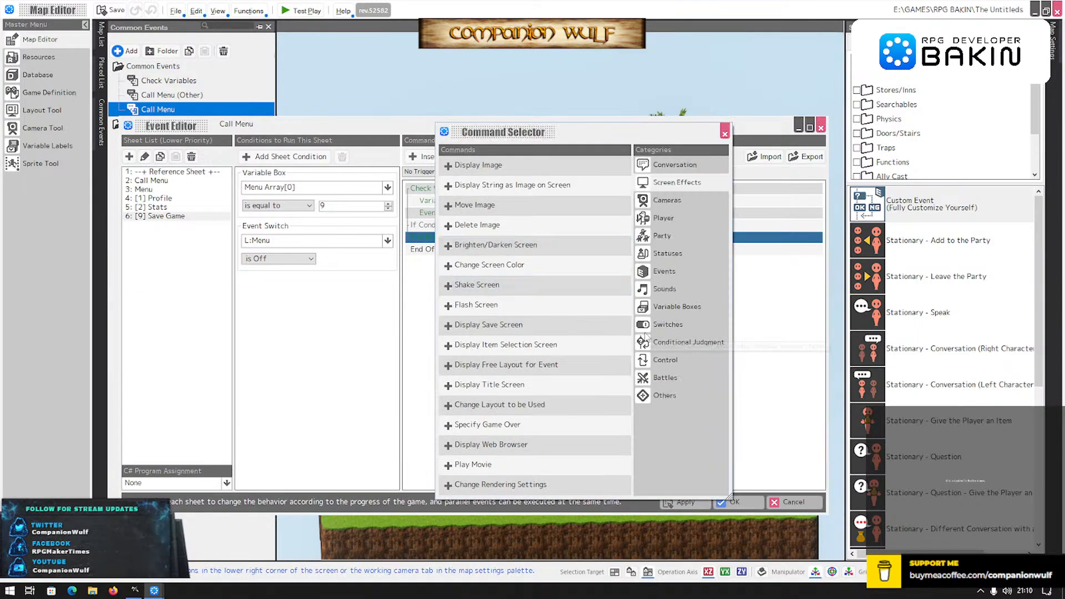
left_click(686, 166)
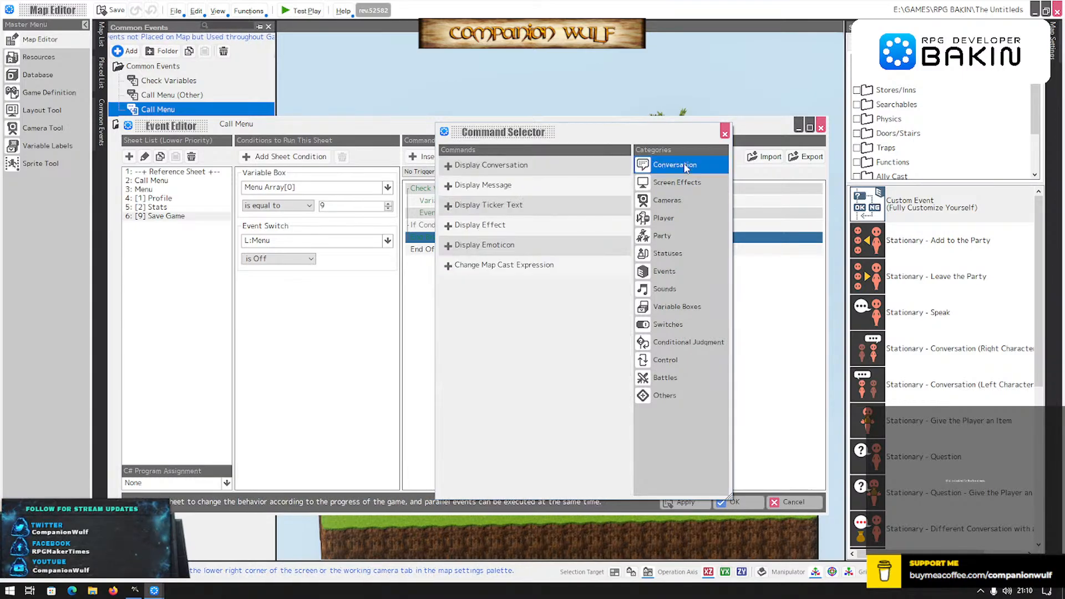
left_click(681, 183)
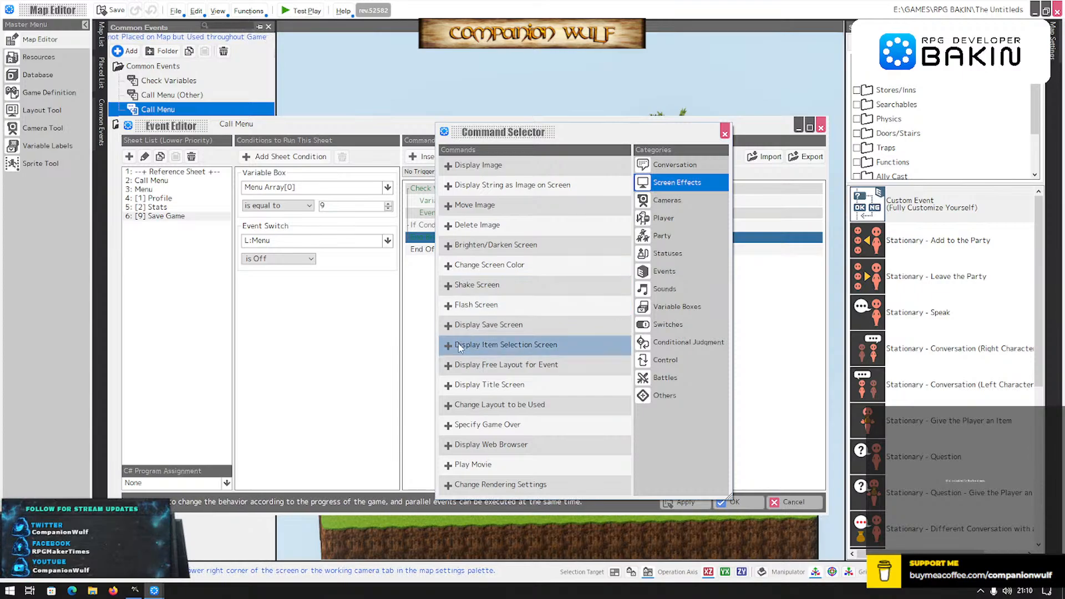
left_click(468, 328)
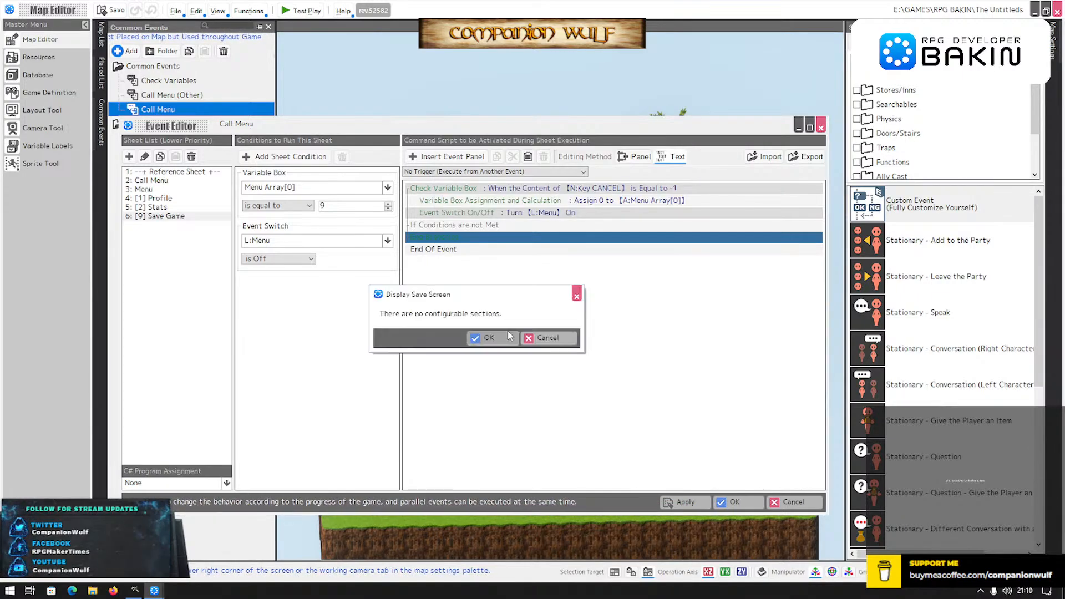
left_click(493, 336)
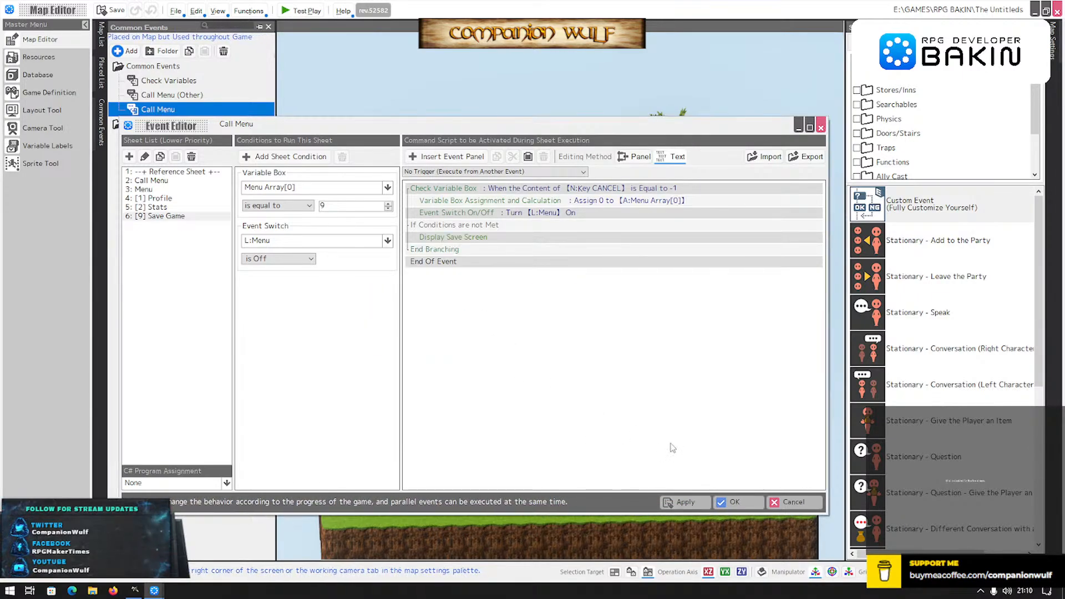
left_click(736, 501)
Test-play the game to check the tablet menu's Save Game entry, and end the test play.
left_click(304, 11)
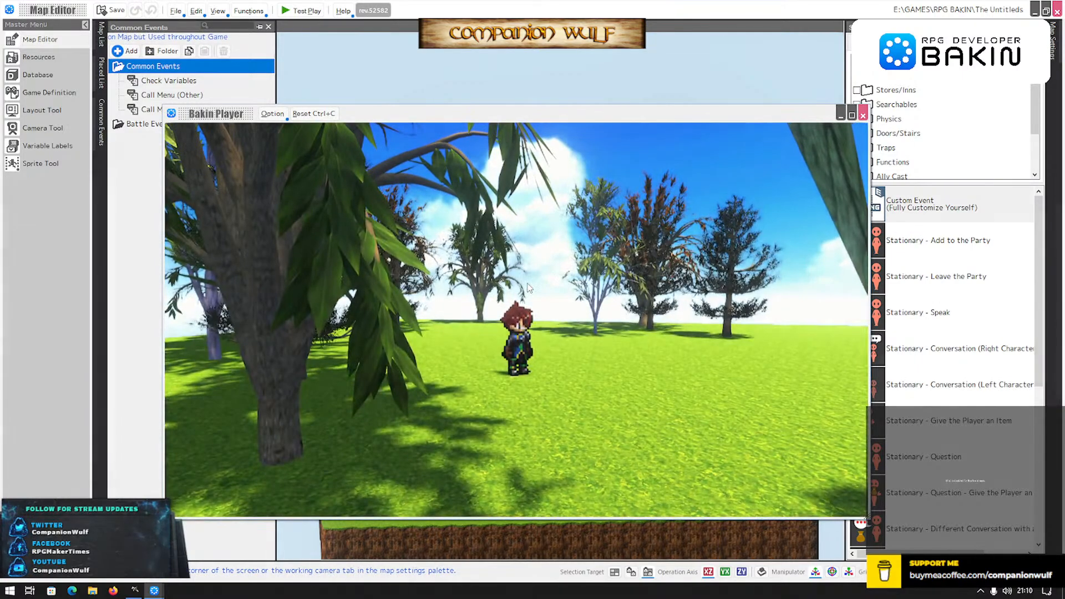
key("Down")
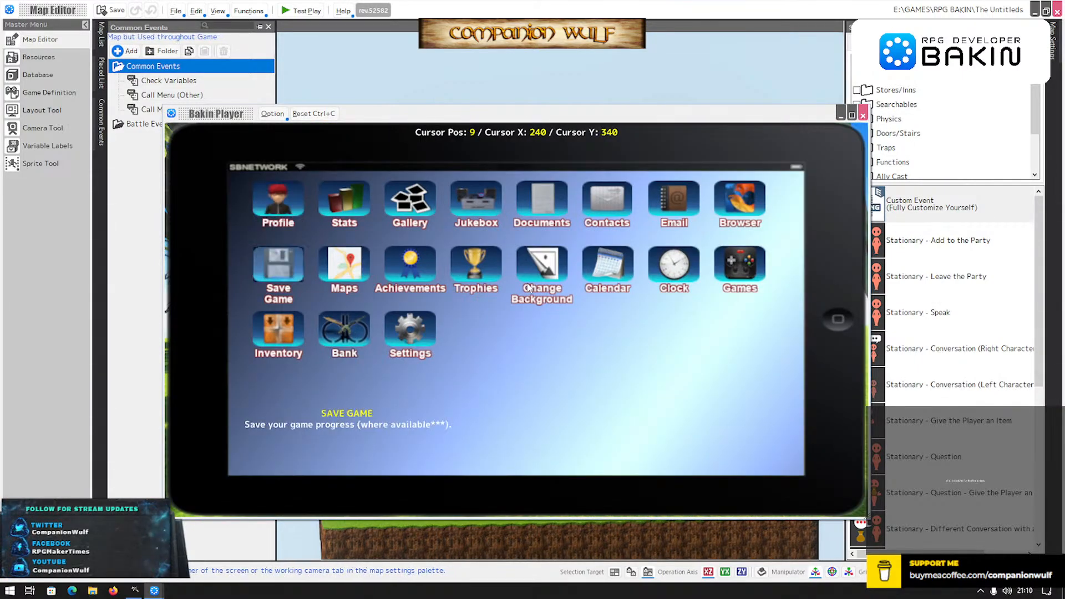
key("alt+F4")
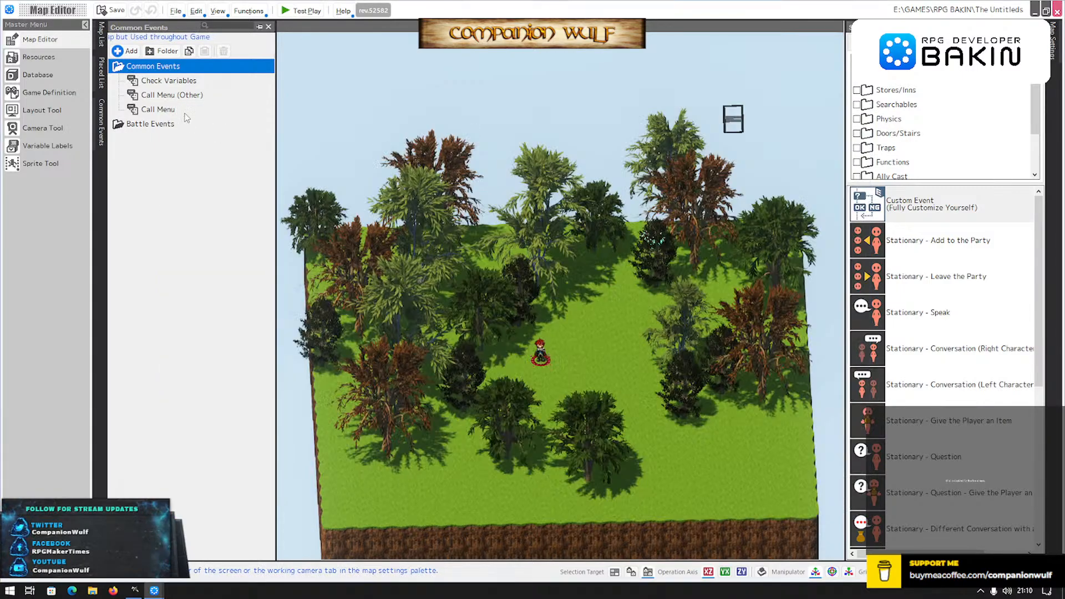
Copy the Key OK condition block from the [2] STATS section of the Call Menu event's Menu sheet.
left_click(151, 110)
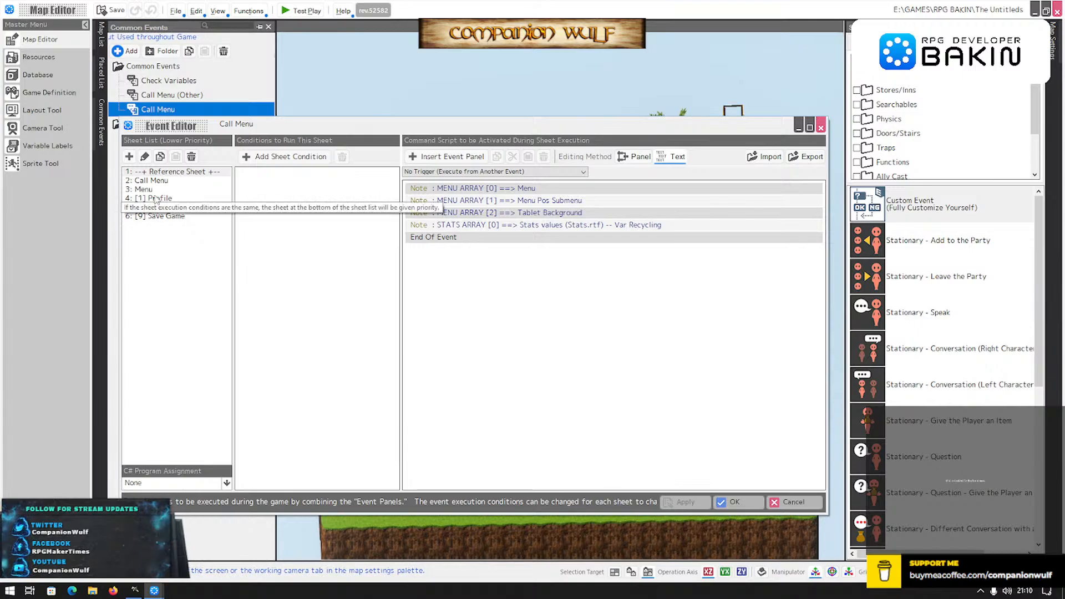
left_click(155, 190)
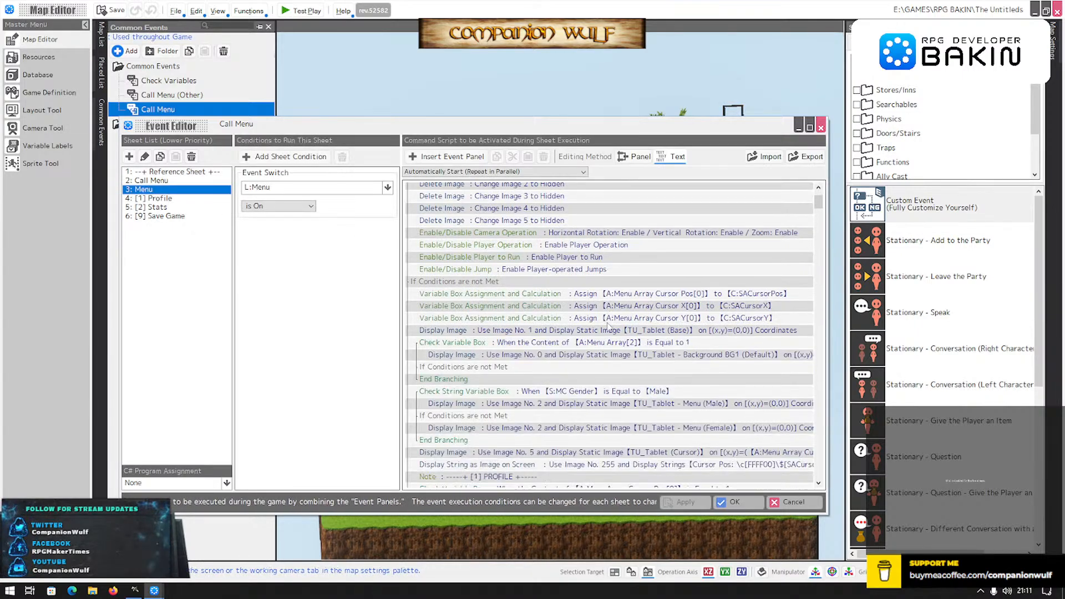
scroll(609, 327, "down", 5)
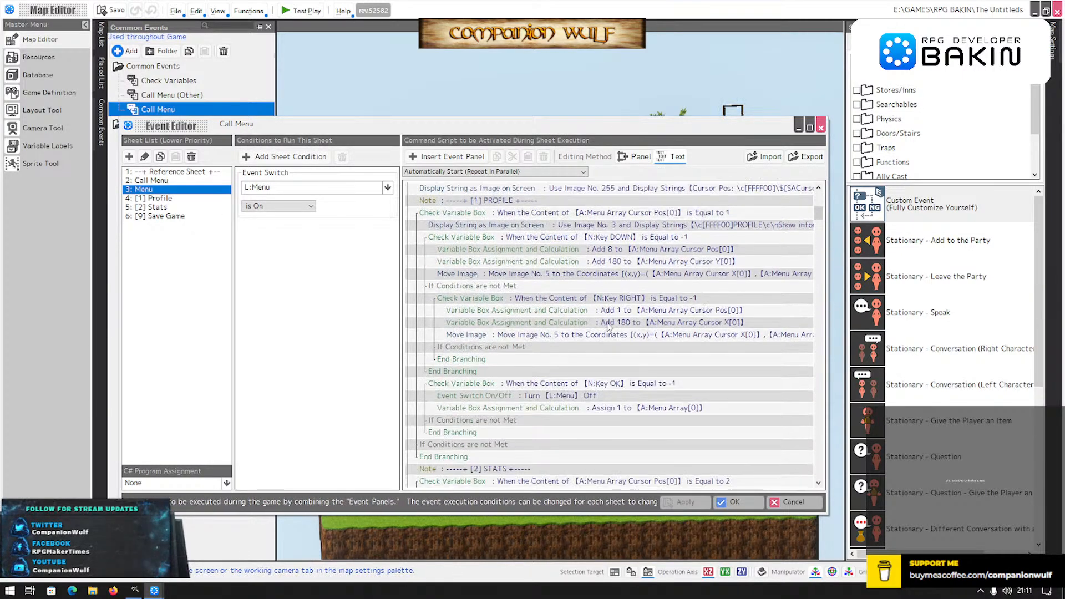
scroll(608, 327, "down", 2)
scroll(608, 323, "down", 5)
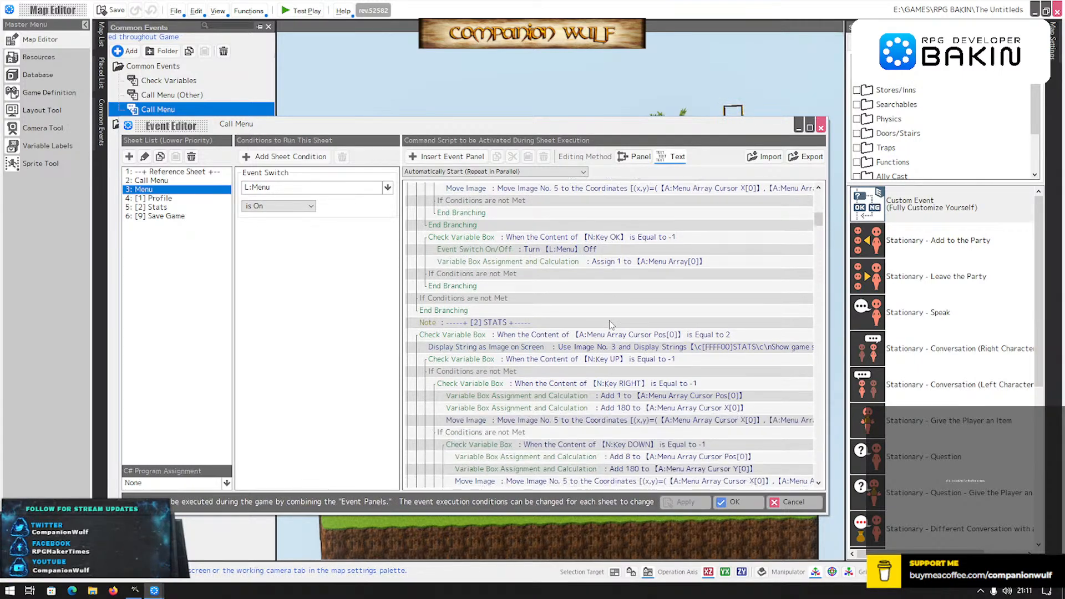
scroll(610, 324, "down", 6)
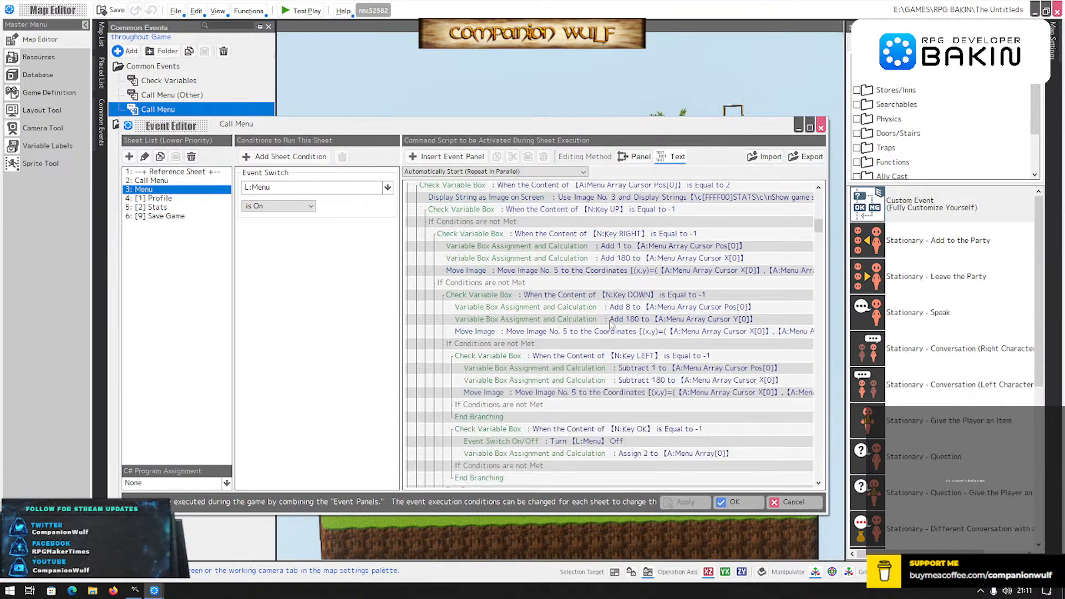
left_click(604, 286)
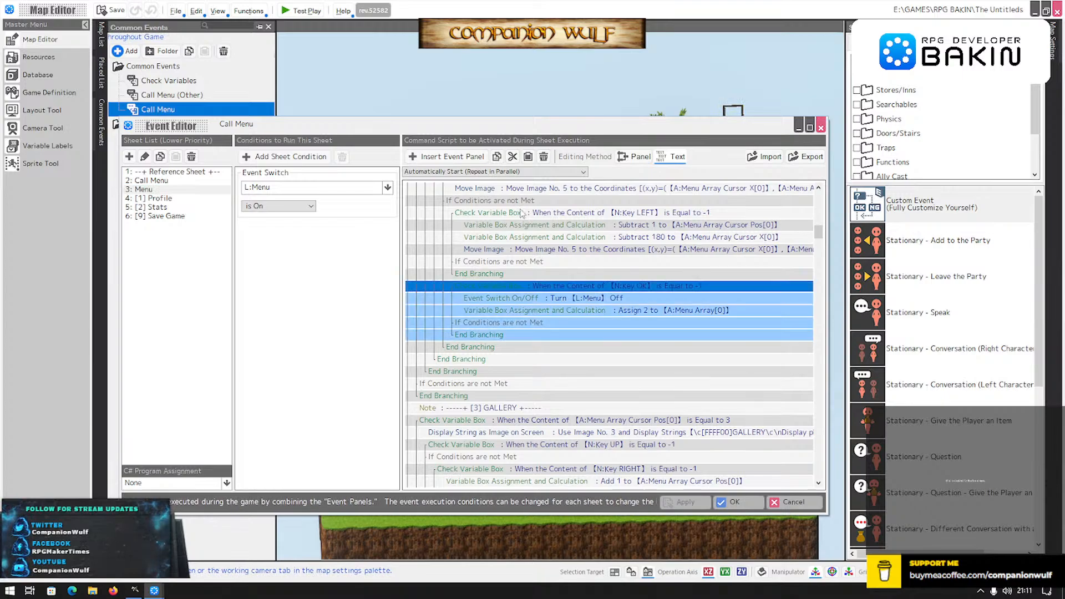
Paste the Key OK block into the [9] SAVE GAME section, directly after the end of its Key DOWN branching.
scroll(617, 388, "down", 1)
scroll(617, 388, "down", 15)
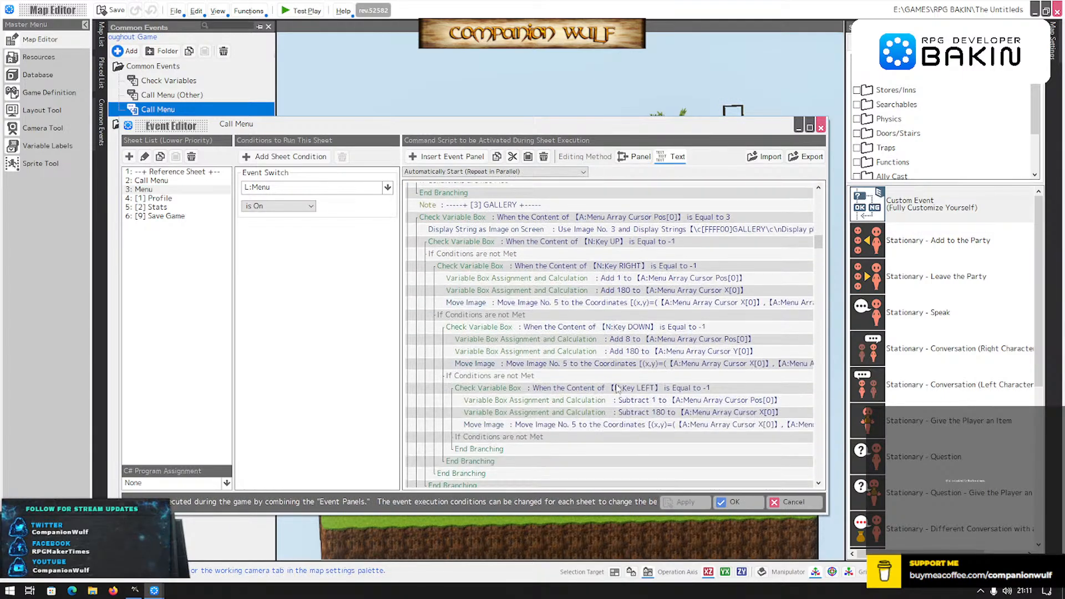
scroll(617, 388, "down", 15)
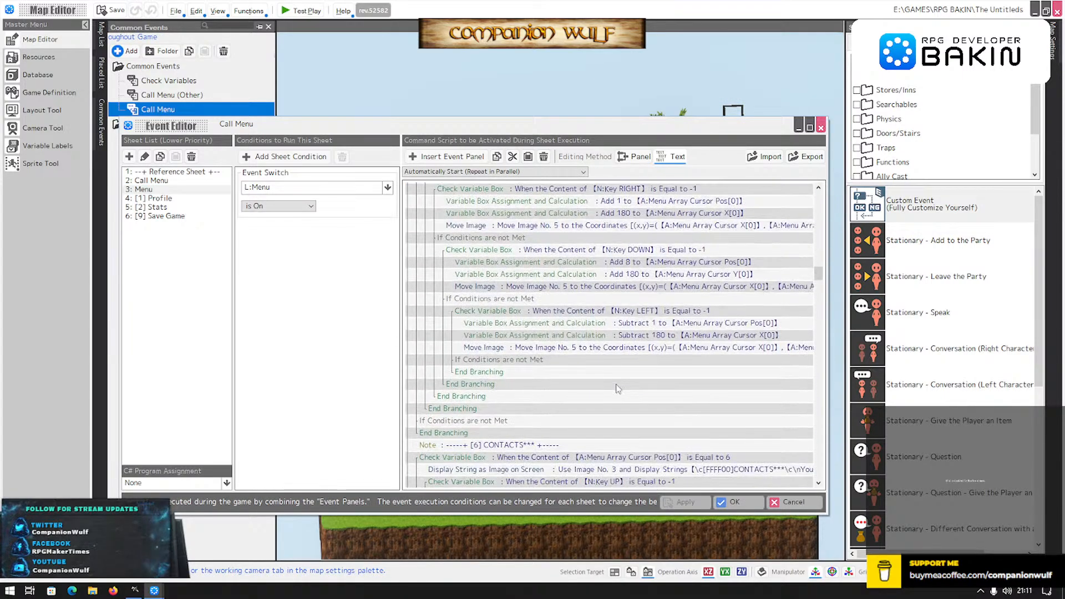
scroll(617, 388, "down", 15)
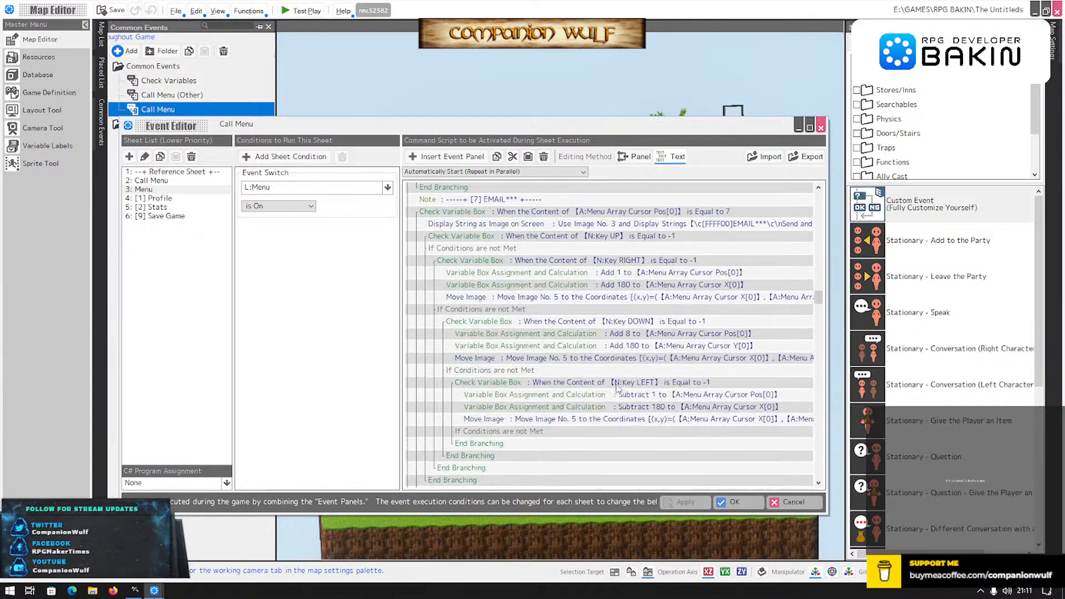
scroll(617, 388, "down", 5)
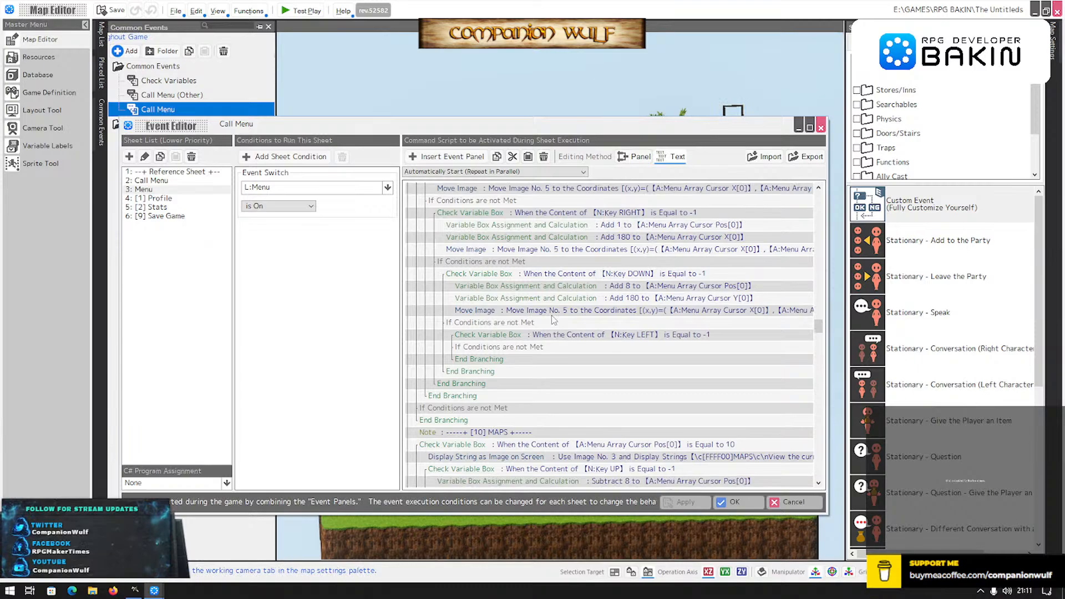
left_click(536, 274)
left_click(493, 383)
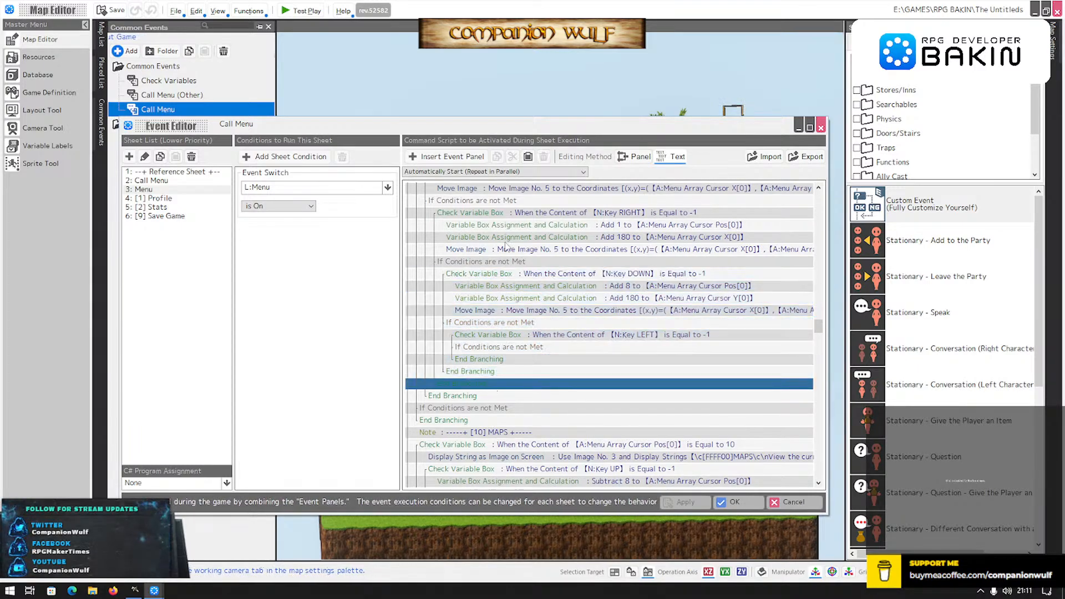
left_click(528, 156)
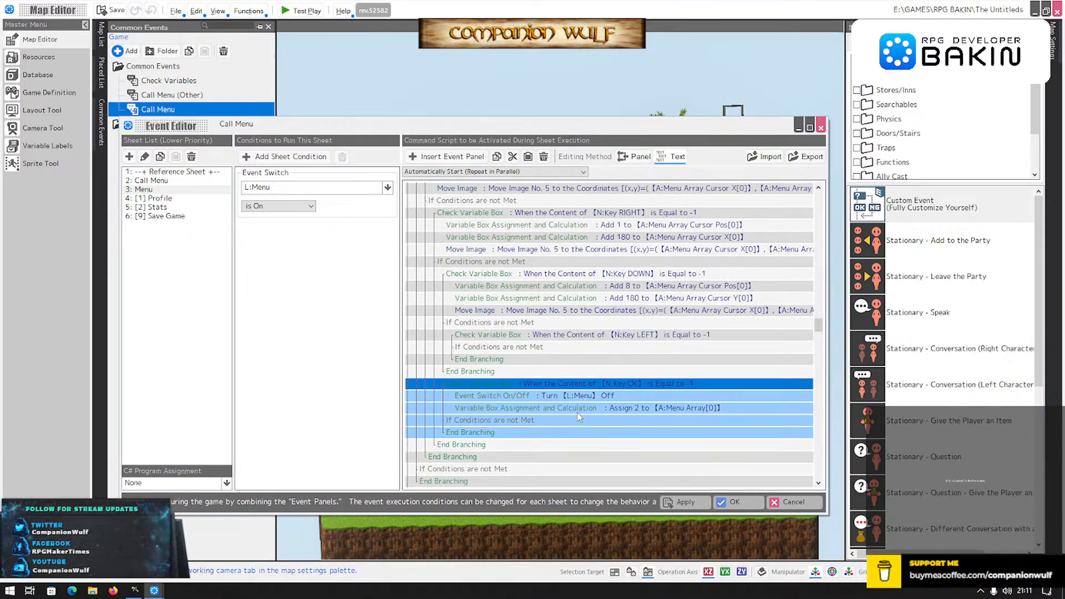
Set the pasted block's Menu Array[0] assignment to 9 and accept the event changes.
double_click(585, 409)
key("BackSpace")
type("9")
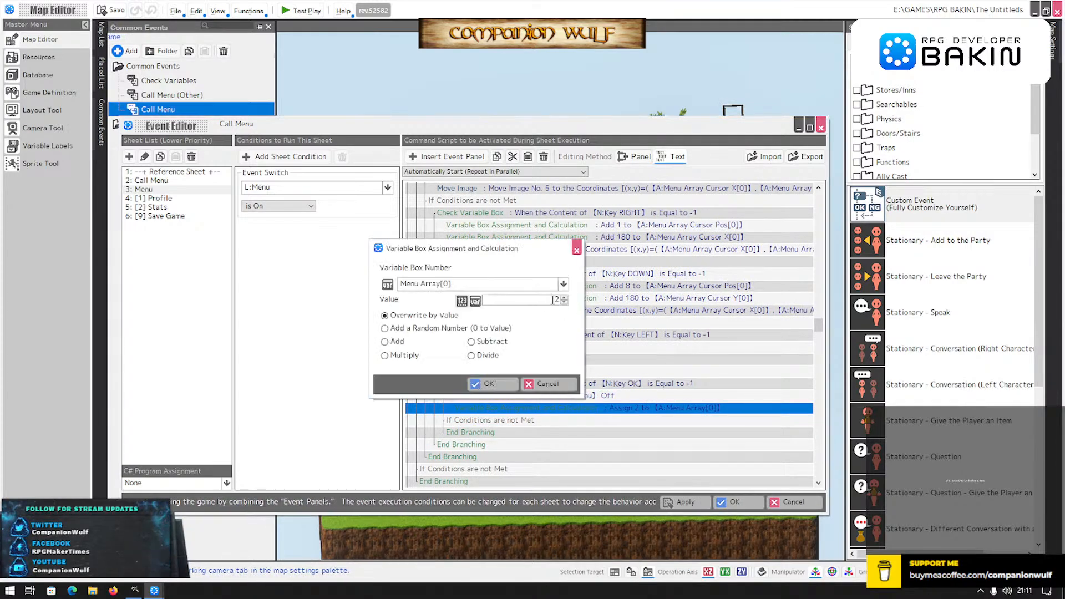
left_click(488, 383)
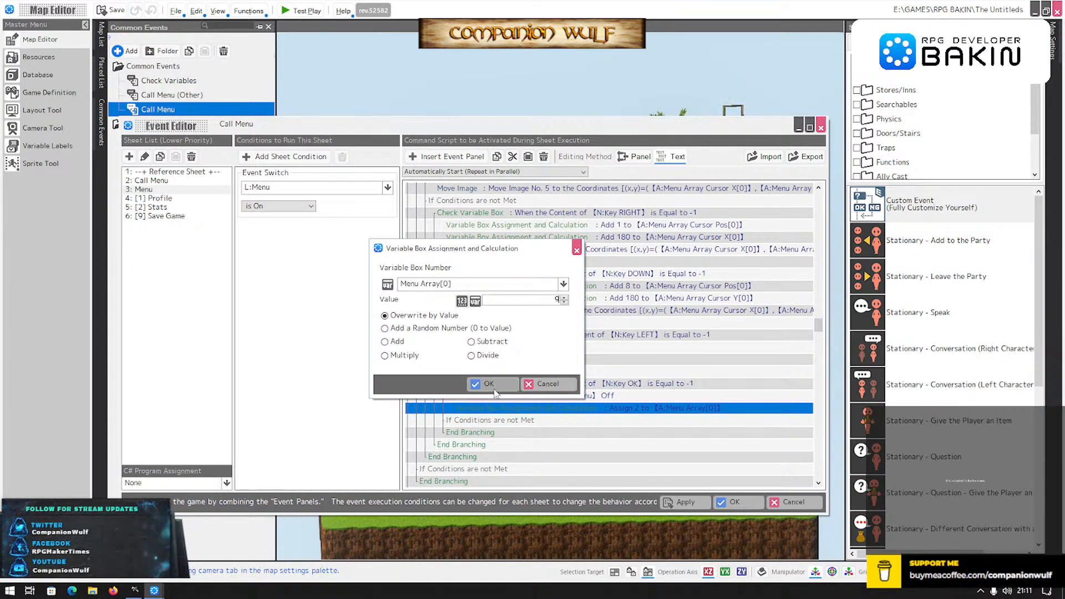
left_click(734, 501)
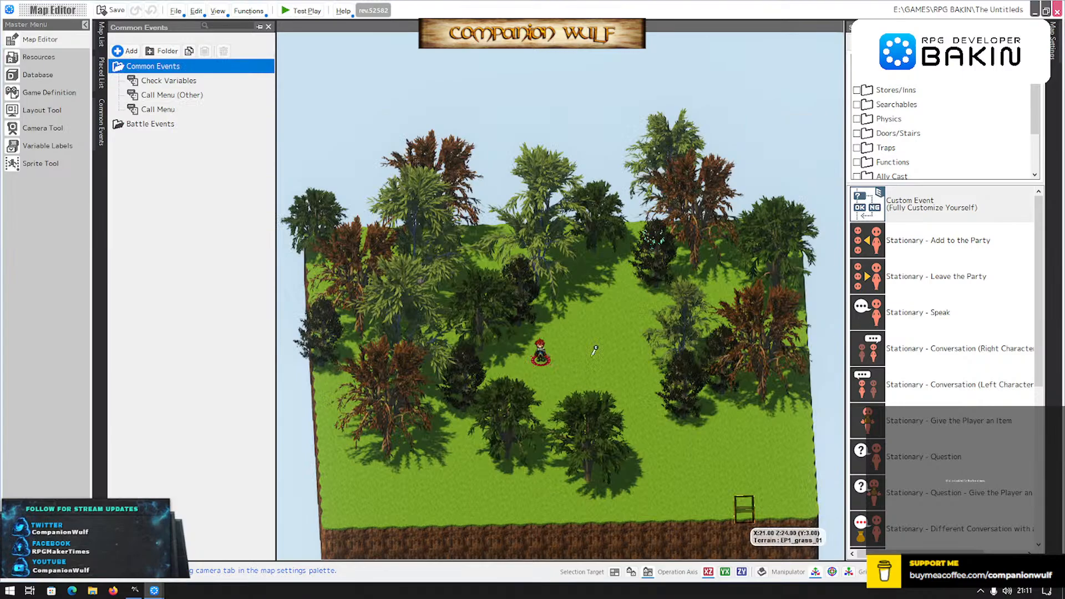
Test-play the game, try the tablet menu's Save Game entry, and end the test play.
left_click(299, 11)
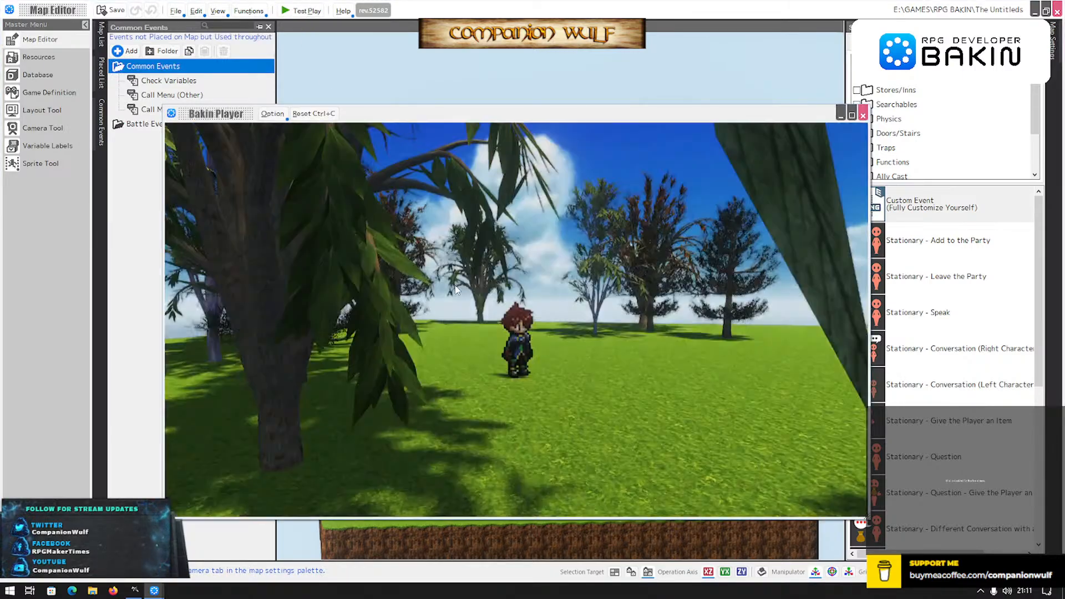
key("Escape")
key("Down")
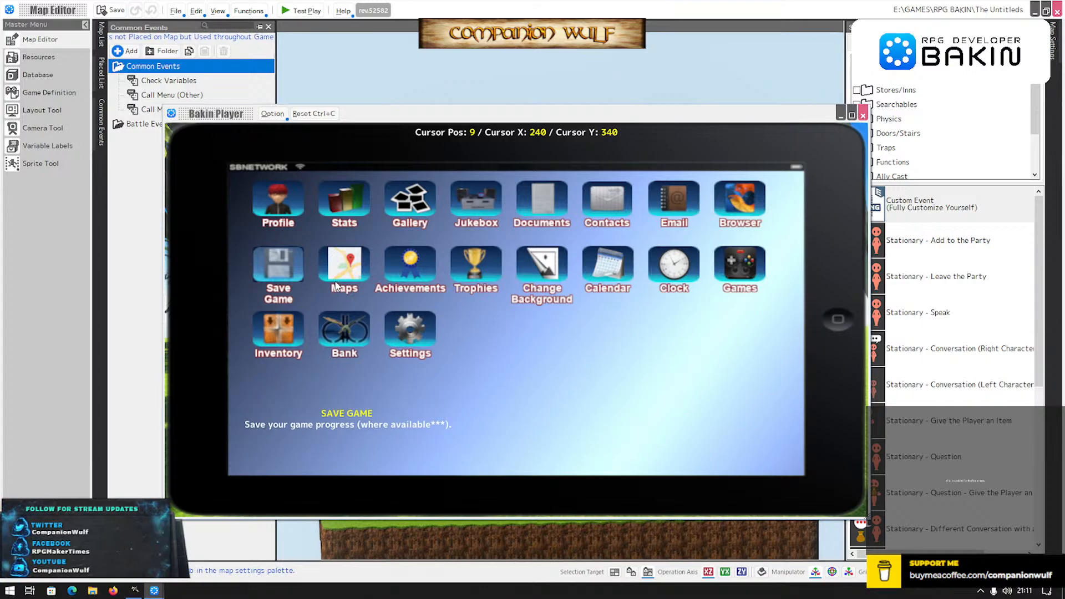
left_click(862, 115)
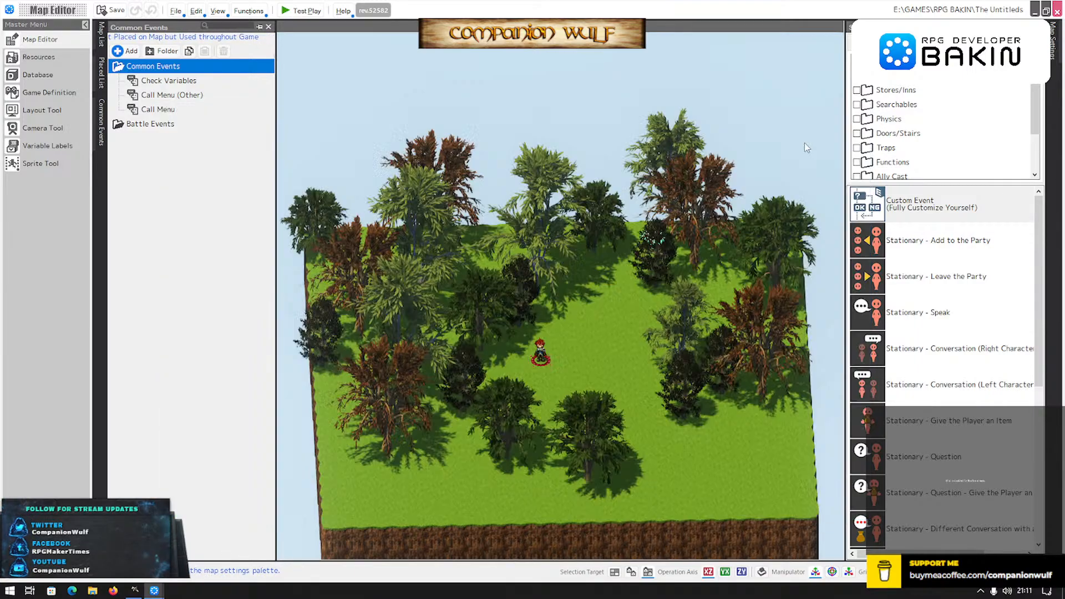
Set the Call Menu event's [9] Save Game sheet to Automatically Start (Repeat in Parallel) and accept the event changes.
left_click(168, 114)
double_click(168, 114)
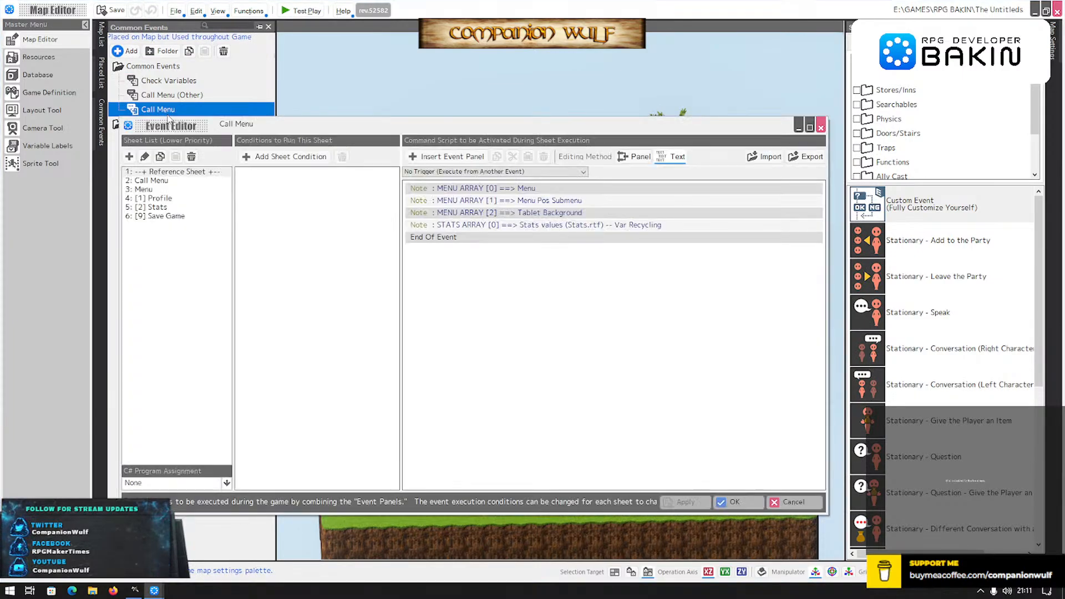
left_click(161, 216)
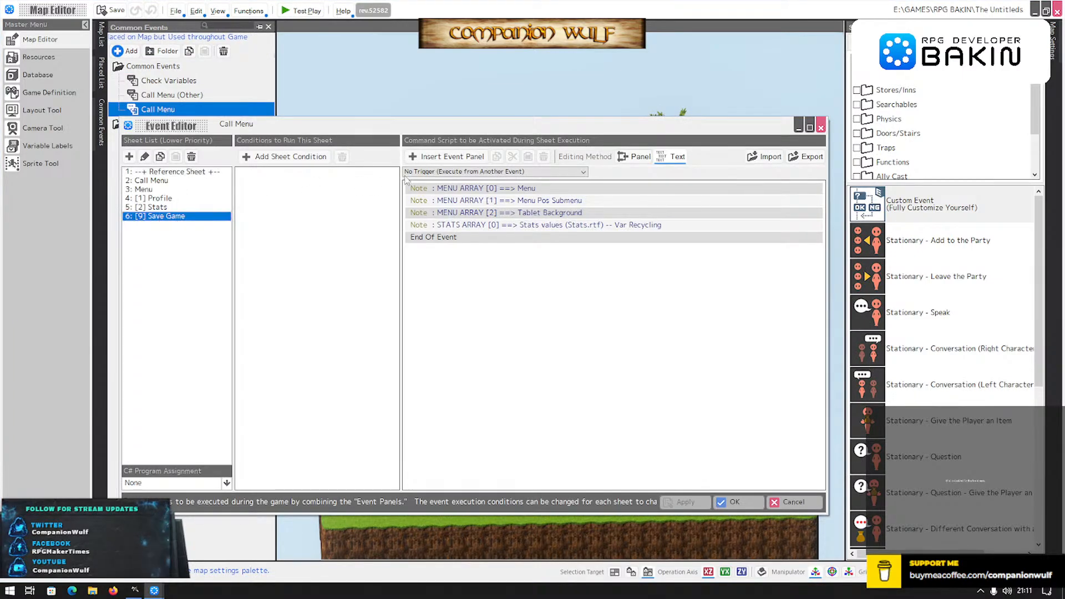
left_click(471, 171)
left_click(472, 205)
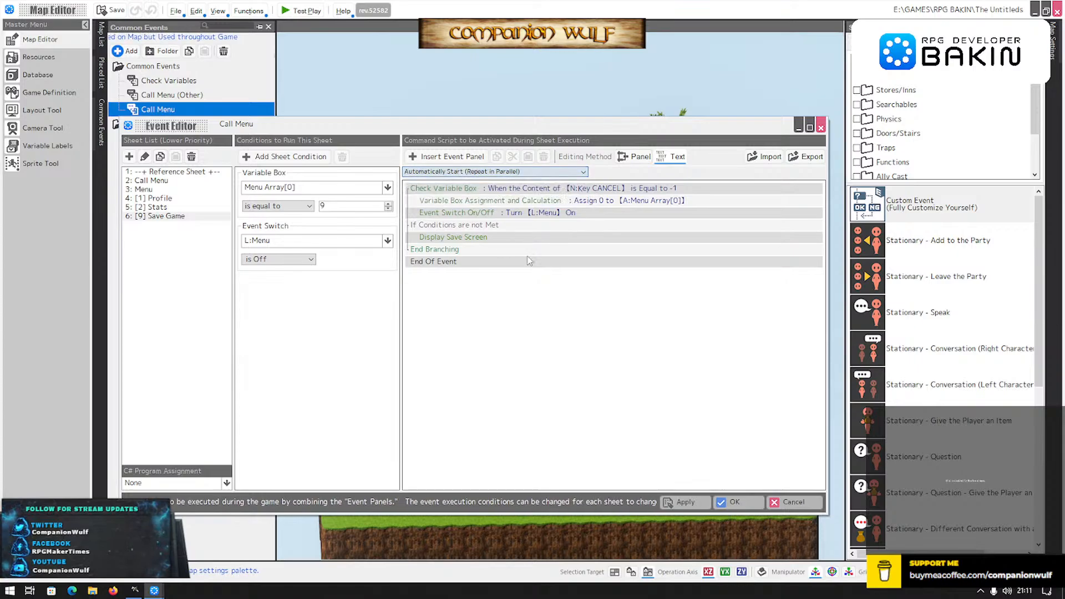
left_click(735, 501)
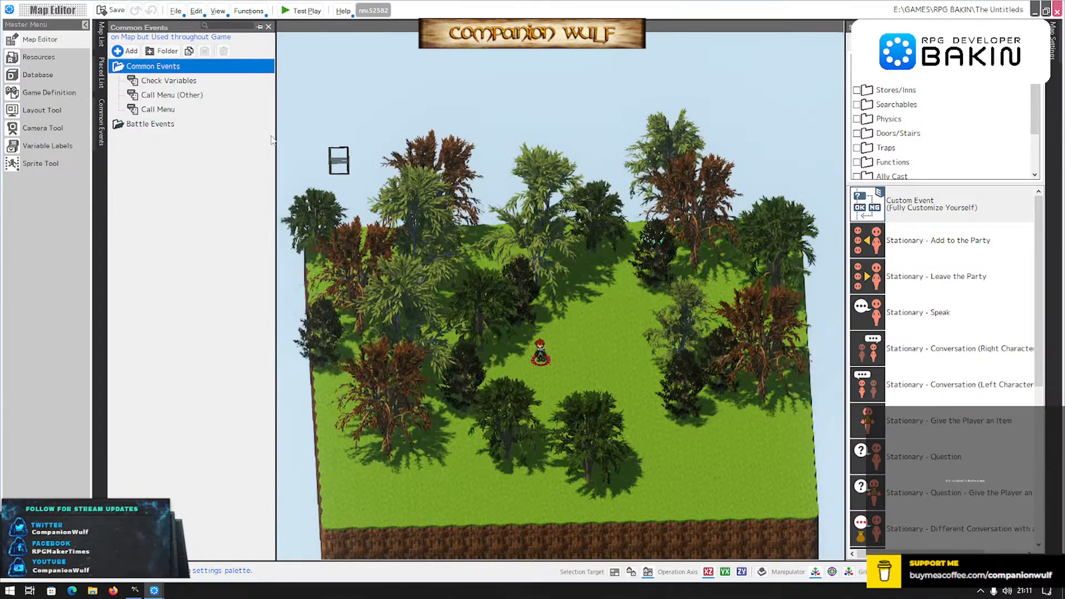
Test-play the Save Game entry, save the game to the first save slot, and end the test play.
left_click(300, 11)
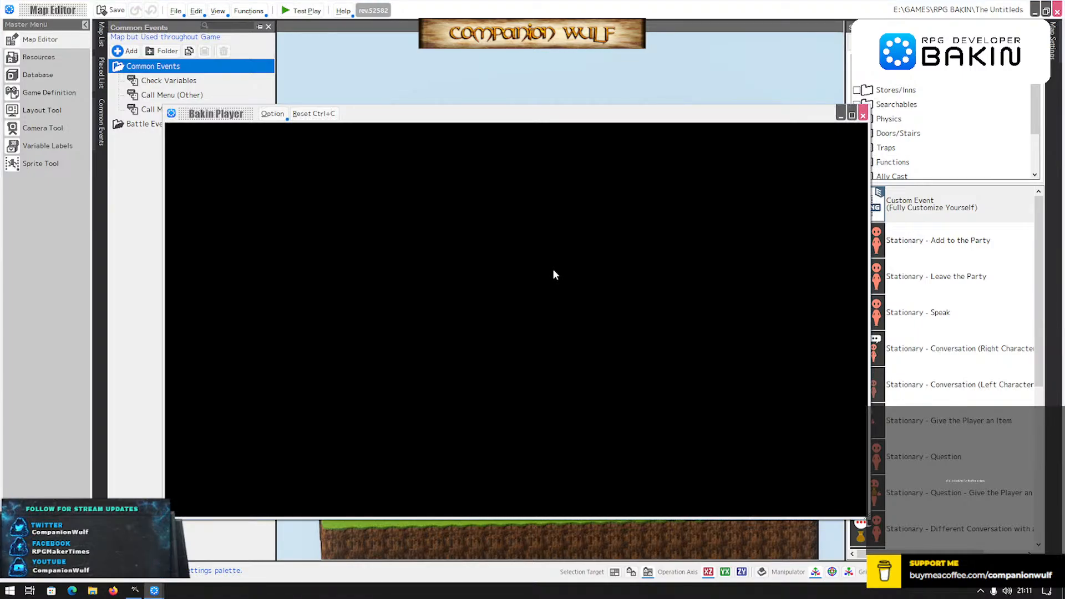
key("Escape")
key("Down")
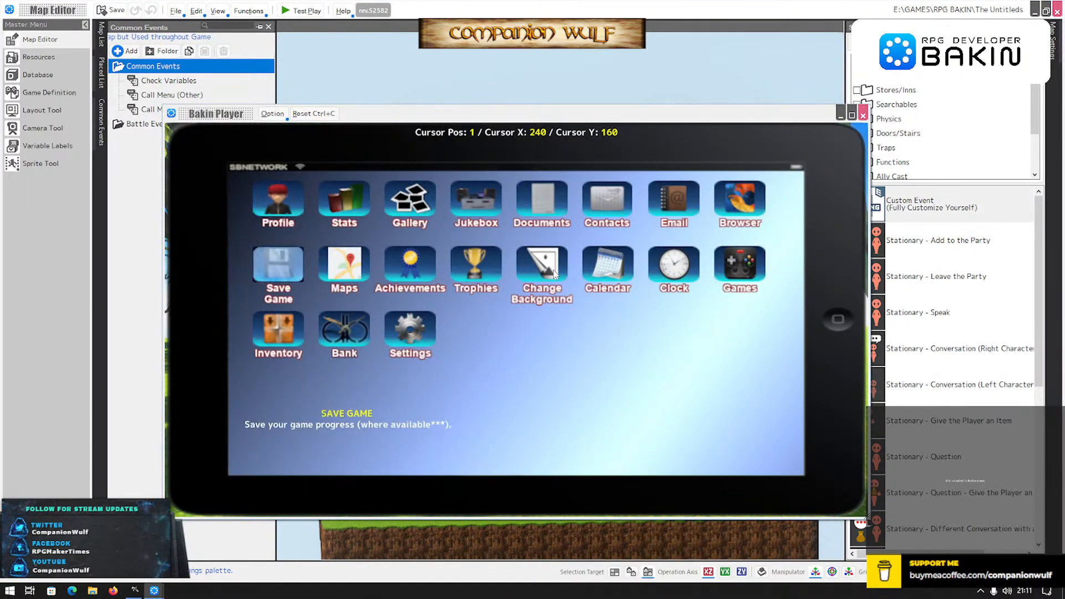
key("Return")
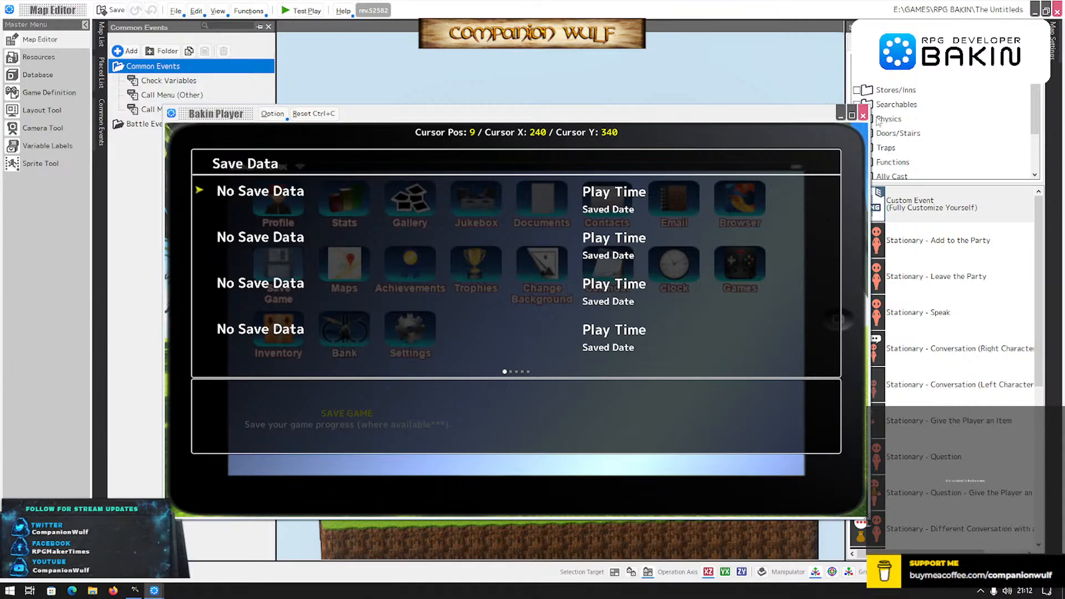
left_click(235, 191)
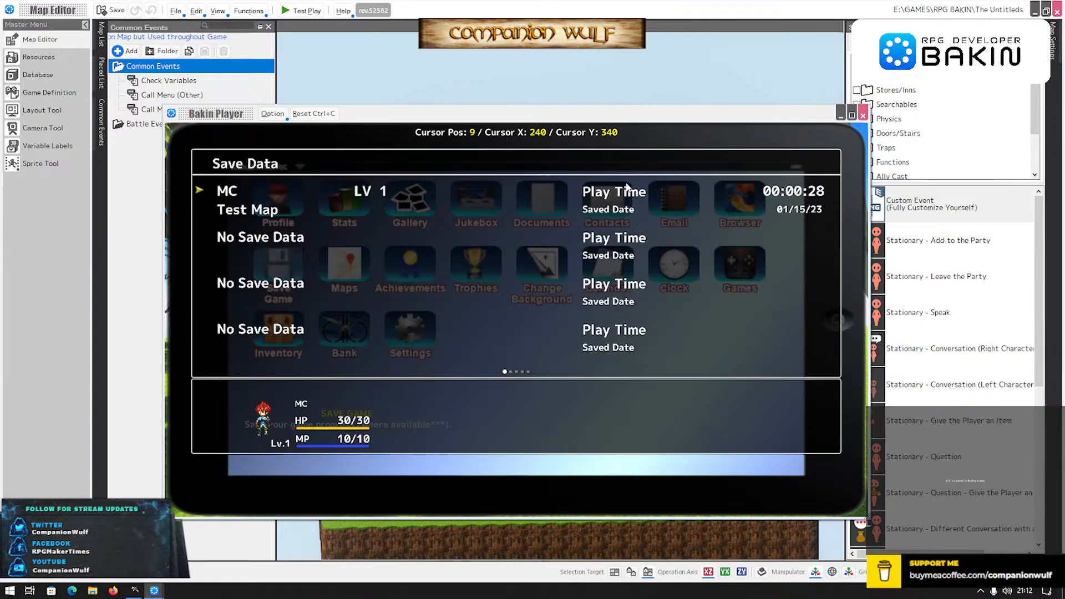
left_click(863, 115)
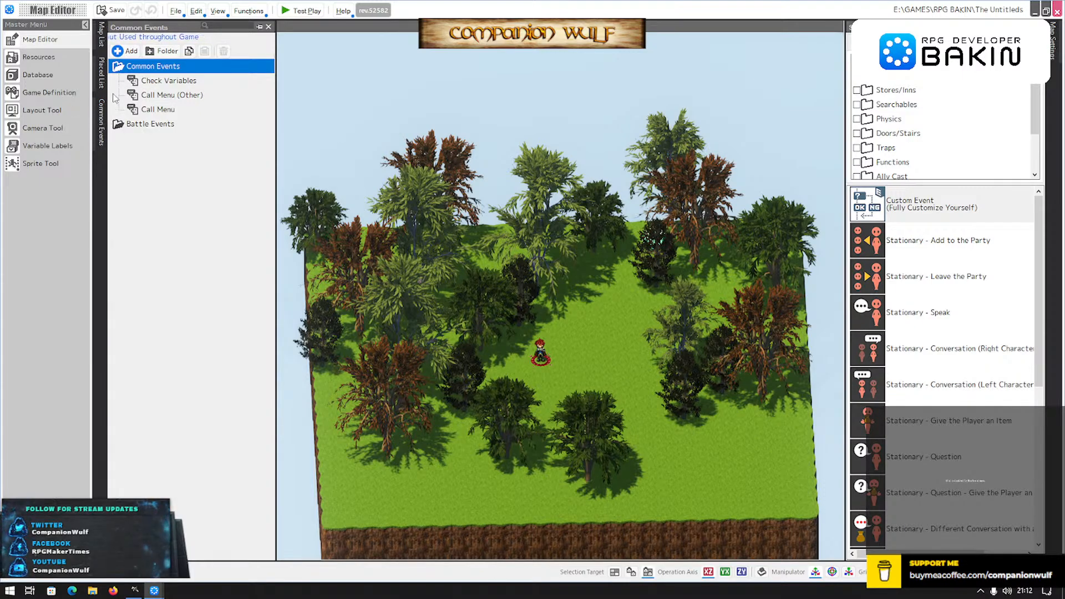
Copy the [9] Save Game sheet's L:Menu switch command to just above Display Save Screen and set the copy to Turn Off.
double_click(162, 114)
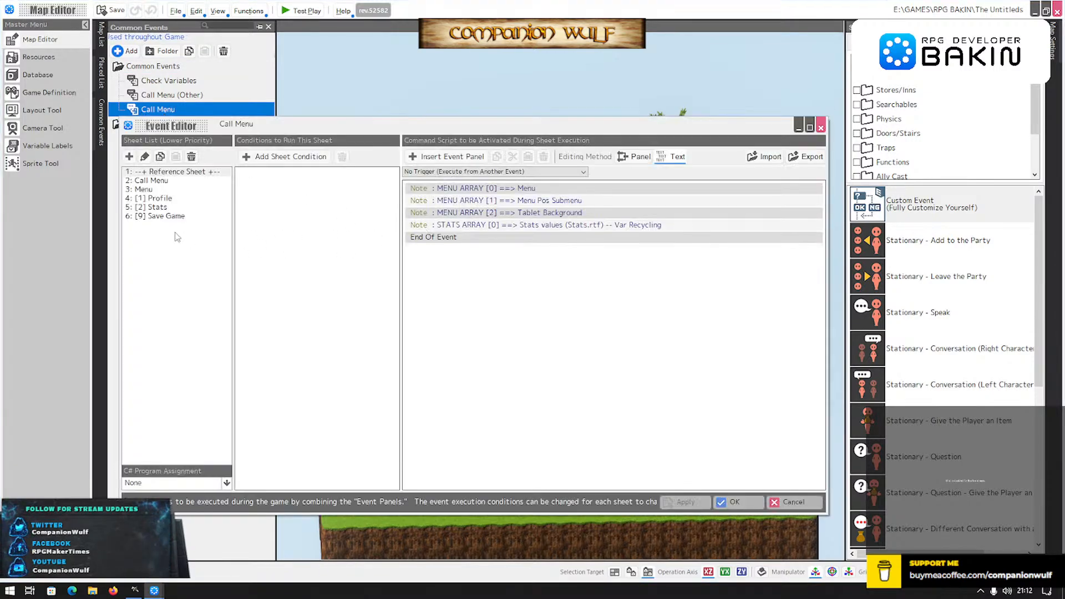
left_click(178, 217)
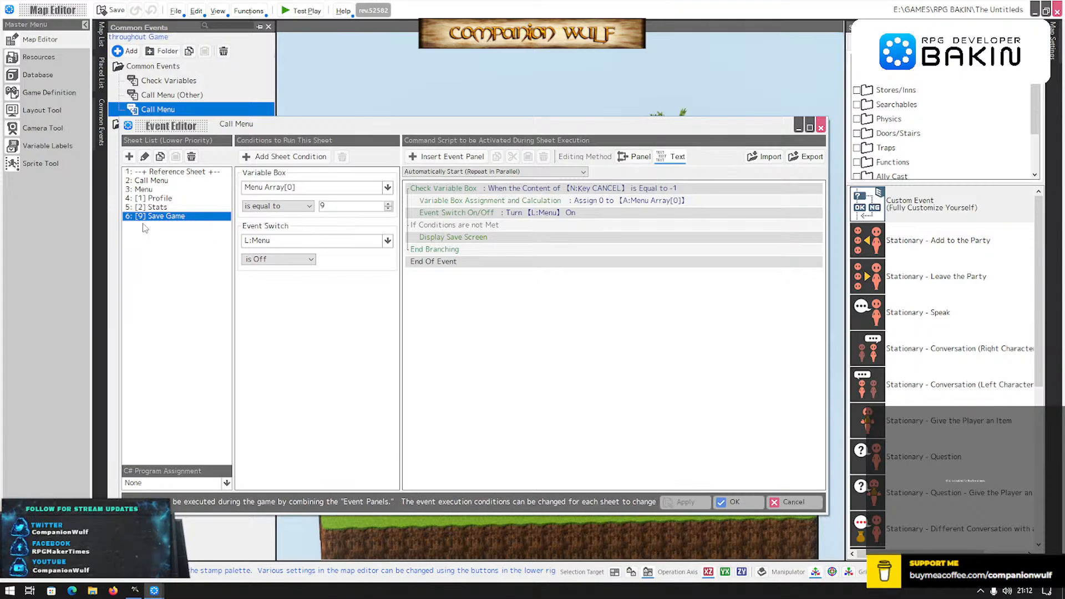
left_click(504, 215)
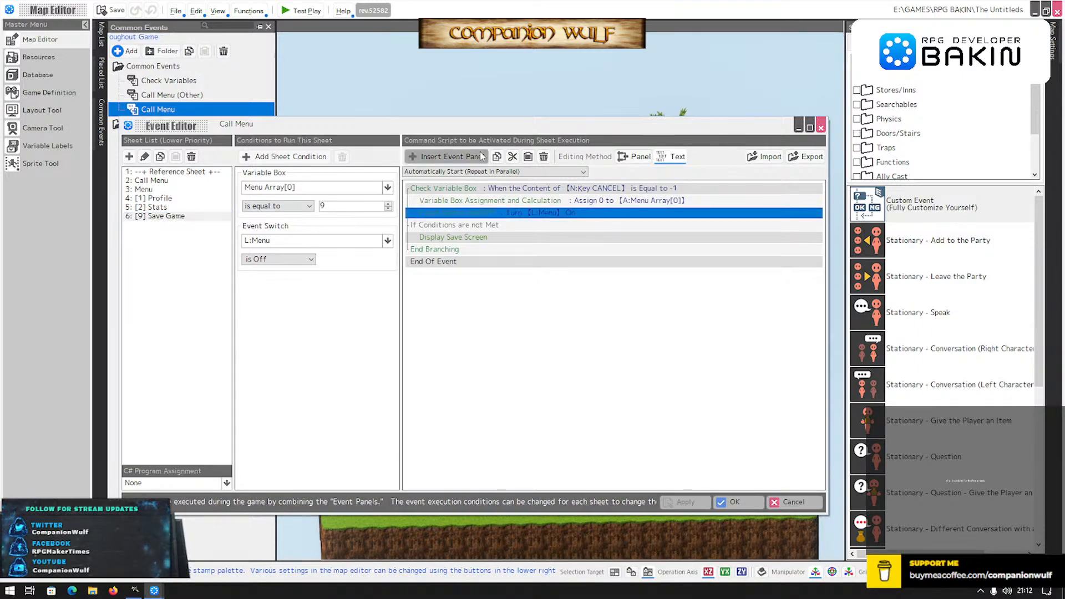
left_click(496, 158)
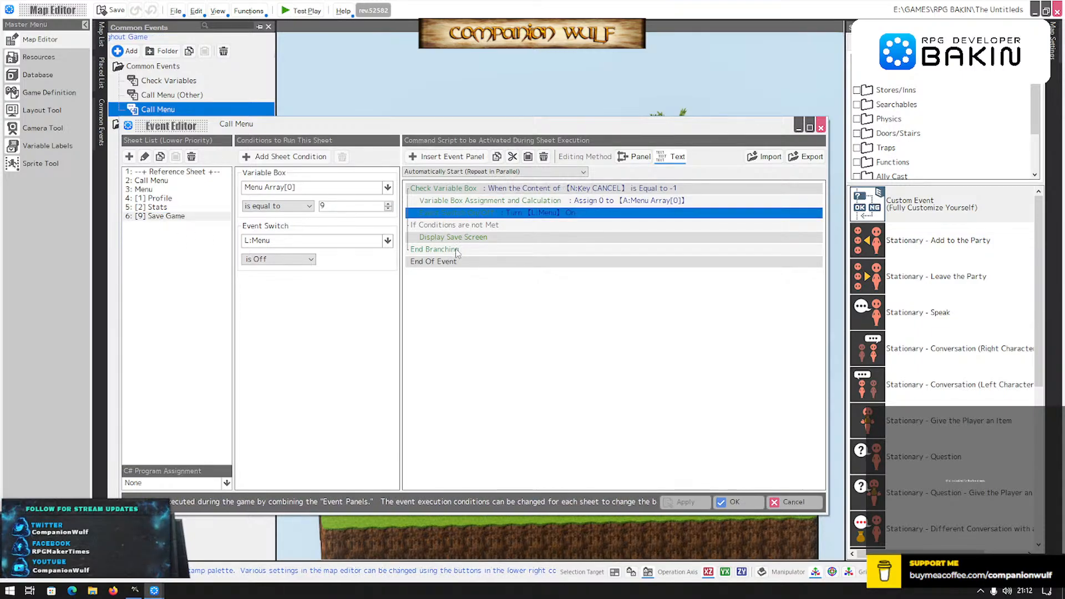
left_click(461, 249)
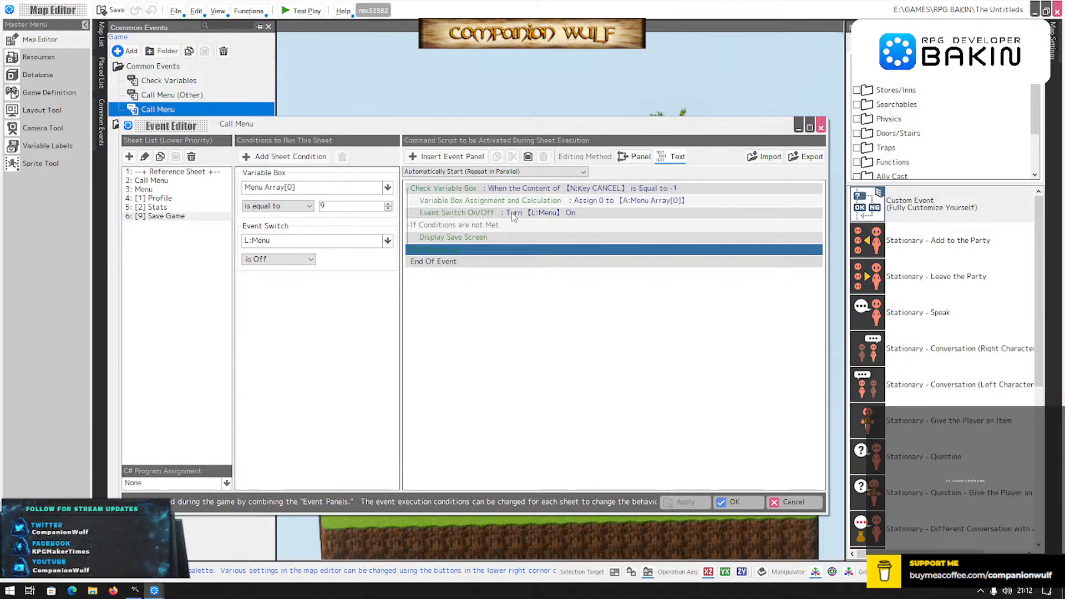
left_click(476, 237)
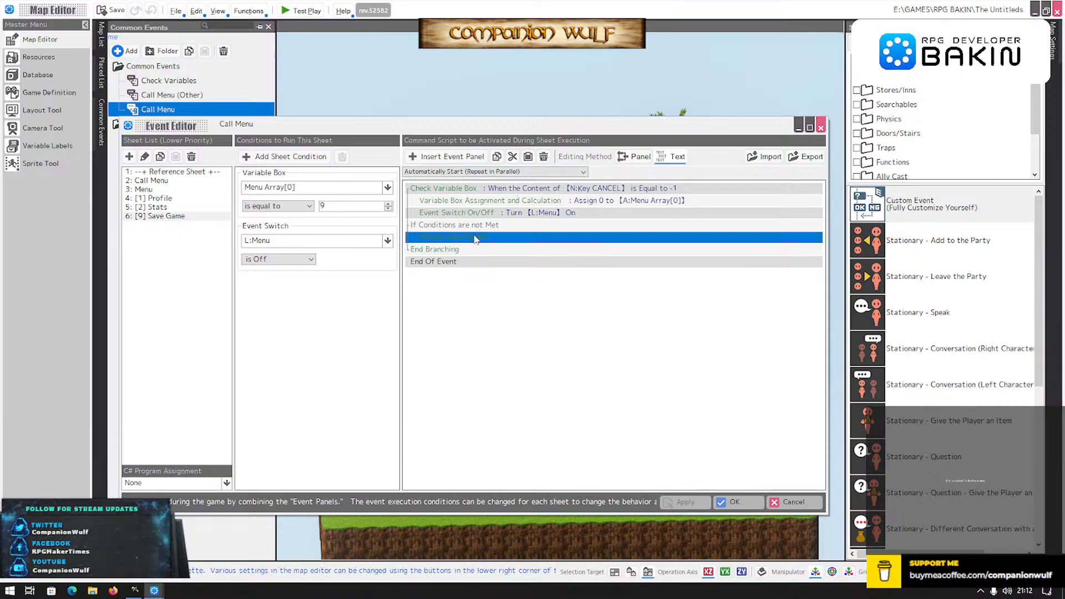
key("ctrl+v")
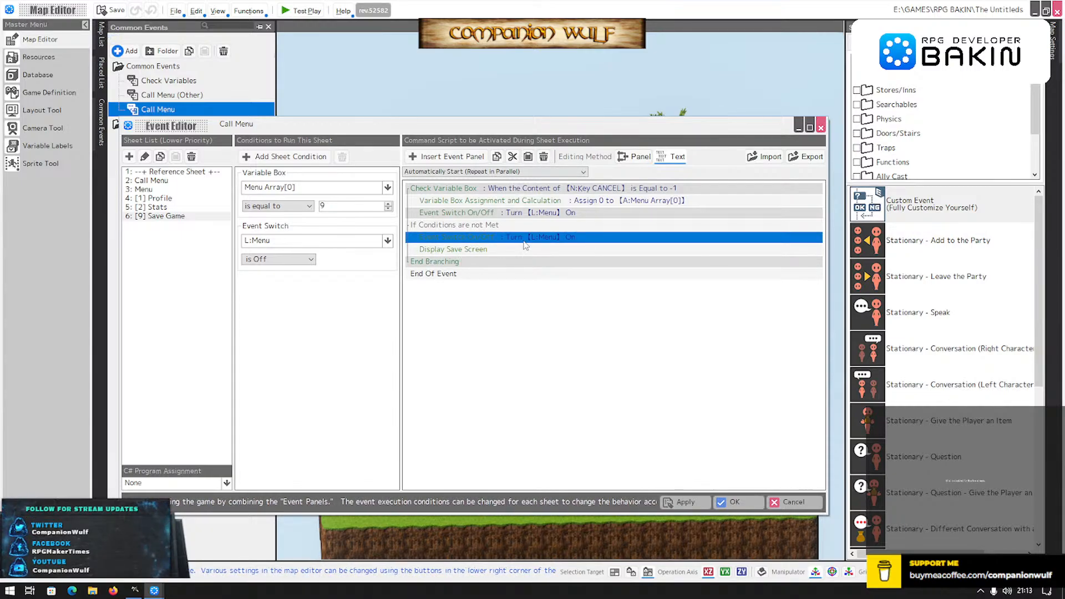
double_click(523, 238)
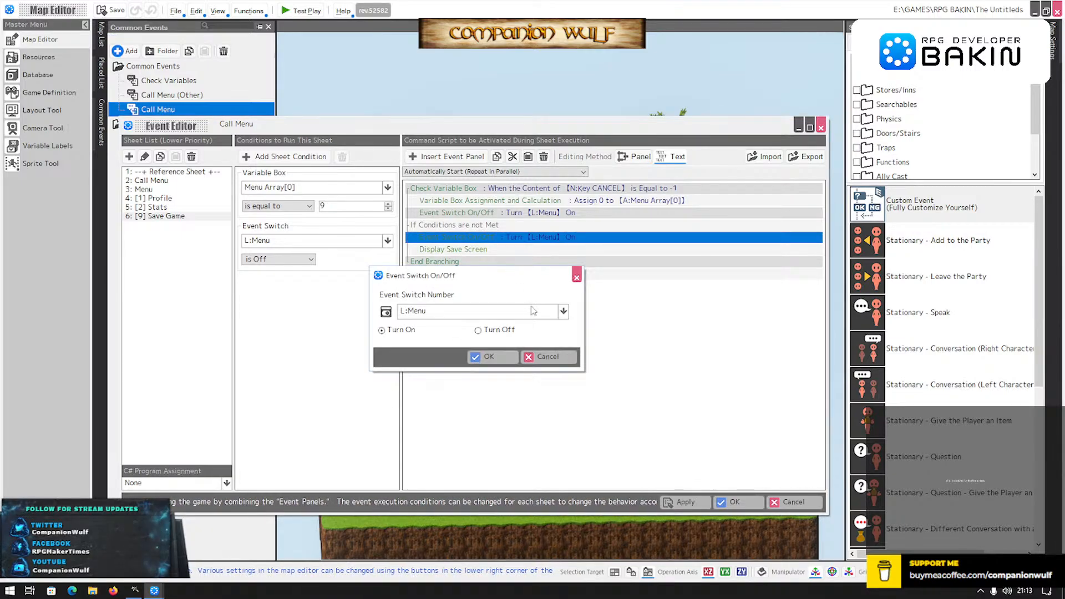
left_click(488, 356)
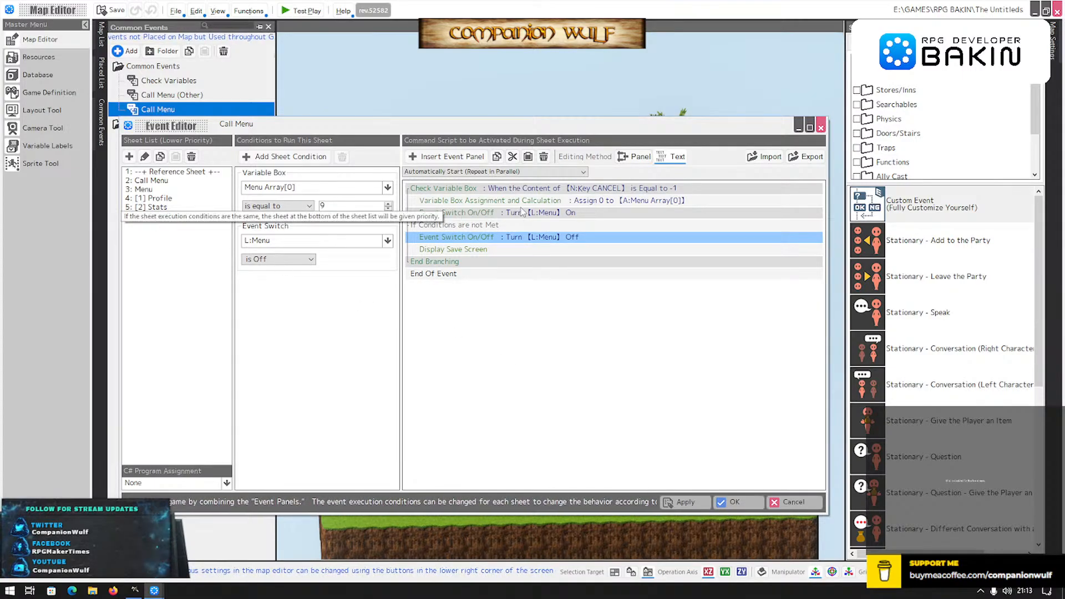
Compare the Menu and [2] Stats sheets with the [9] Save Game sheet, and accept the Call Menu event changes.
left_click(151, 190)
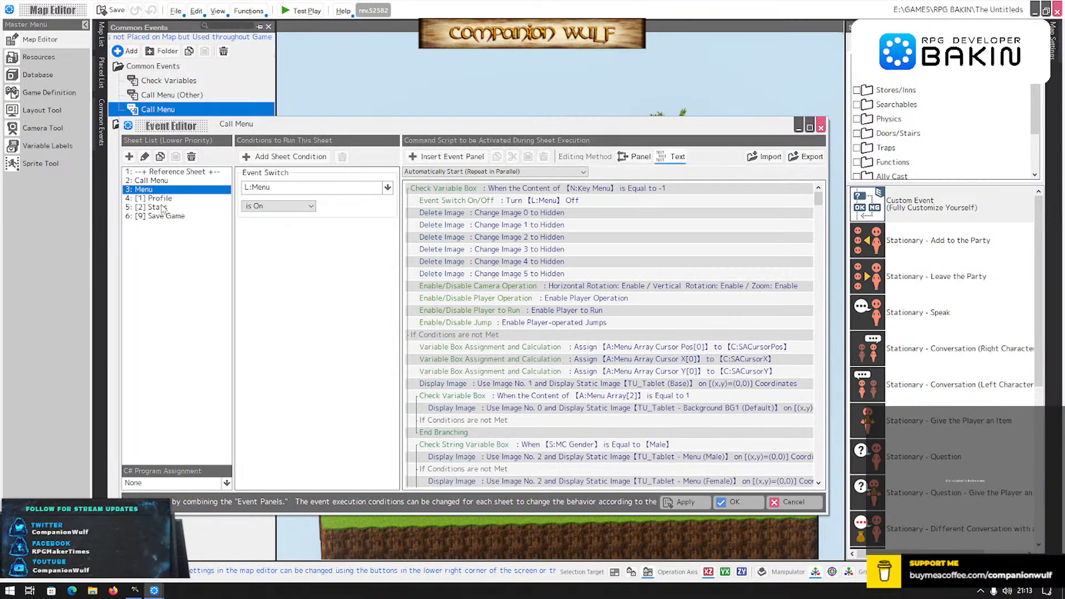
left_click(158, 207)
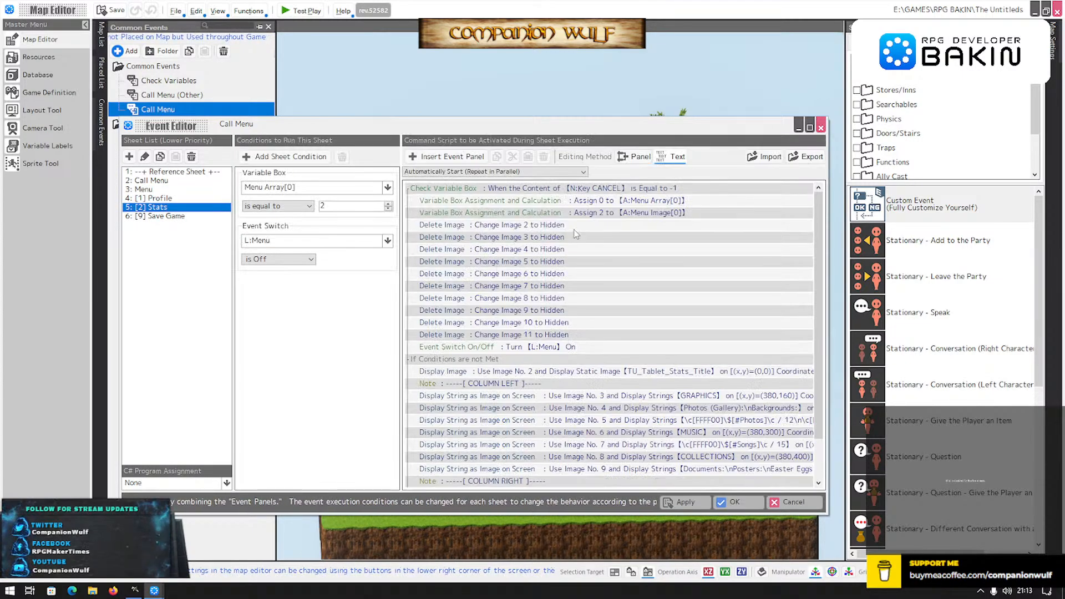
scroll(560, 279, "down", 2)
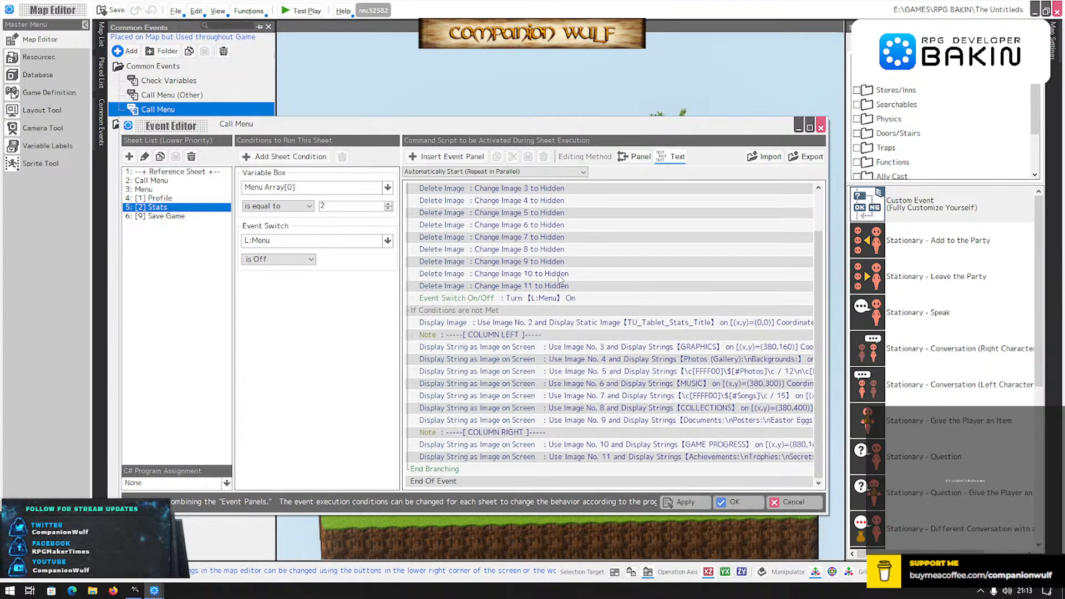
left_click(177, 216)
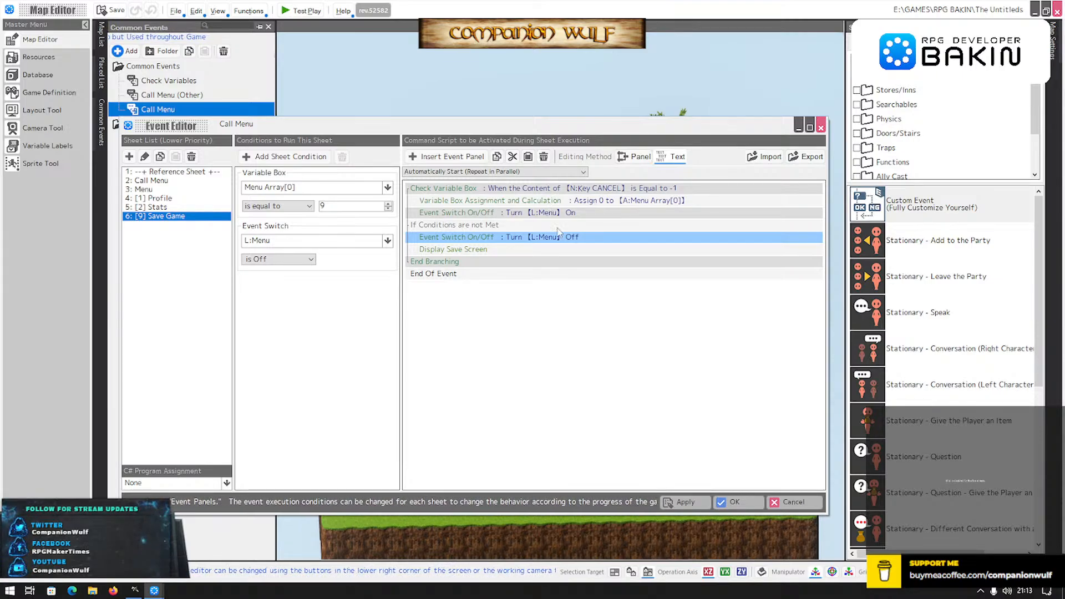
left_click(724, 502)
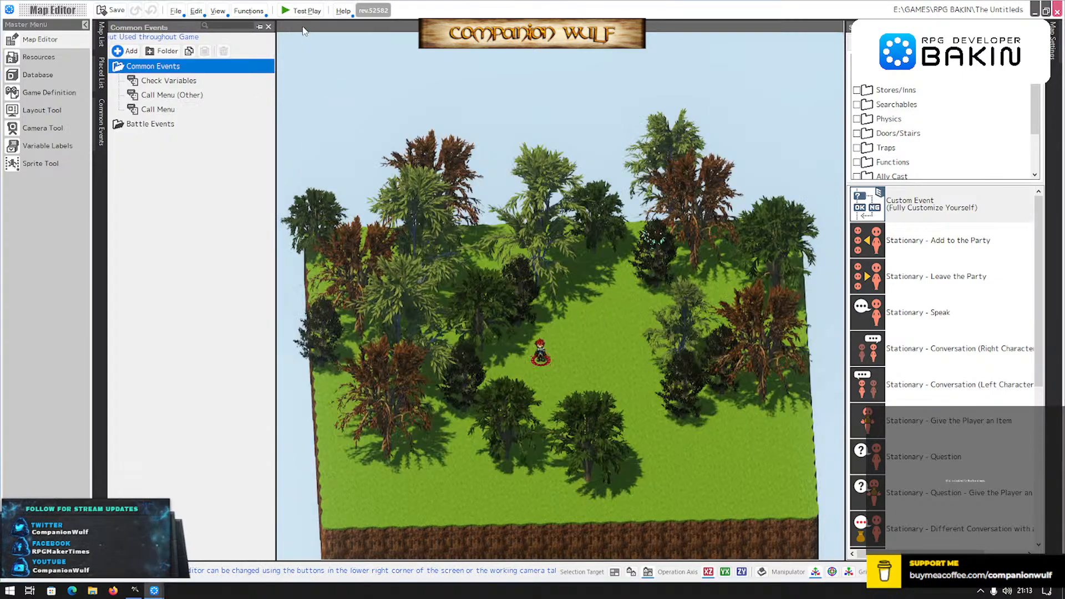
Test-play the game again to check opening and cancelling the save screen from Save Game, and end the test play.
left_click(302, 11)
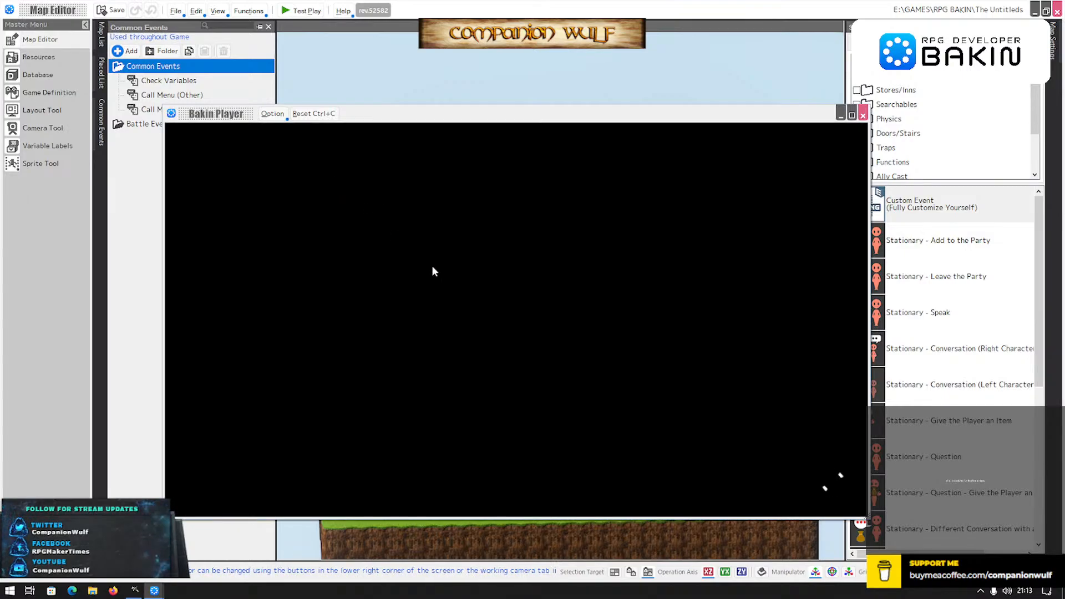
key("Down")
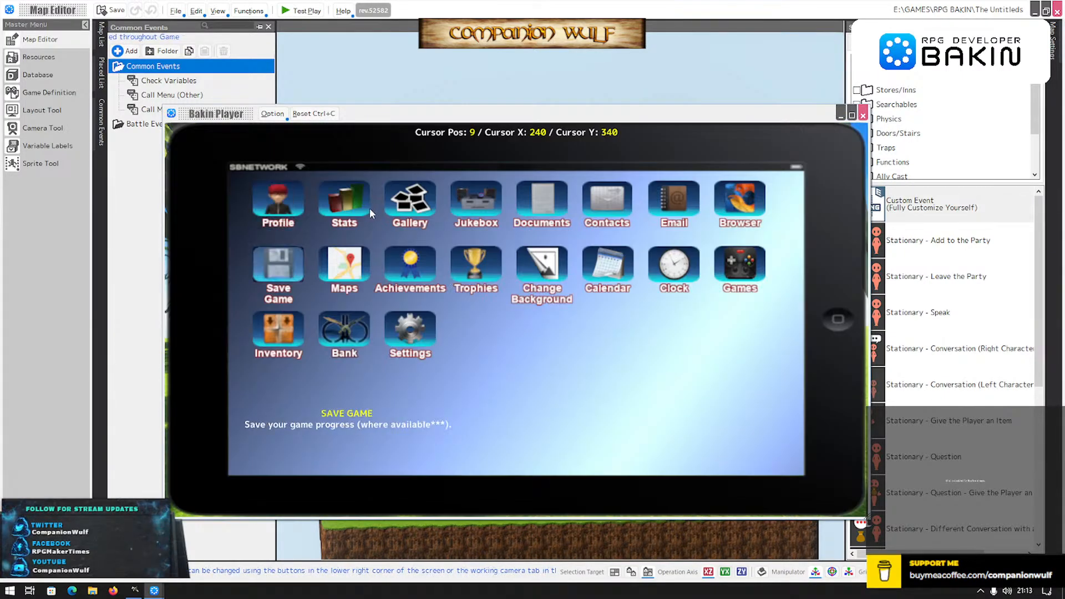
key("Return")
key("Escape")
key("Return")
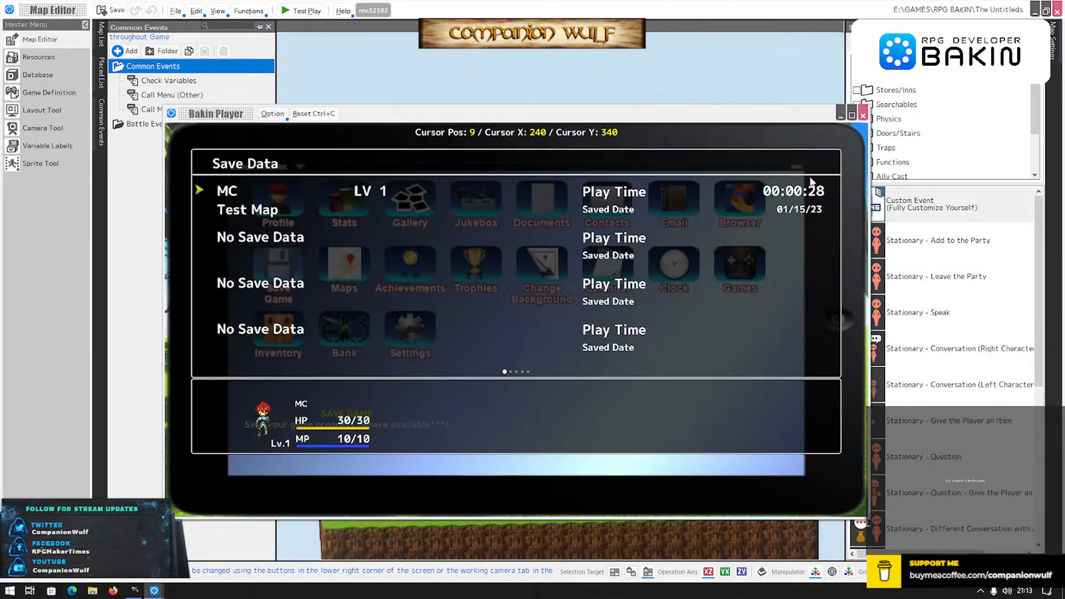
left_click(862, 115)
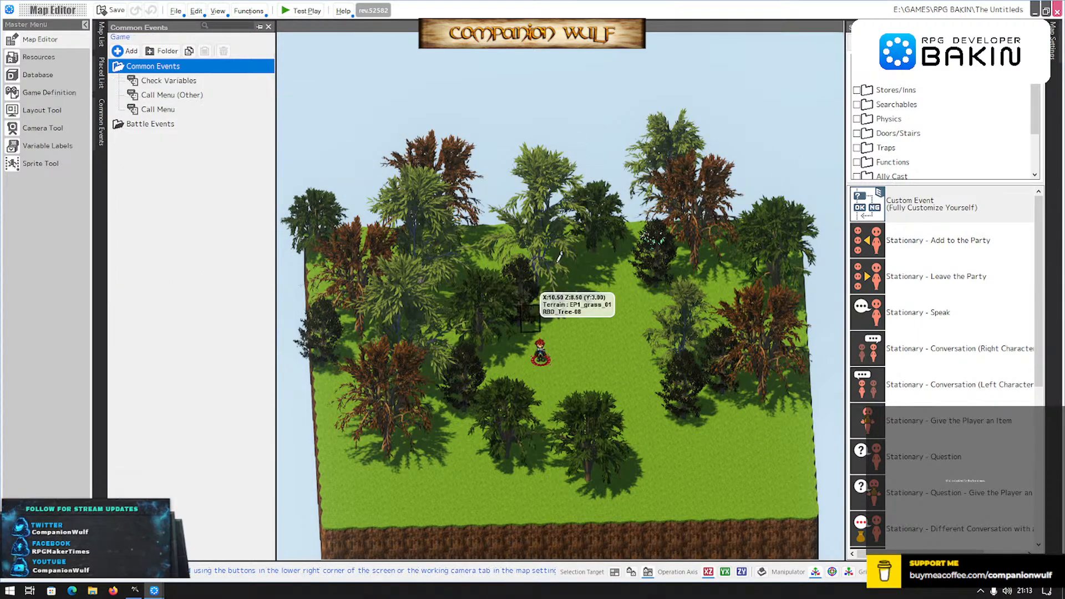
Switch to the START map and select the Event Autostart event at the map's corner.
left_click(101, 34)
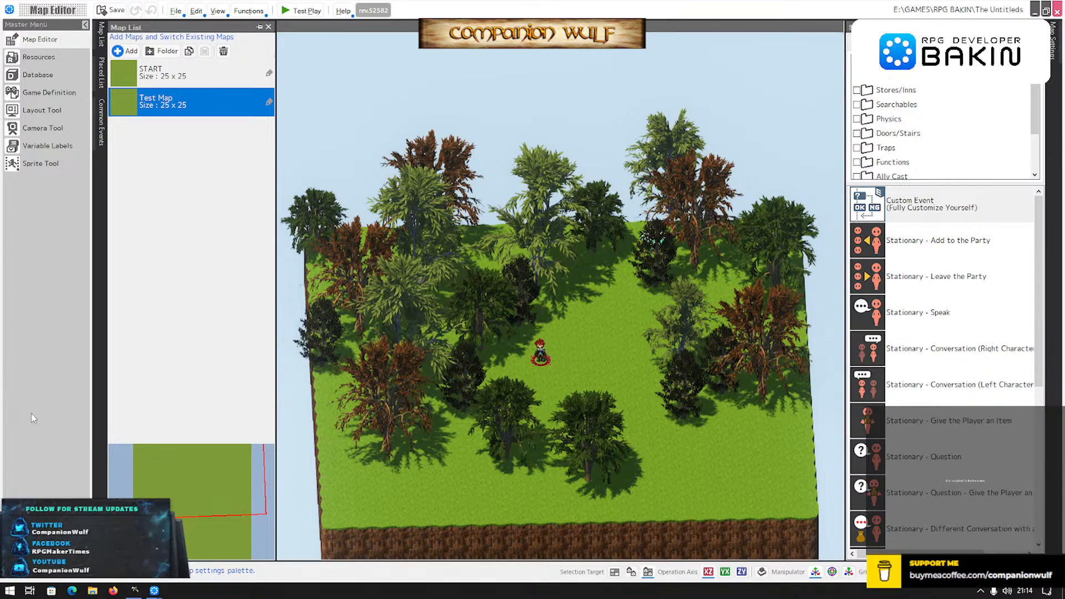
left_click(140, 76)
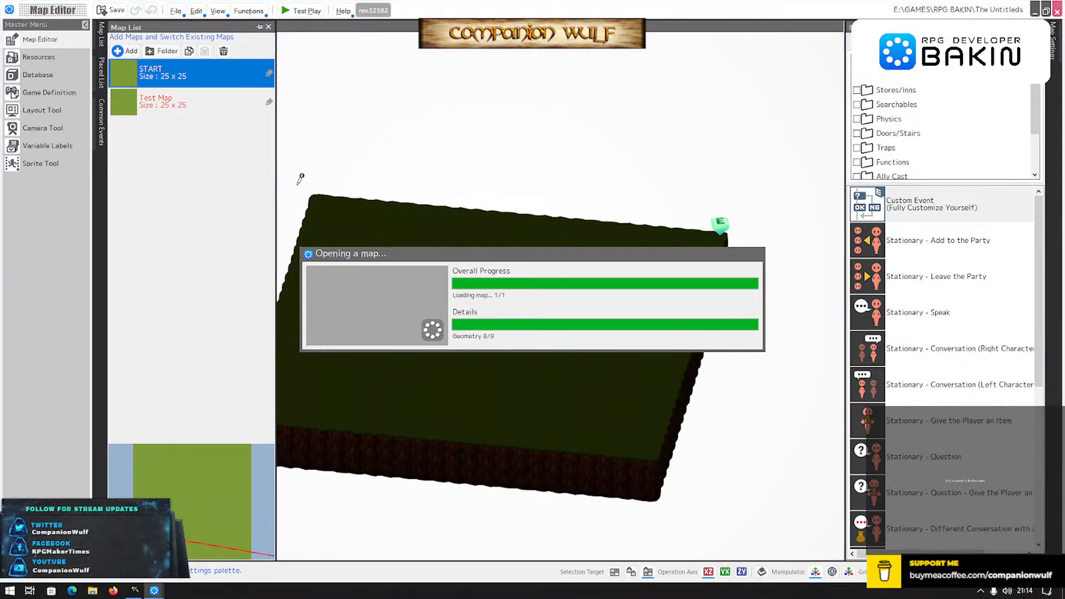
middle_click_drag(371, 251, 381, 307)
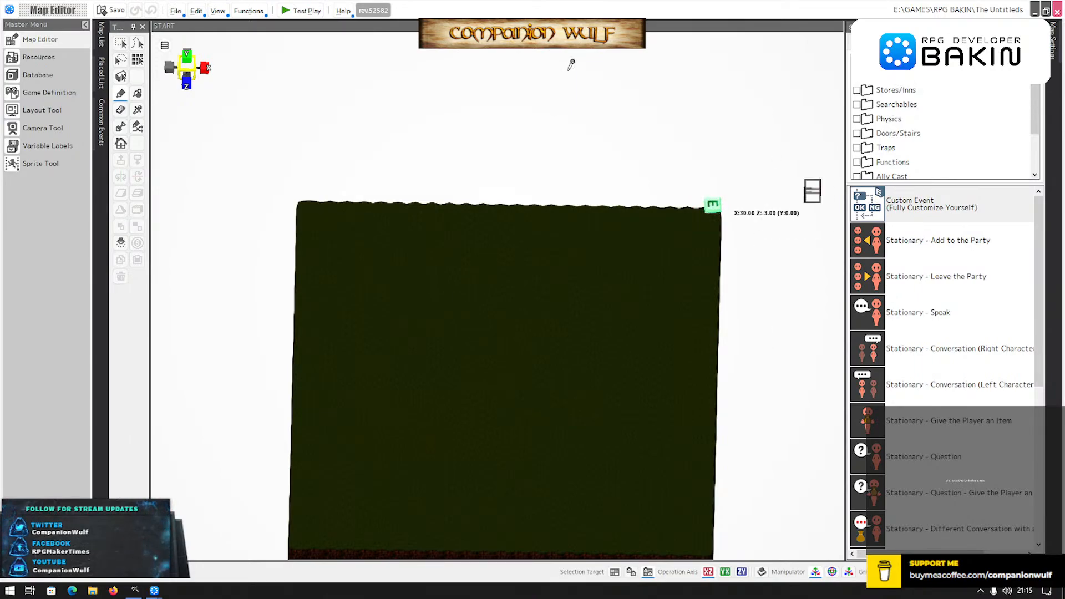
scroll(446, 235, "down", 2)
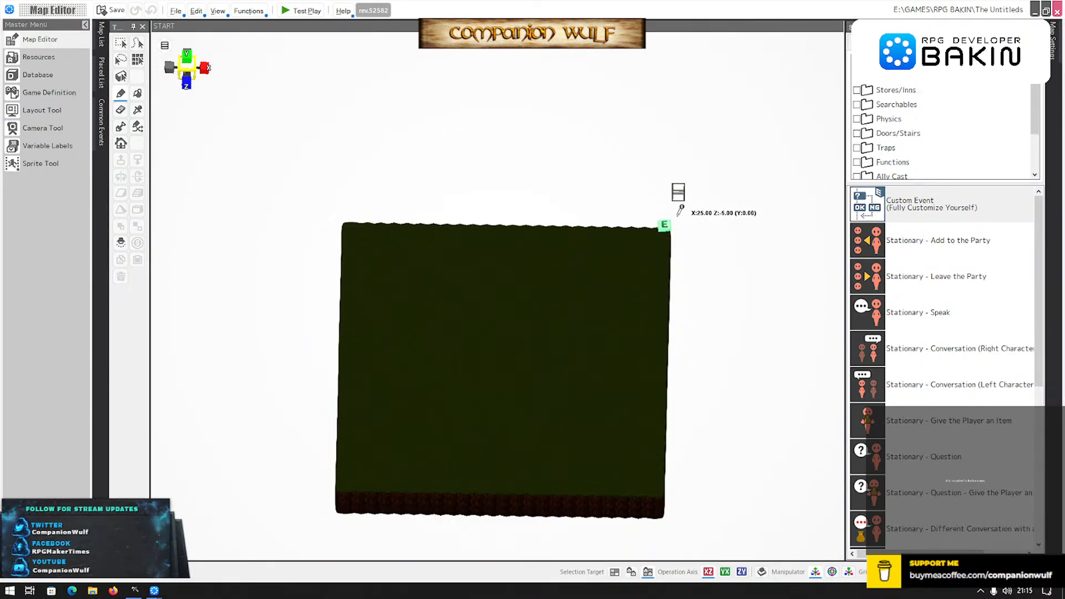
right_click(663, 226)
left_click(712, 232)
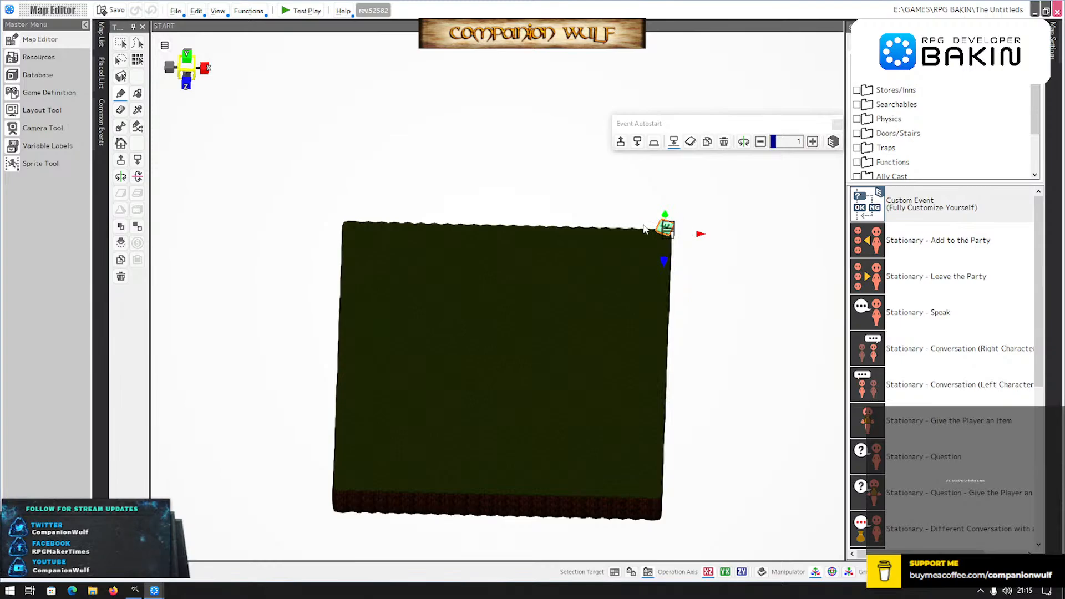
Review the command script of the Autostart event and close it without making changes.
scroll(527, 218, "down", 3)
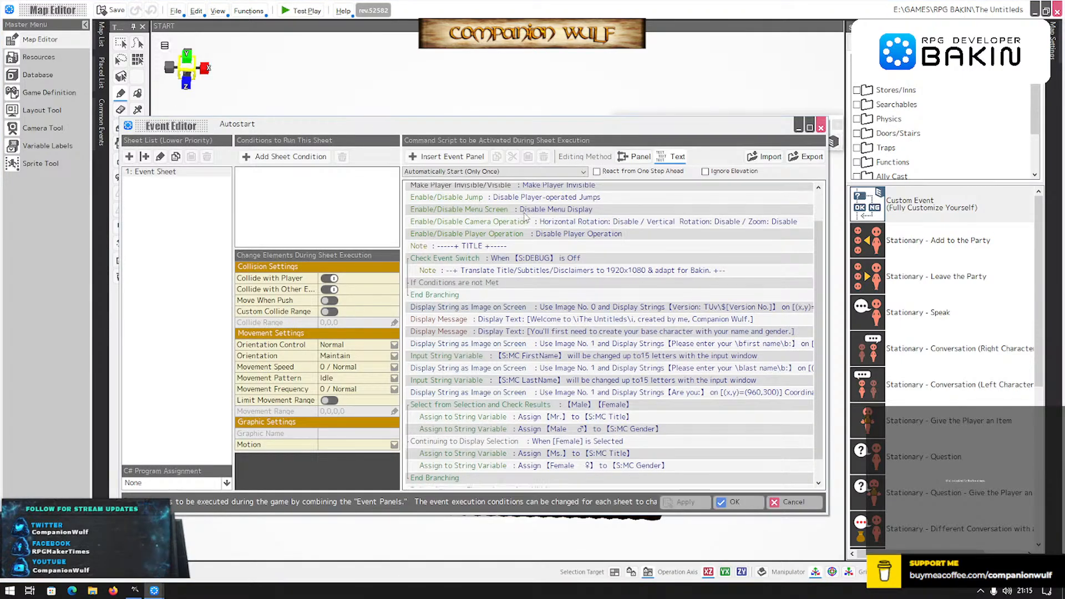
scroll(526, 217, "up", 3)
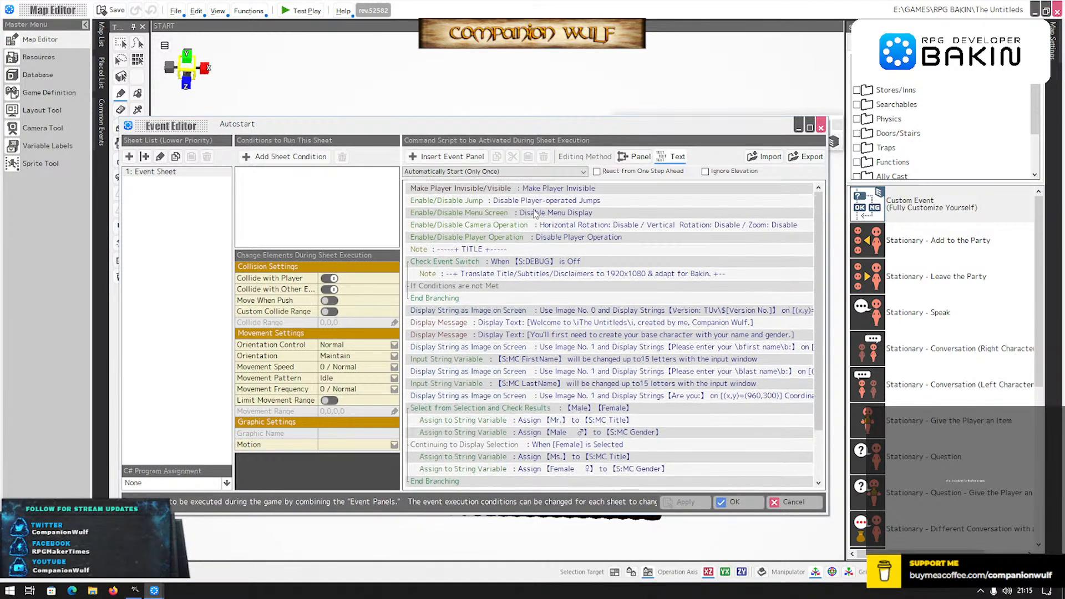
left_click(792, 501)
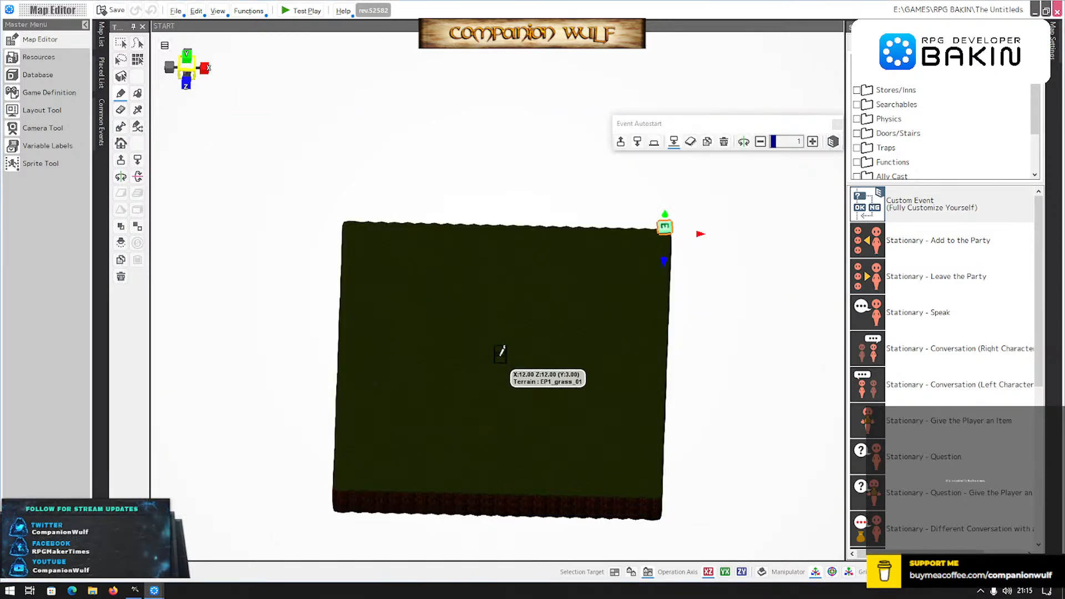
Make a grass tile near the middle of the START map the starting point, and start a test play.
right_click(506, 336)
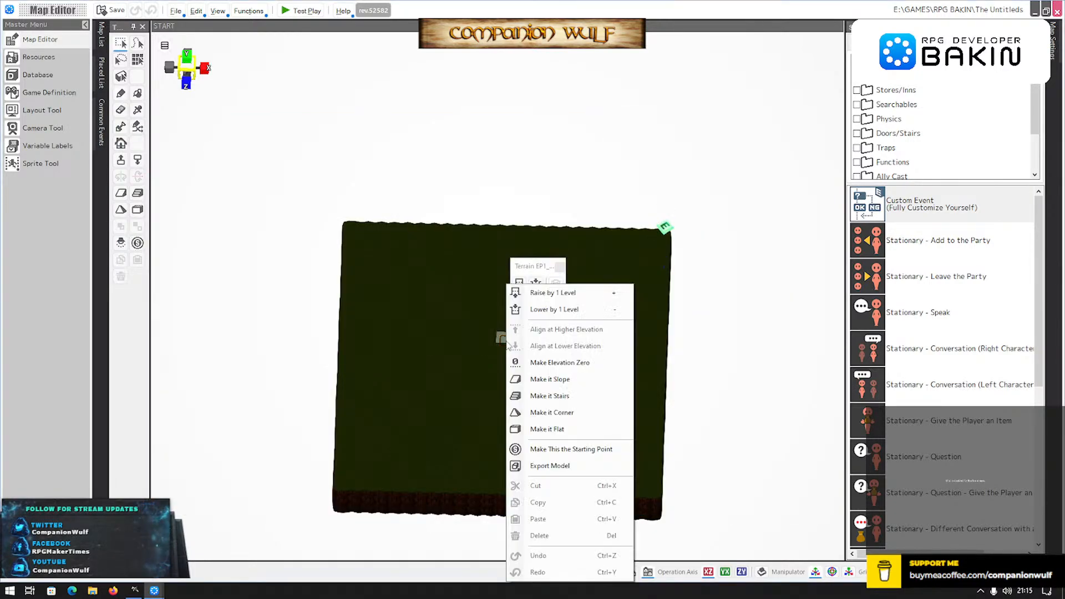
left_click(557, 449)
left_click(304, 11)
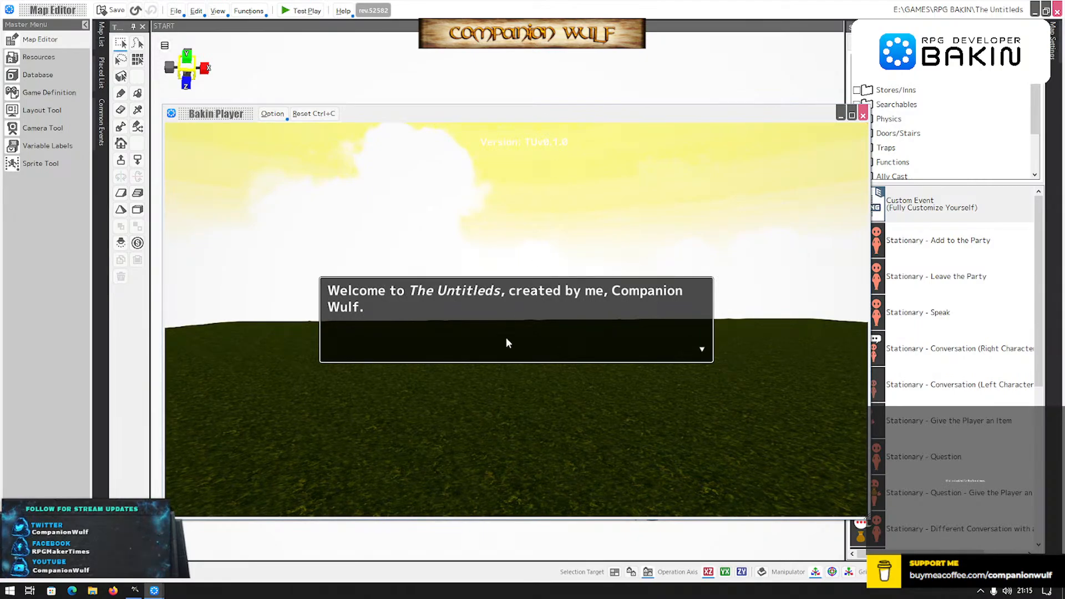
Advance through the two welcome messages and enter the character's first name with an initial capital followed by lowercase letters.
left_click(565, 348)
left_click(564, 348)
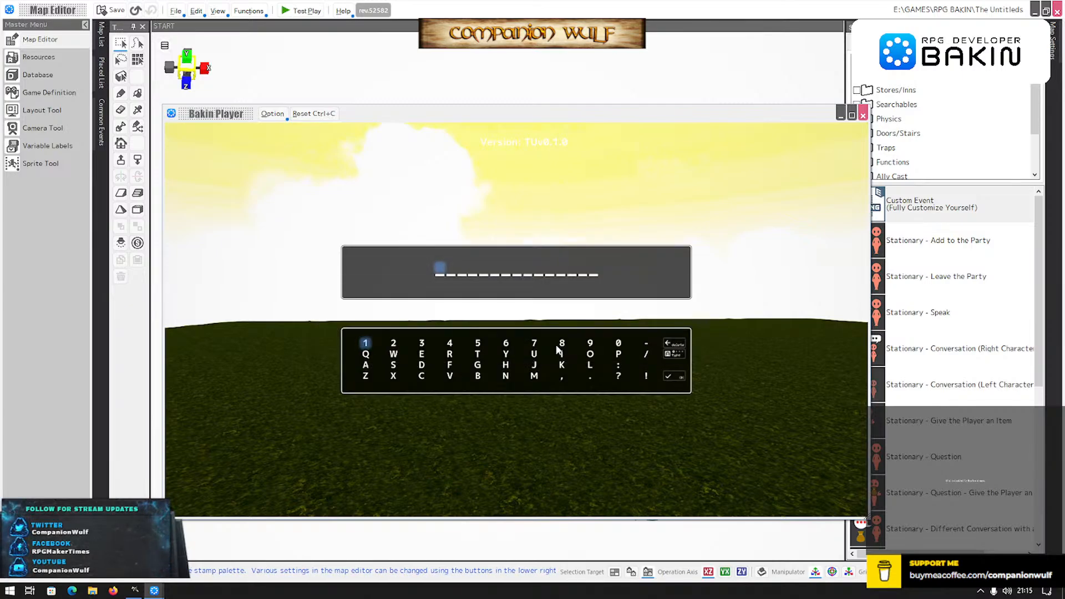
key("Down")
key("Return")
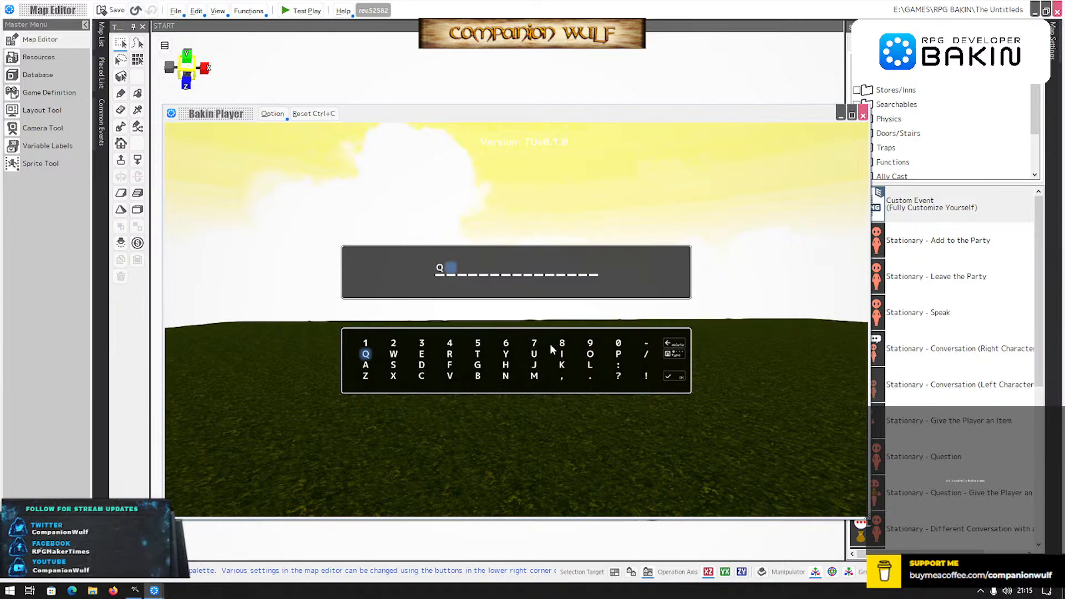
key("Left")
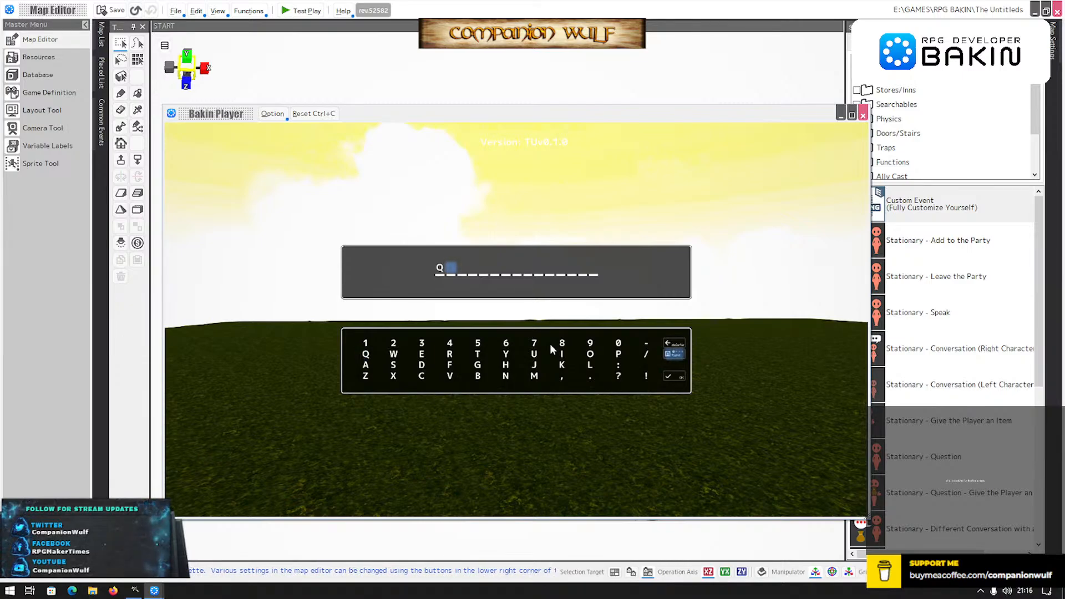
key("Return")
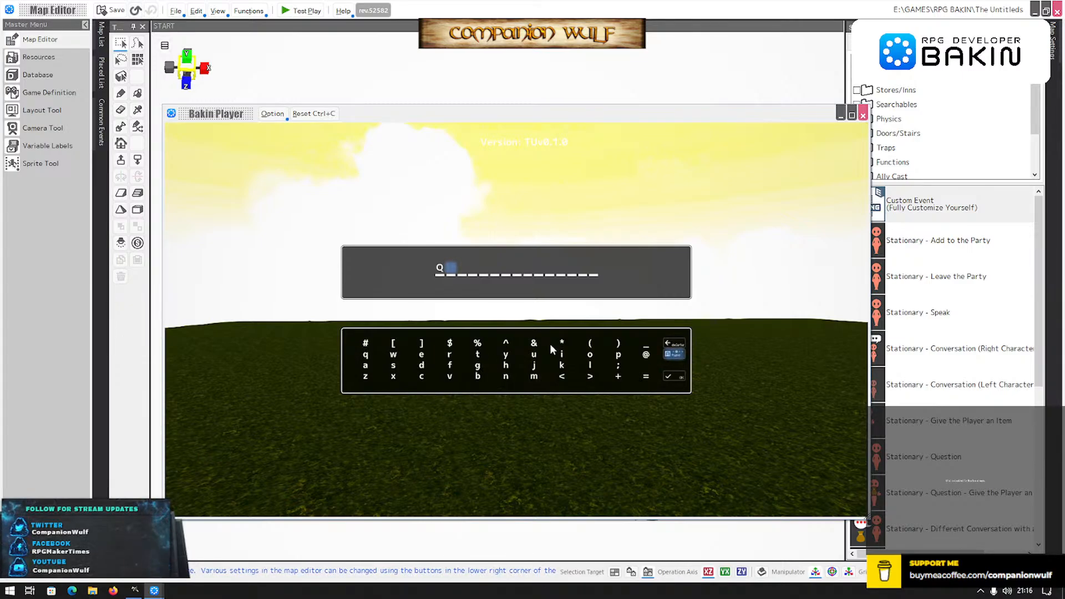
key("Right")
key("Right")
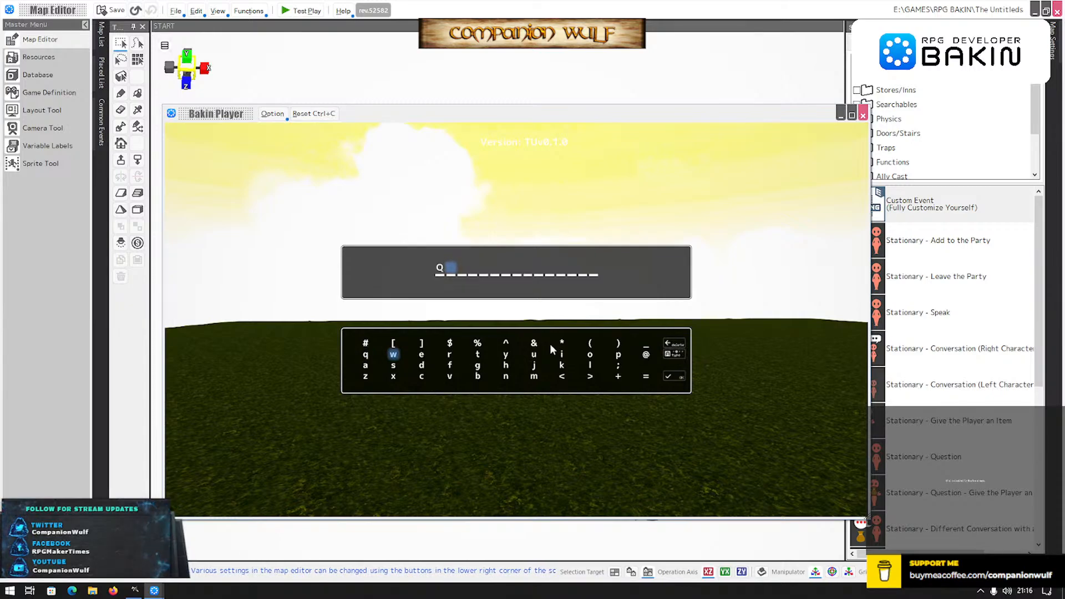
key("Return")
key("Left")
key("Down")
key("Return")
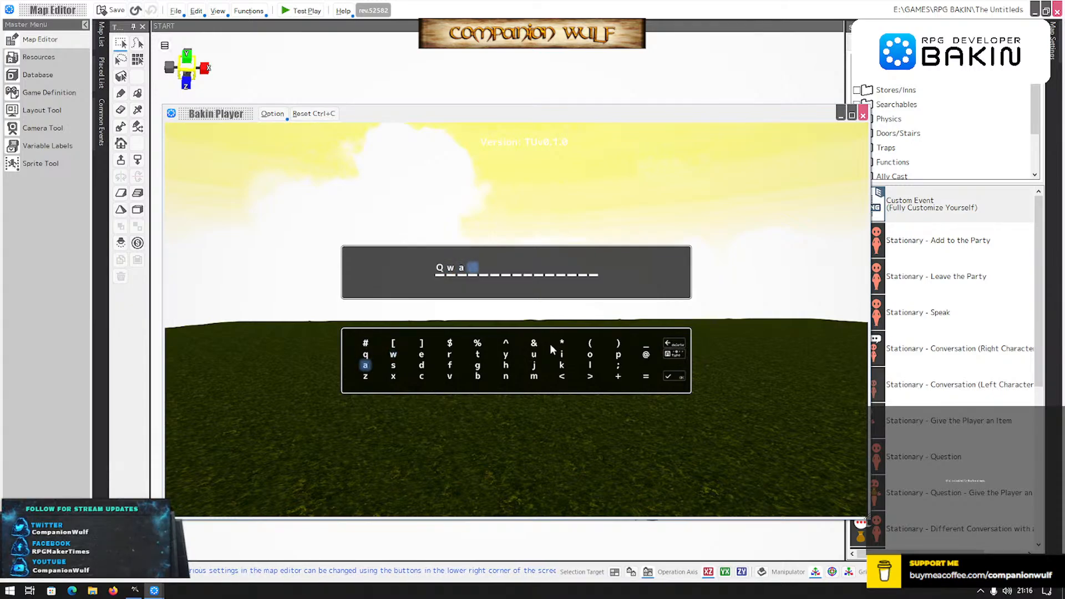
key("Right")
key("Right")
key("Right")
key("Right")
key("Right")
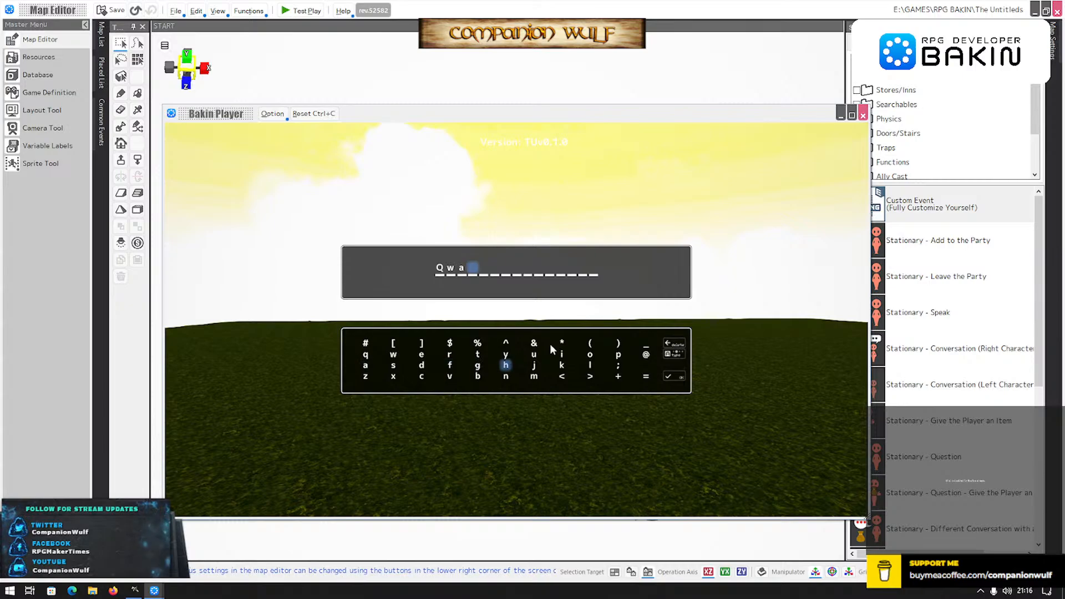
key("Down")
key("Return")
key("Right")
key("Right")
key("Right")
key("Right")
key("Right")
key("Right")
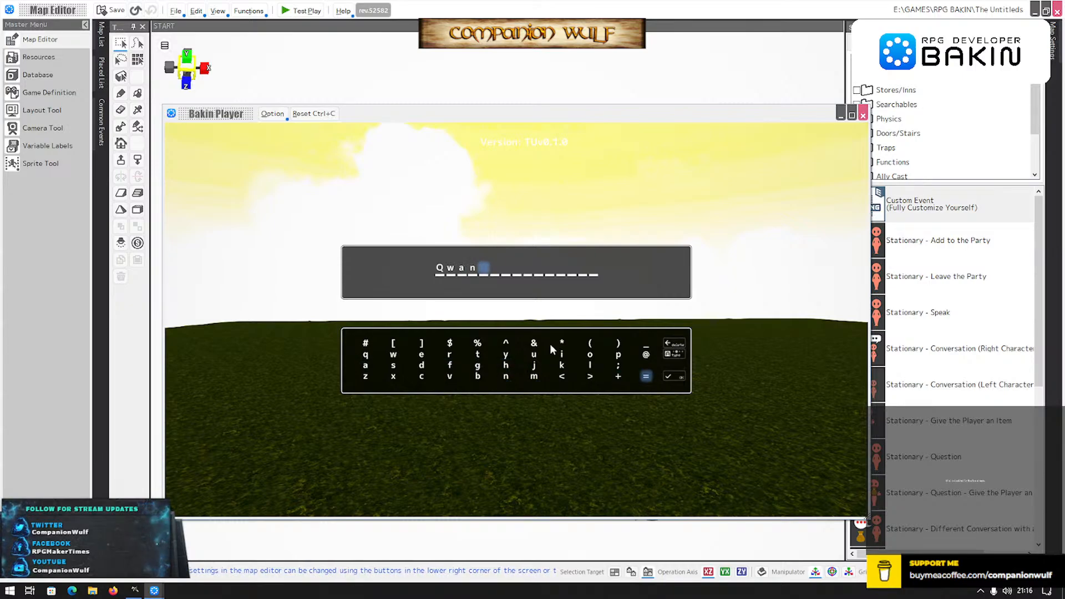
key("Return")
Enter the character's last name with an initial capital followed by a lowercase letter, and confirm it.
key("Down")
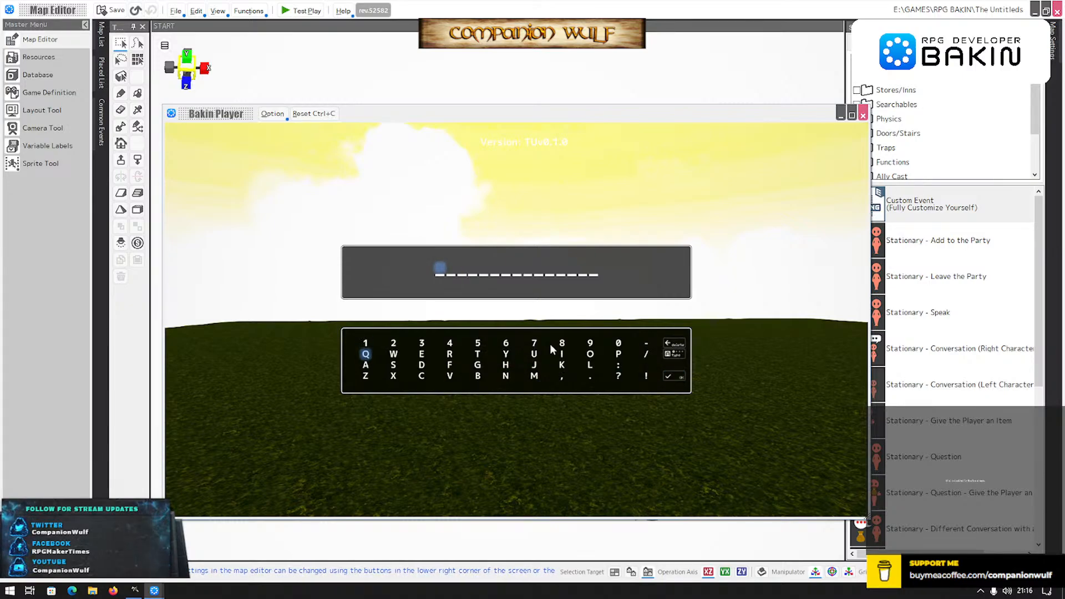
key("Right")
key("Right")
key("Right")
key("Right")
key("Right")
key("Right")
key("Right")
key("Right")
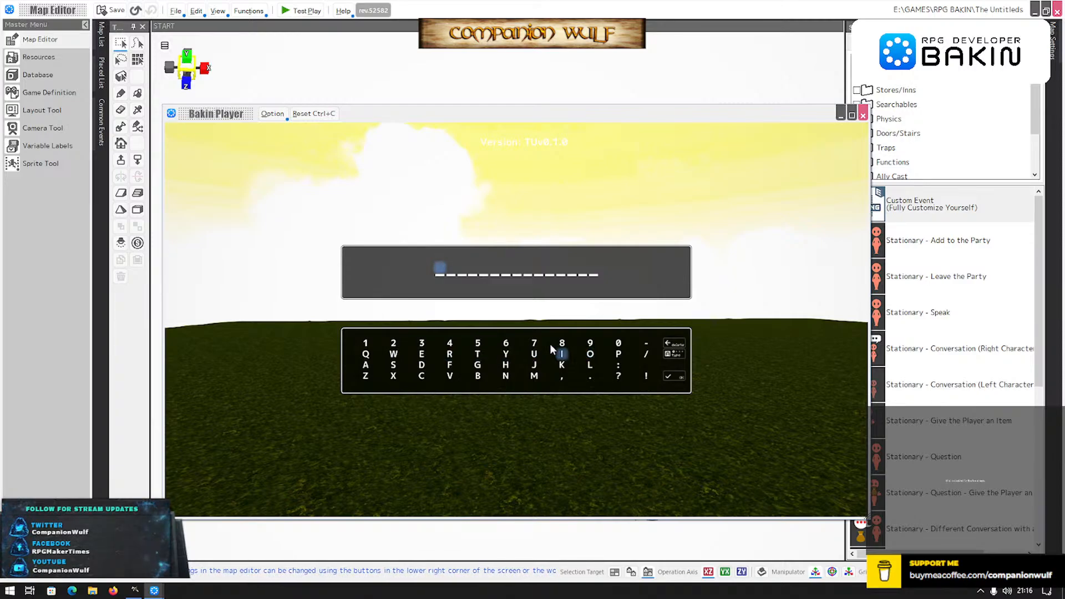
key("Return")
key("Right")
key("Right")
key("Right")
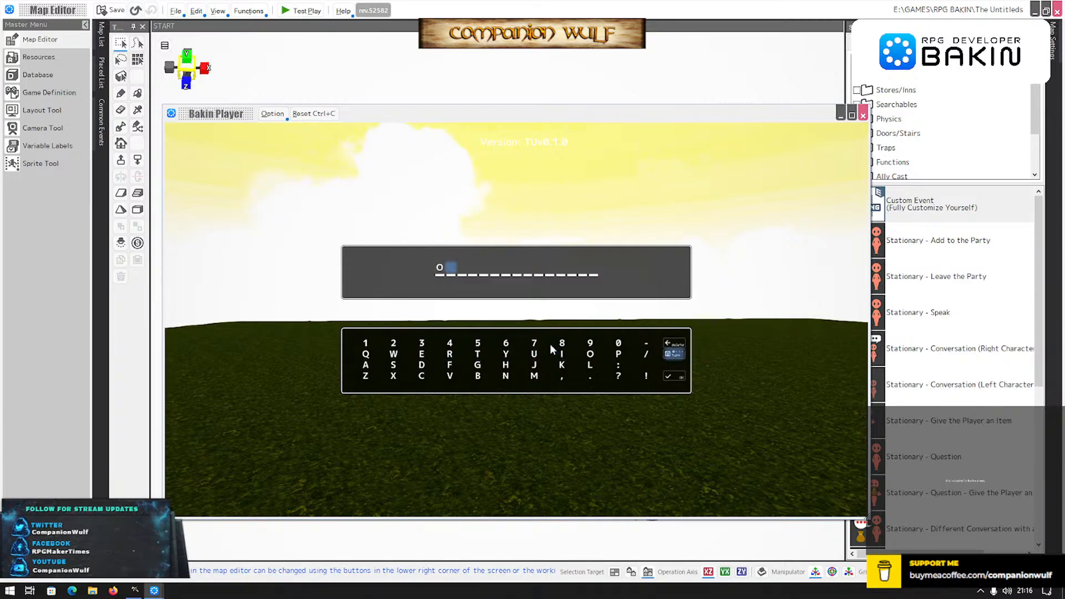
key("Return")
key("Right")
key("Right")
key("Right")
key("Right")
key("Right")
key("Right")
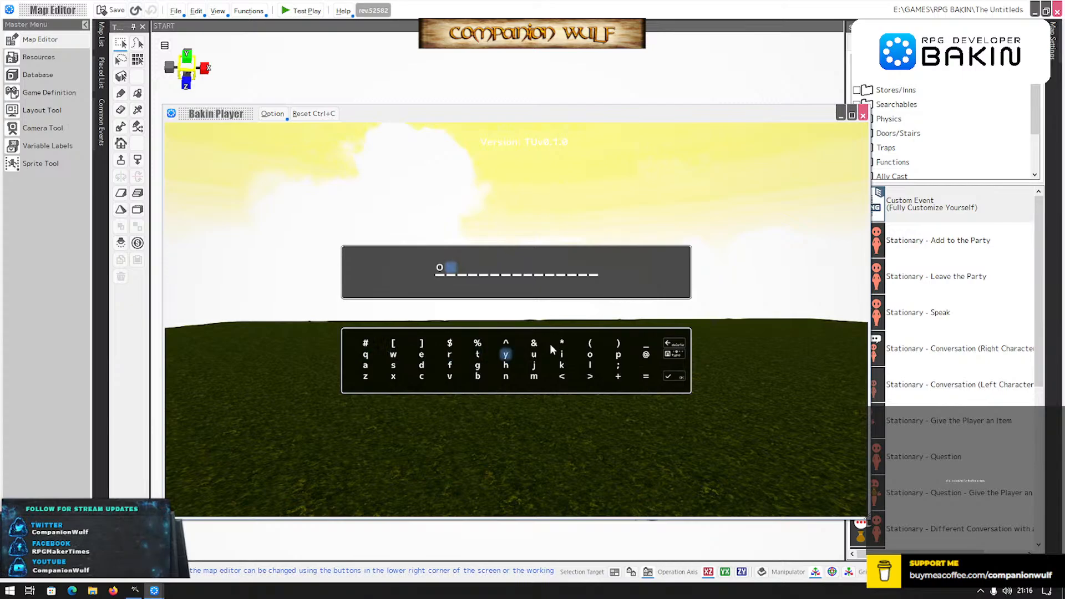
key("Down")
key("Down")
key("Return")
key("Left")
key("Left")
key("Left")
key("Left")
key("Left")
key("Left")
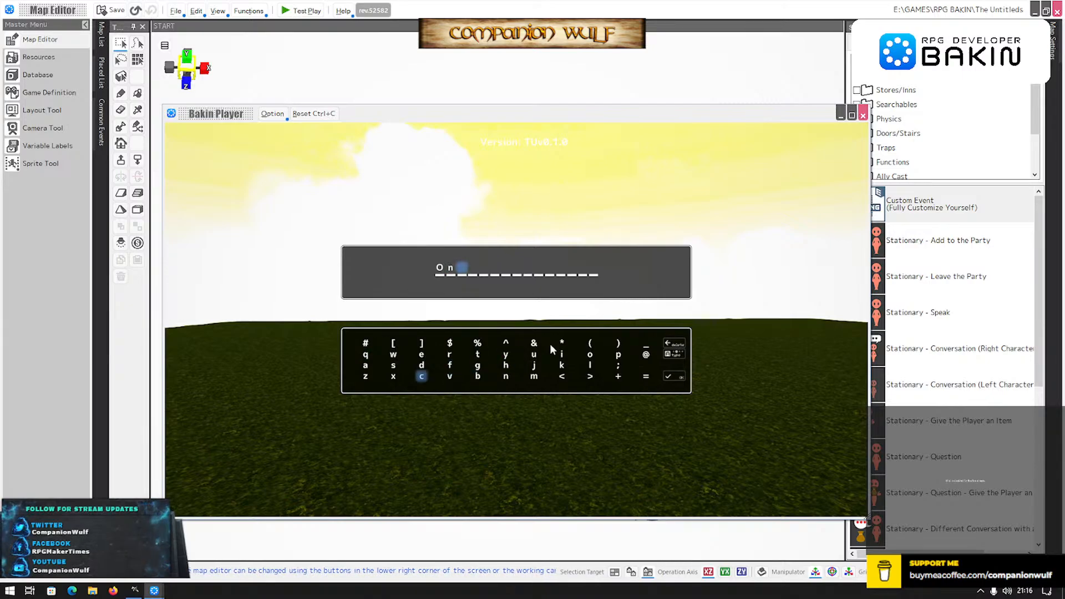
key("Return")
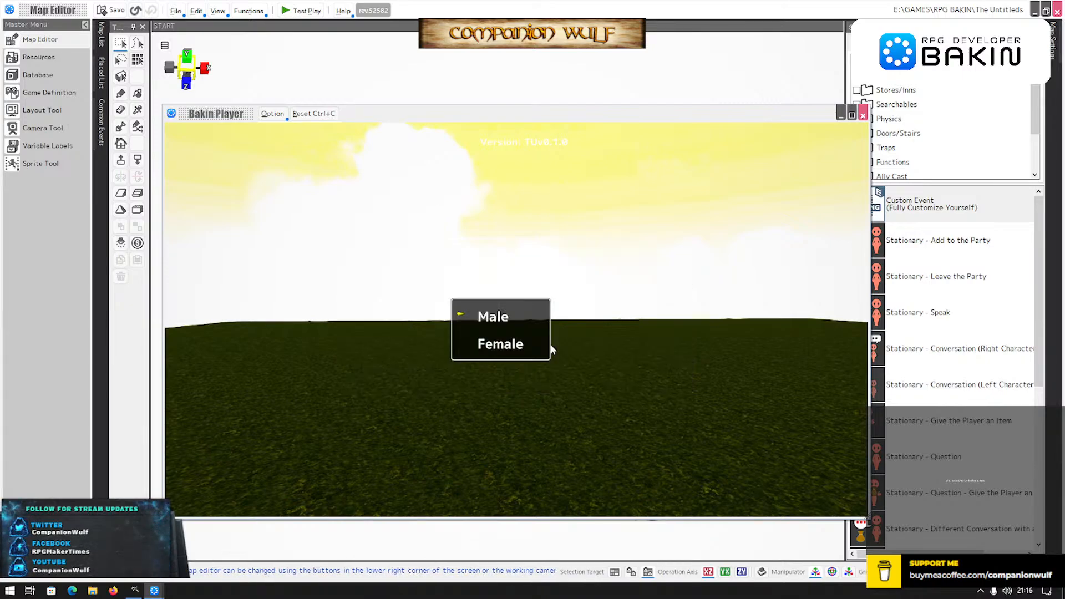
Choose Male as the character's gender, dismiss the name and gender summary, and walk the character to the map's edge.
key("Return")
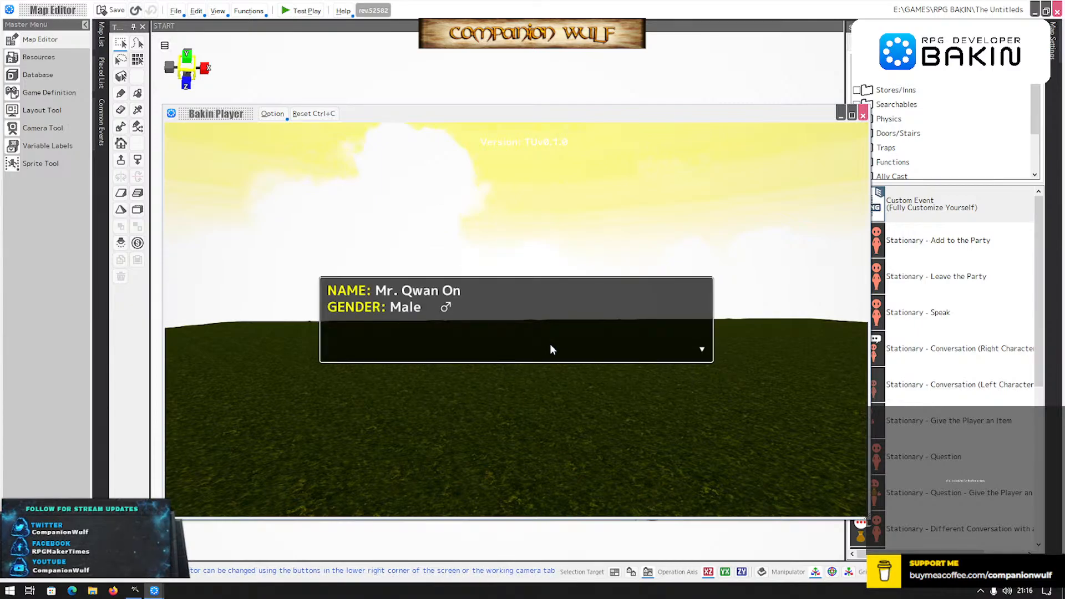
key("Return")
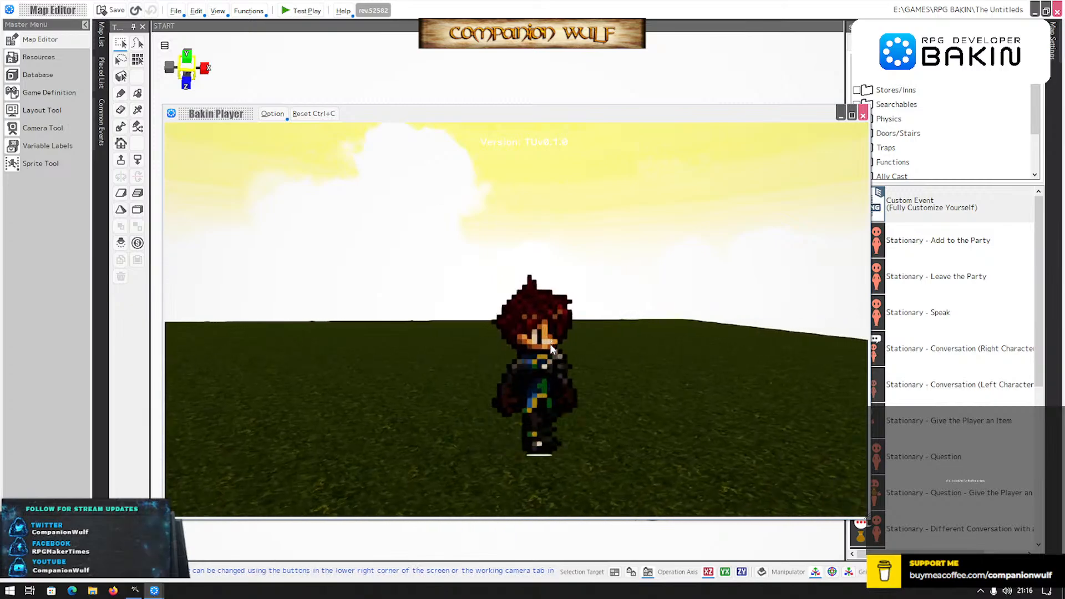
key("Right")
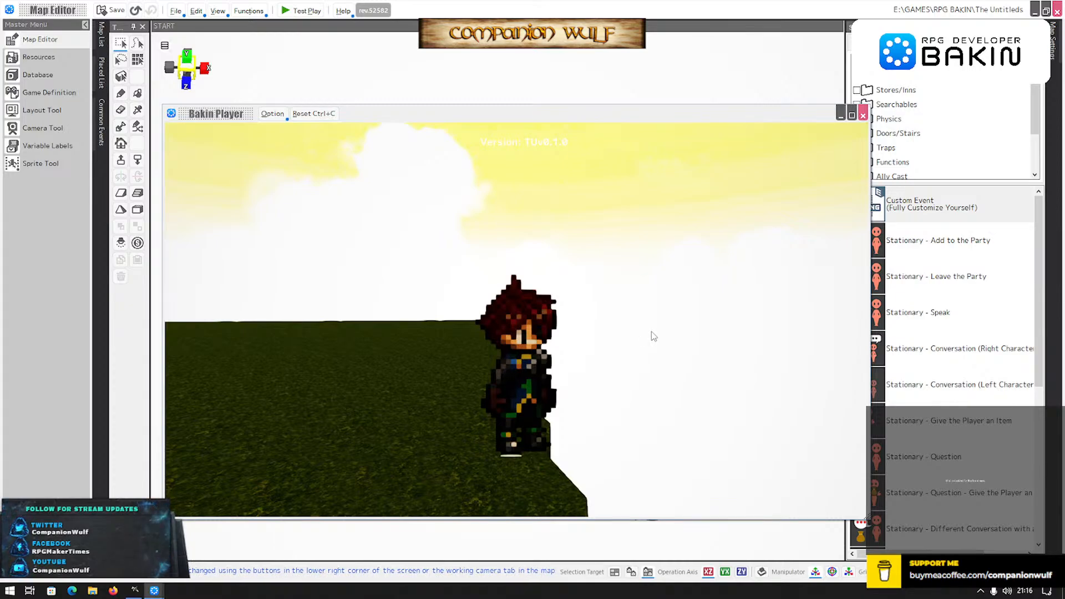
Check opening and closing the tablet menu in the test play, and end the test play.
key("Escape")
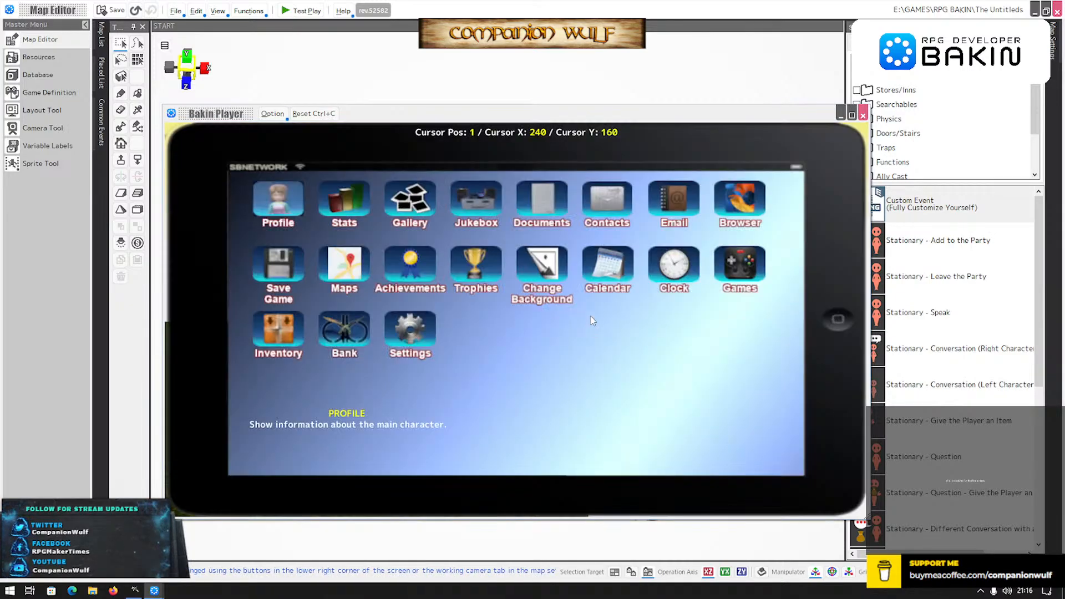
key("Escape")
key("Escape")
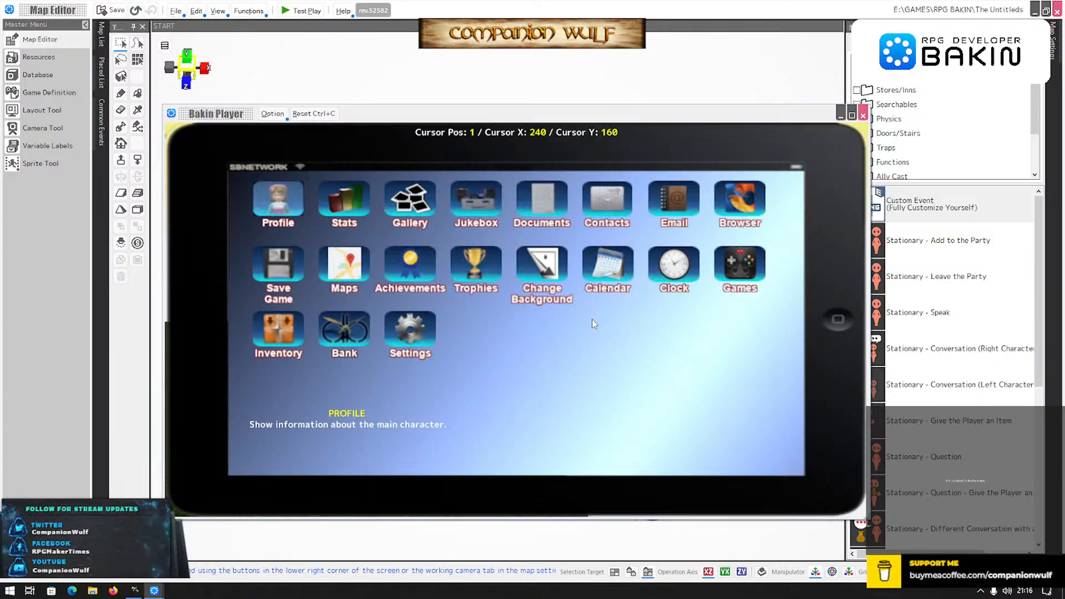
key("Escape")
left_click(863, 115)
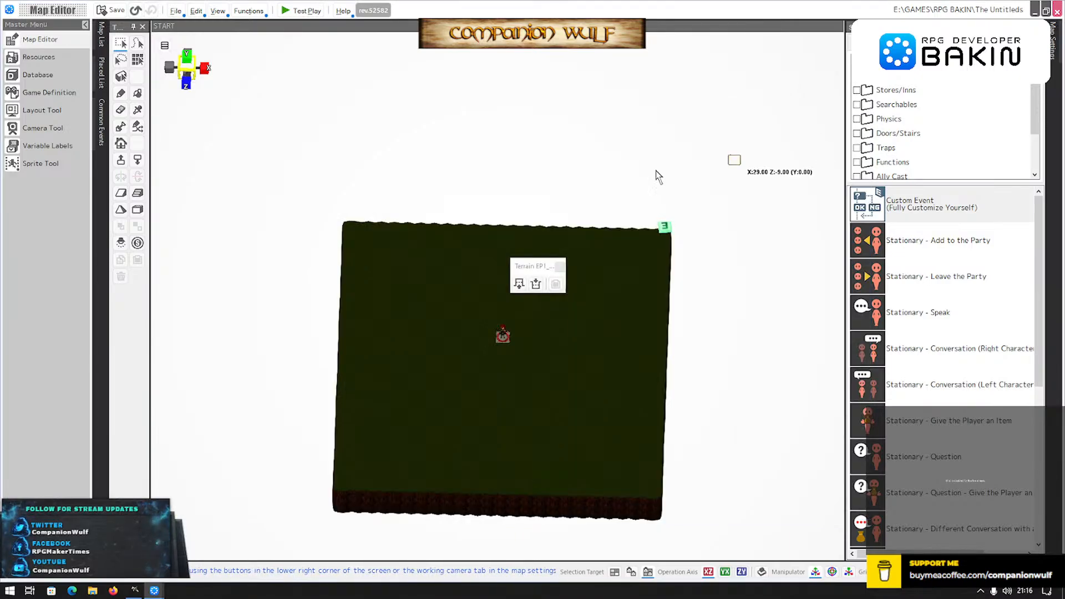
Reopen the Autostart event and examine its player setup, S:DEBUG check, version string and welcome message commands.
left_click(664, 226)
double_click(647, 231)
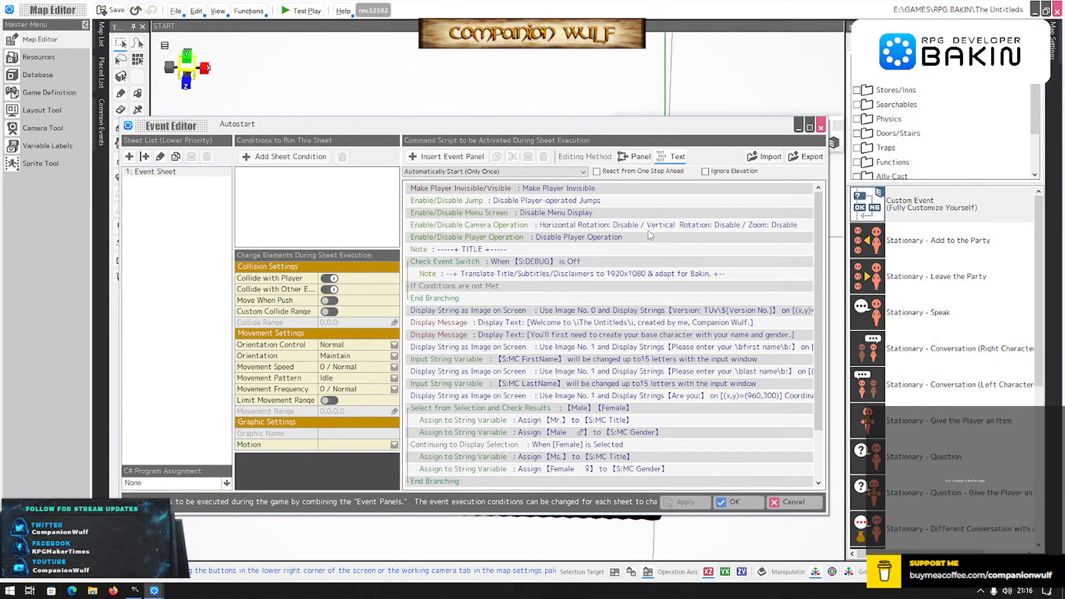
left_click(517, 203)
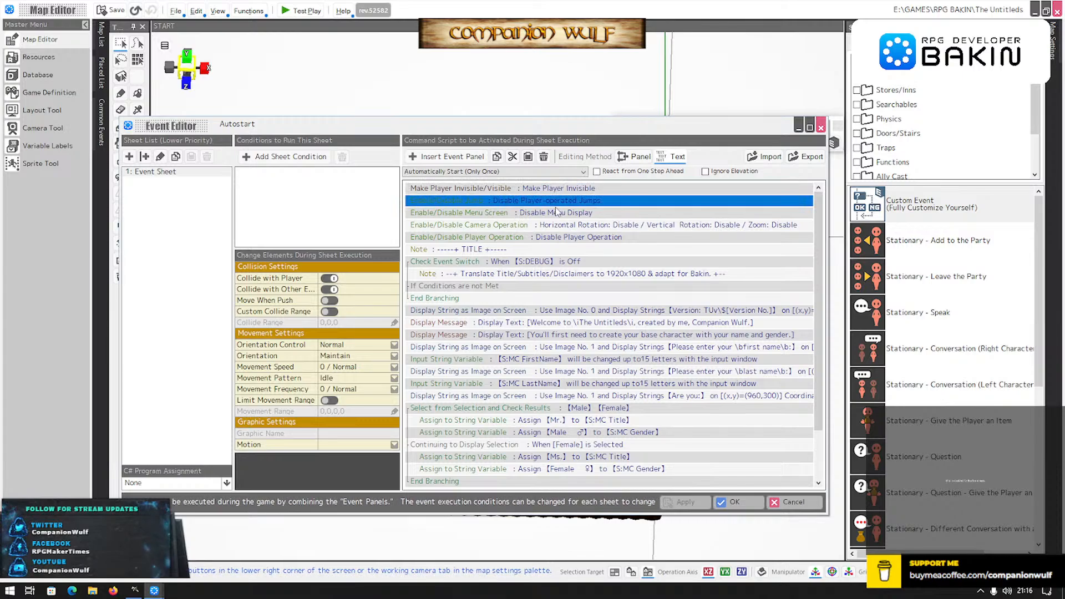
left_click(481, 260)
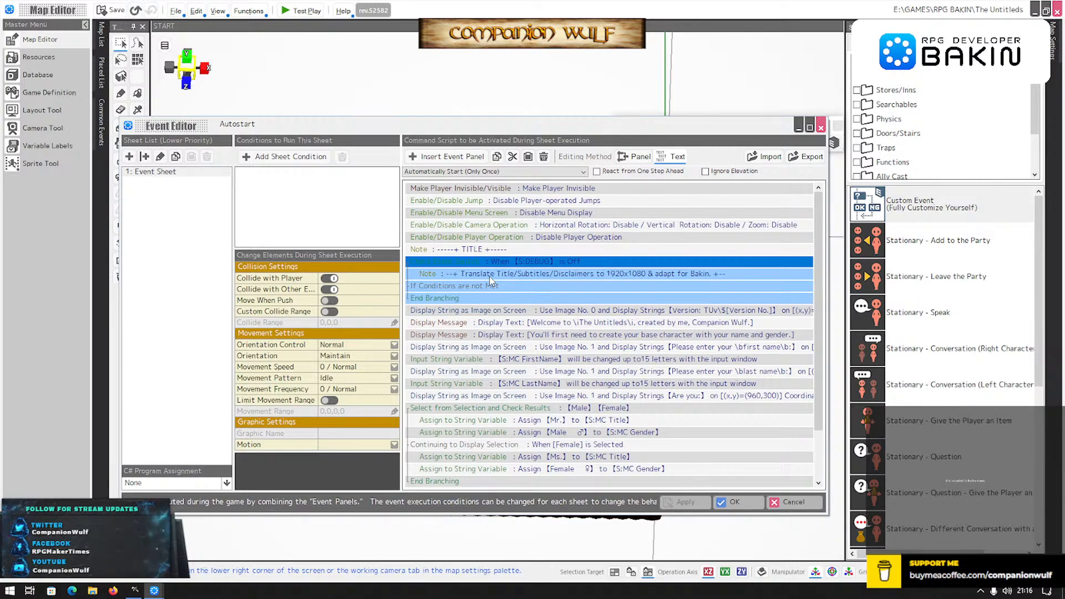
left_click(549, 311)
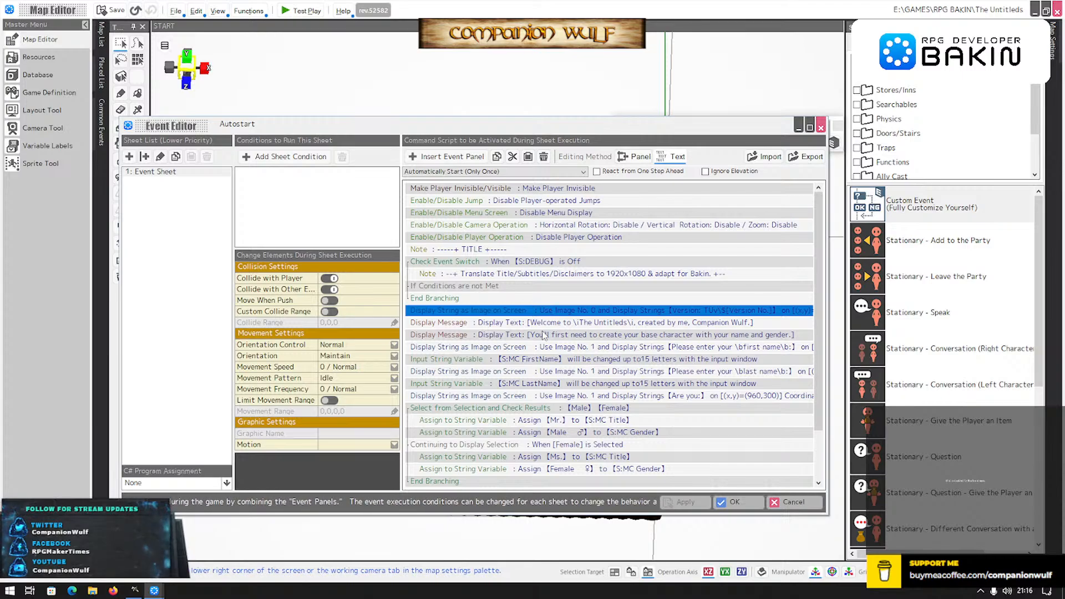
left_click(542, 325)
left_click(551, 335)
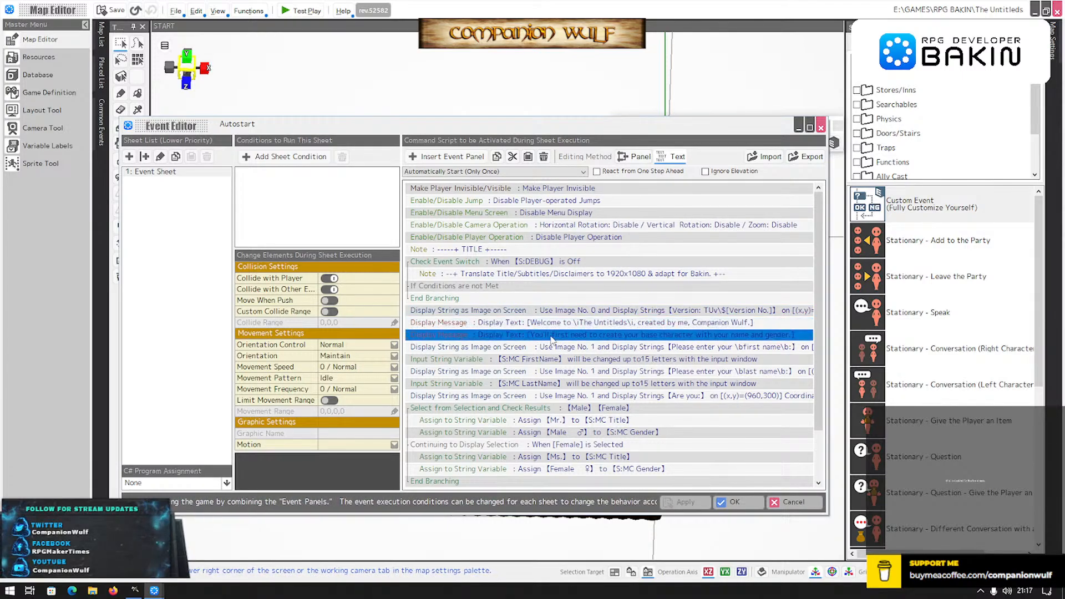
Examine the Autostart event's prompts and input commands for the character's first name, last name and gender.
left_click(567, 347)
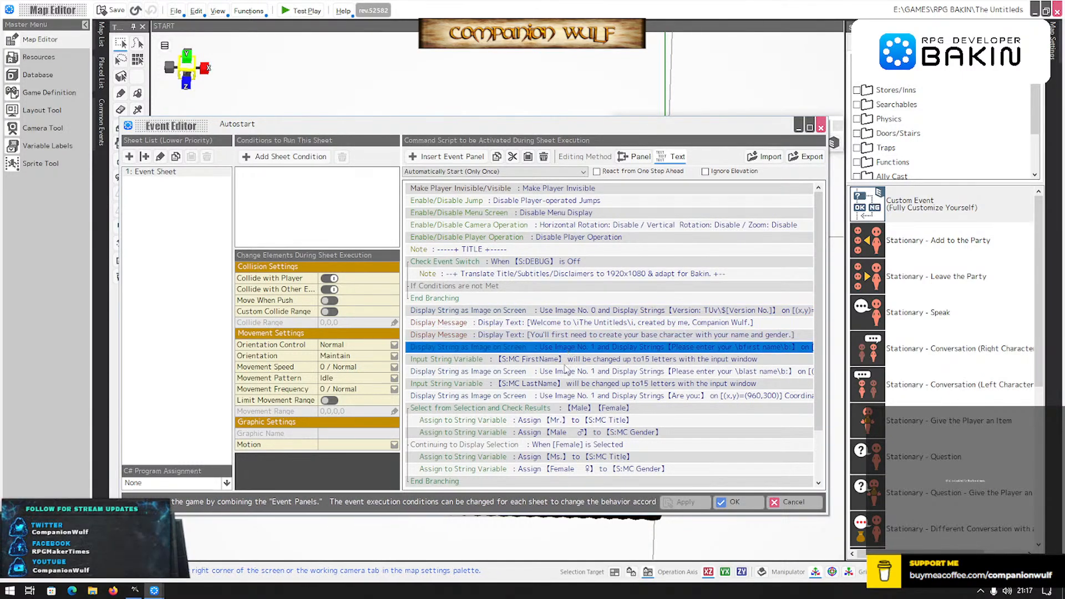
left_click(561, 359)
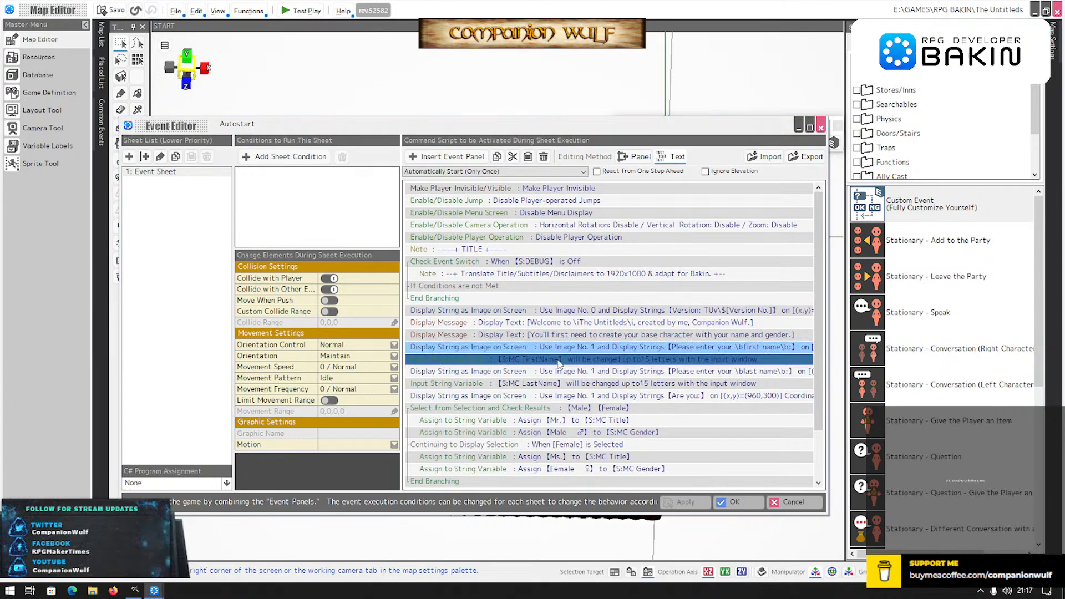
left_click(575, 396)
scroll(571, 382, "down", 3)
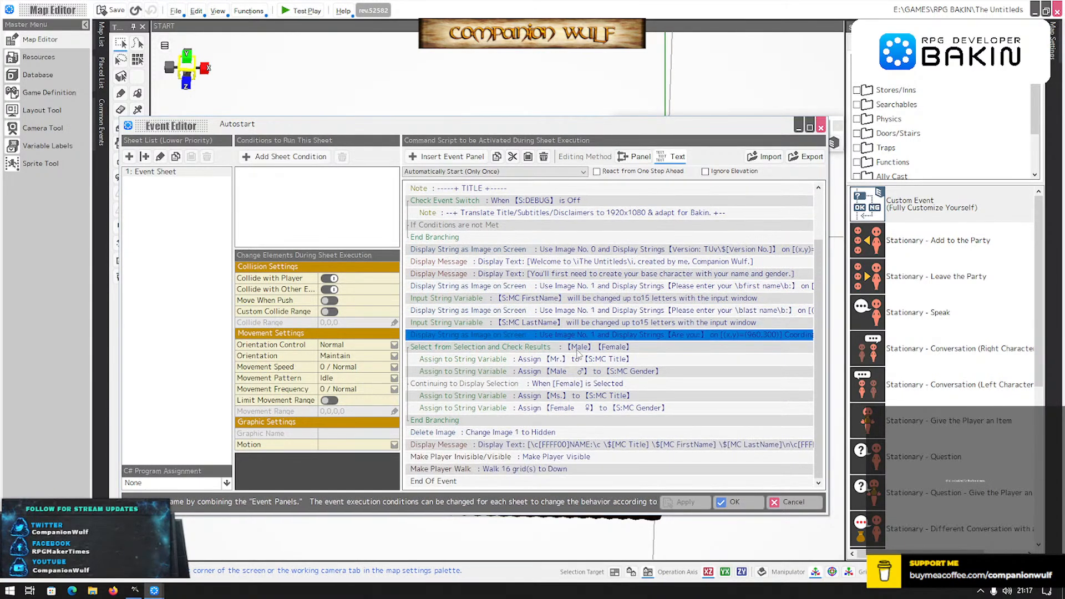
Examine the Male/Female selection branches and their assignments to the S:MC Title and S:MC Gender string variables.
left_click(576, 348)
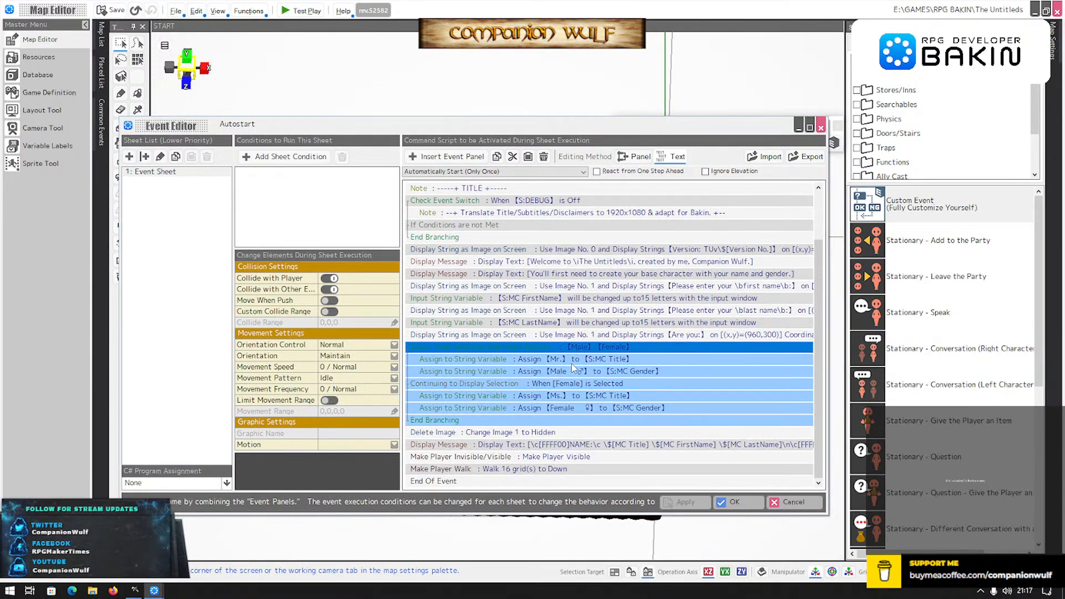
left_click(533, 361)
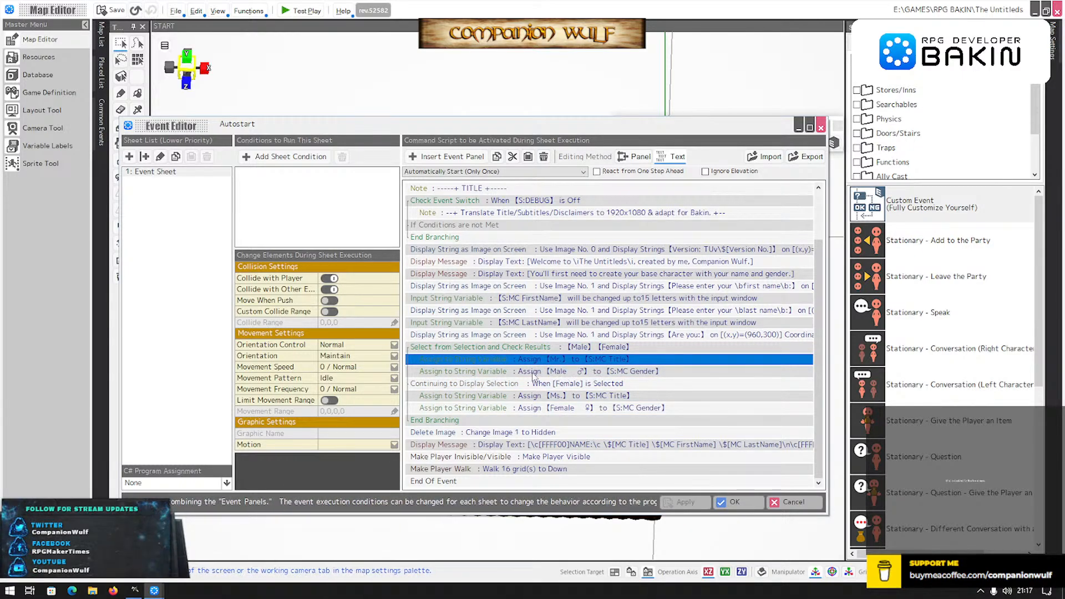
left_click(564, 376)
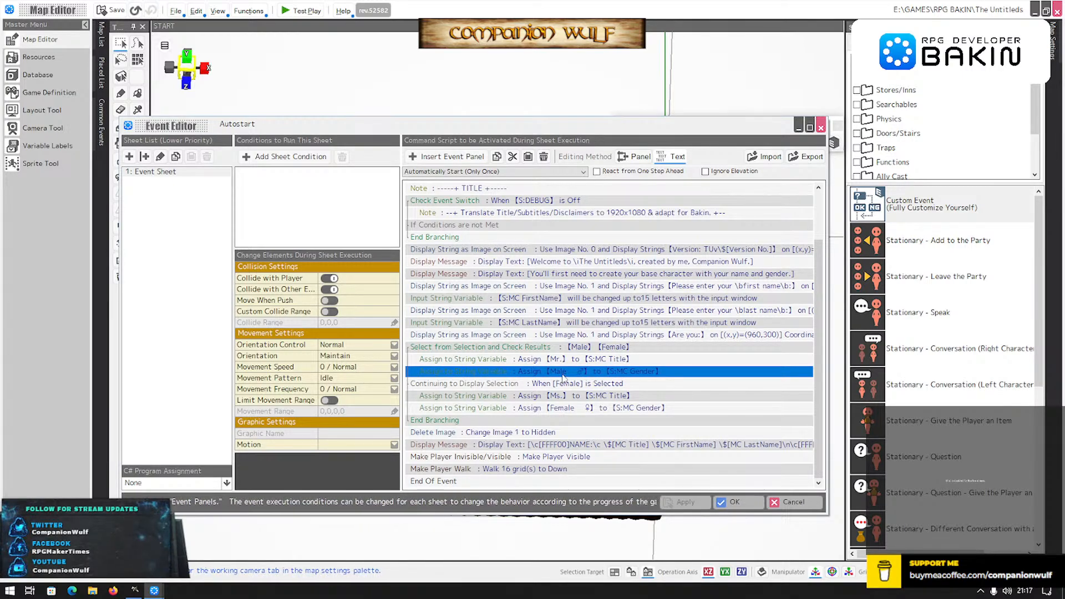
left_click(567, 384)
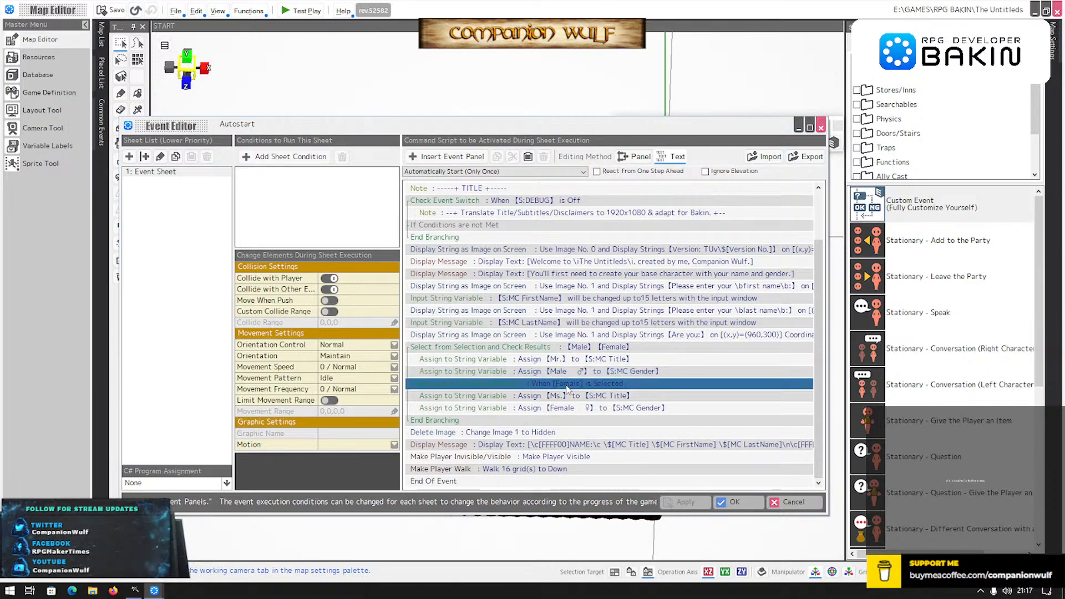
left_click(576, 395)
left_click(588, 407)
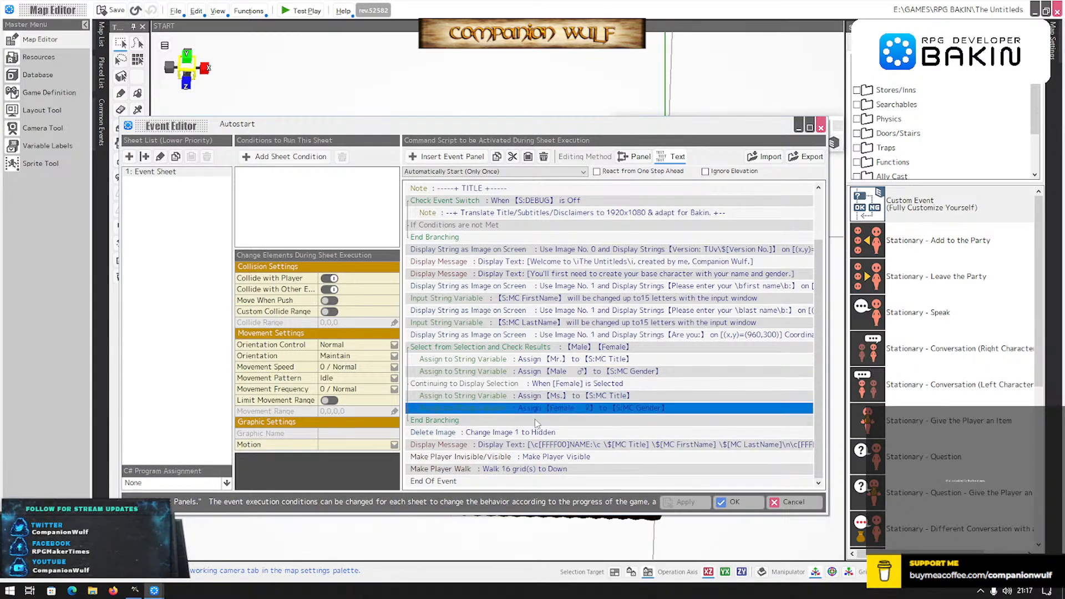
Review the image deletion, name and gender summary message and player visibility commands, and close the Autostart event.
left_click(574, 432)
double_click(573, 444)
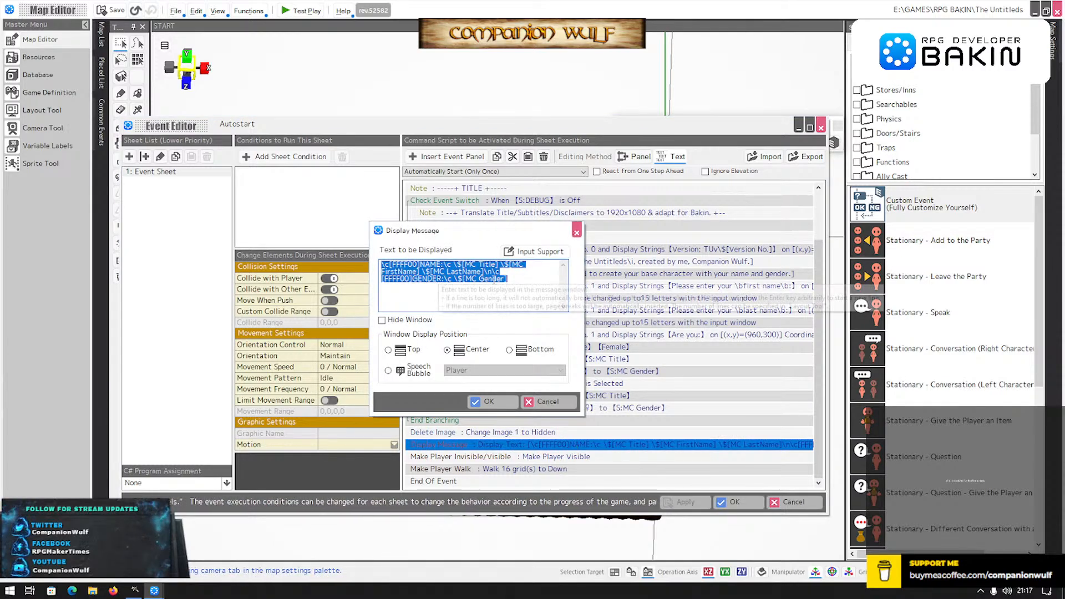
left_click(546, 401)
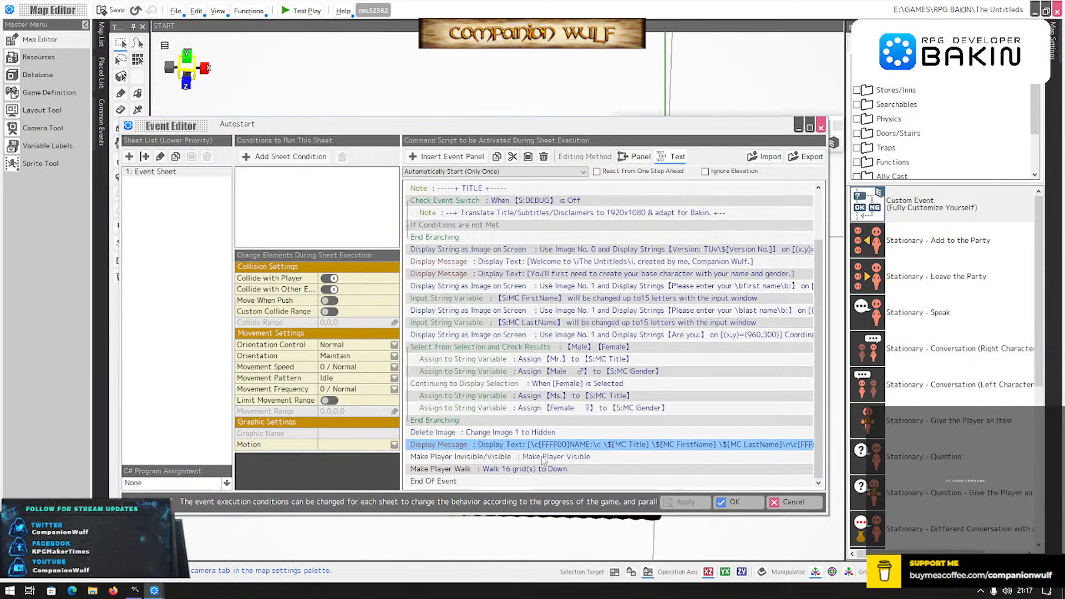
left_click(520, 457)
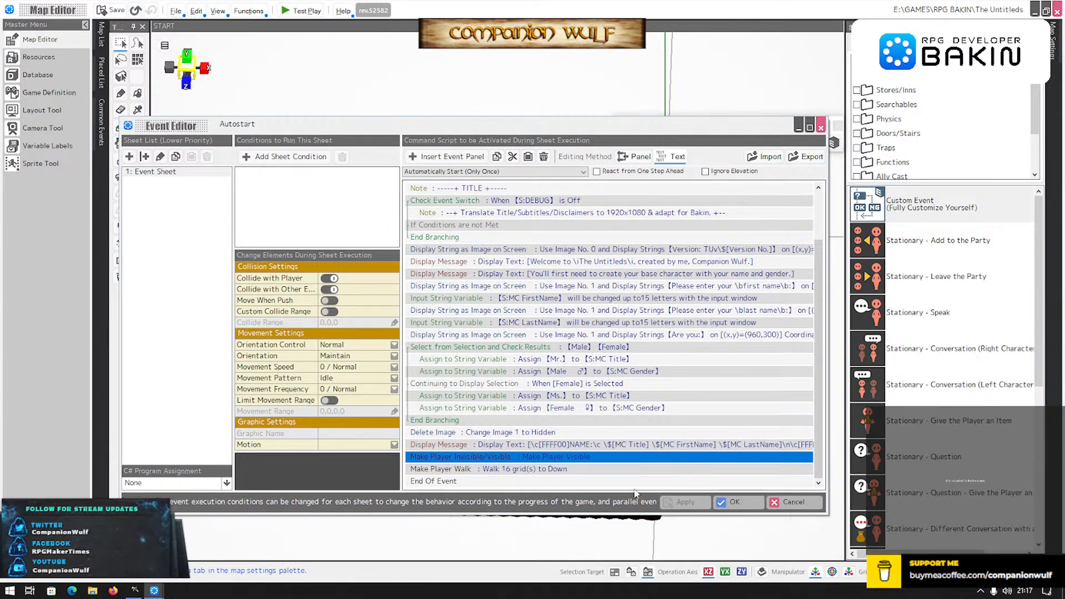
left_click(732, 502)
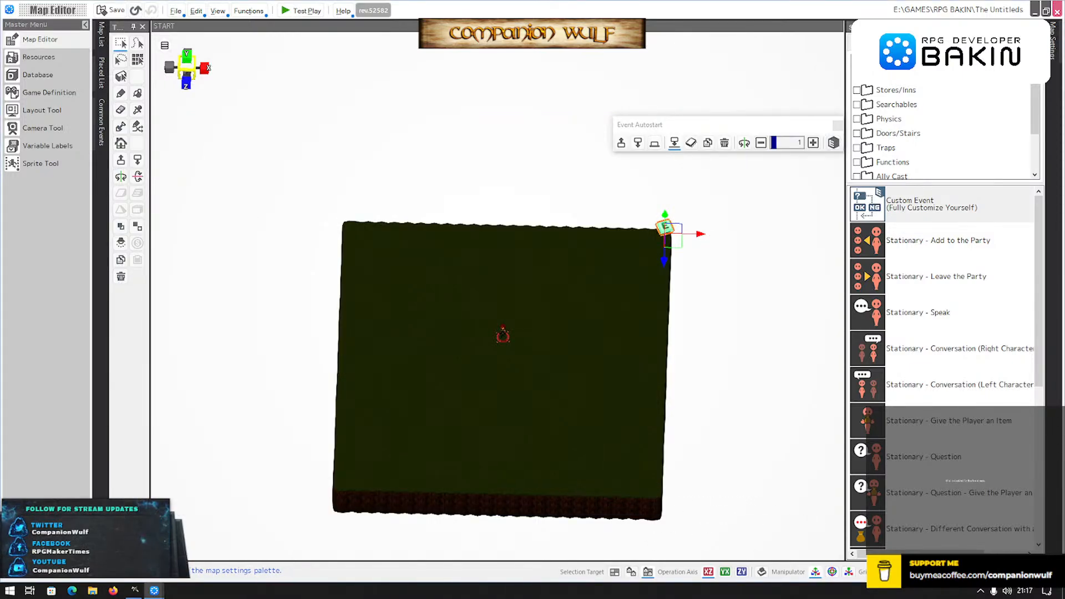
Display the grid on the START map and examine the player's start position and the map's extent from directly above.
key("KP_5")
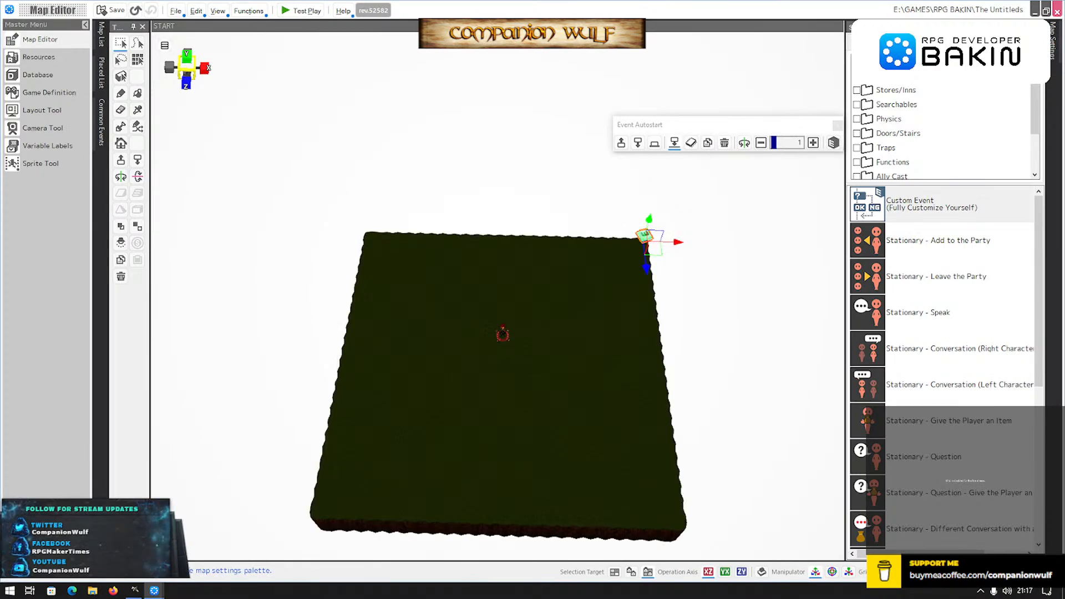
key("KP_5")
scroll(580, 451, "up", 2)
scroll(581, 456, "up", 1)
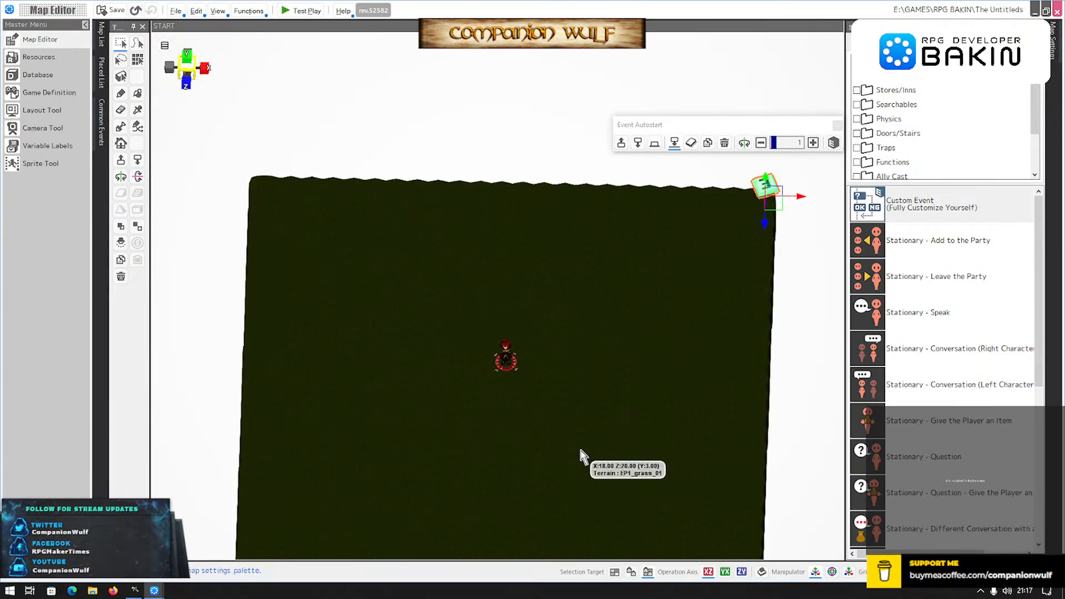
middle_click_drag(589, 472, 586, 472)
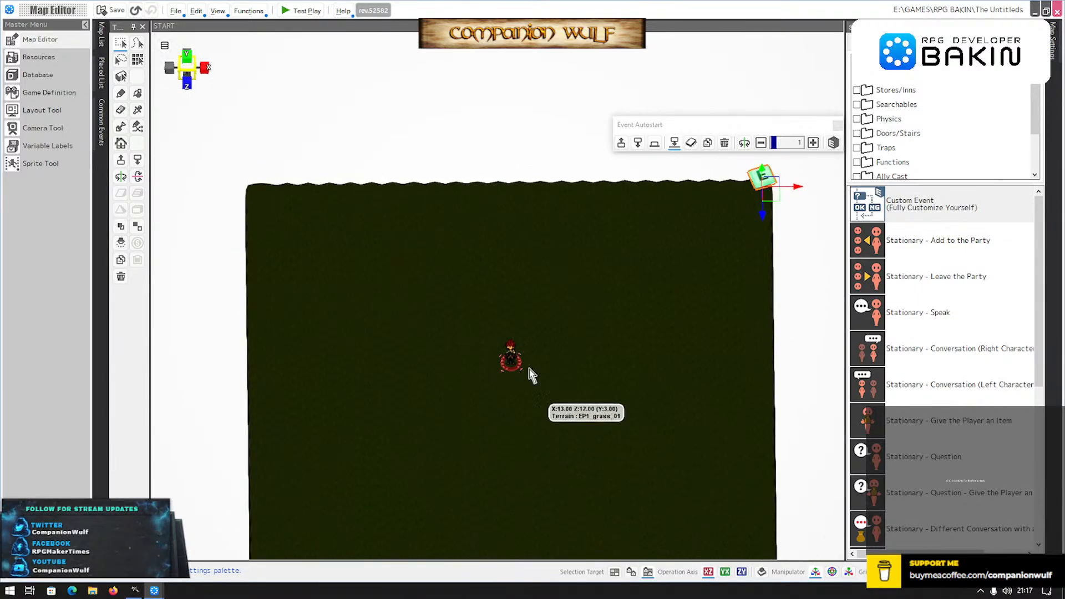
left_click(881, 572)
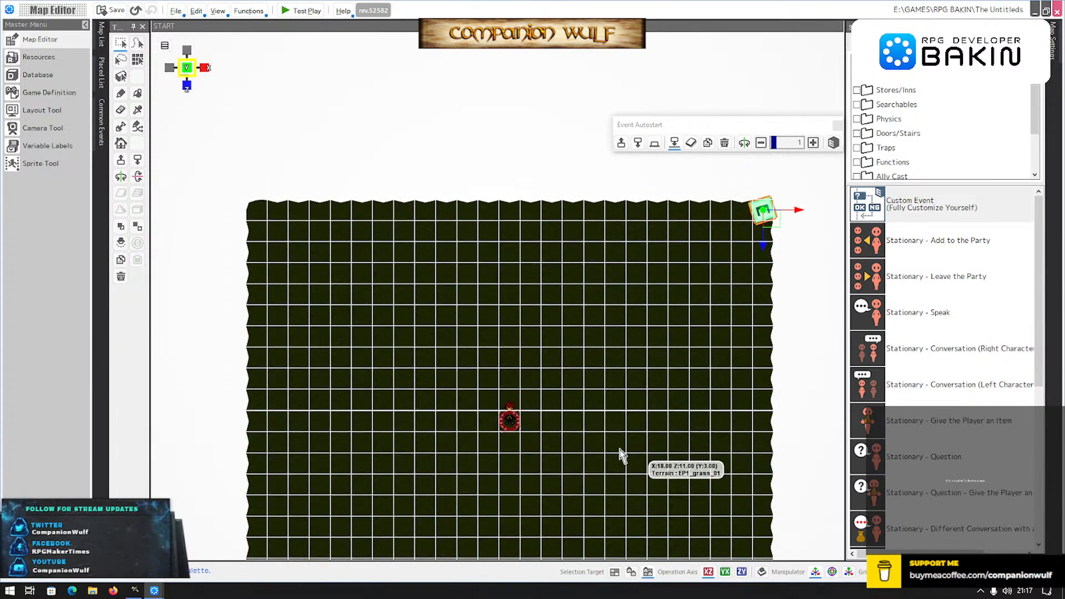
right_click_drag(606, 417, 605, 348)
scroll(605, 348, "up", 5)
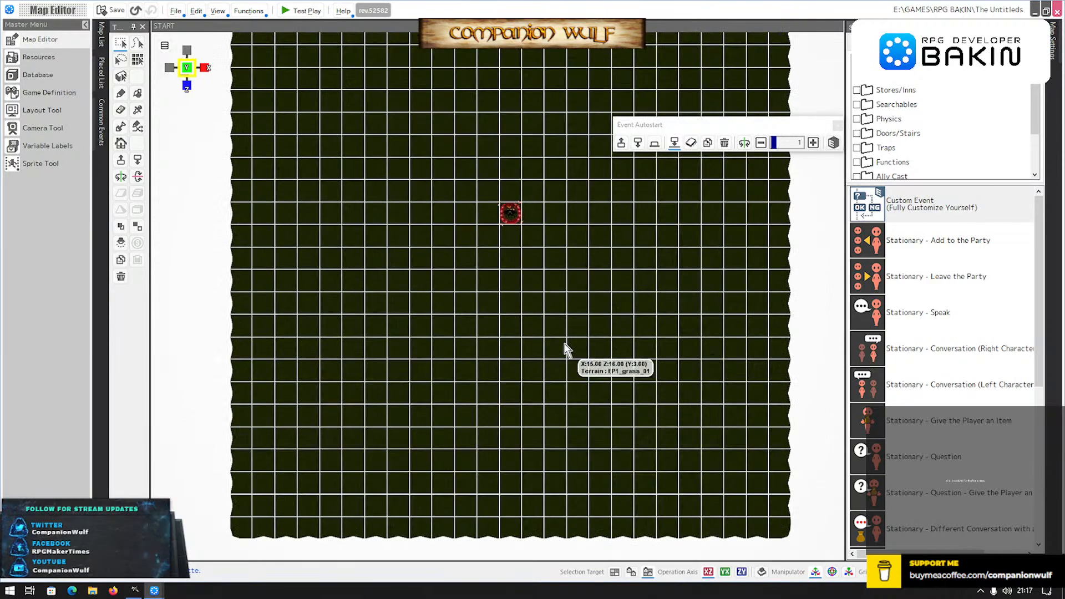
scroll(540, 344, "up", 2)
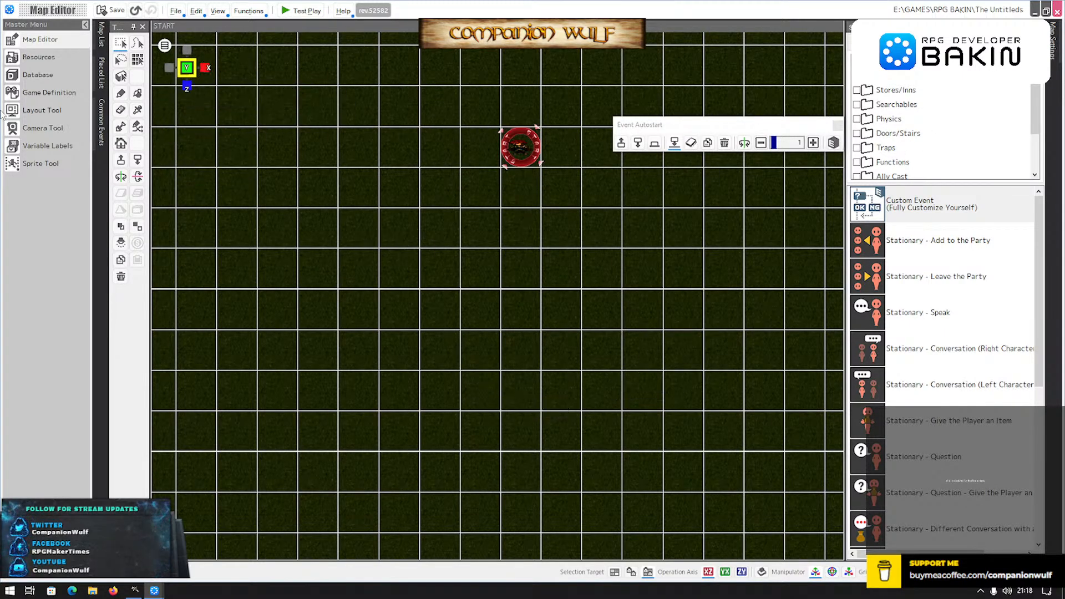
scroll(690, 280, "up", 5)
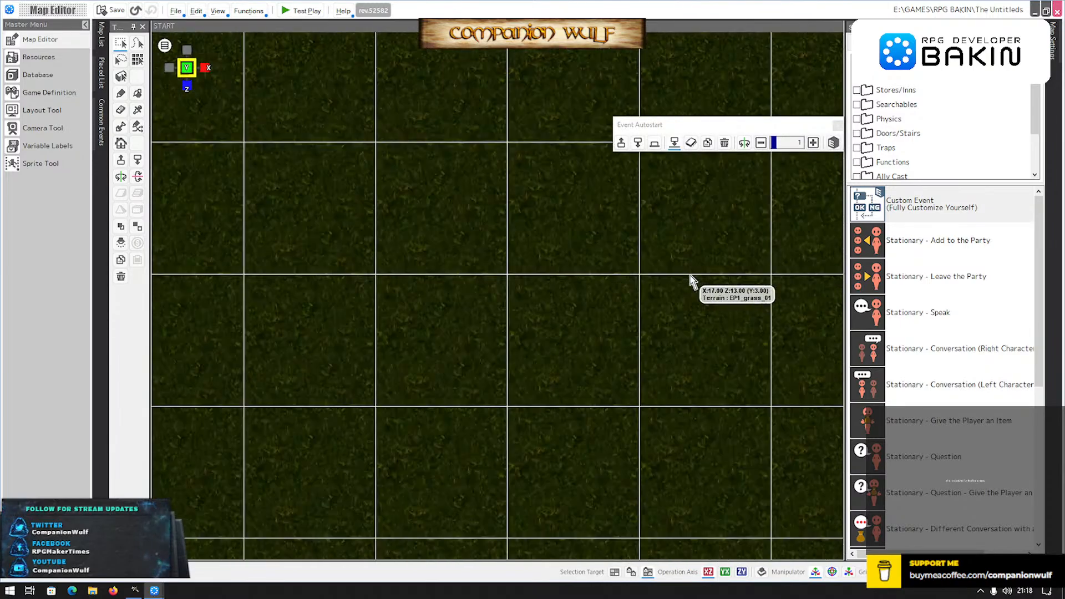
scroll(691, 280, "down", 5)
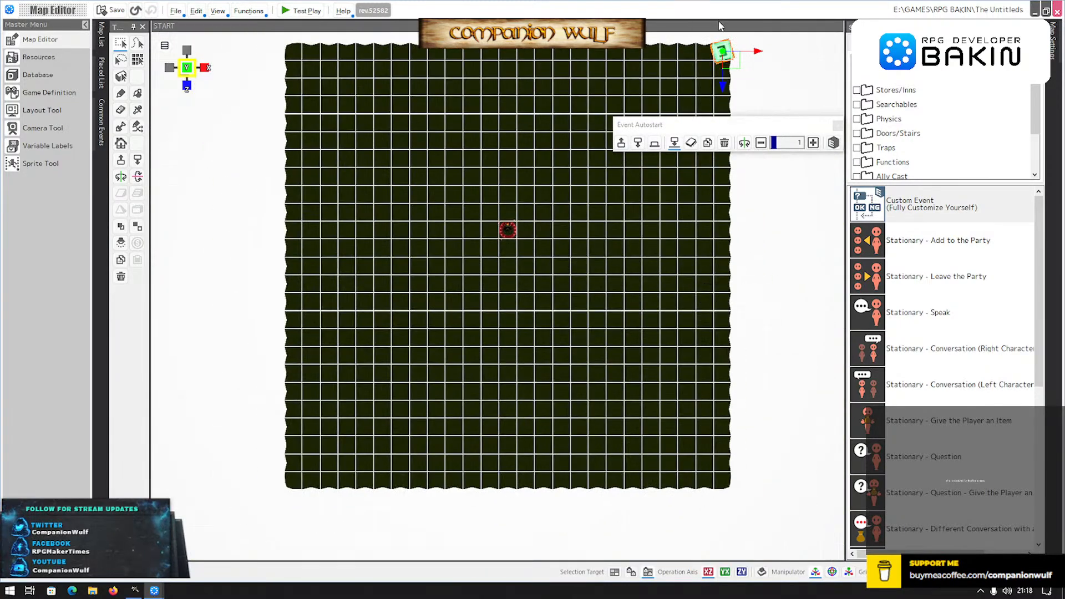
Reopen the Autostart event, check the Make Player Walk command's direction and number of steps, and close the event.
double_click(719, 47)
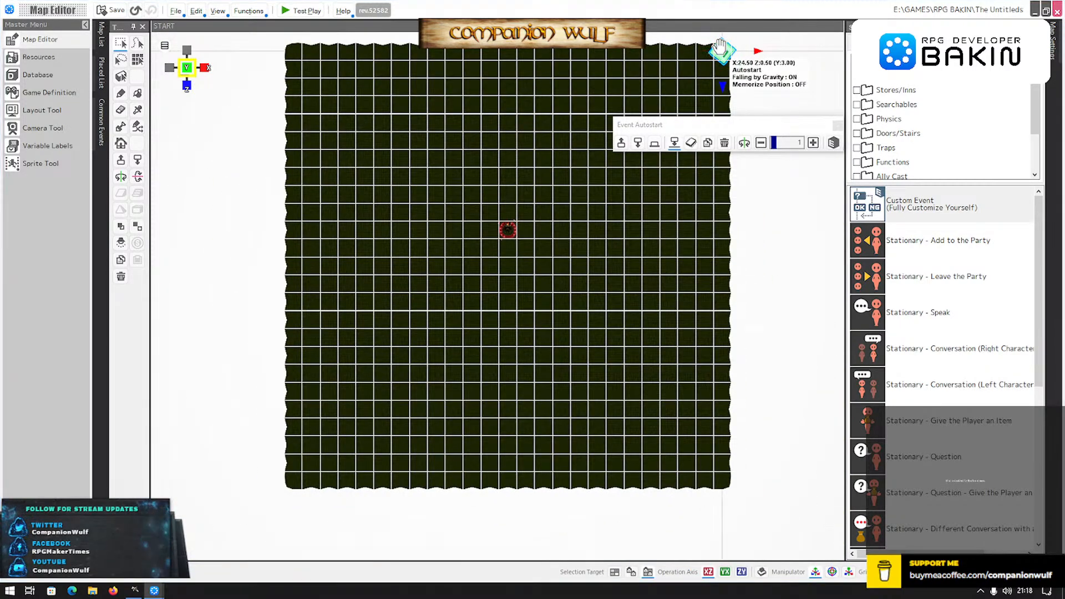
scroll(485, 436, "down", 3)
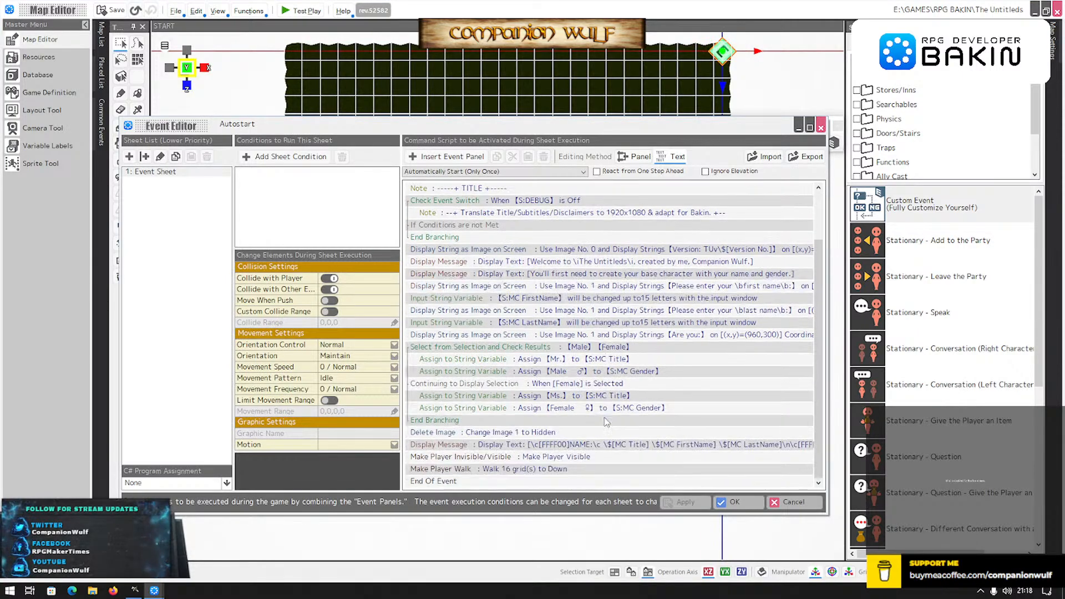
left_click(547, 469)
double_click(548, 470)
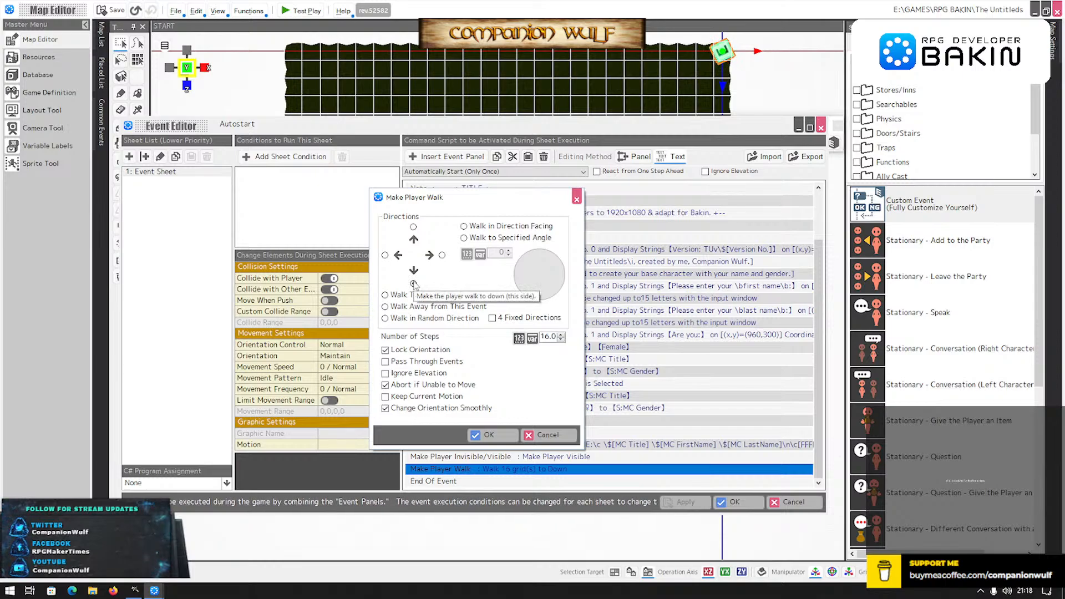
left_click(442, 255)
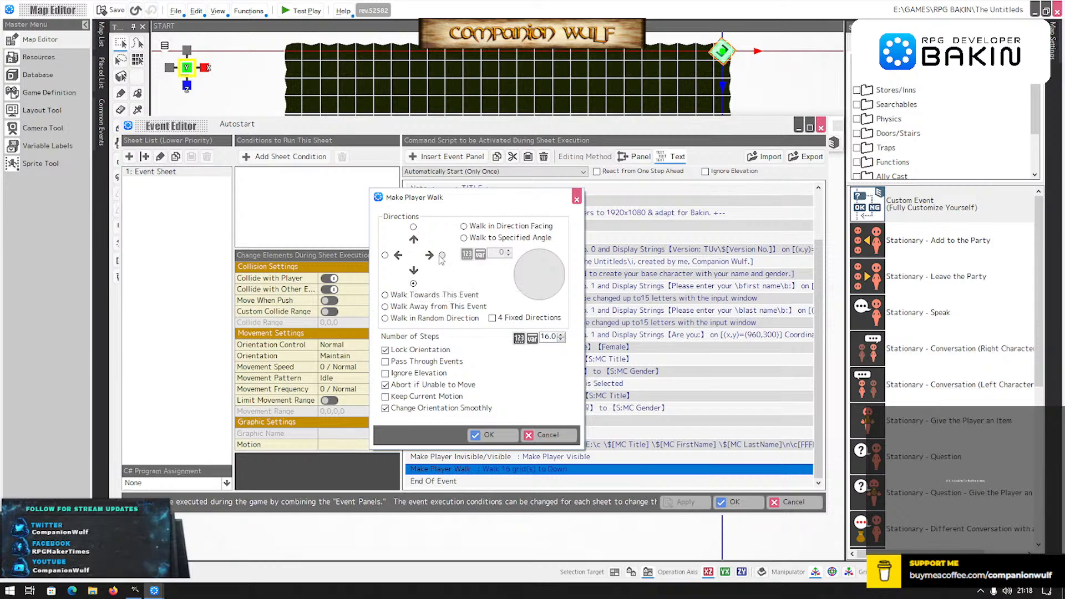
left_click(488, 435)
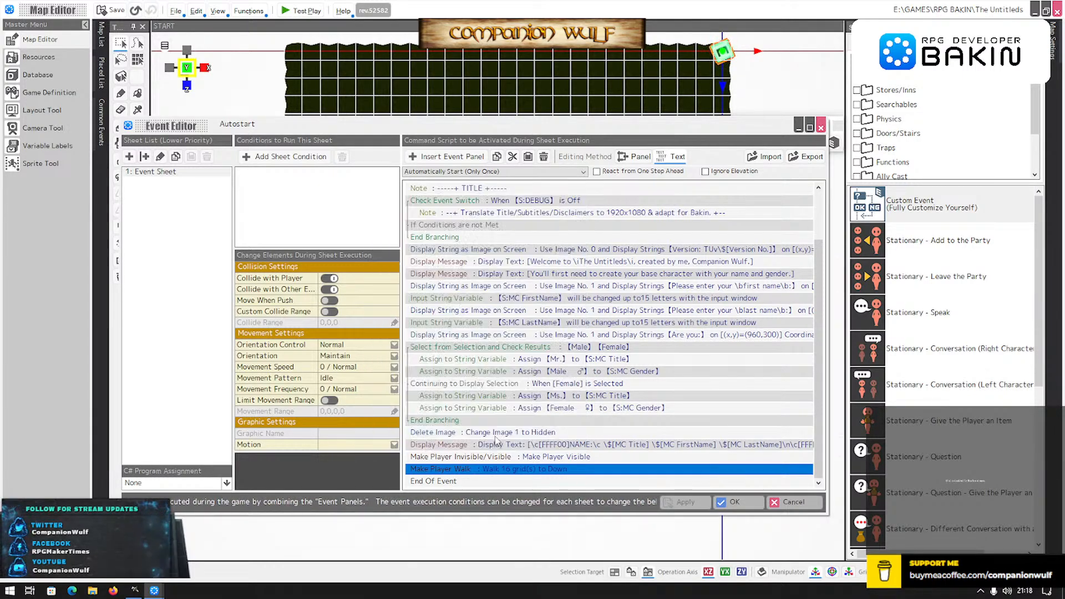
left_click(757, 506)
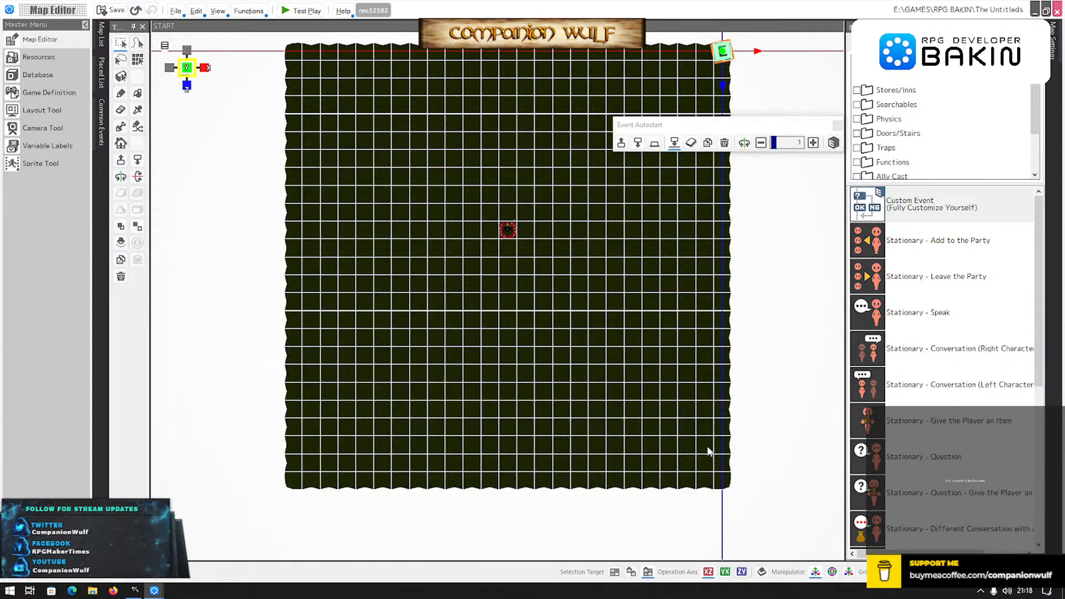
Start a test play, skip the opening messages, and enter 1 as the character's first name.
left_click(318, 15)
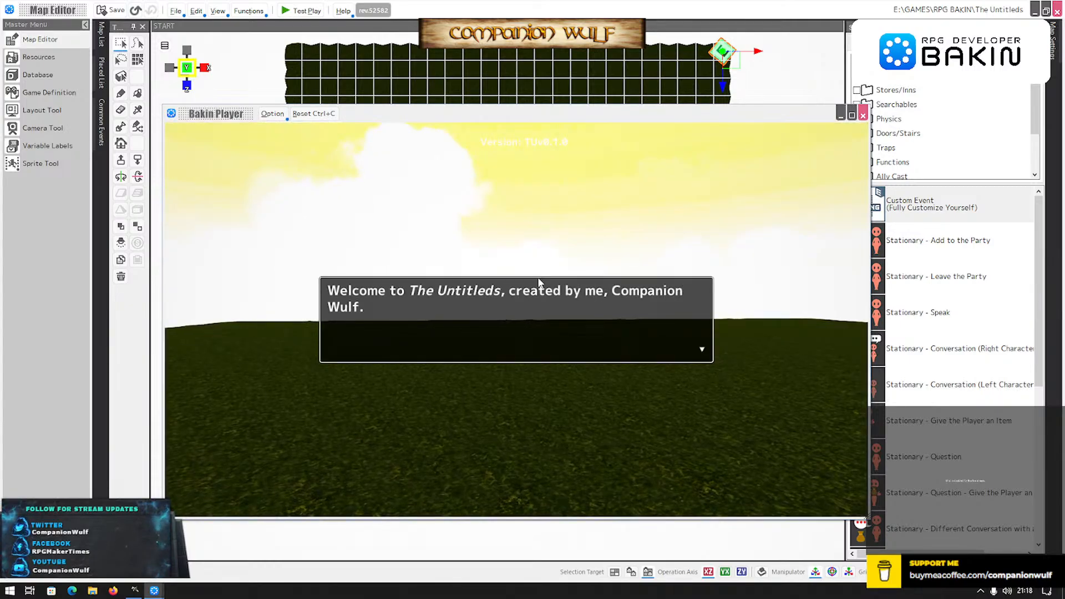
left_click(538, 278)
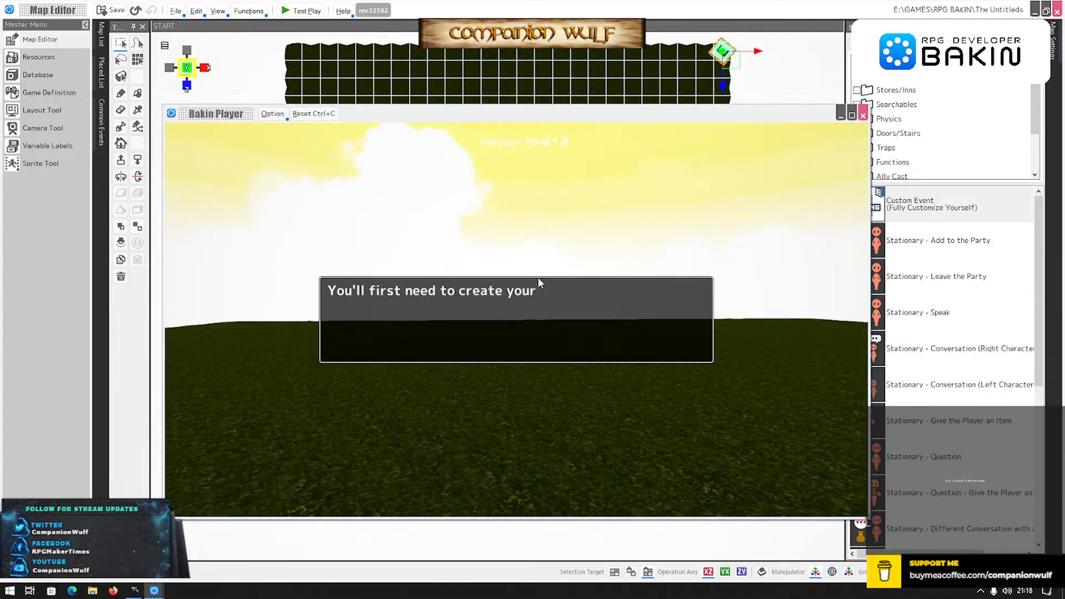
key("Return")
key("Return")
key("Left")
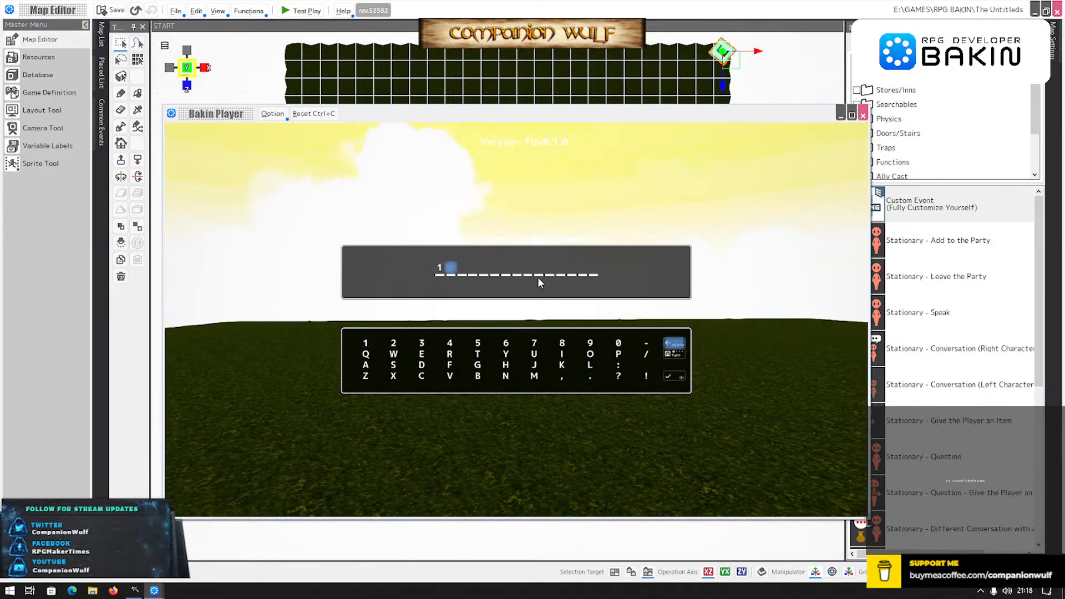
key("Up")
key("Return")
Enter a single character as the character's last name and confirm it.
key("Left")
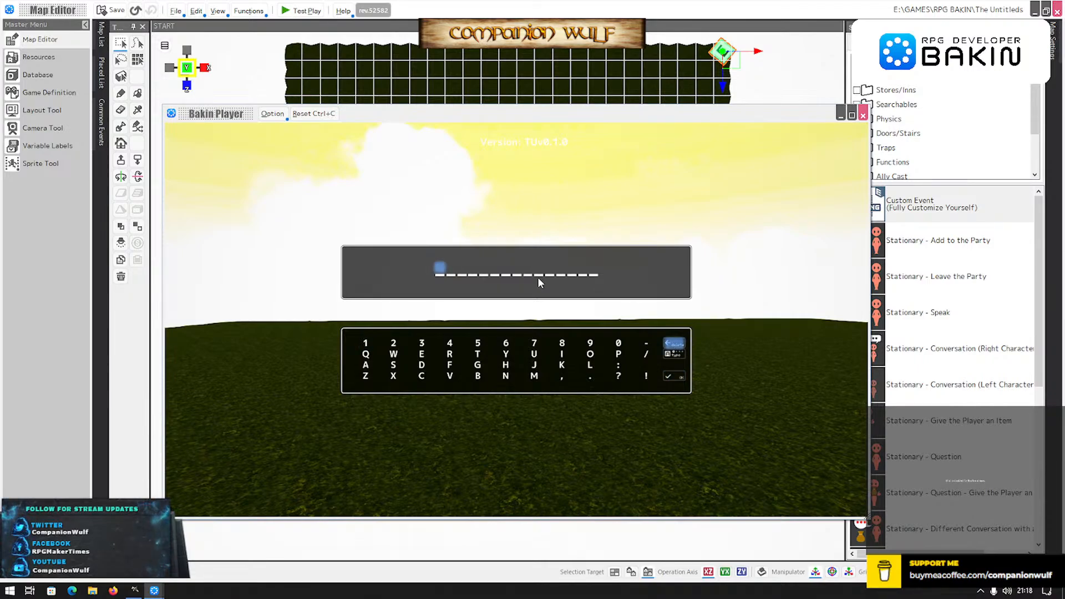
key("Right")
key("Return")
key("Left")
key("Up")
key("Return")
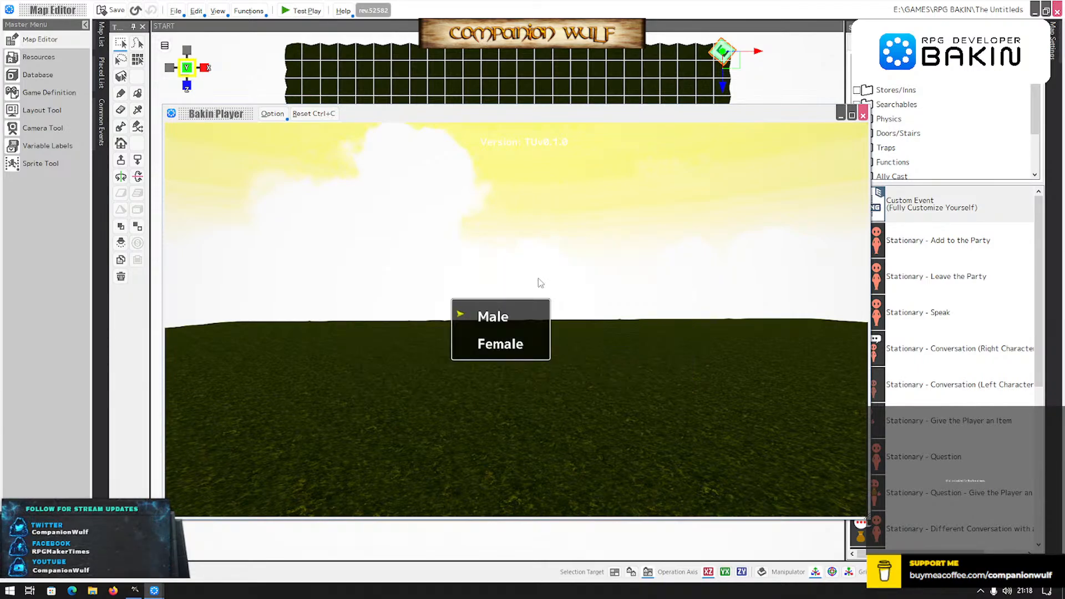
Choose Male as the gender, dismiss the summary, and end the test play after watching the character walk.
key("Return")
key("Return")
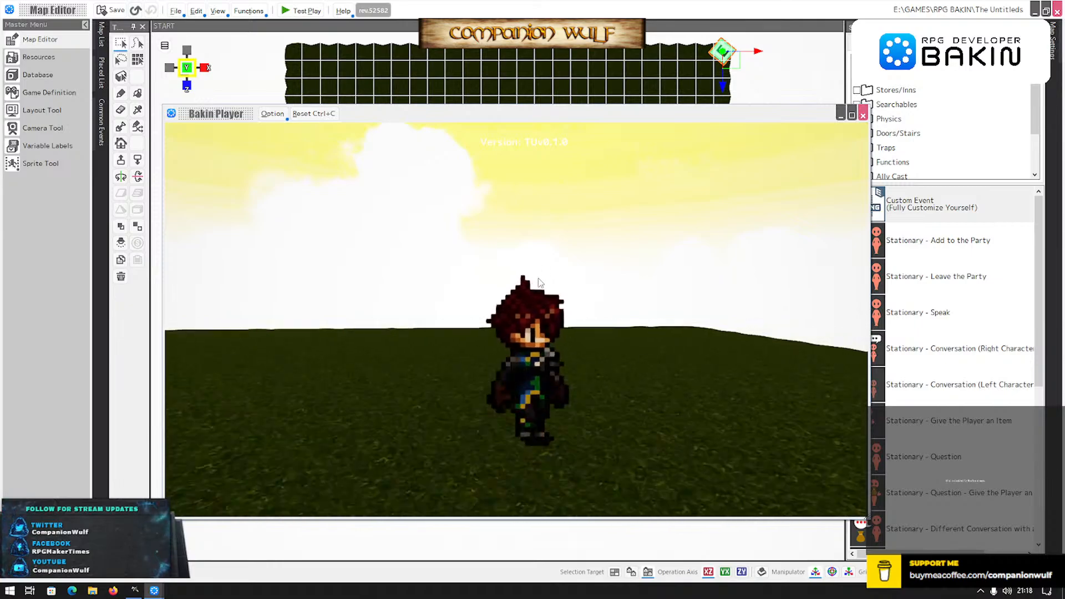
key("Up")
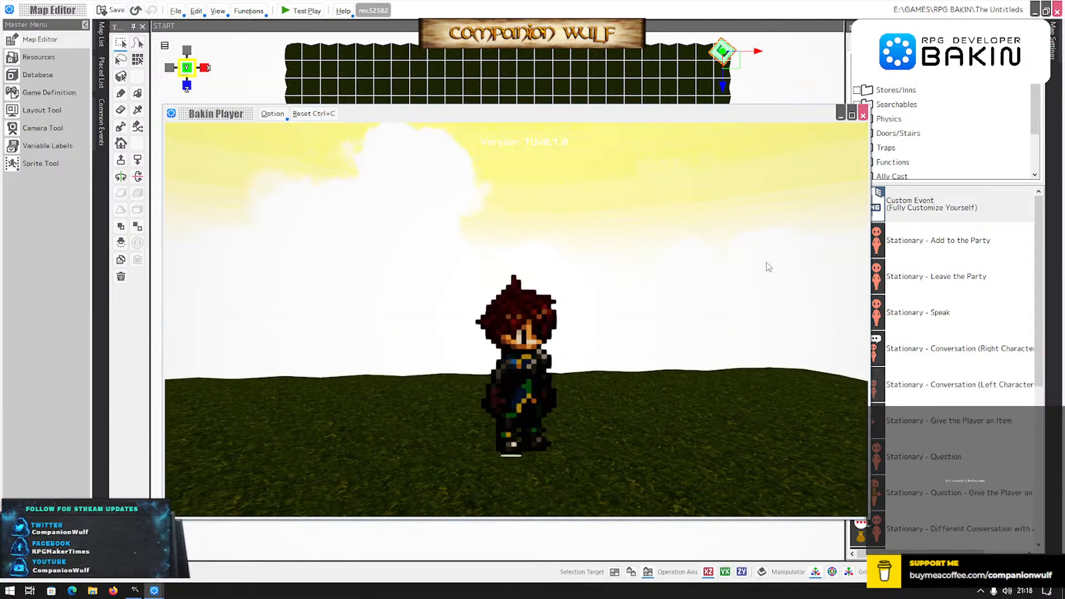
left_click(863, 115)
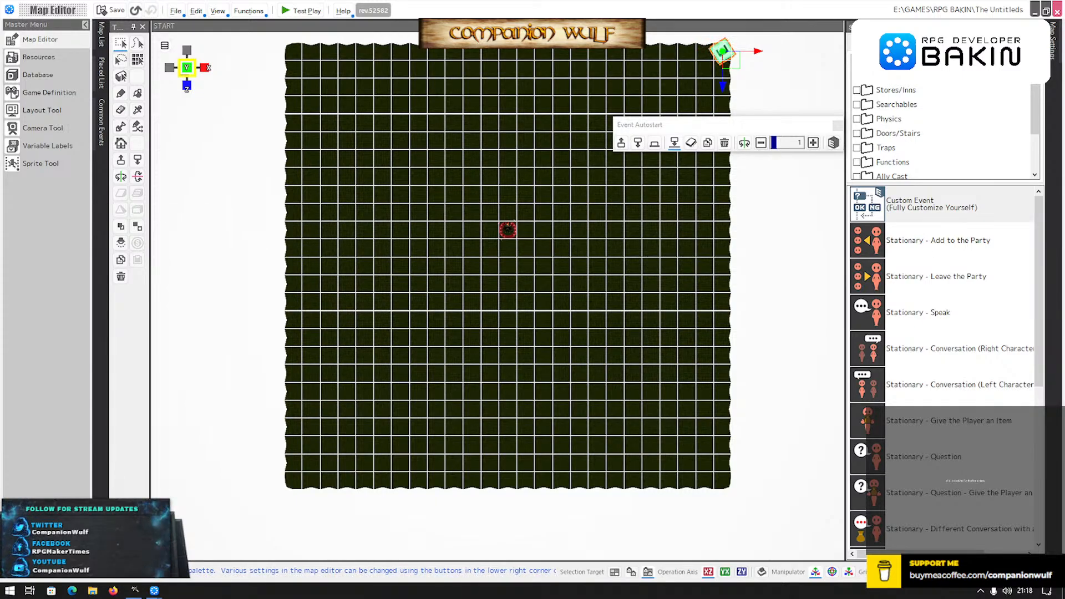
Open the Config screen in the Layout Tool and rename its second layout as Config (Default).
left_click(43, 111)
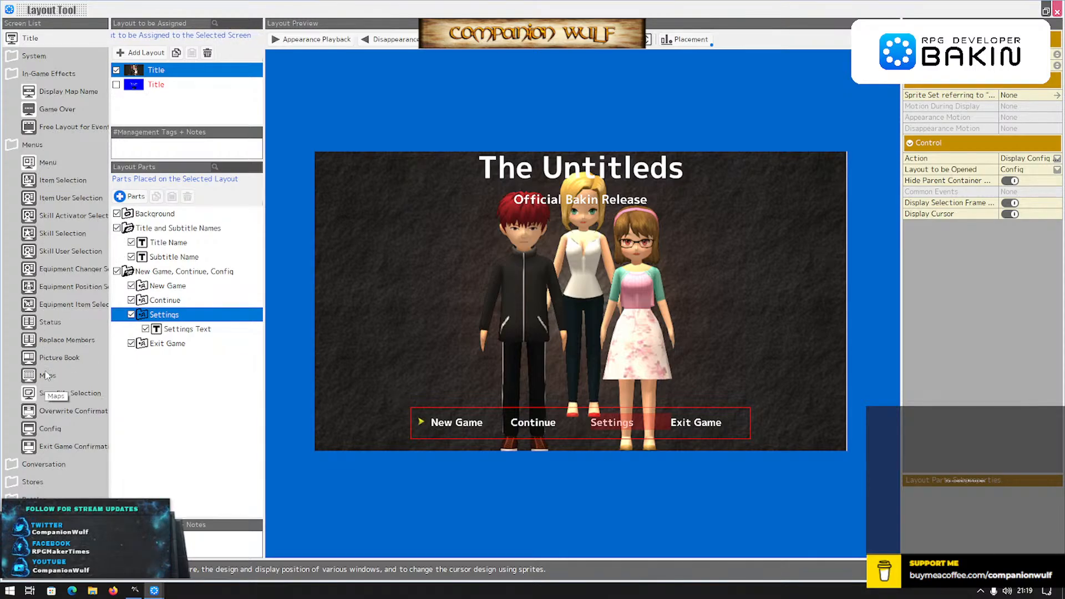
left_click(61, 428)
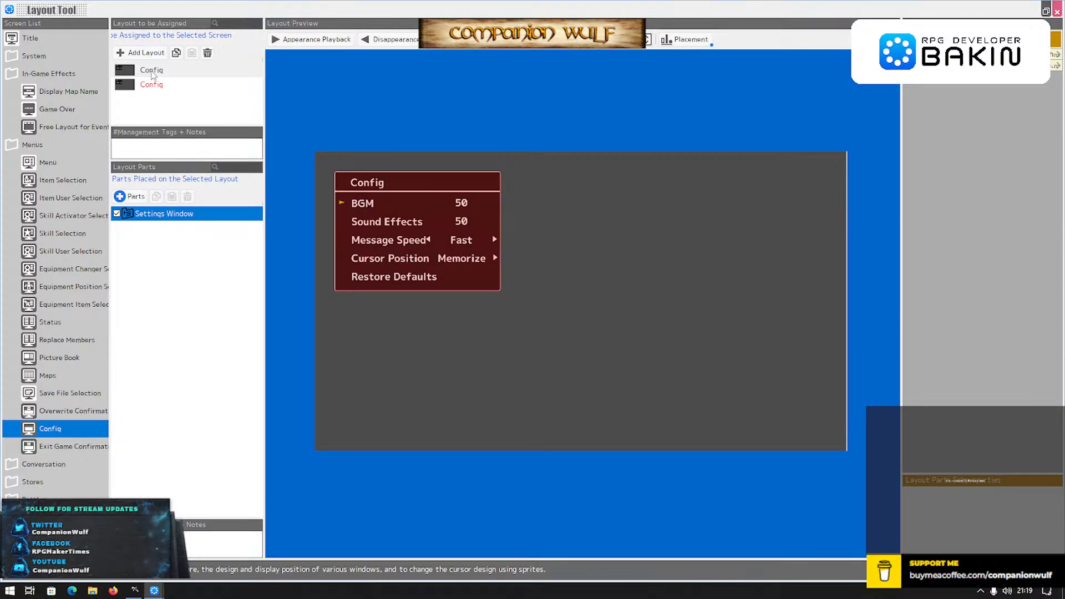
left_click(151, 70)
left_click(152, 84)
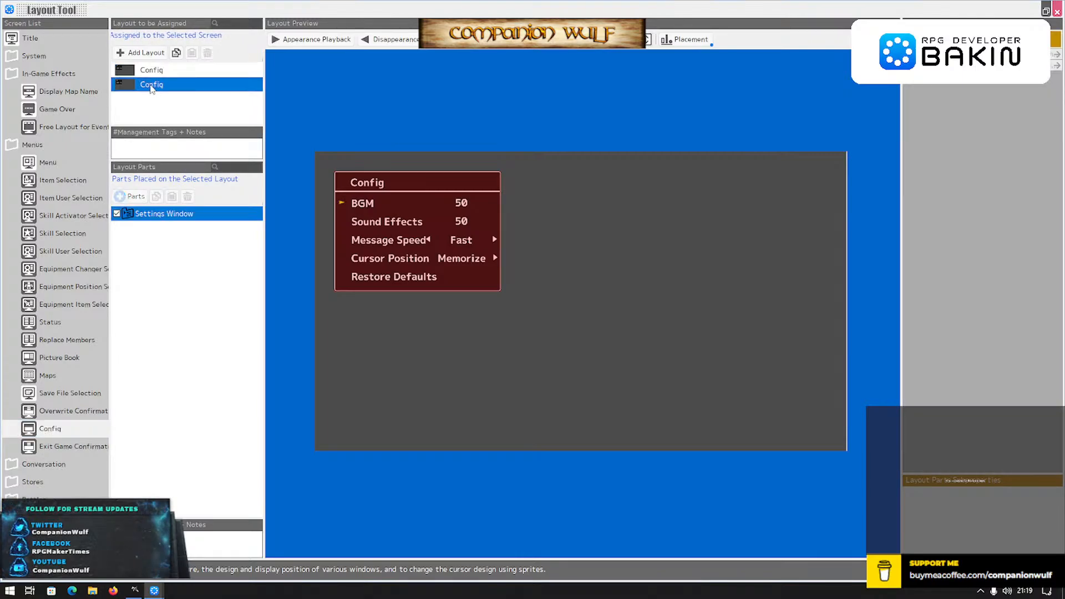
left_click(151, 86)
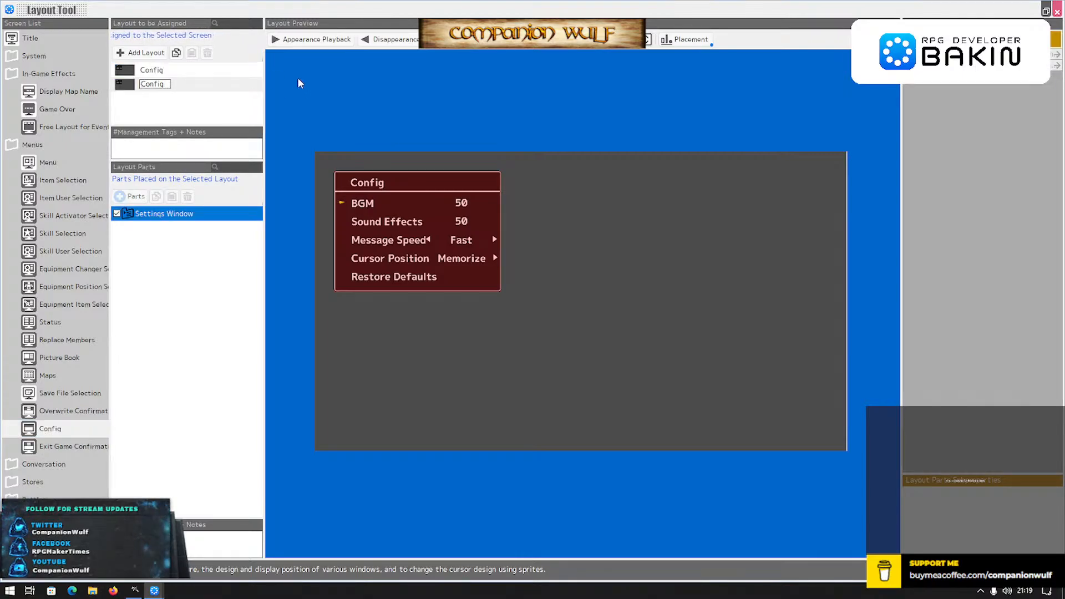
type("(Defa")
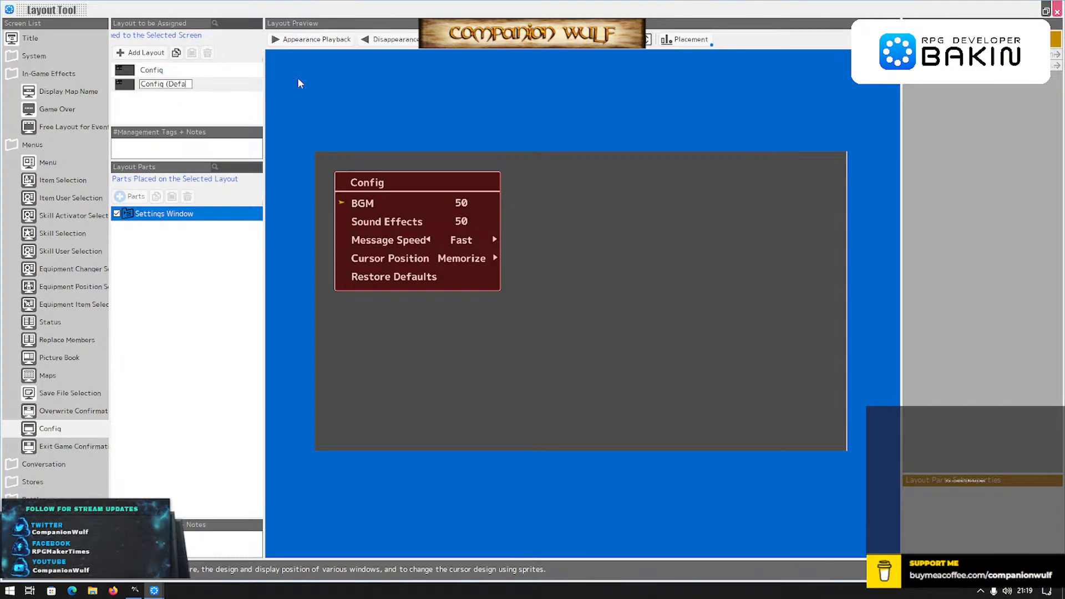
type("ult)")
key("Return")
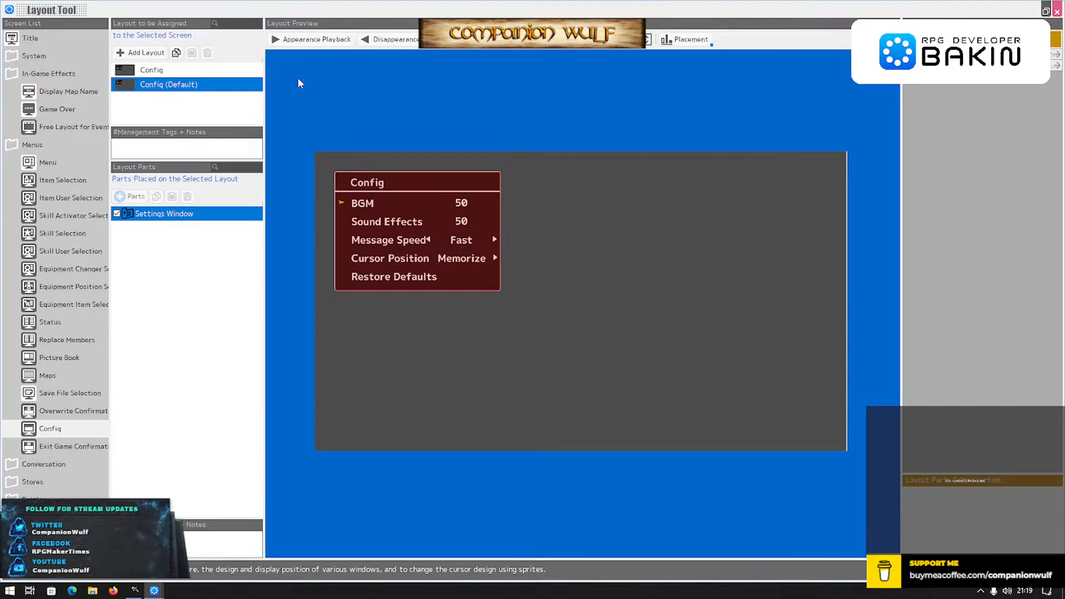
Check the default layout's Headline part, and set the first Config layout's Headline text to Settings.
left_click(127, 214)
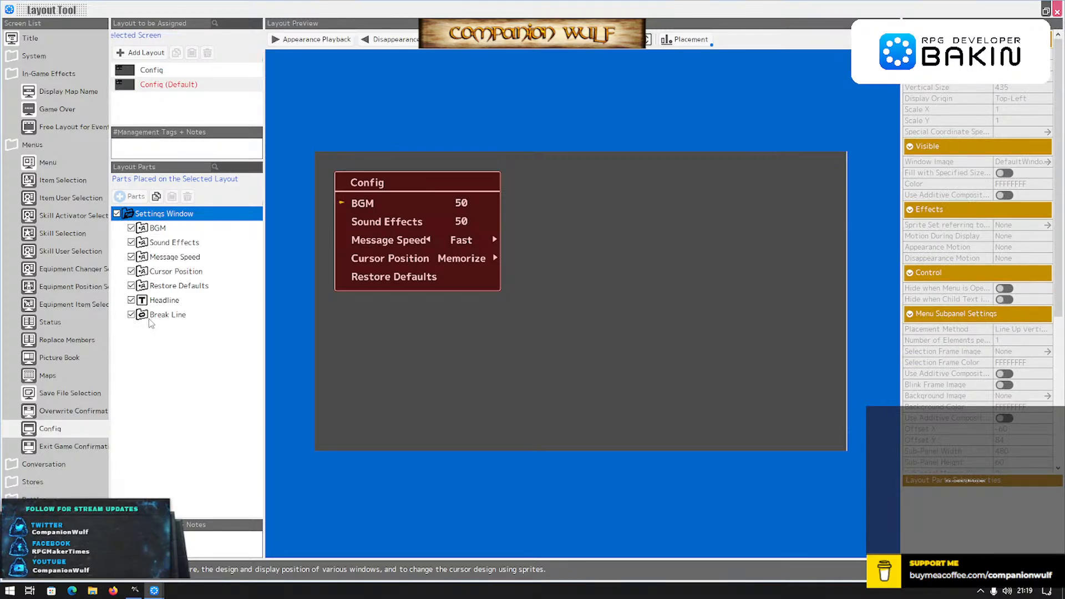
left_click(169, 302)
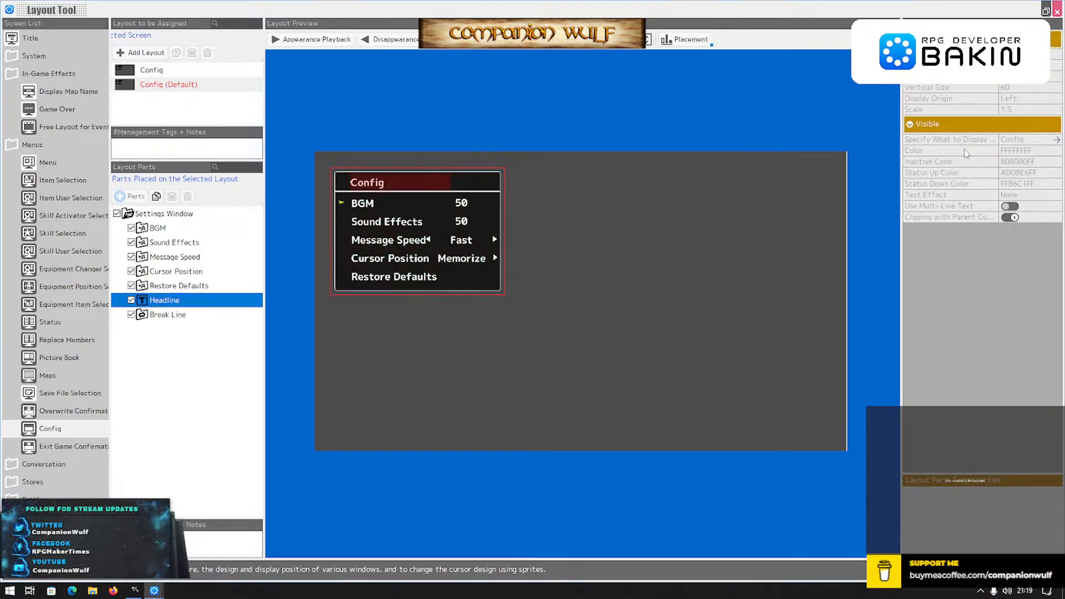
left_click(140, 83)
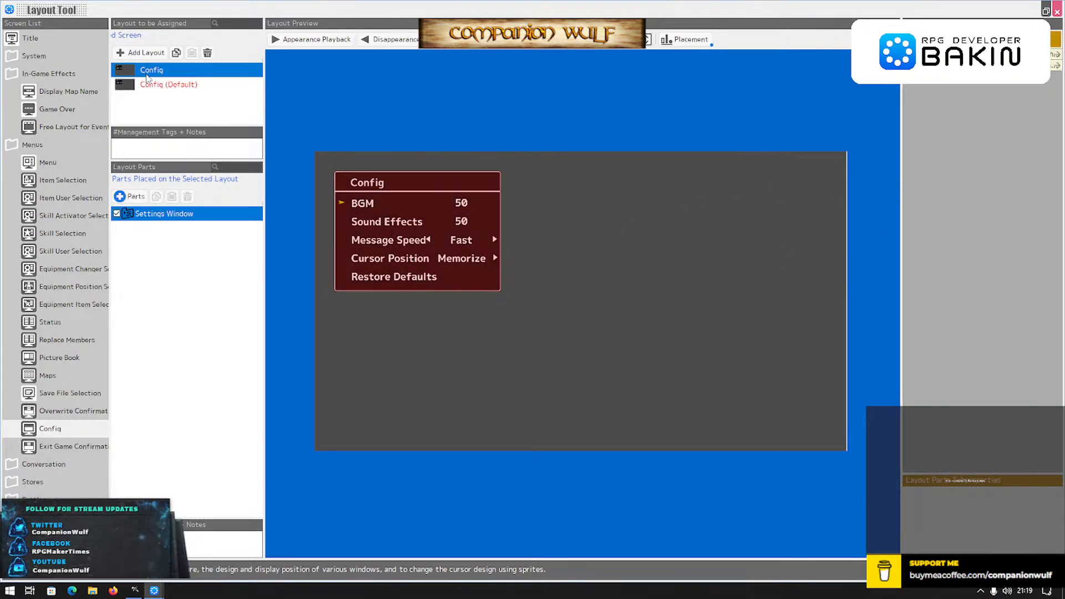
left_click(161, 300)
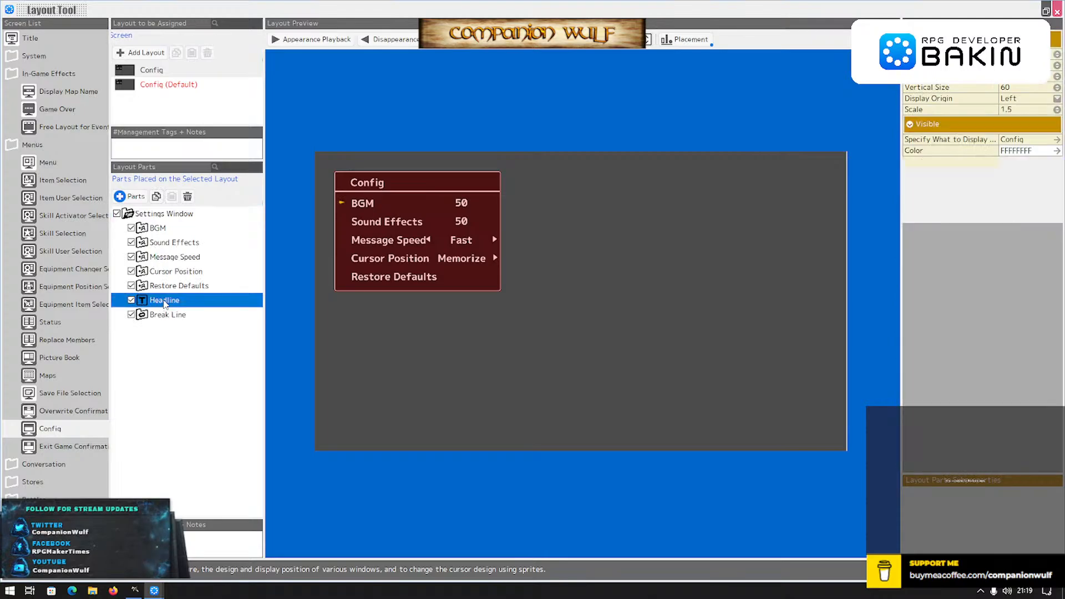
left_click(1055, 140)
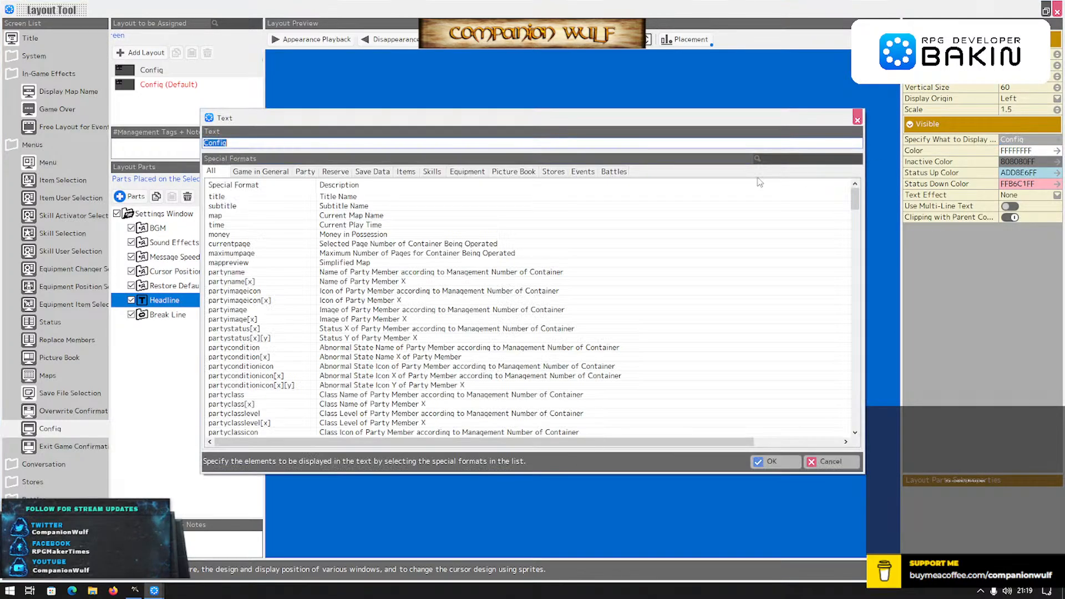
type("Settings")
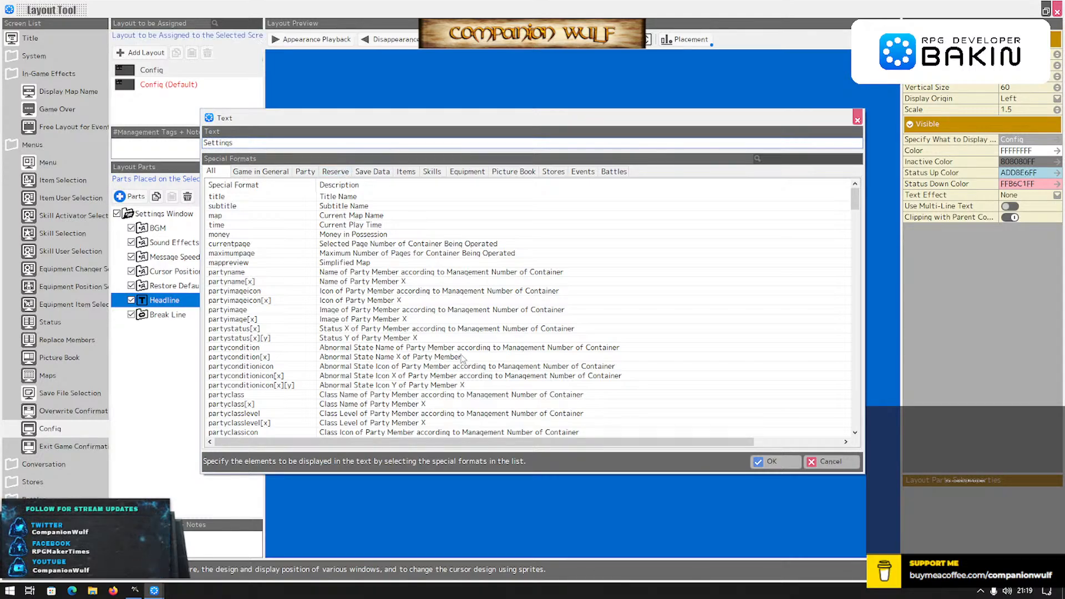
left_click(772, 461)
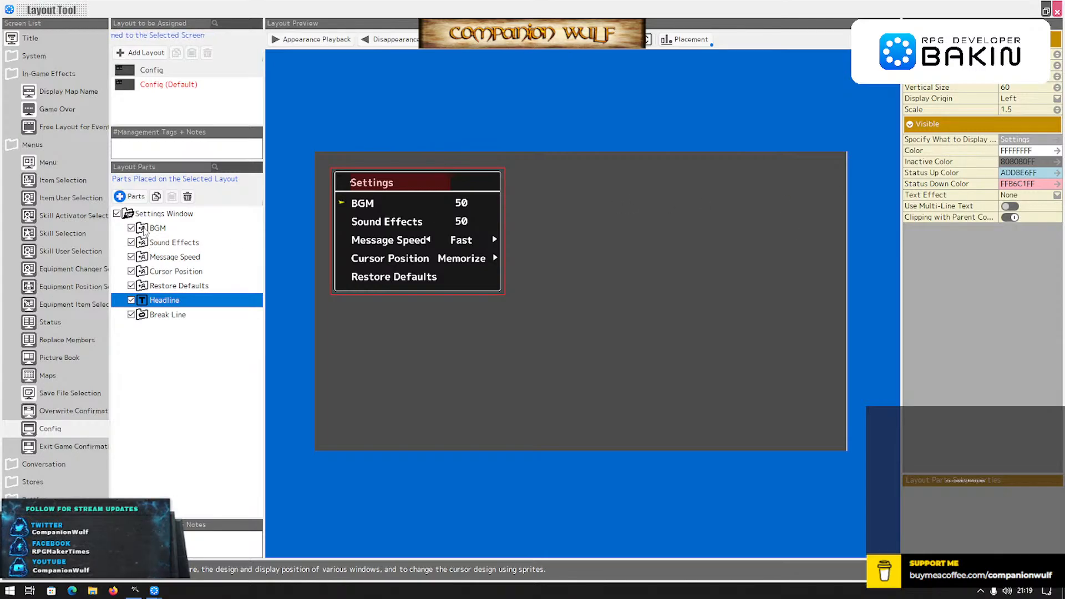
Expand the BGM part, widen its properties area, and review the options available for its Action without changing it.
left_click(147, 228)
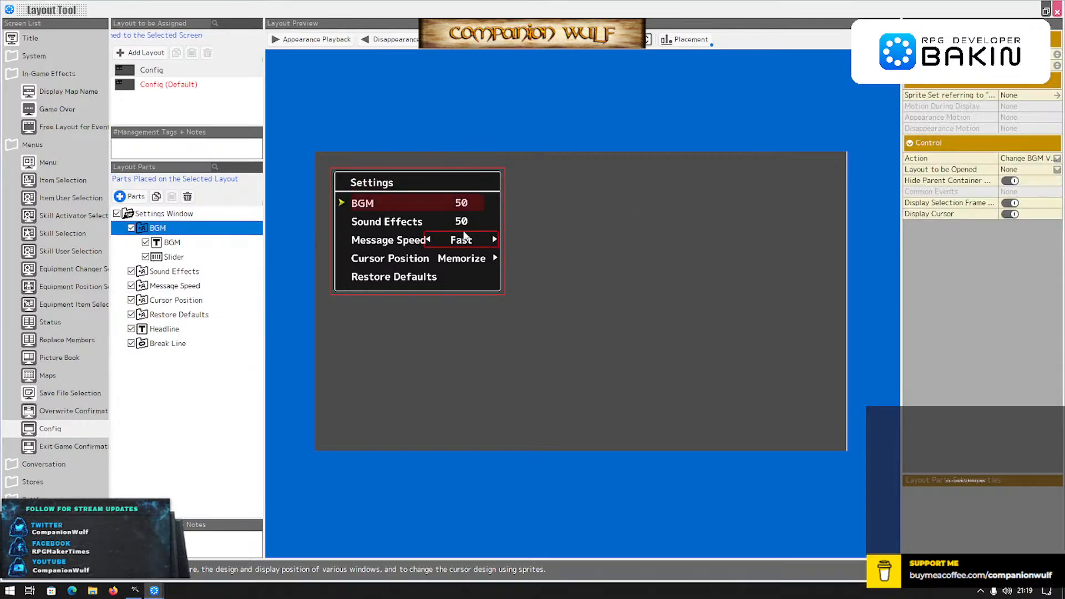
left_click(1033, 160)
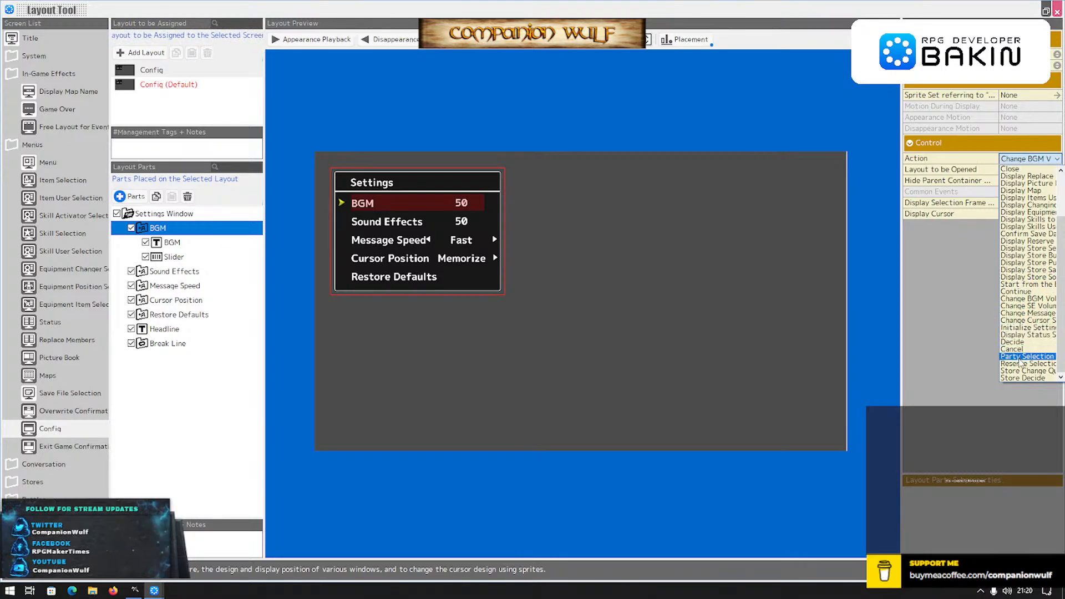
scroll(1019, 354, "up", 3)
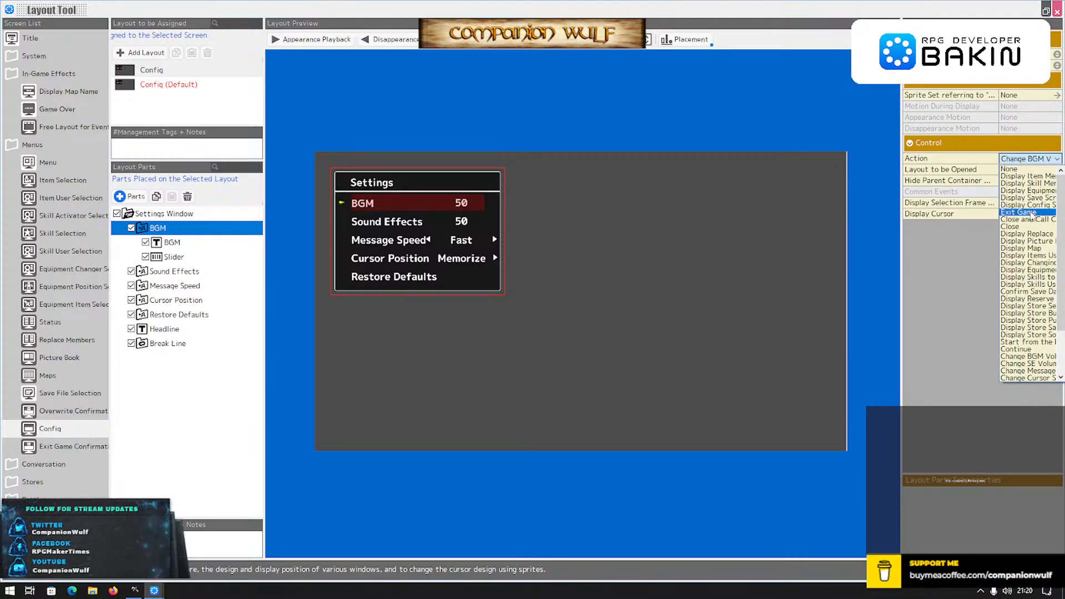
left_click(935, 271)
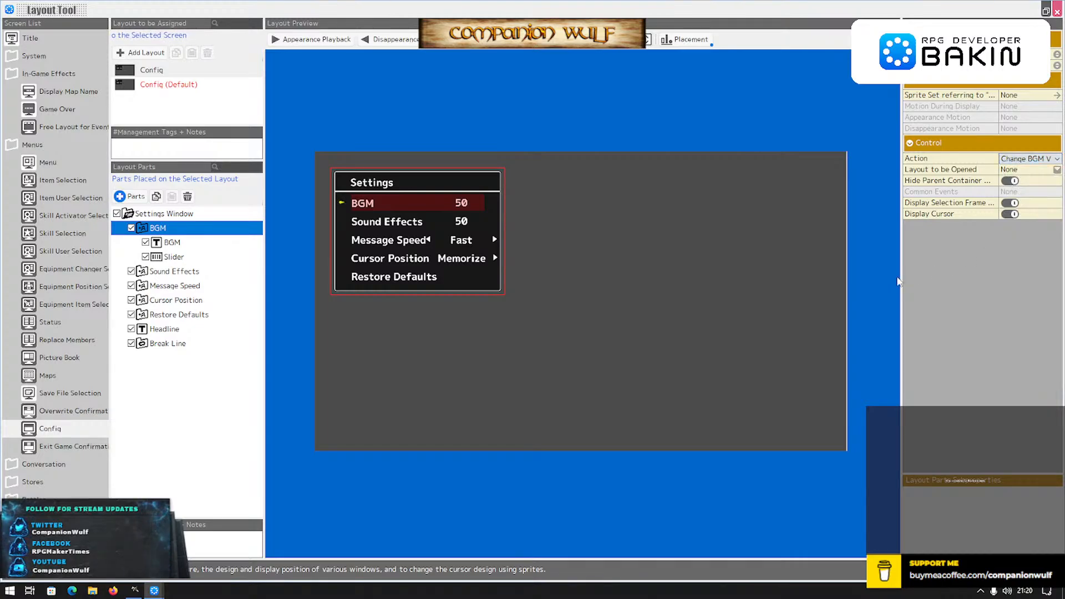
left_click_drag(900, 281, 733, 266)
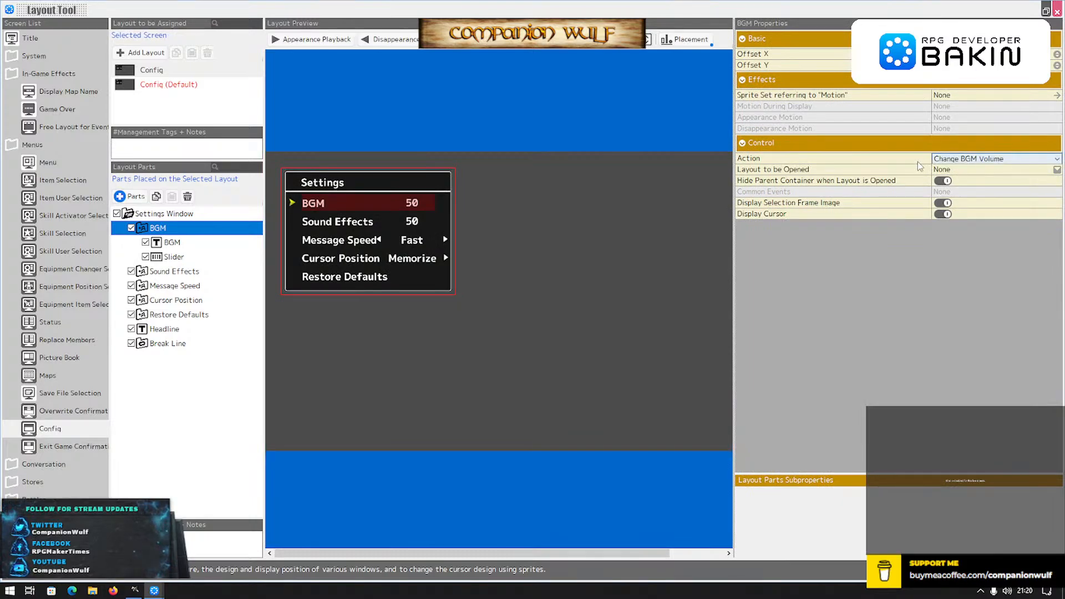
left_click(997, 159)
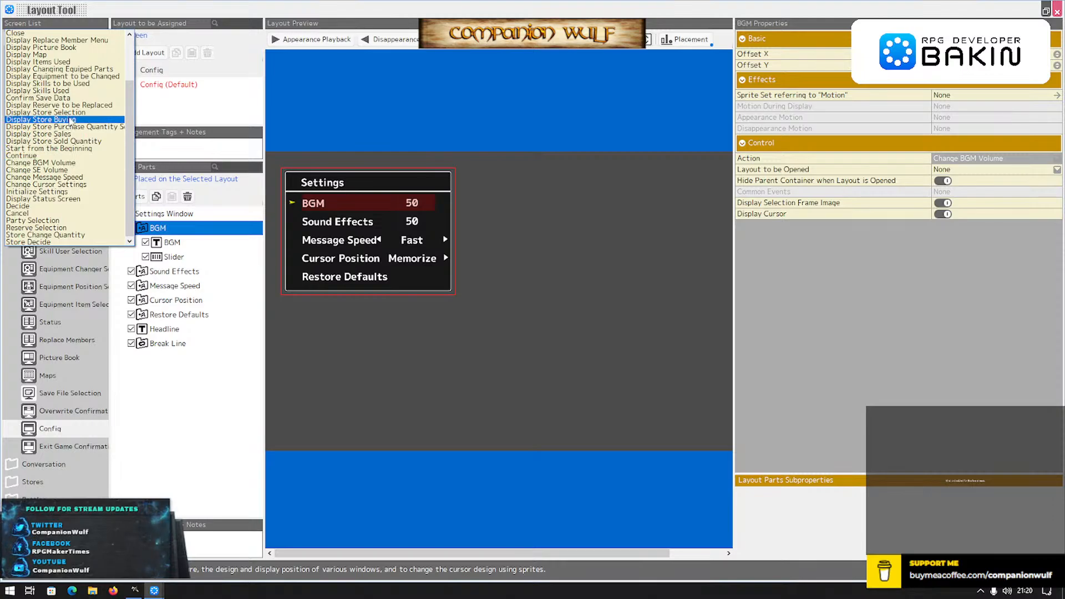
key("Escape")
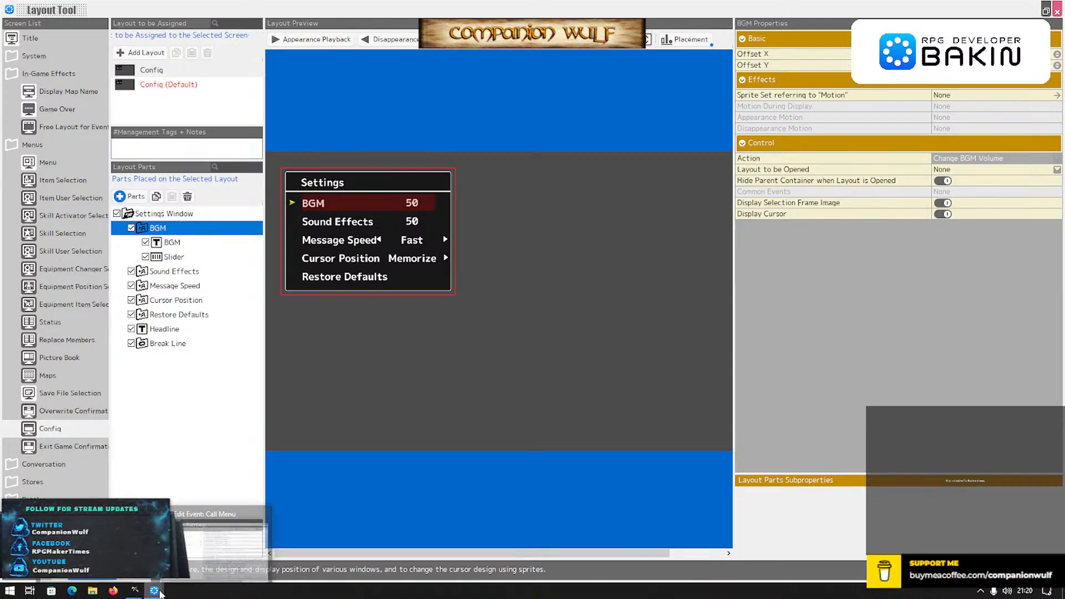
Switch to the other Bakin editor window holding The Untitleds (Menu Backup) project and maximize it.
left_click(140, 591)
left_click(139, 591)
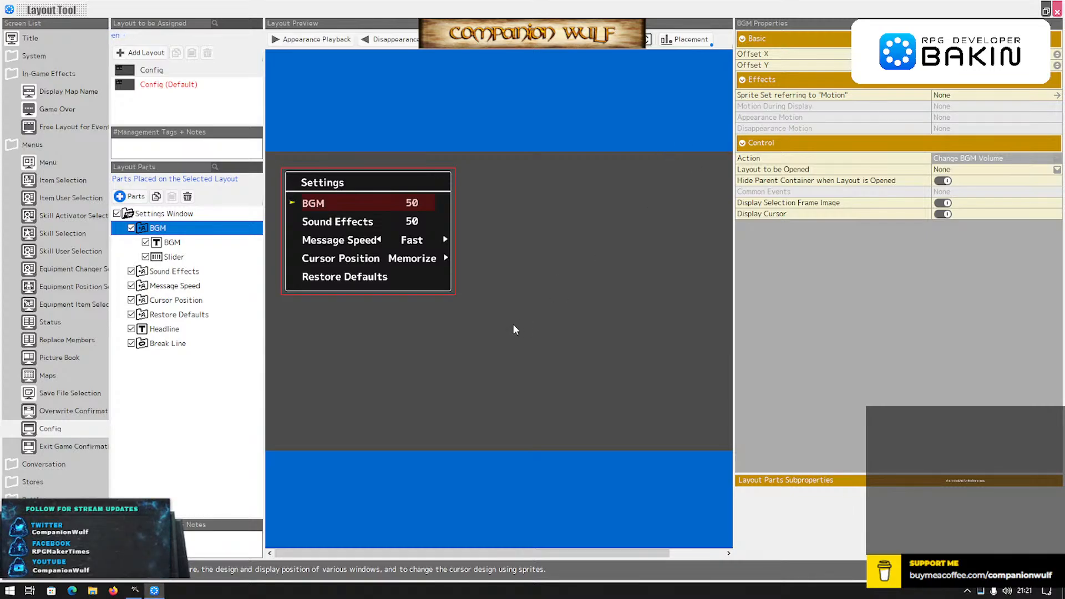
key("alt+Tab")
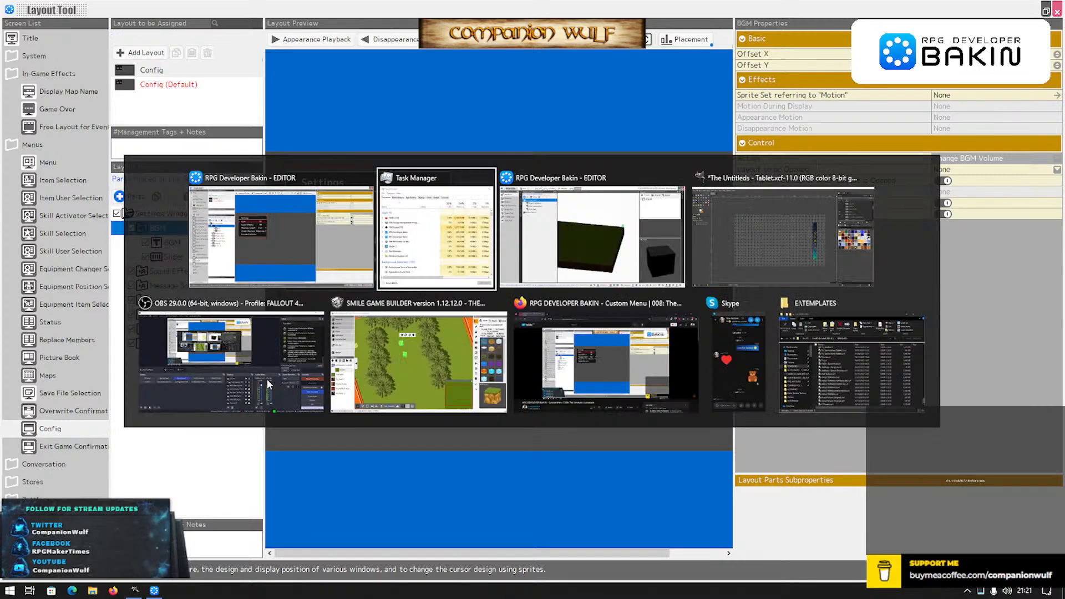
key("alt+Tab")
key("alt+Tab")
key("alt+Tab")
key("alt+Tab")
key("alt+Tab")
key("alt+Tab")
key("alt+Tab")
key("alt+Tab")
key("alt+Tab")
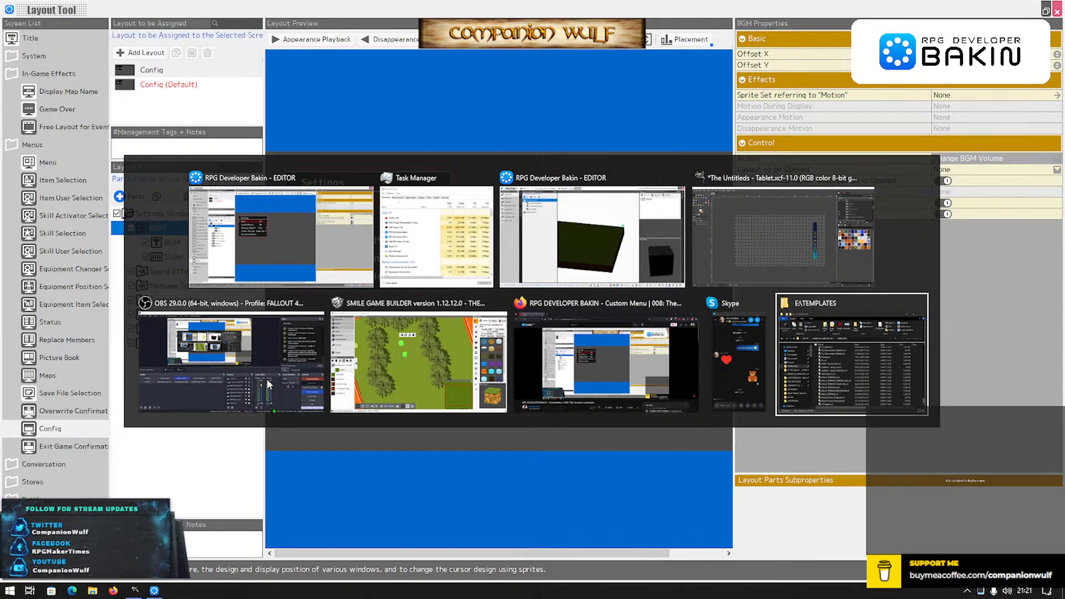
key("alt+Tab")
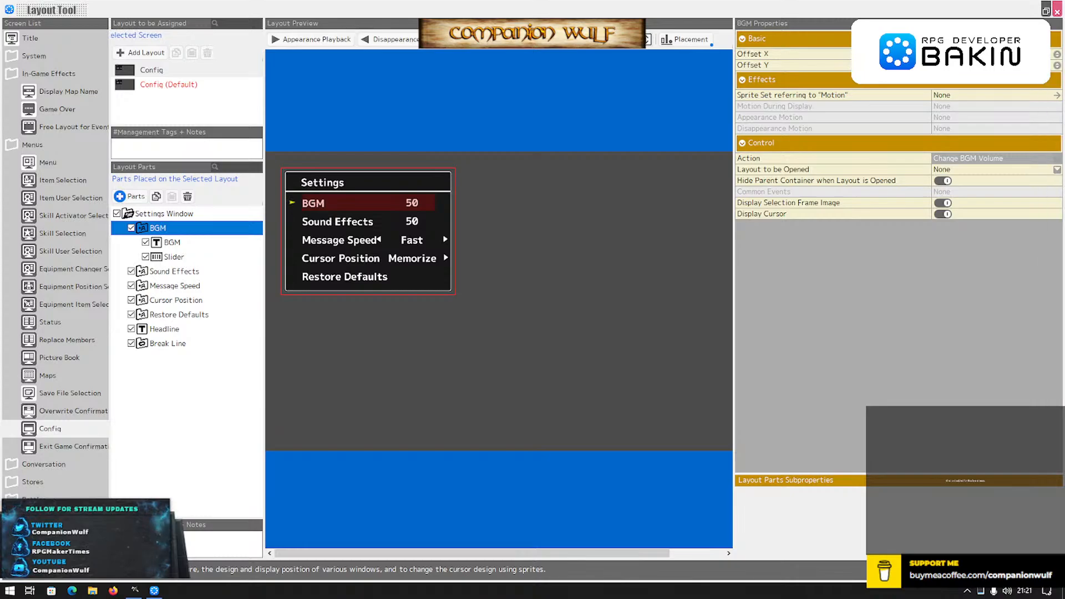
left_click_drag(1064, 33, 578, 58)
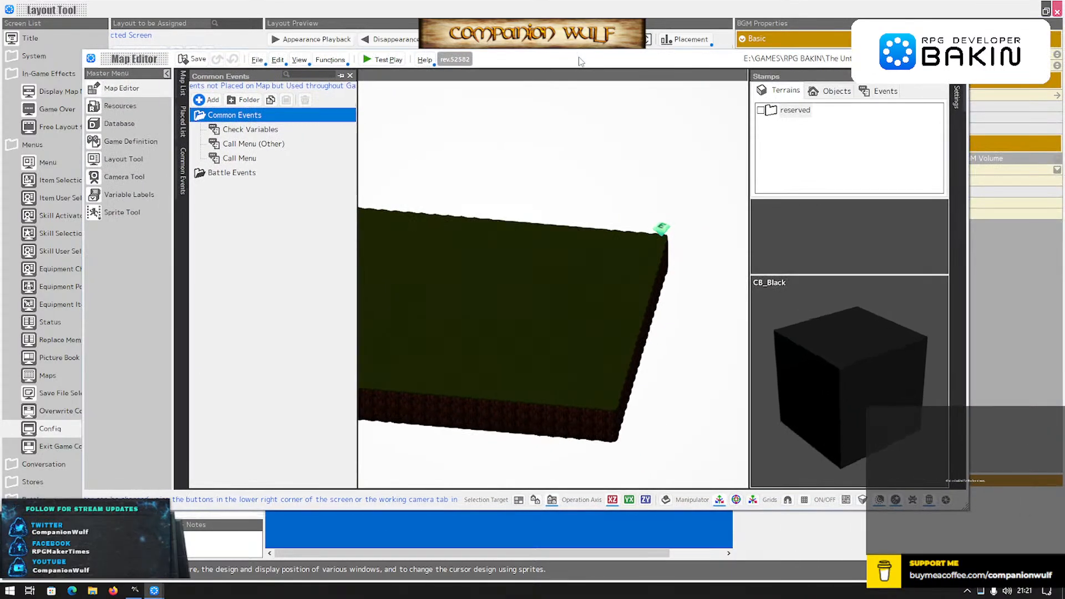
double_click(579, 58)
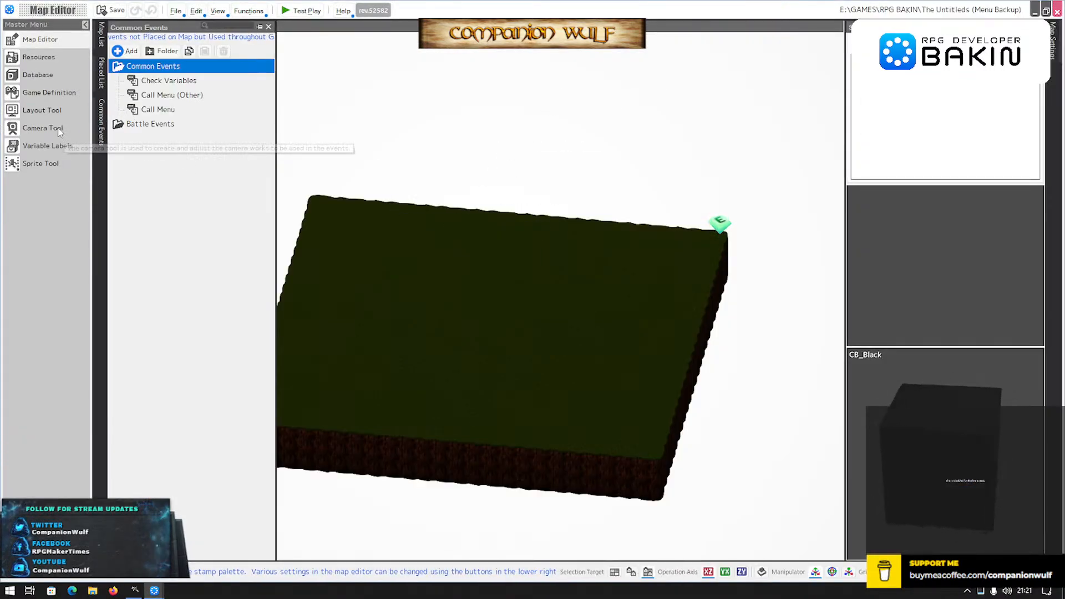
Open the Config screen's layouts in the Layout Tool of the Menu Backup project.
left_click(47, 112)
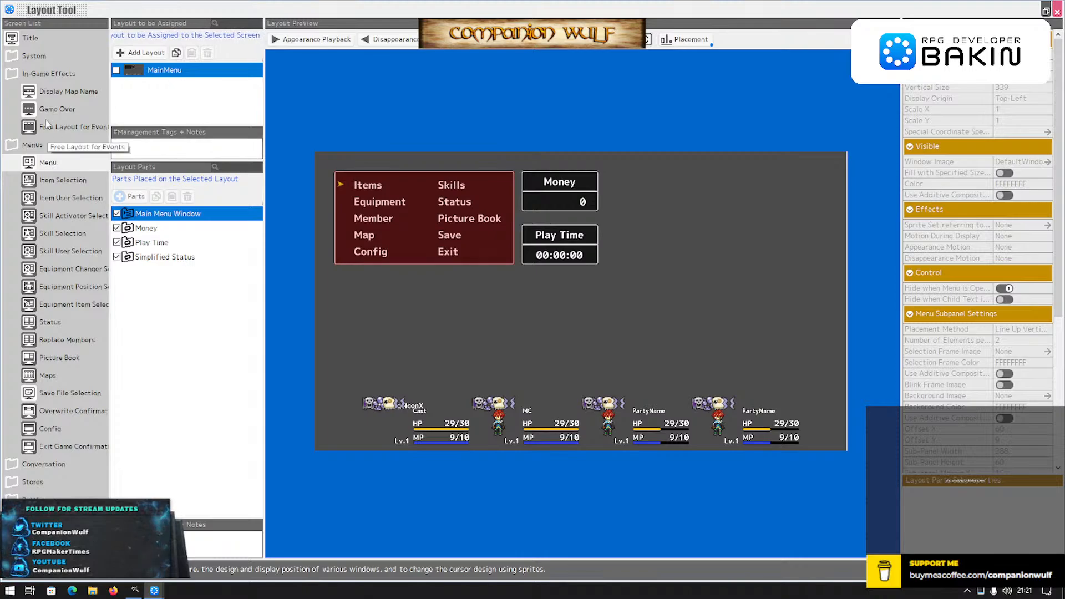
left_click(51, 430)
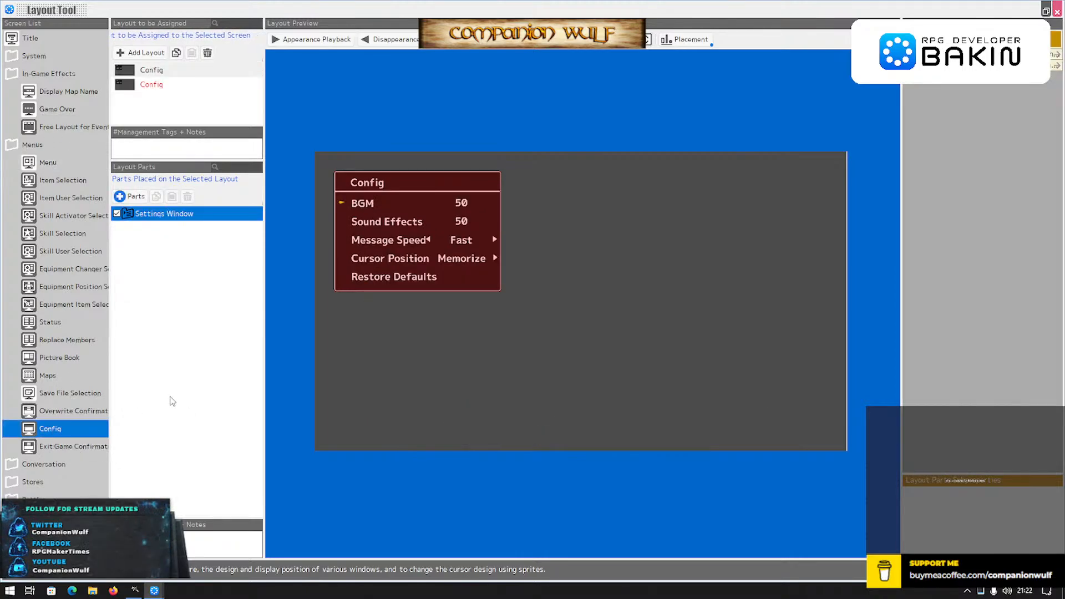
double_click(151, 69)
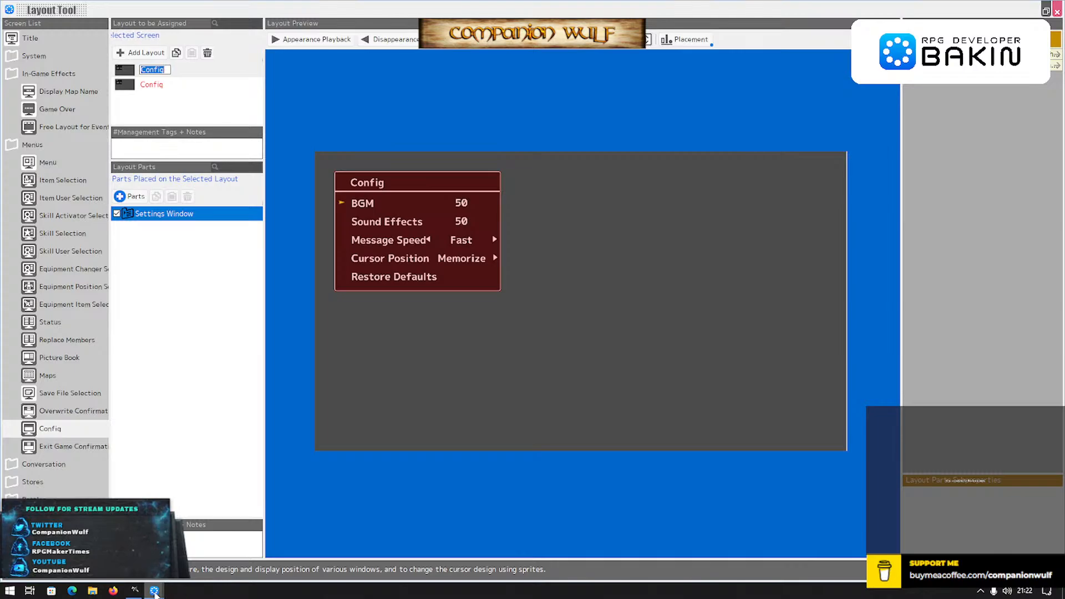
left_click(204, 546)
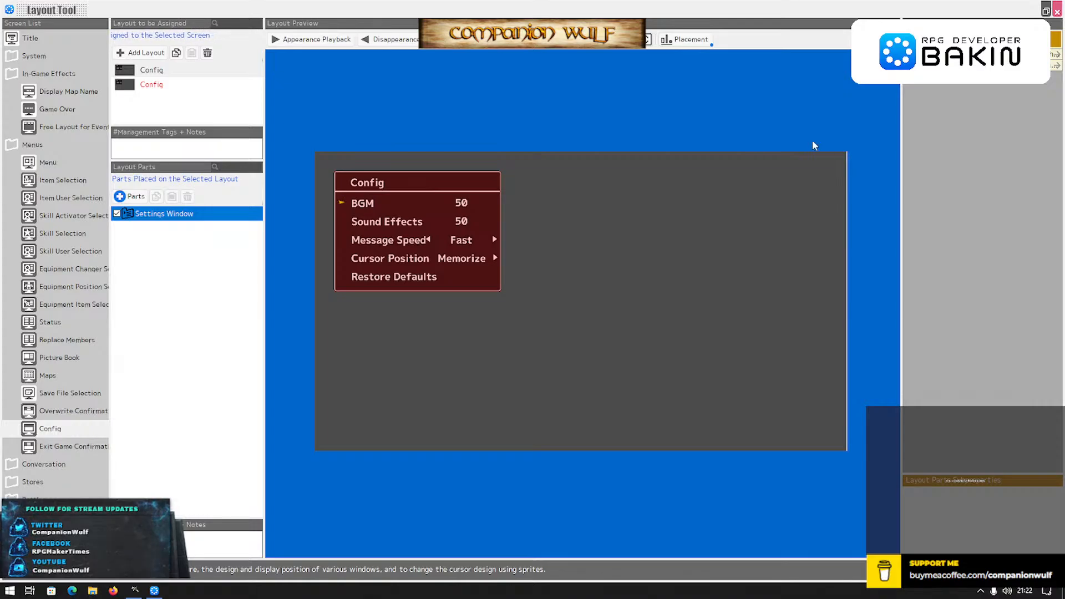
left_click(556, 17)
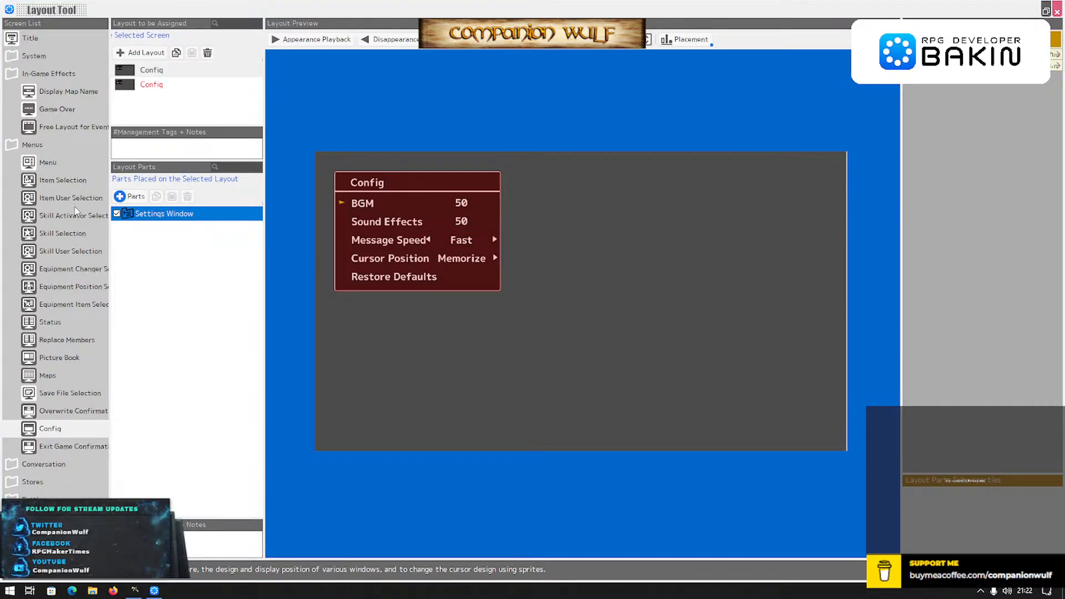
Expand the first Config layout's Settings Window and its BGM part, and examine the BGM and Break Line properties.
left_click(154, 75)
left_click(128, 215)
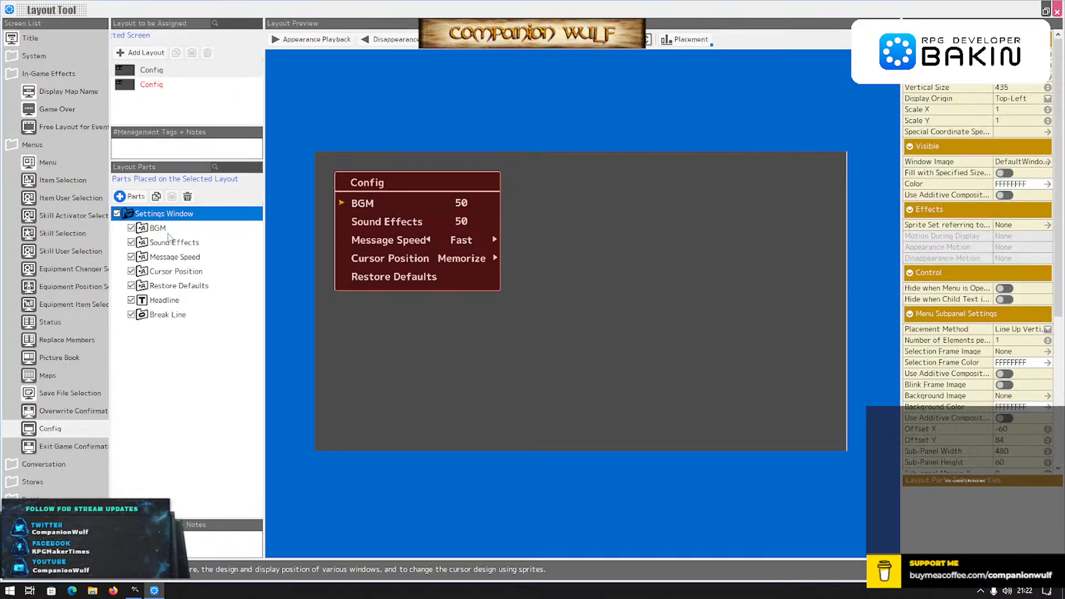
left_click(159, 228)
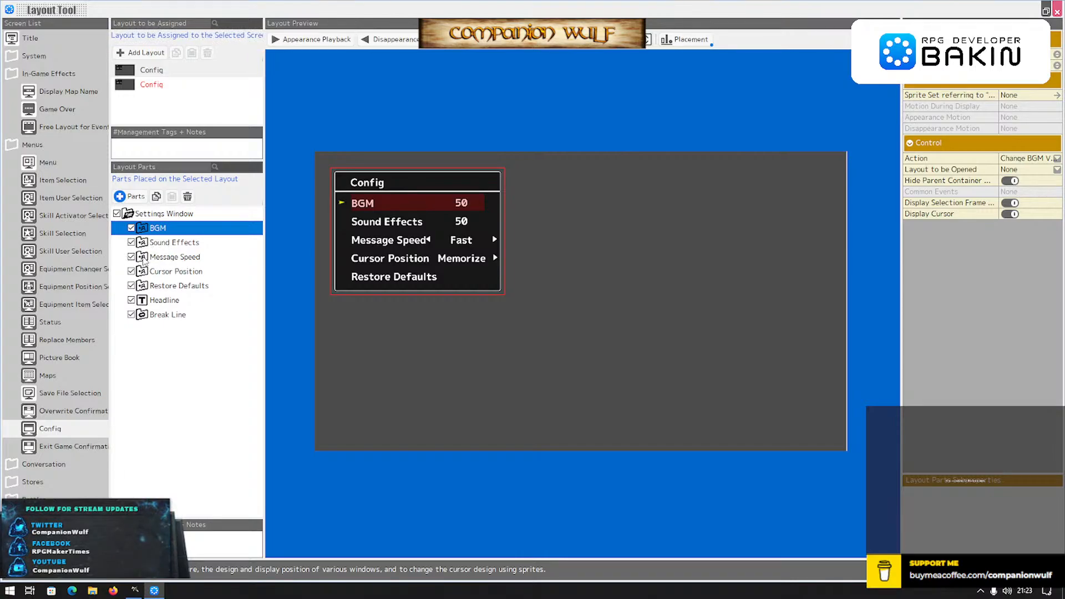
left_click(167, 315)
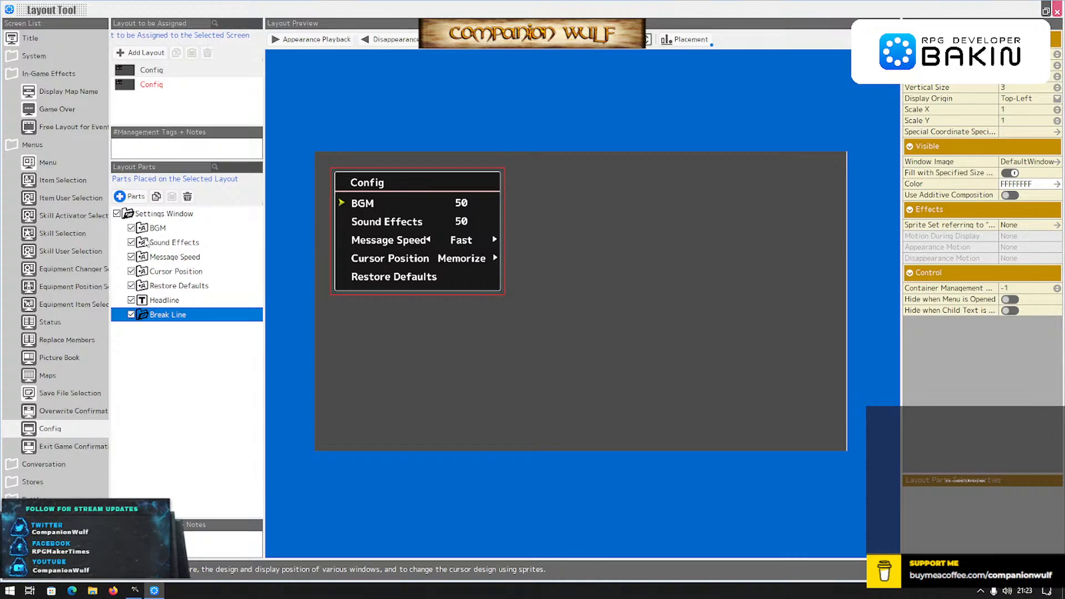
left_click(146, 230)
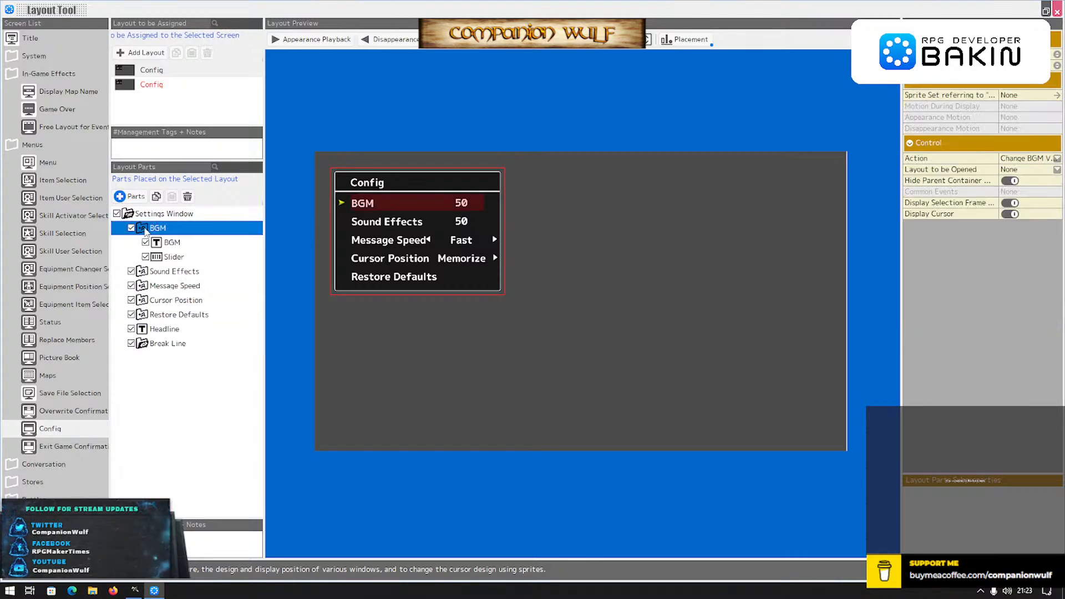
Compare the Settings Window and BGM part properties, widen the BGM value column, and review the options available for its Action.
left_click(152, 216)
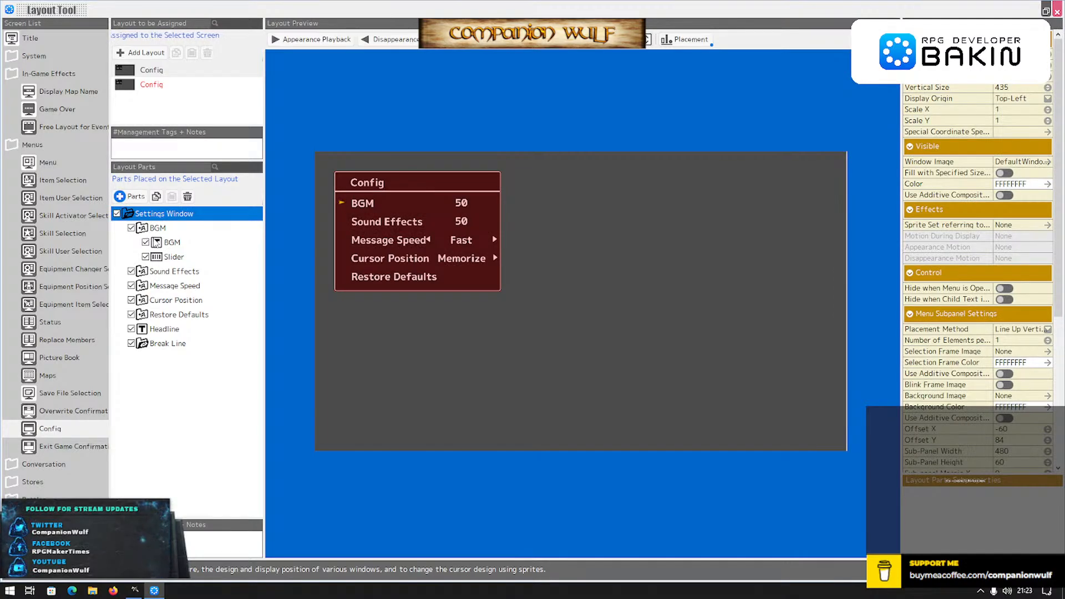
left_click(154, 230)
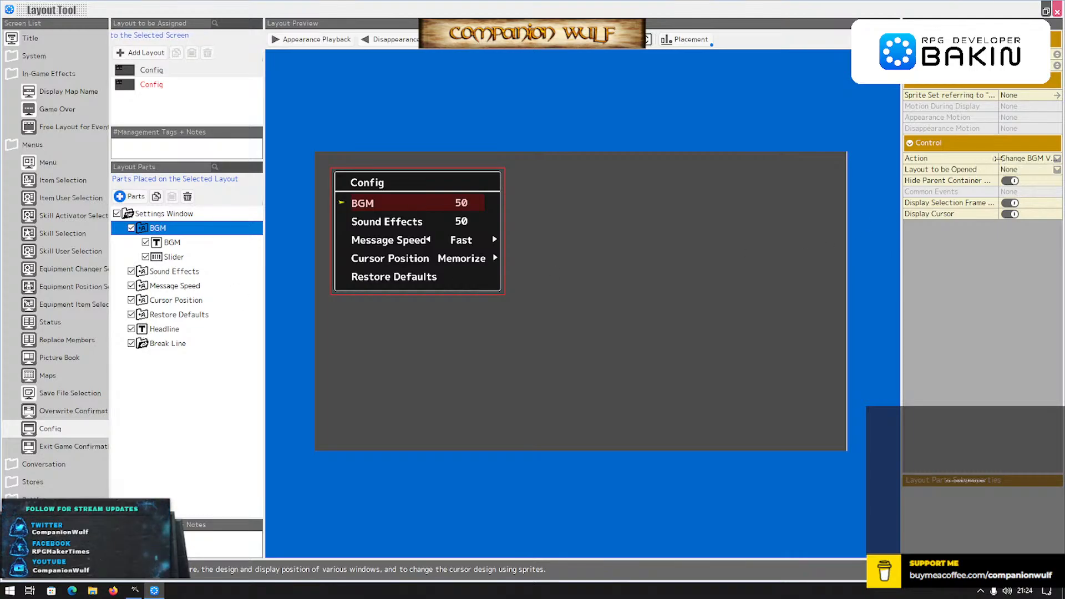
left_click_drag(996, 158, 936, 160)
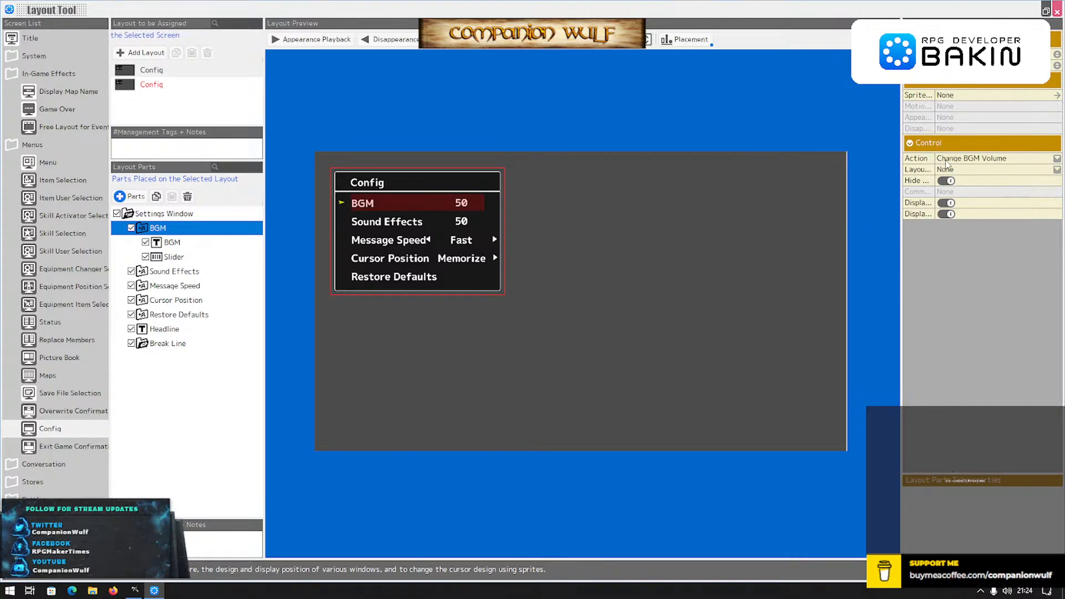
left_click(1022, 160)
left_click(1022, 161)
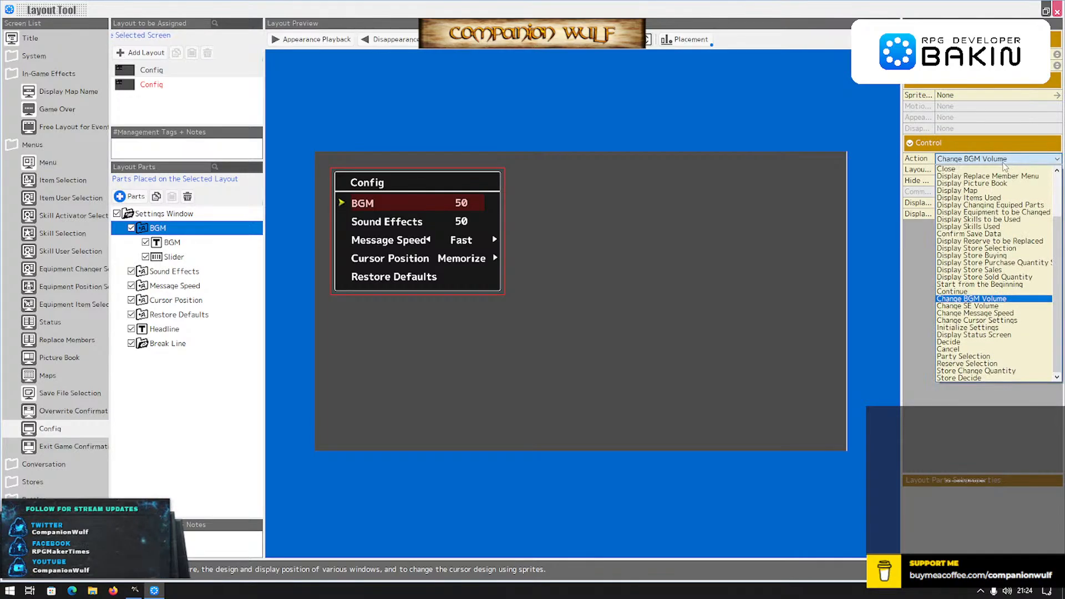
scroll(981, 210, "up", 3)
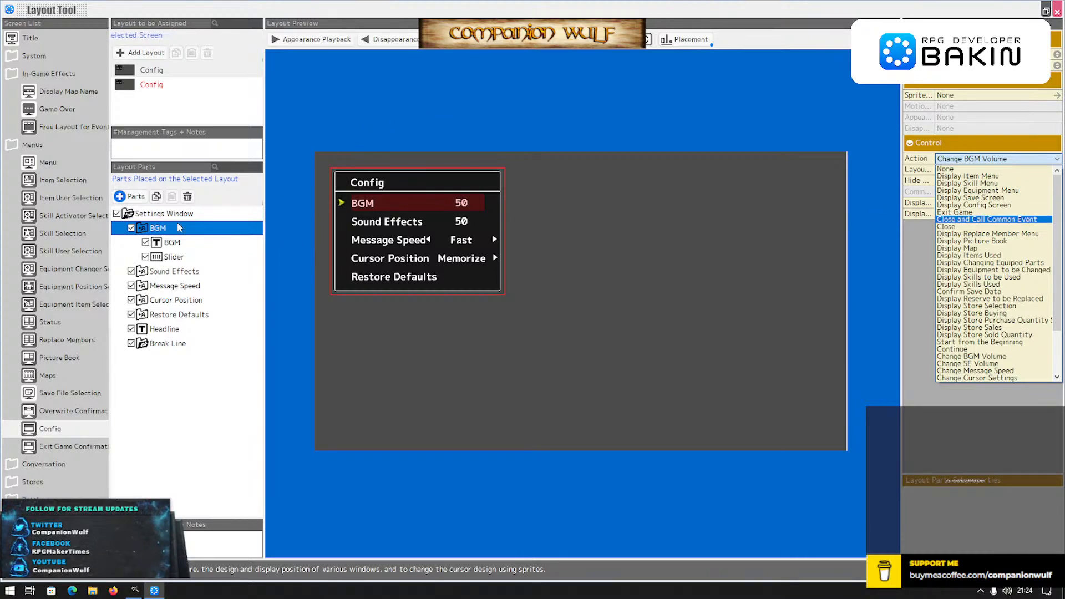
Examine the Menu screen's layout and the Profile and attention layouts of the Free Layout for Events screen.
left_click(53, 166)
left_click(50, 164)
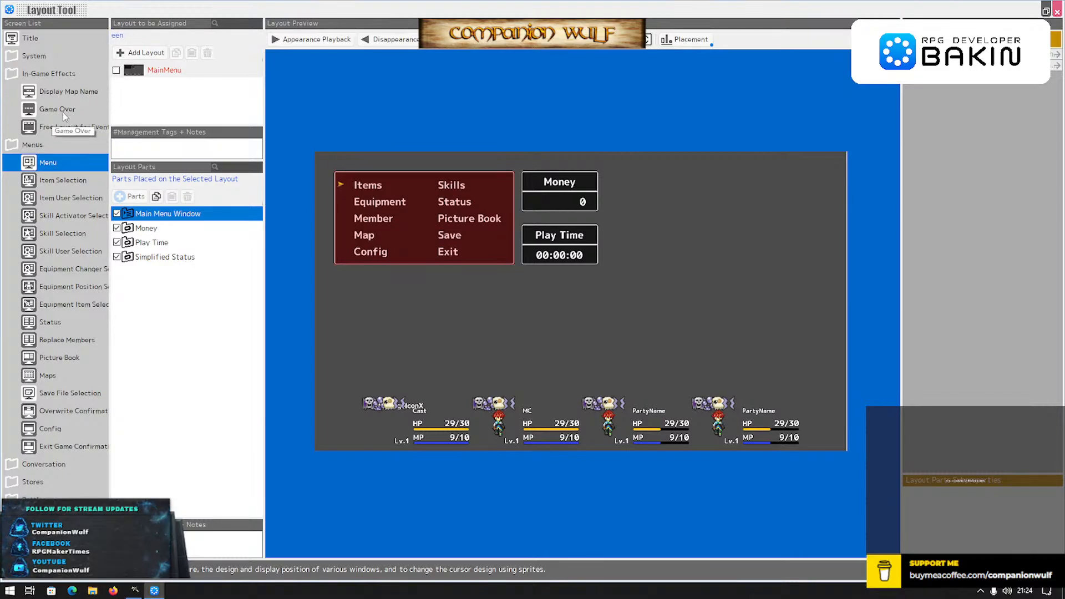
left_click(50, 133)
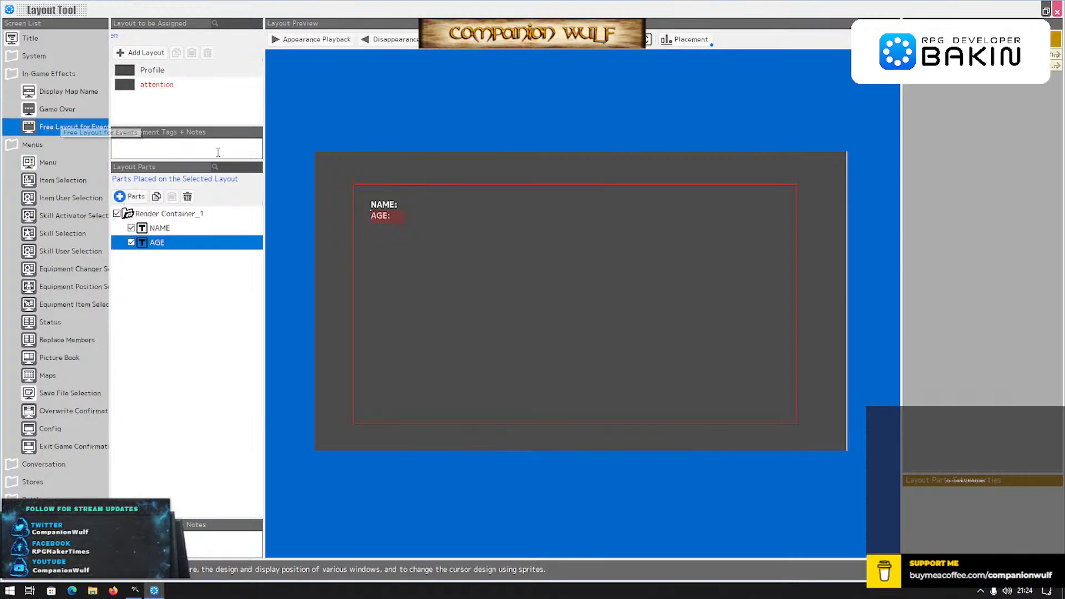
left_click(156, 71)
left_click(156, 90)
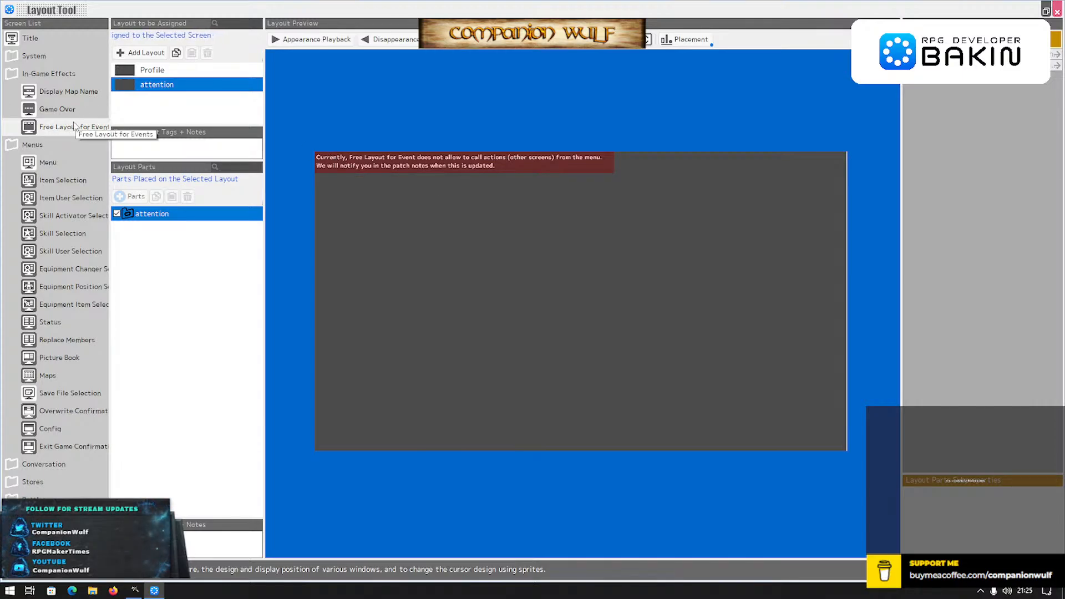
Expand the System group and look through the Display Map Name, Title, Maps, Config and Exit Game Confirmation screen layouts.
left_click(61, 91)
left_click(57, 56)
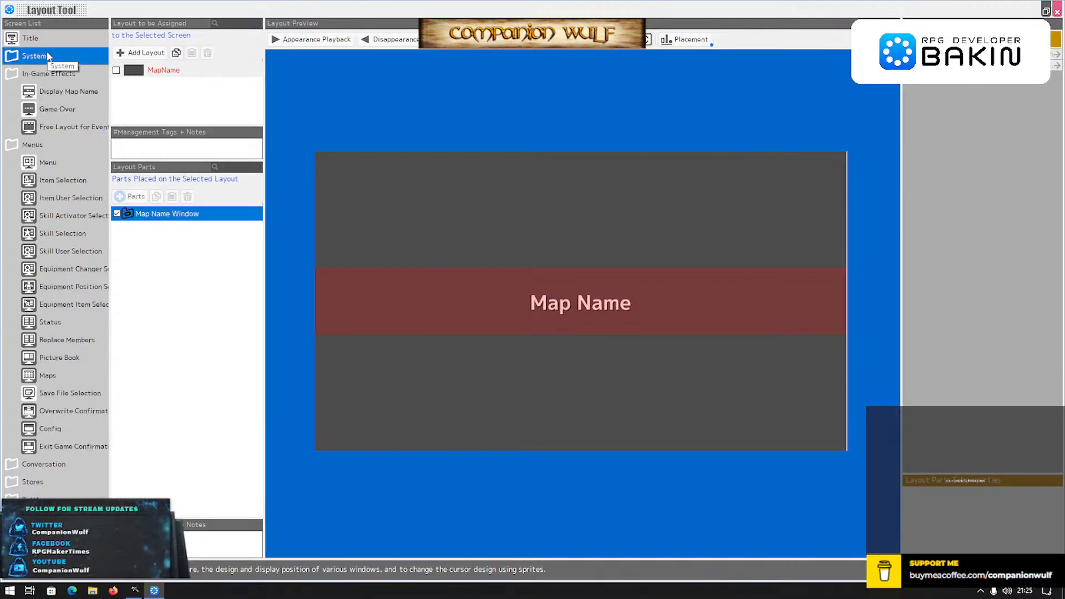
left_click(9, 56)
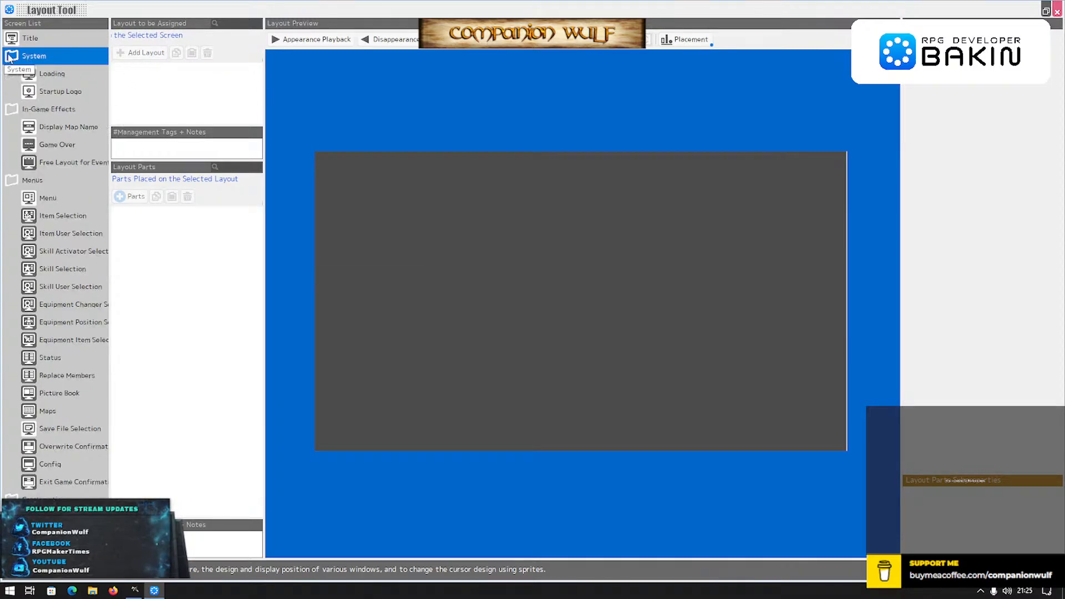
left_click(67, 79)
left_click(22, 38)
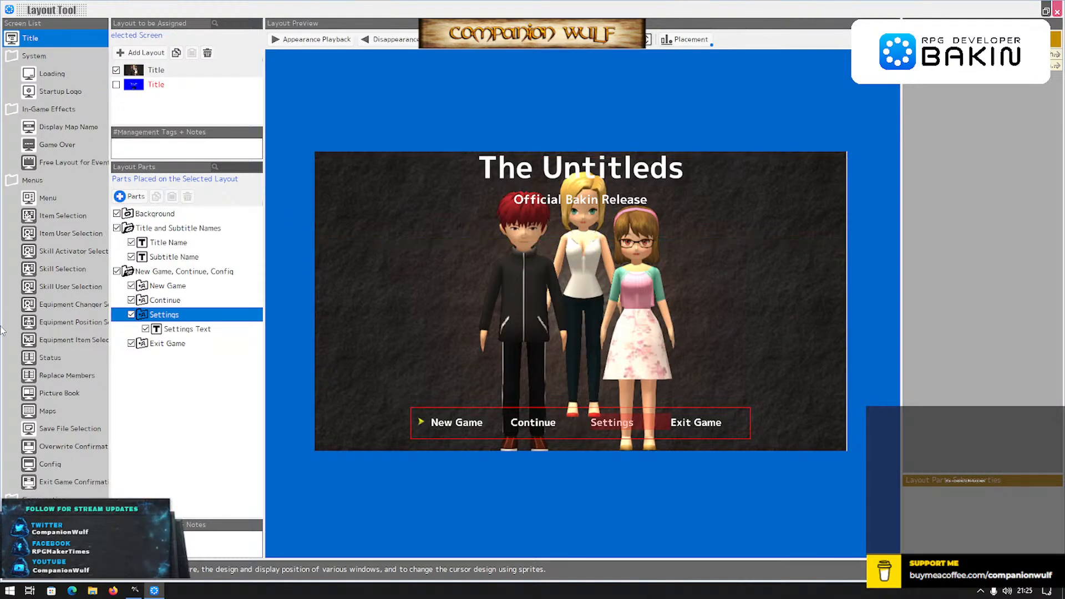
left_click(46, 413)
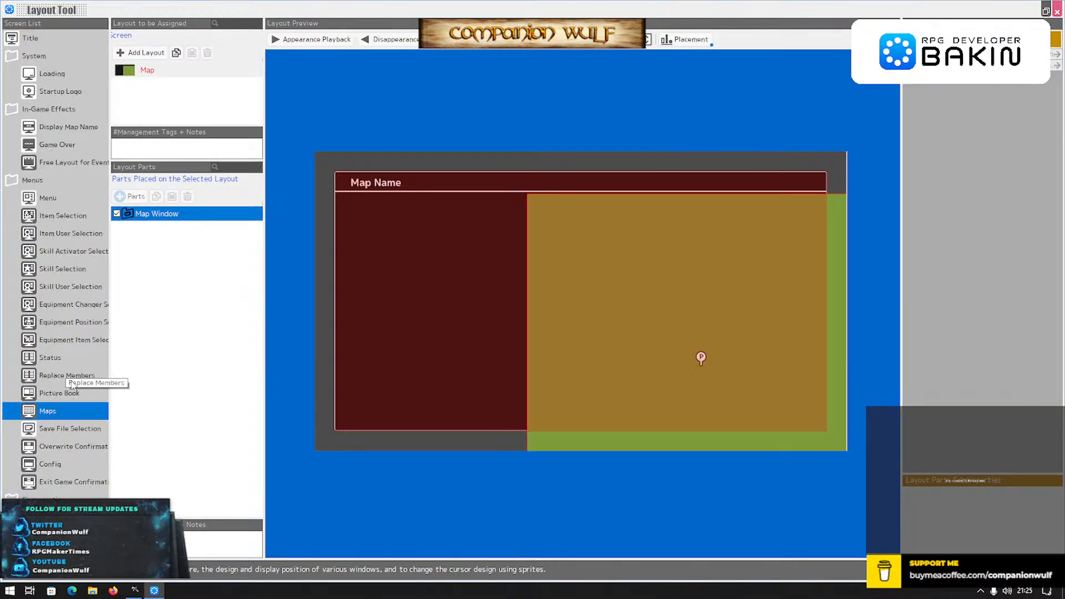
left_click(46, 465)
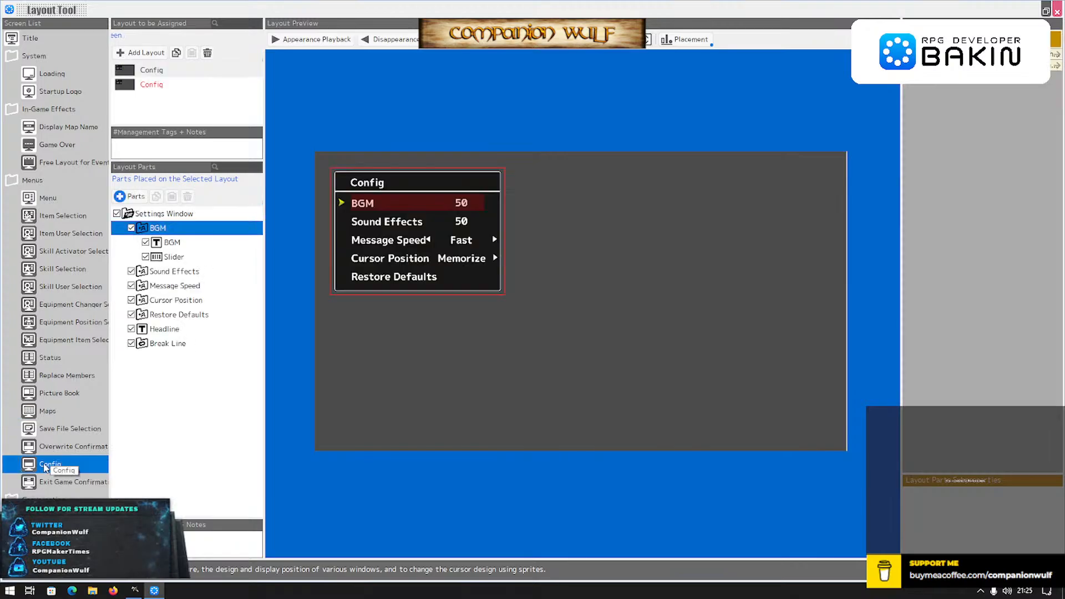
key("Down")
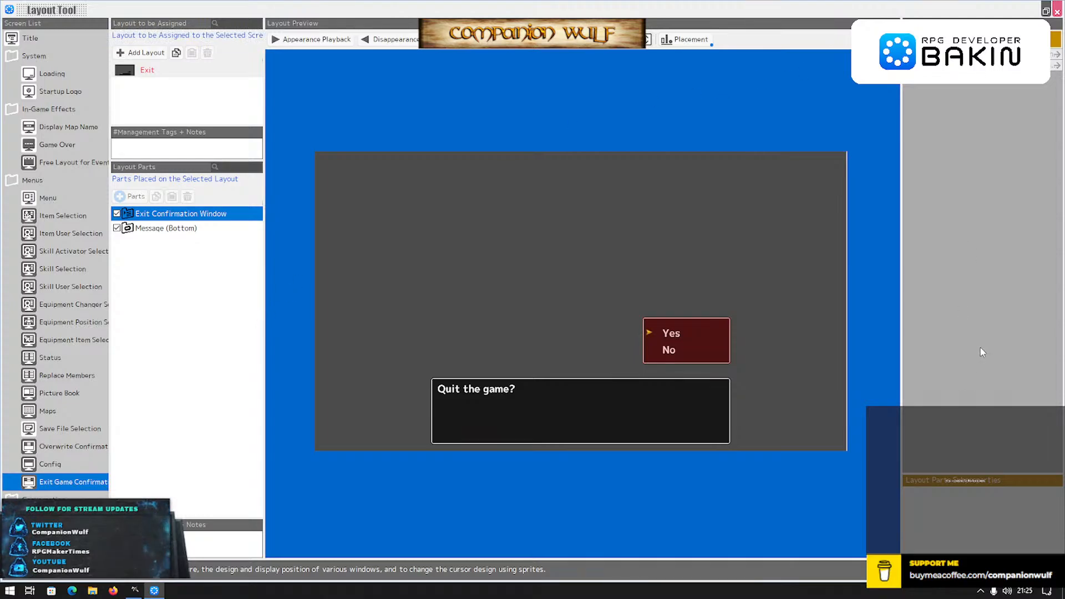
Exit the Layout Tool without saving its changes and show the project's common events in the Map Editor.
left_click(1022, 569)
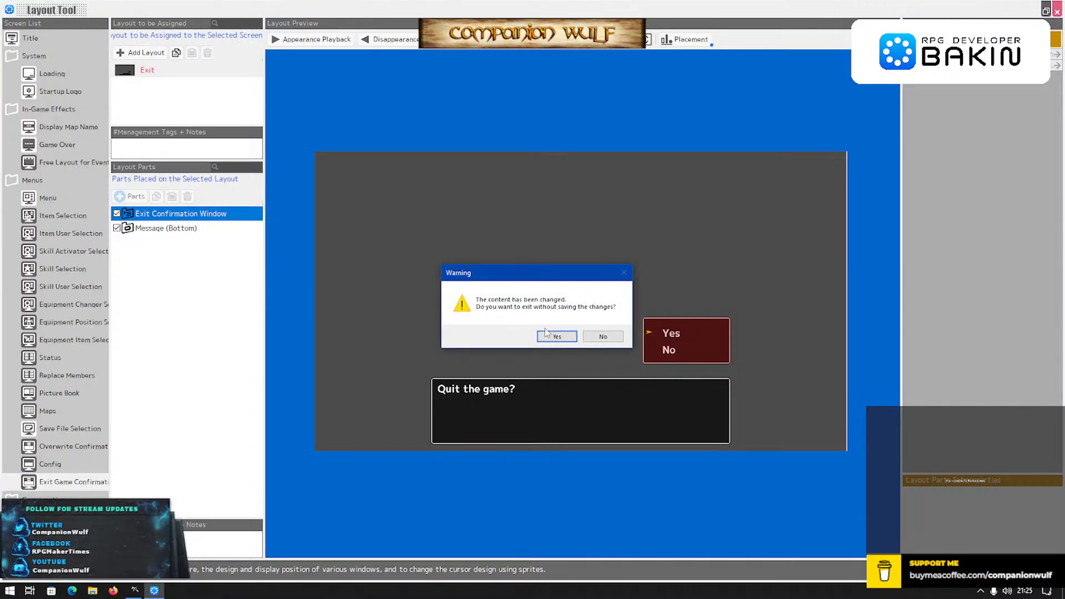
left_click(556, 336)
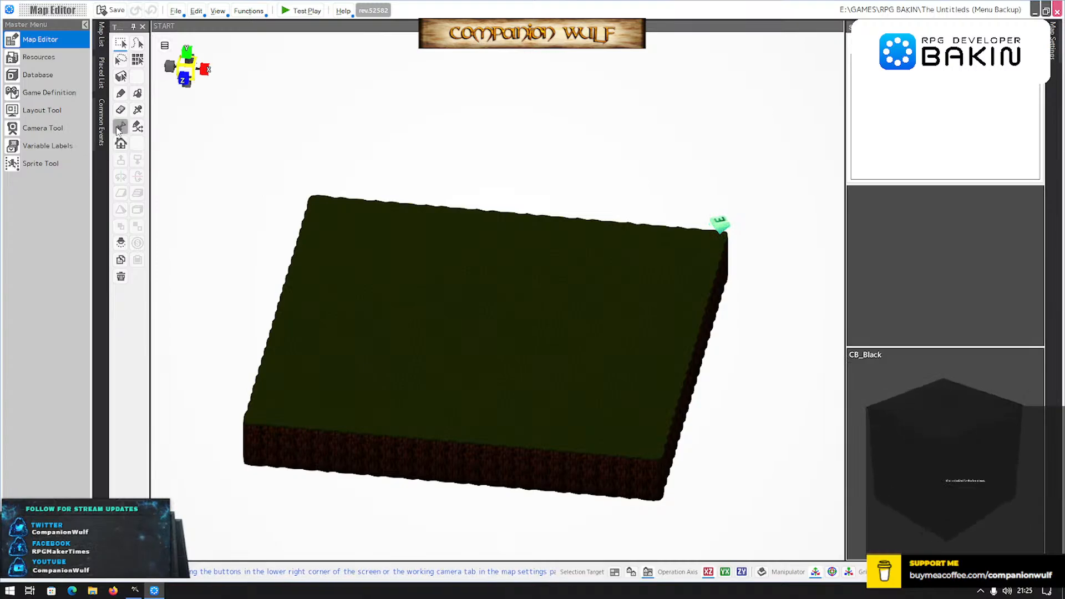
left_click(102, 111)
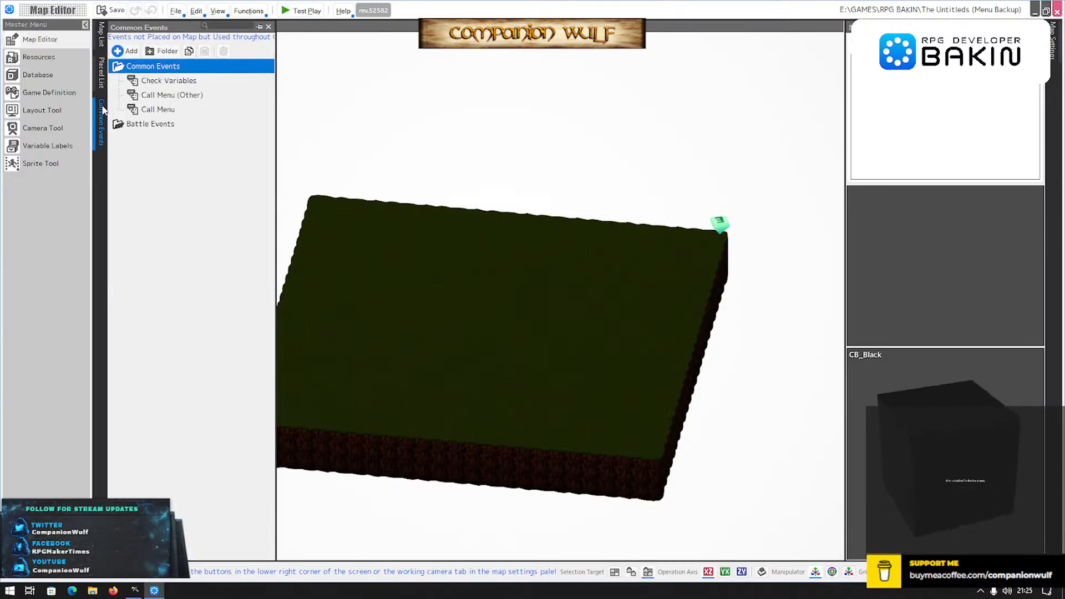
left_click(148, 110)
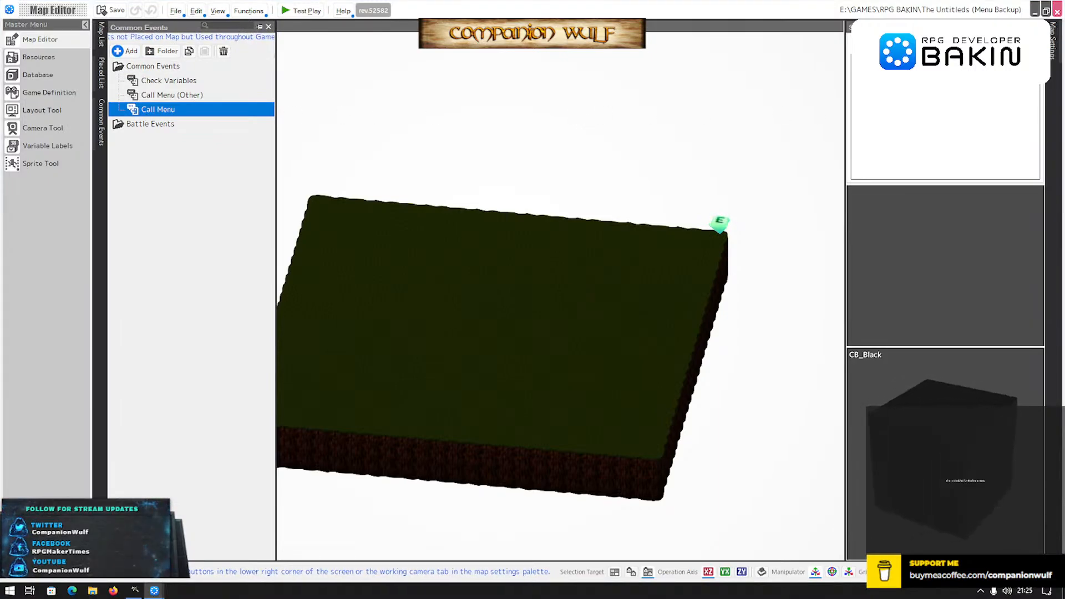
left_click(153, 66)
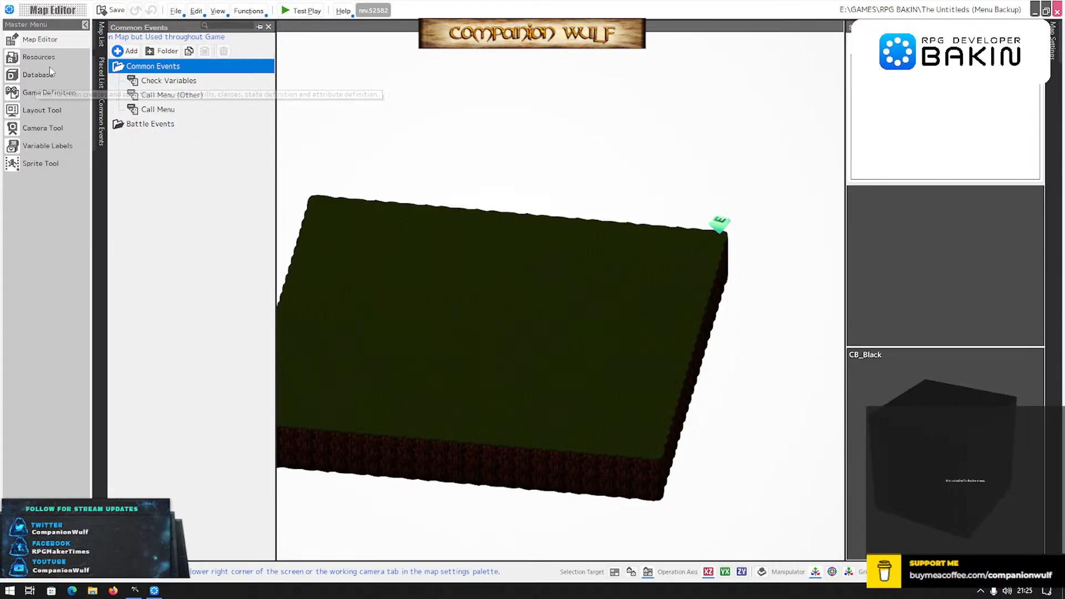
Return The Untitleds (Menu Backup) project to the Top Menu without saving.
left_click(174, 13)
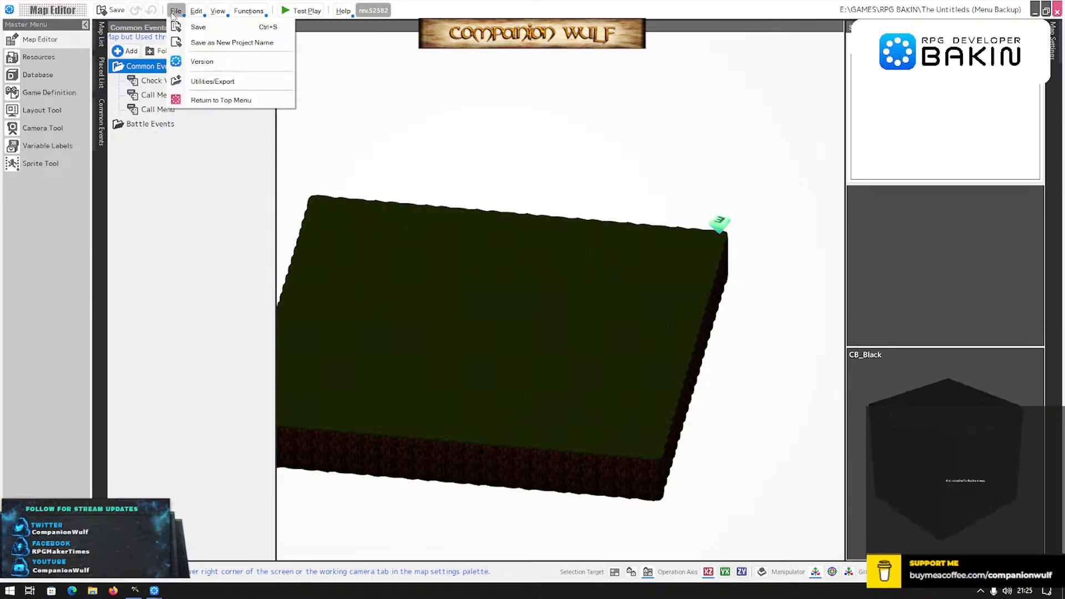
left_click(222, 100)
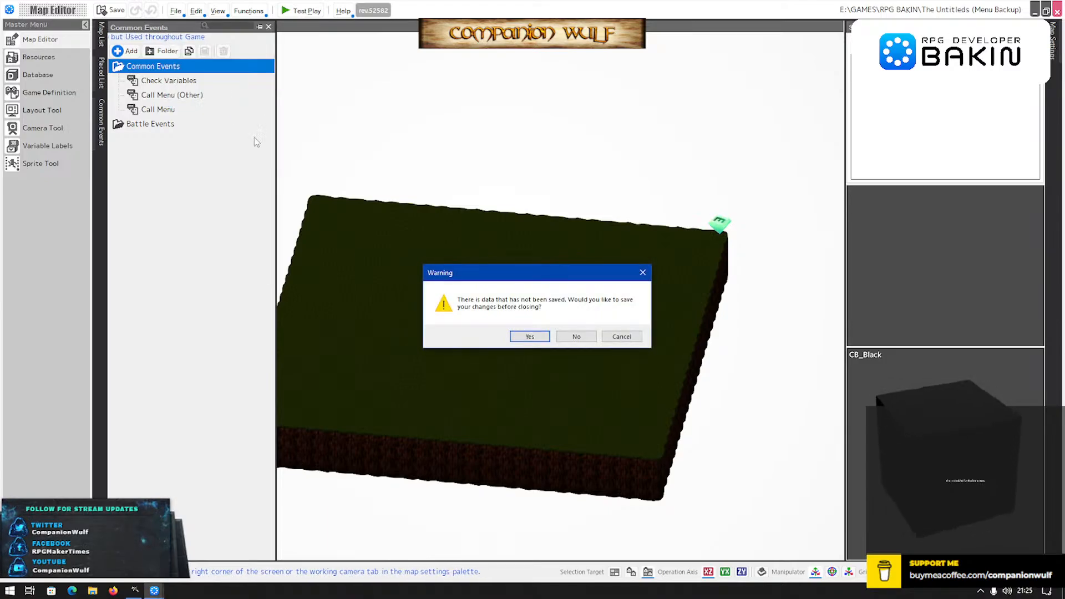
left_click(589, 338)
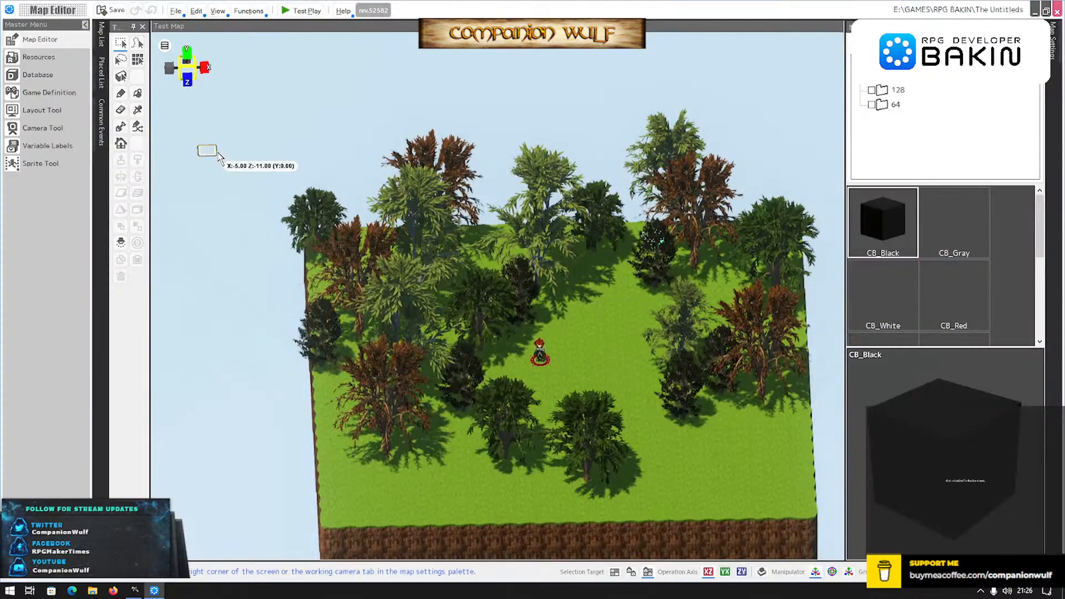
Open the Call Menu common event in The Untitleds project, check its sheet list, and cancel out of the Event Editor.
left_click(101, 120)
left_click(150, 111)
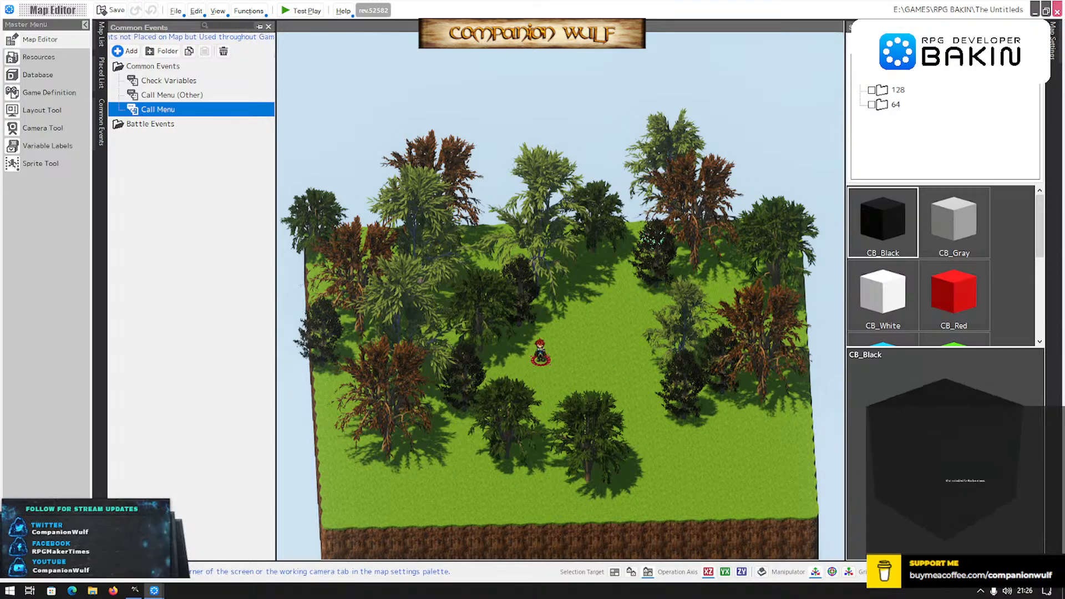
double_click(157, 110)
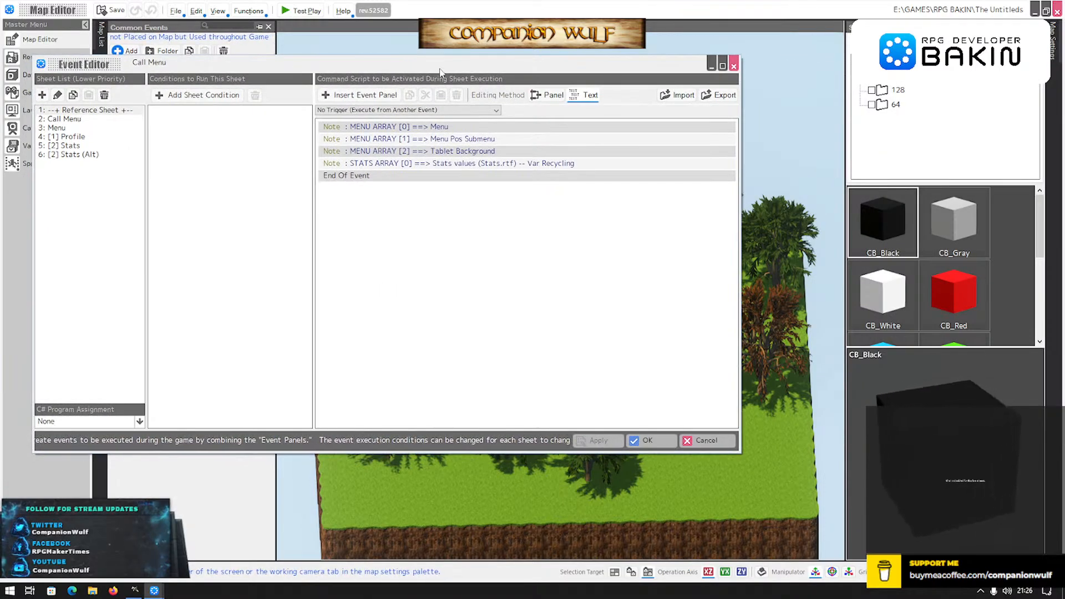
left_click_drag(437, 61, 506, 60)
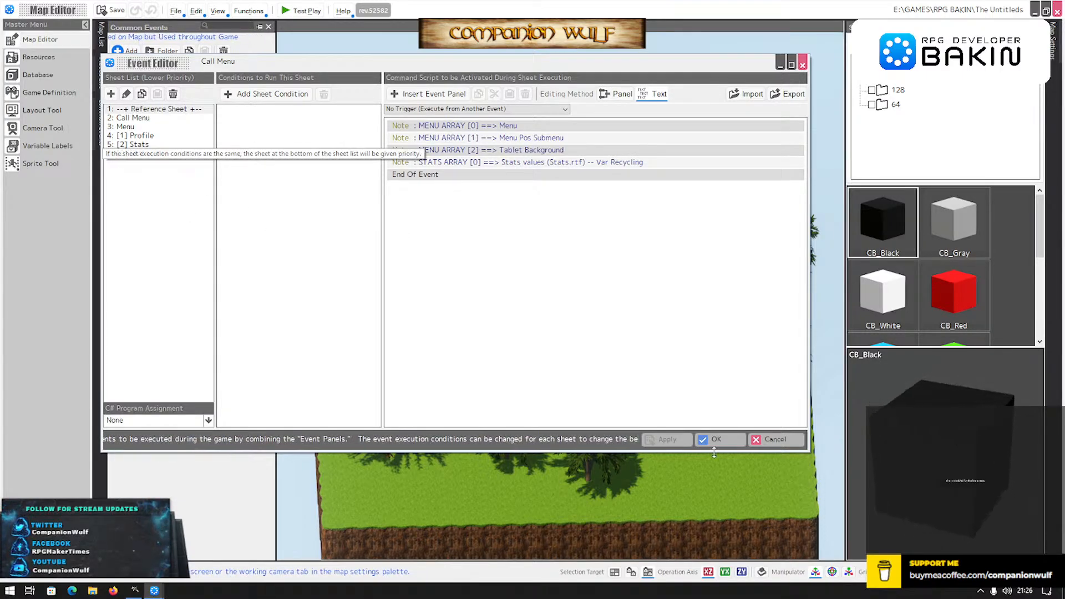
left_click(771, 440)
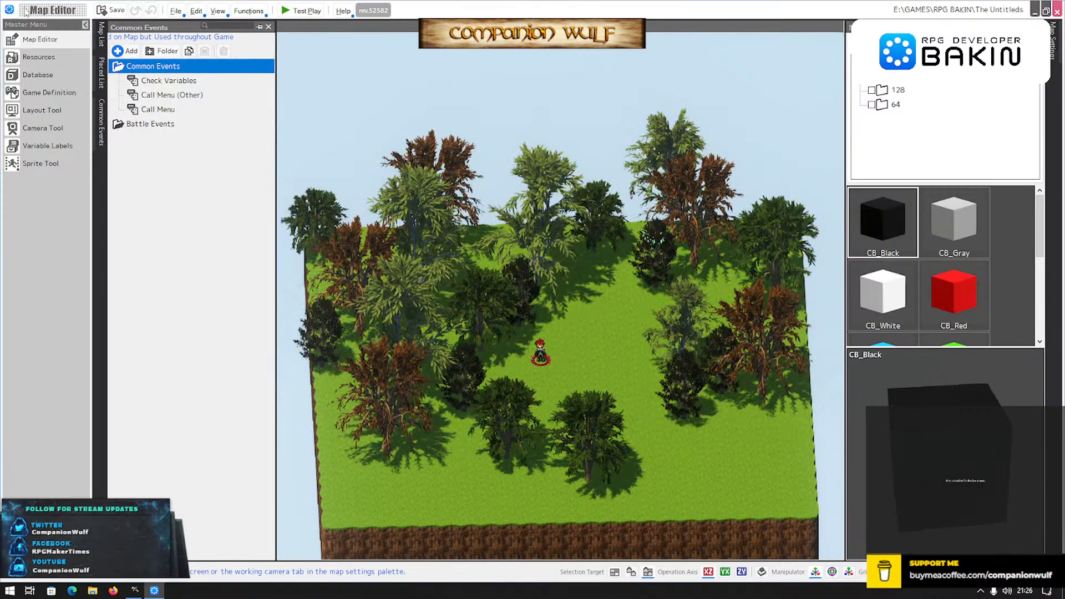
Close The Untitleds project and go back to the Top Menu, discarding unsaved data.
left_click(176, 11)
left_click(194, 100)
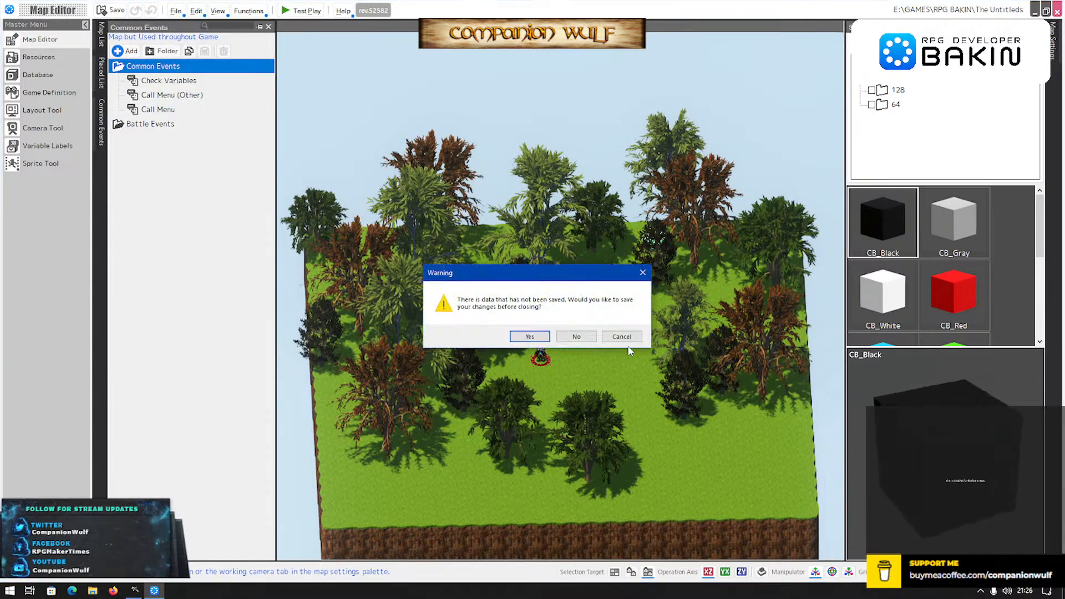
left_click(576, 338)
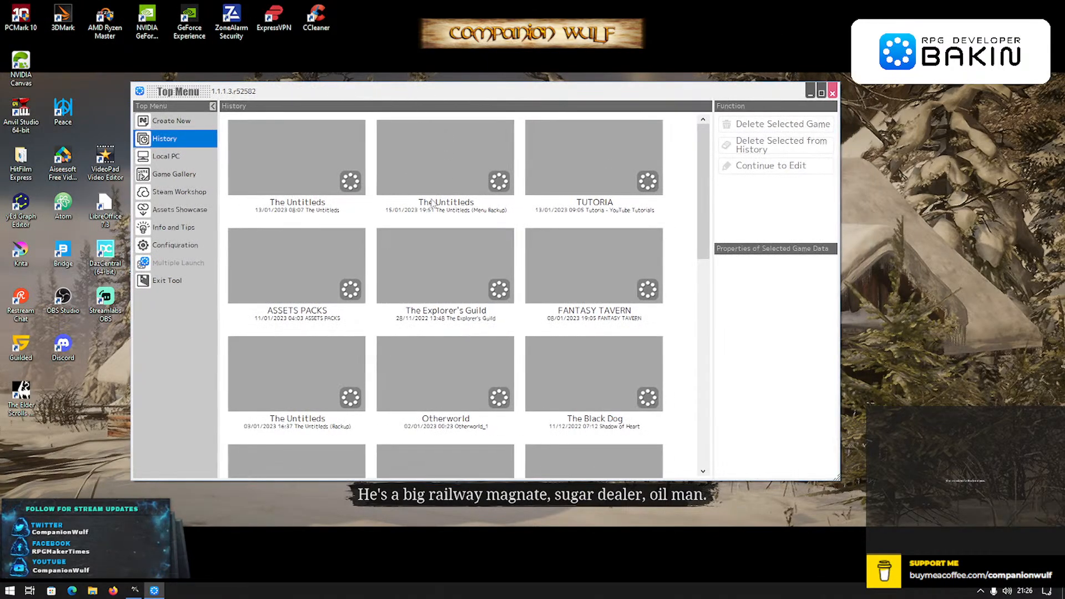
Compare the versions of The Untitleds in the project history and open The Untitleds (Menu Backup) for editing.
left_click(465, 181)
left_click(299, 174)
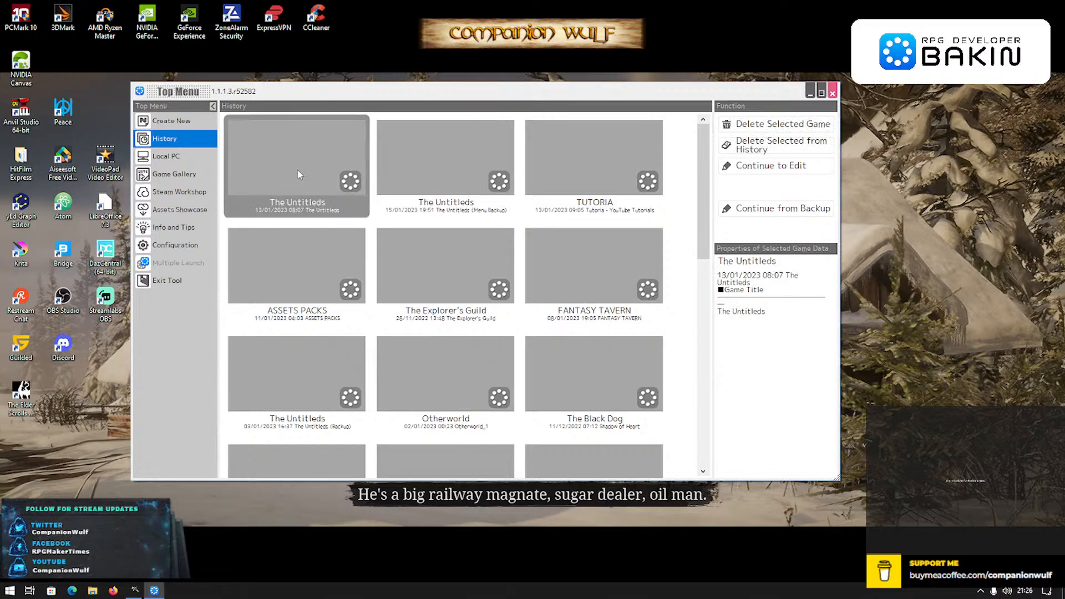
left_click(454, 175)
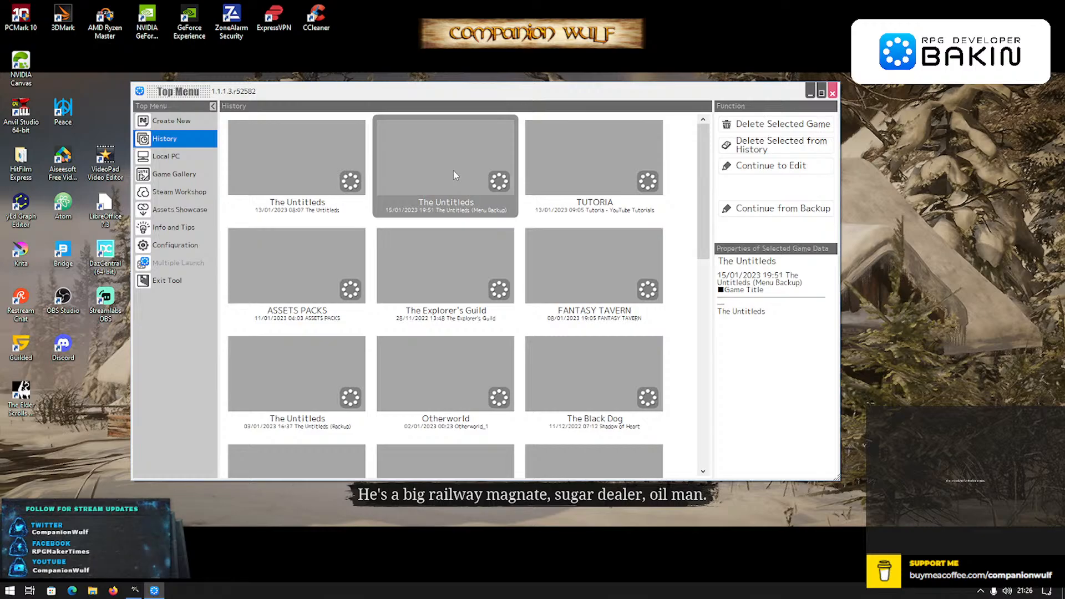
left_click(299, 165)
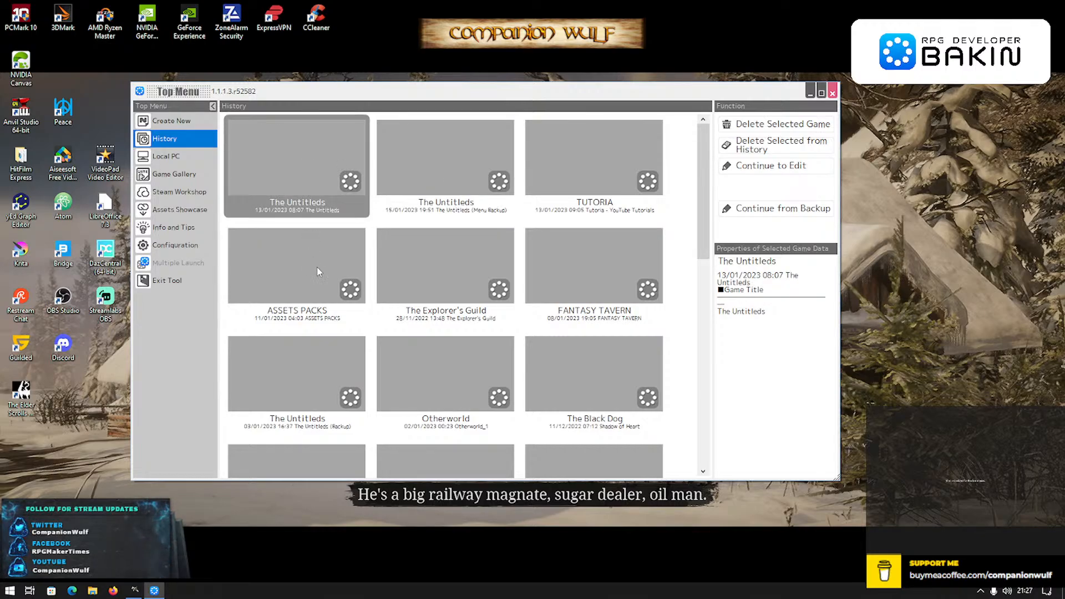
left_click(296, 386)
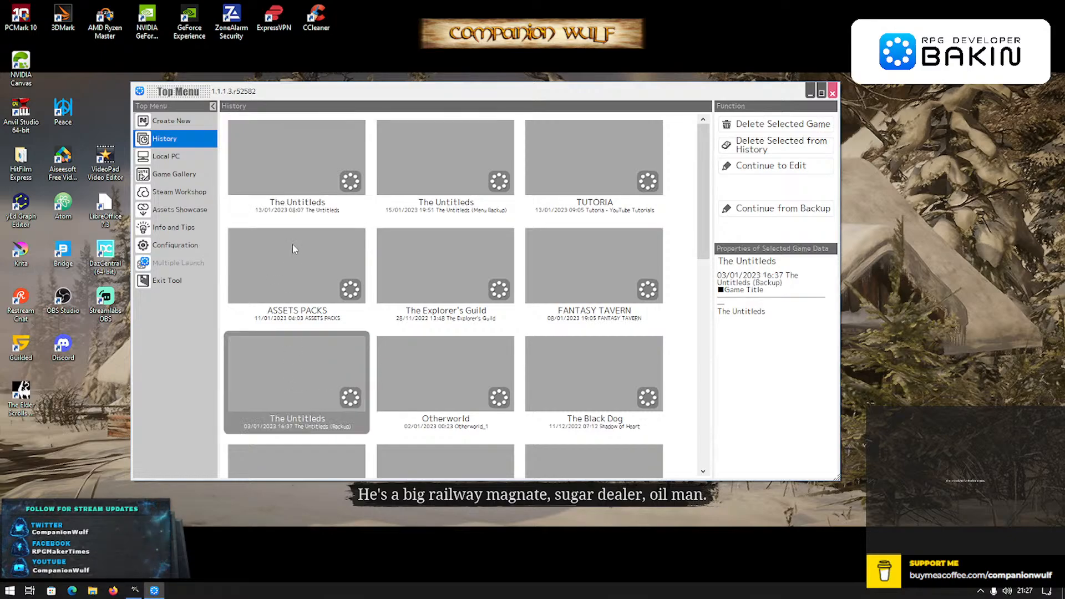
left_click(455, 166)
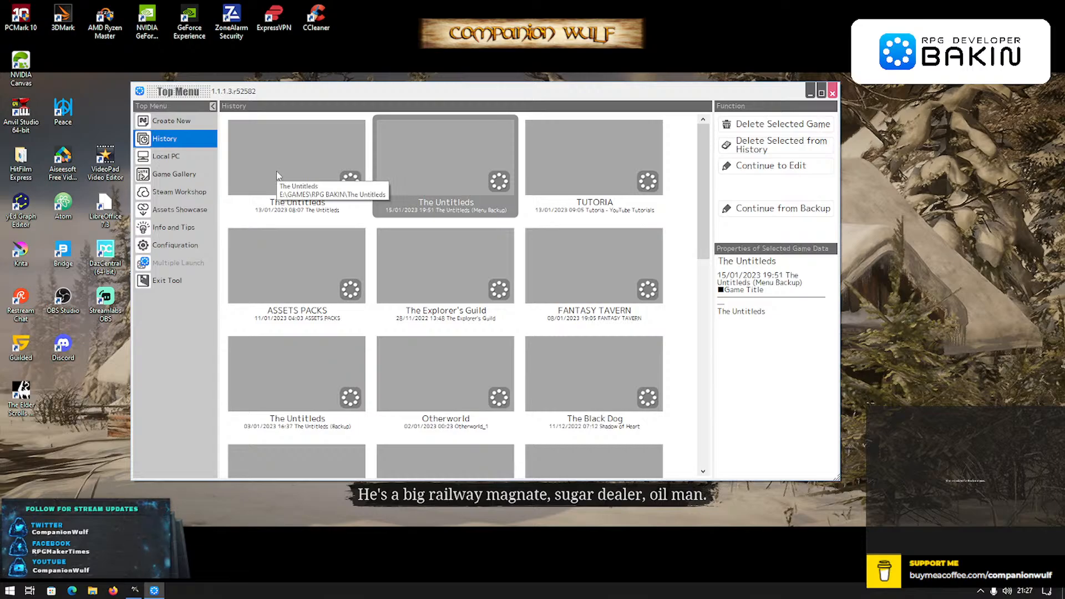
double_click(441, 171)
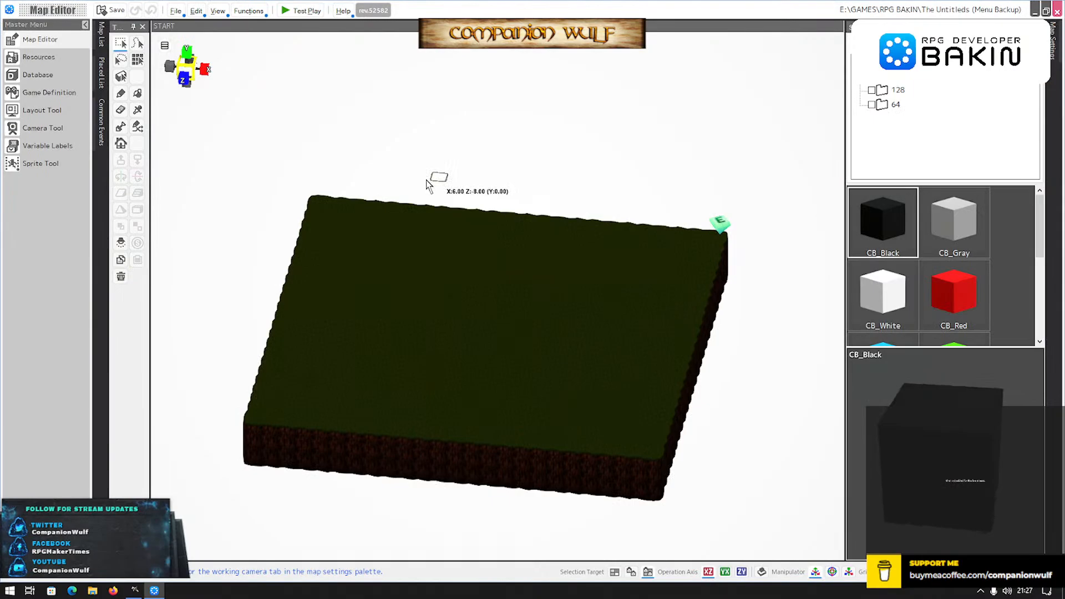
Open the Call Menu common event of the Menu Backup project in the Event Editor.
left_click(100, 130)
left_click(136, 110)
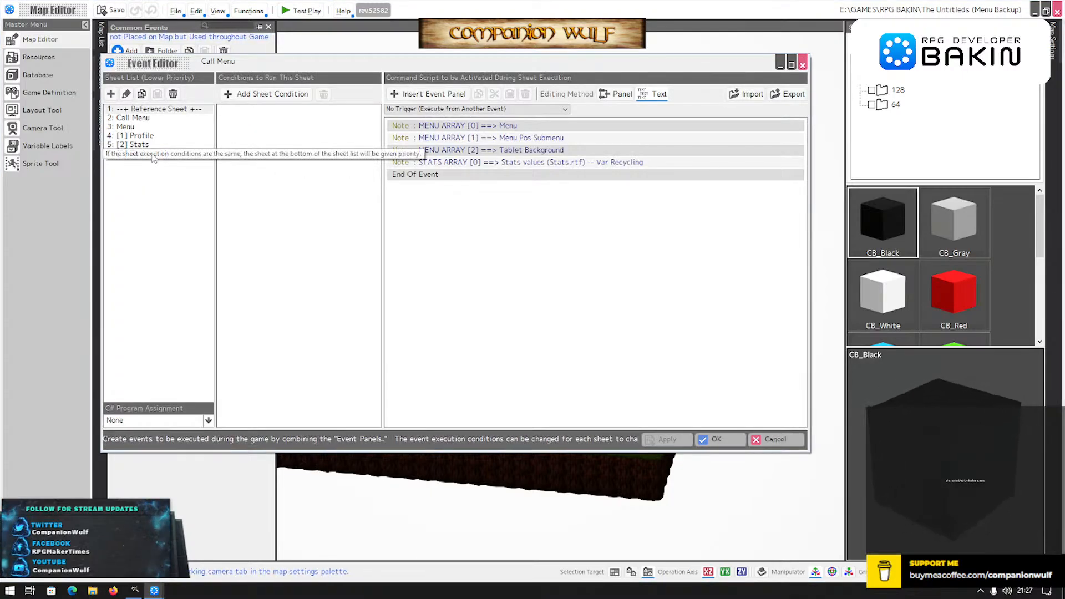
Compare the conditions and commands of the [2] Stats and [2] Stats (Alt) sheets.
left_click(154, 155)
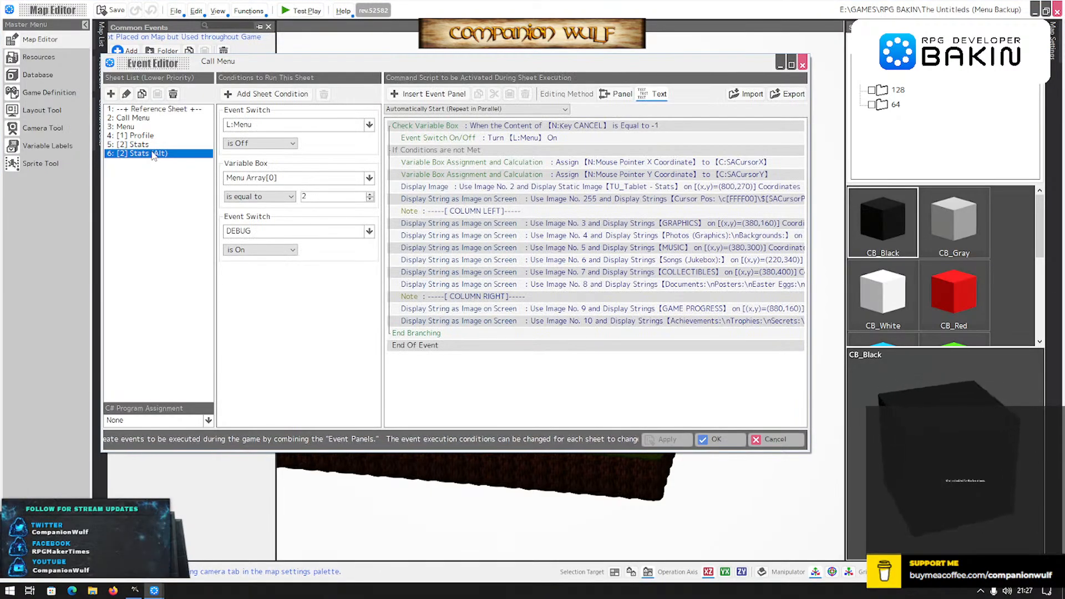
left_click(140, 145)
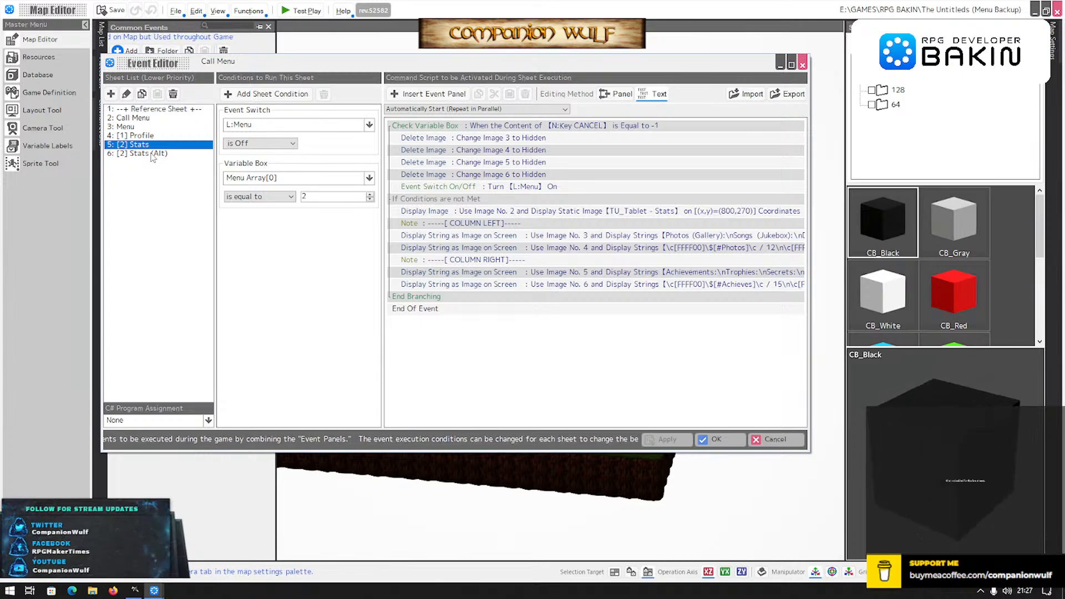
left_click(154, 155)
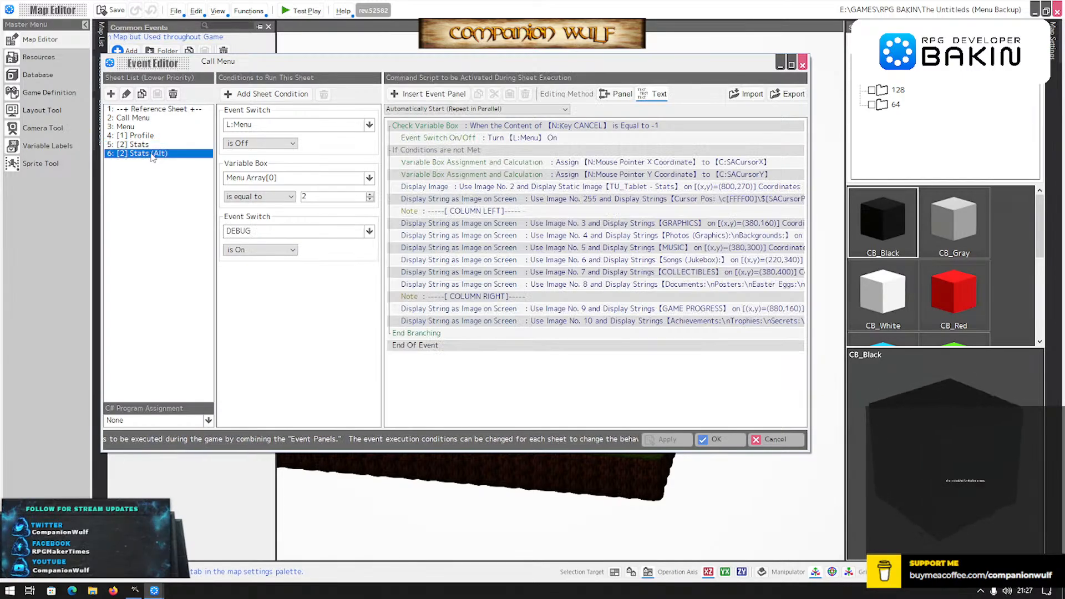
left_click(155, 153)
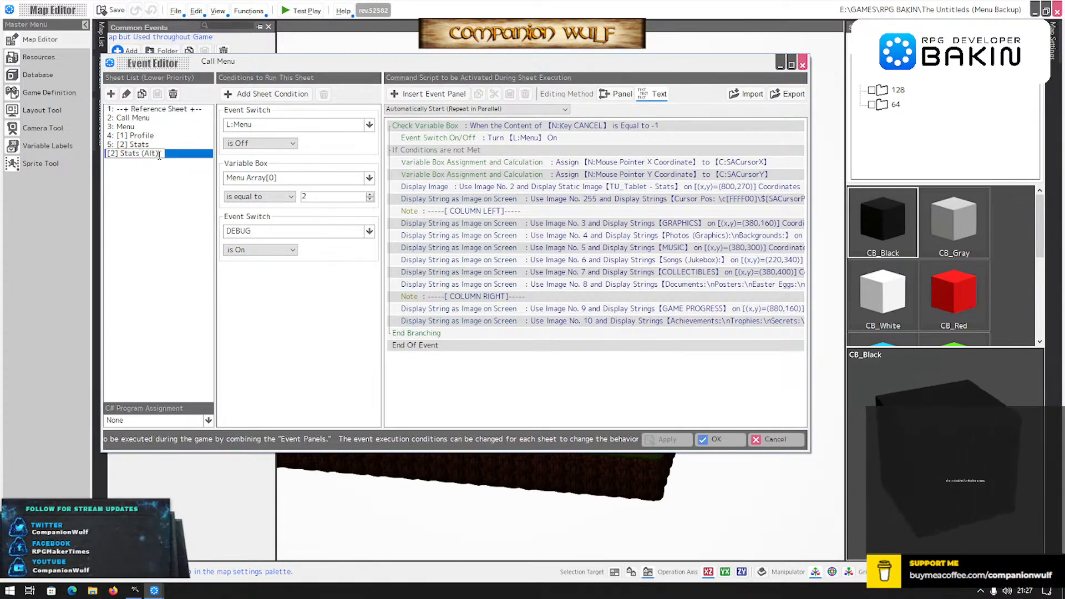
Rename the fifth sheet, [2] Stats, as [2] Stats (Alt).
left_click(143, 145)
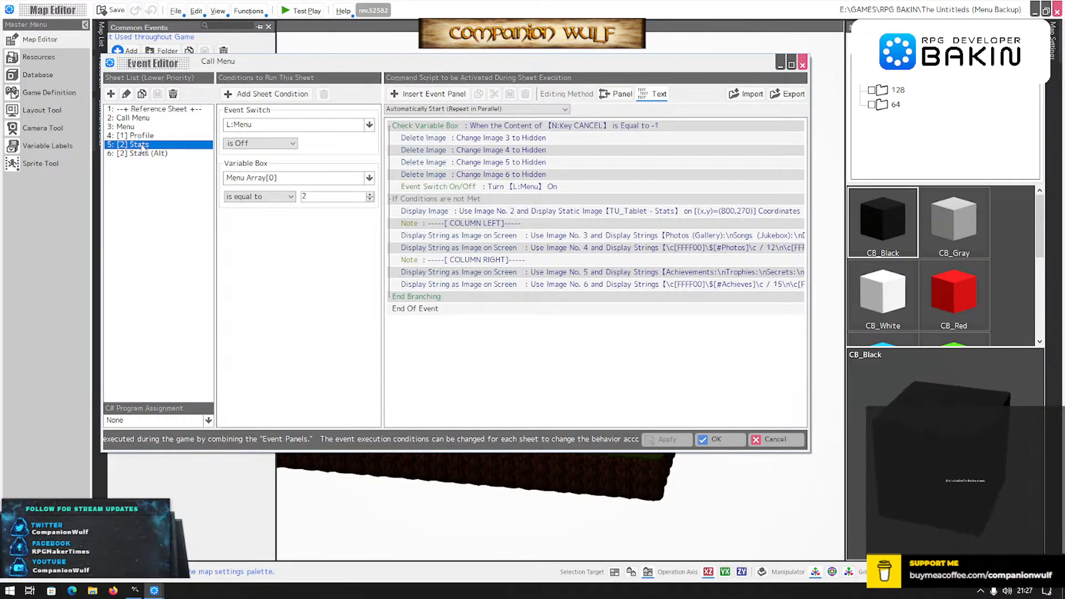
left_click(143, 145)
left_click(145, 144)
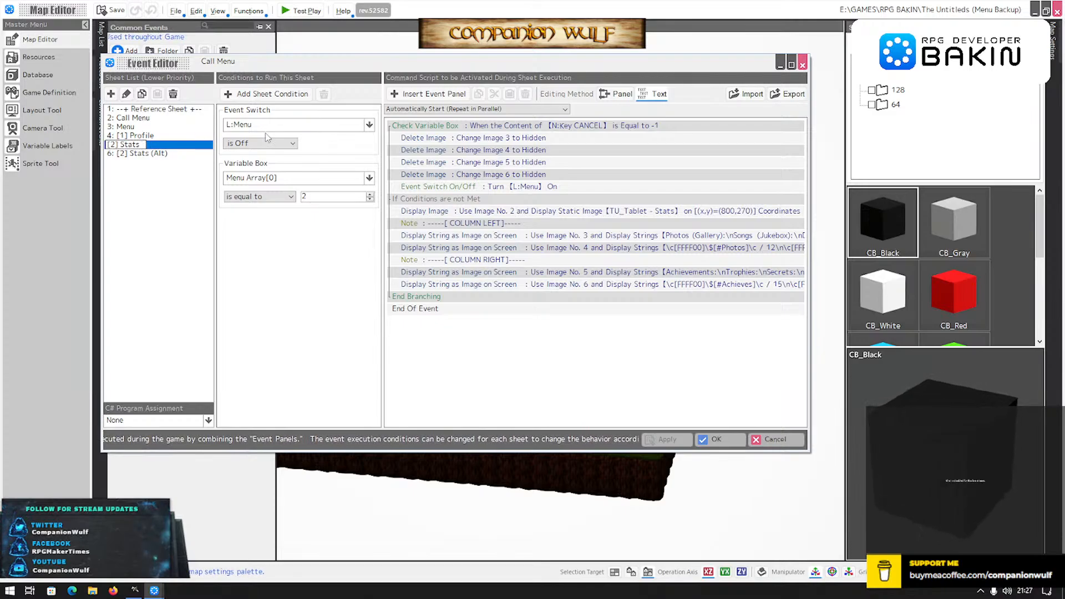
type("v")
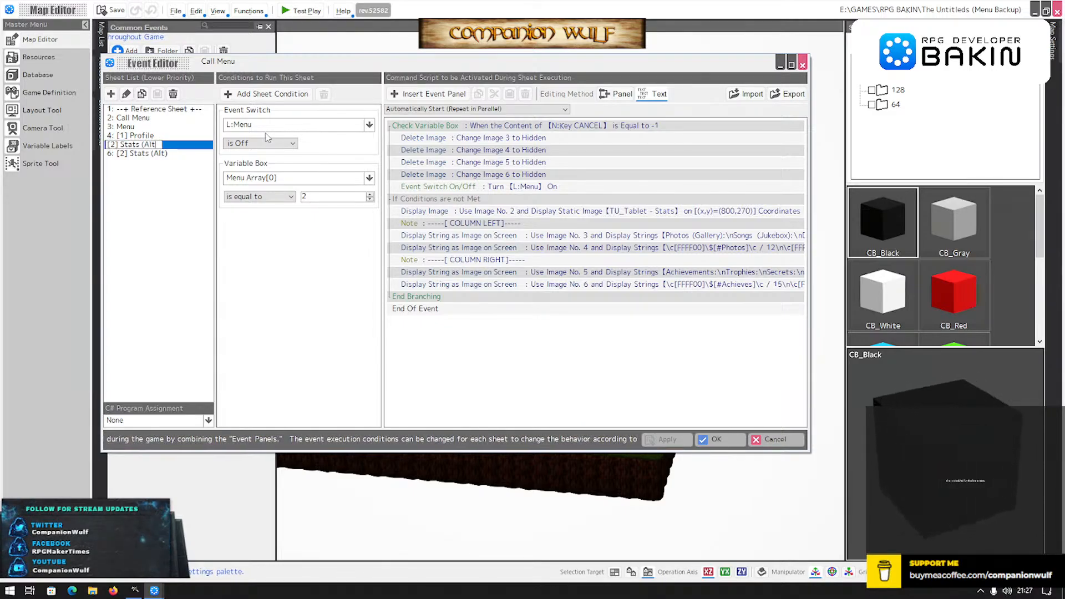
type("Alt)")
key("Return")
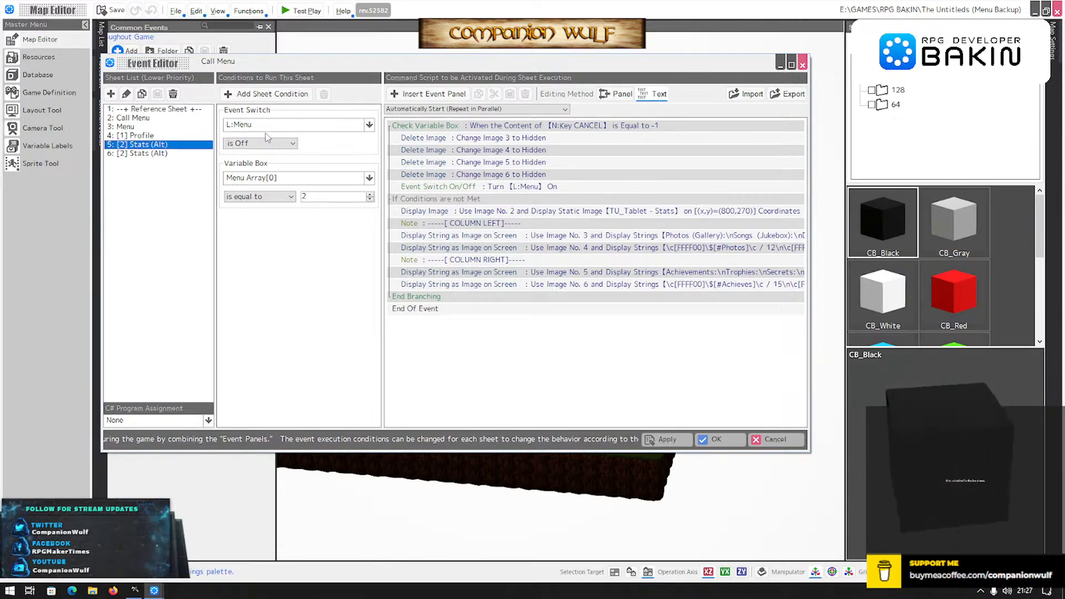
Rename the sixth sheet, the one with the DEBUG condition, as [2] Stats.
left_click(153, 154)
double_click(153, 155)
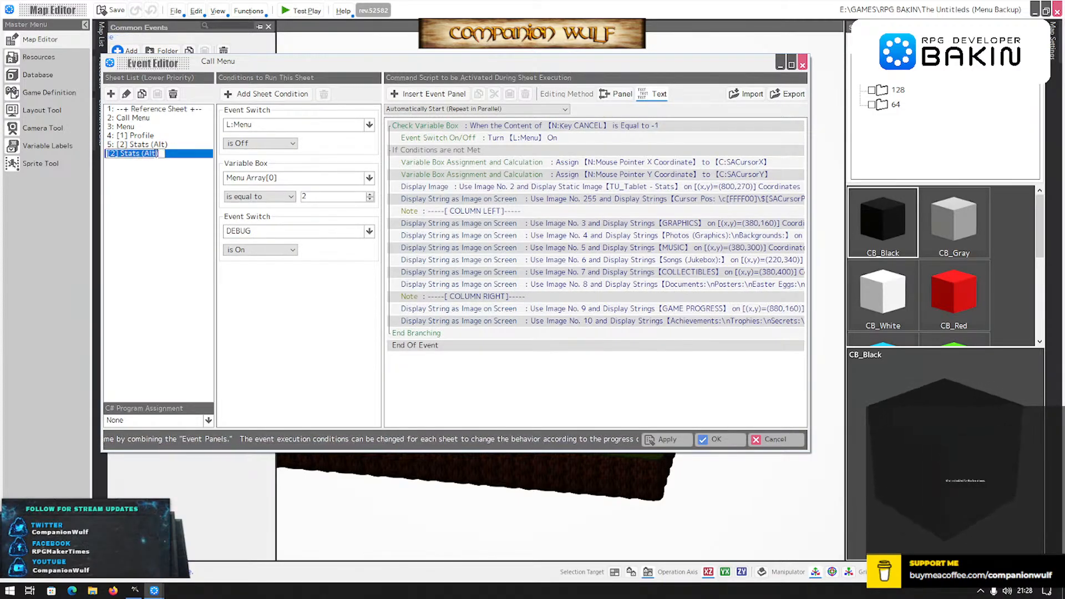
left_click(143, 155)
left_click_drag(141, 155, 192, 155)
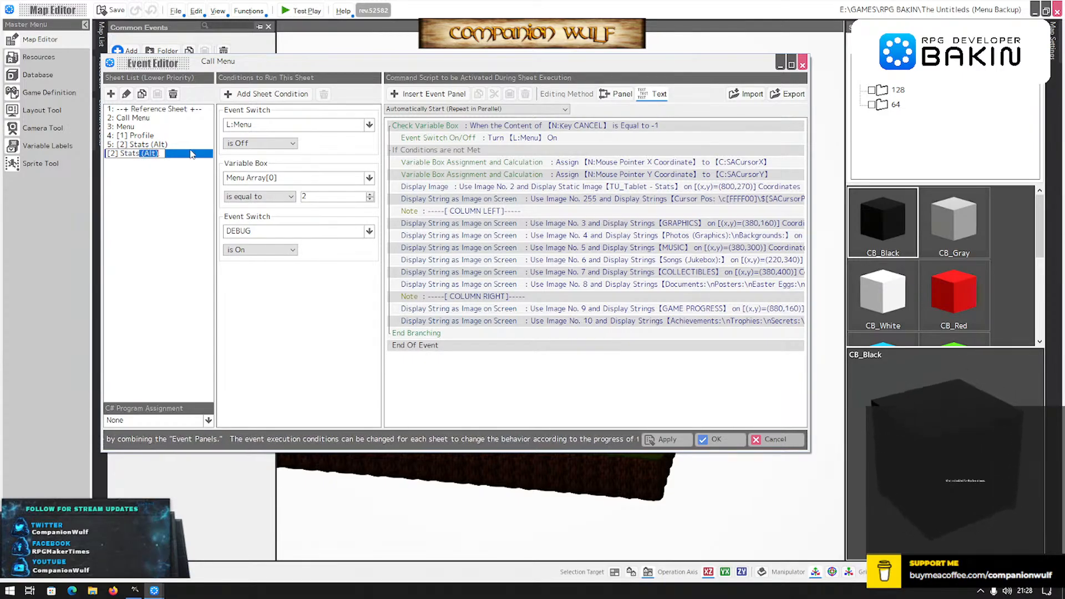
key("BackSpace")
key("Return")
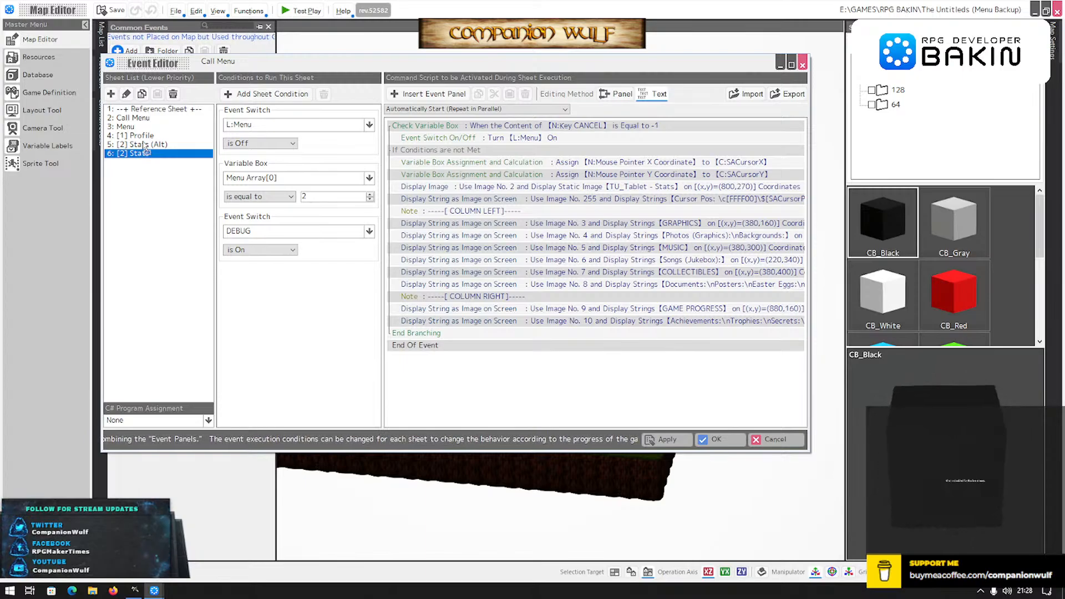
Move the [2] Stats sheet above [2] Stats (Alt), apply the changes and close the Event Editor.
left_click_drag(142, 152, 142, 144)
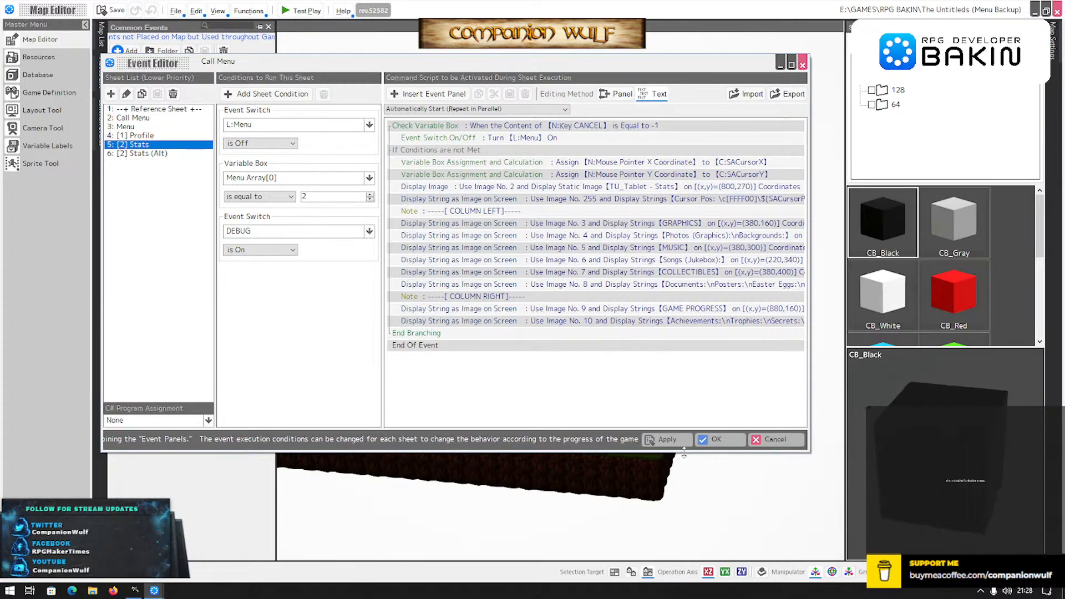
left_click(670, 439)
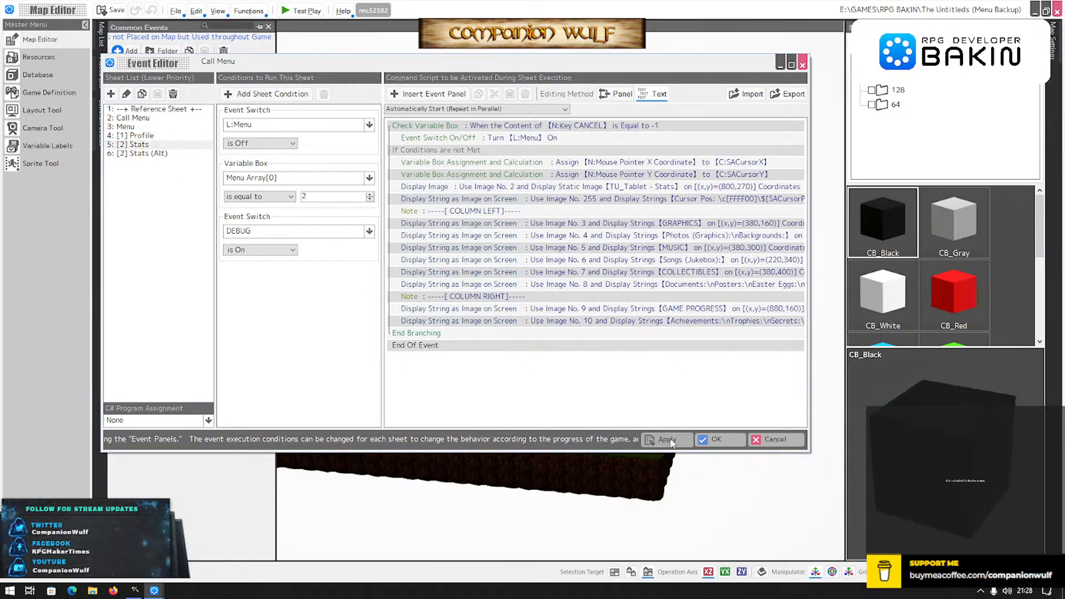
left_click(717, 439)
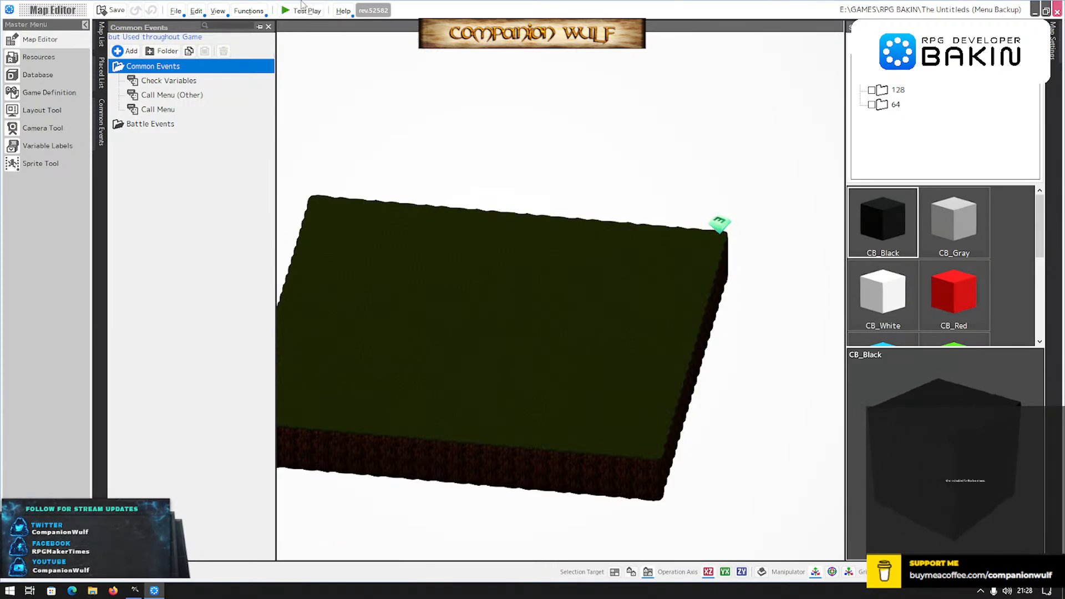
Test play the game, open and leave the tablet menu's Stats page several times, and close the player.
left_click(302, 12)
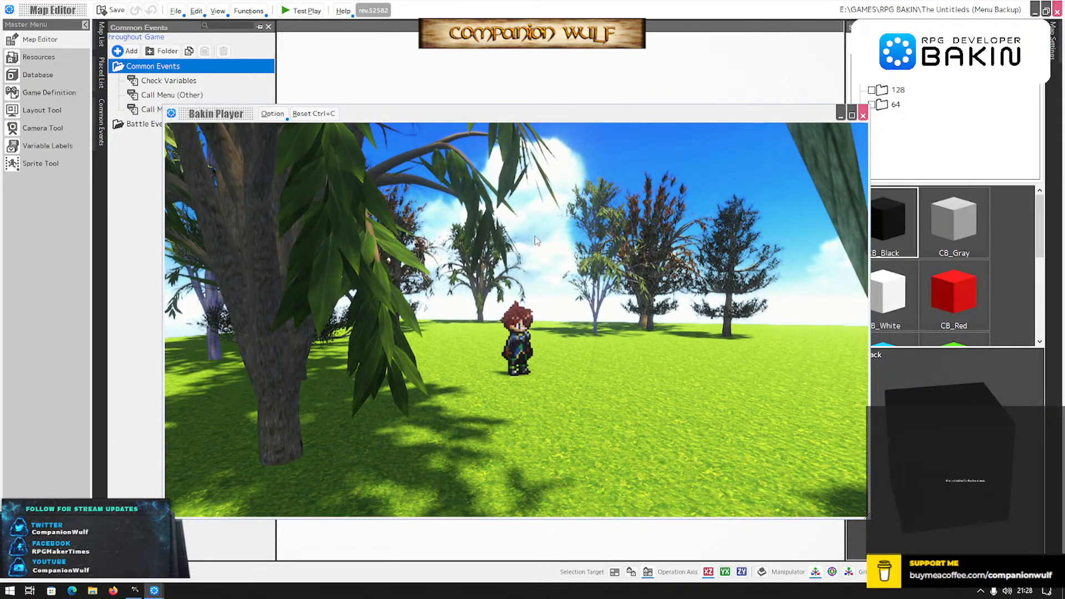
key("Escape")
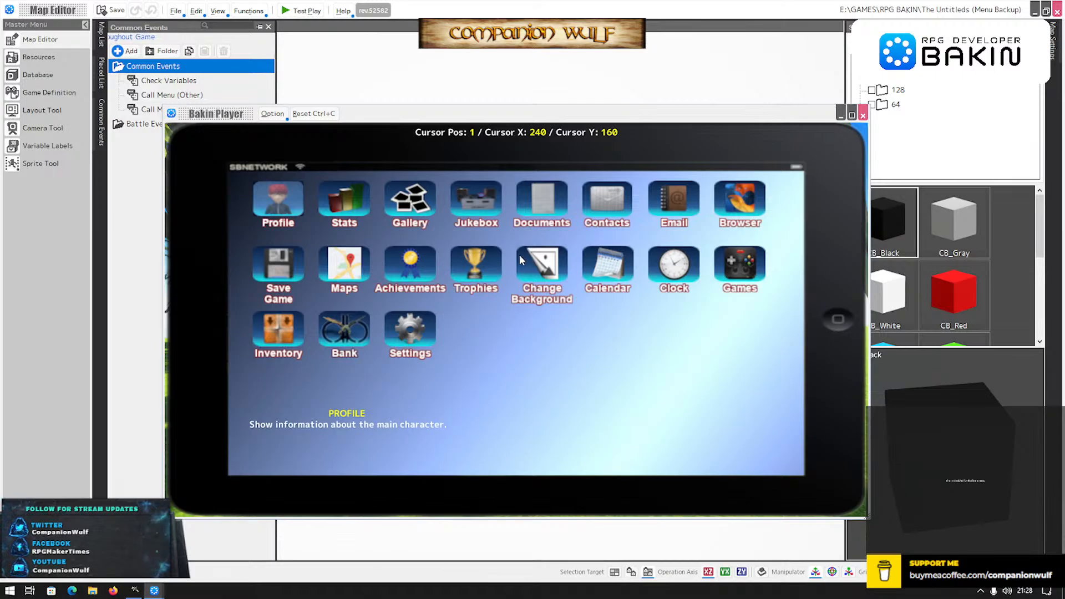
key("Right")
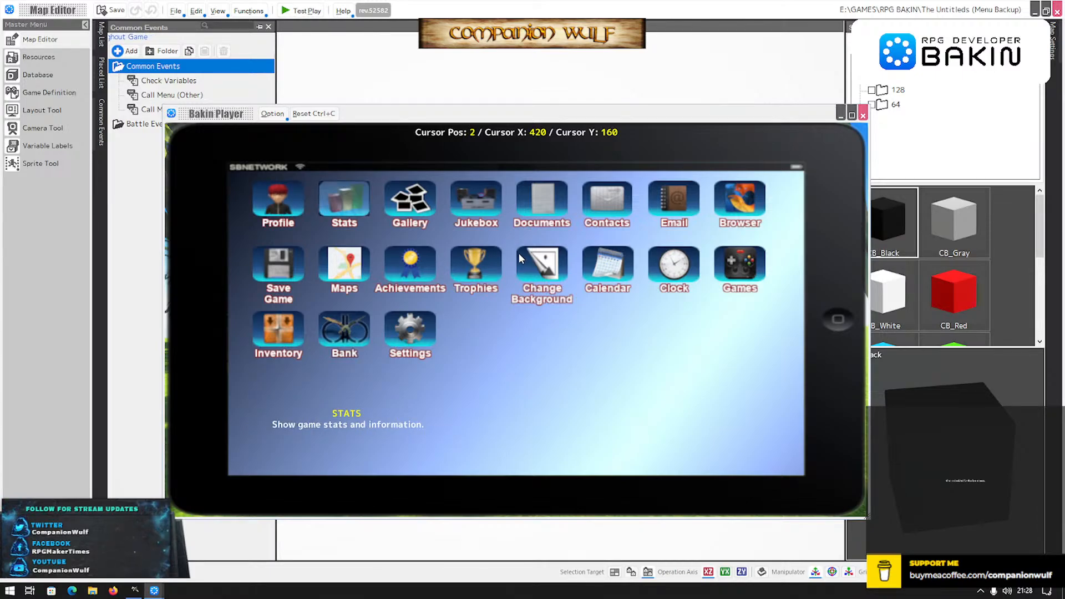
key("Return")
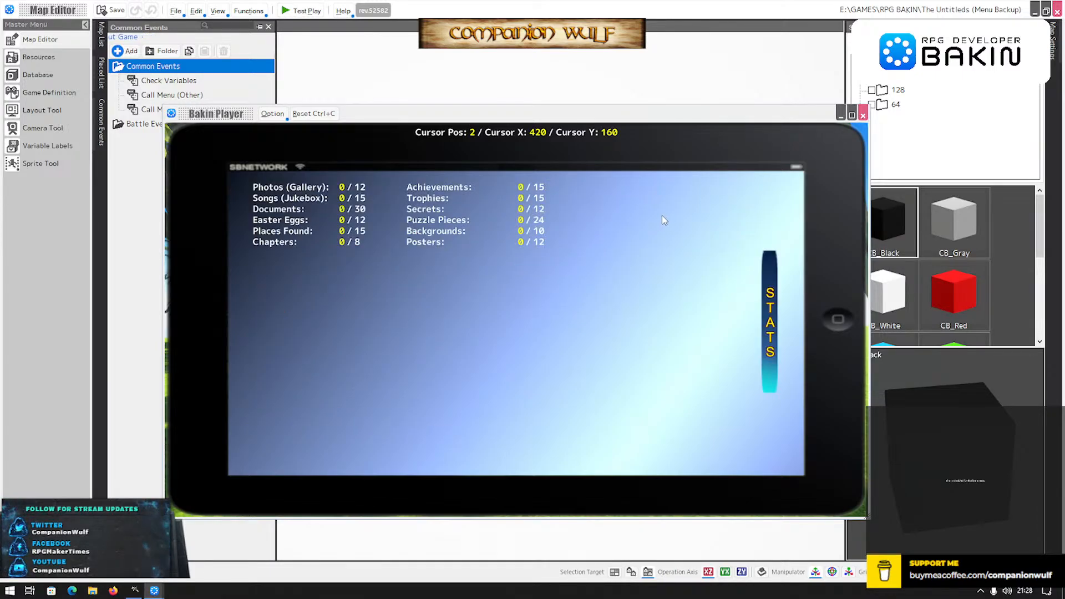
key("Escape")
key("Return")
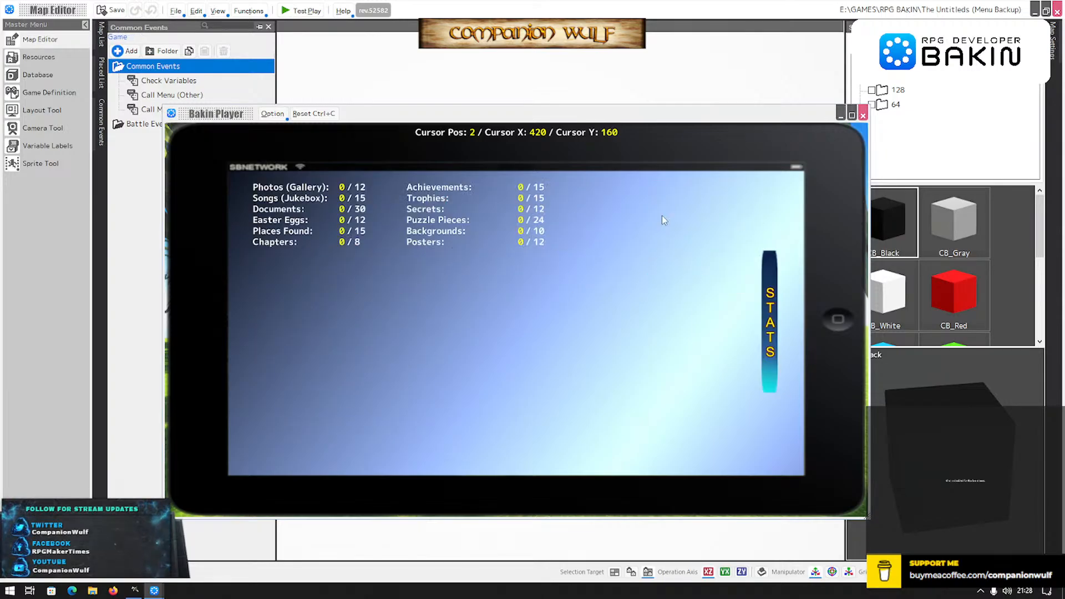
key("Escape")
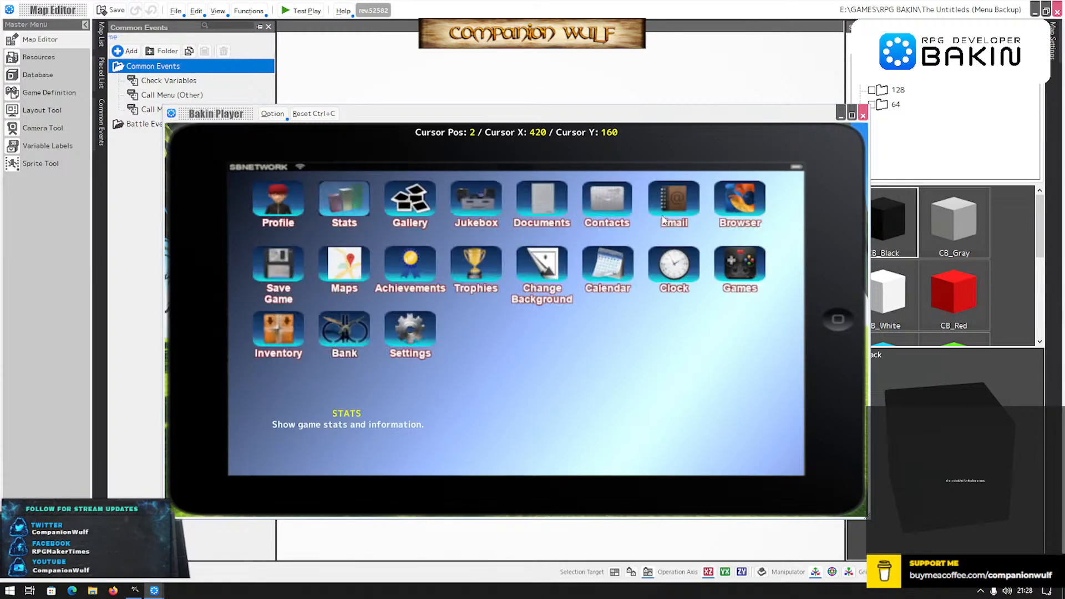
key("Return")
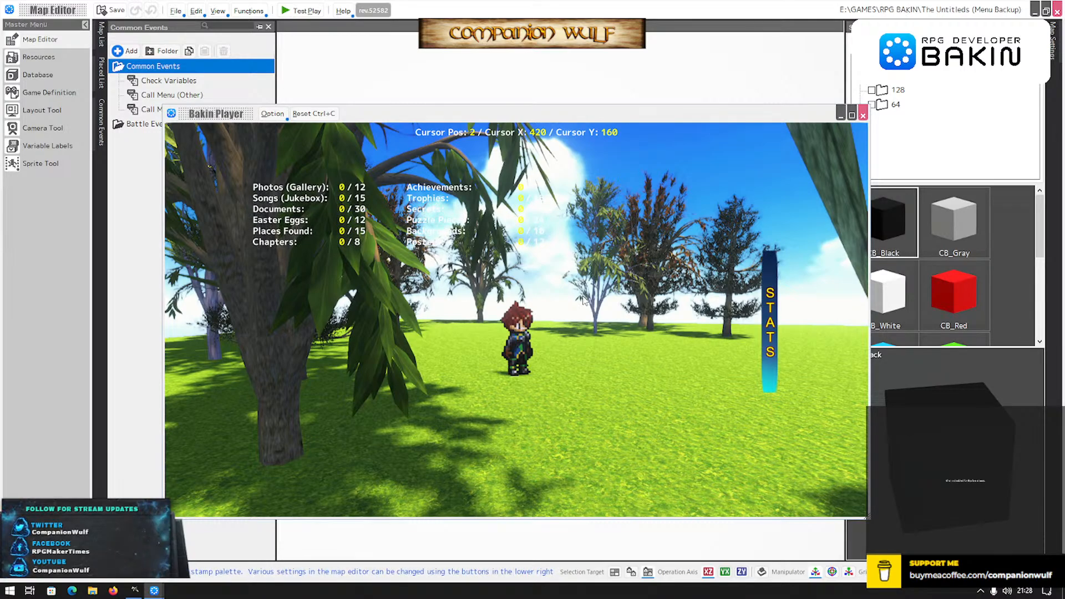
key("Escape")
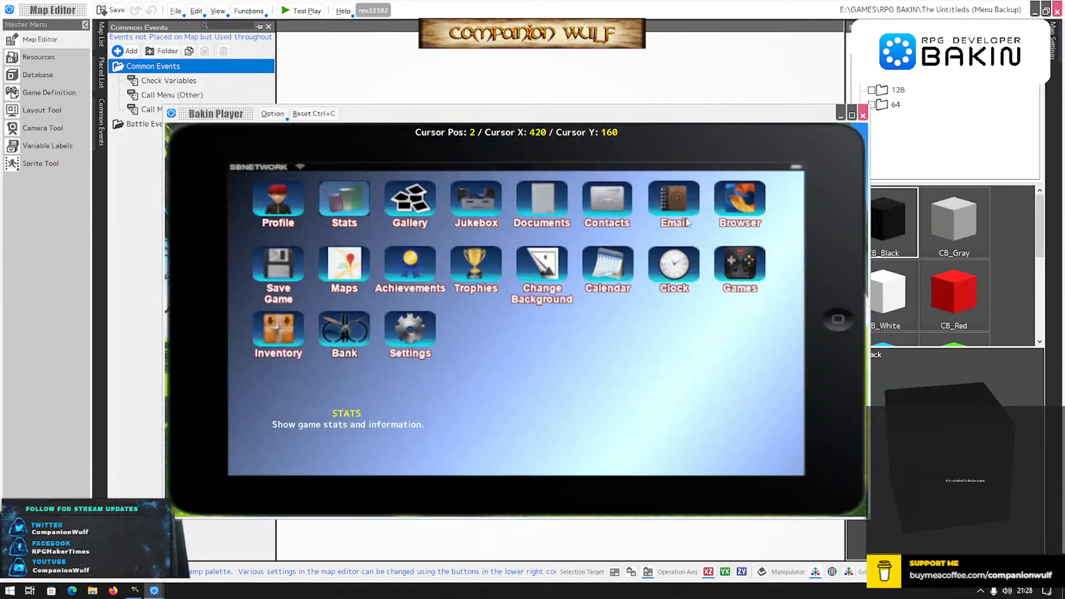
left_click(862, 115)
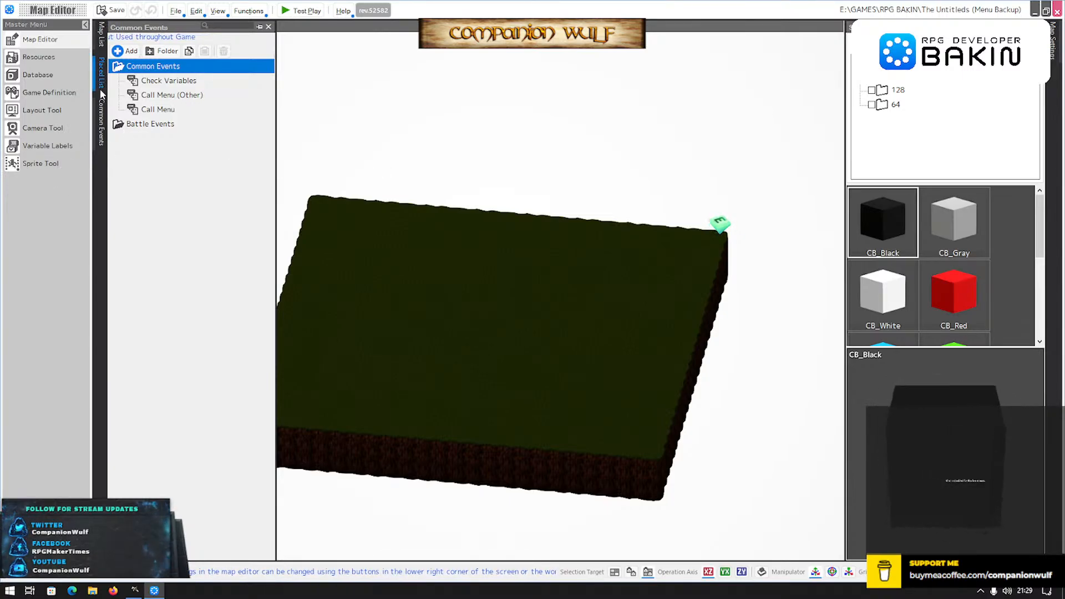
Reopen the Call Menu common event and delete the DEBUG event switch condition from the [2] Stats sheet.
left_click(136, 114)
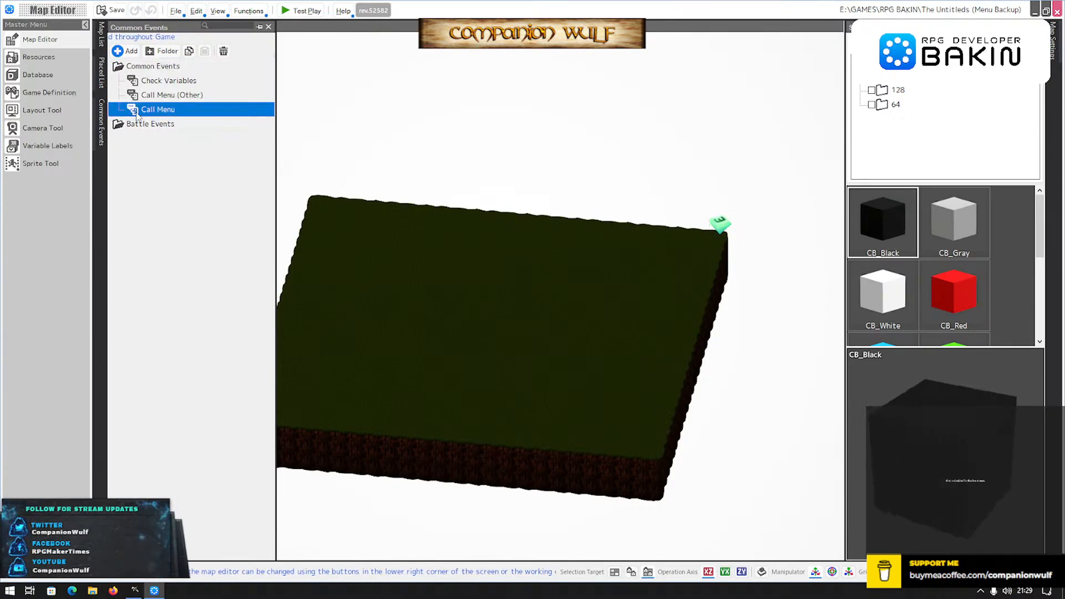
double_click(141, 111)
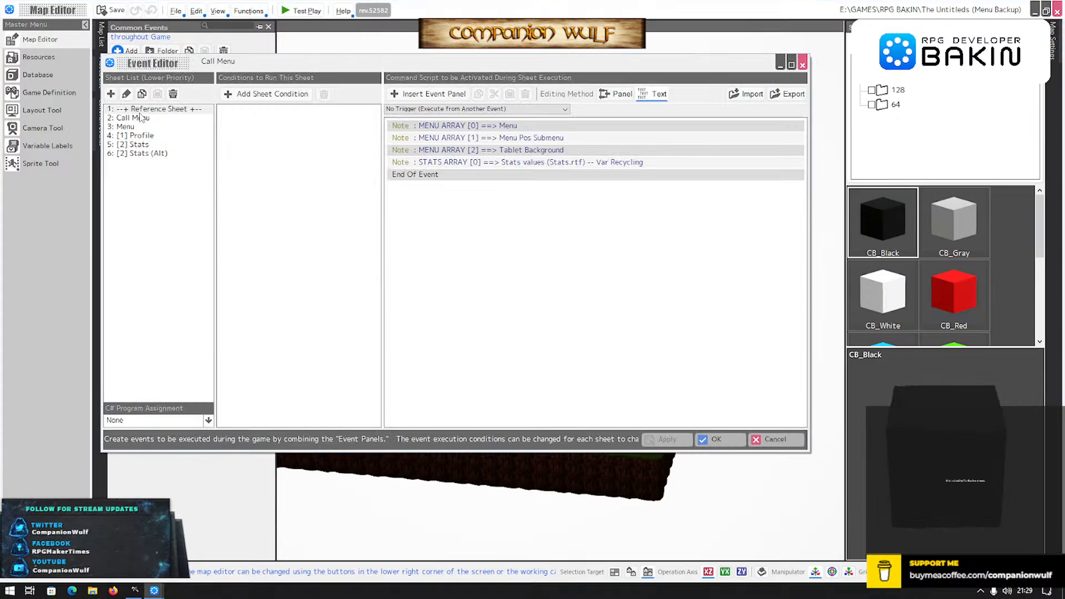
left_click(142, 145)
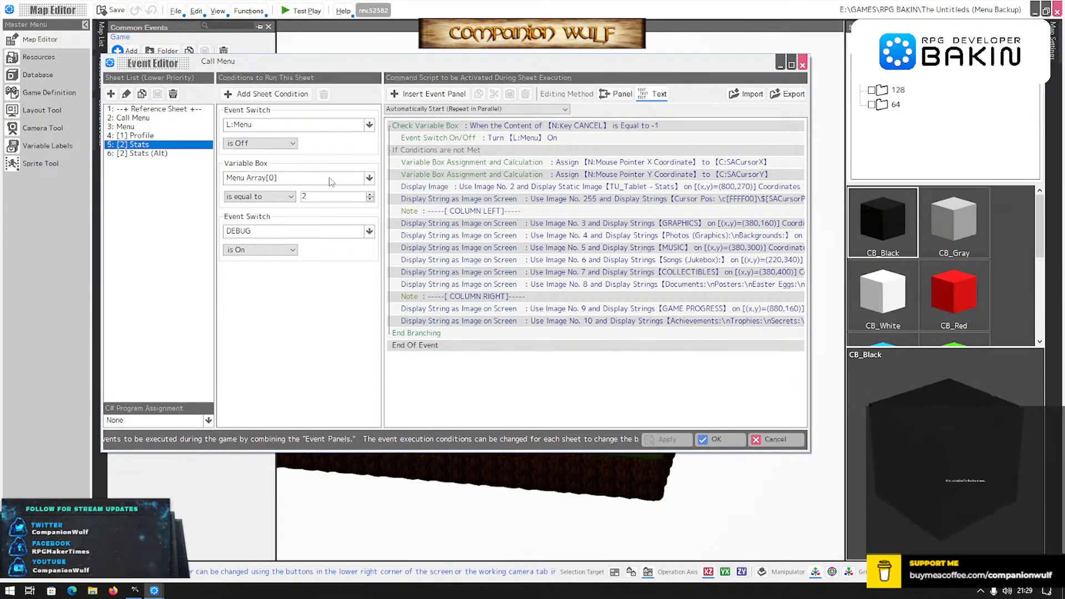
left_click(236, 225)
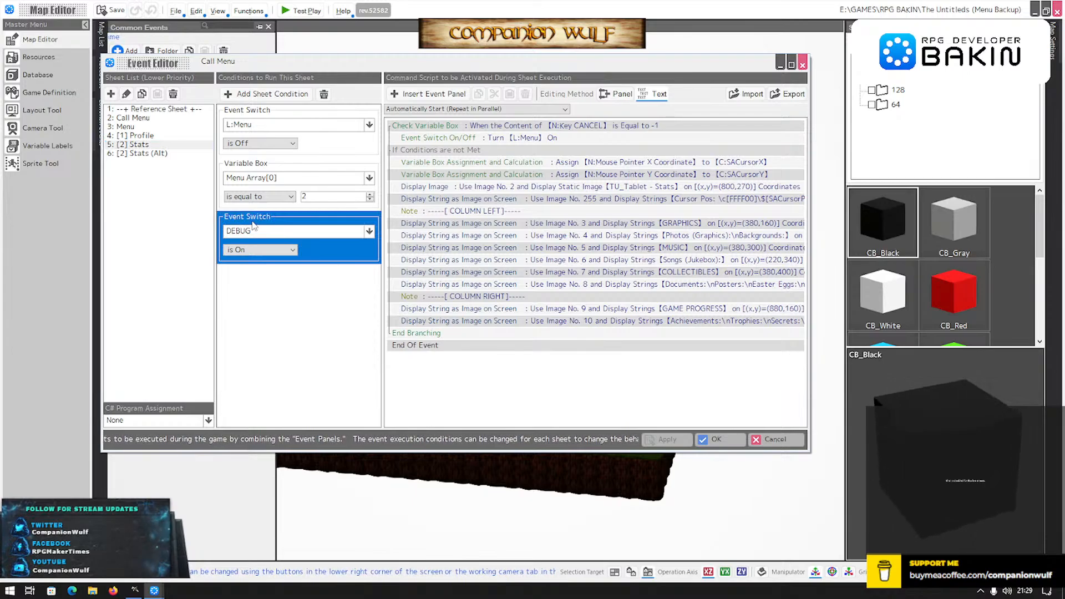
left_click(322, 94)
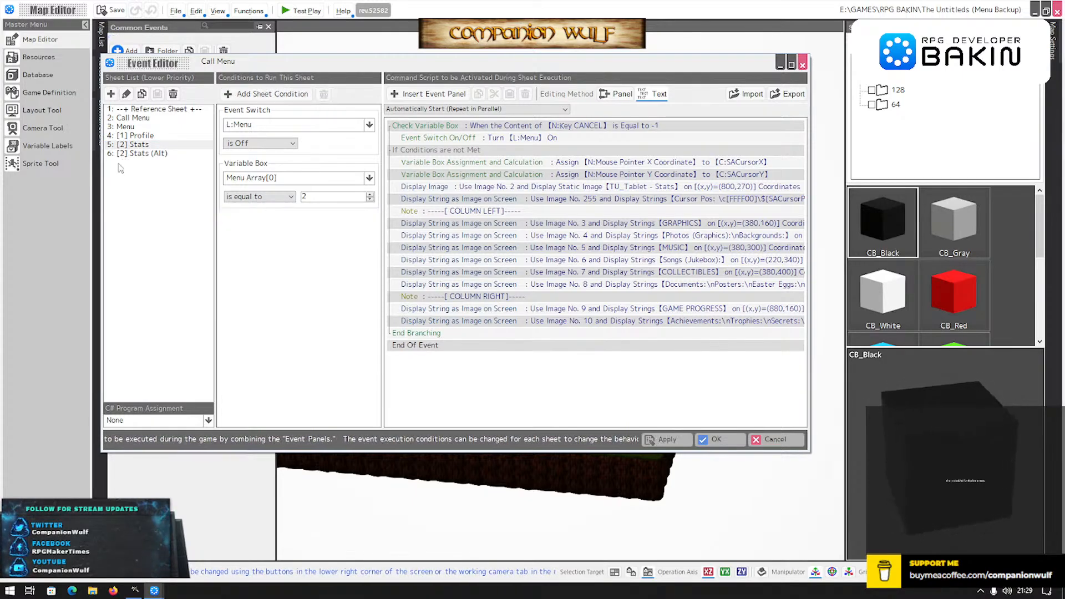
Add an event switch condition to the [2] Stats (Alt) sheet requiring the DEBUG variable to be On.
left_click(125, 153)
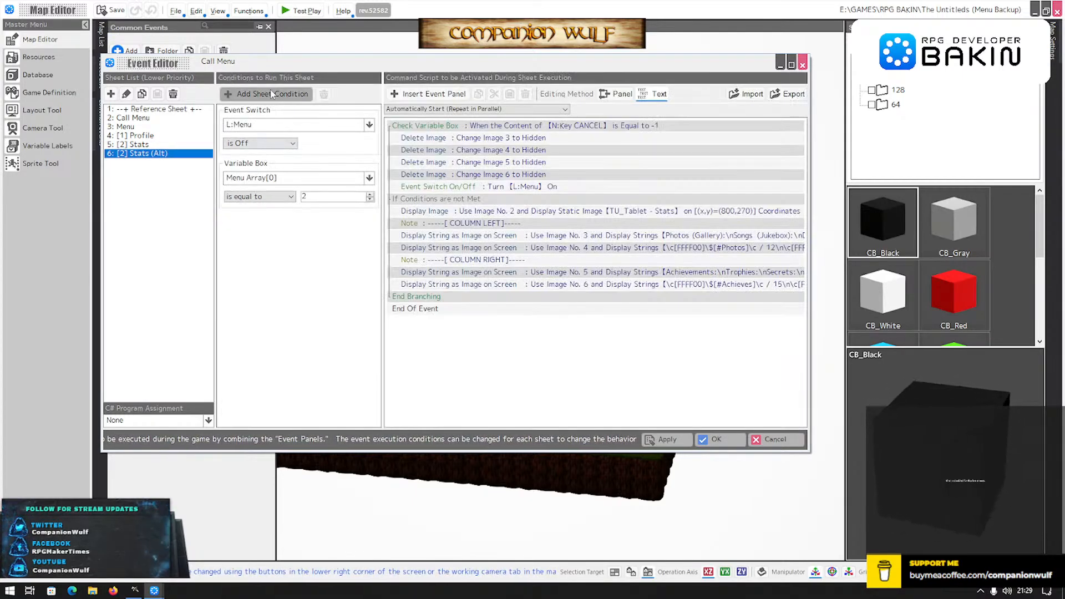
left_click(272, 94)
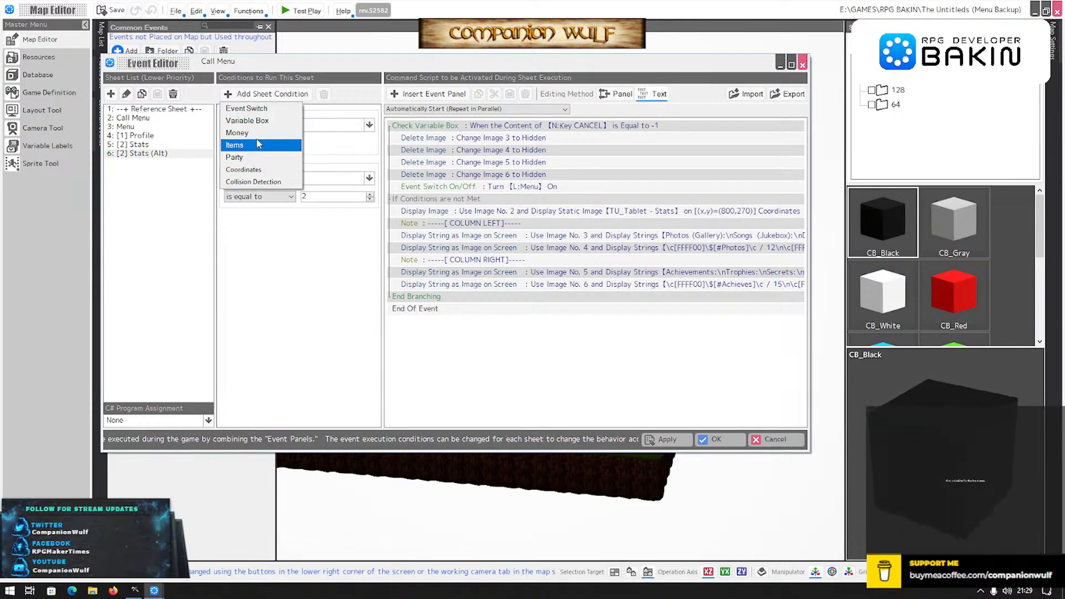
left_click(257, 110)
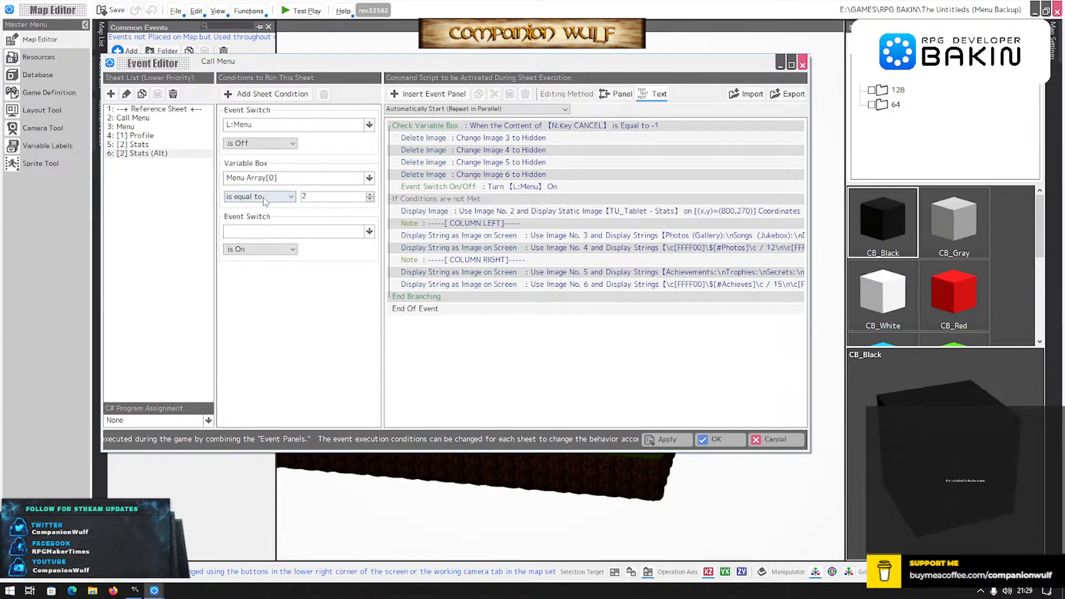
left_click(273, 232)
left_click(264, 266)
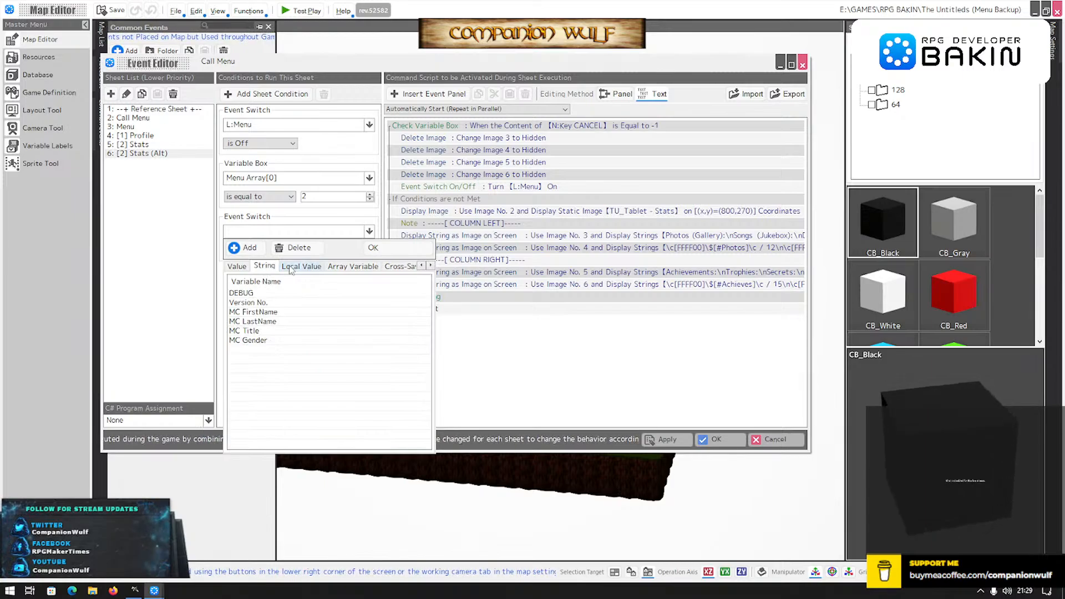
double_click(249, 297)
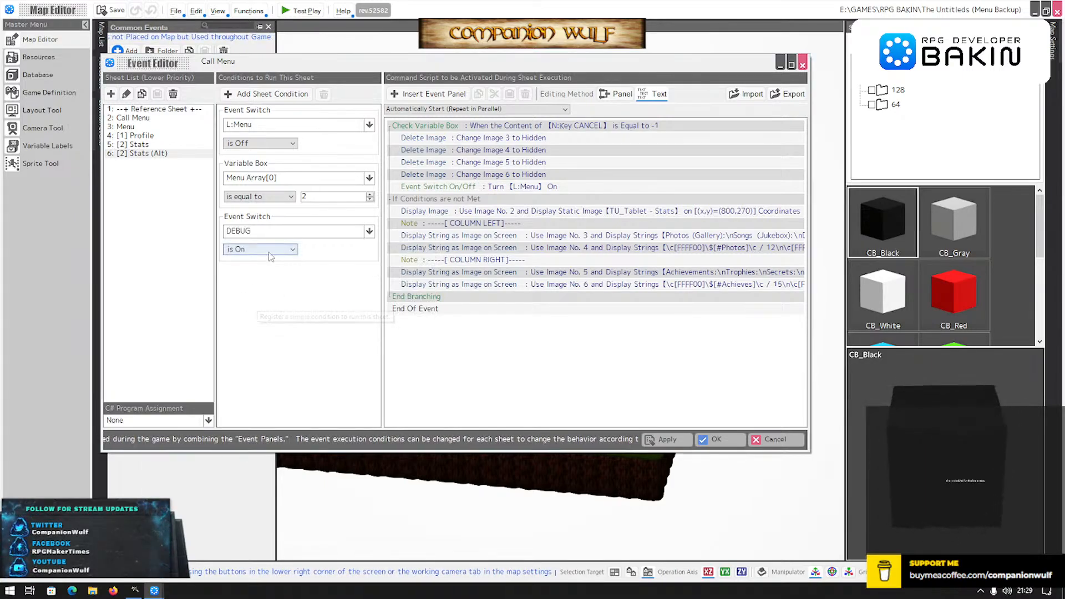
Select the command that turns the L:Menu switch on in the [2] Stats sheet's cancel branch.
left_click(142, 145)
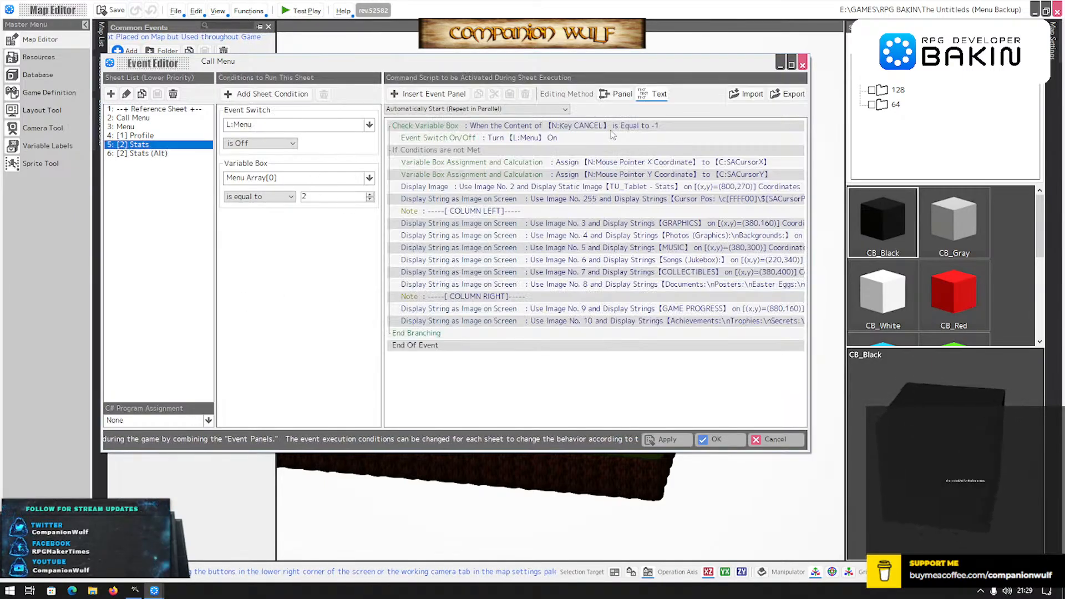
left_click(475, 139)
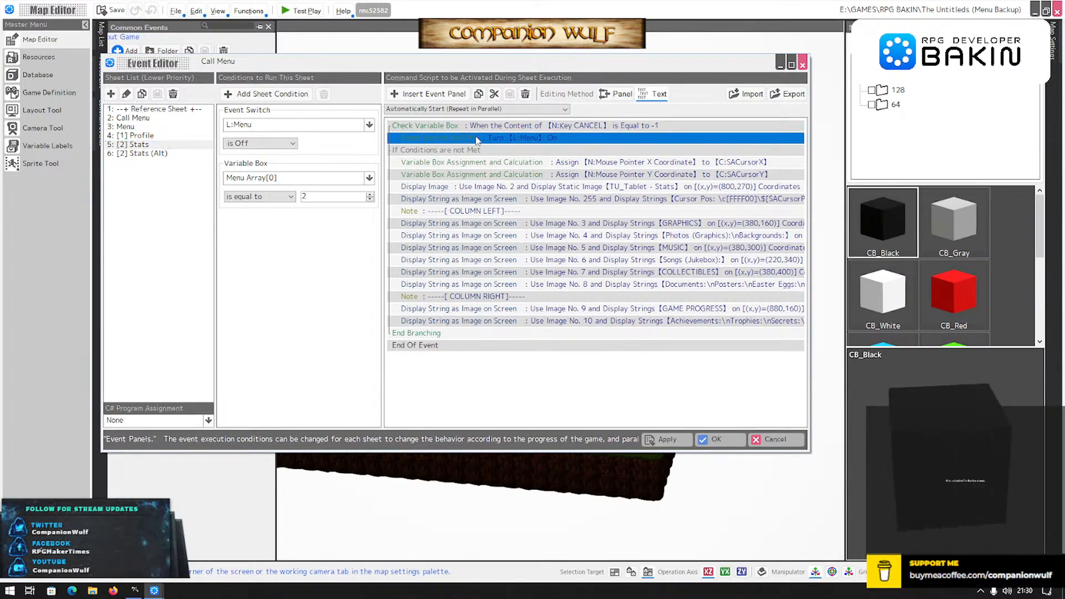